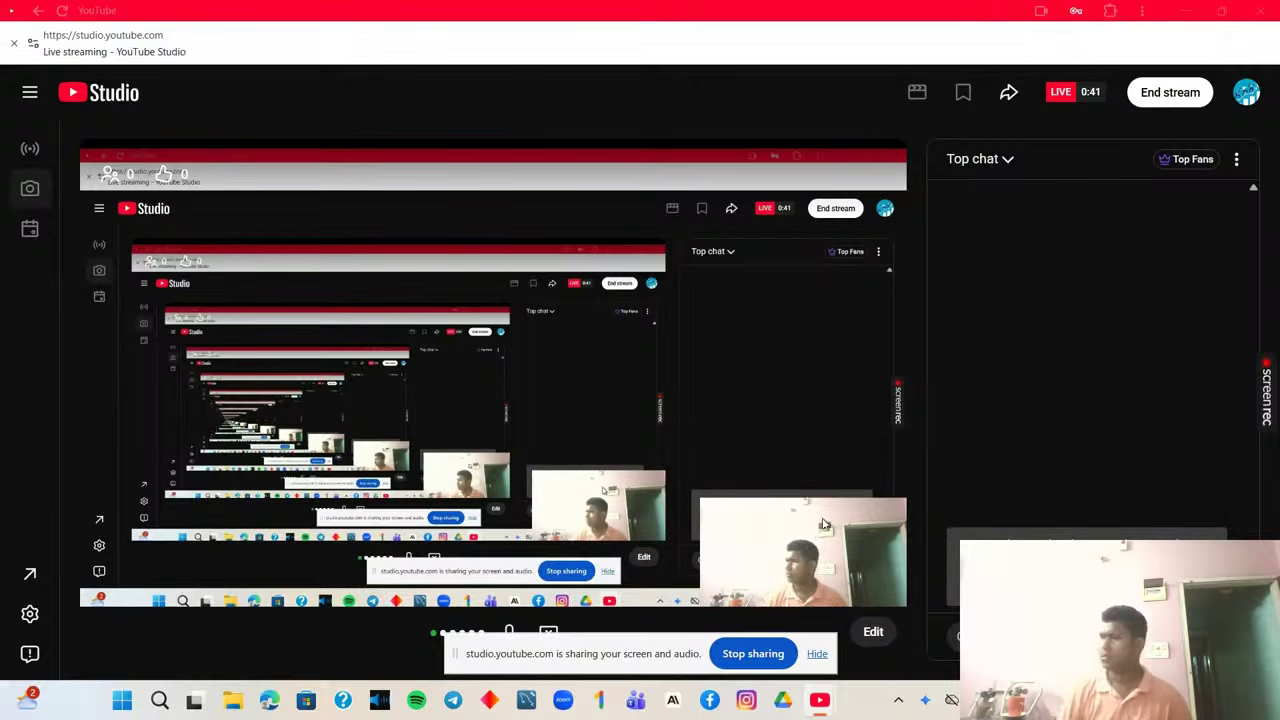
{"action": "left_click", "coordinate": [1196, 11]}
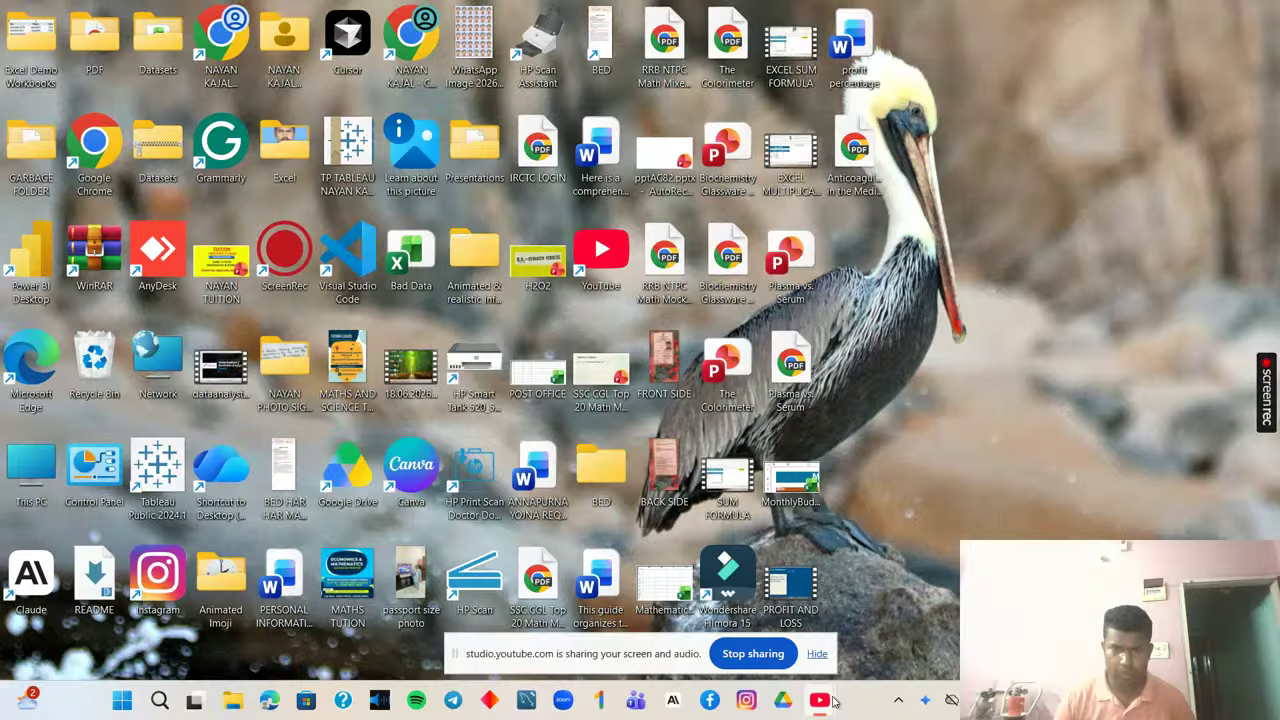
{"action": "mouse_move", "coordinate": [833, 702]}
{"action": "left_click", "coordinate": [823, 663]}
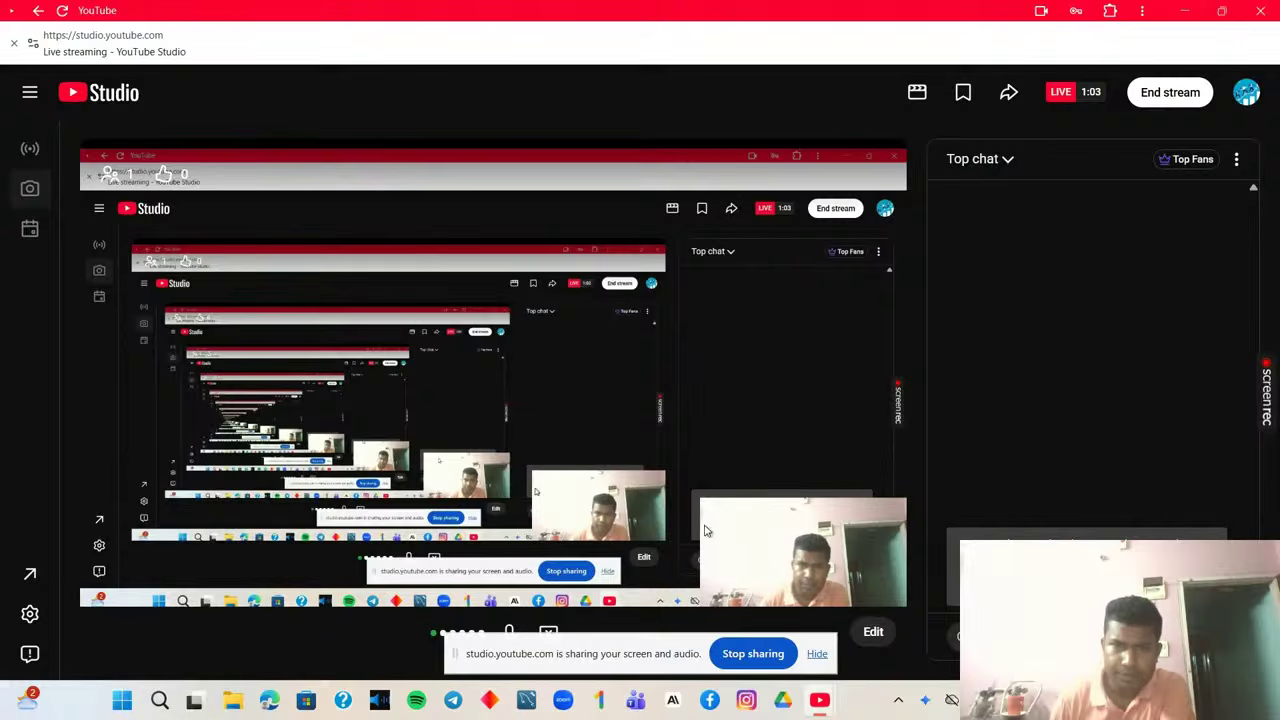
{"action": "right_click", "coordinate": [745, 536]}
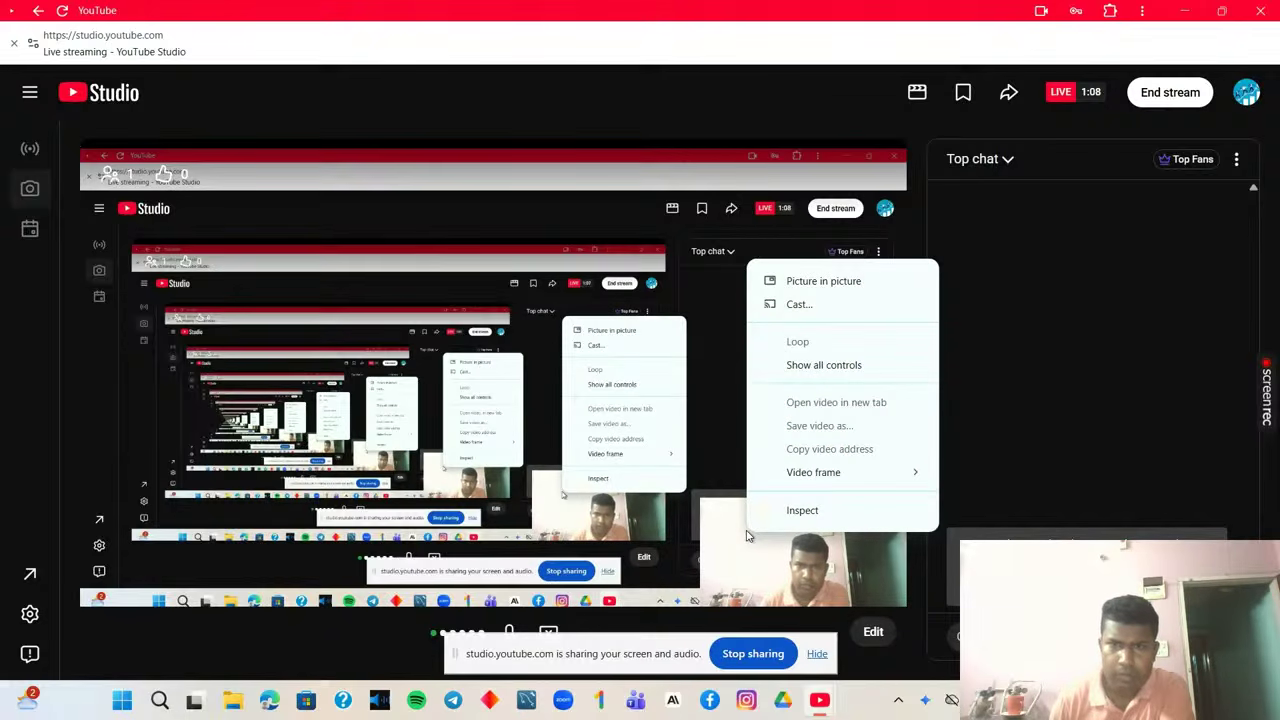
{"action": "left_click", "coordinate": [750, 566]}
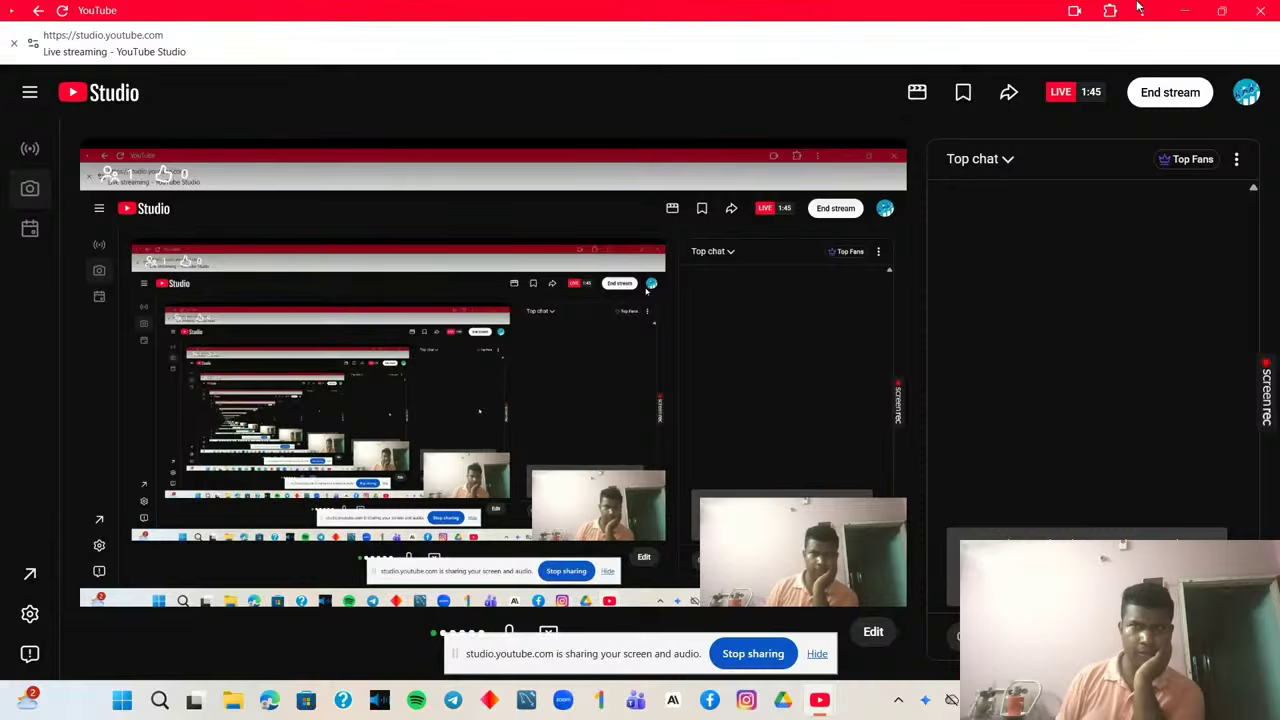
Switch from the live stream window to Excel and look through its list of recent workbooks.
{"action": "left_click", "coordinate": [1183, 12]}
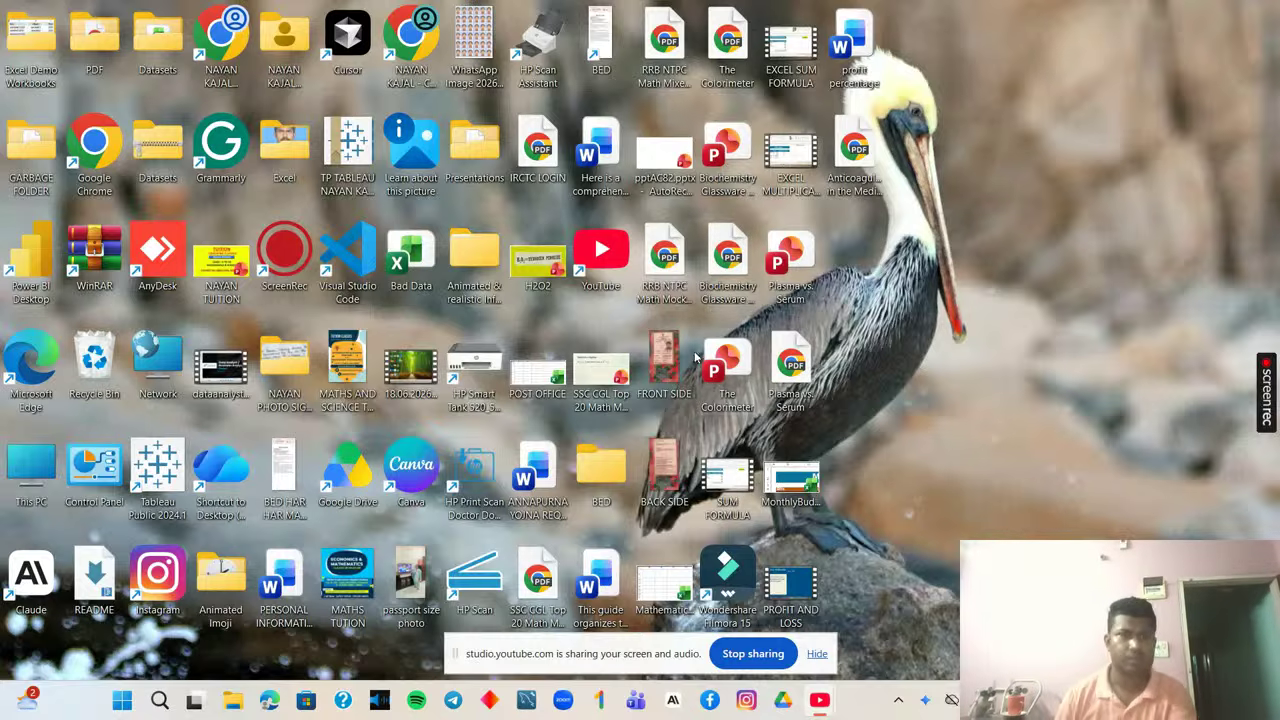
{"action": "left_click", "coordinate": [124, 708]}
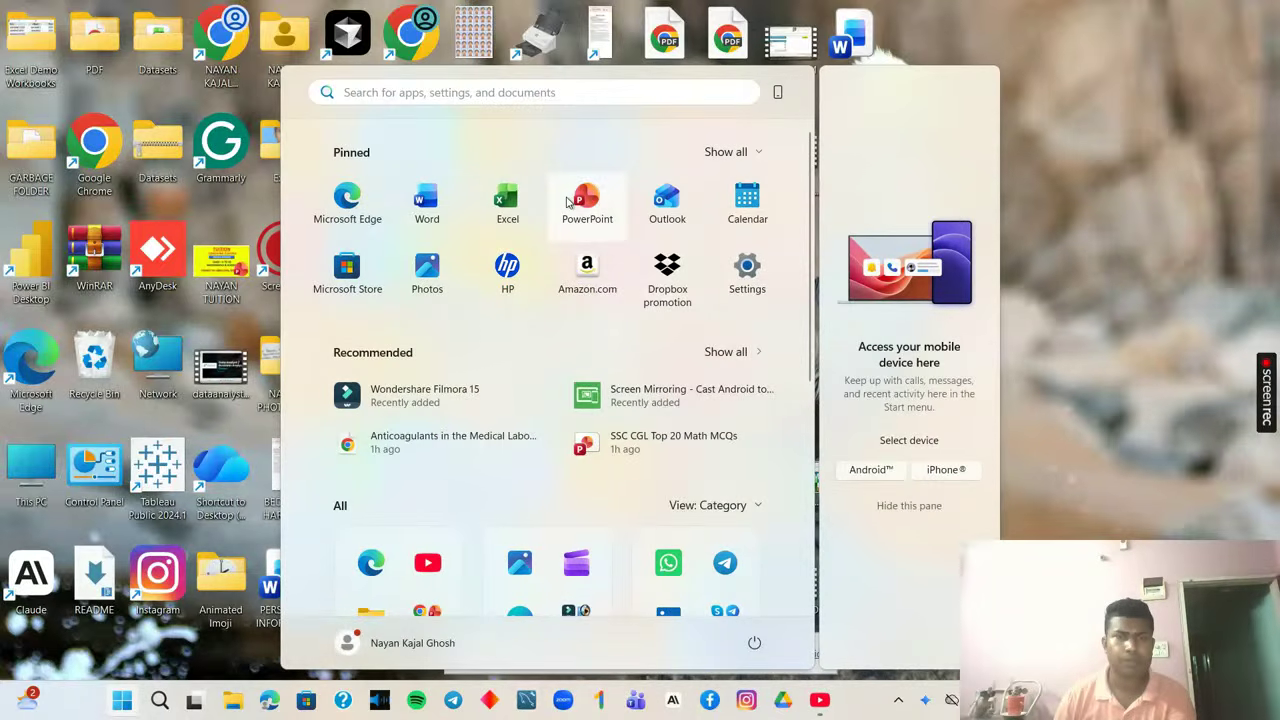
{"action": "left_click", "coordinate": [479, 206]}
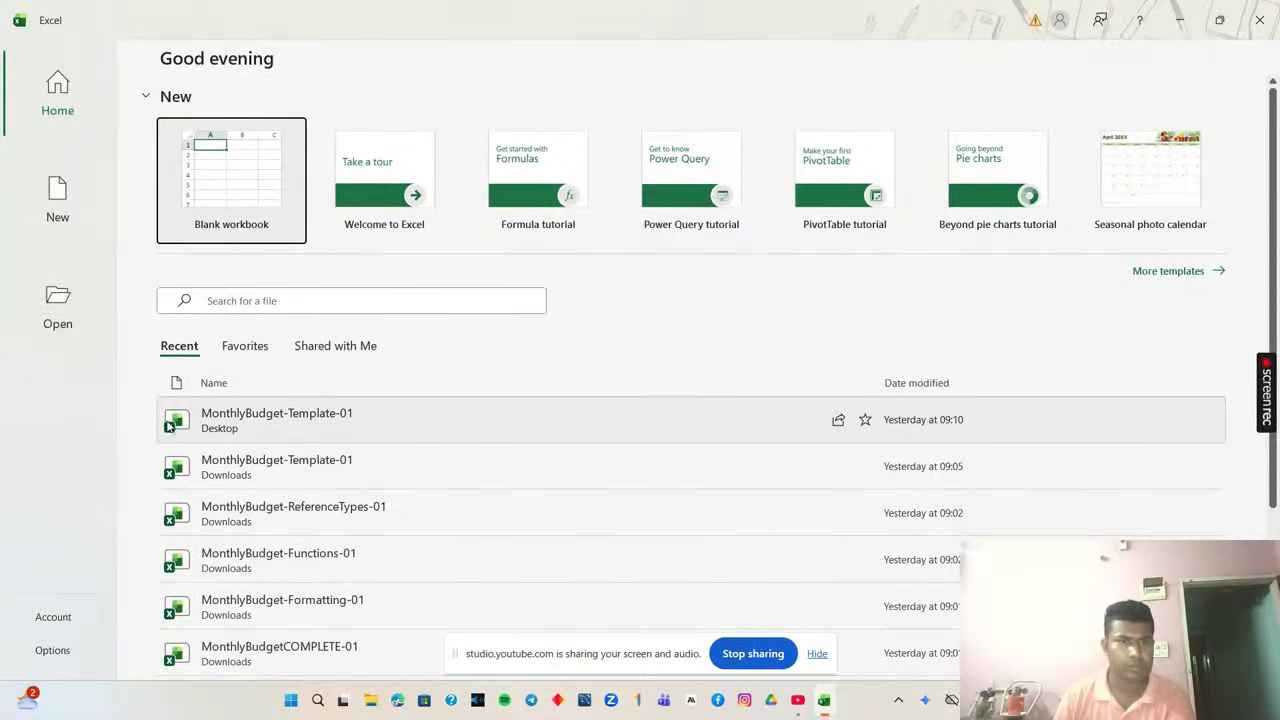
{"action": "scroll", "coordinate": [170, 420], "scroll_direction": "down", "scroll_amount": 3}
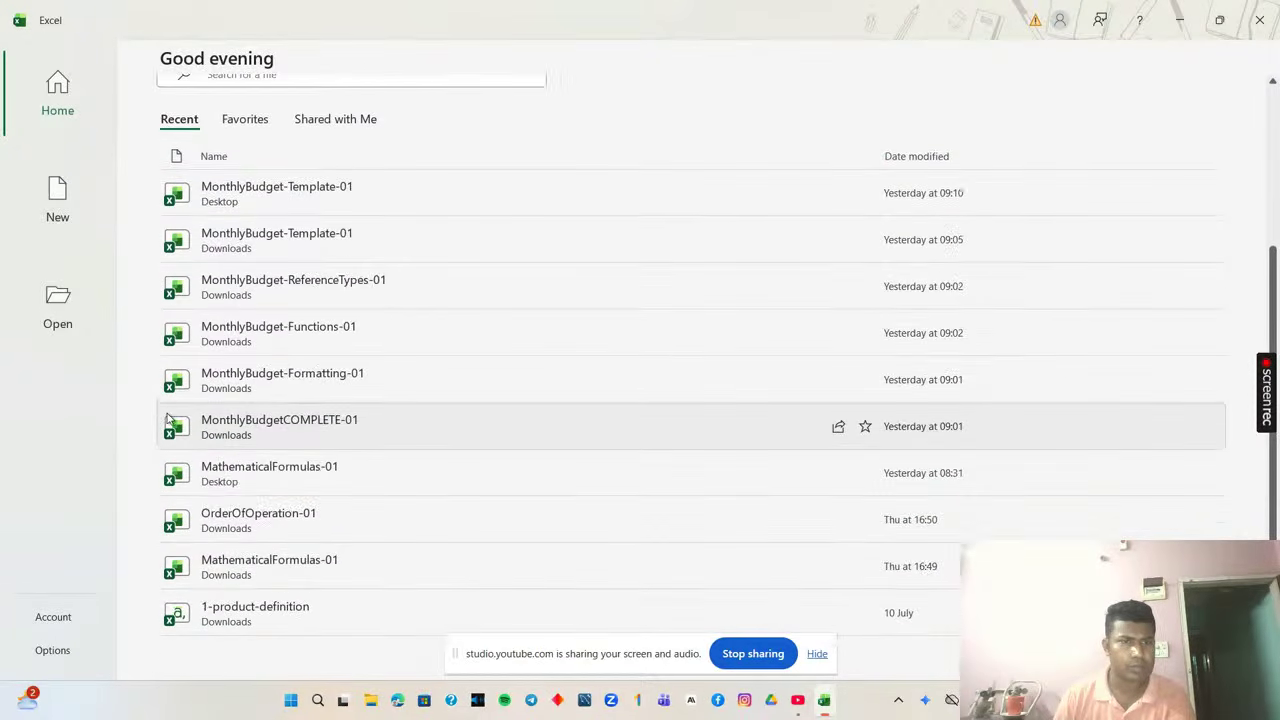
{"action": "scroll", "coordinate": [170, 418], "scroll_direction": "up", "scroll_amount": 2}
{"action": "scroll", "coordinate": [170, 418], "scroll_direction": "up", "scroll_amount": 1}
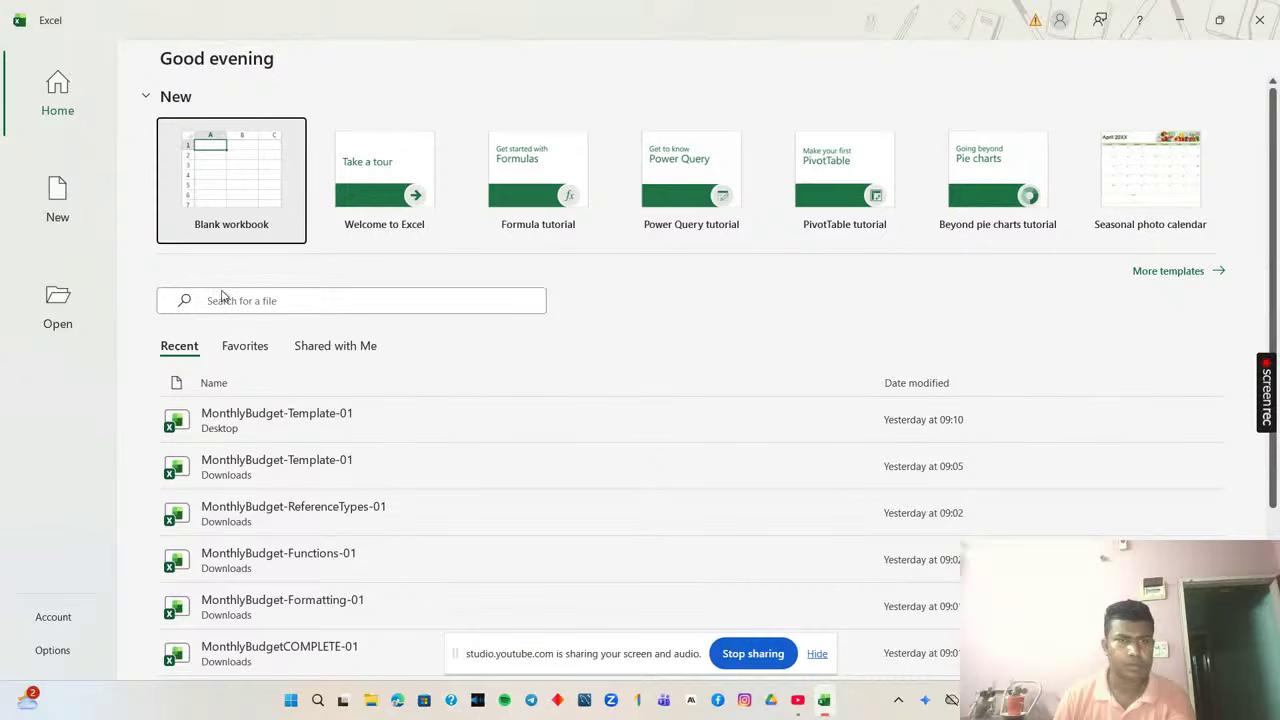
{"action": "left_click", "coordinate": [1189, 20]}
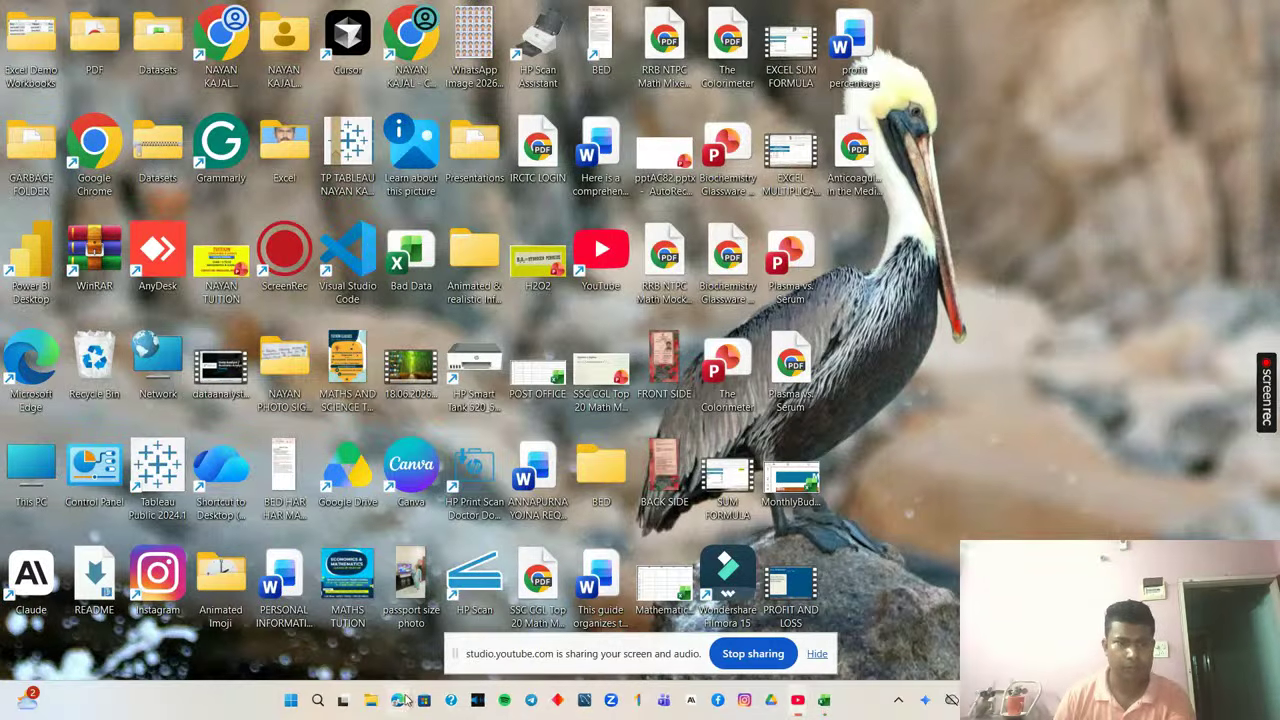
Open the MathematicalFormulas-01 workbook from the Desktop folder in File Explorer.
{"action": "left_click", "coordinate": [376, 701]}
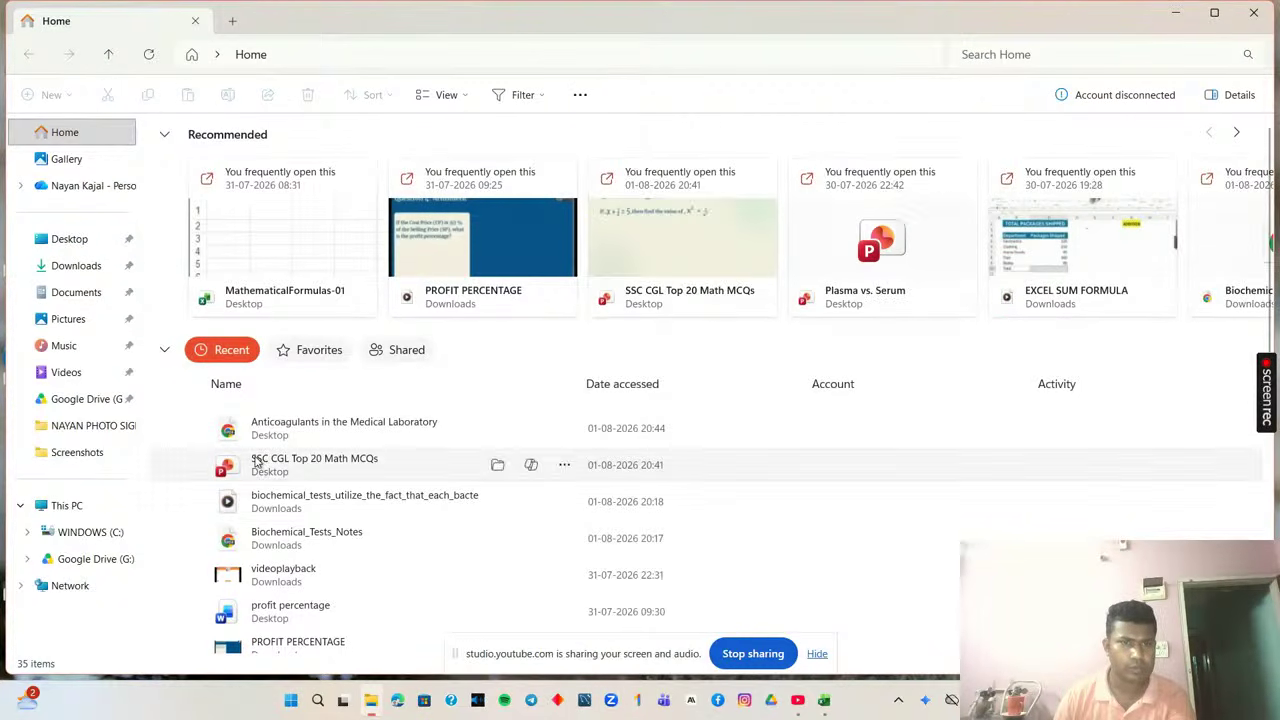
{"action": "scroll", "coordinate": [257, 461], "scroll_direction": "down", "scroll_amount": 2}
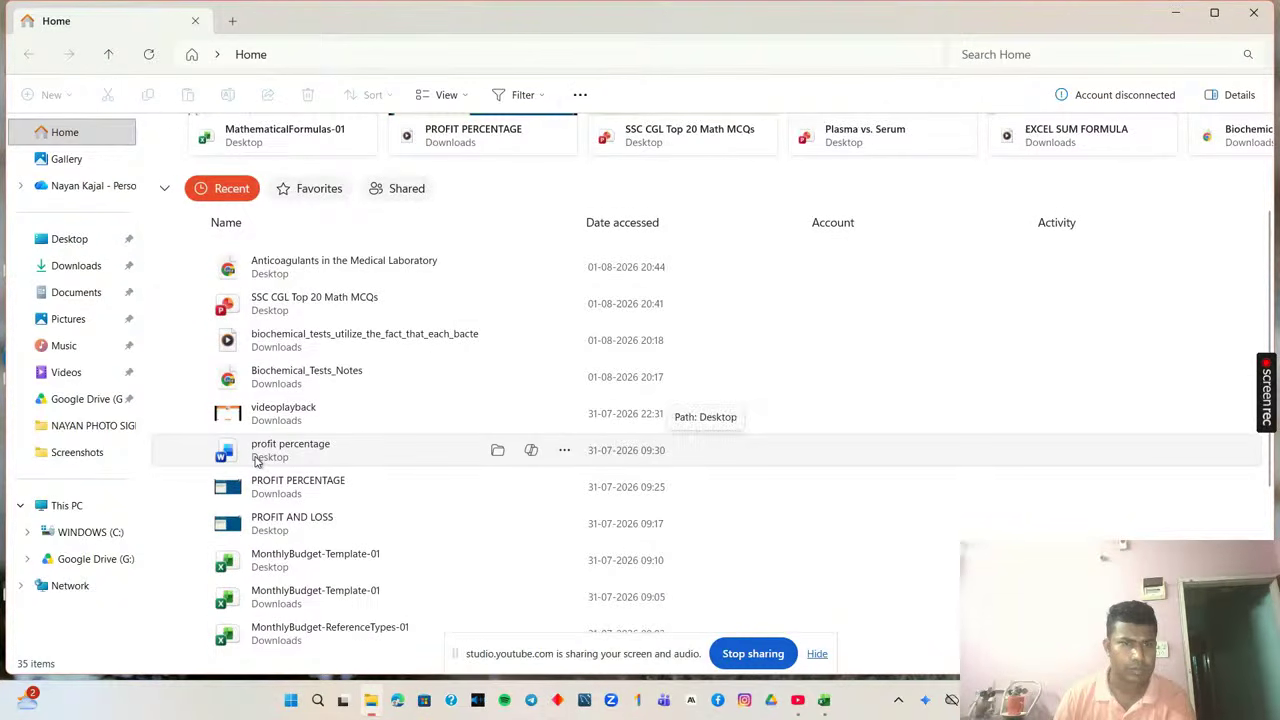
{"action": "scroll", "coordinate": [257, 461], "scroll_direction": "down", "scroll_amount": 2}
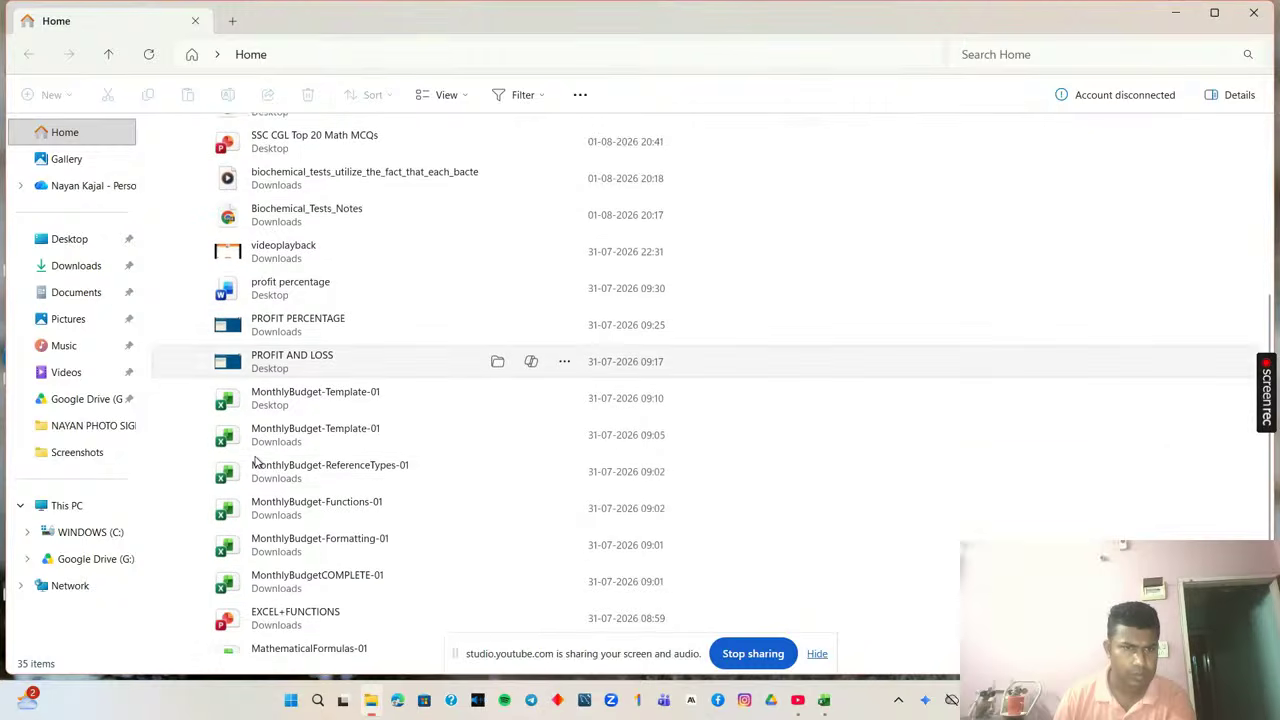
{"action": "scroll", "coordinate": [257, 461], "scroll_direction": "down", "scroll_amount": 1}
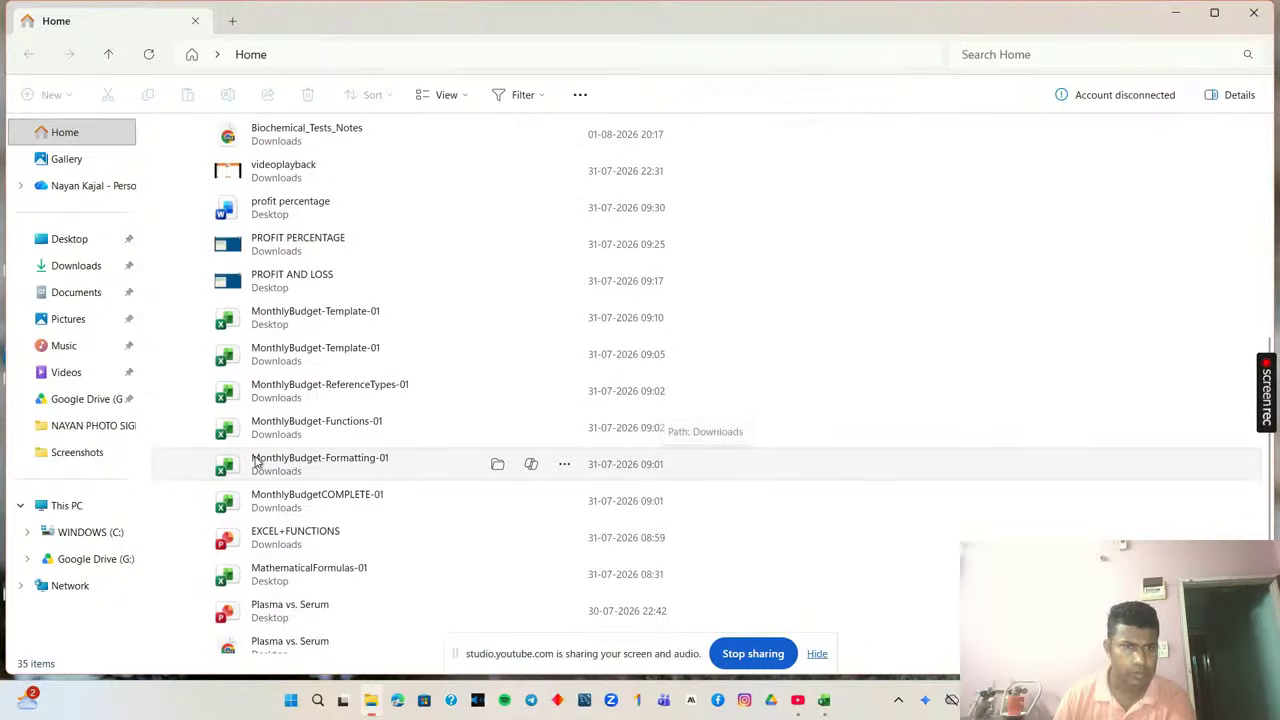
{"action": "left_click", "coordinate": [80, 246]}
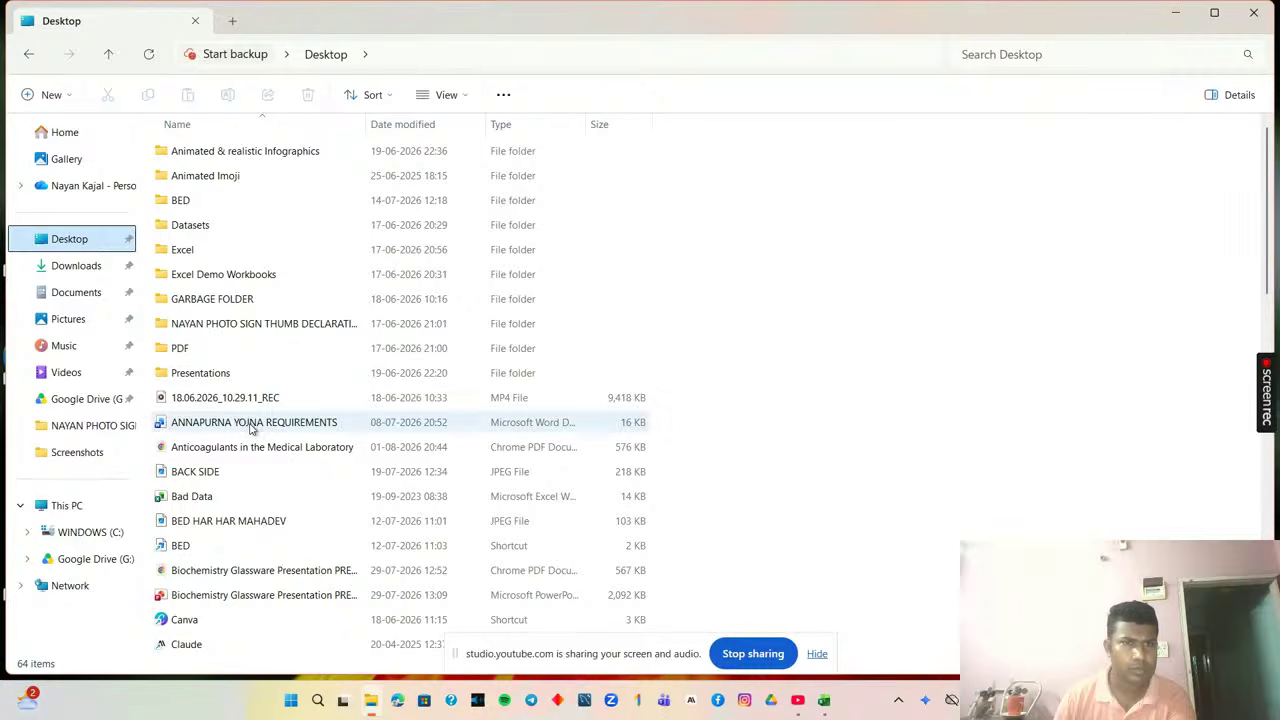
{"action": "scroll", "coordinate": [252, 428], "scroll_direction": "down", "scroll_amount": 5}
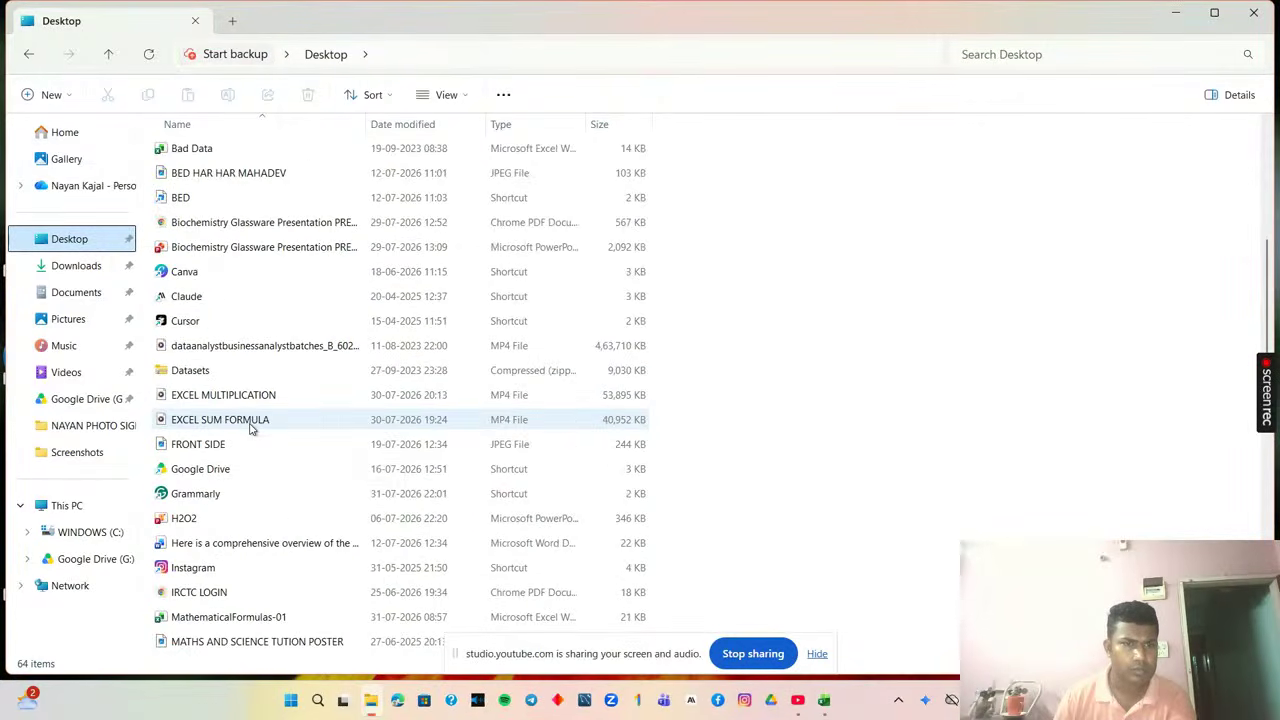
{"action": "double_click", "coordinate": [285, 617]}
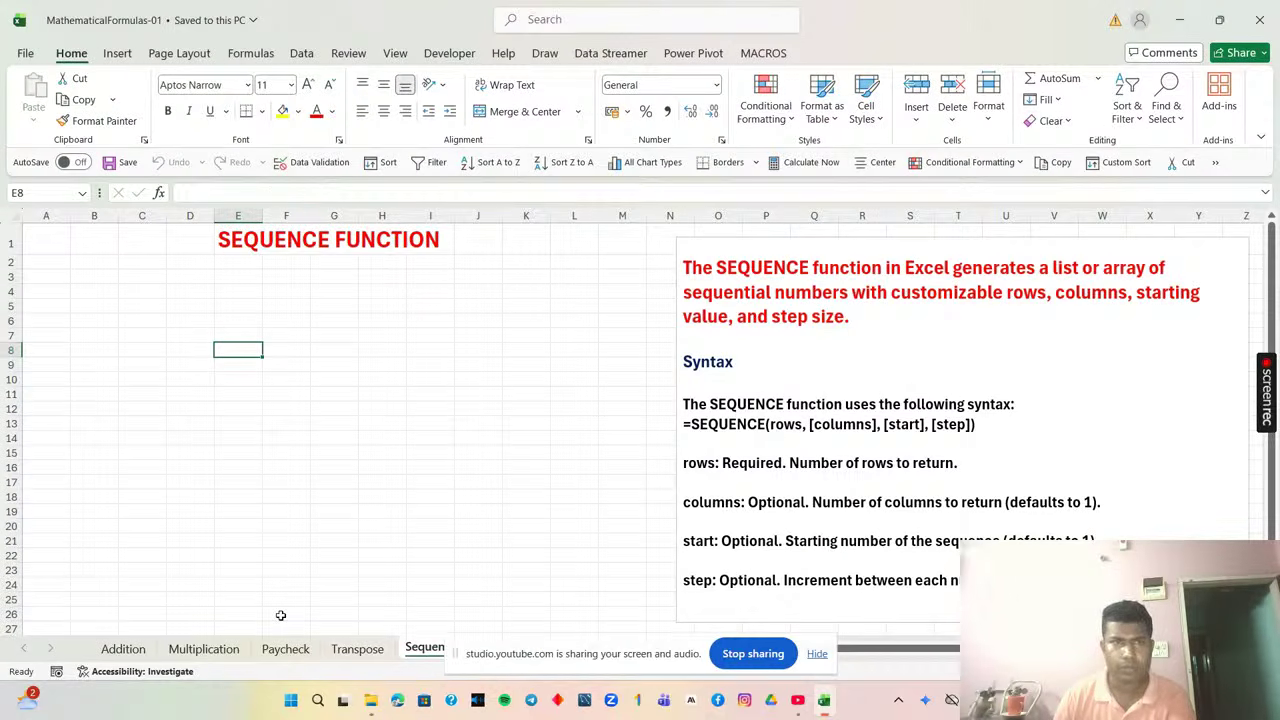
On the Addition sheet, clear the formula from the packages shipped Total cell C10.
{"action": "left_click", "coordinate": [138, 649]}
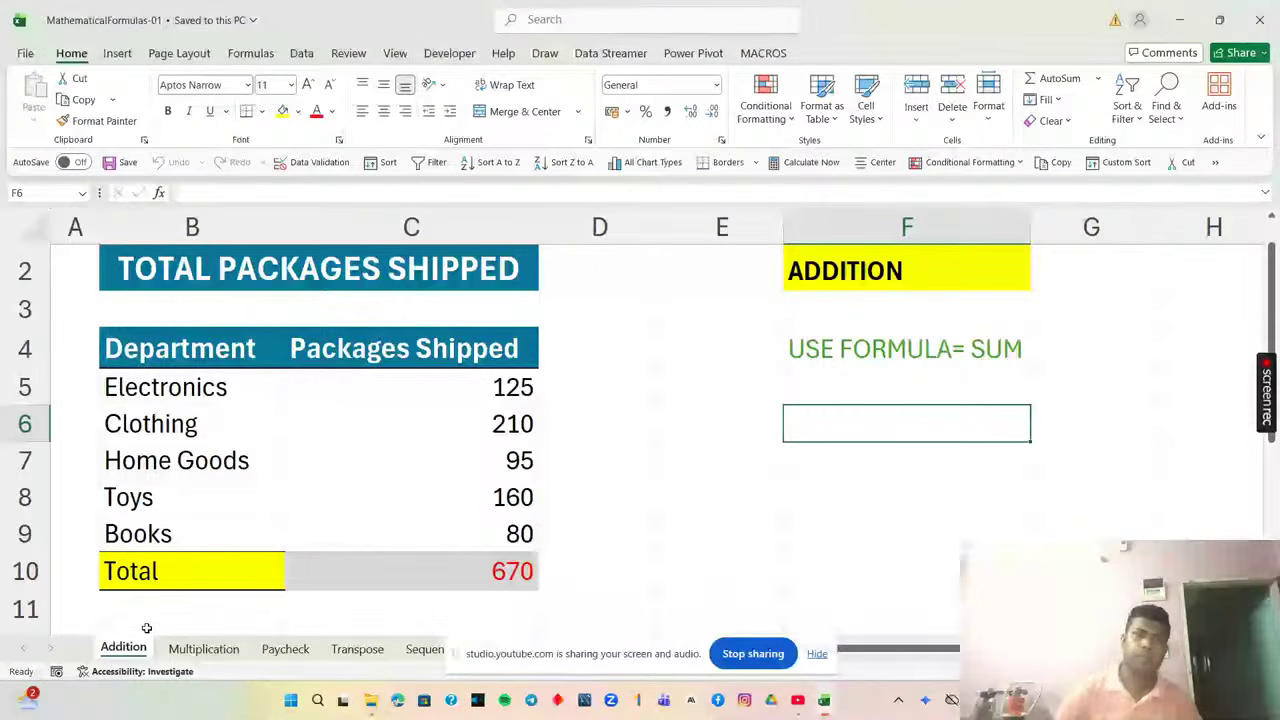
{"action": "left_click", "coordinate": [510, 572]}
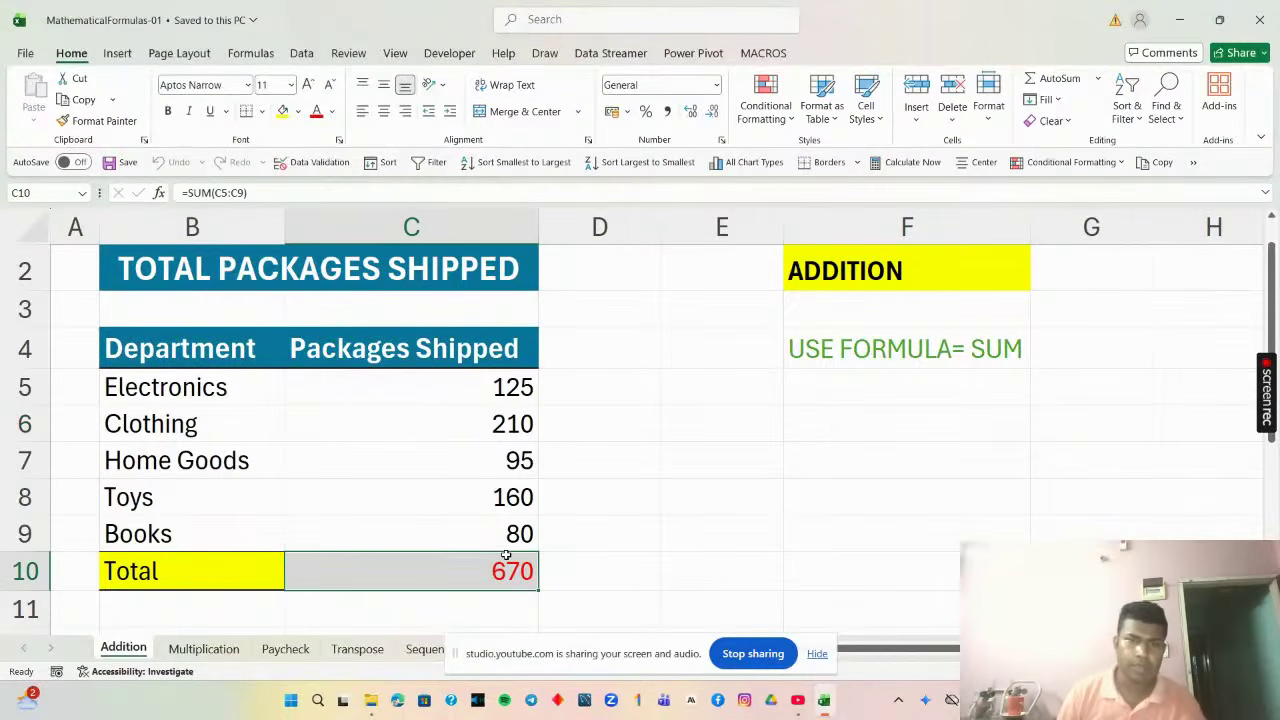
{"action": "double_click", "coordinate": [524, 574]}
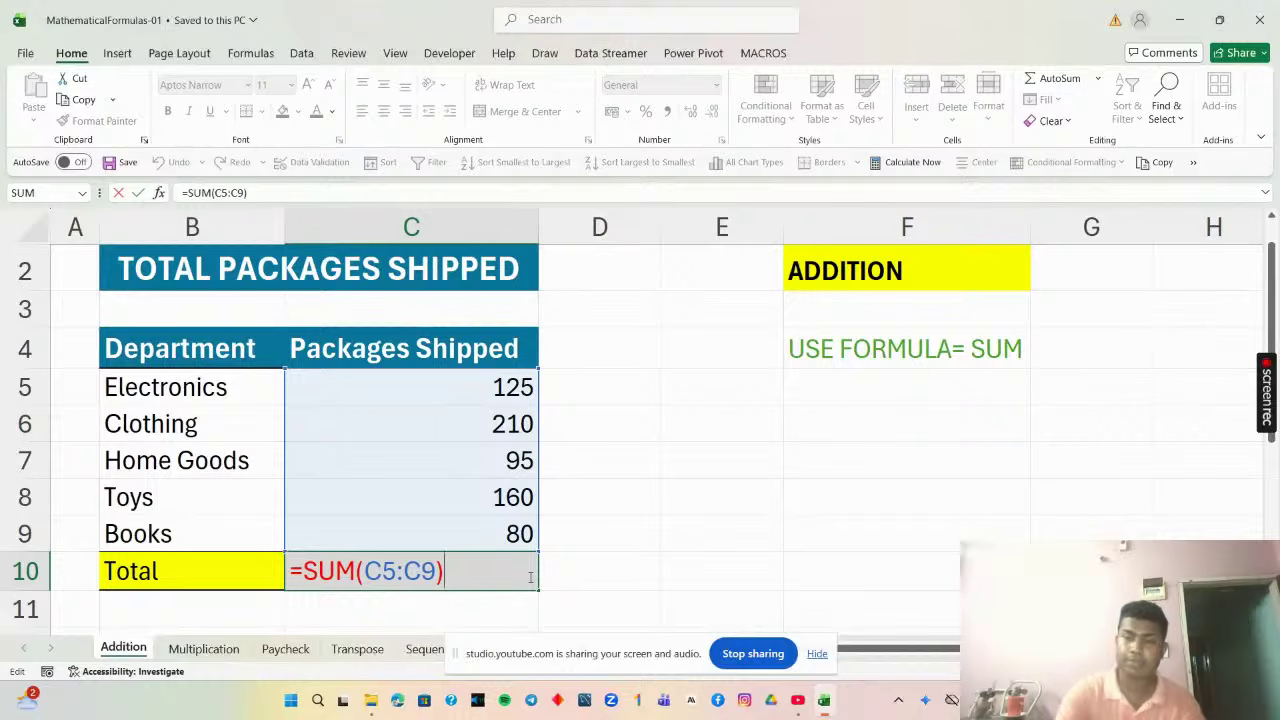
{"action": "key", "text": "BackSpace"}
{"action": "key", "text": "BackSpace"}
{"action": "key", "text": "BackSpace"}
{"action": "key", "text": "BackSpace"}
{"action": "key", "text": "BackSpace"}
{"action": "key", "text": "BackSpace"}
{"action": "key", "text": "BackSpace"}
{"action": "key", "text": "BackSpace"}
{"action": "key", "text": "BackSpace"}
{"action": "key", "text": "BackSpace"}
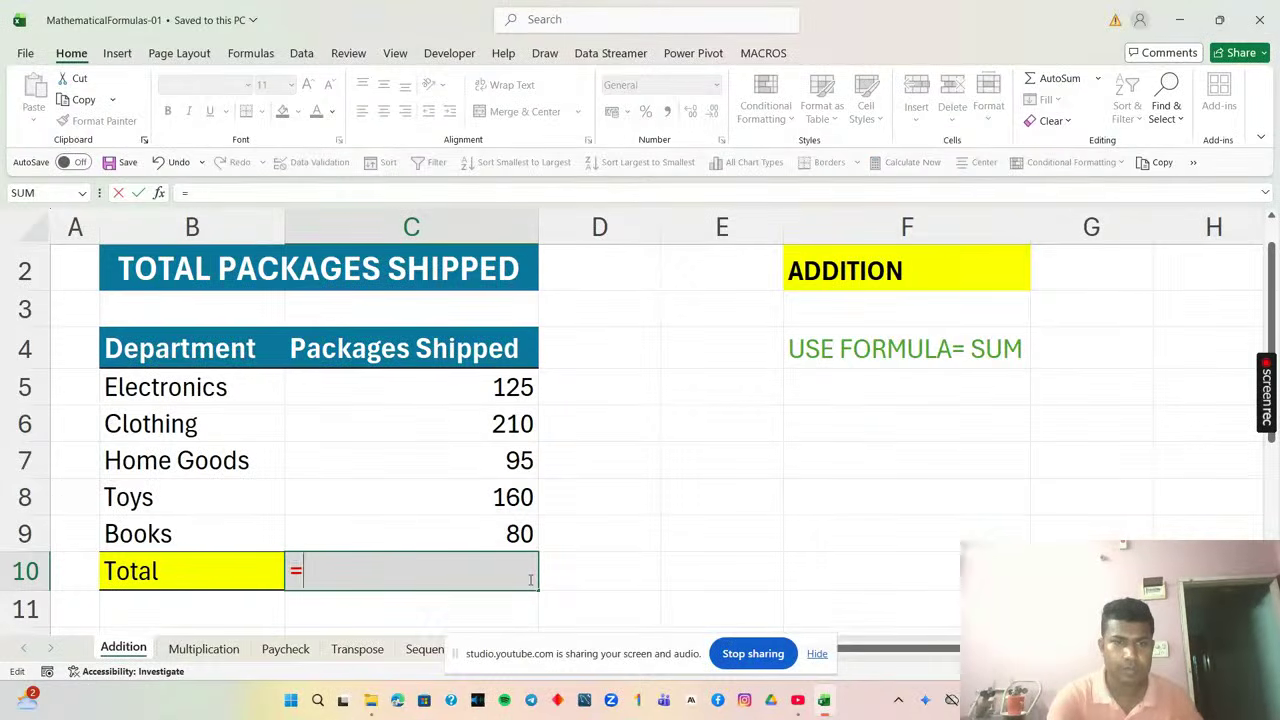
{"action": "key", "text": "BackSpace"}
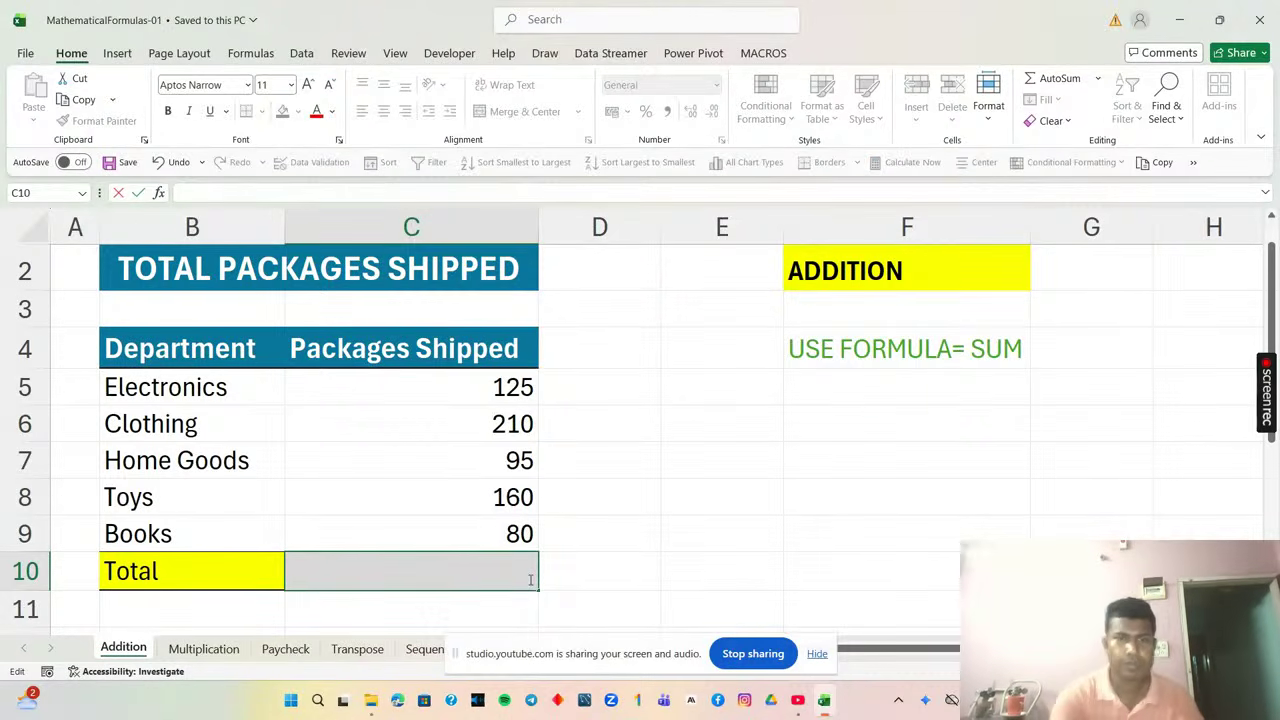
{"action": "left_click", "coordinate": [837, 348]}
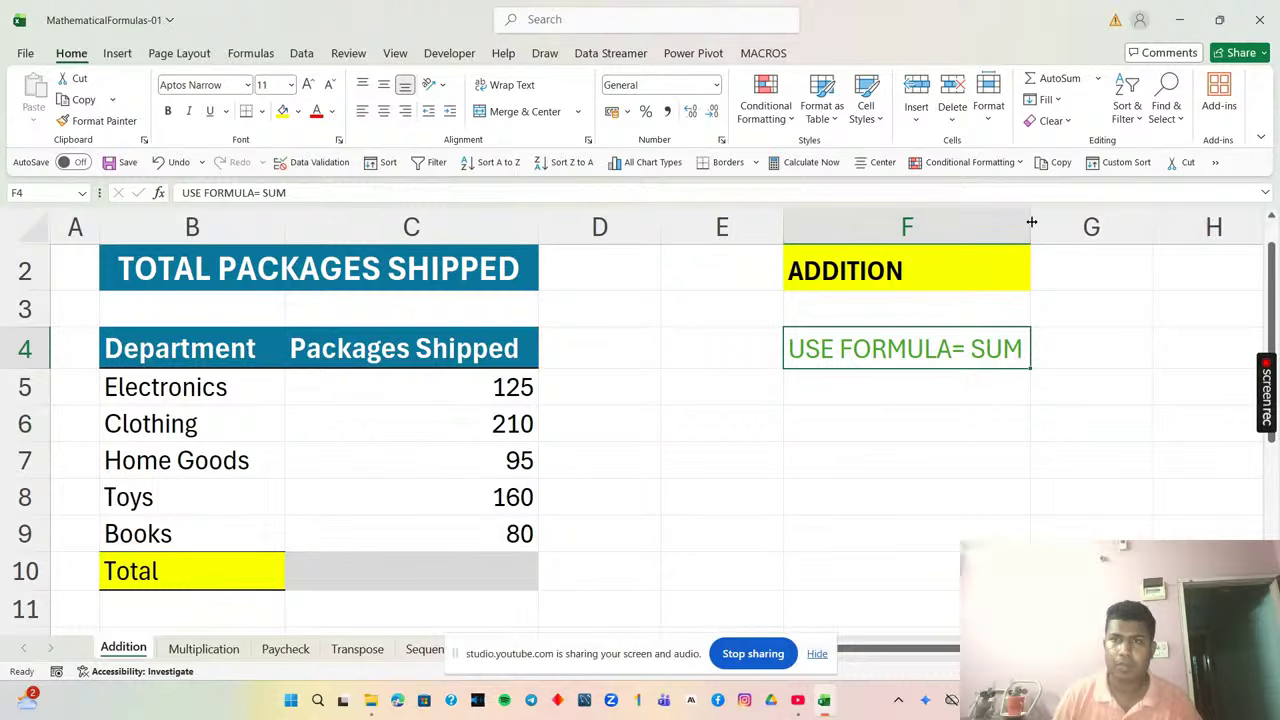
Format the "USE FORMULA= SUM" note in cell F4 with red text and a yellow fill.
{"action": "left_click", "coordinate": [968, 432]}
{"action": "left_click", "coordinate": [859, 347]}
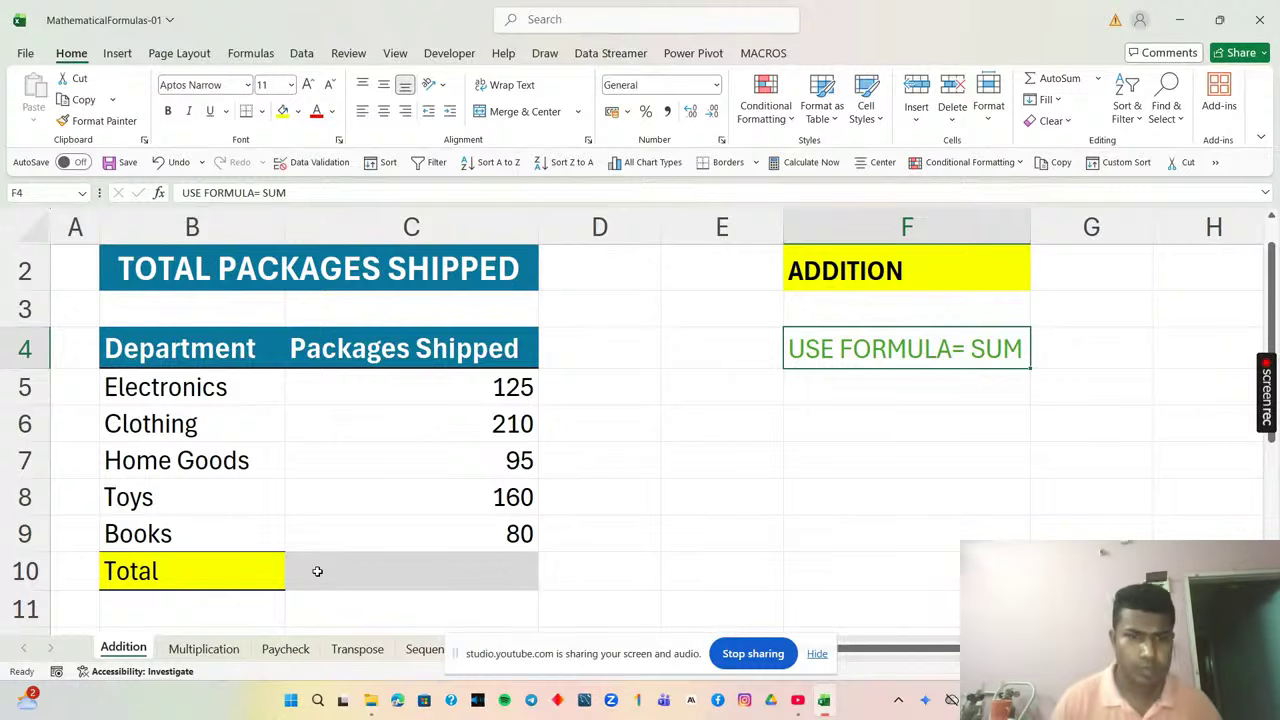
{"action": "double_click", "coordinate": [384, 581]}
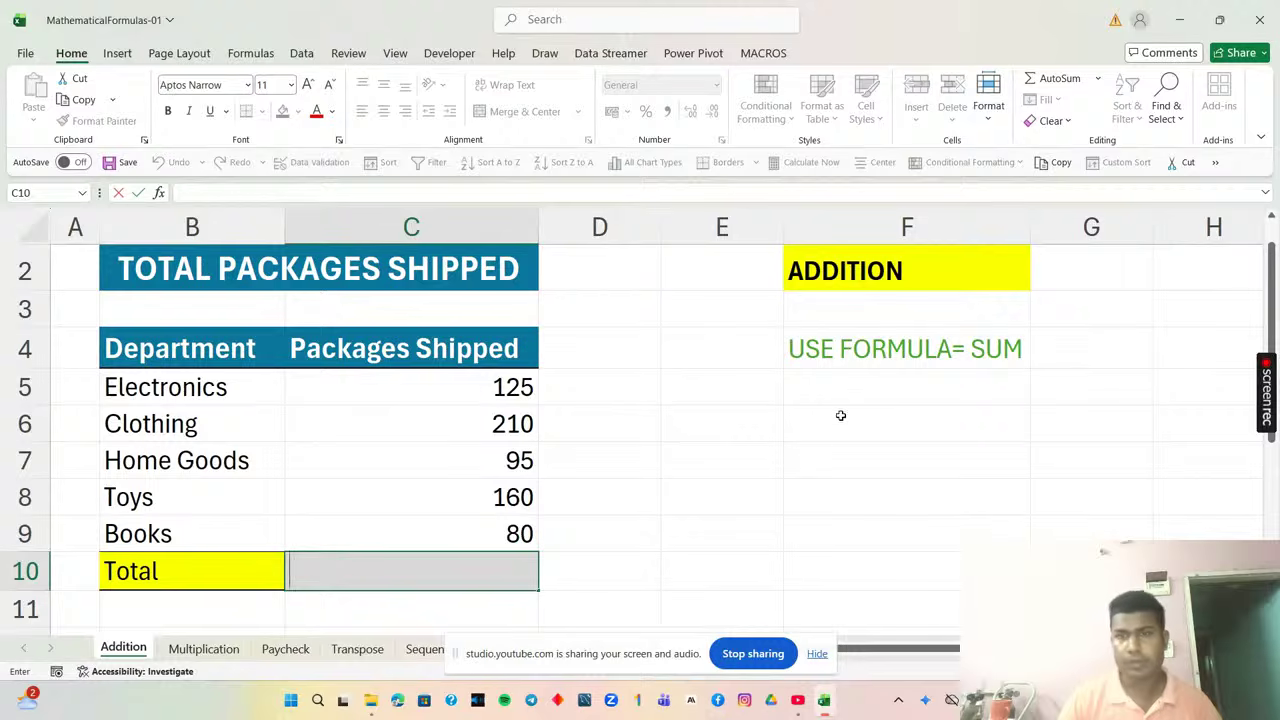
{"action": "left_click", "coordinate": [846, 348]}
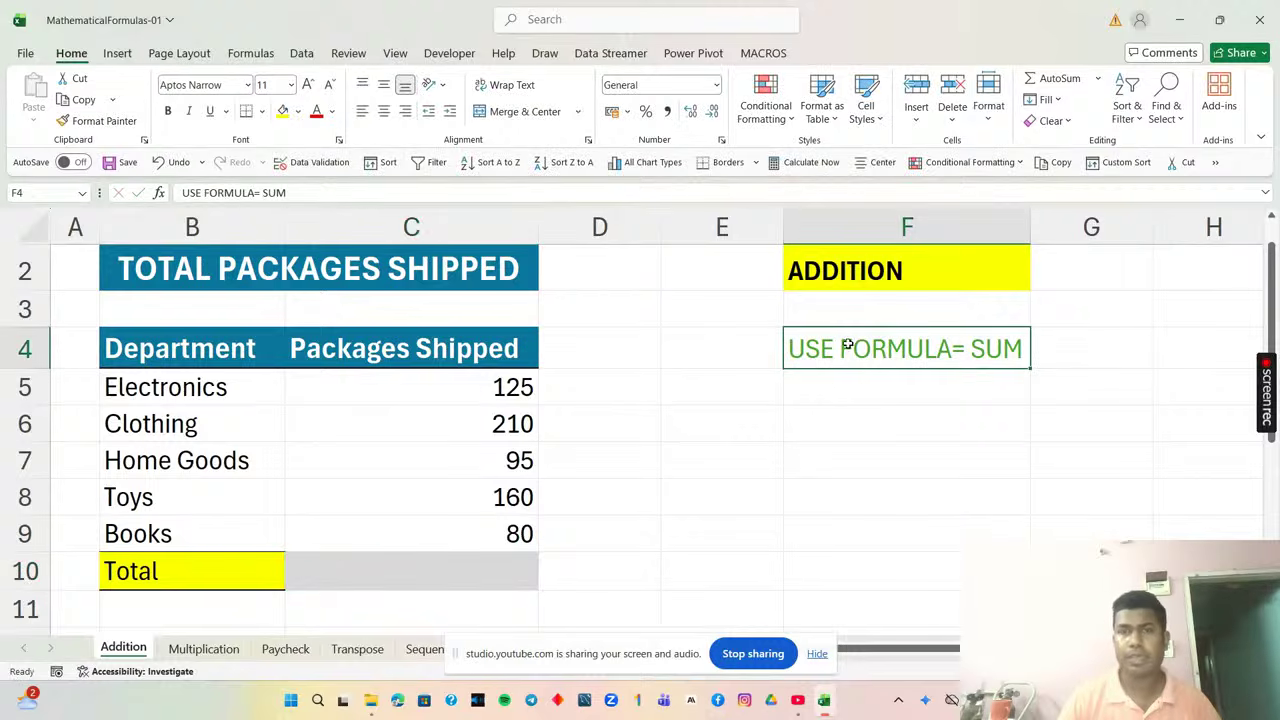
{"action": "left_click", "coordinate": [314, 111]}
{"action": "left_click", "coordinate": [285, 114]}
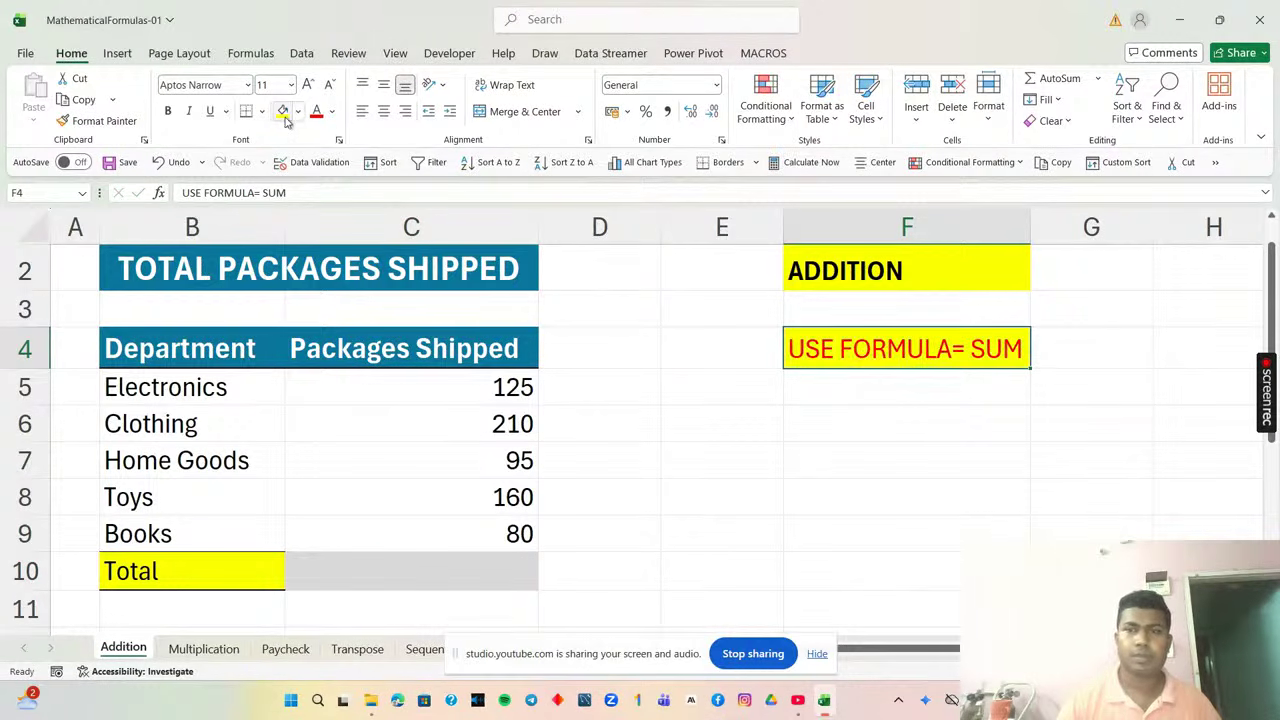
{"action": "left_click", "coordinate": [943, 500]}
{"action": "left_click", "coordinate": [921, 354]}
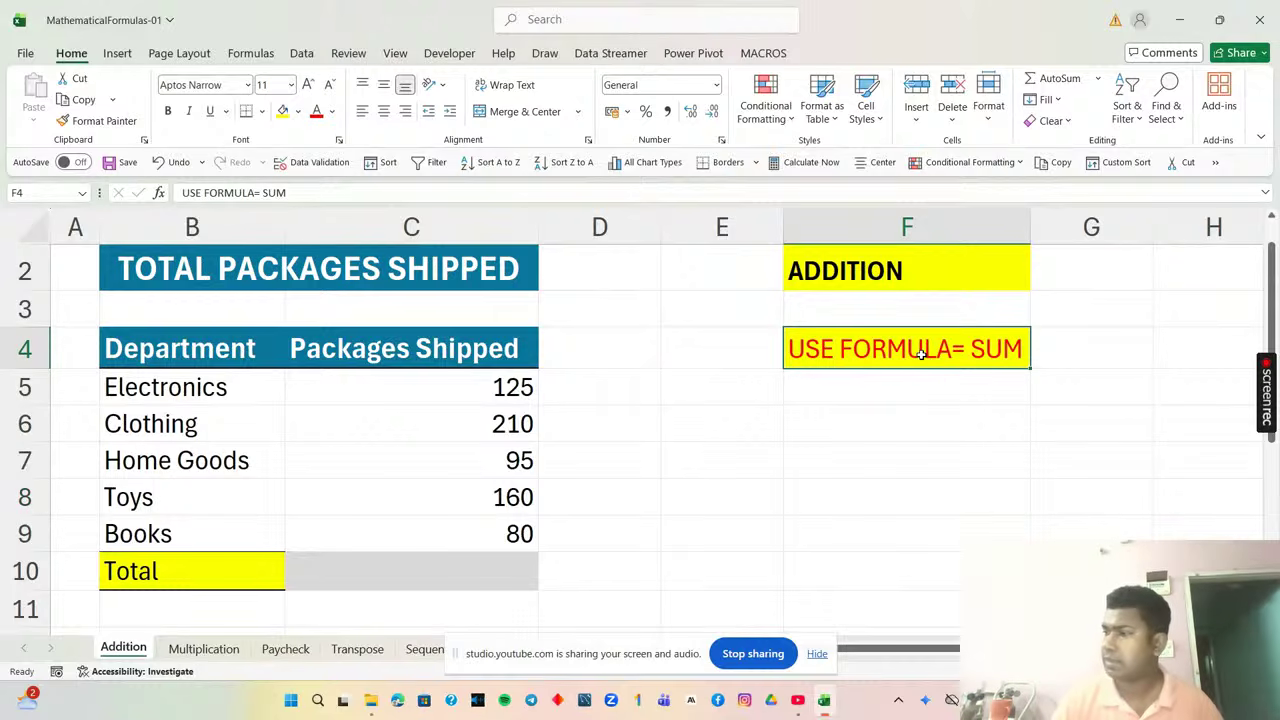
Total the packages shipped in cell C10 with the formula =SUM(C5:C9).
{"action": "left_click", "coordinate": [408, 567]}
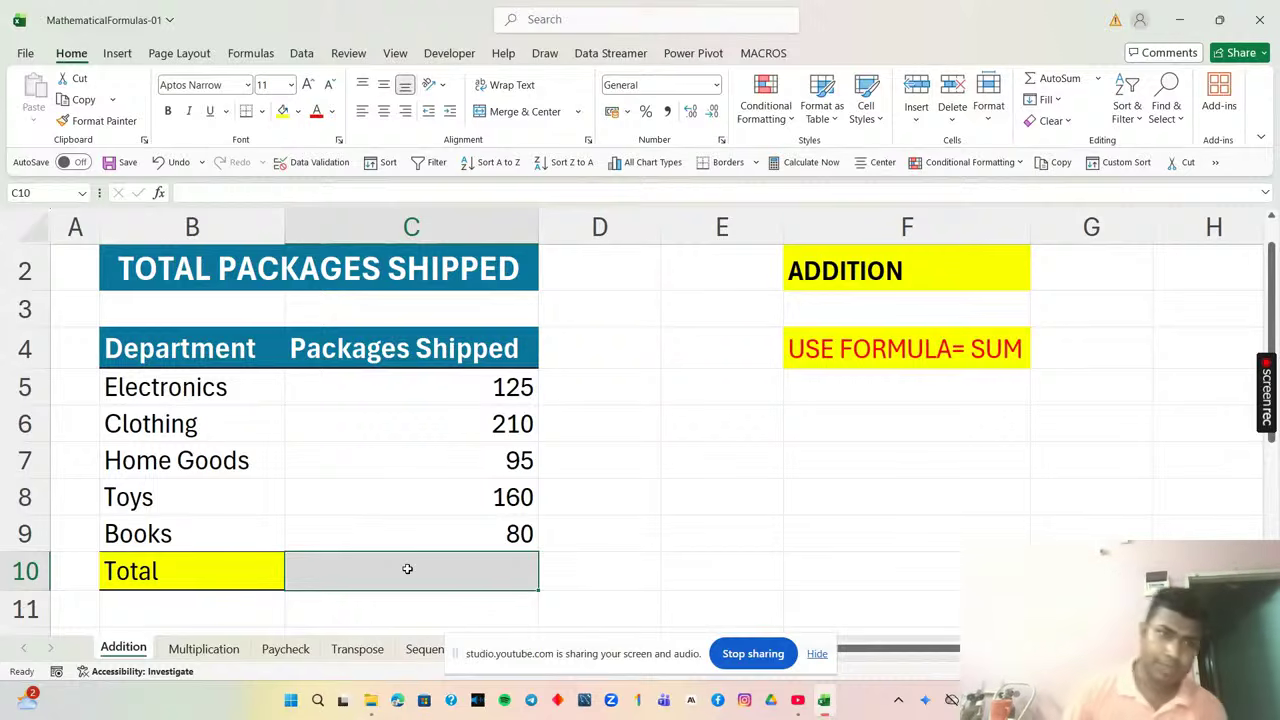
{"action": "double_click", "coordinate": [407, 569]}
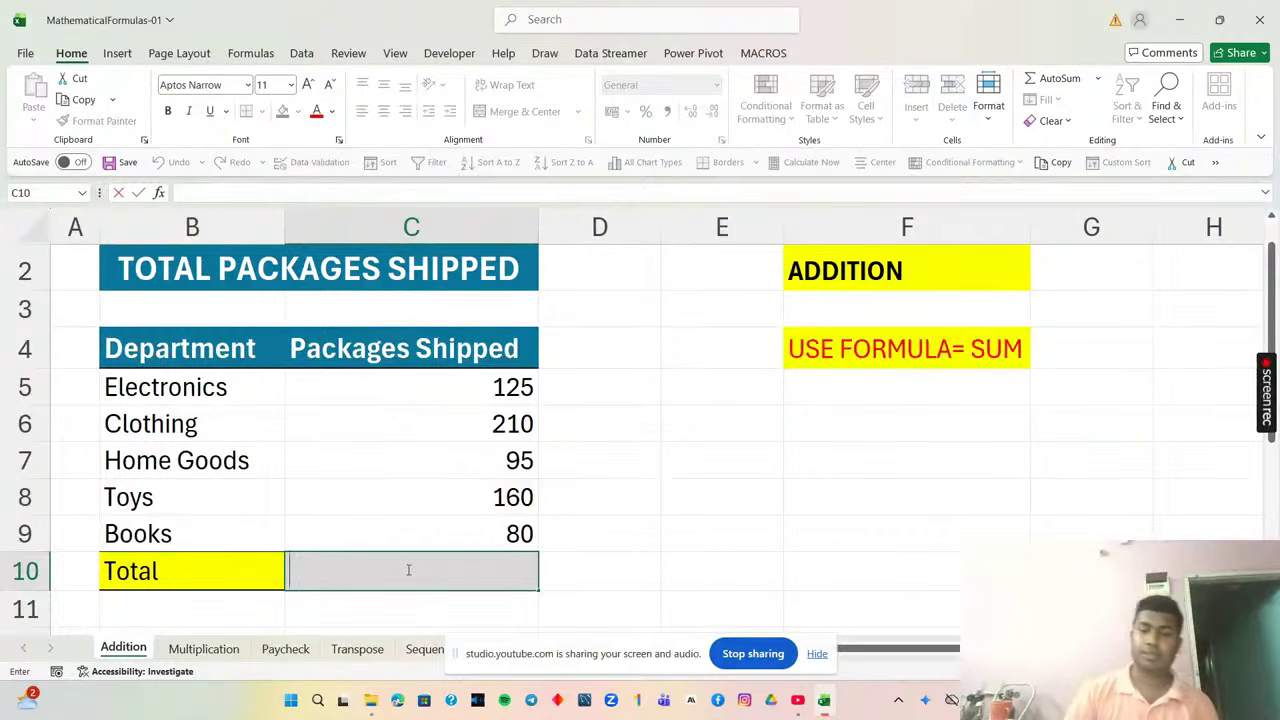
{"action": "left_click", "coordinate": [669, 531]}
{"action": "left_click", "coordinate": [493, 580]}
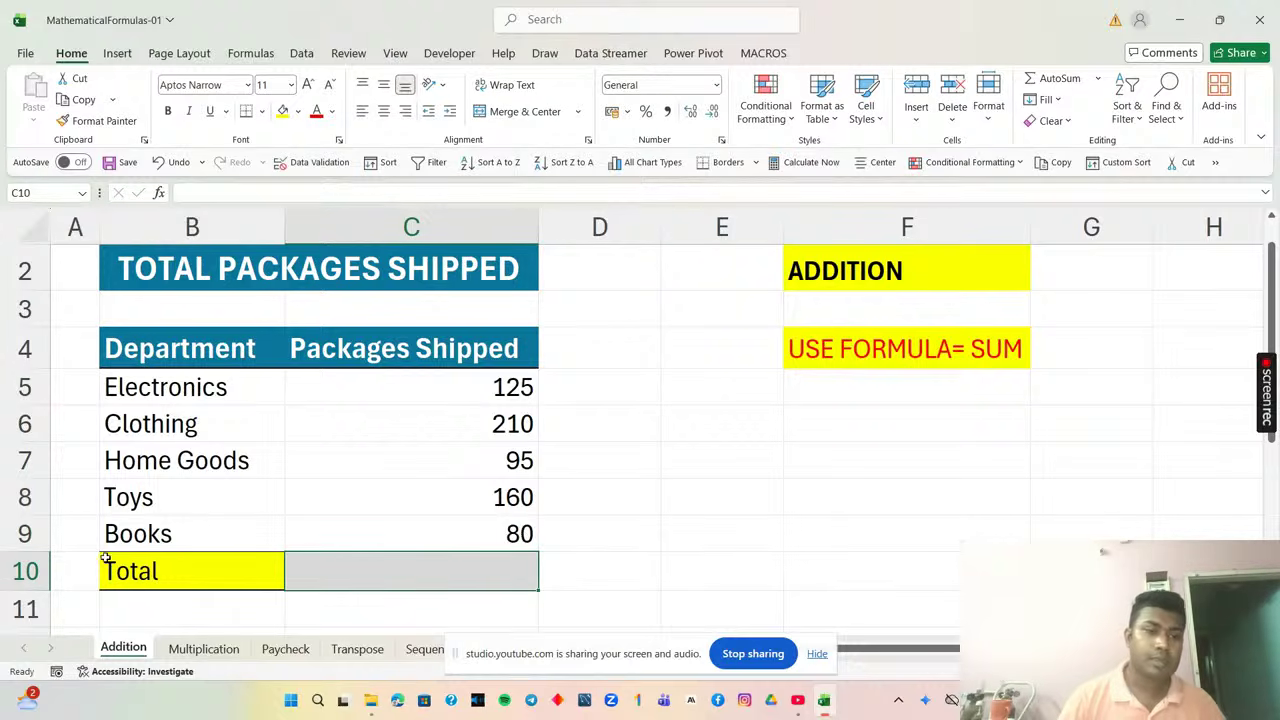
{"action": "double_click", "coordinate": [300, 566]}
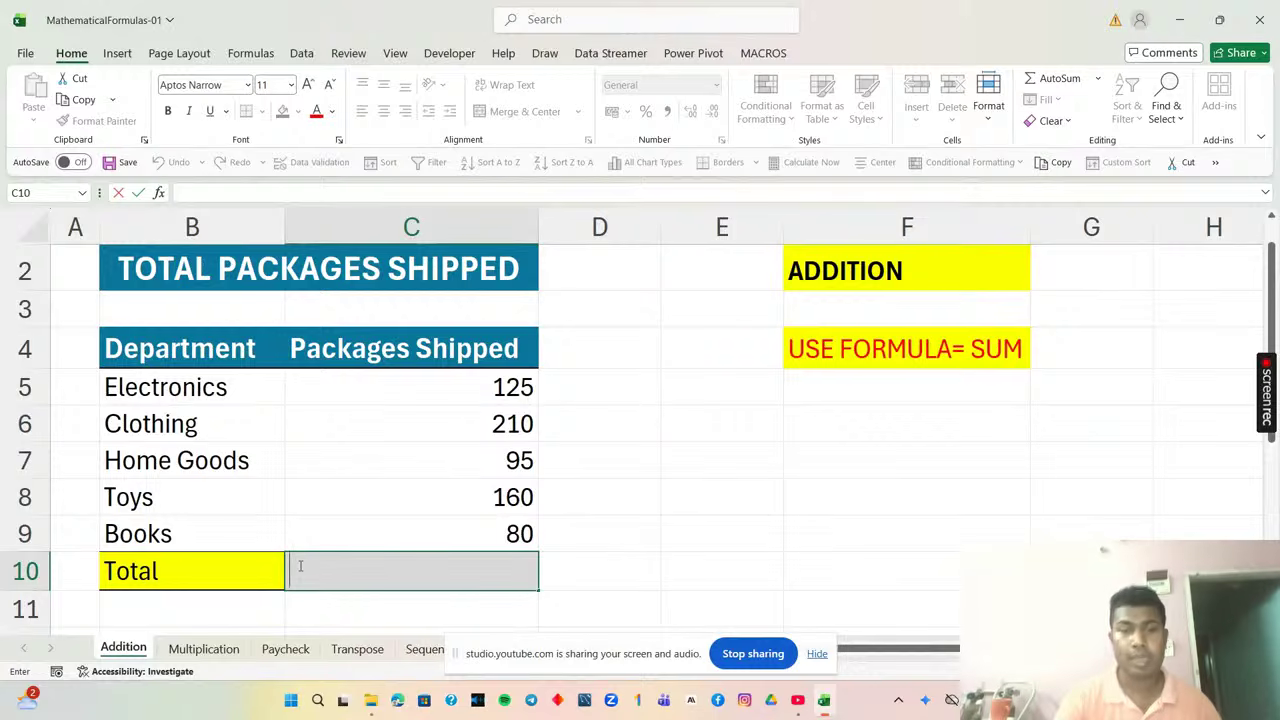
{"action": "type", "text": "="}
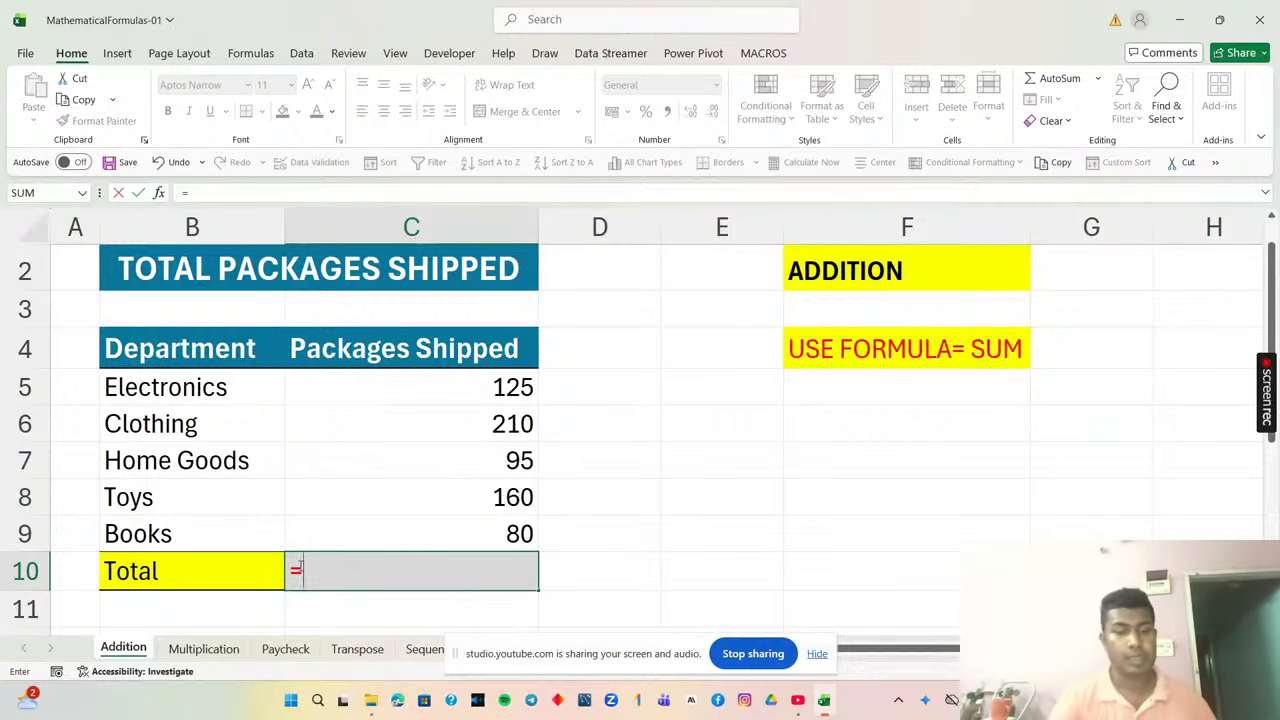
{"action": "type", "text": "SUM"}
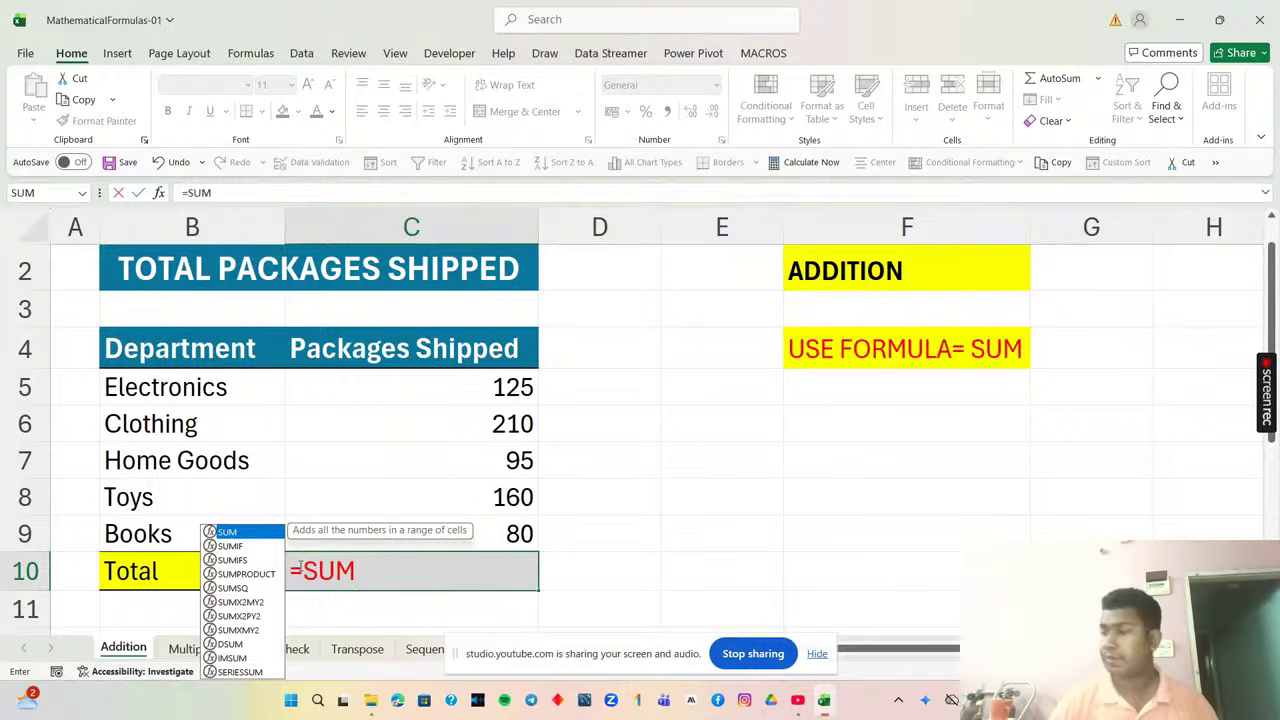
{"action": "type", "text": "("}
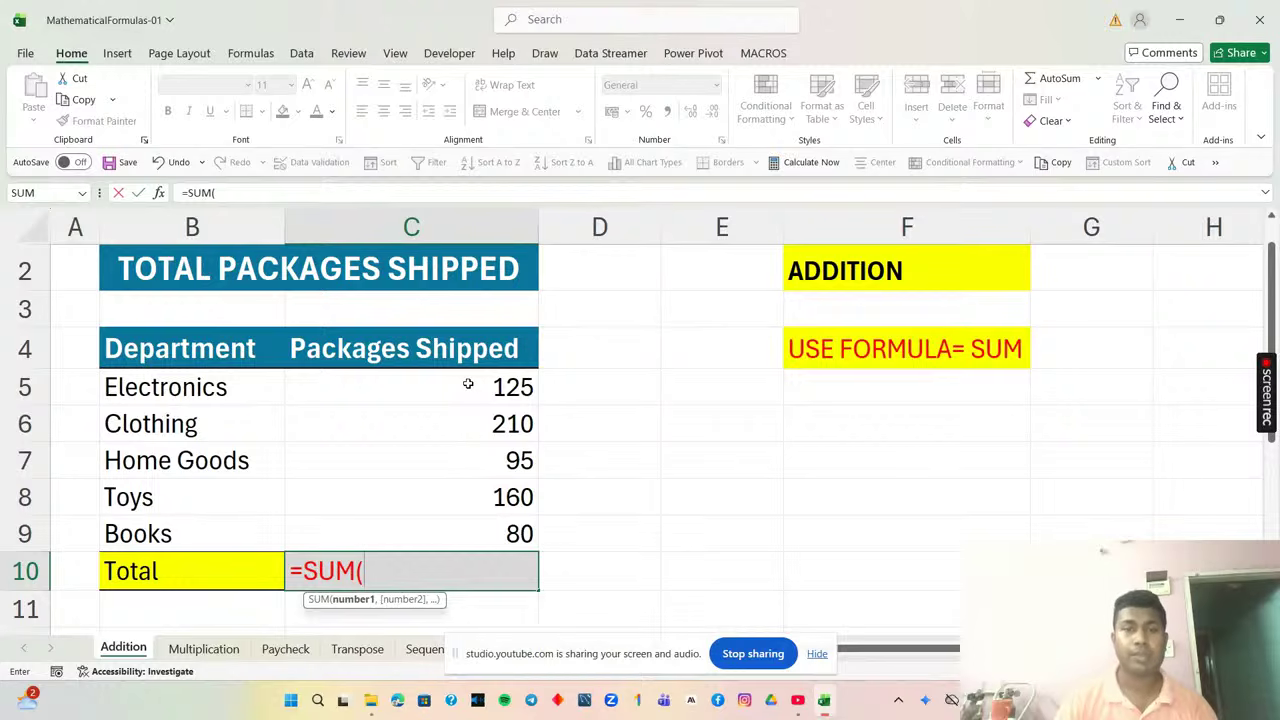
{"action": "left_click_drag", "start_coordinate": [467, 383], "coordinate": [474, 541]}
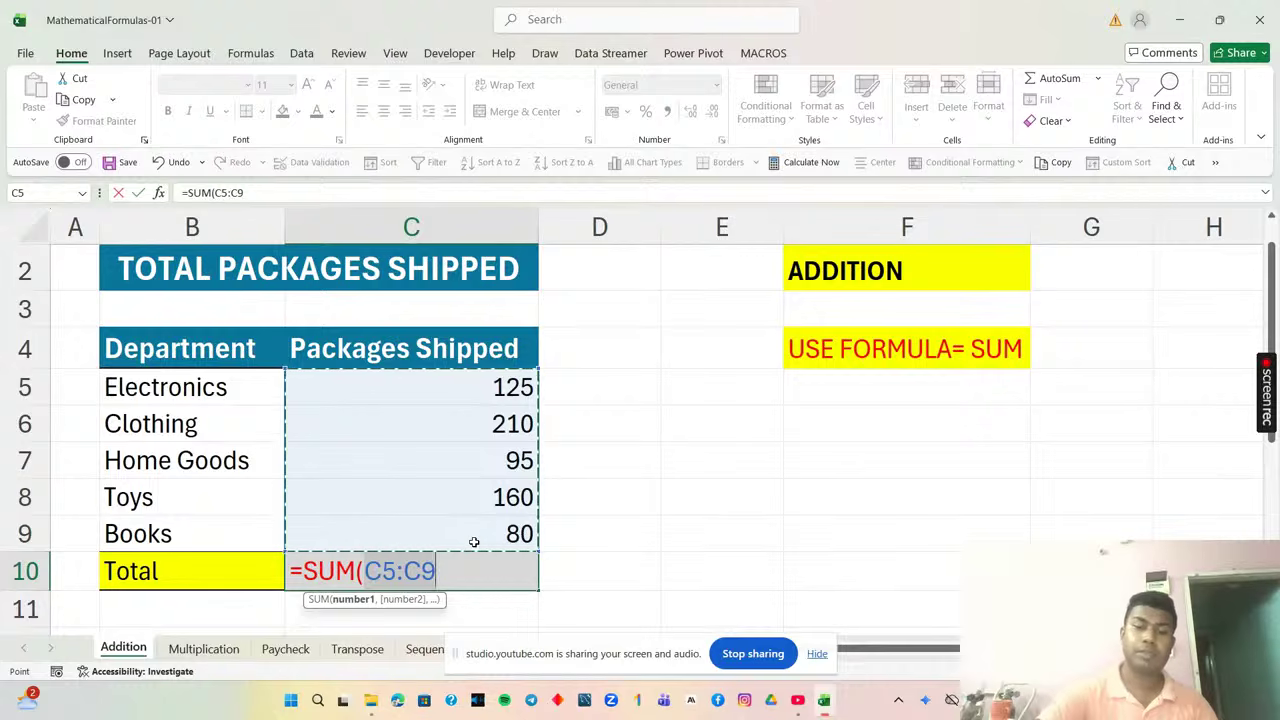
{"action": "type", "text": ")"}
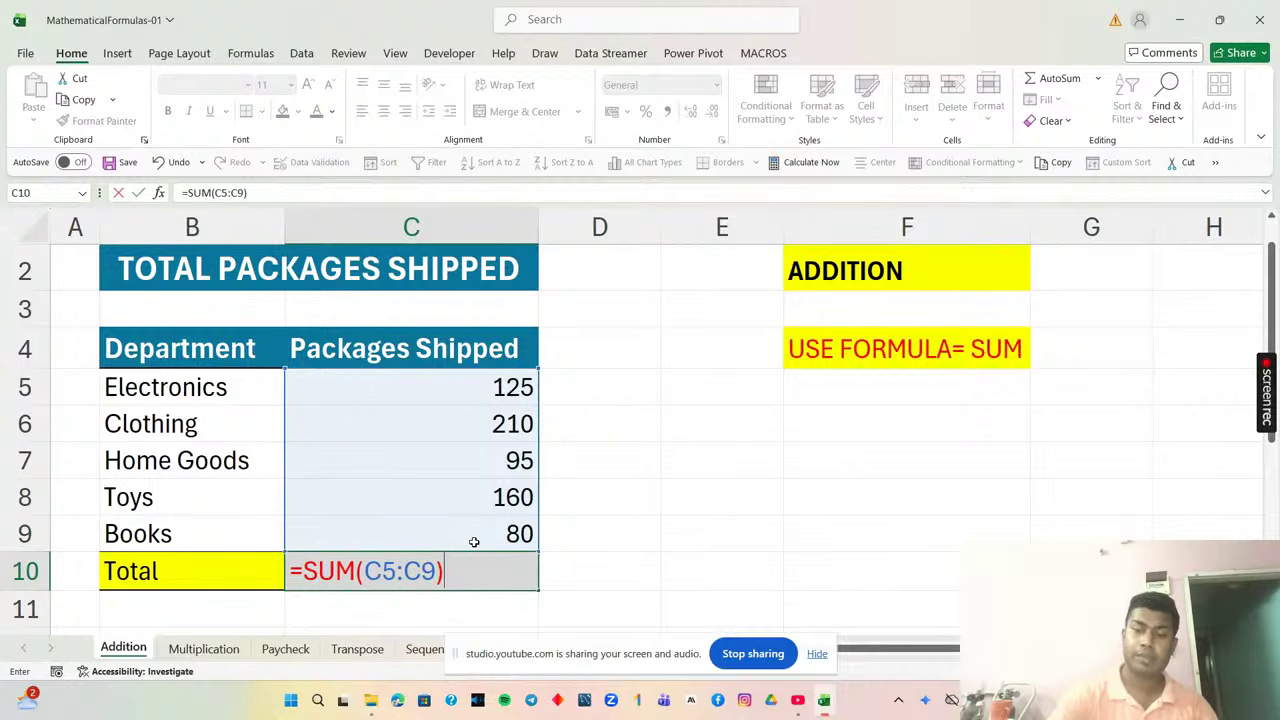
{"action": "key", "text": "Return"}
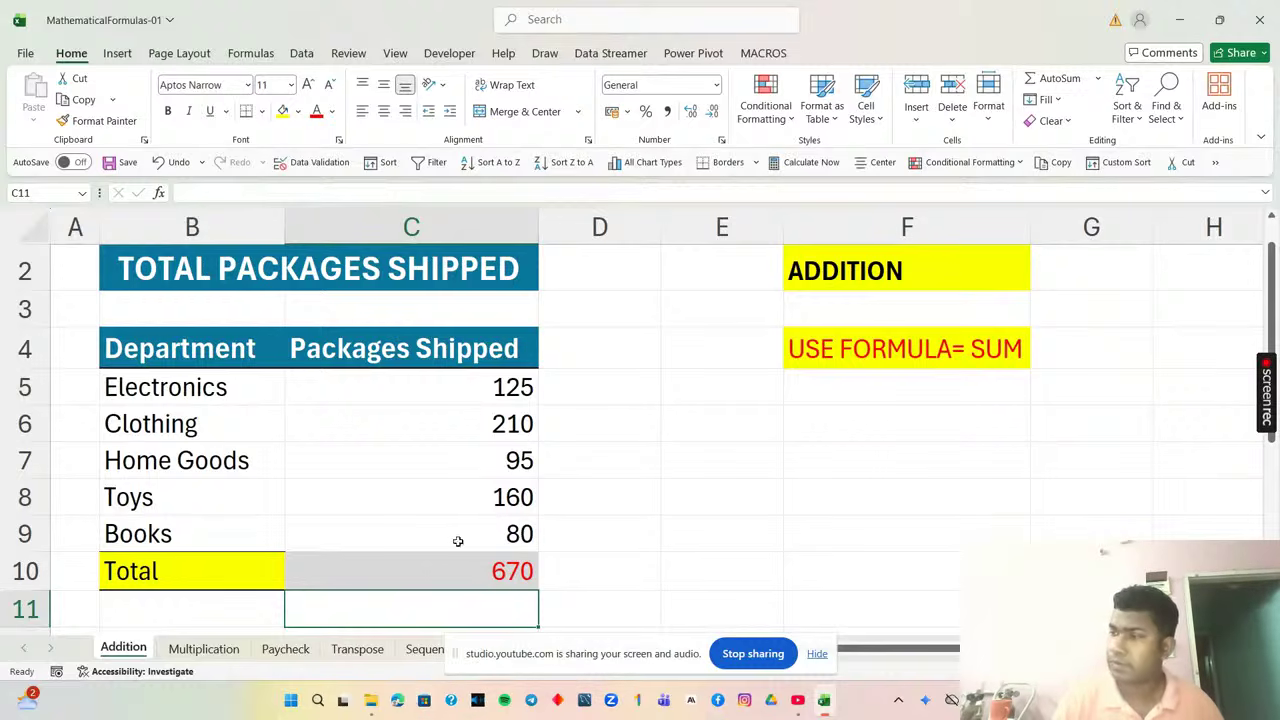
On the Multiplication sheet, clear the existing Total formulas from cells E5:E8.
{"action": "left_click", "coordinate": [203, 650]}
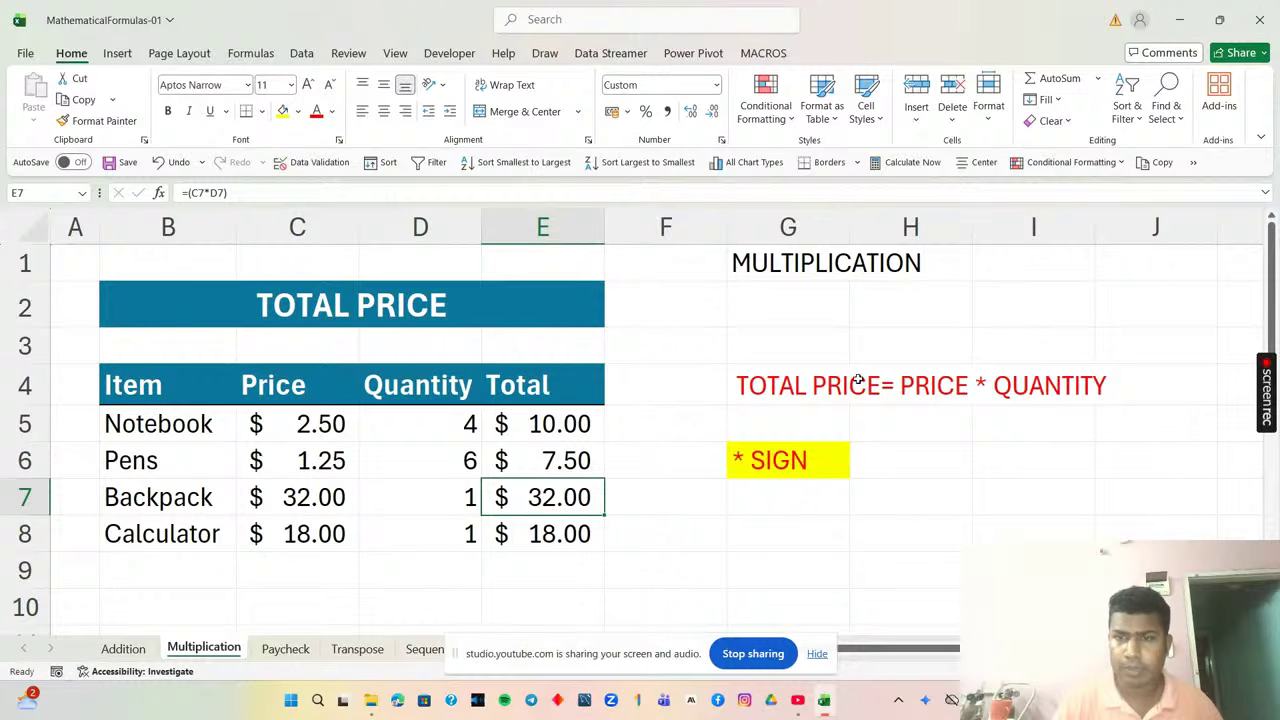
{"action": "left_click", "coordinate": [918, 386]}
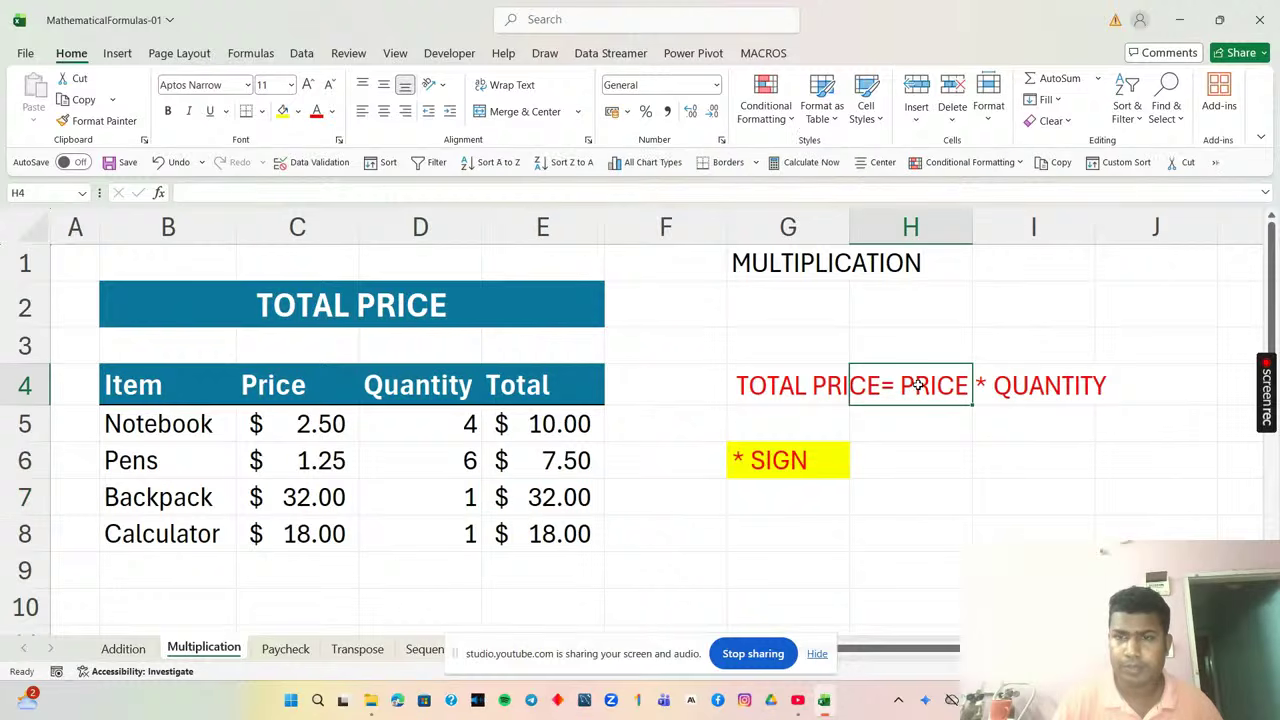
{"action": "left_click", "coordinate": [762, 463]}
{"action": "left_click_drag", "start_coordinate": [558, 426], "coordinate": [567, 534]}
{"action": "key", "text": "Delete"}
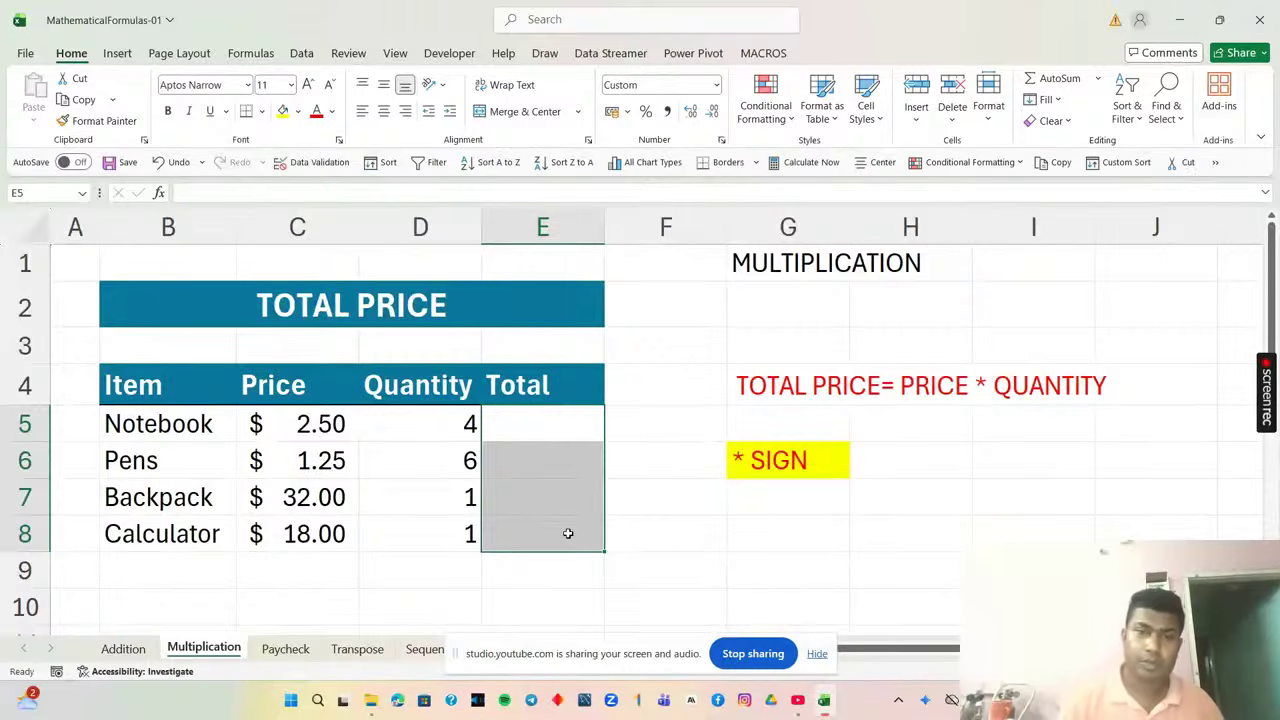
{"action": "left_click", "coordinate": [626, 530]}
Change the Total header in cell E4 to "Total Price" and autofit column E to its contents.
{"action": "double_click", "coordinate": [517, 425]}
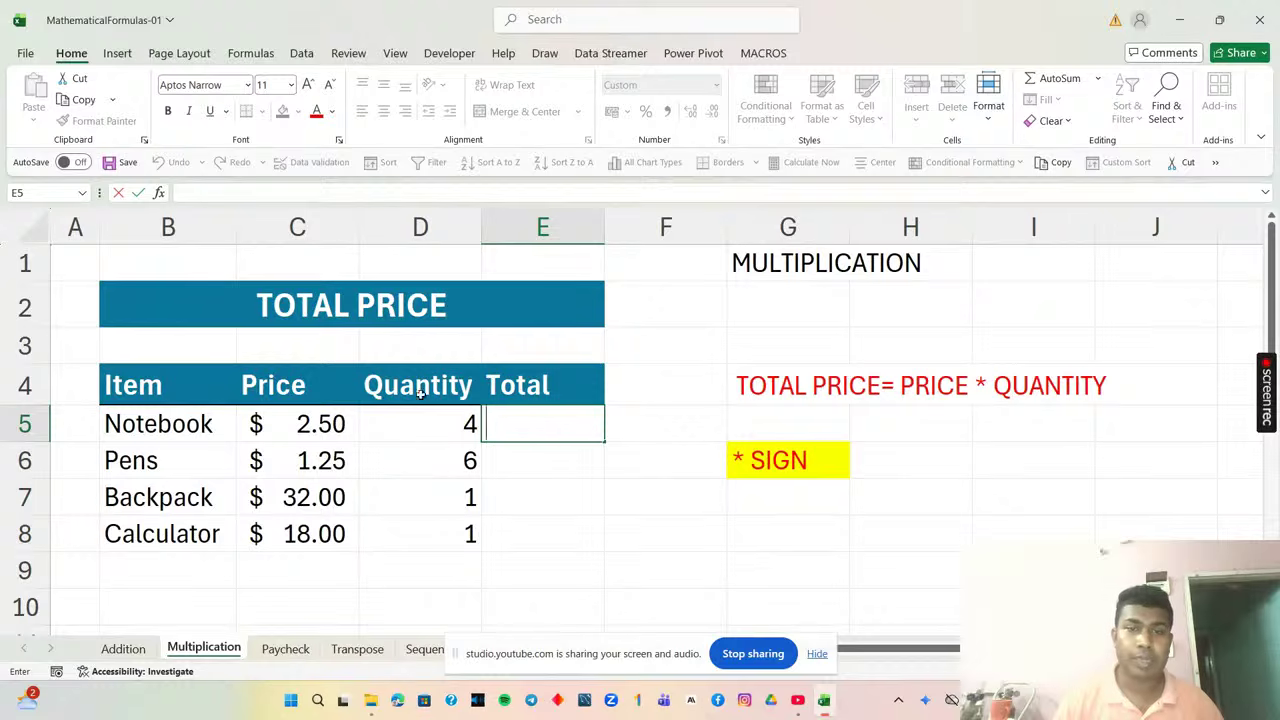
{"action": "double_click", "coordinate": [570, 386]}
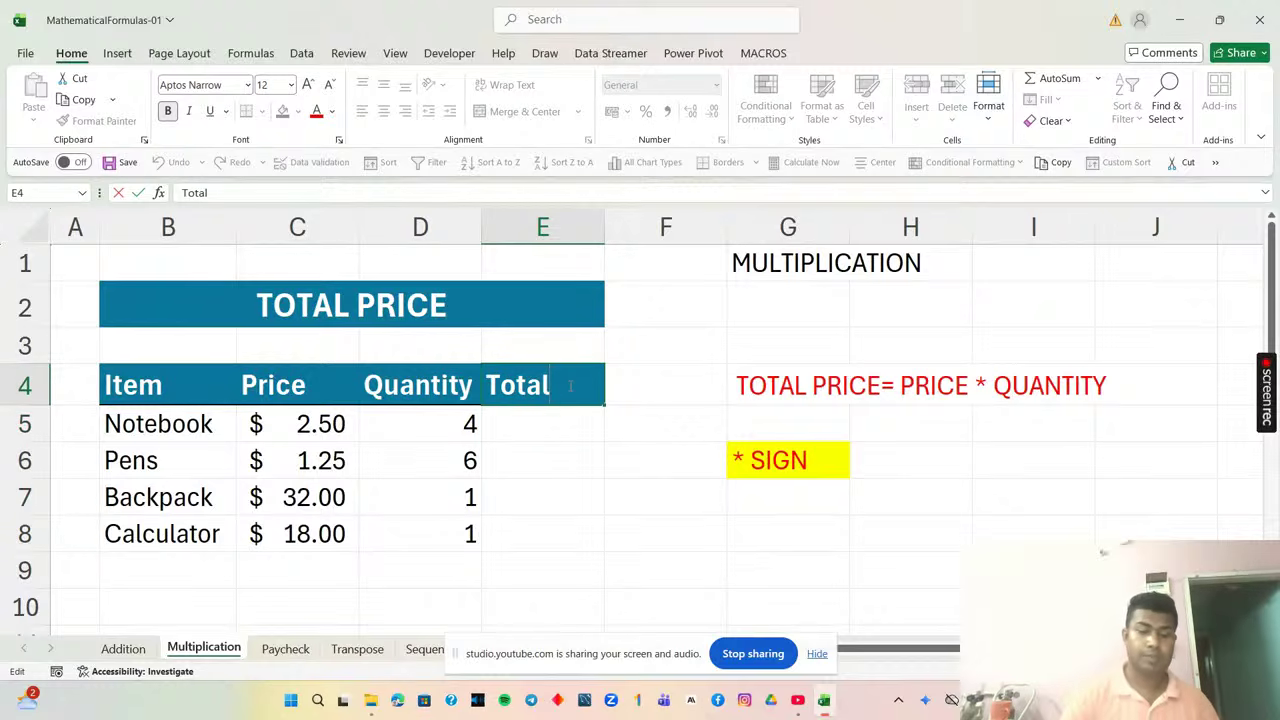
{"action": "type", "text": "pR"}
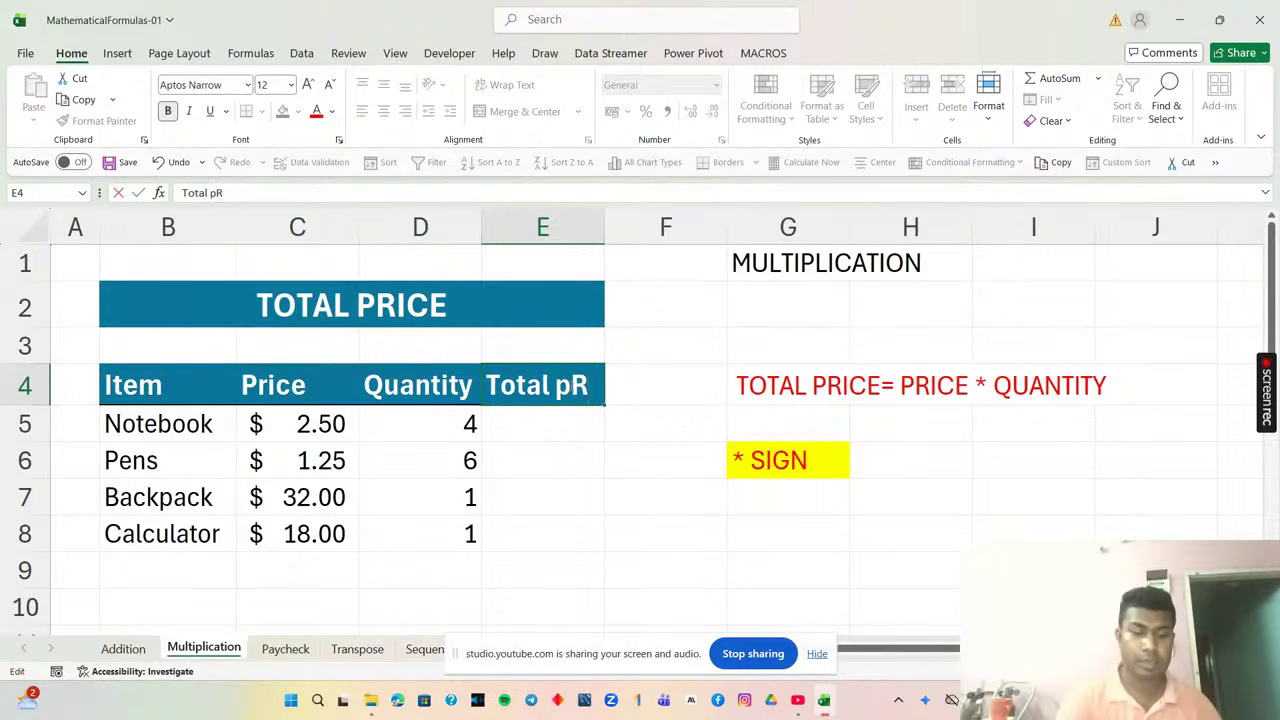
{"action": "type", "text": "ICE"}
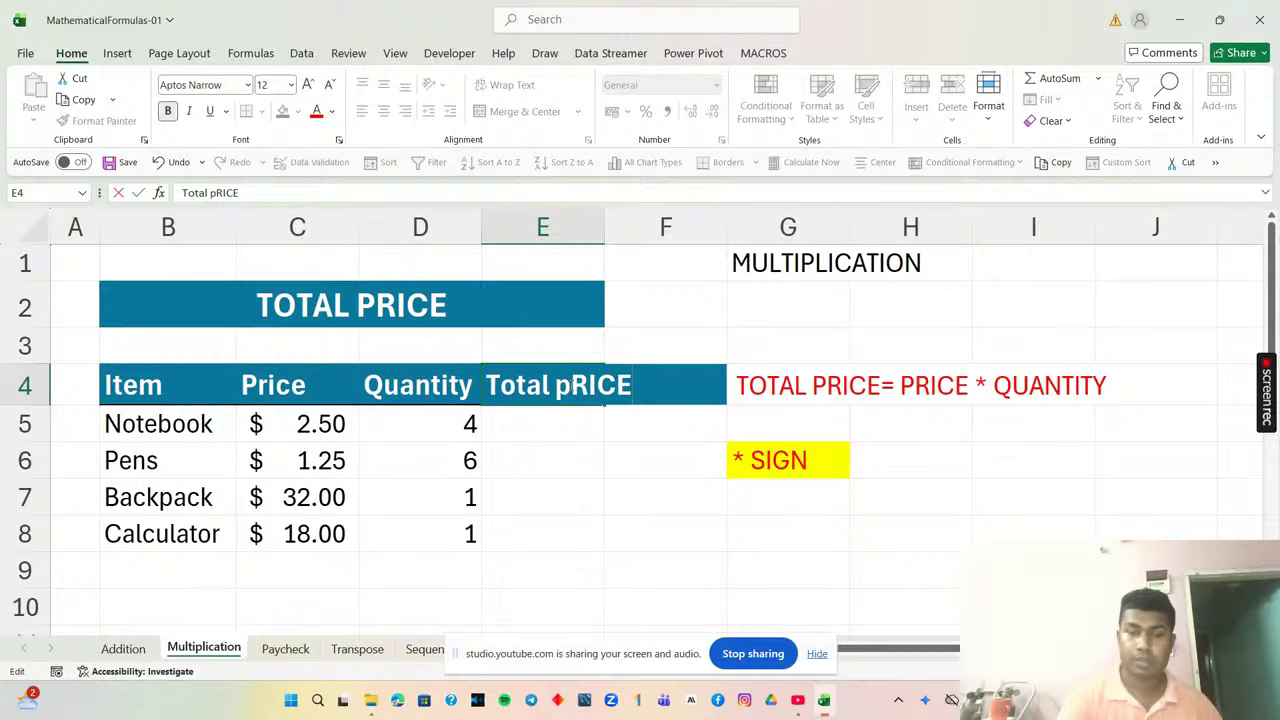
{"action": "key", "text": "BackSpace"}
{"action": "key", "text": "BackSpace"}
{"action": "key", "text": "BackSpace"}
{"action": "key", "text": "BackSpace"}
{"action": "key", "text": "BackSpace"}
{"action": "key", "text": "BackSpace"}
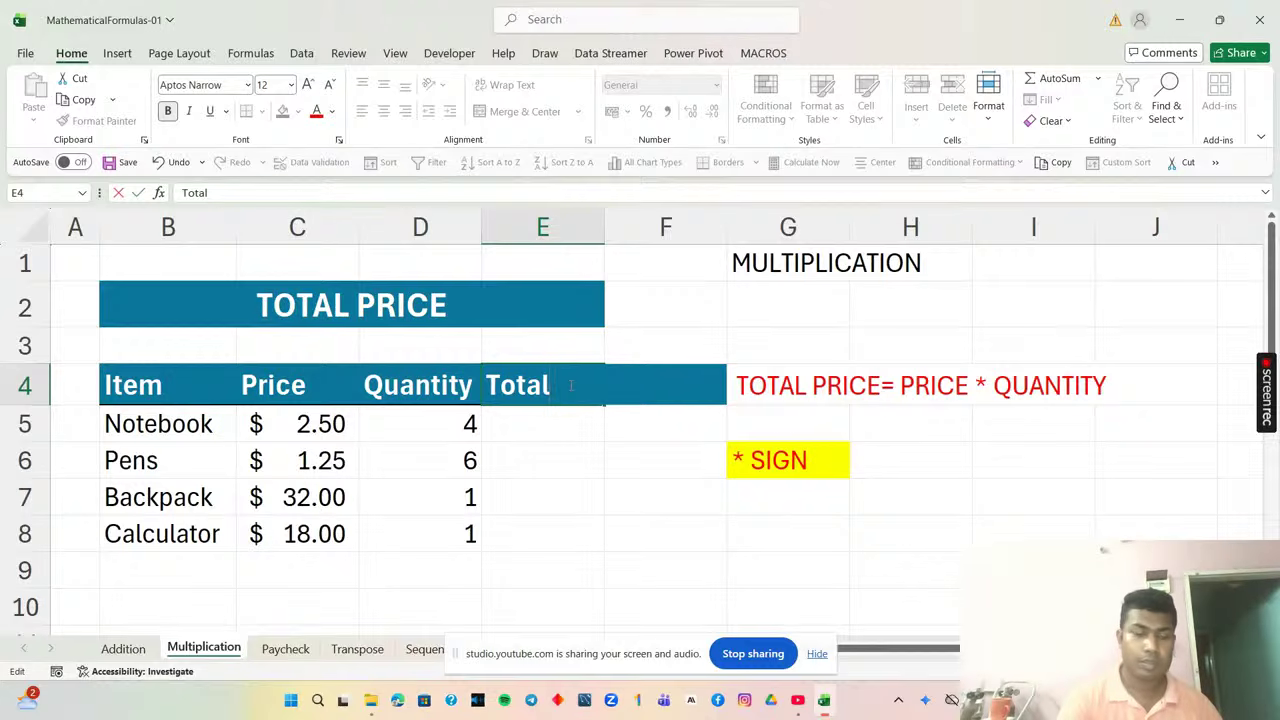
{"action": "type", "text": "P"}
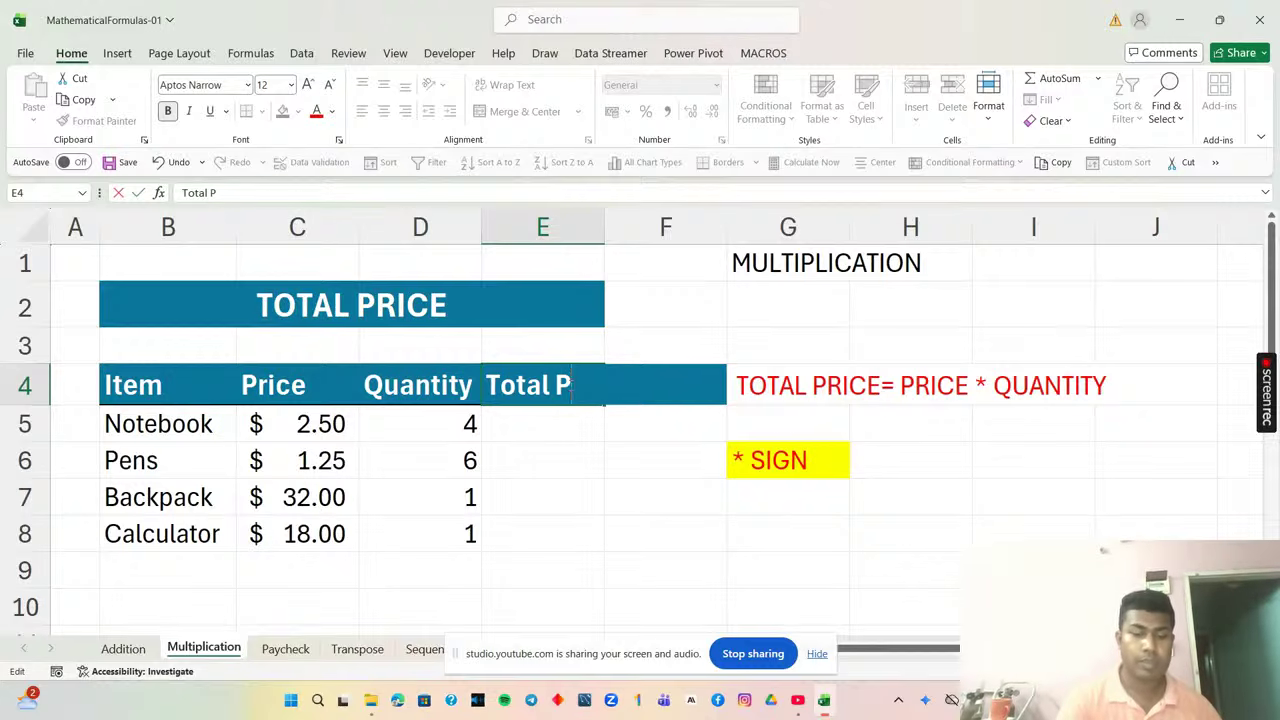
{"action": "type", "text": "rice"}
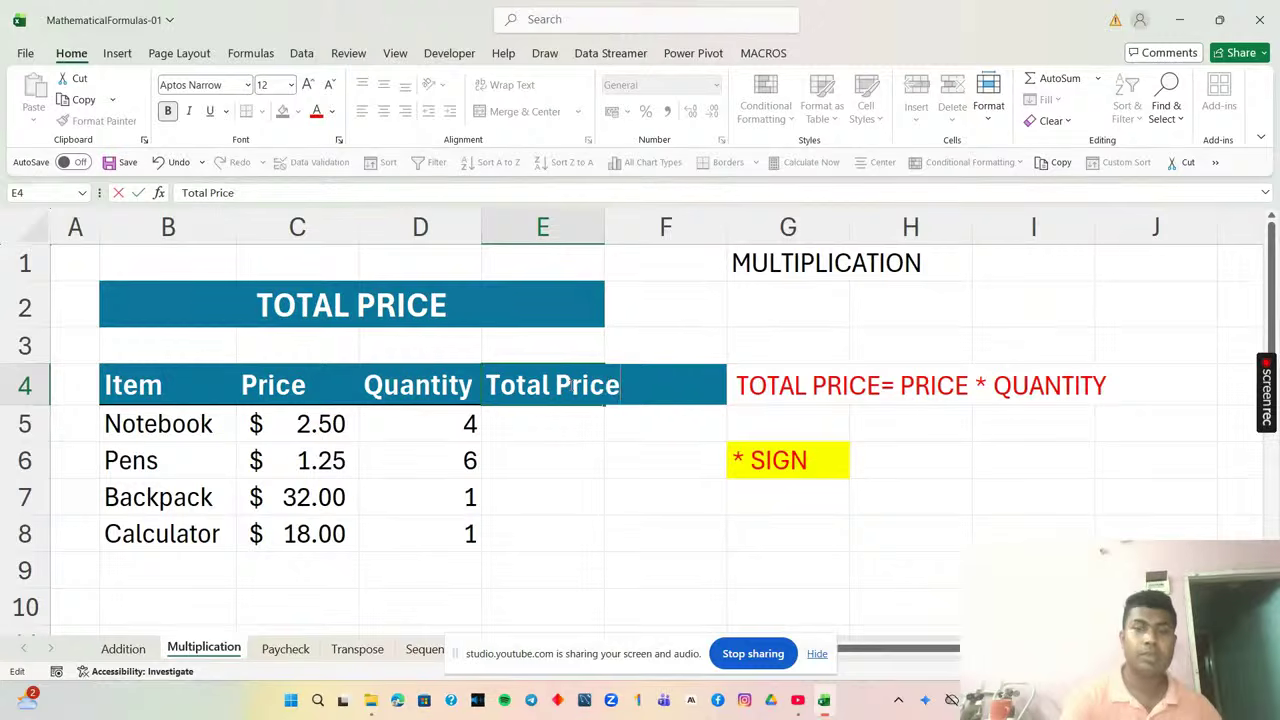
{"action": "left_click", "coordinate": [639, 509]}
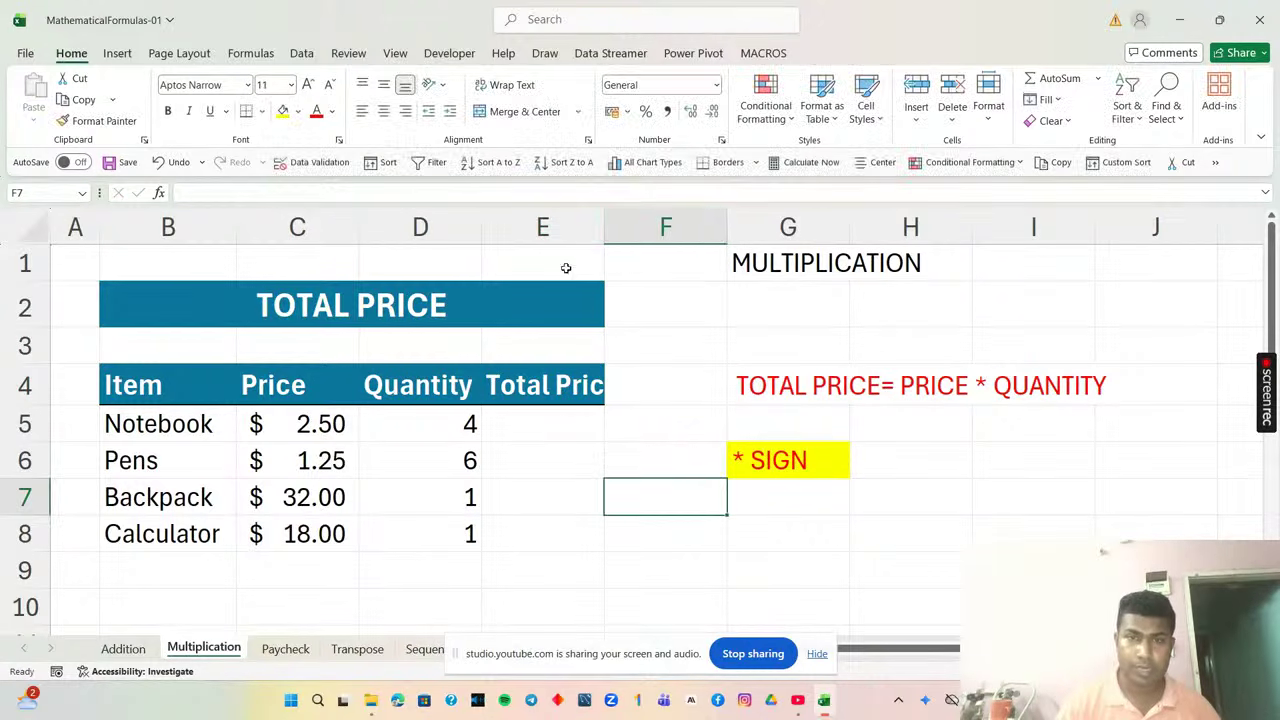
{"action": "double_click", "coordinate": [598, 226]}
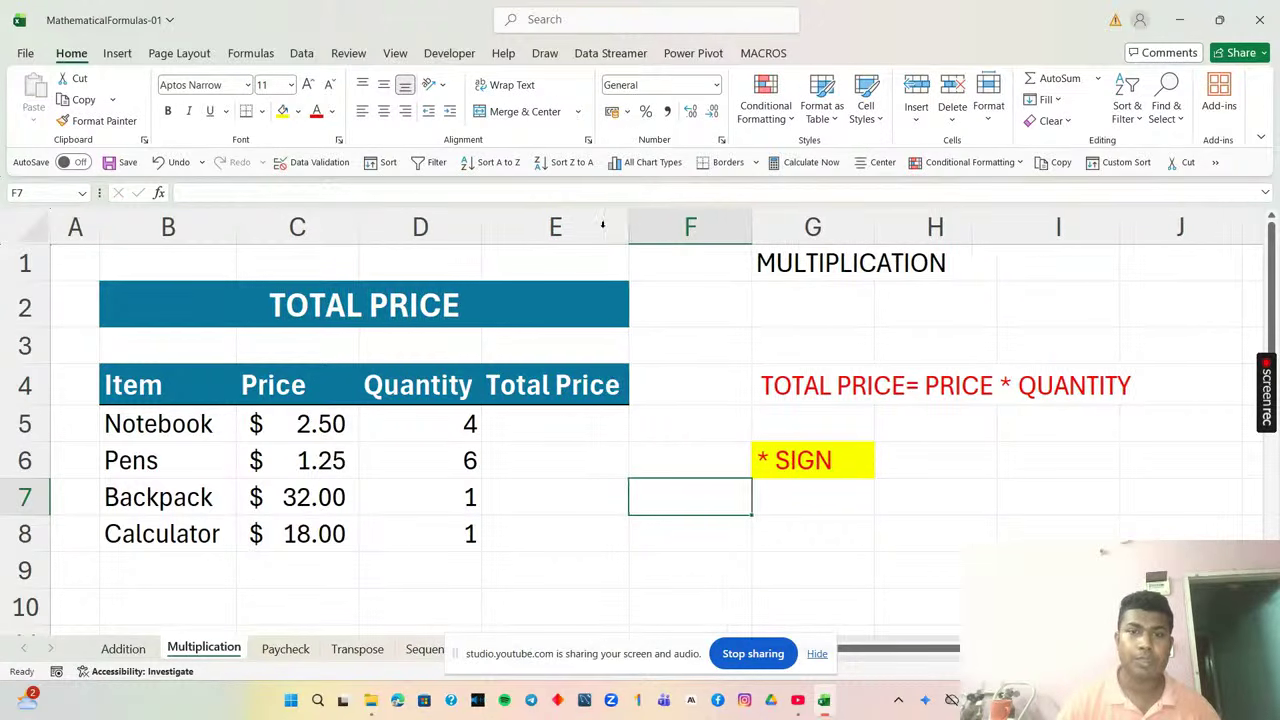
Apply a yellow fill to cells G4:I4 behind the "TOTAL PRICE= PRICE * QUANTITY" note.
{"action": "left_click", "coordinate": [832, 393]}
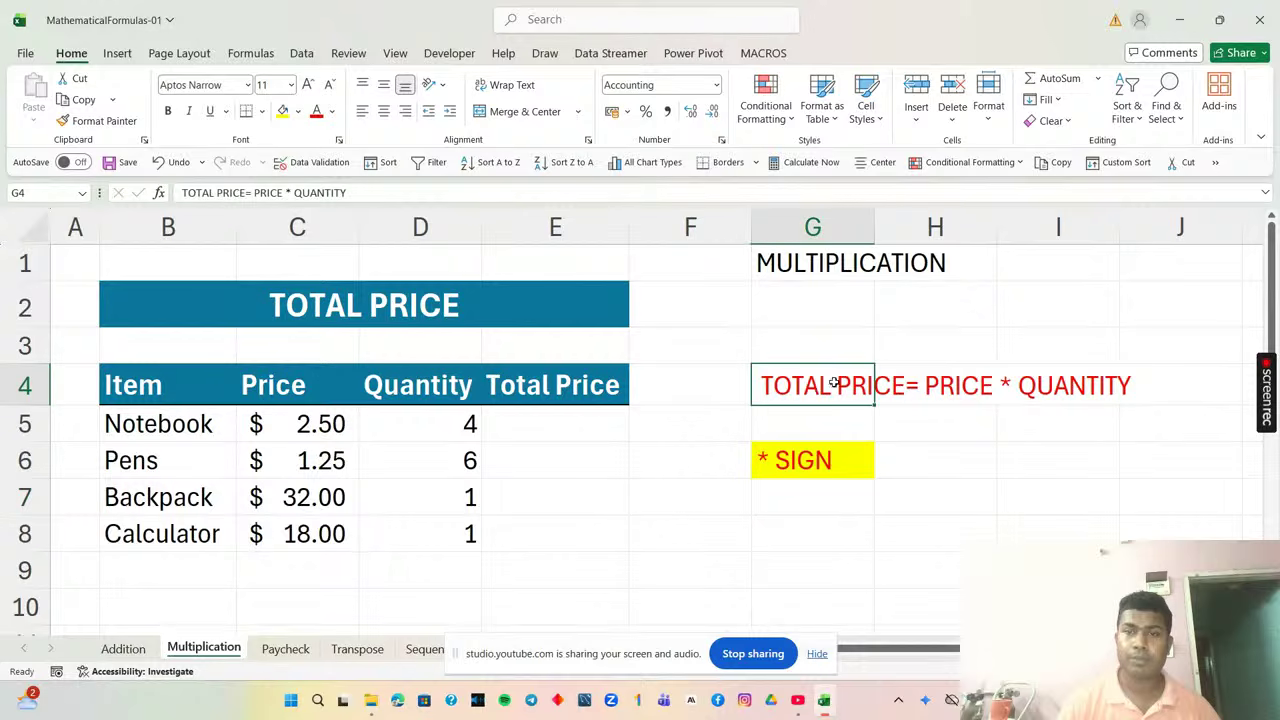
{"action": "left_click_drag", "start_coordinate": [820, 383], "coordinate": [1034, 378]}
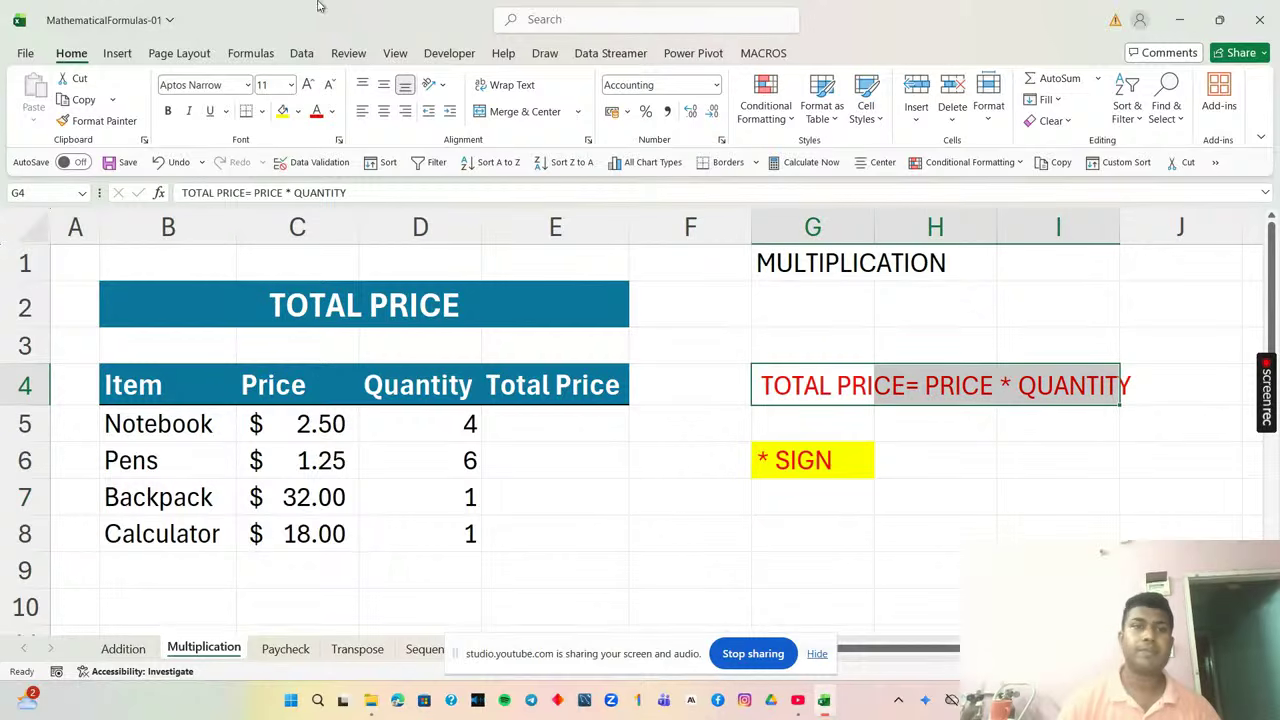
{"action": "left_click", "coordinate": [283, 112]}
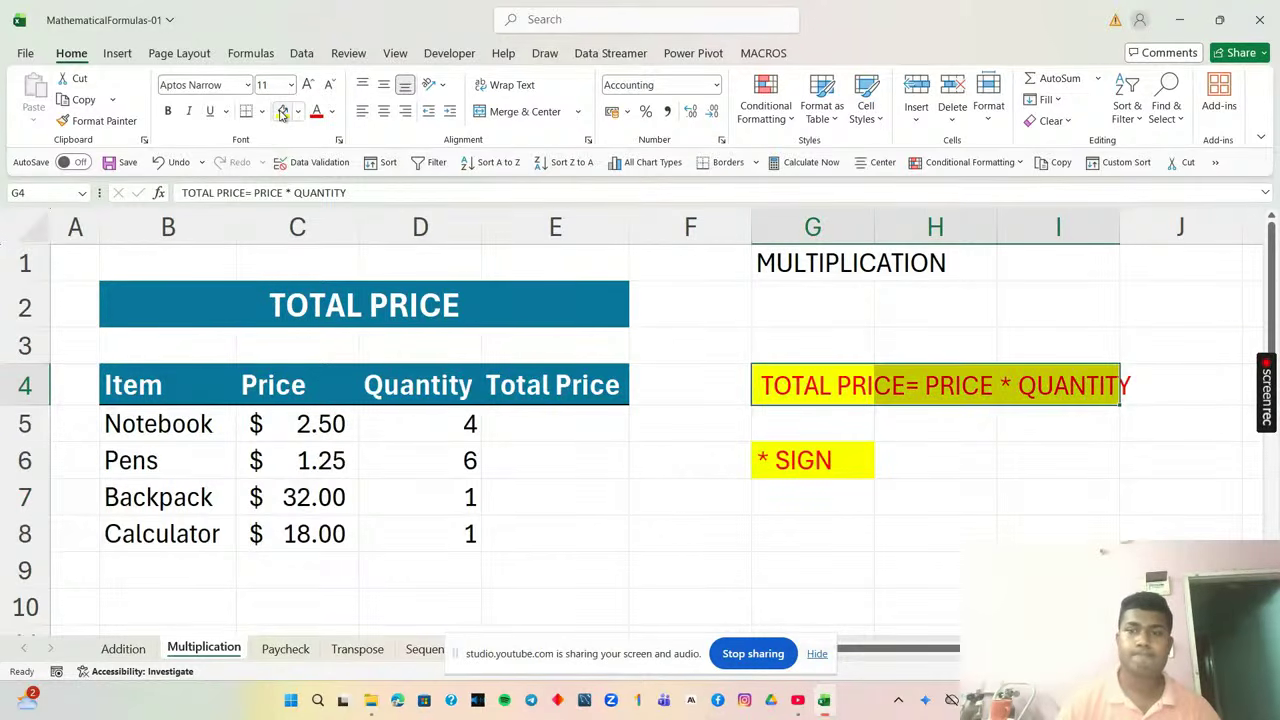
{"action": "left_click", "coordinate": [717, 535]}
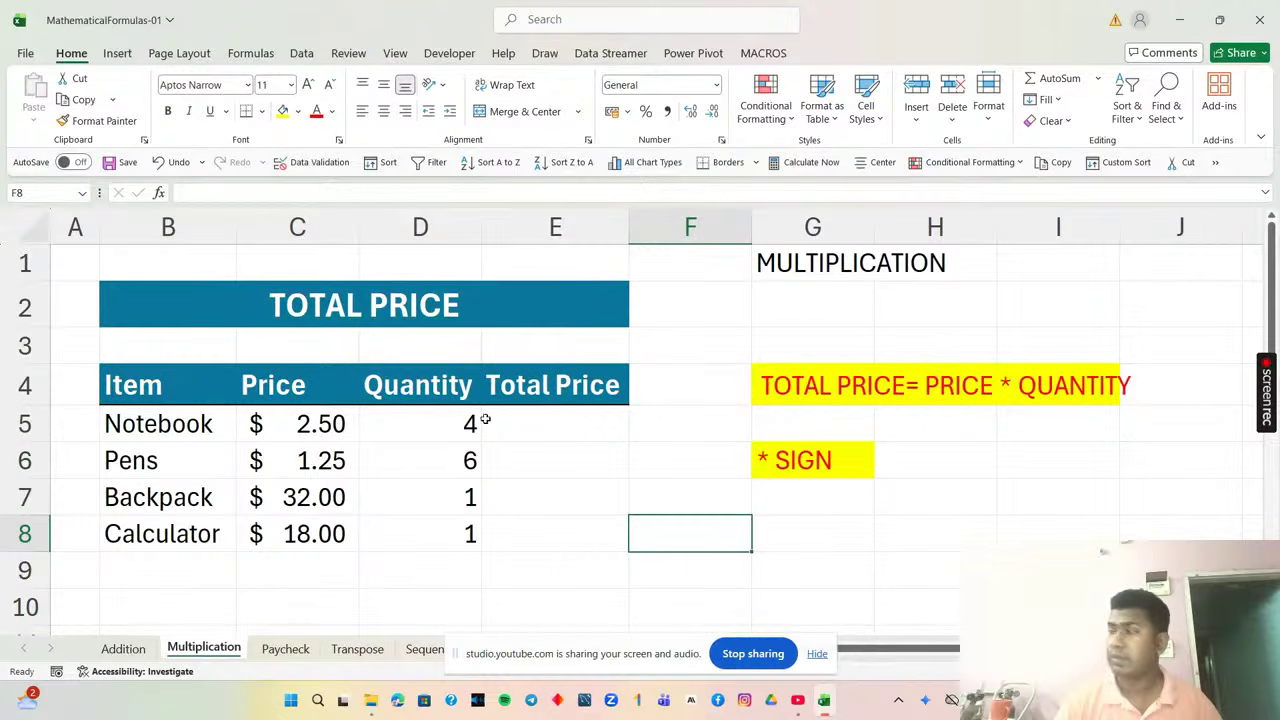
Calculate the Notebook total price in cell E5 with the formula =(C5*D5).
{"action": "double_click", "coordinate": [532, 428]}
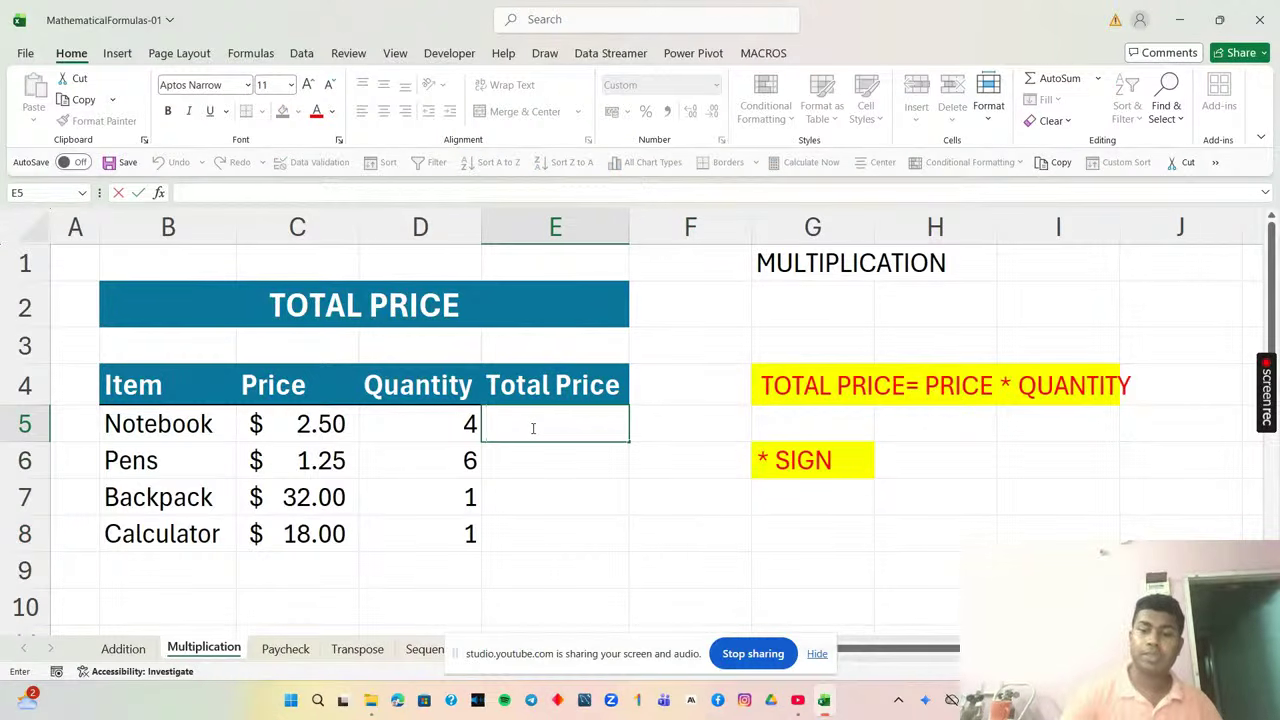
{"action": "type", "text": "="}
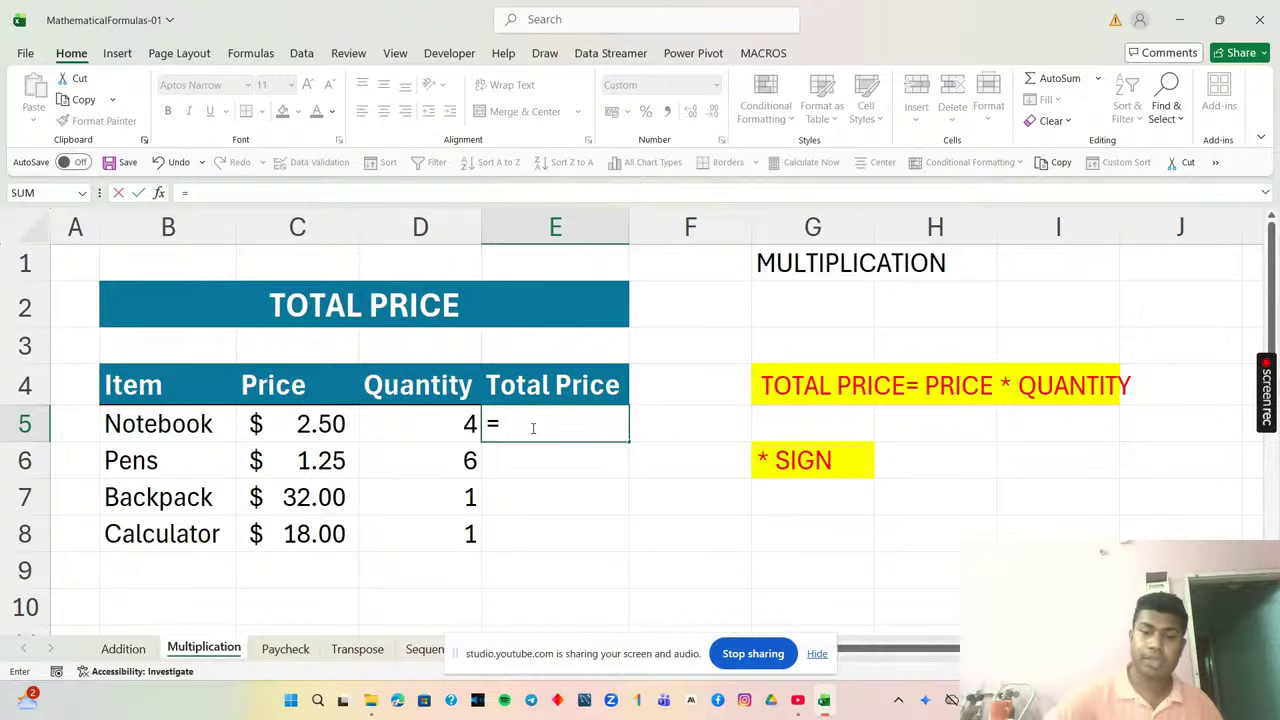
{"action": "type", "text": "("}
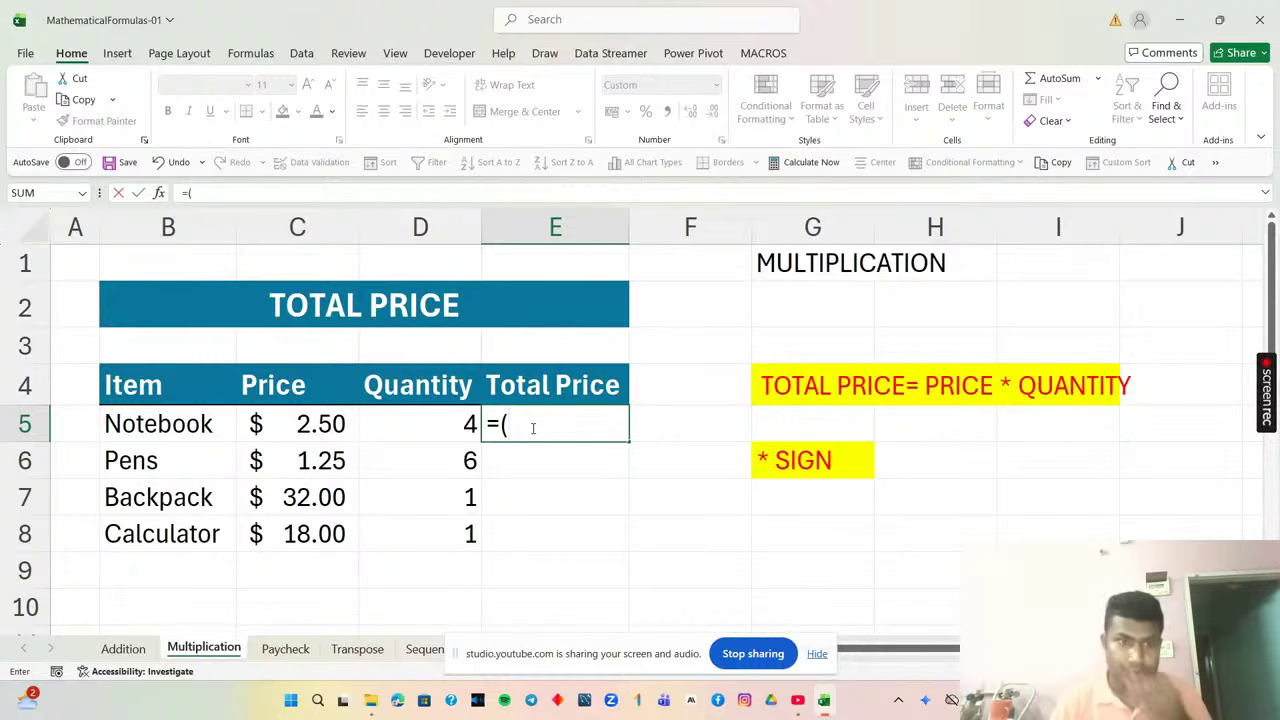
{"action": "left_click", "coordinate": [323, 428]}
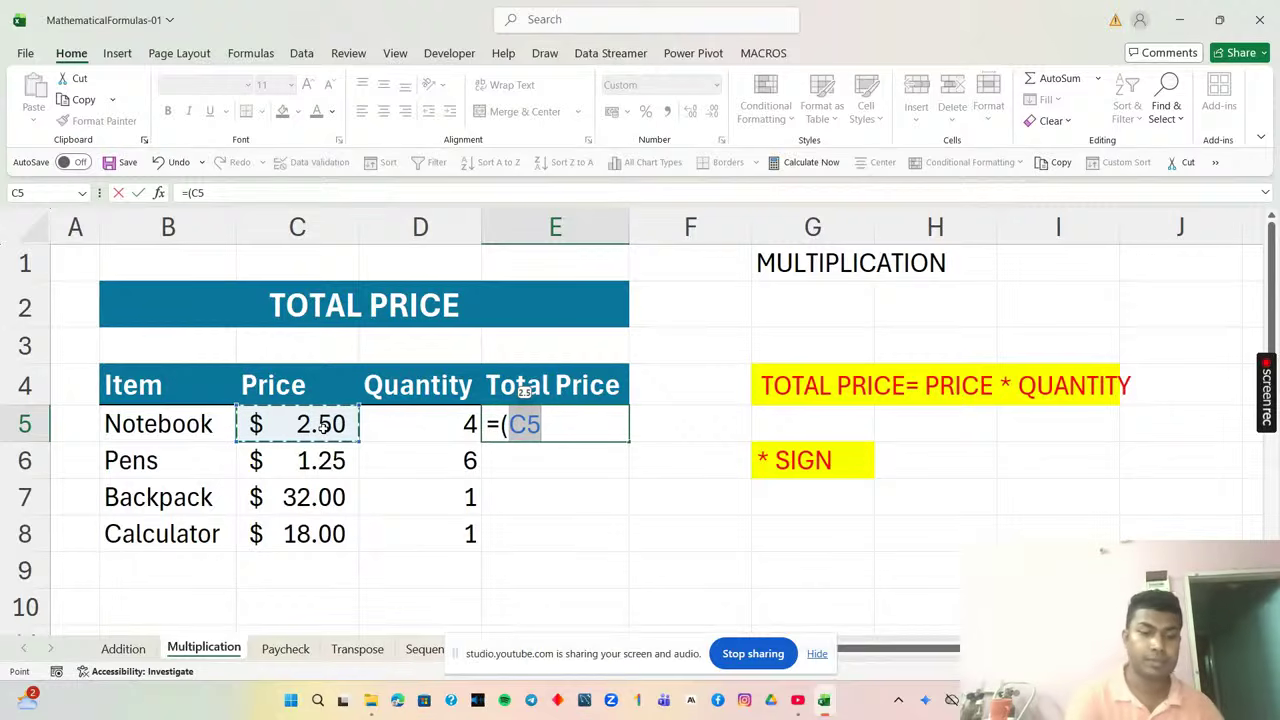
{"action": "type", "text": "*"}
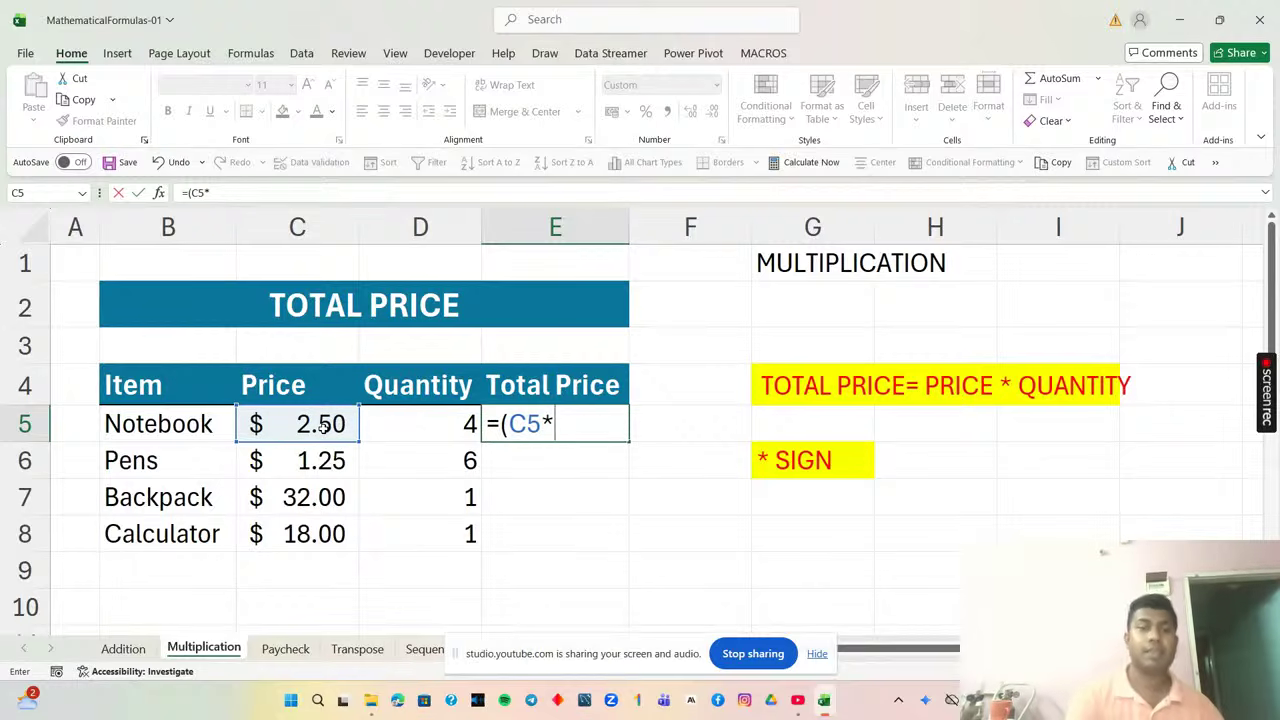
{"action": "left_click", "coordinate": [405, 412]}
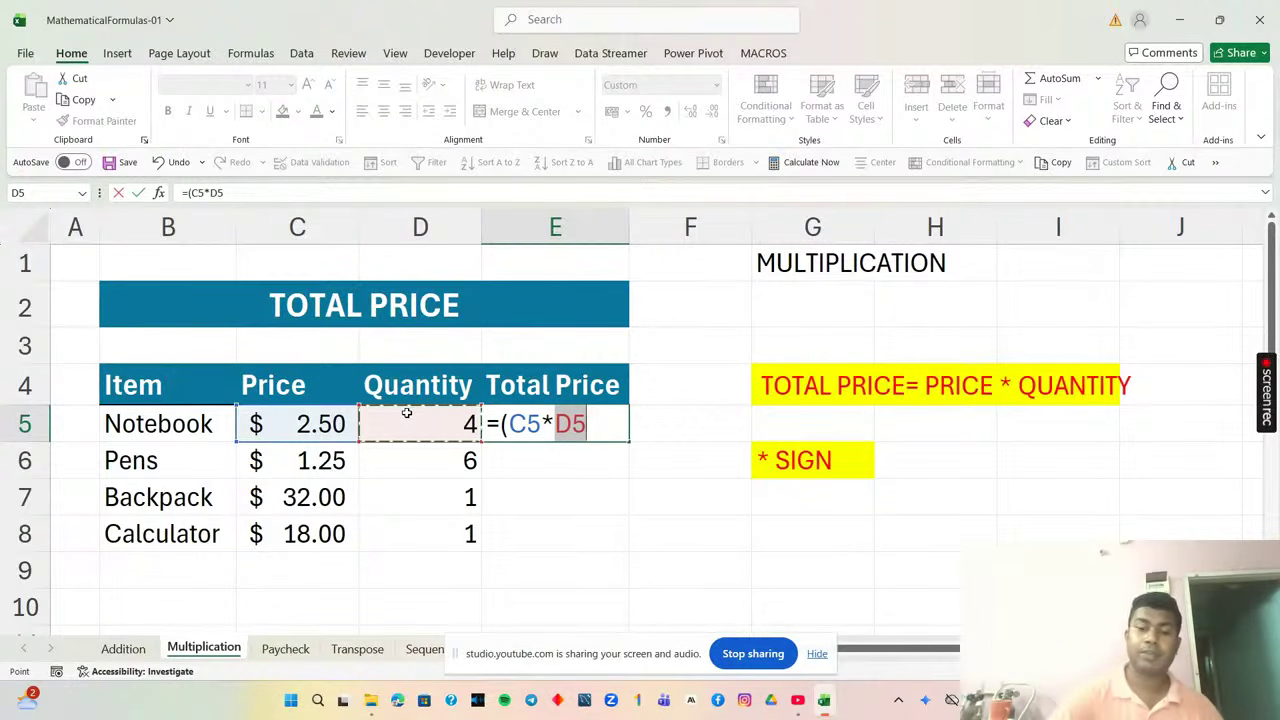
{"action": "type", "text": ")"}
{"action": "key", "text": "Return"}
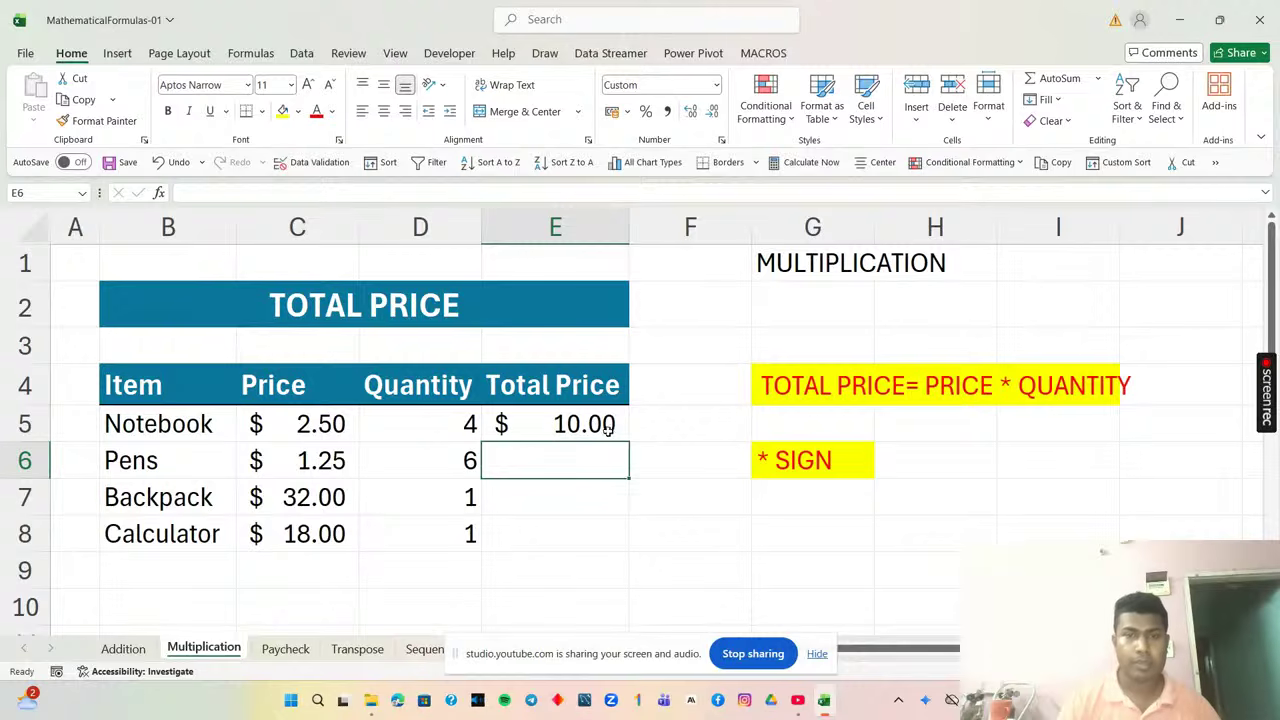
Calculate the Pens total price in cell E6 with the formula =(C6*D6) and fill the E5:E6 formulas down through E8.
{"action": "left_click", "coordinate": [565, 418]}
{"action": "left_click", "coordinate": [517, 465]}
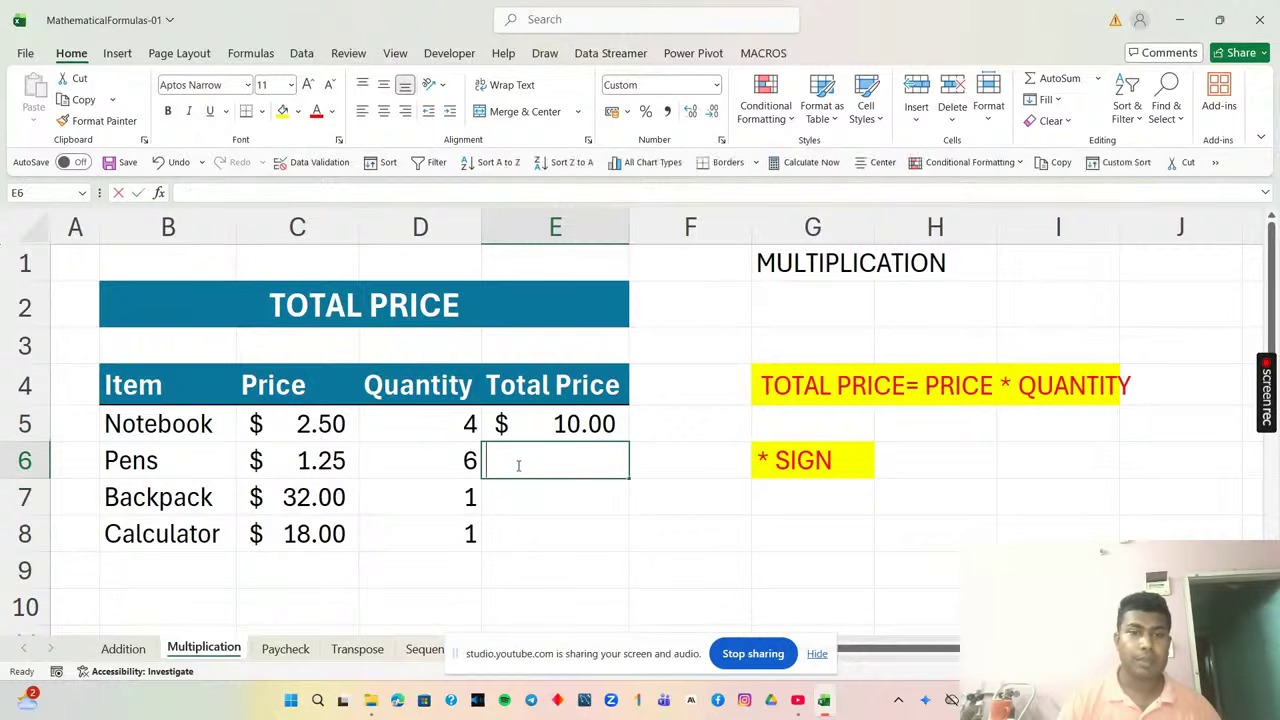
{"action": "double_click", "coordinate": [517, 465]}
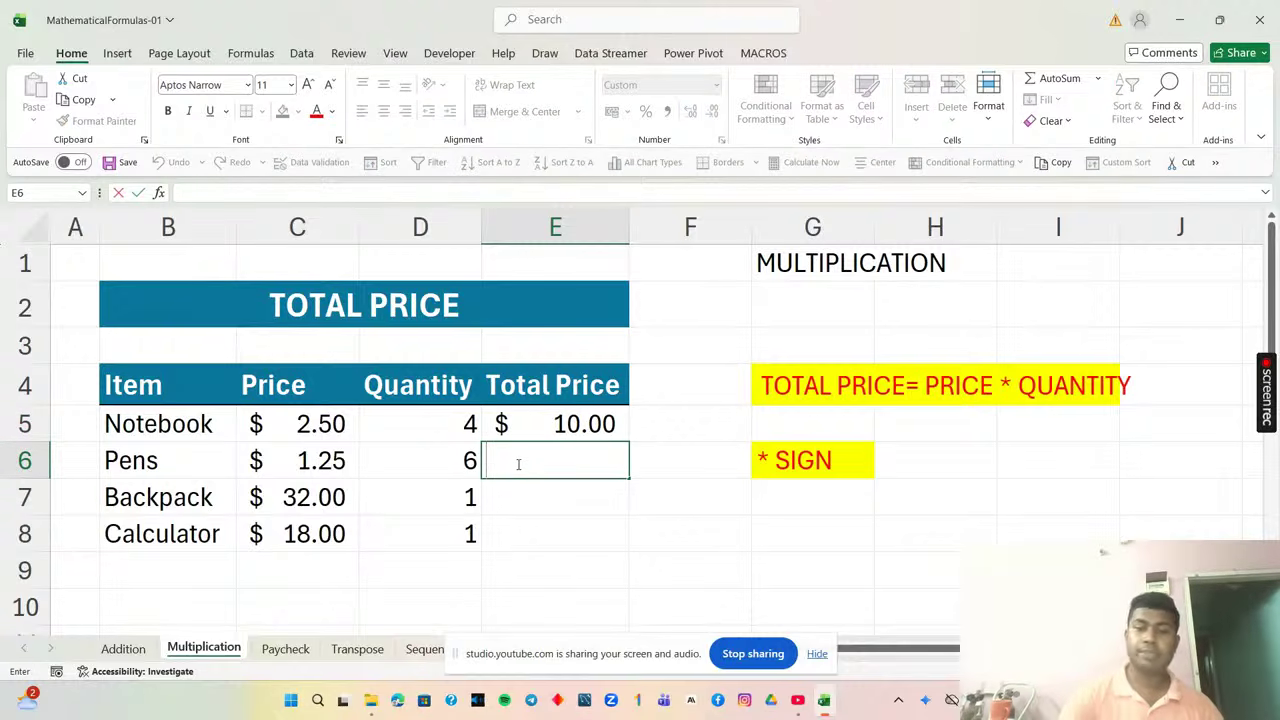
{"action": "type", "text": "="}
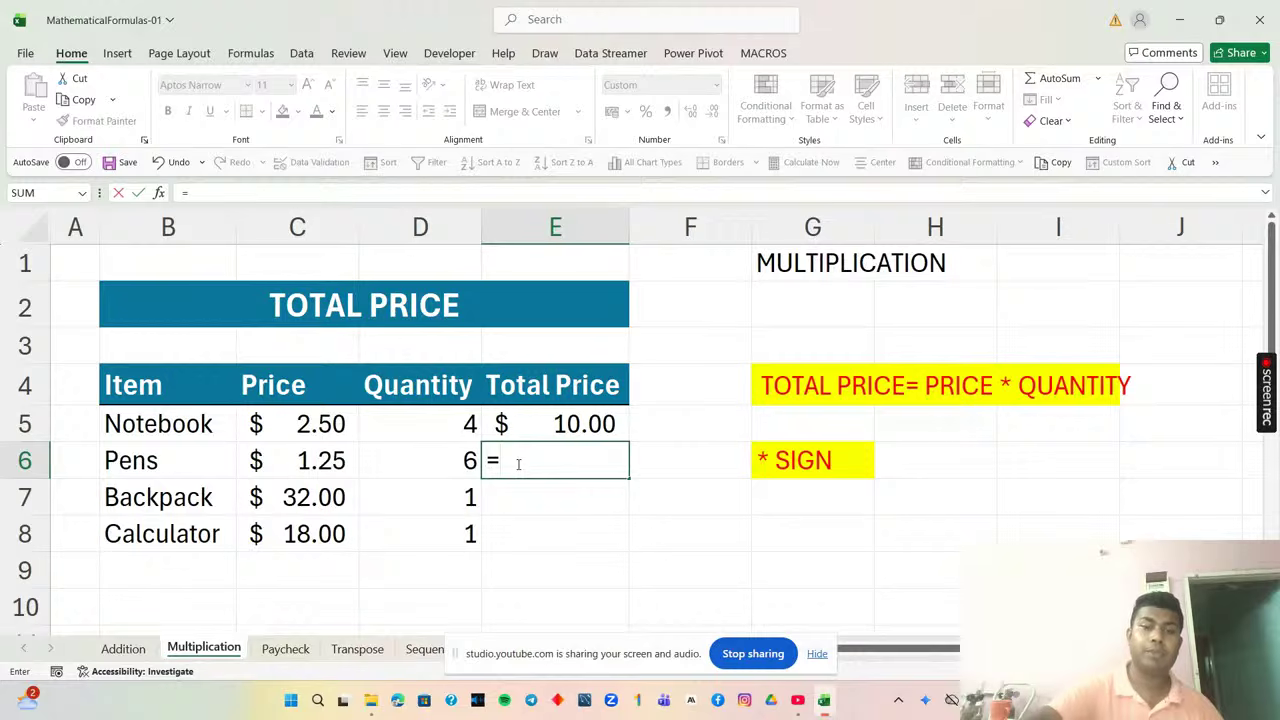
{"action": "type", "text": "("}
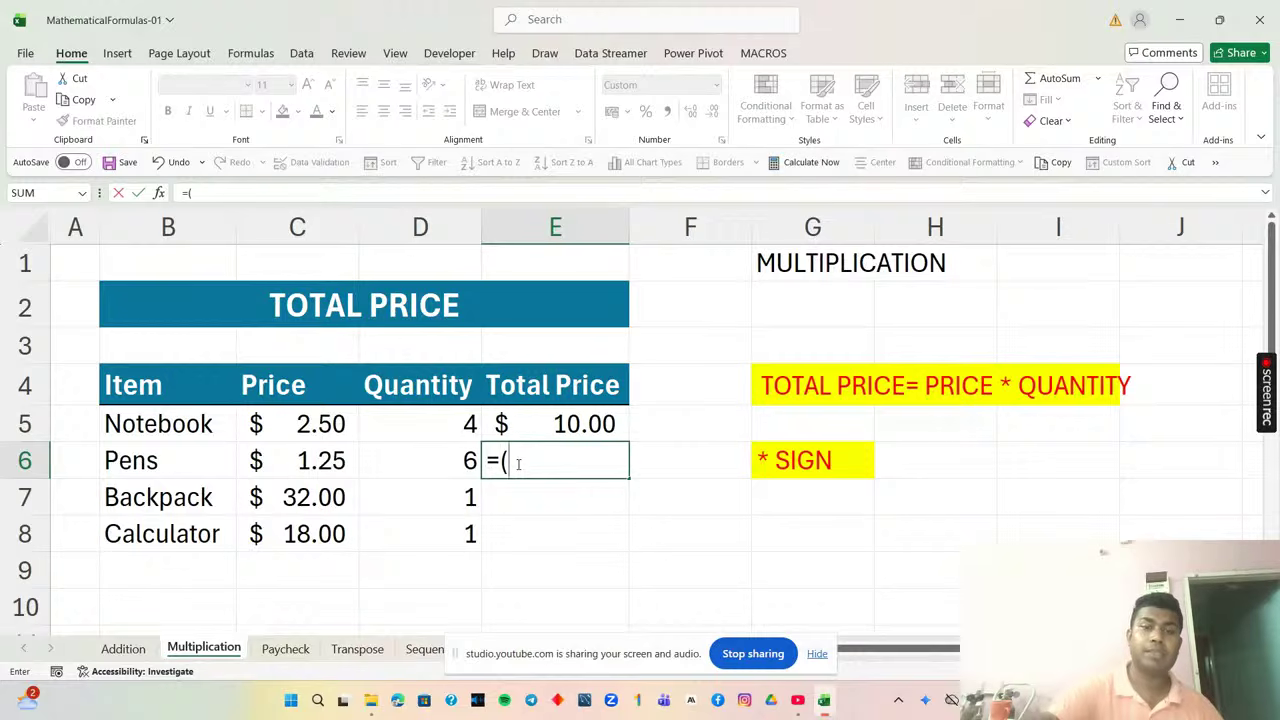
{"action": "left_click", "coordinate": [302, 460]}
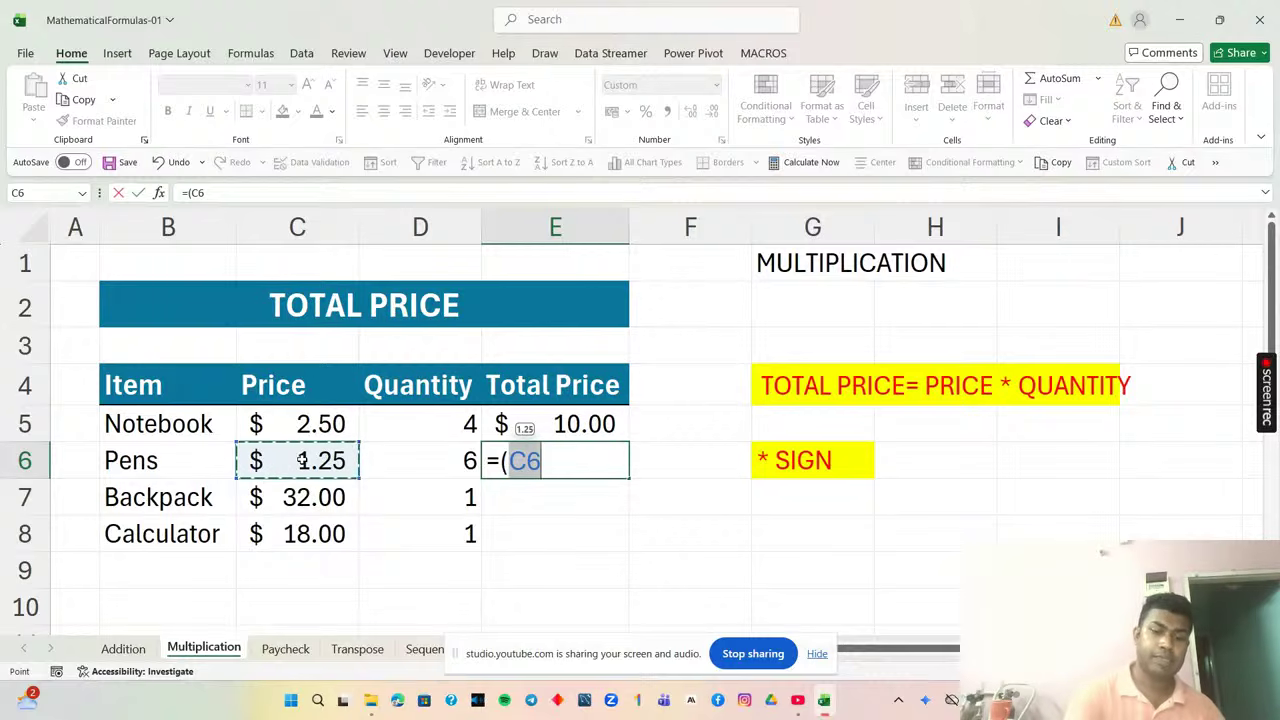
{"action": "type", "text": "*"}
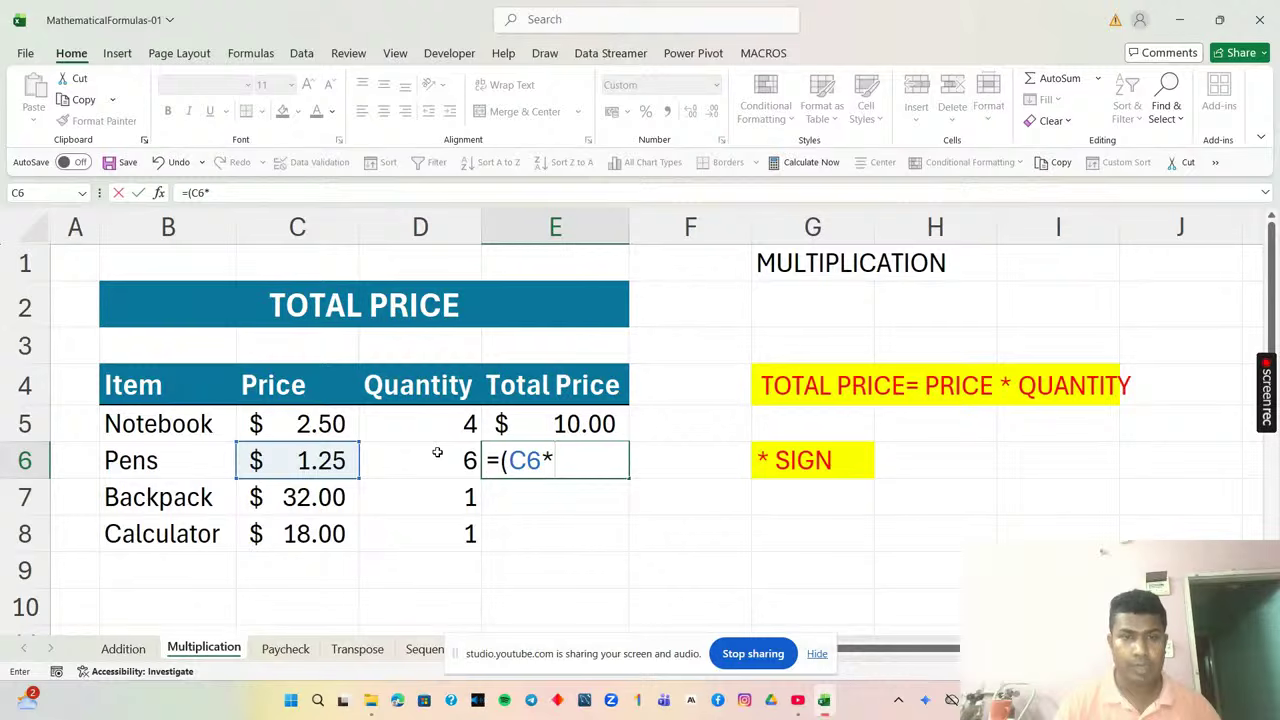
{"action": "left_click", "coordinate": [438, 453]}
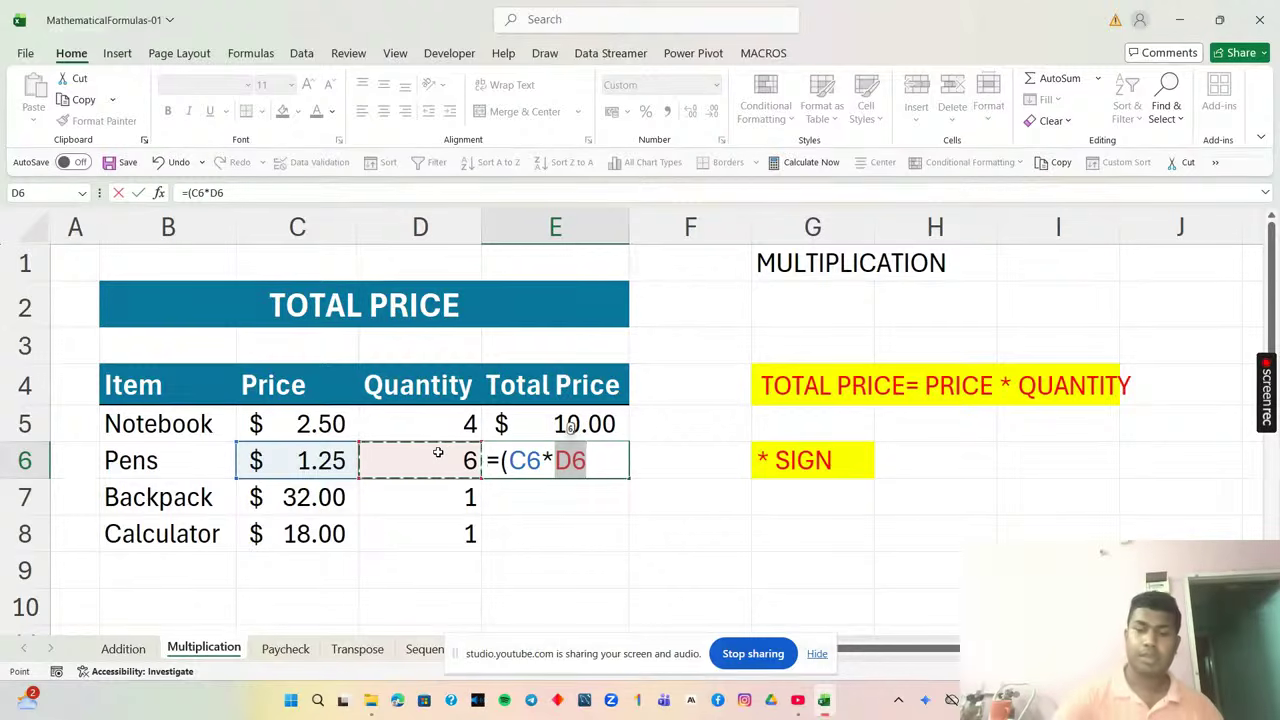
{"action": "type", "text": ")"}
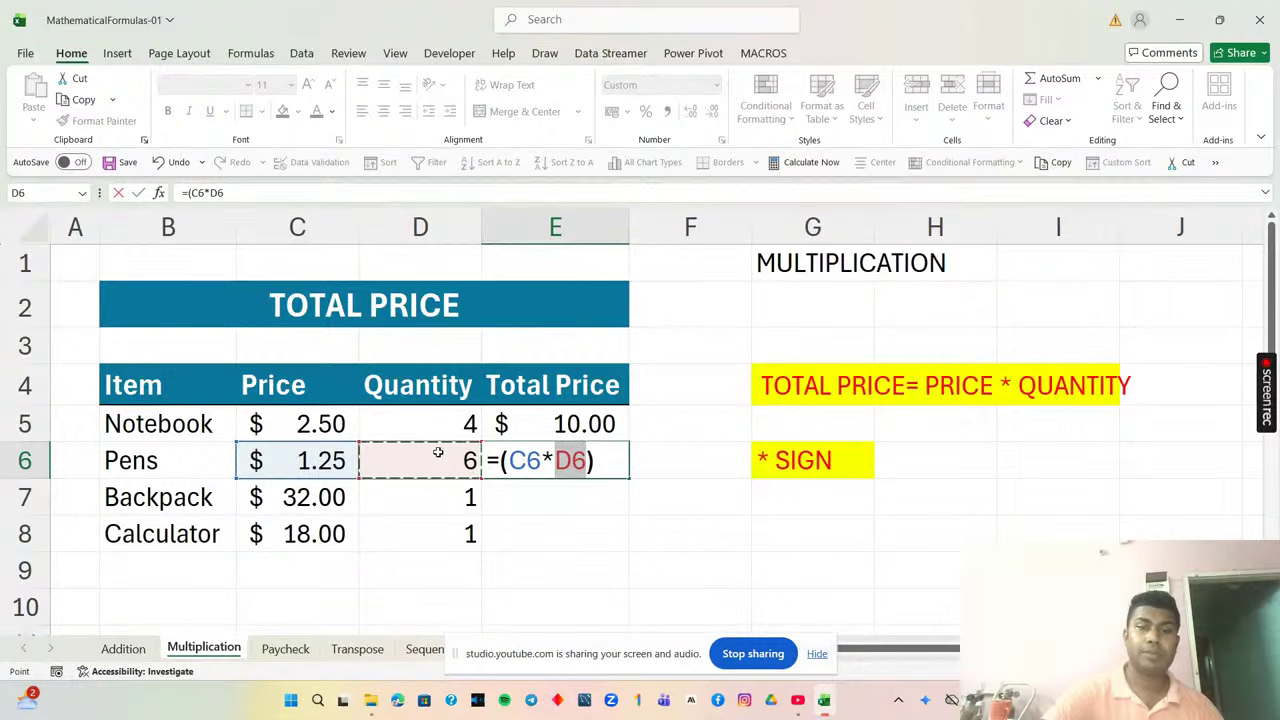
{"action": "key", "text": "Return"}
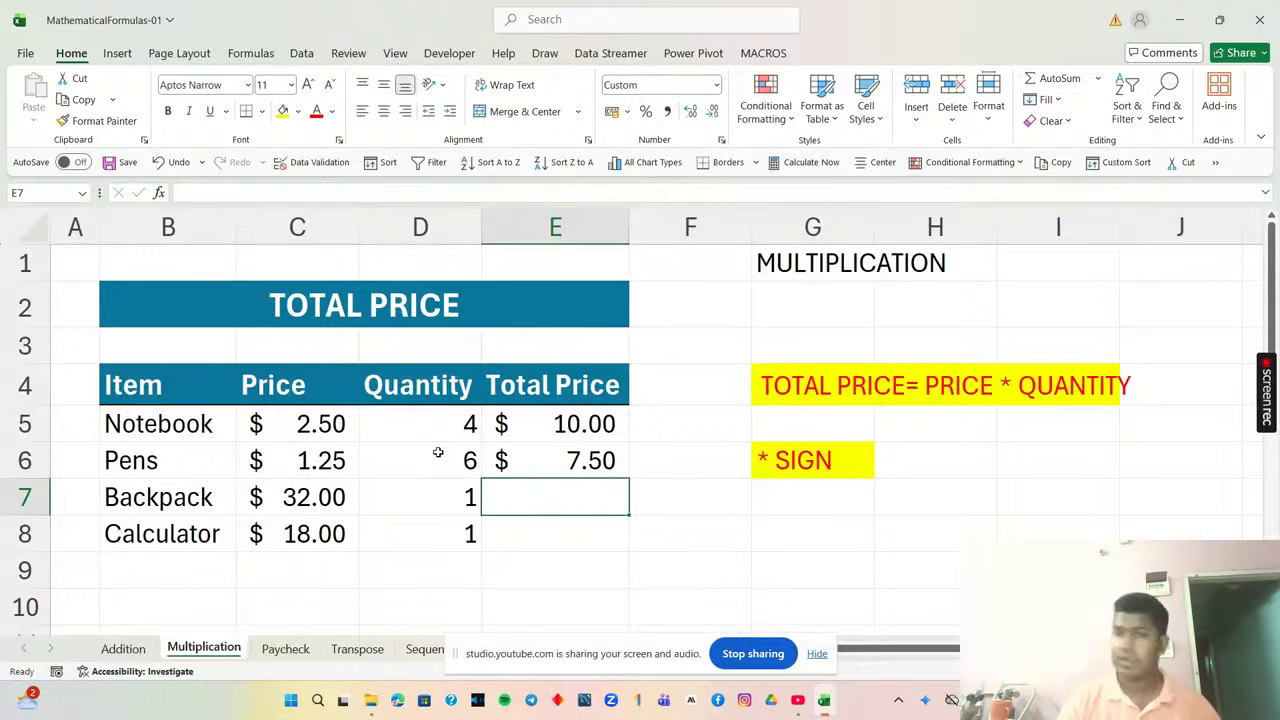
{"action": "left_click_drag", "start_coordinate": [553, 417], "coordinate": [558, 456]}
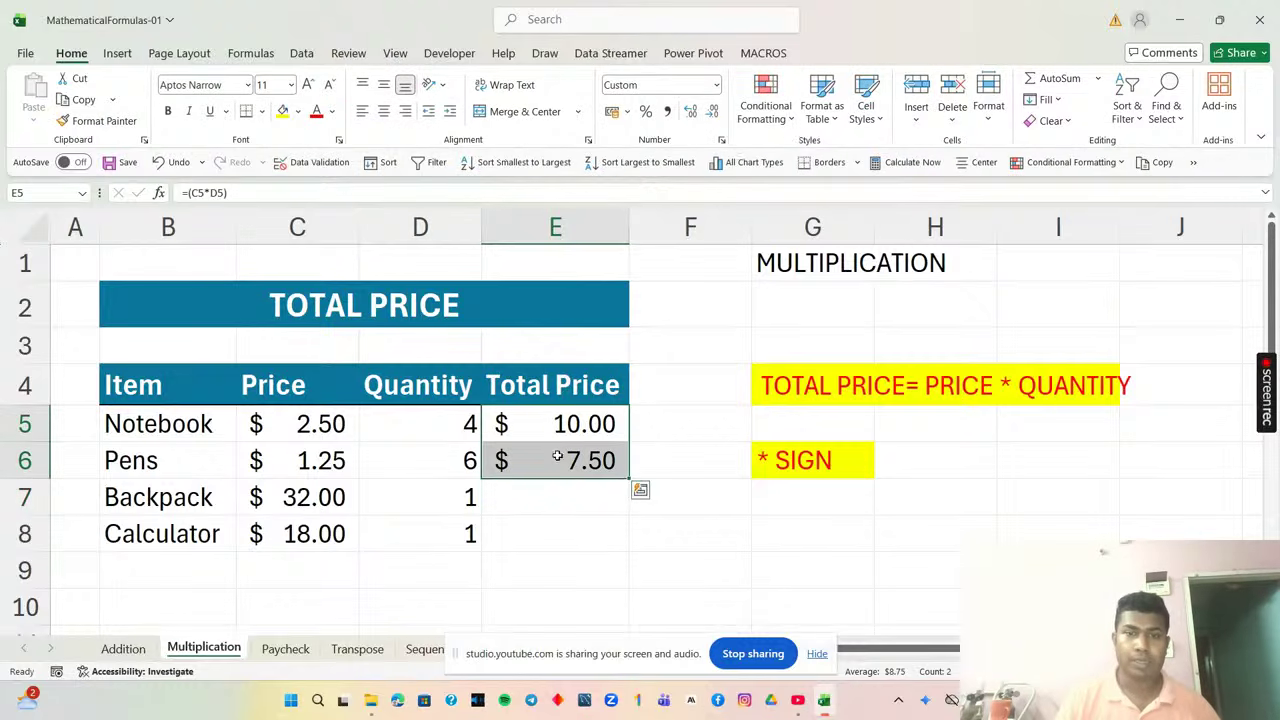
{"action": "left_click_drag", "start_coordinate": [621, 483], "coordinate": [628, 553]}
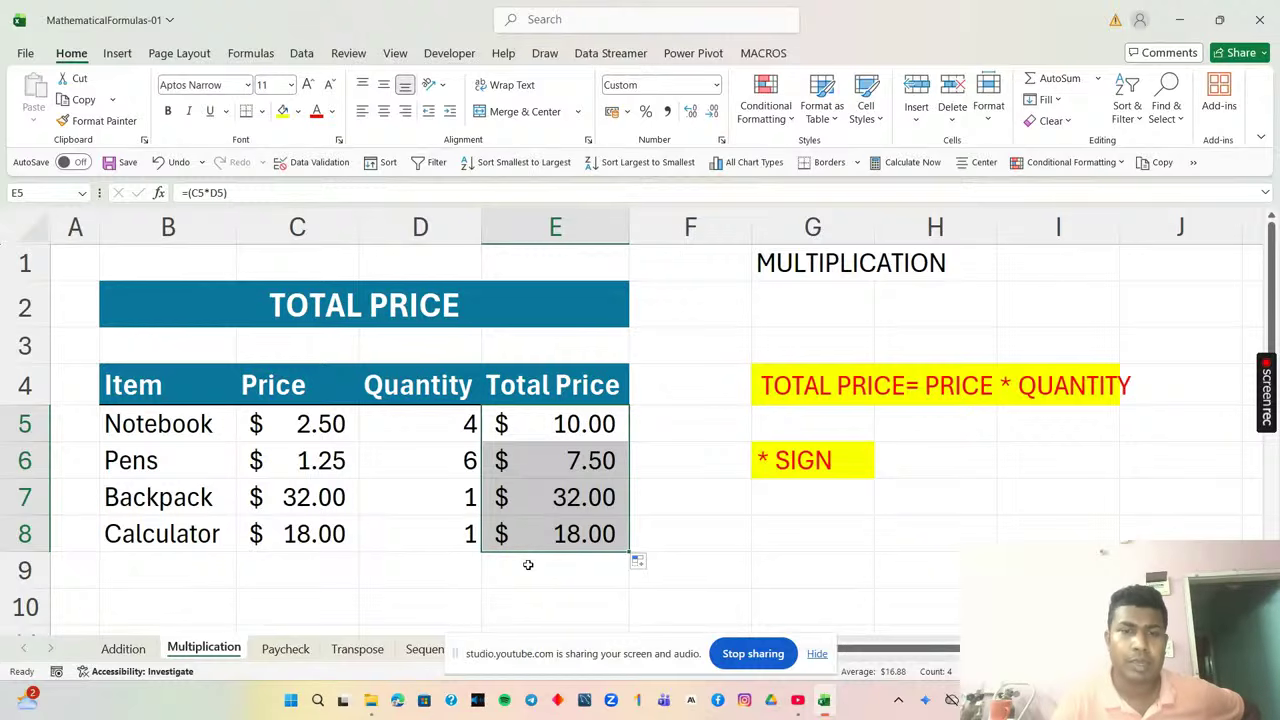
Enter the label "Total Amount" in cell D9 and autofit column D to its contents.
{"action": "double_click", "coordinate": [456, 572]}
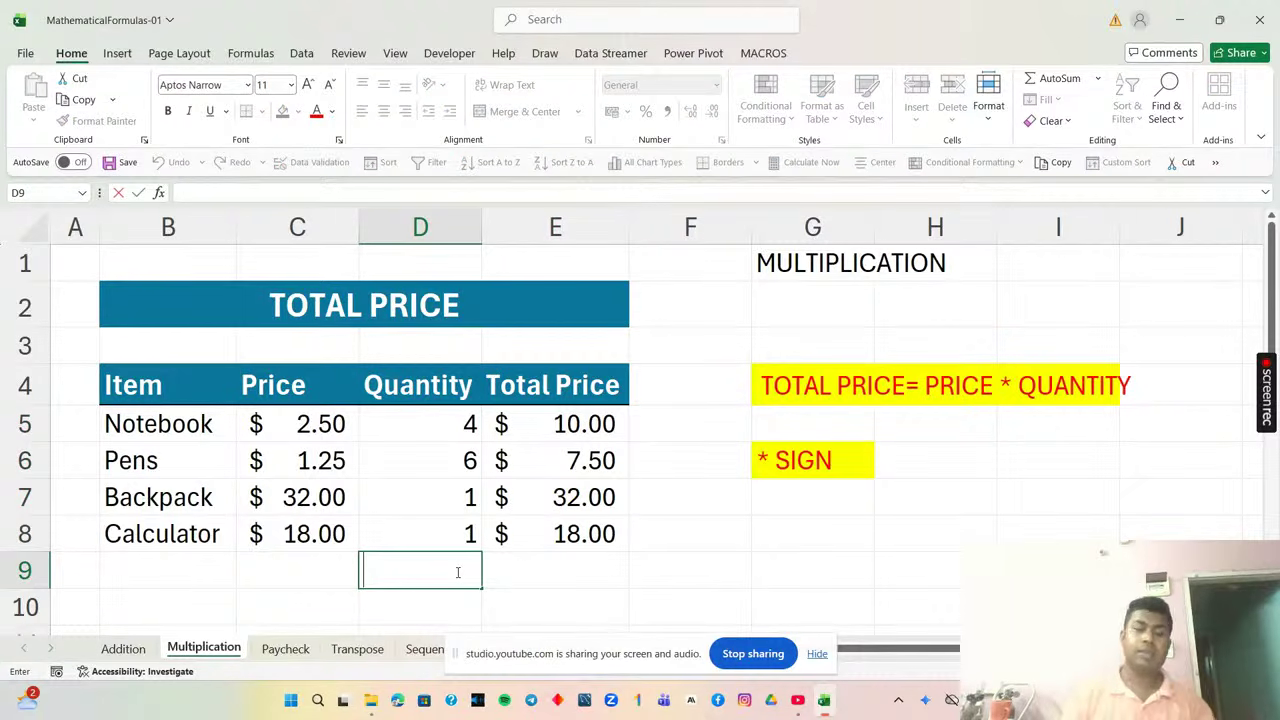
{"action": "type", "text": "T"}
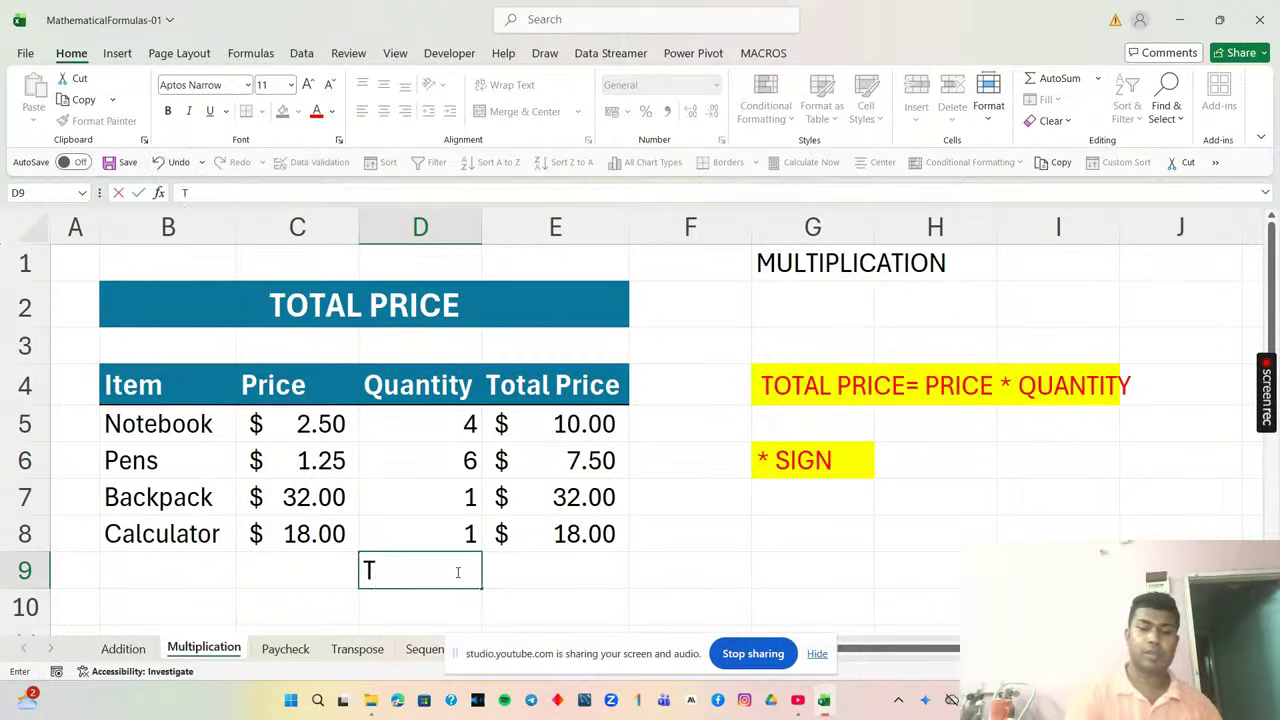
{"action": "type", "text": "ota"}
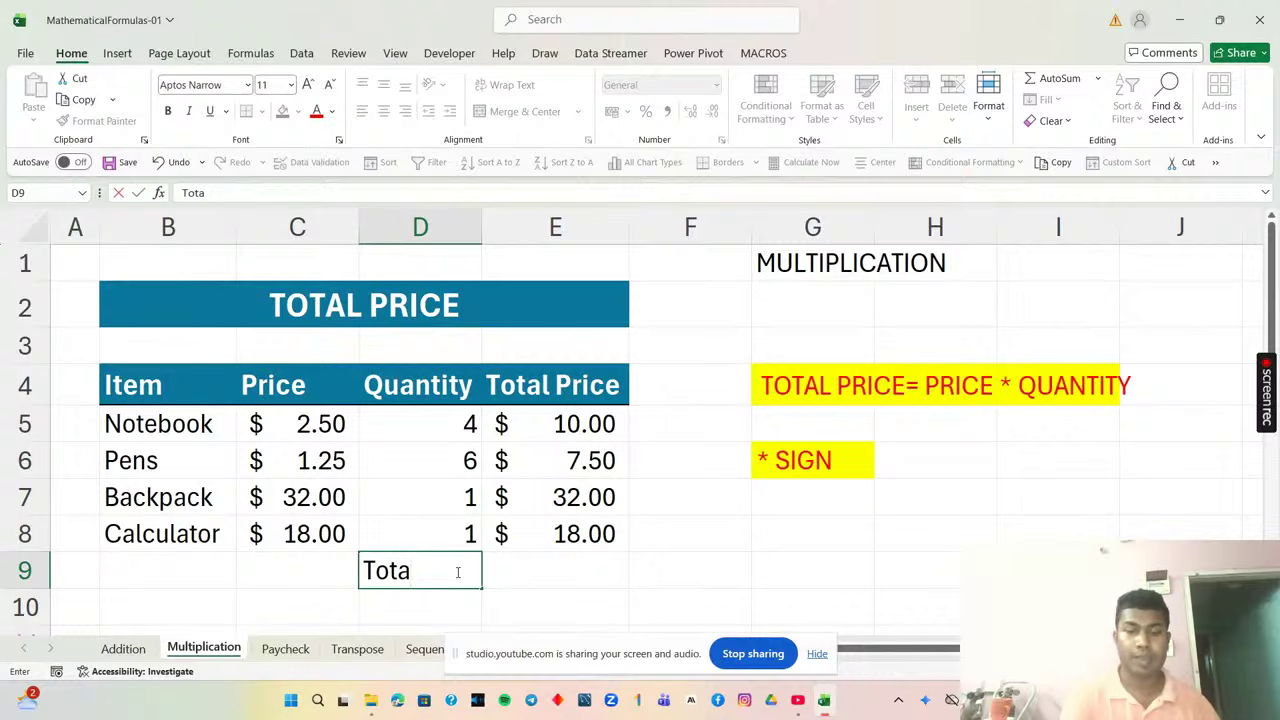
{"action": "type", "text": "l"}
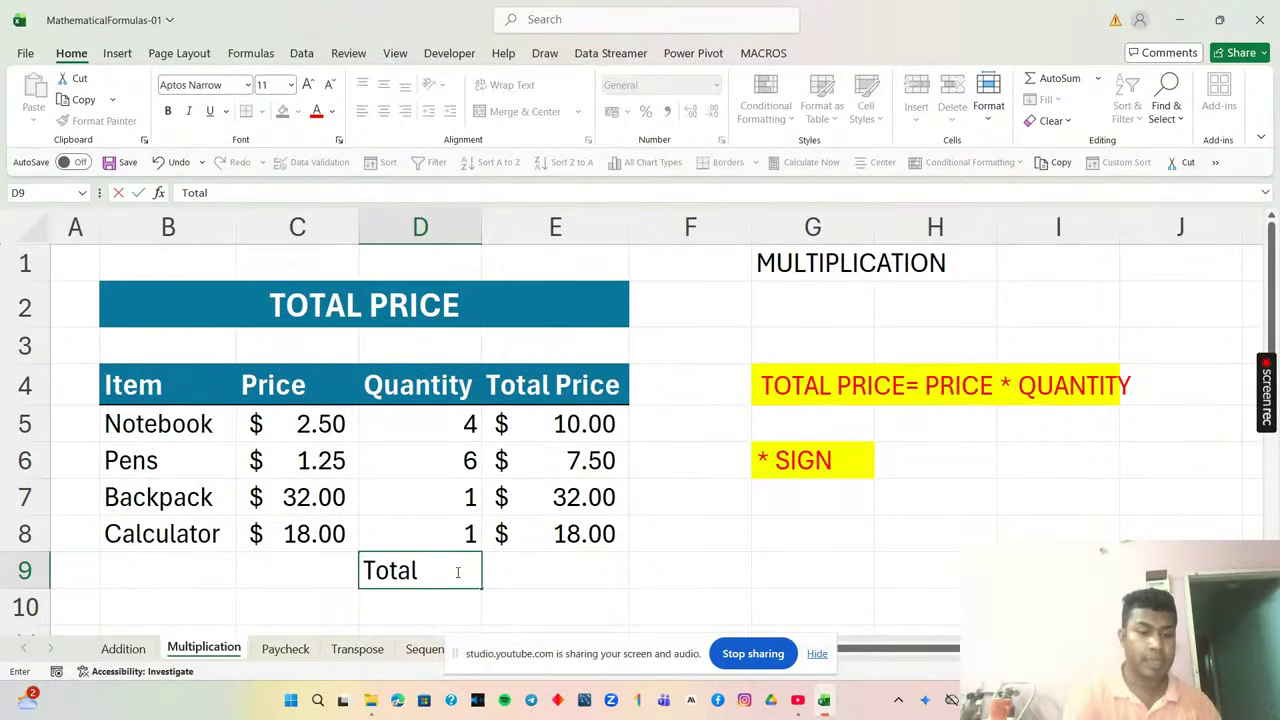
{"action": "type", "text": " A"}
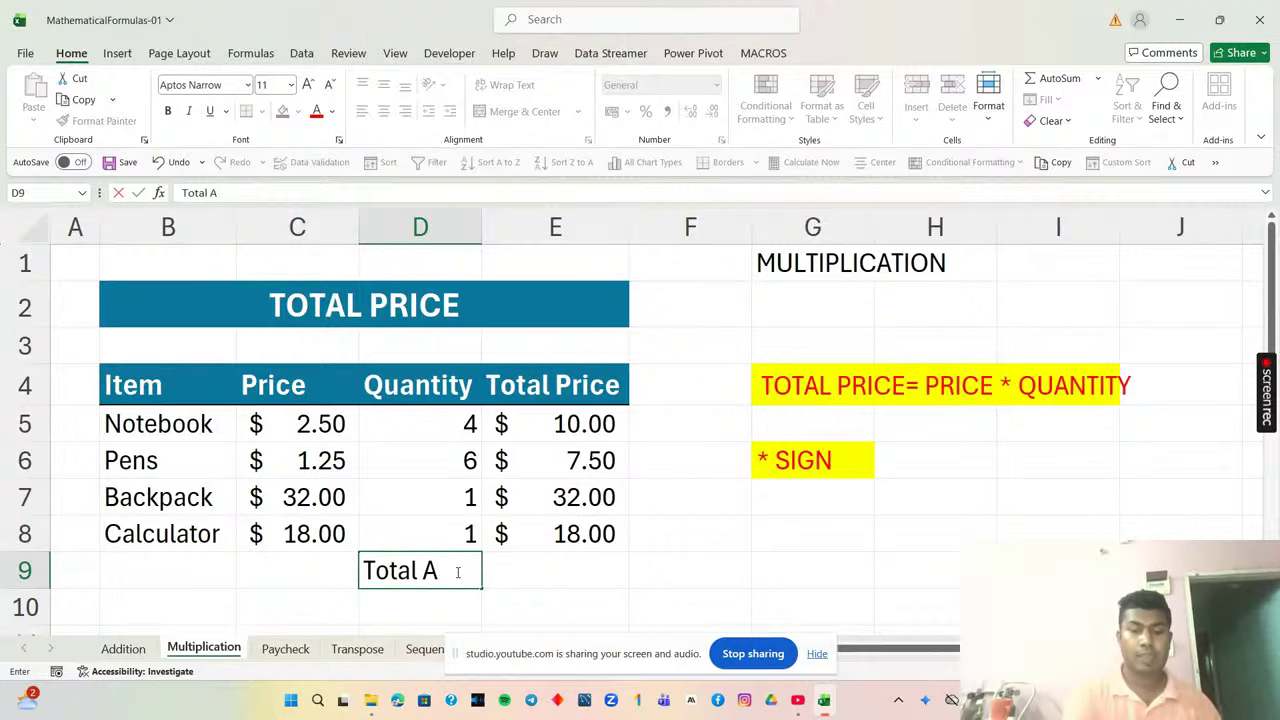
{"action": "type", "text": "mount"}
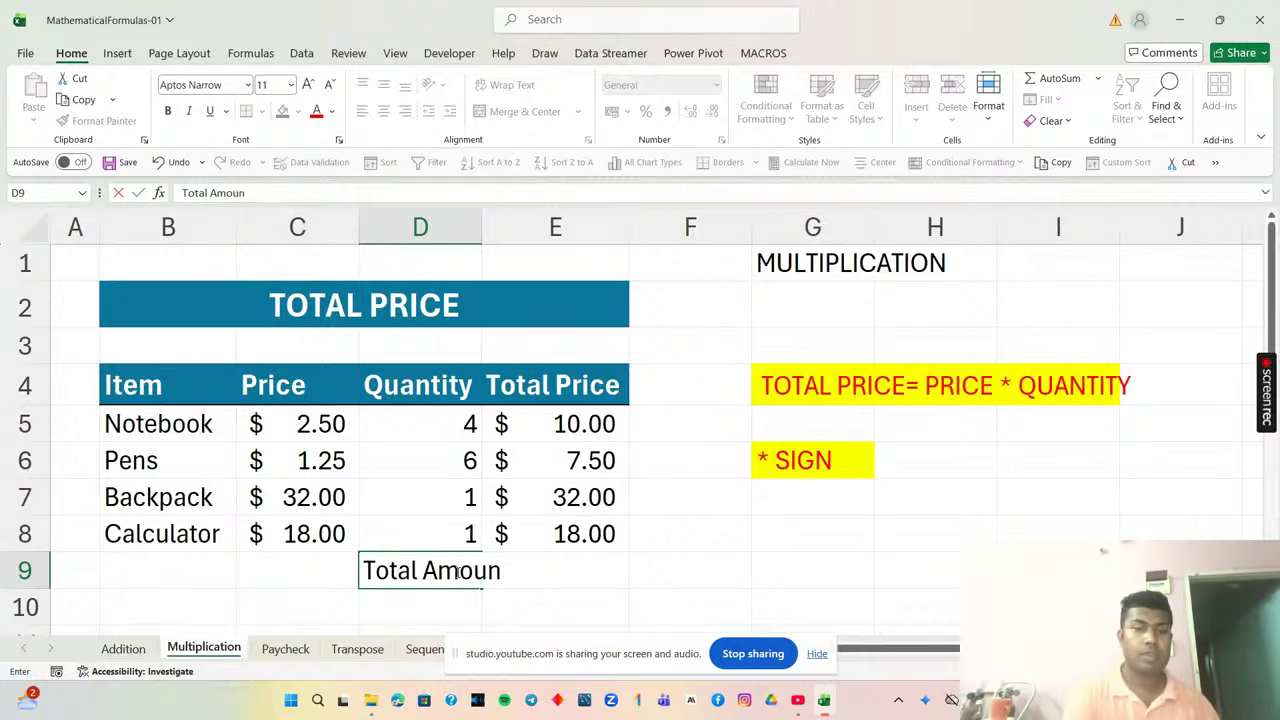
{"action": "left_click", "coordinate": [364, 612]}
{"action": "double_click", "coordinate": [481, 228]}
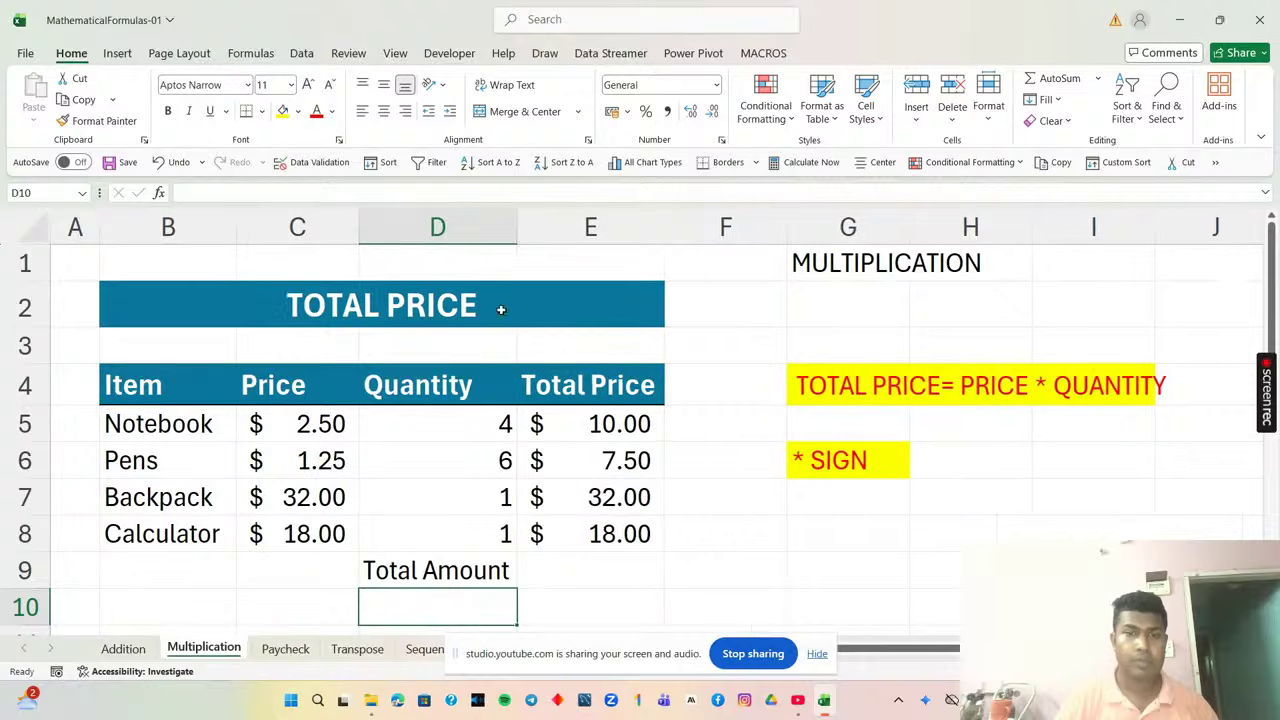
Try to total the item prices in cell E9 with the formula =(E5:E8).
{"action": "double_click", "coordinate": [575, 570]}
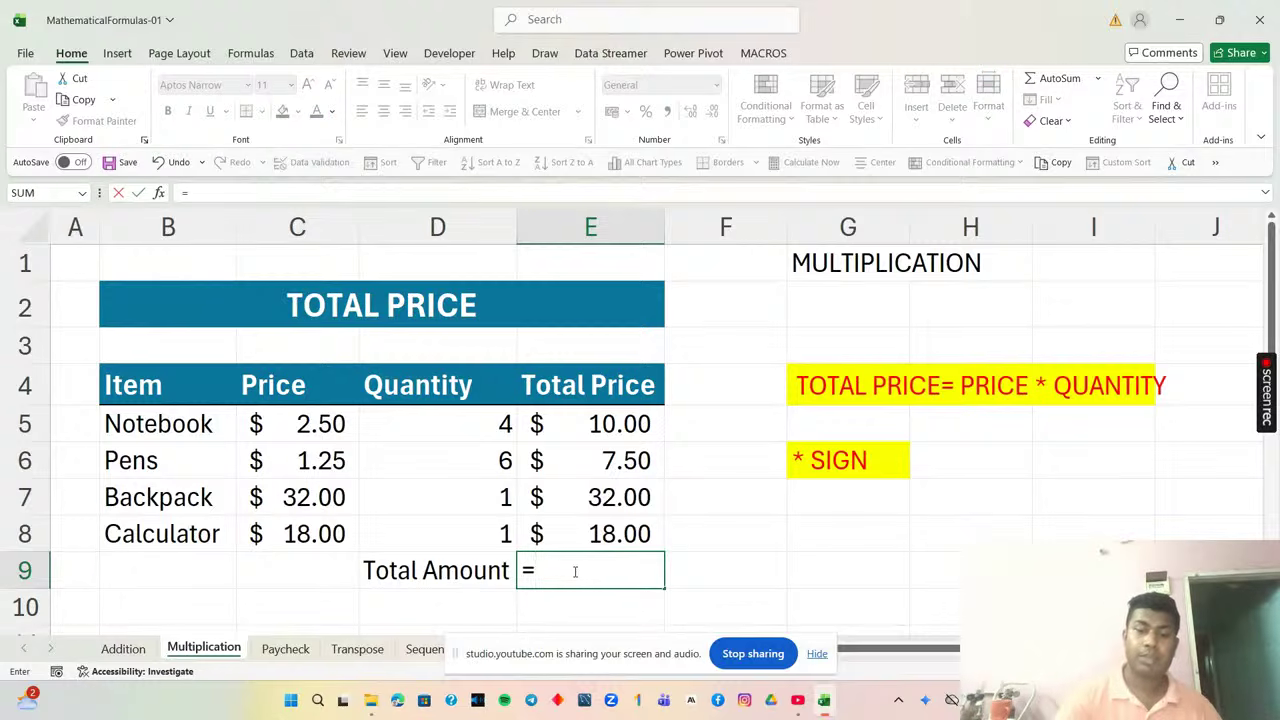
{"action": "type", "text": "("}
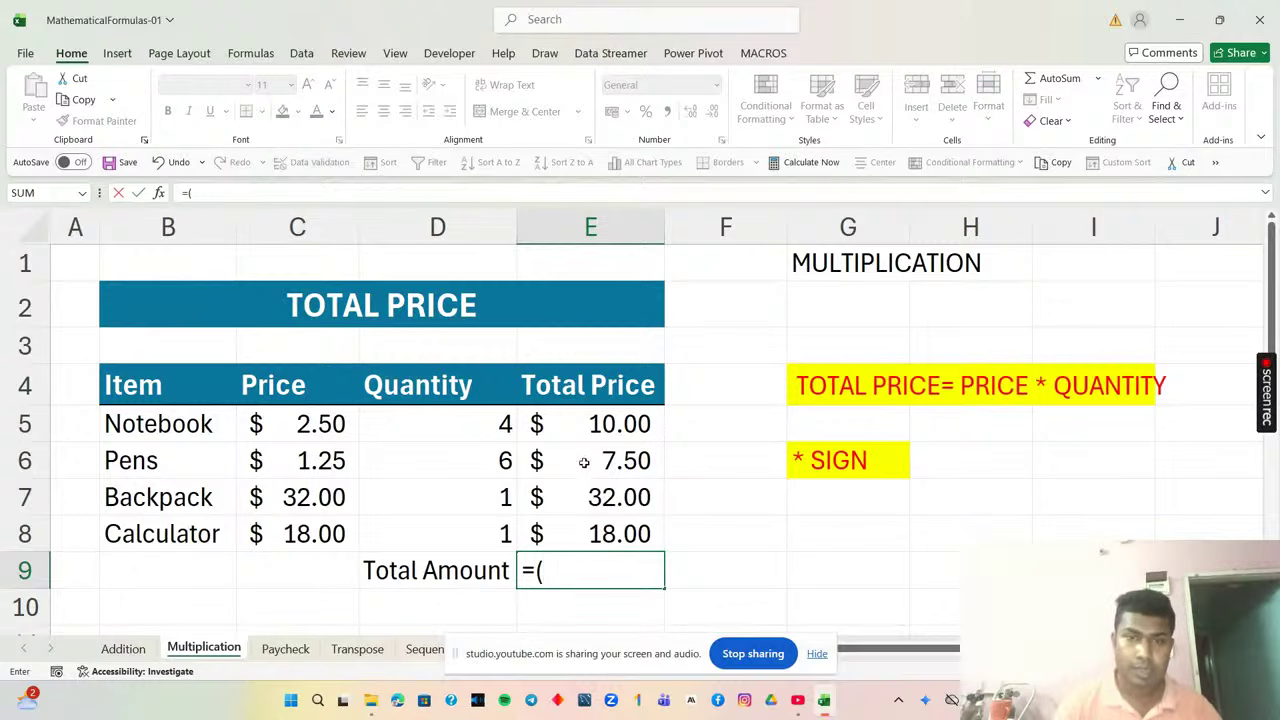
{"action": "left_click_drag", "start_coordinate": [578, 421], "coordinate": [578, 536]}
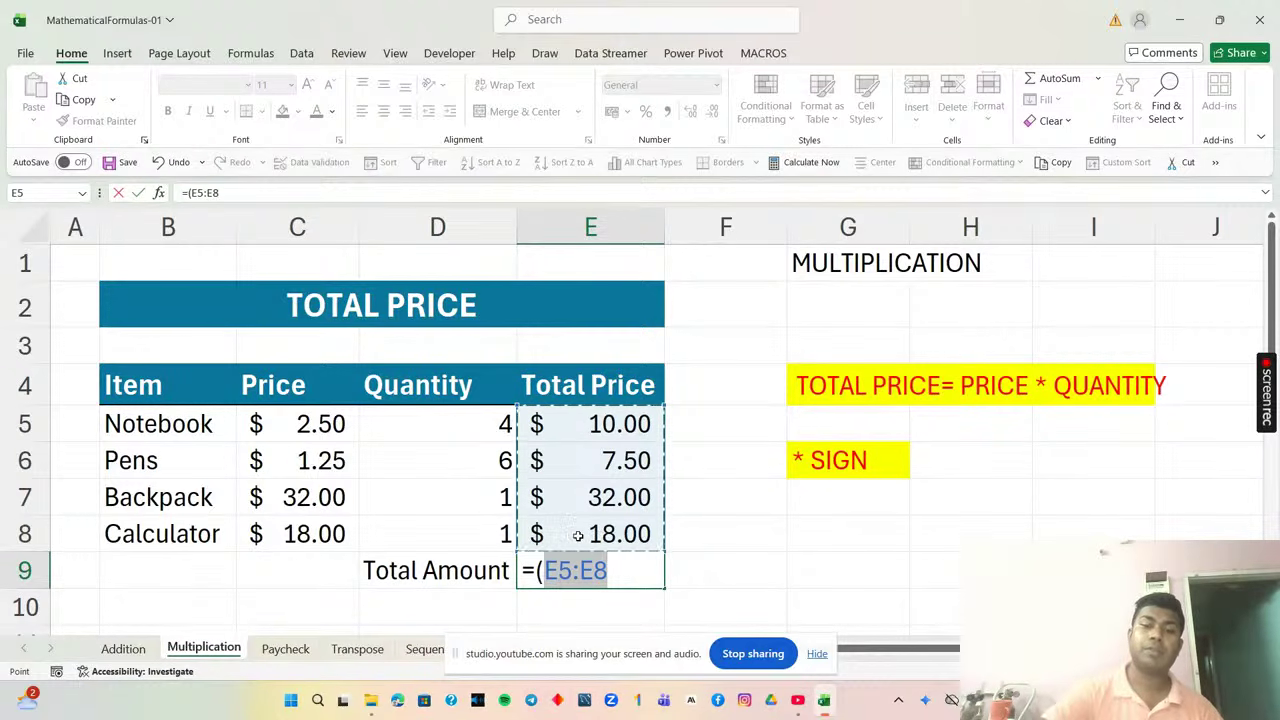
{"action": "type", "text": ")"}
{"action": "key", "text": "Return"}
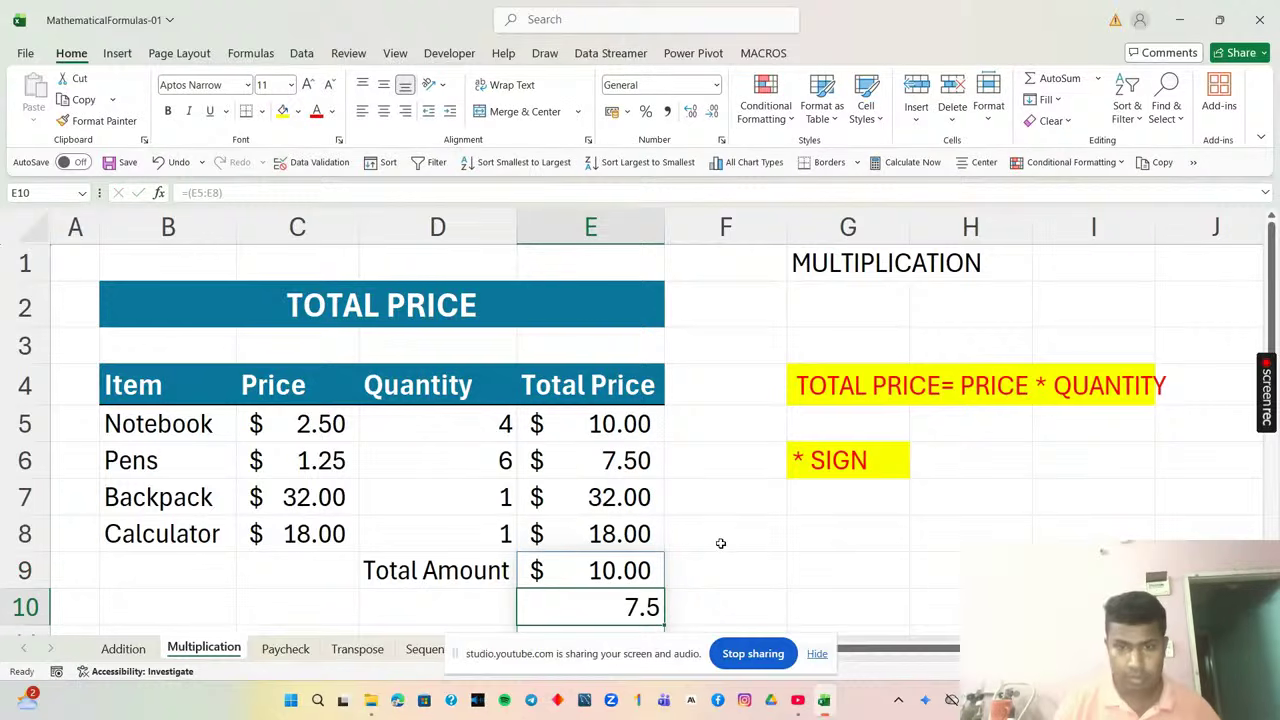
Clear the spilled formula results from cells E9:E12 beside the Total Amount label.
{"action": "scroll", "coordinate": [720, 543], "scroll_direction": "down", "scroll_amount": 2}
{"action": "scroll", "coordinate": [720, 543], "scroll_direction": "up", "scroll_amount": 1}
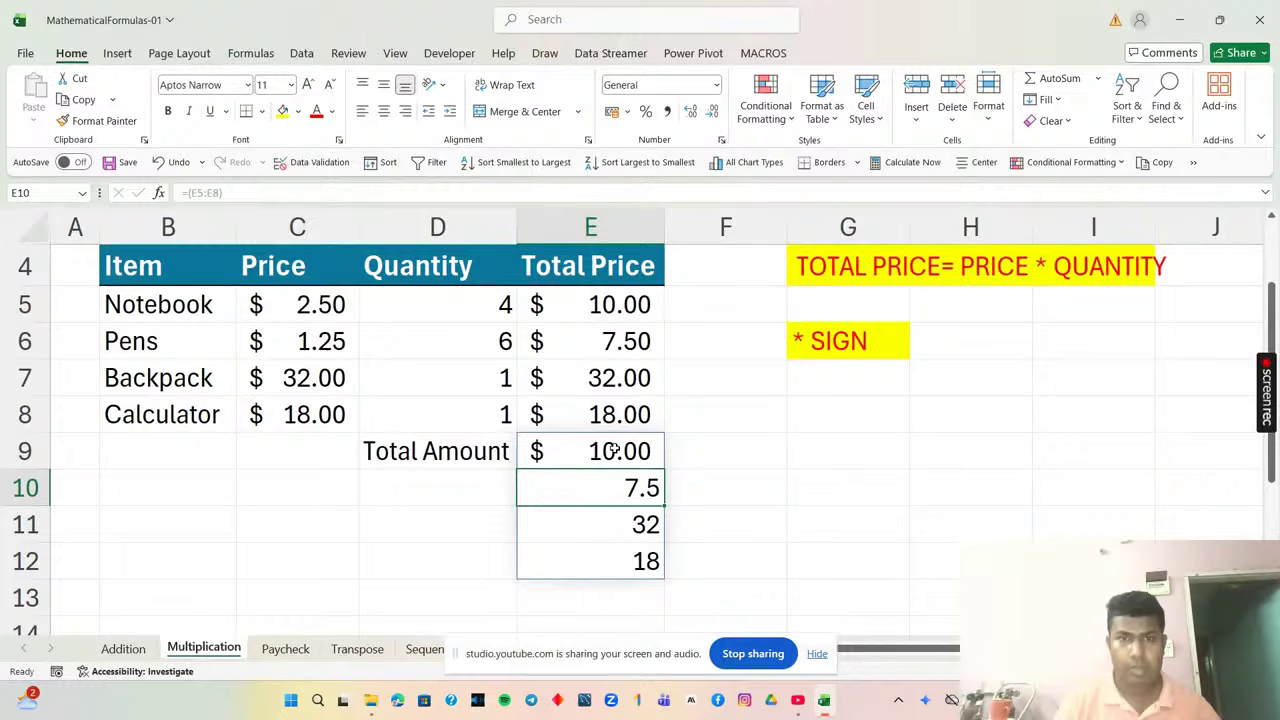
{"action": "left_click_drag", "start_coordinate": [615, 445], "coordinate": [622, 560]}
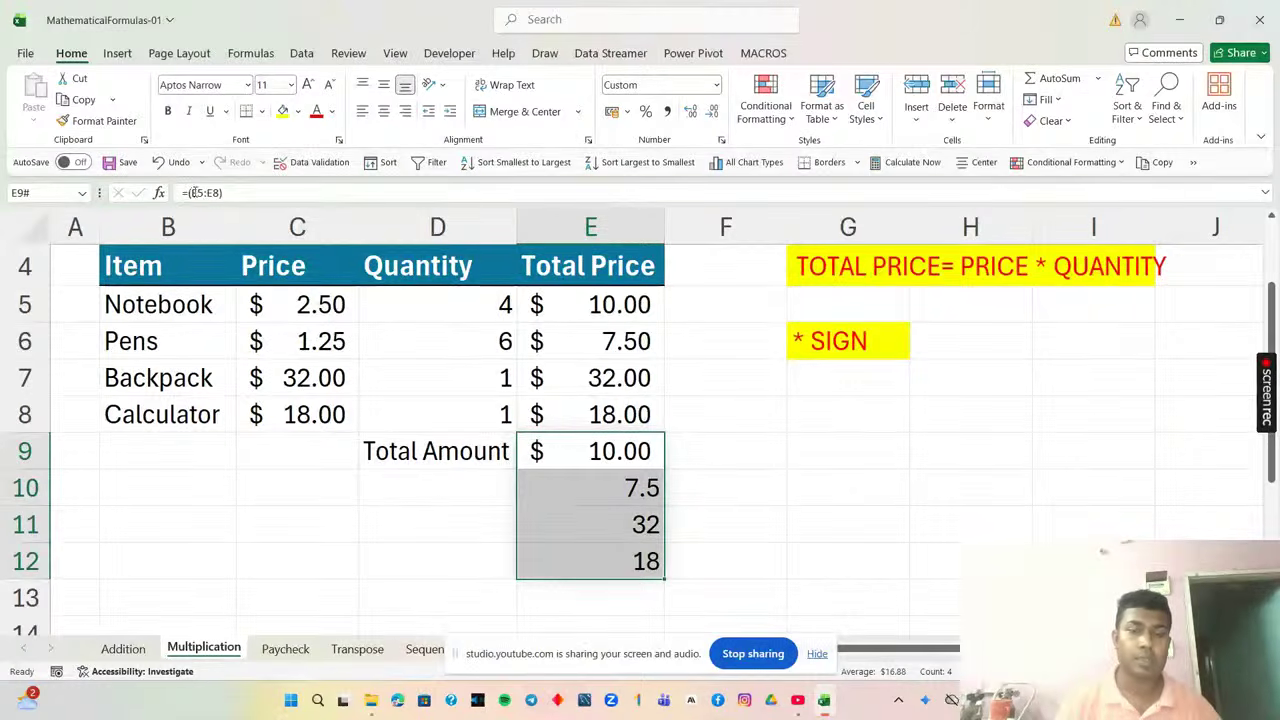
{"action": "key", "text": "Delete"}
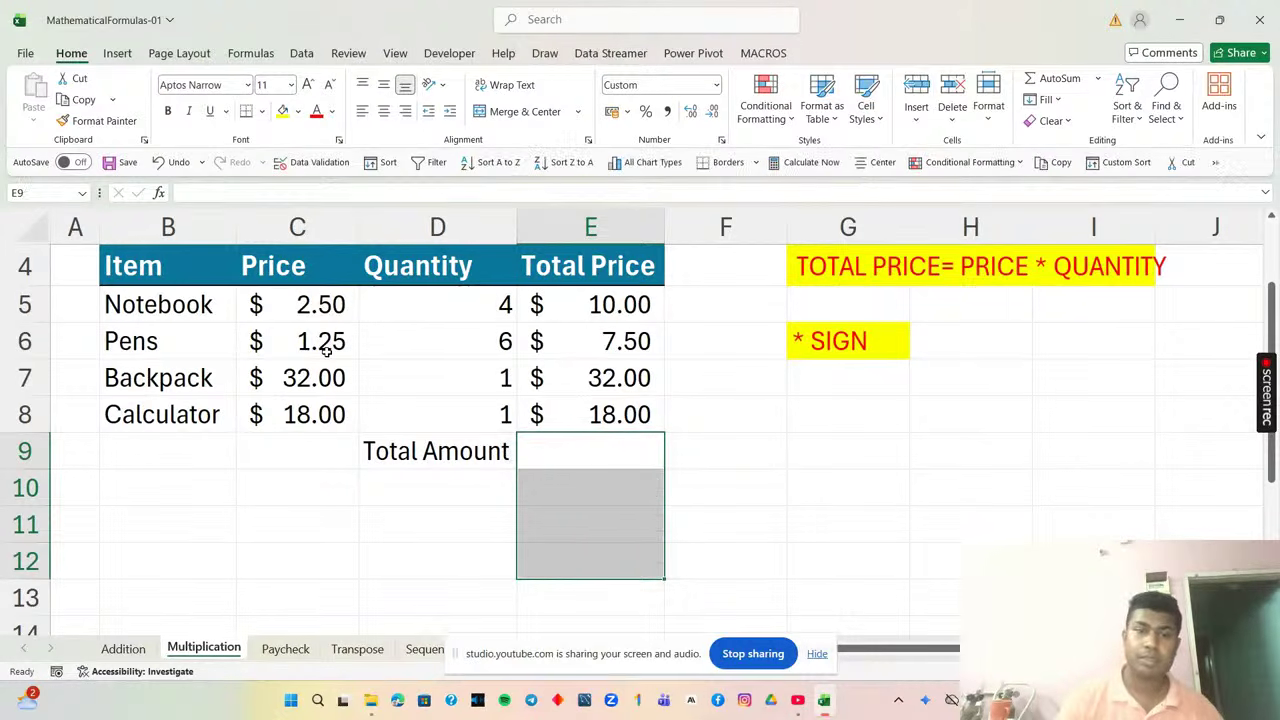
{"action": "left_click", "coordinate": [725, 487]}
Enter the formula =SUM(E5:E9) in cell E9 beside Total Amount and dismiss the circular reference warning.
{"action": "left_click", "coordinate": [626, 456]}
{"action": "double_click", "coordinate": [626, 456]}
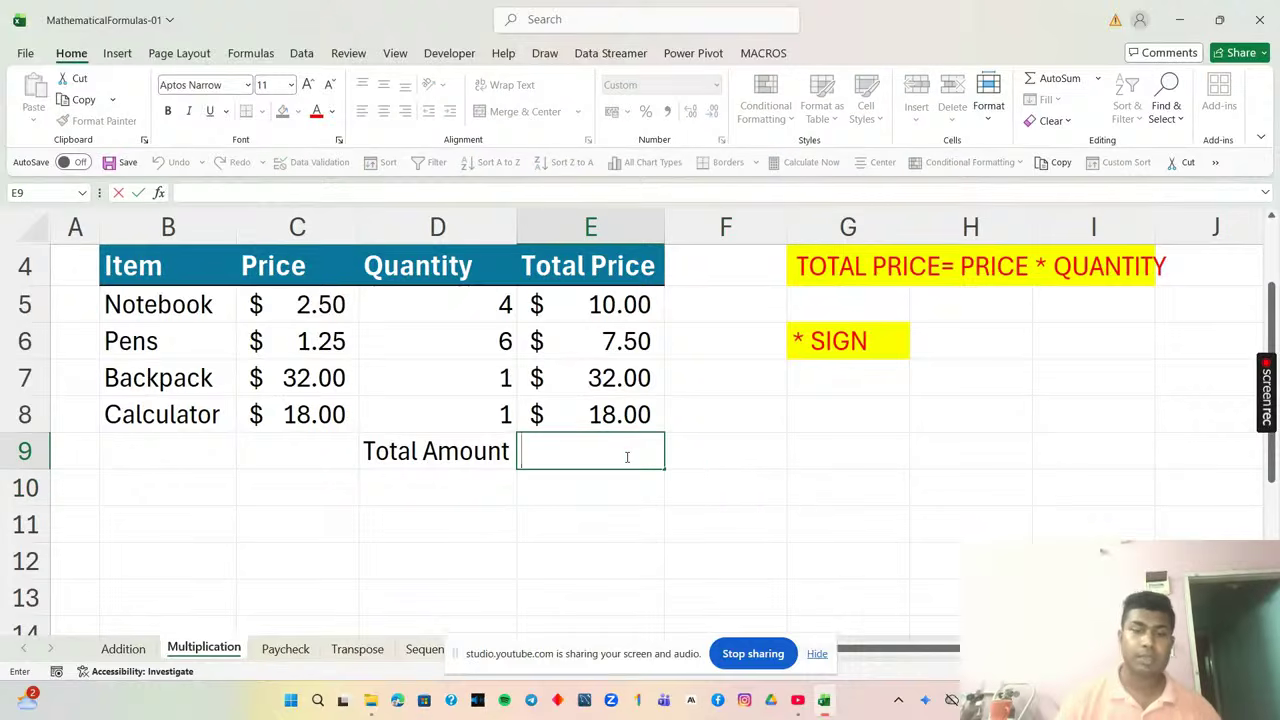
{"action": "type", "text": "="}
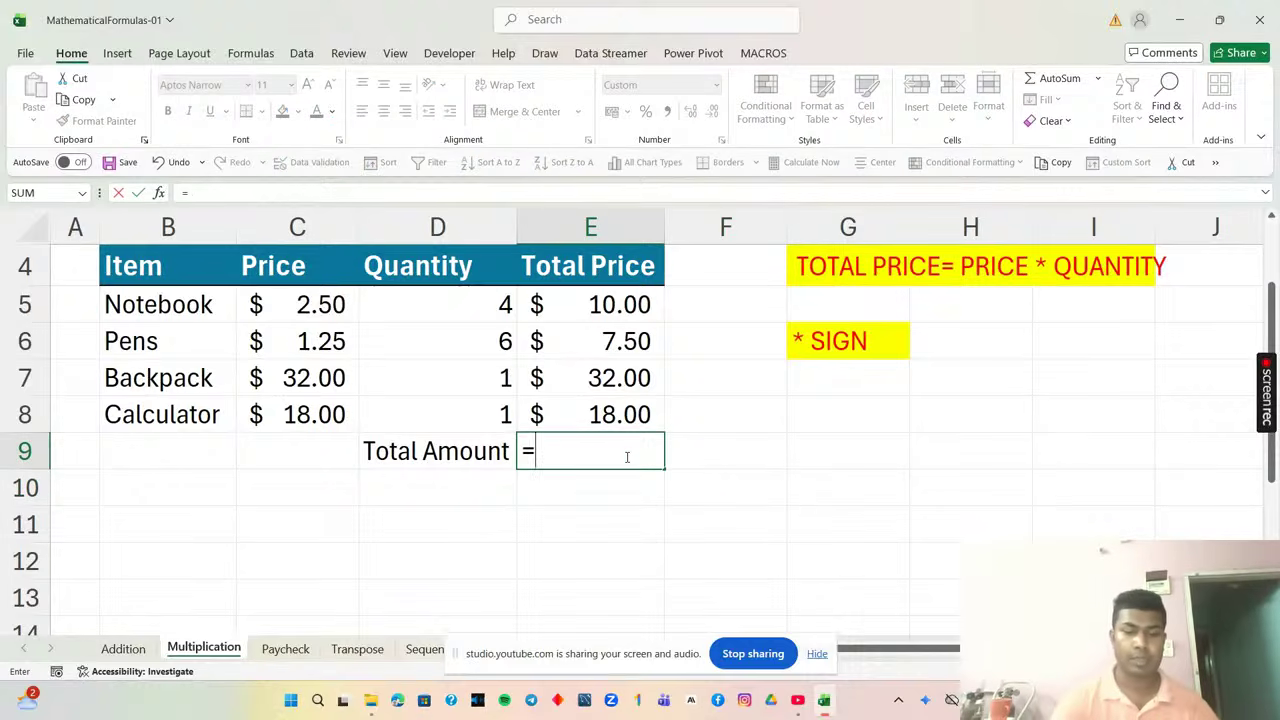
{"action": "type", "text": "sum"}
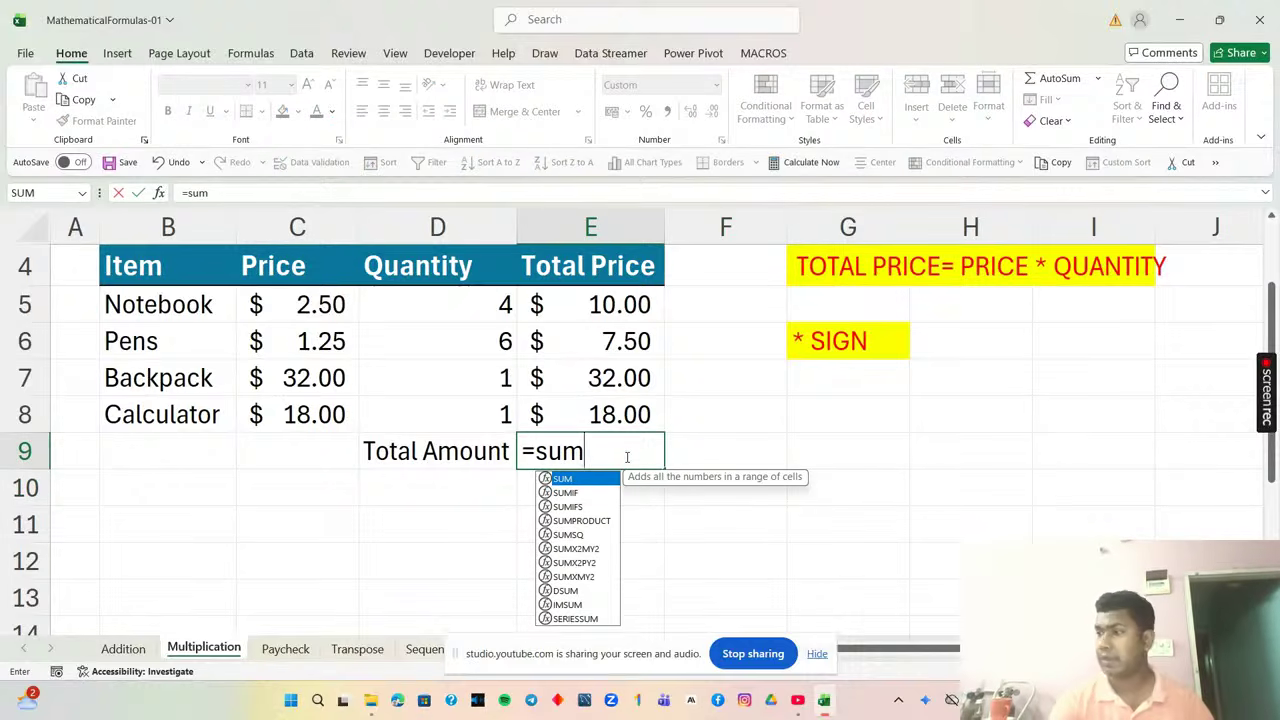
{"action": "type", "text": "("}
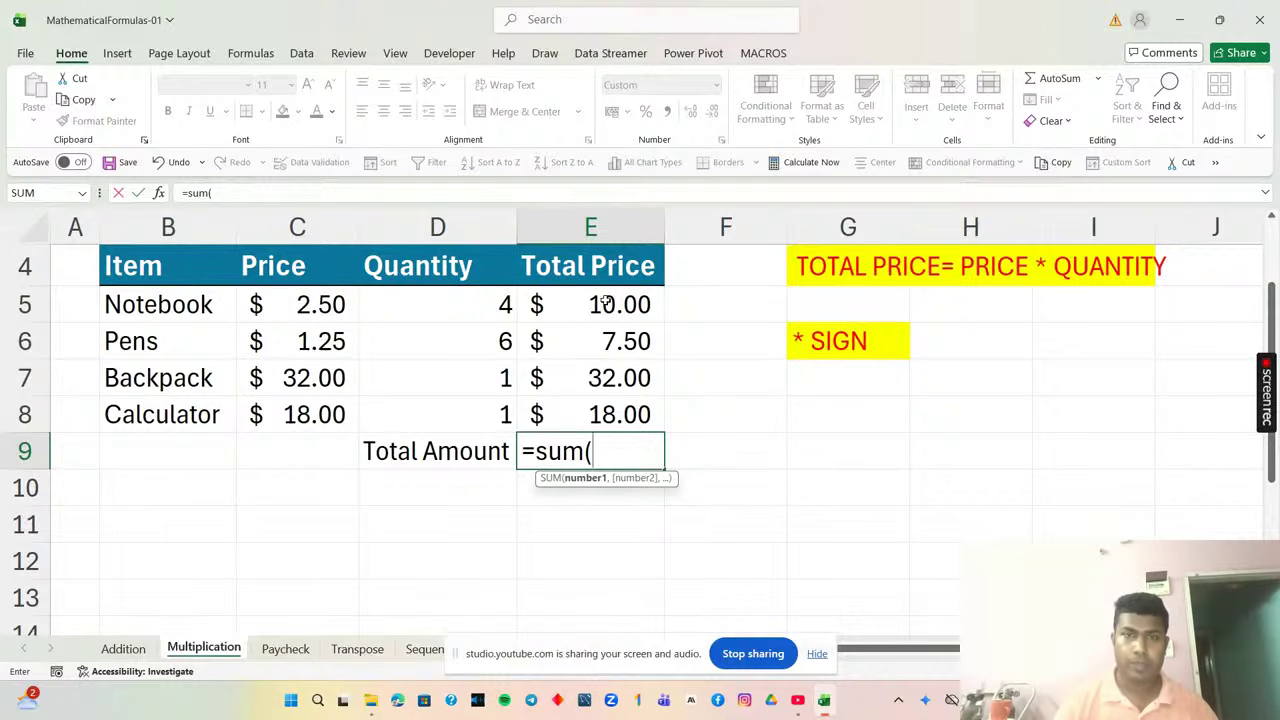
{"action": "left_click_drag", "start_coordinate": [605, 302], "coordinate": [598, 433]}
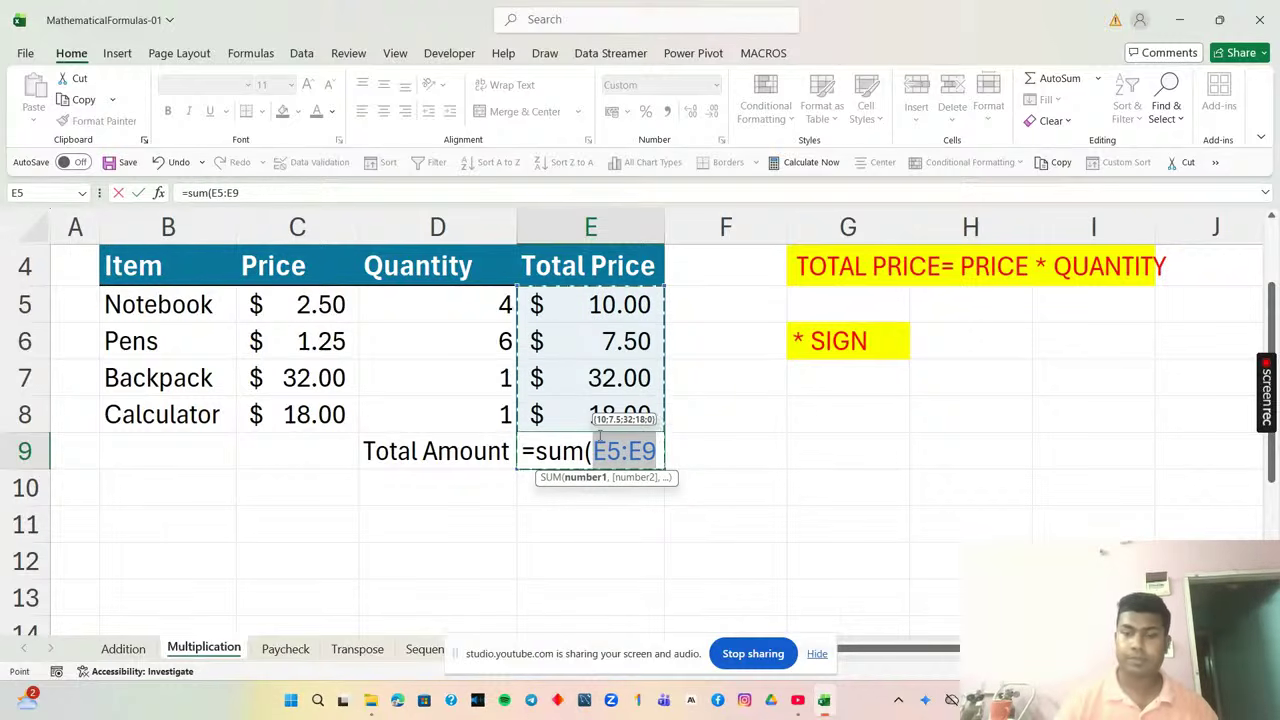
{"action": "key", "text": "Return"}
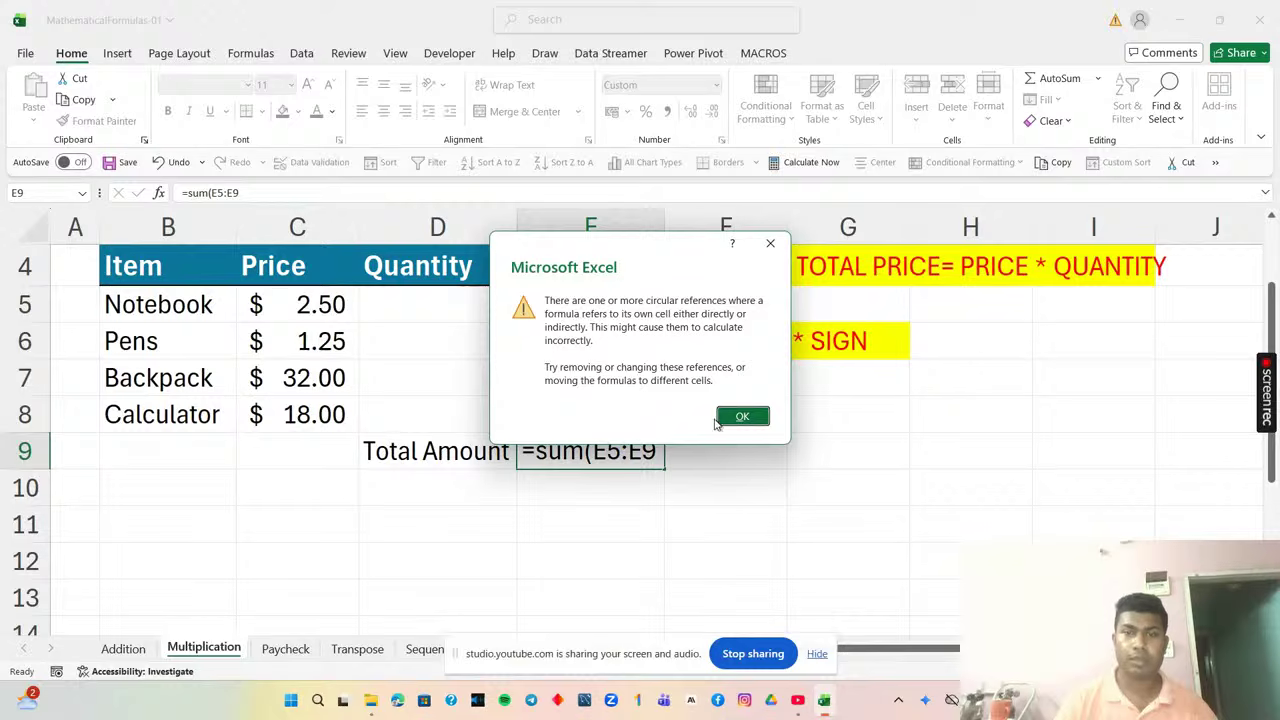
{"action": "left_click", "coordinate": [740, 417]}
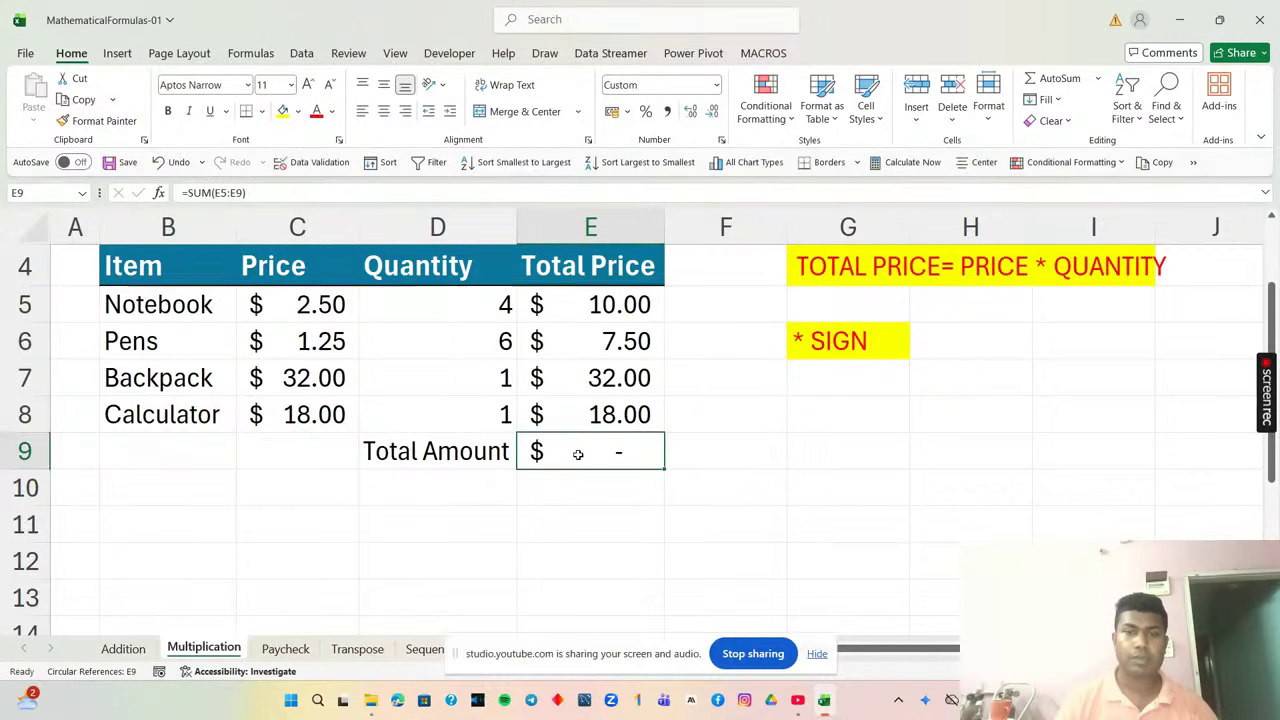
Correct the Total Amount formula in cell E9 to =SUM(E5:E8).
{"action": "double_click", "coordinate": [648, 455]}
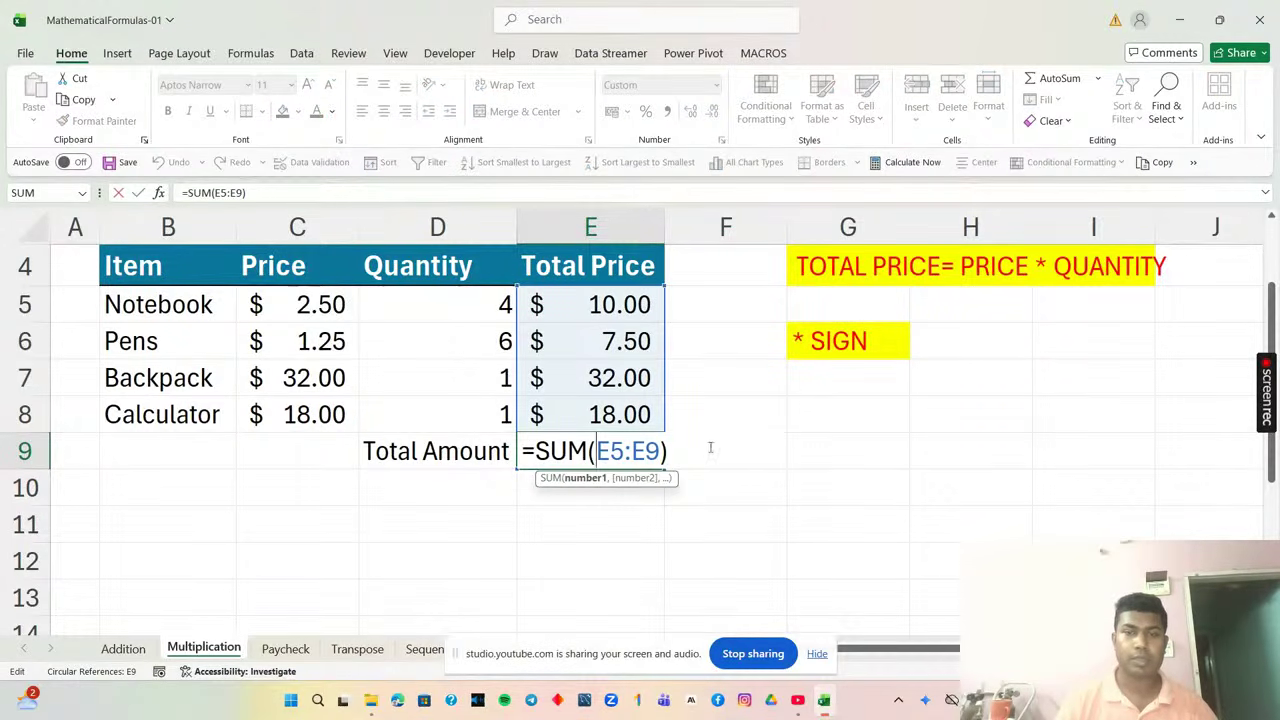
{"action": "key", "text": "Return"}
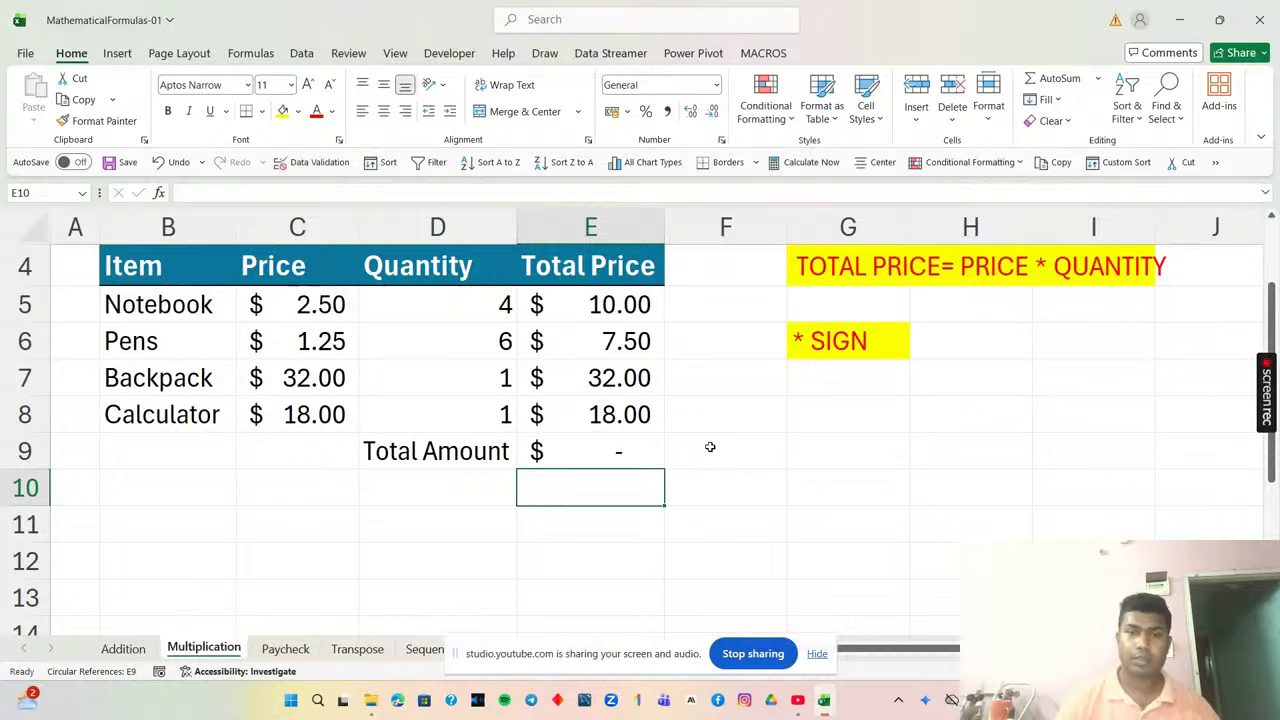
{"action": "double_click", "coordinate": [604, 453]}
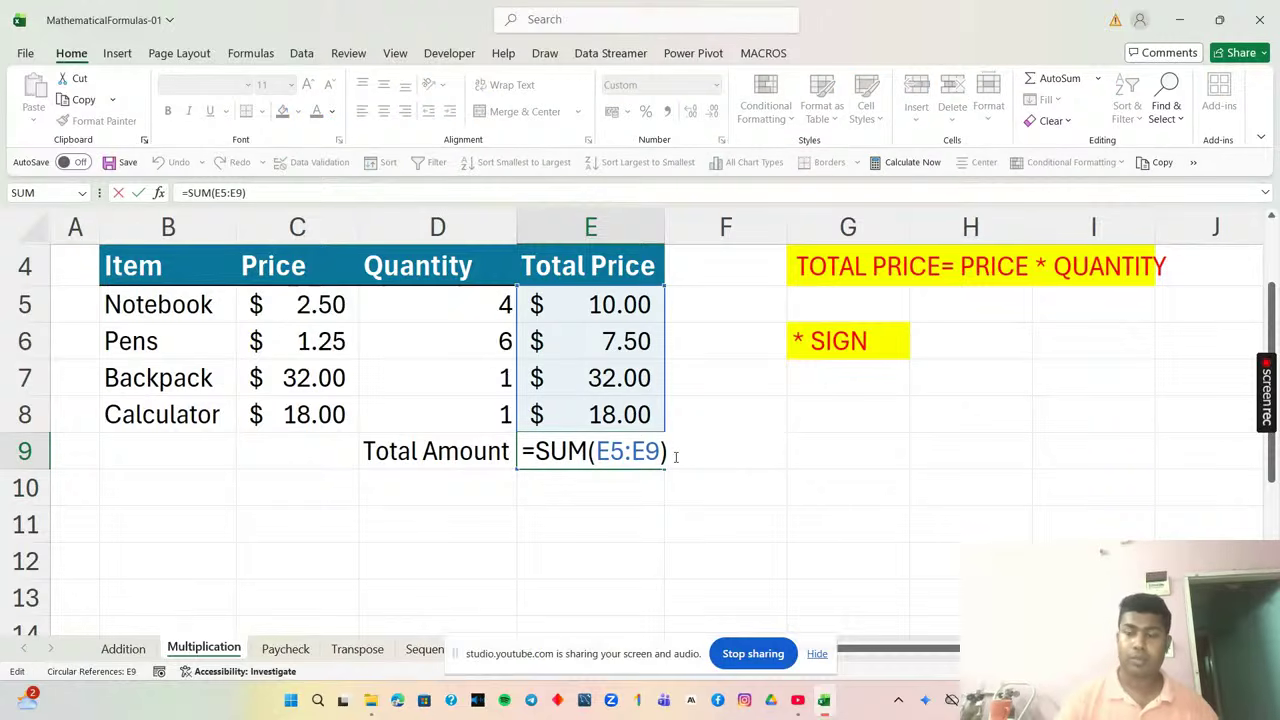
{"action": "key", "text": "BackSpace"}
{"action": "key", "text": "BackSpace"}
{"action": "key", "text": "BackSpace"}
{"action": "key", "text": "BackSpace"}
{"action": "key", "text": "BackSpace"}
{"action": "key", "text": "BackSpace"}
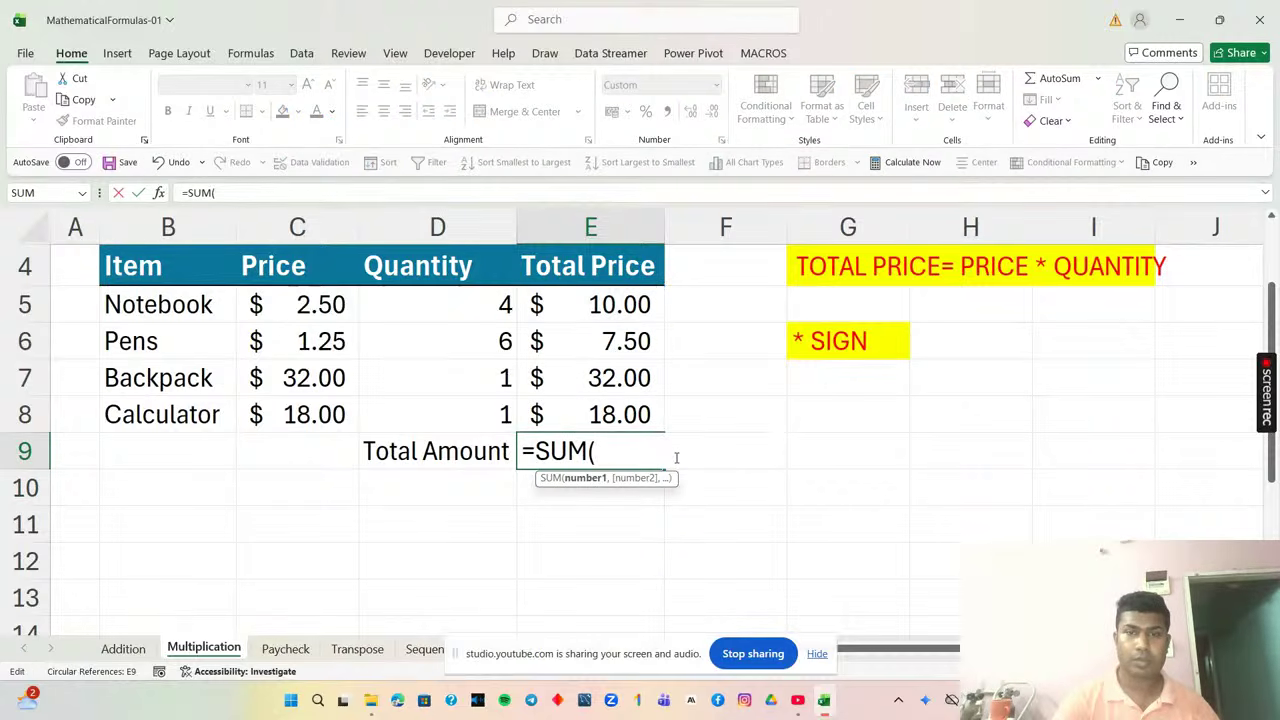
{"action": "key", "text": "BackSpace"}
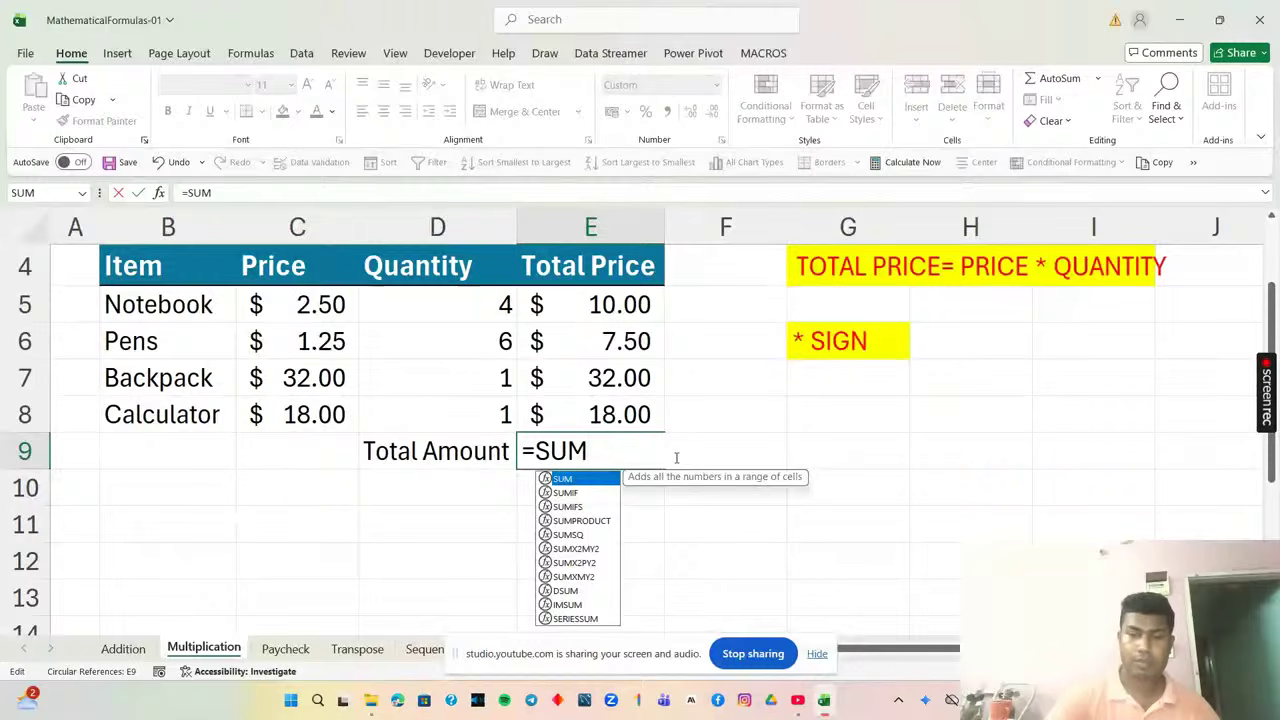
{"action": "type", "text": "("}
{"action": "left_click_drag", "start_coordinate": [625, 306], "coordinate": [631, 410]}
{"action": "key", "text": "Return"}
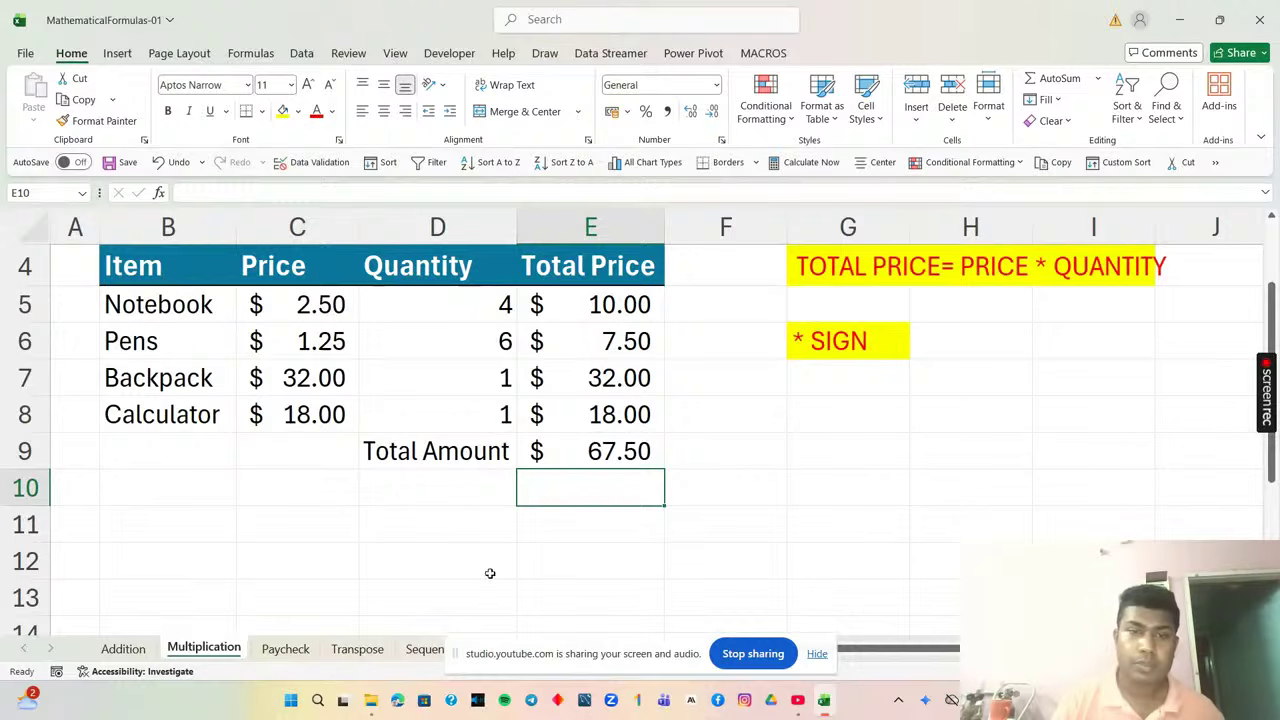
Examine the SUM formula in cell E9 and the range it references.
{"action": "left_click", "coordinate": [607, 441]}
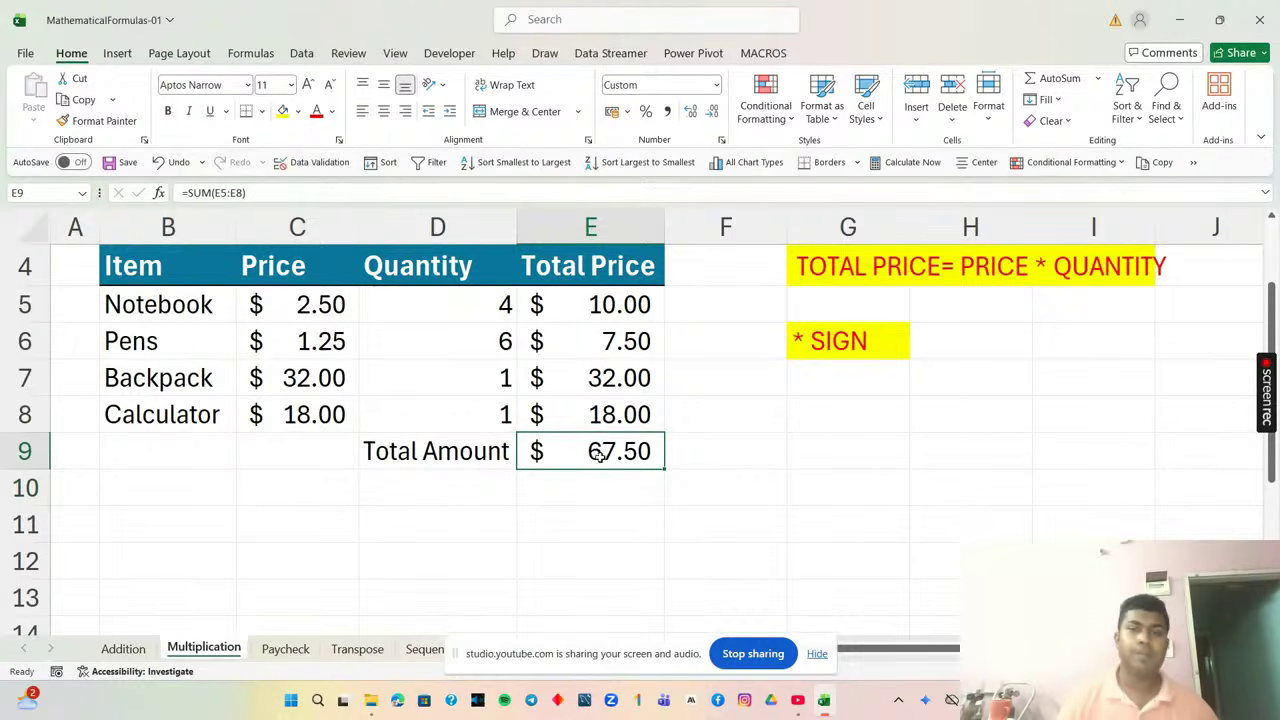
{"action": "double_click", "coordinate": [598, 455]}
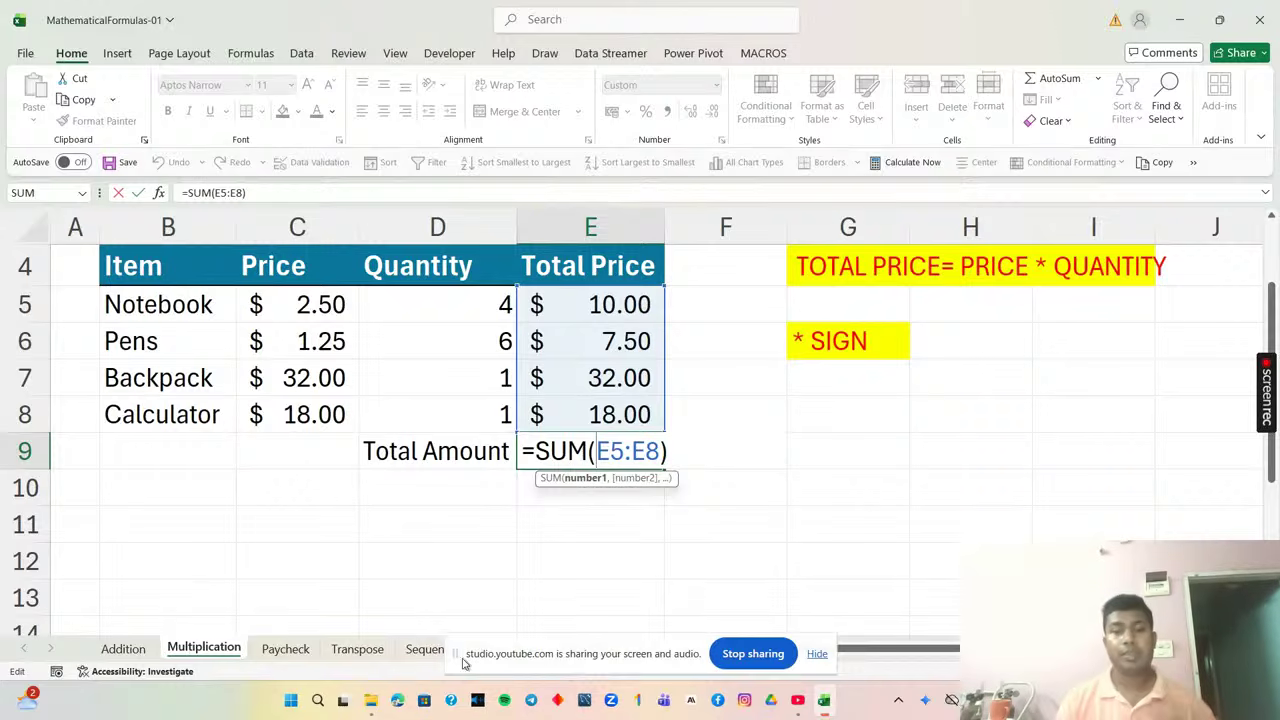
{"action": "left_click", "coordinate": [511, 648]}
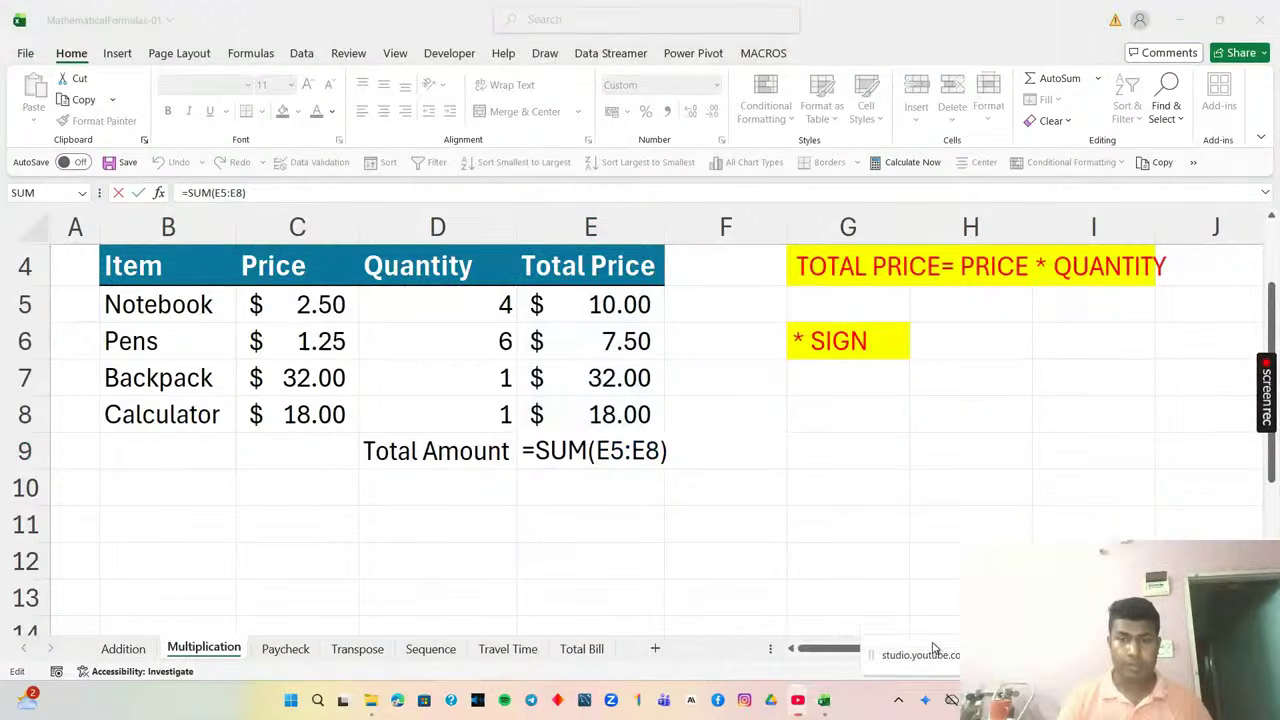
Save the workbook and switch to the Paycheck sheet.
{"action": "left_click", "coordinate": [303, 655]}
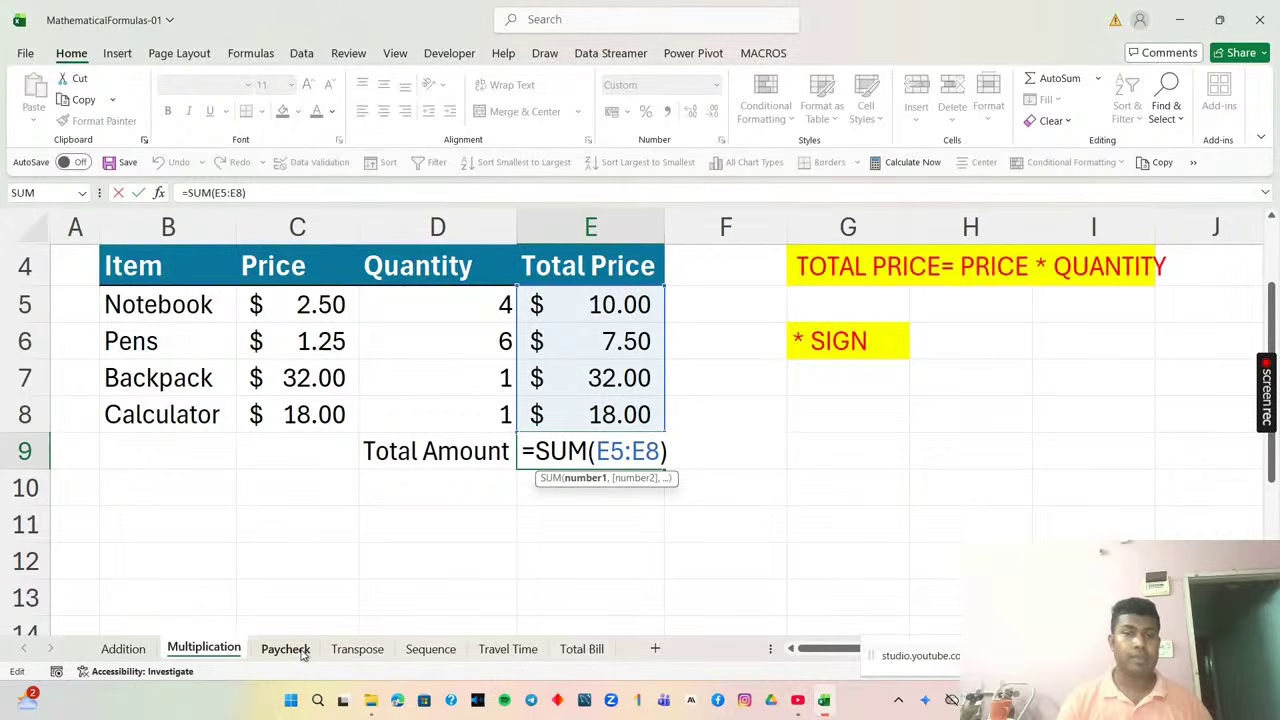
{"action": "left_click", "coordinate": [303, 651]}
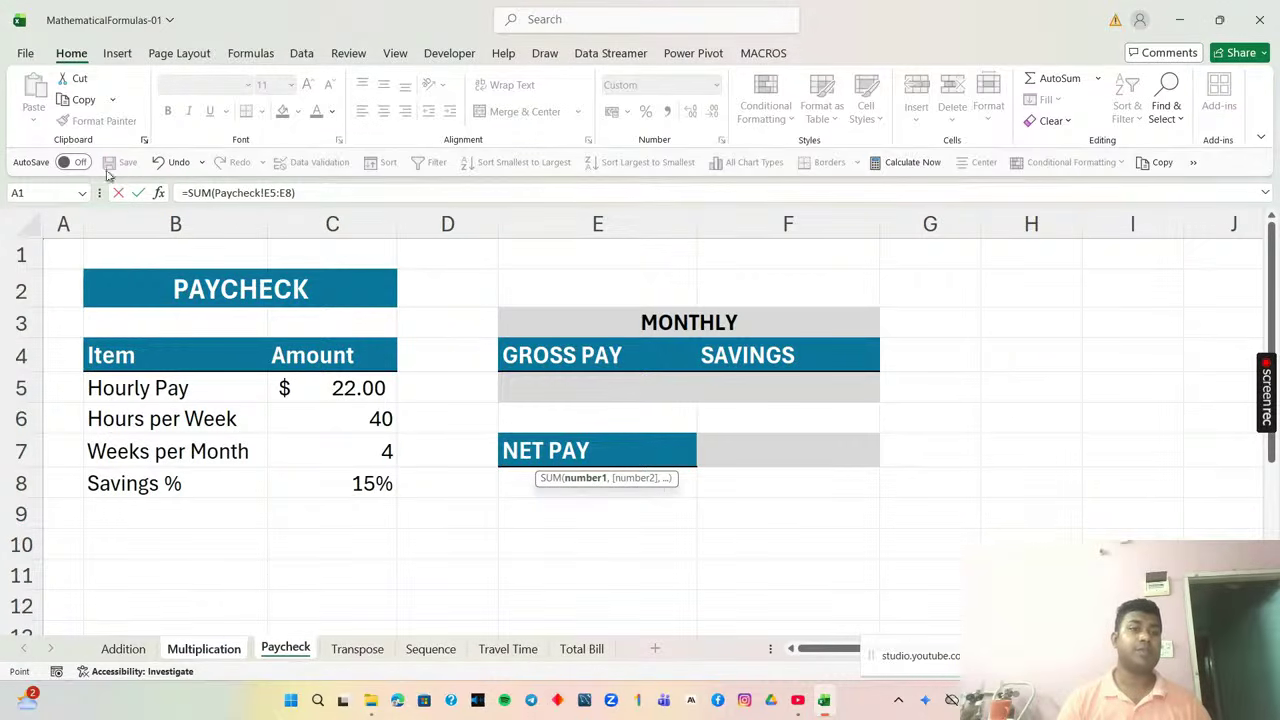
{"action": "left_click", "coordinate": [125, 649]}
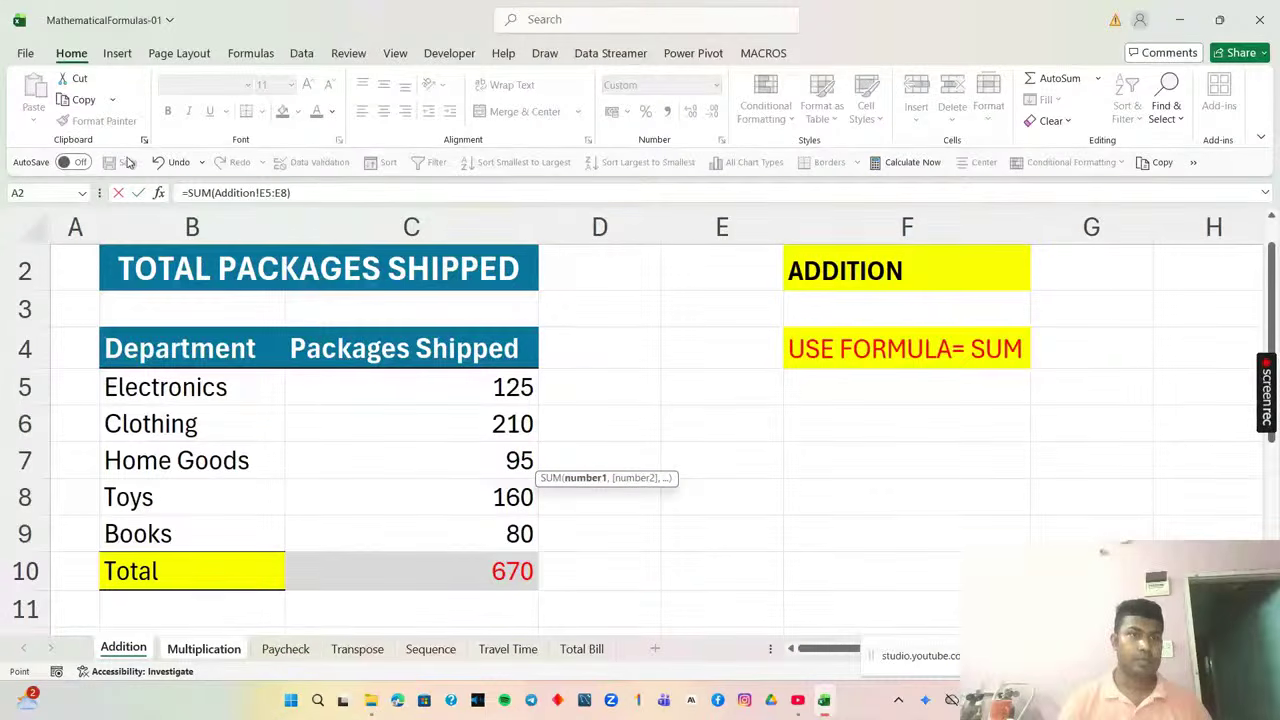
{"action": "left_click", "coordinate": [24, 55]}
{"action": "left_click", "coordinate": [45, 274]}
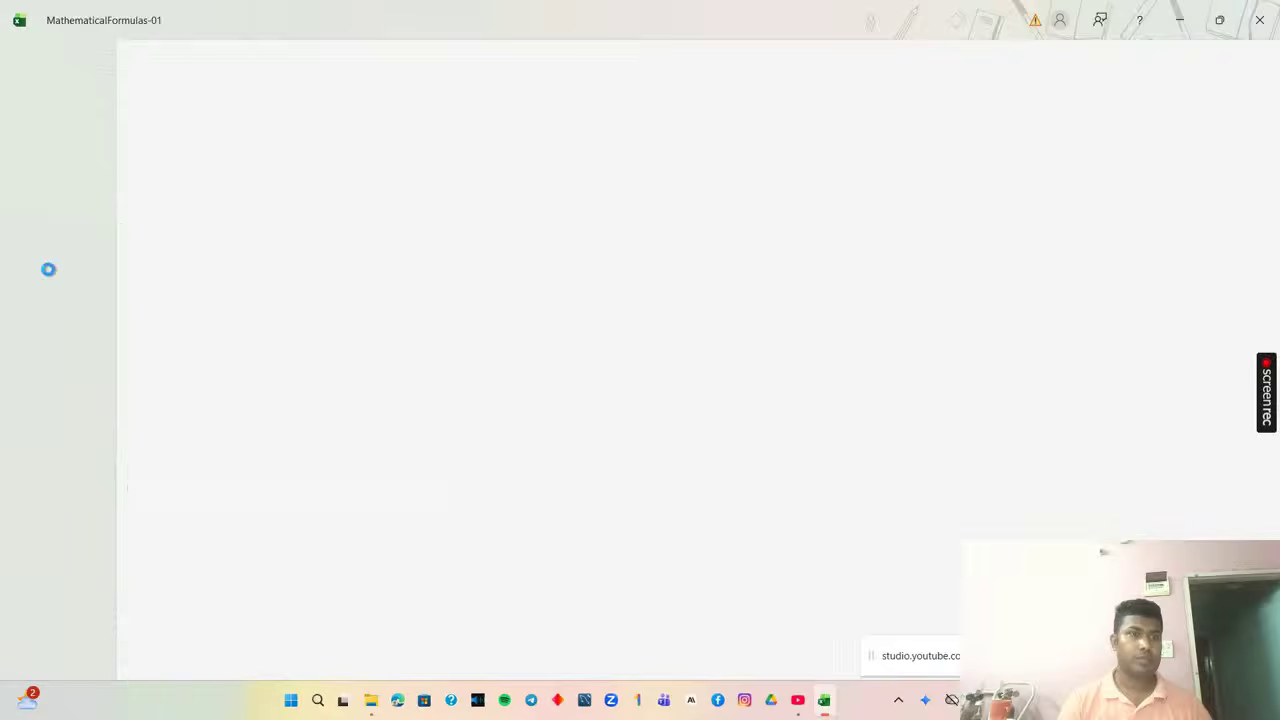
{"action": "left_click", "coordinate": [288, 649]}
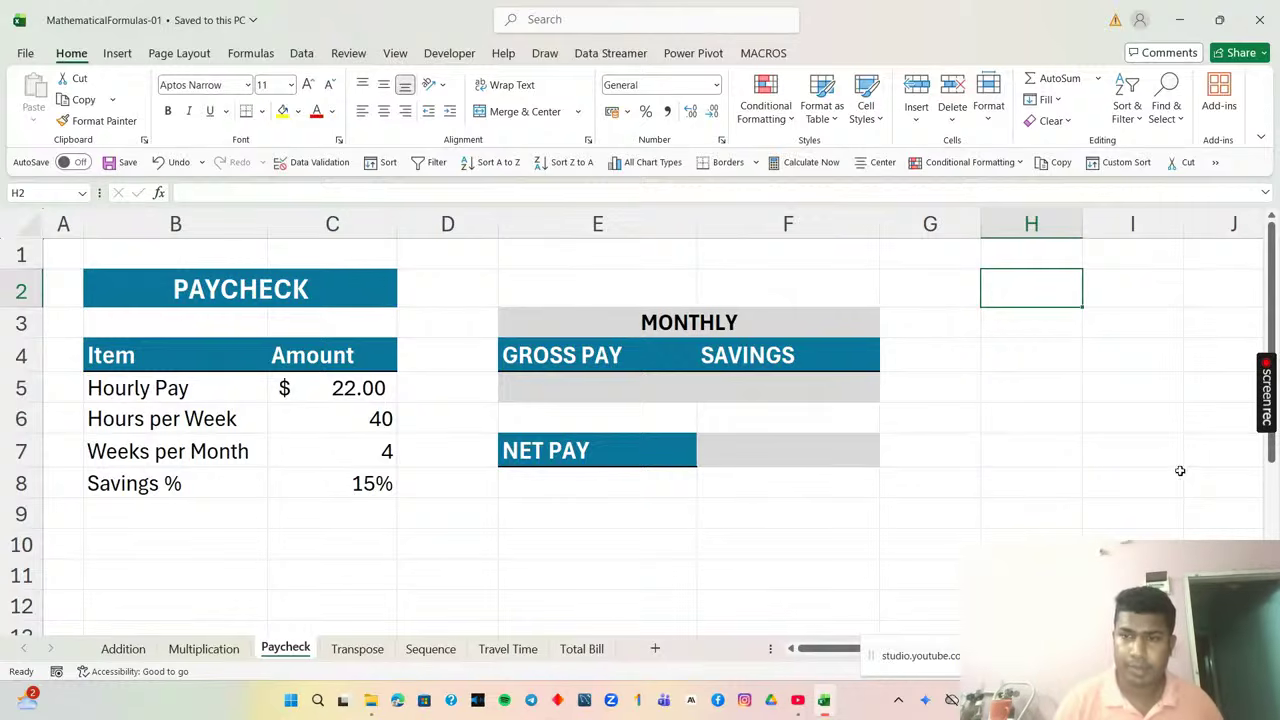
Enter the label "NETPAY" in cell H7 of the Paycheck sheet.
{"action": "double_click", "coordinate": [1071, 453]}
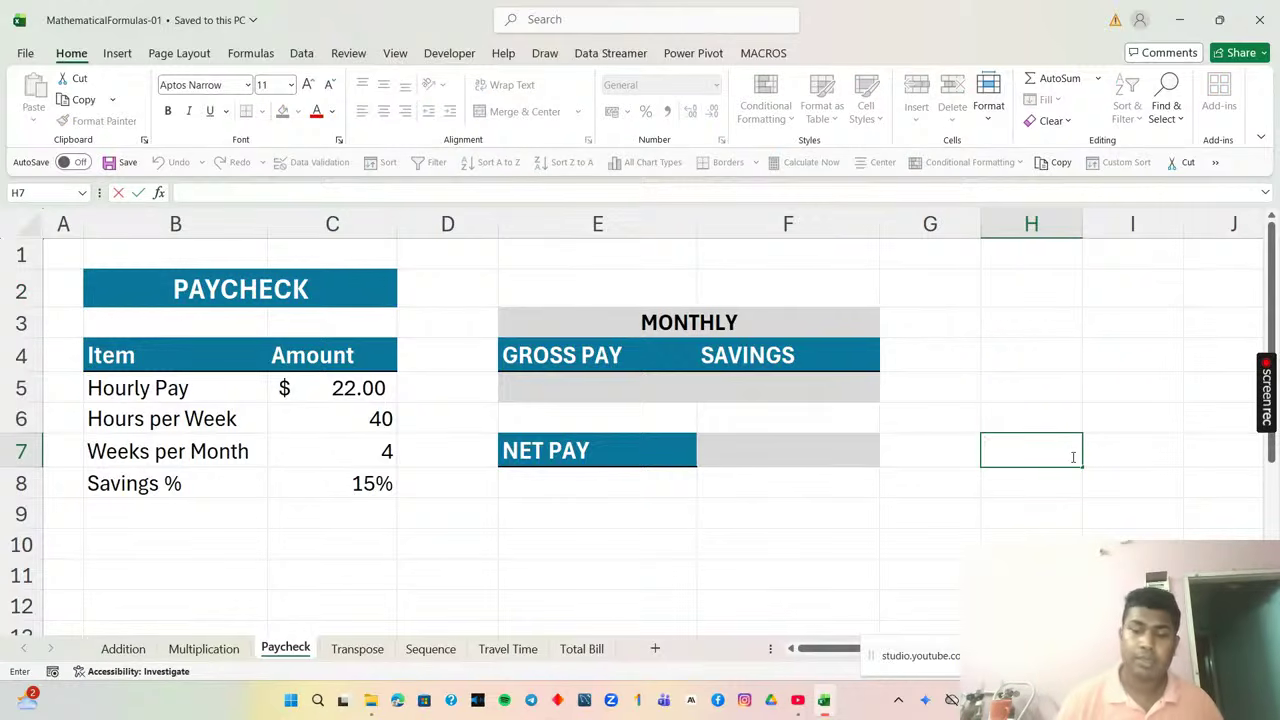
{"action": "type", "text": "n"}
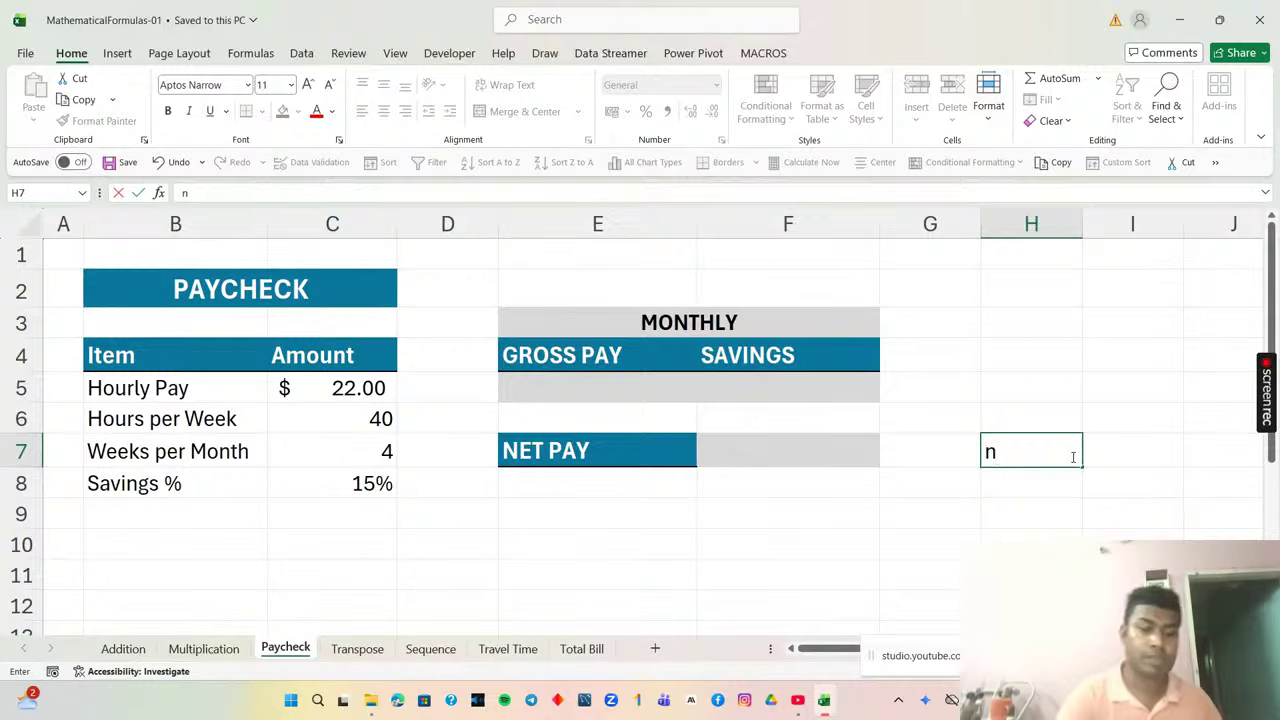
{"action": "key", "text": "BackSpace"}
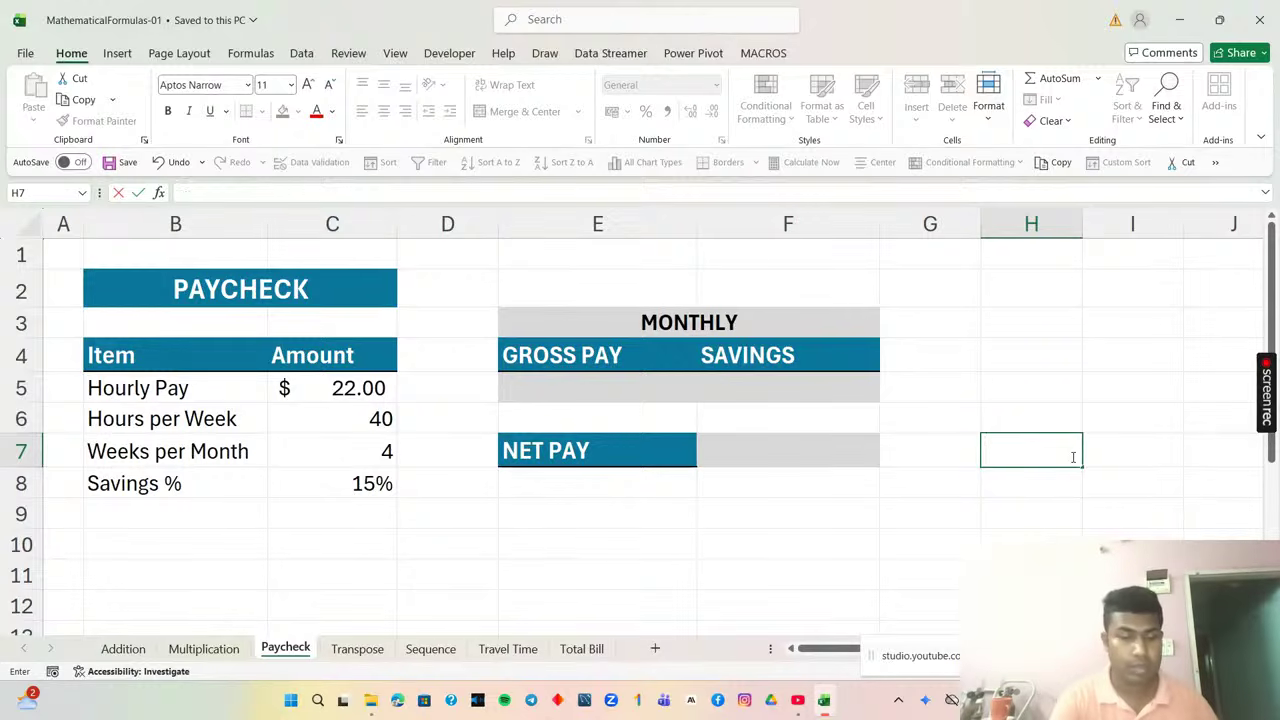
{"action": "type", "text": "NET"}
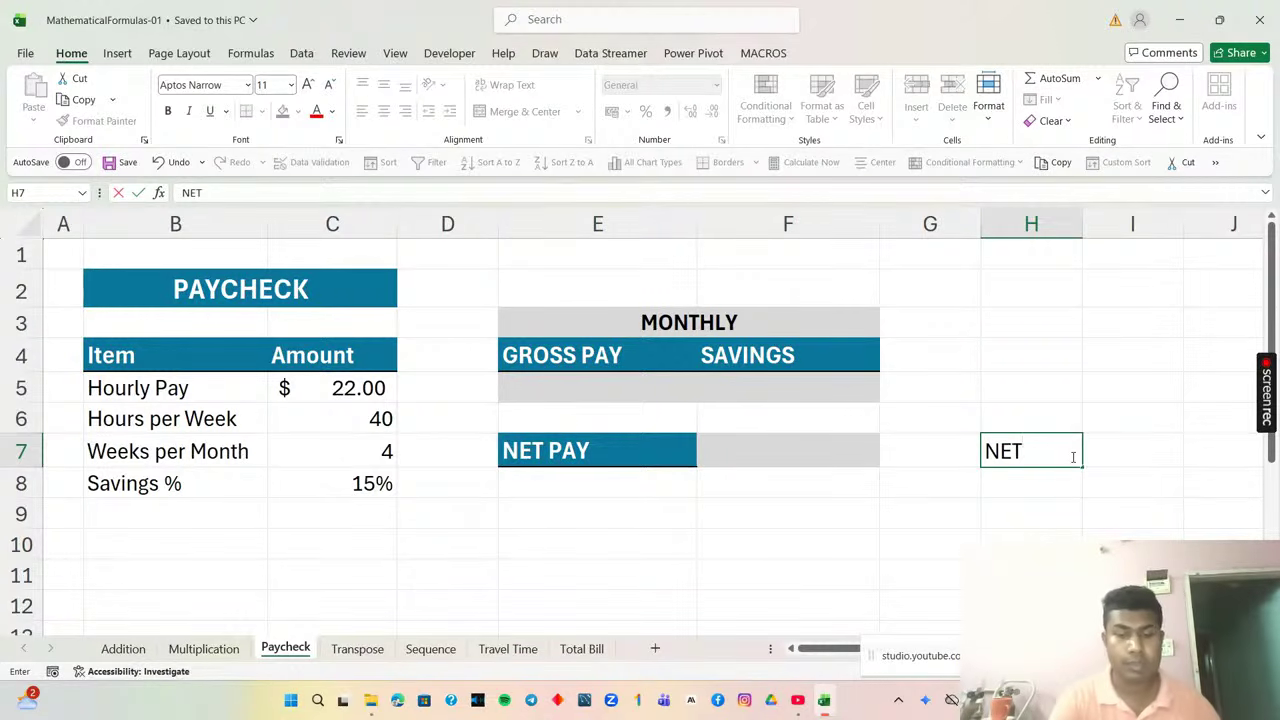
{"action": "type", "text": "PAT"}
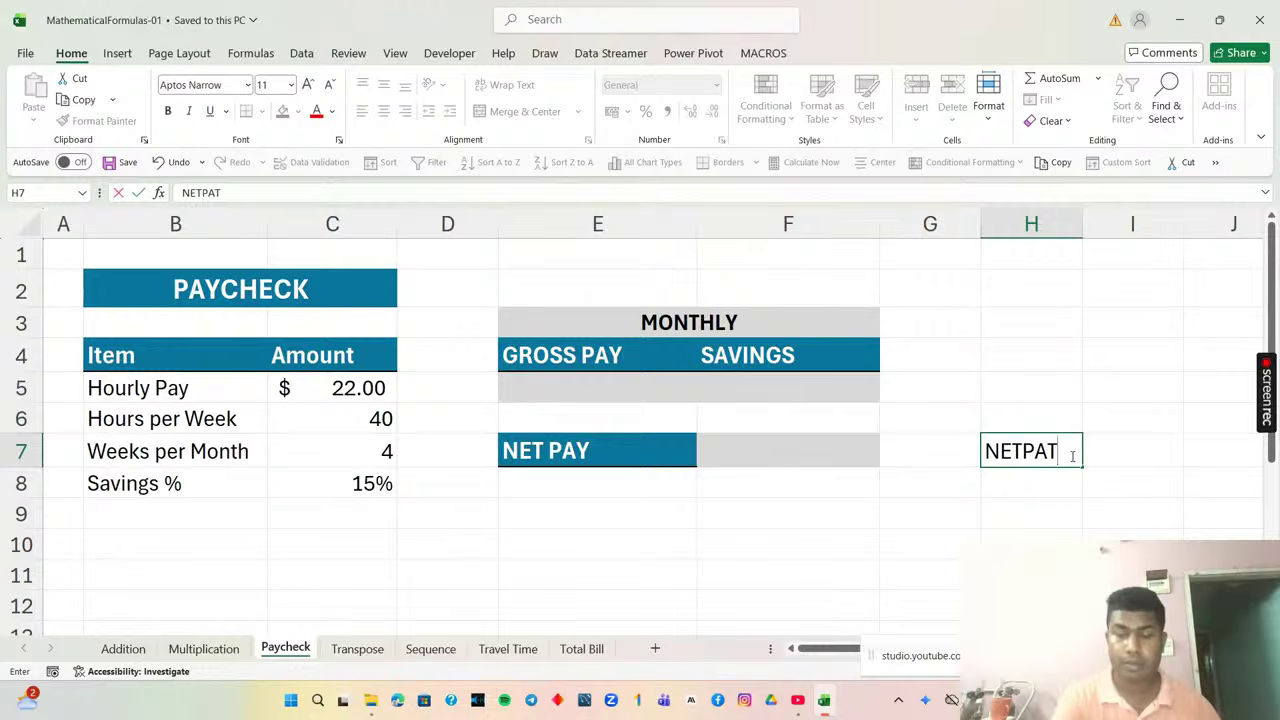
{"action": "key", "text": "BackSpace"}
{"action": "type", "text": "Y"}
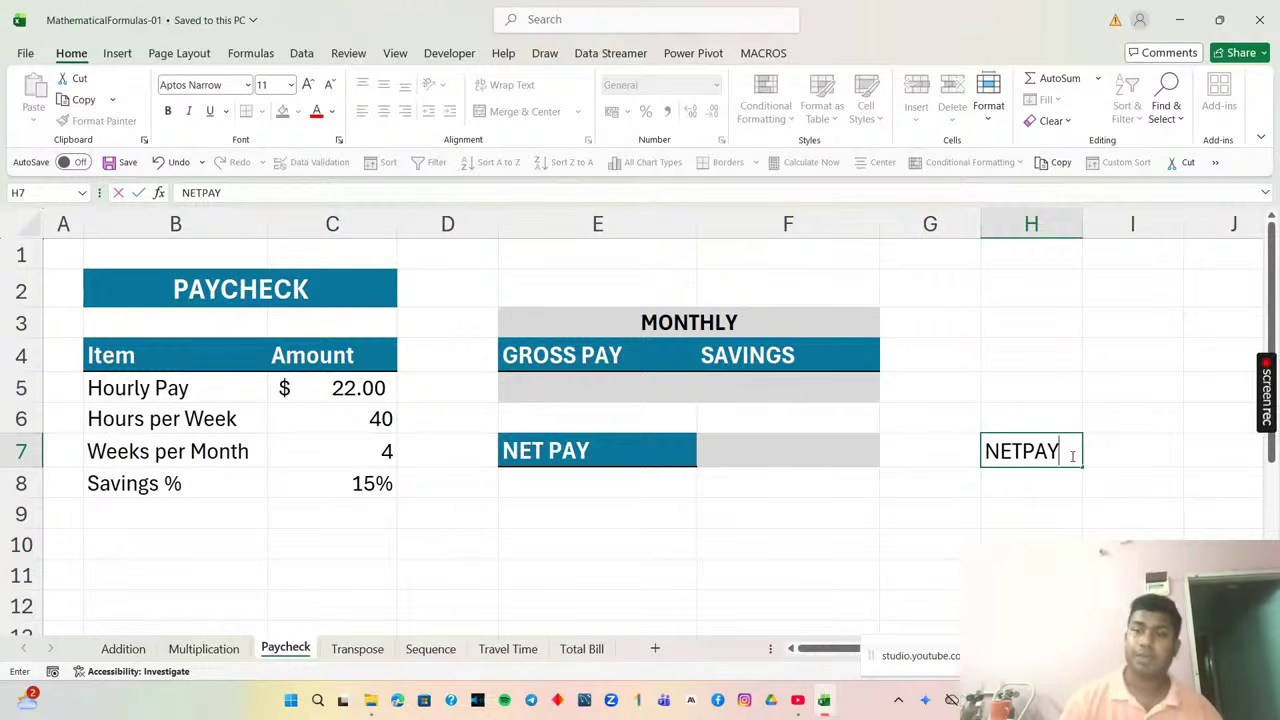
{"action": "left_click", "coordinate": [1050, 514]}
Format the NETPAY label in cell H7 with a yellow fill and red font.
{"action": "left_click", "coordinate": [1048, 450]}
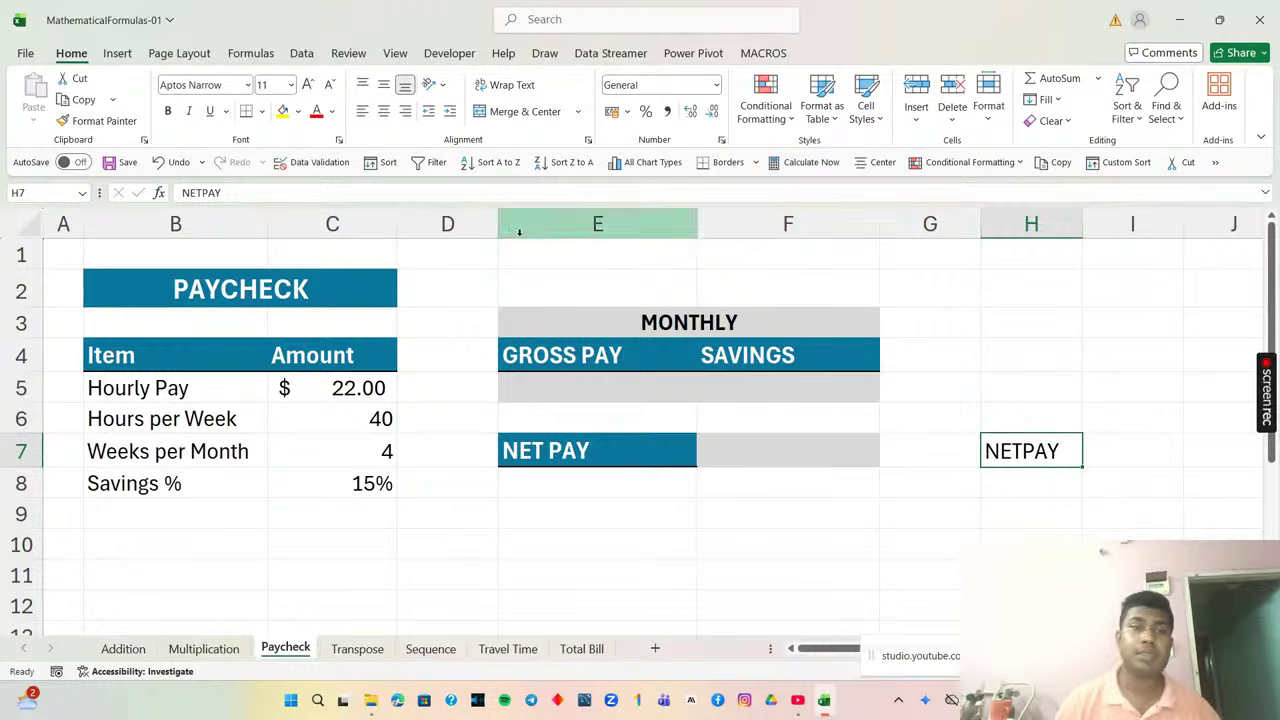
{"action": "left_click", "coordinate": [283, 111]}
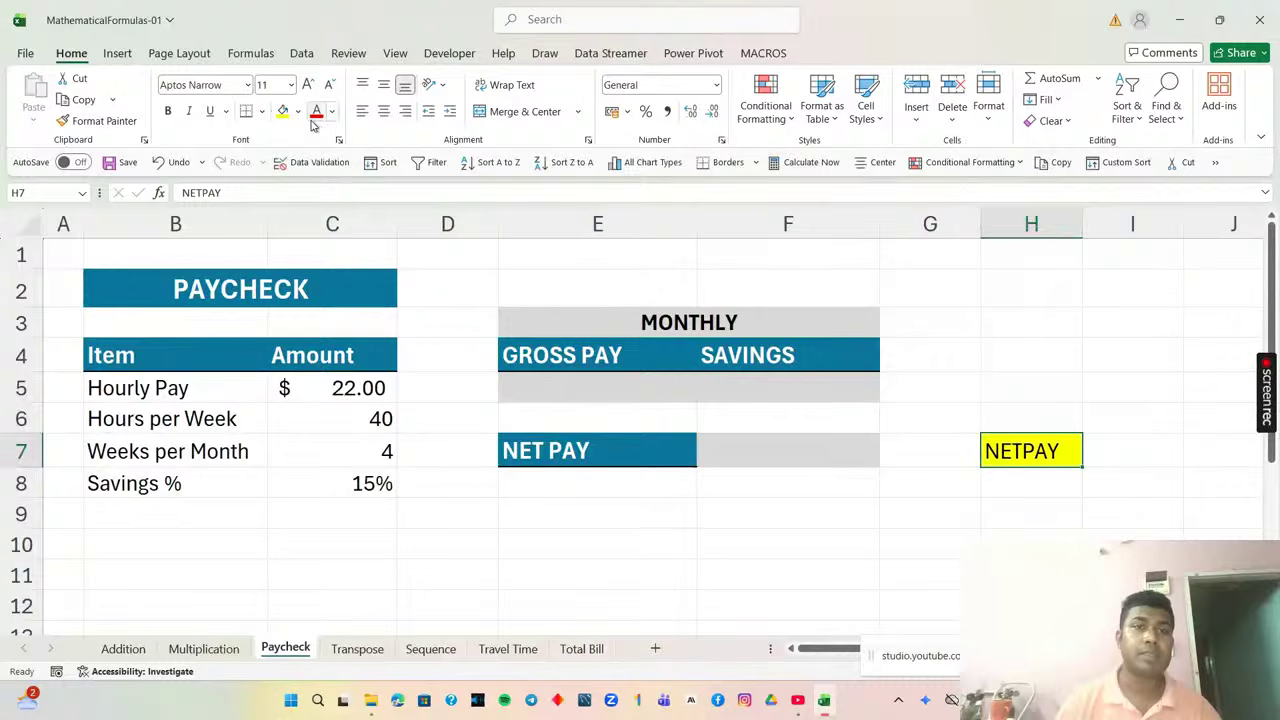
{"action": "left_click", "coordinate": [316, 111]}
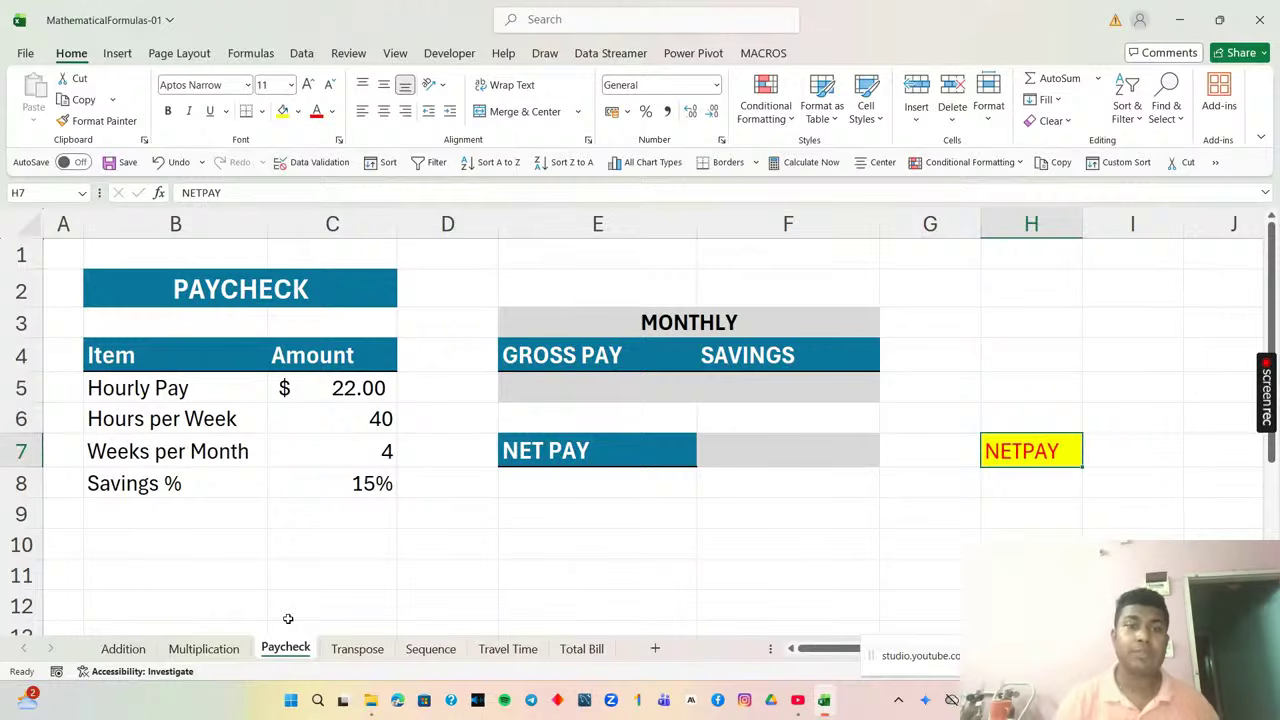
Enter the note "GROSS PAY=HOURLY PAY*HOURS PER WEEK*WEEKS PER MONTH" in cell H3 of the Paycheck sheet.
{"action": "left_click", "coordinate": [505, 377]}
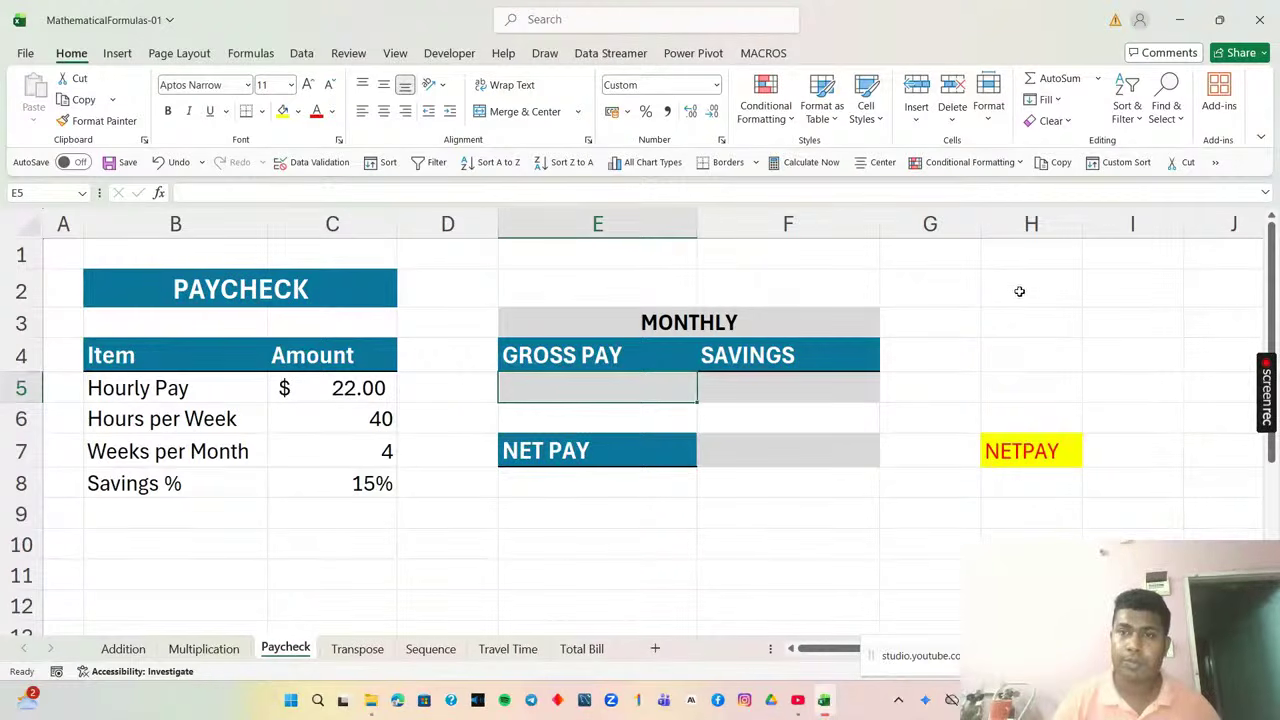
{"action": "left_click", "coordinate": [1015, 327]}
{"action": "double_click", "coordinate": [1015, 327]}
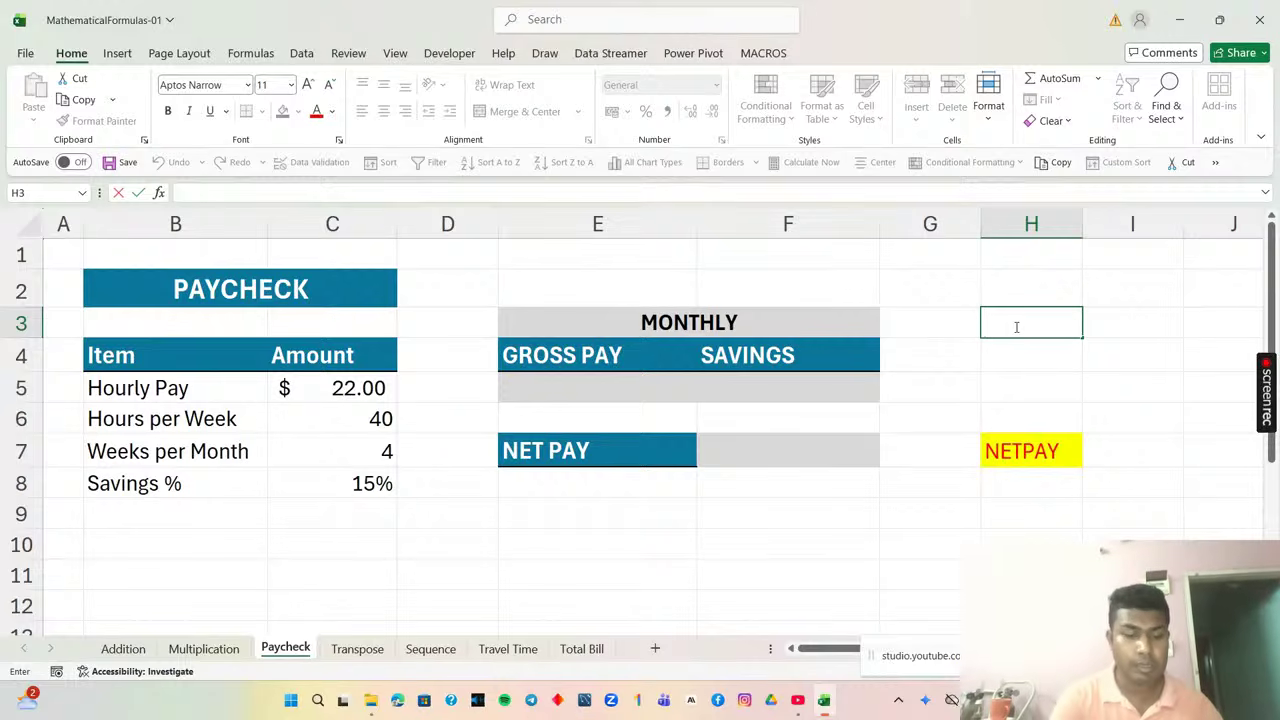
{"action": "type", "text": "GRO"}
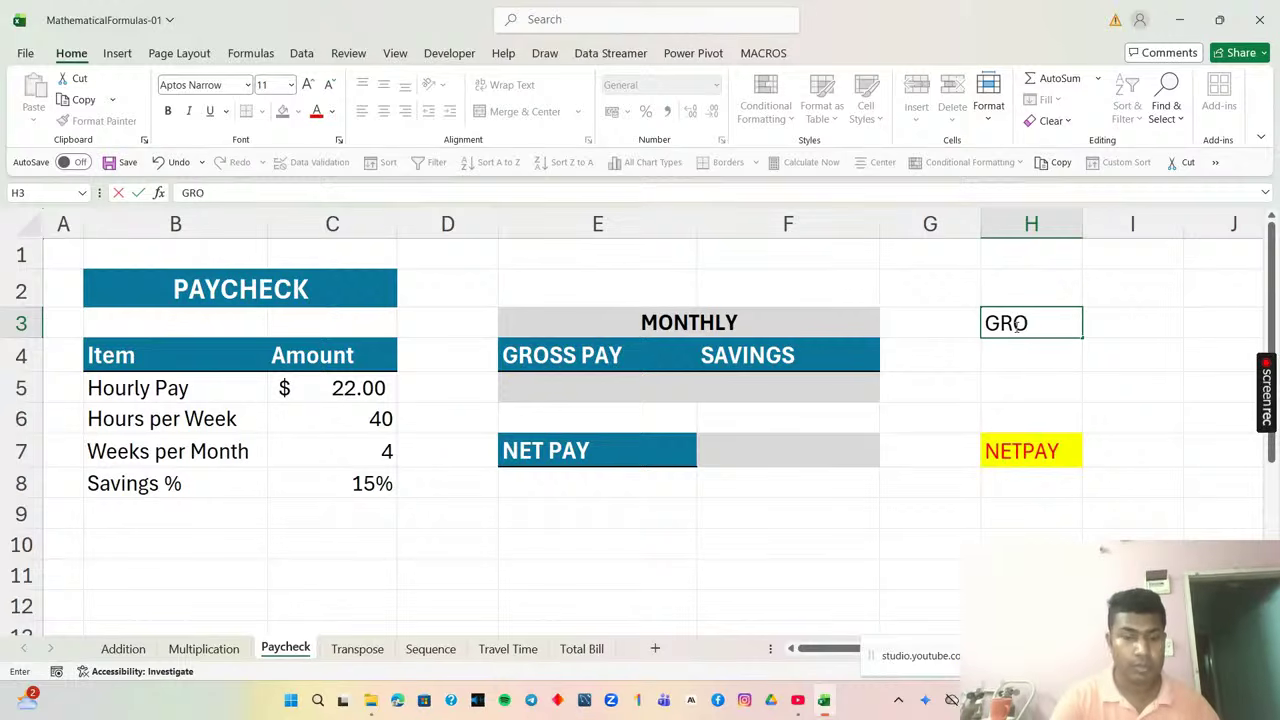
{"action": "type", "text": "SS PAY"}
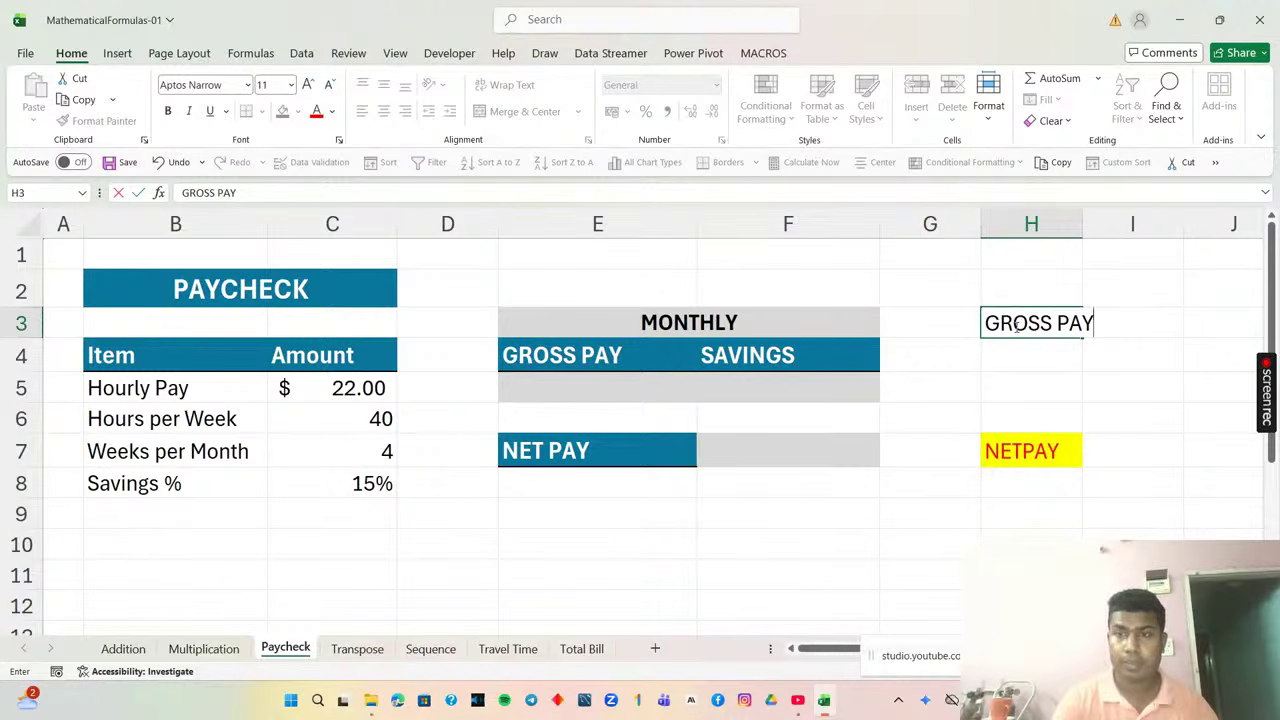
{"action": "type", "text": "="}
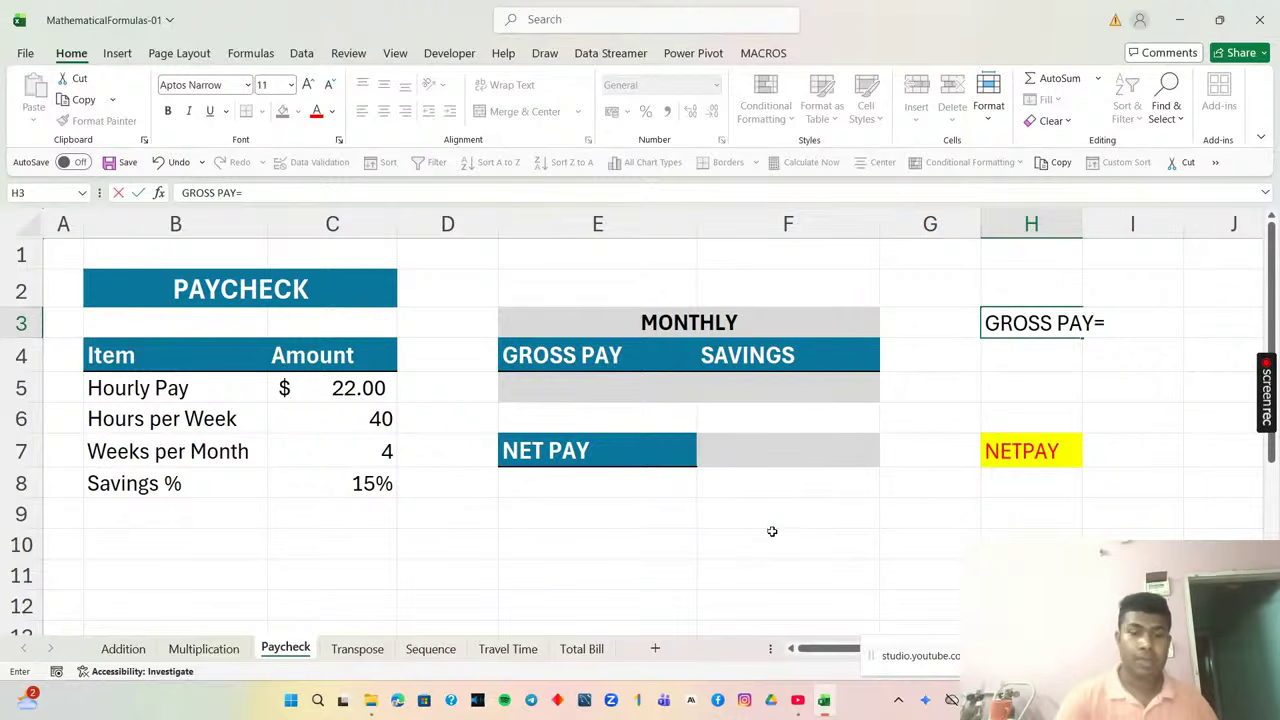
{"action": "type", "text": "H"}
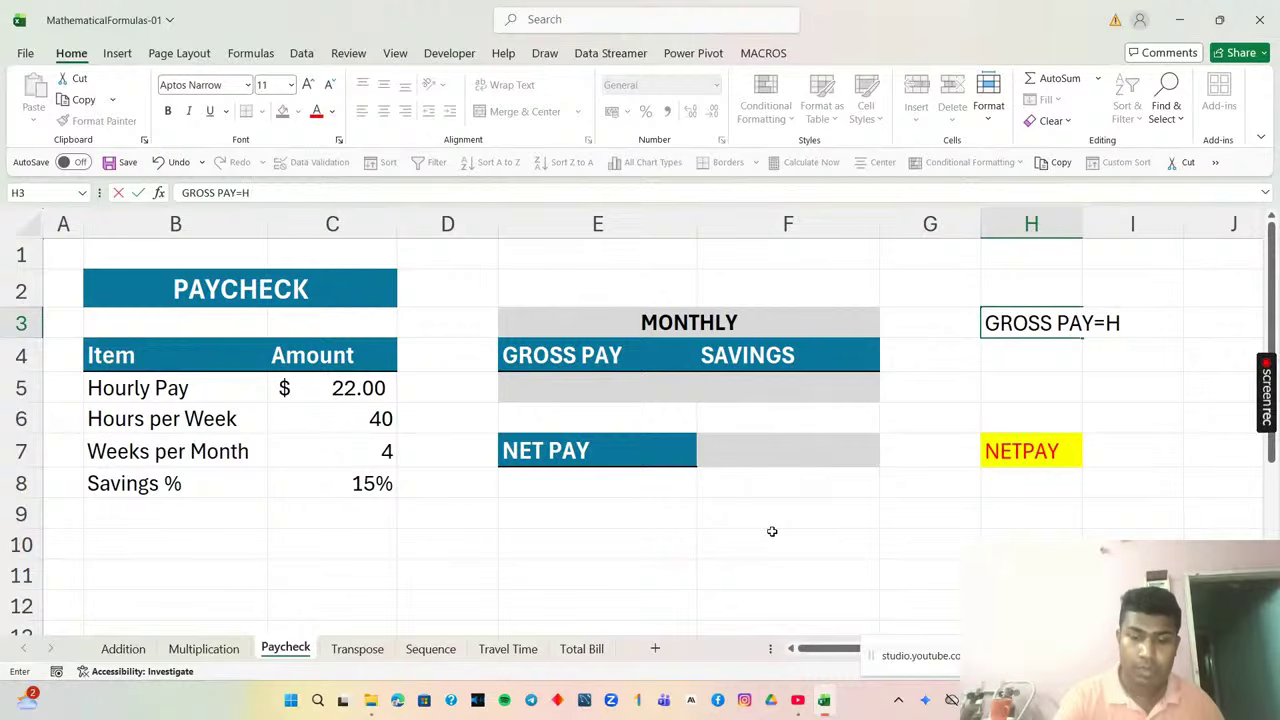
{"action": "type", "text": "OUR"}
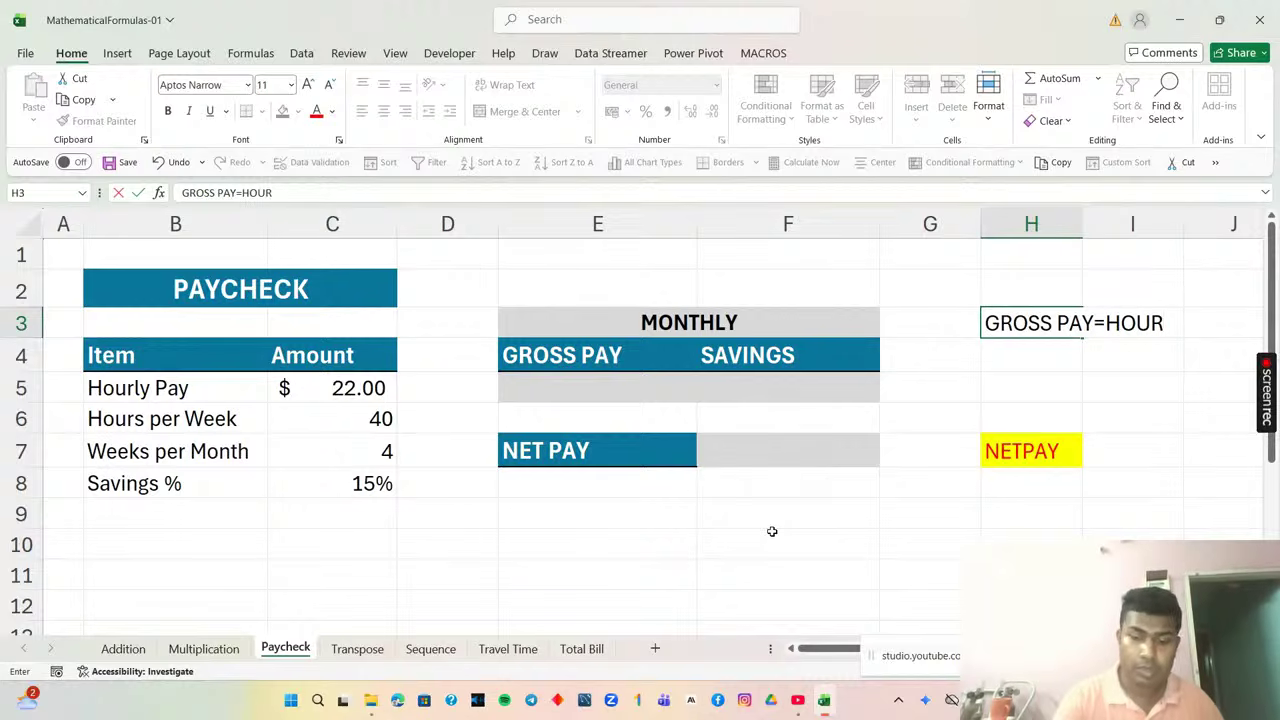
{"action": "type", "text": "LY"}
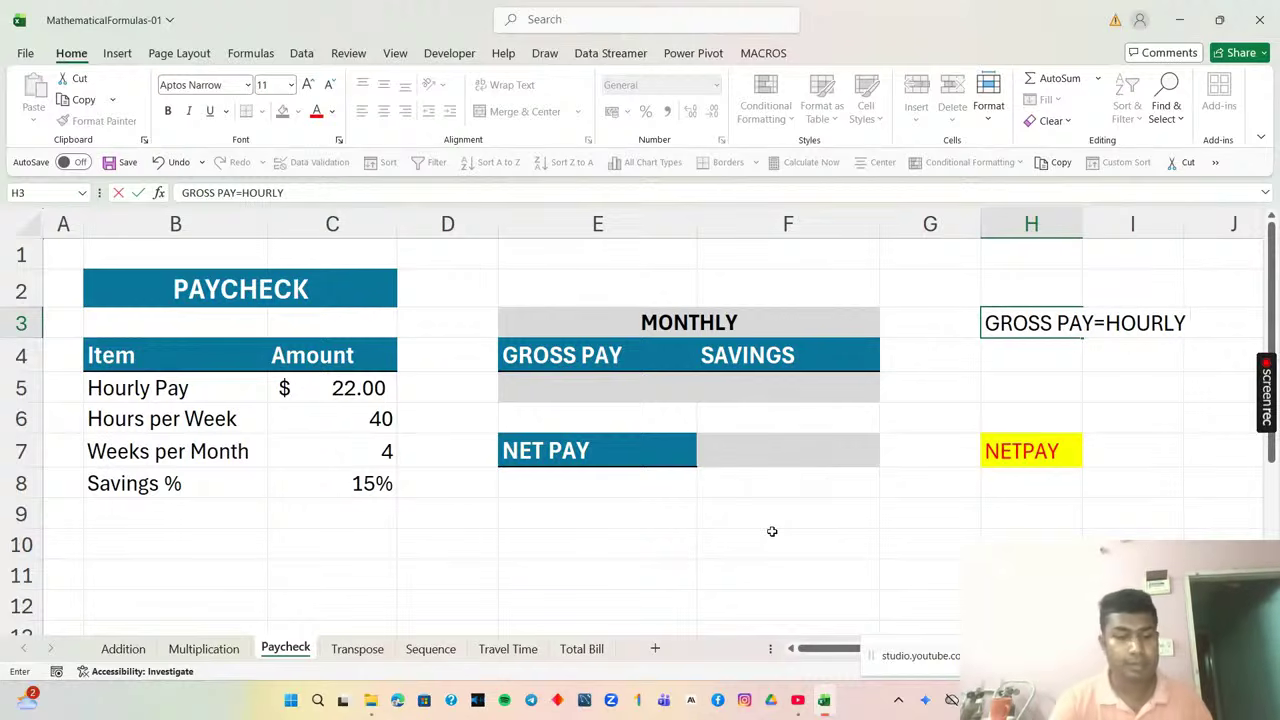
{"action": "type", "text": " PAY"}
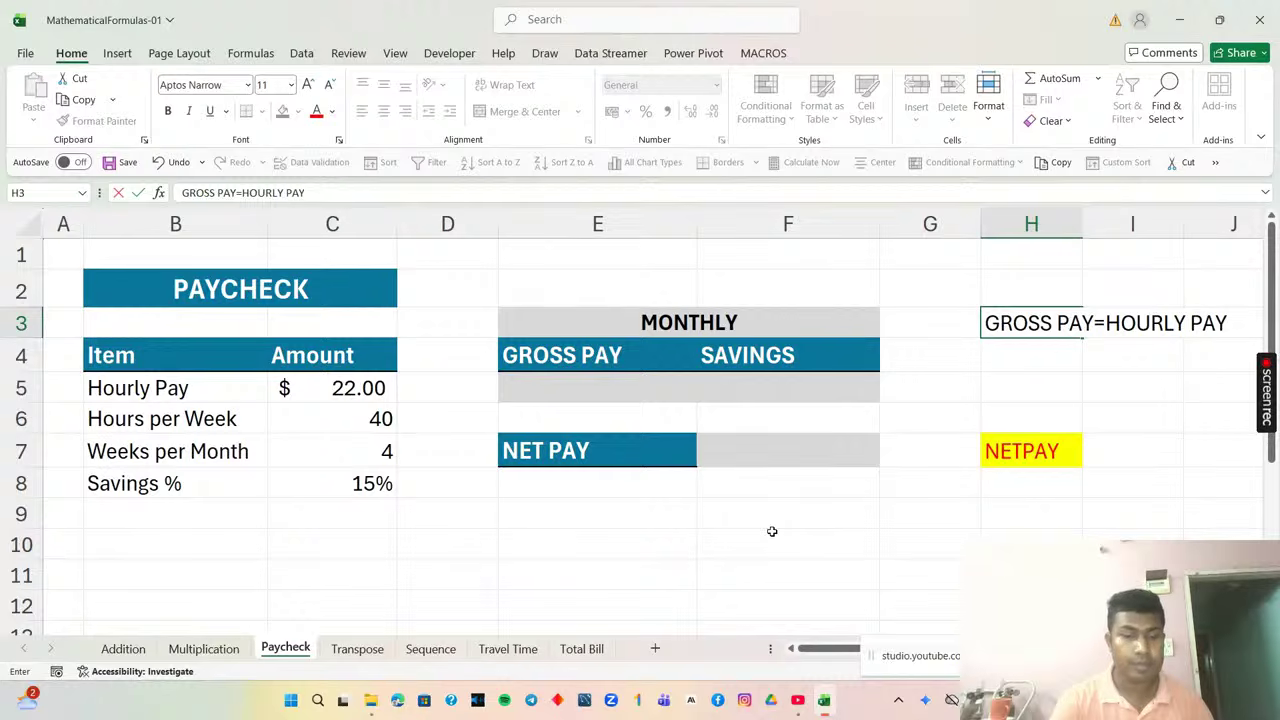
{"action": "type", "text": "*"}
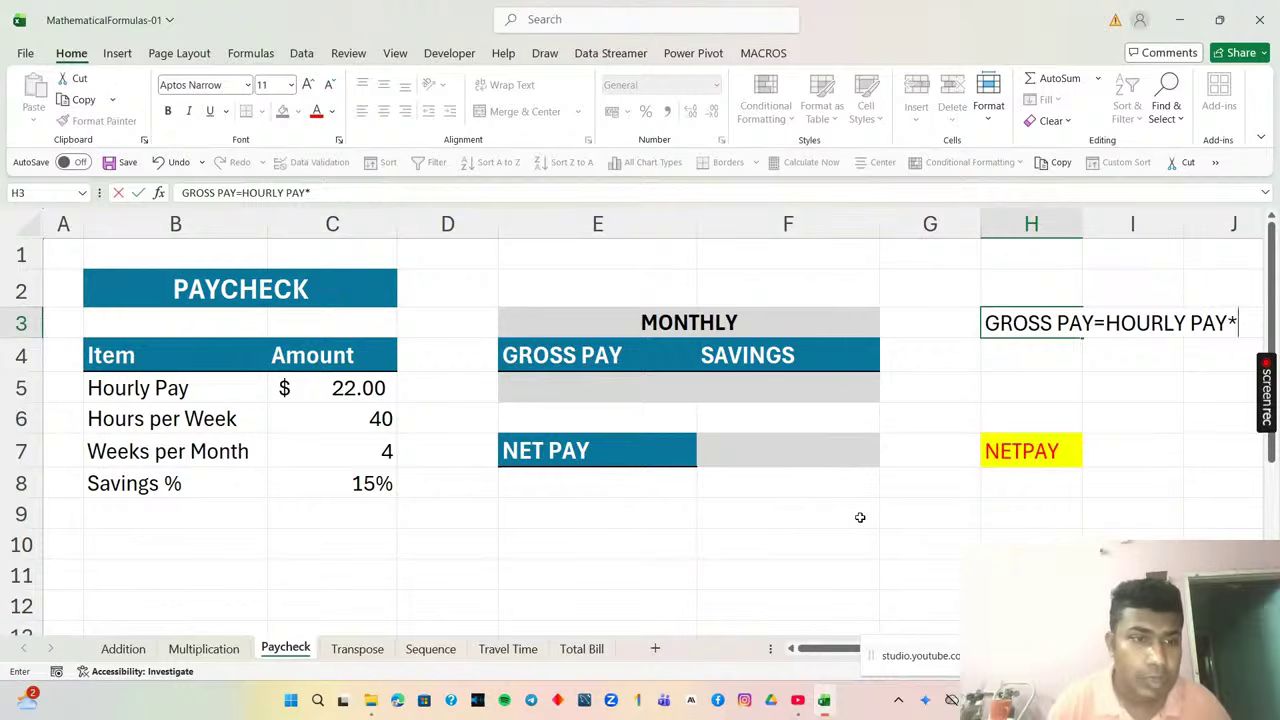
{"action": "type", "text": "H"}
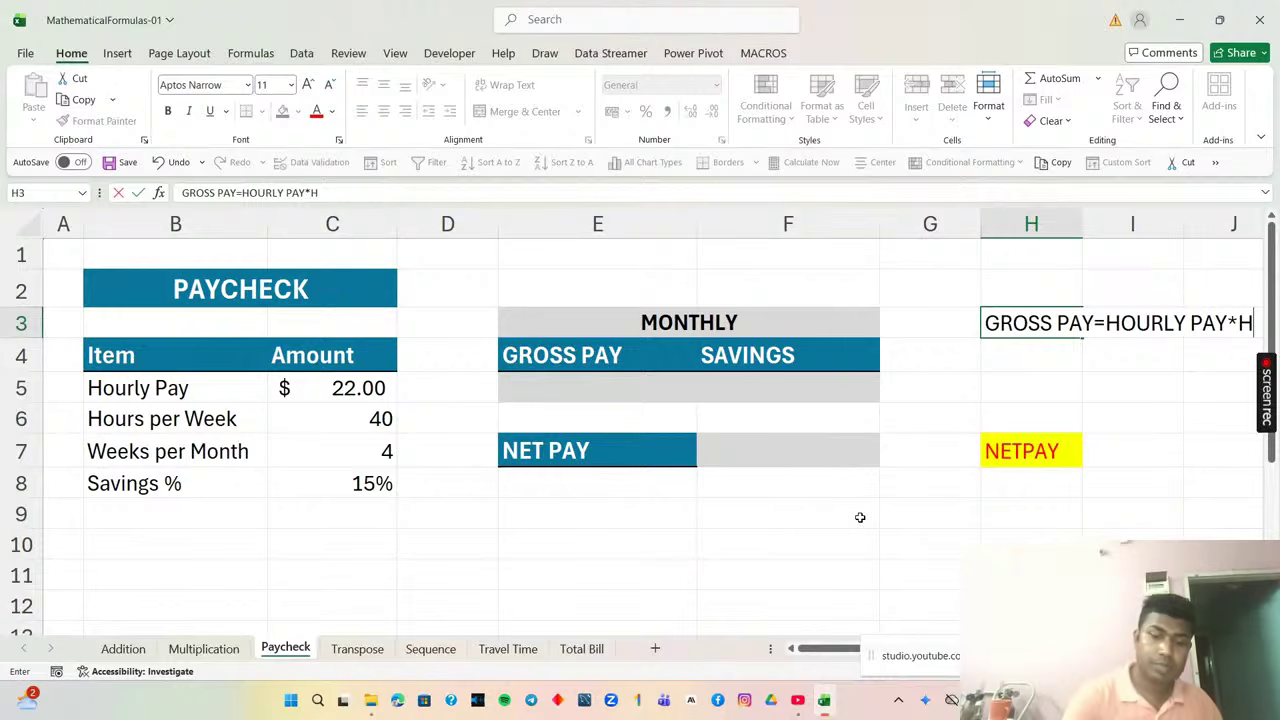
{"action": "type", "text": "OURS"}
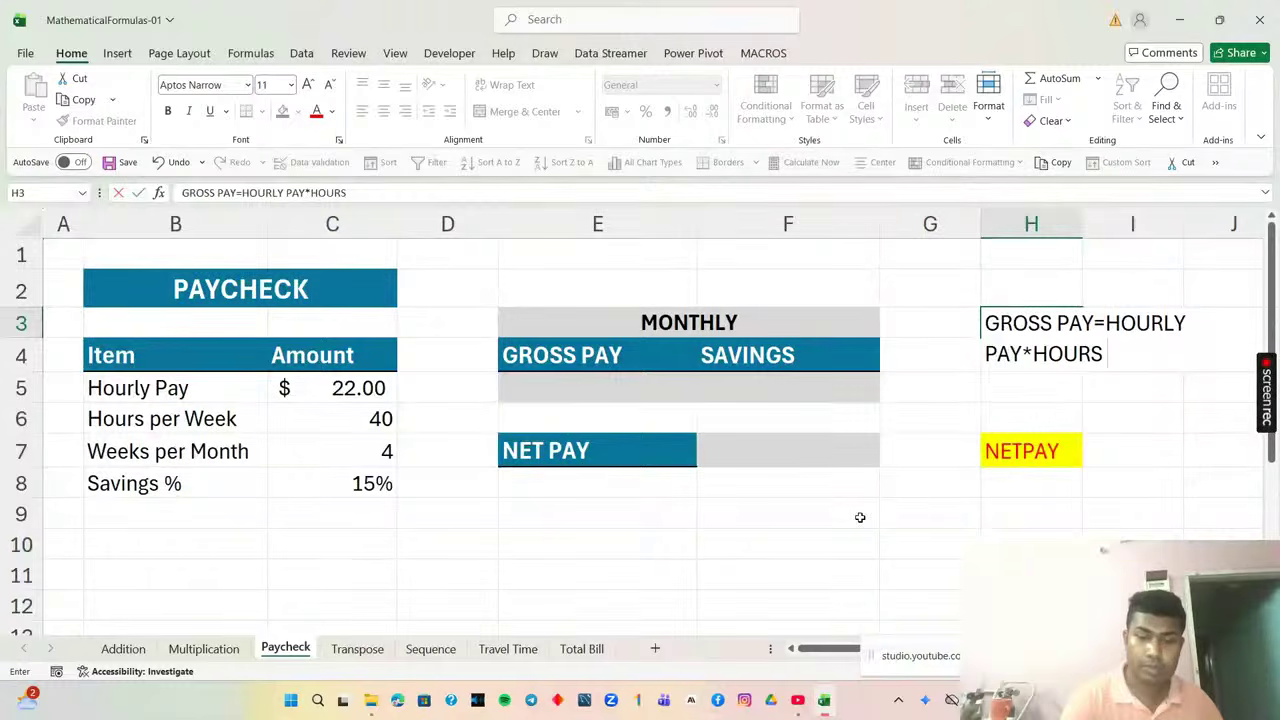
{"action": "type", "text": " PER"}
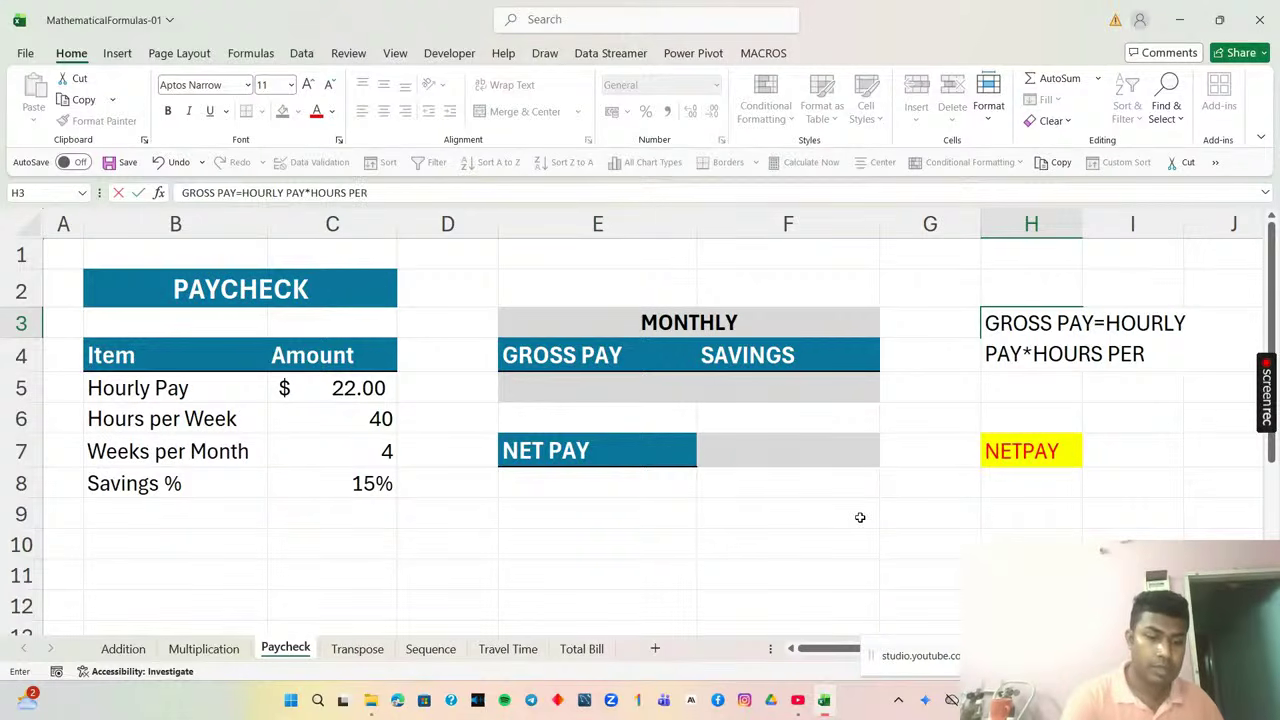
{"action": "type", "text": " WEEK"}
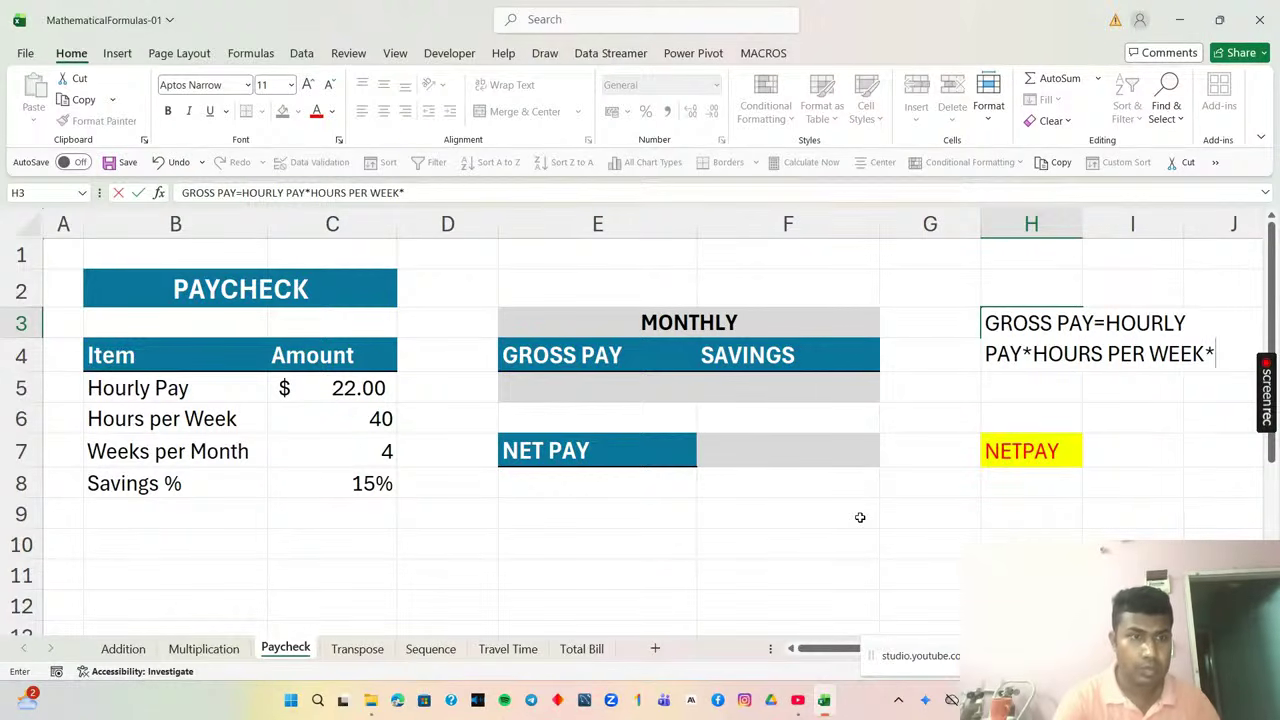
{"action": "type", "text": "*"}
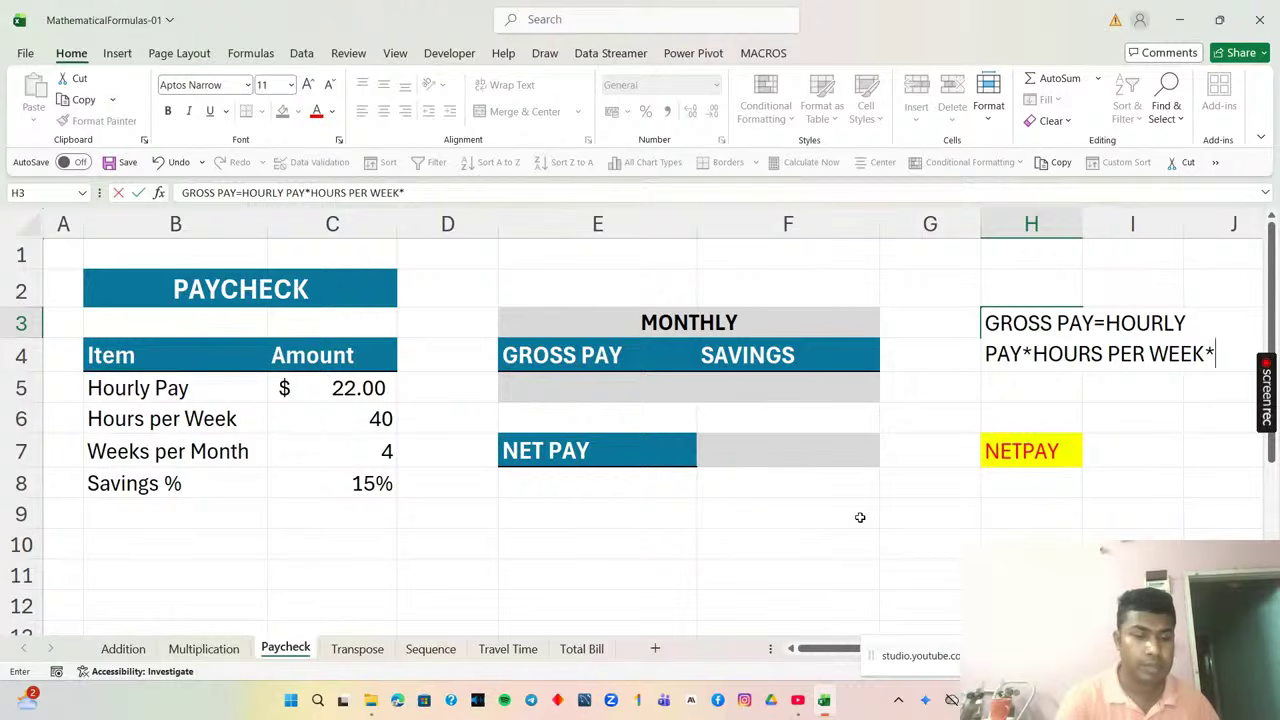
{"action": "type", "text": "WEE"}
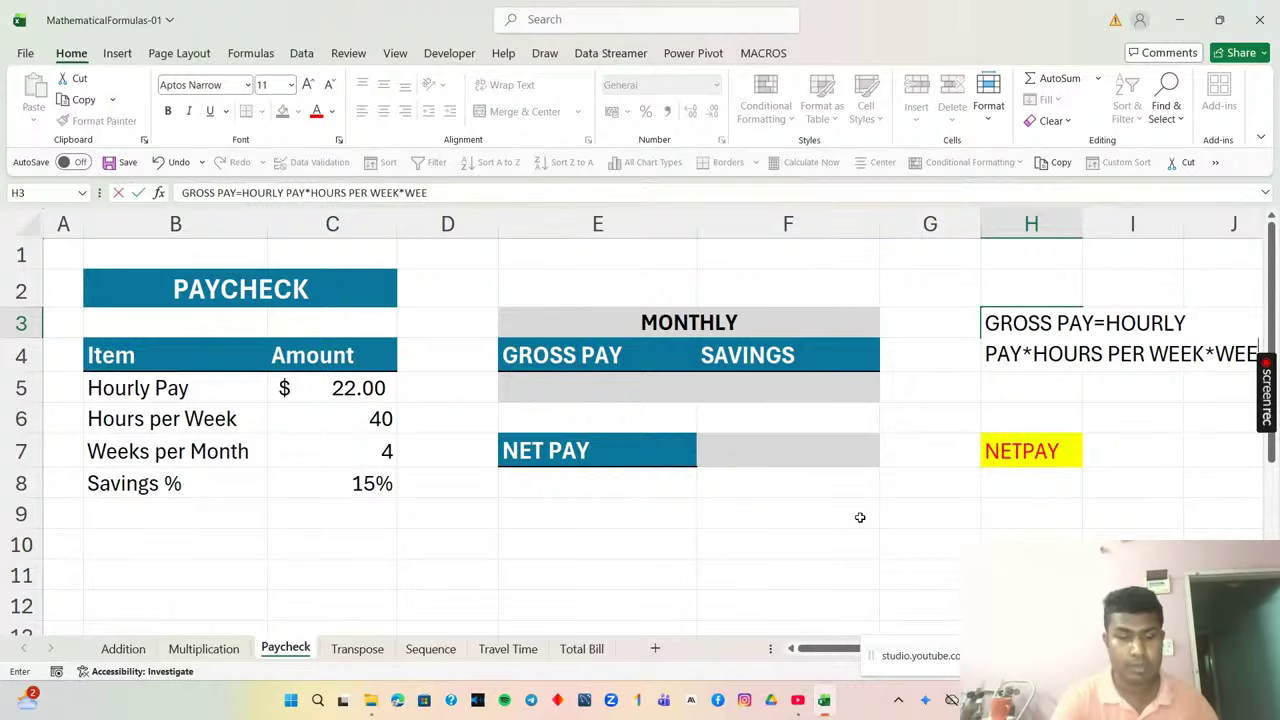
{"action": "type", "text": "KS"}
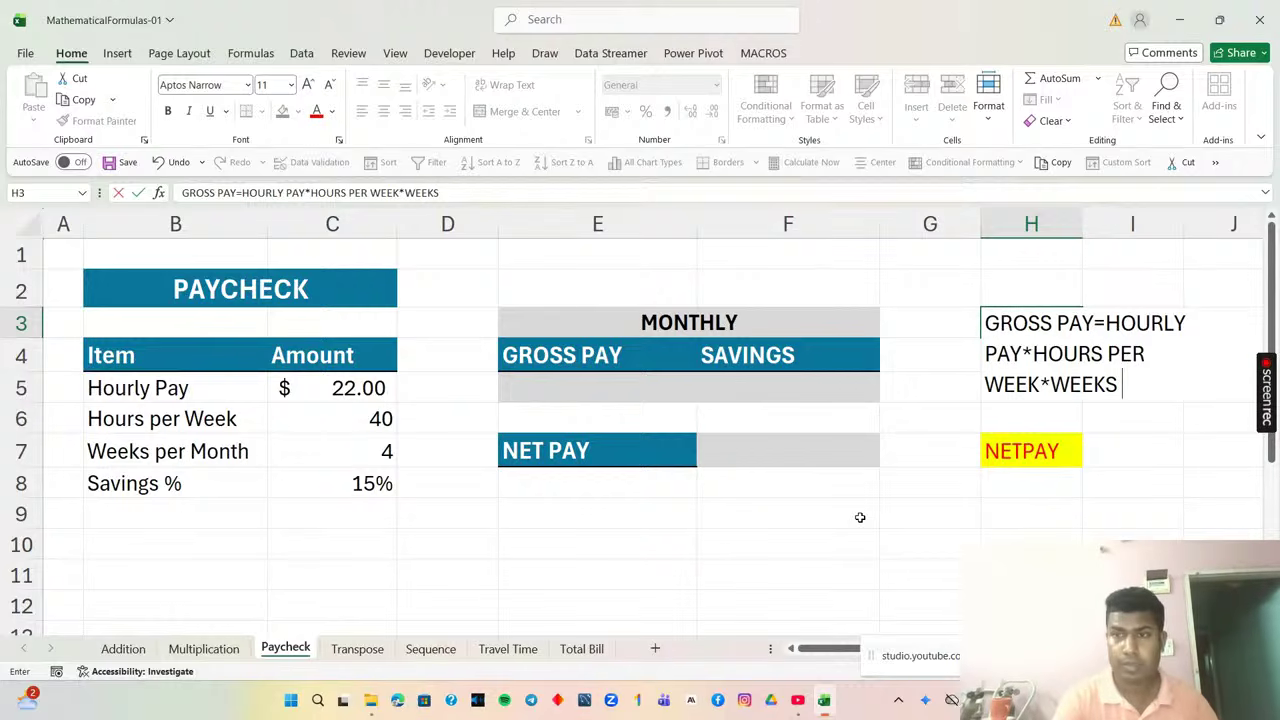
{"action": "type", "text": " PER"}
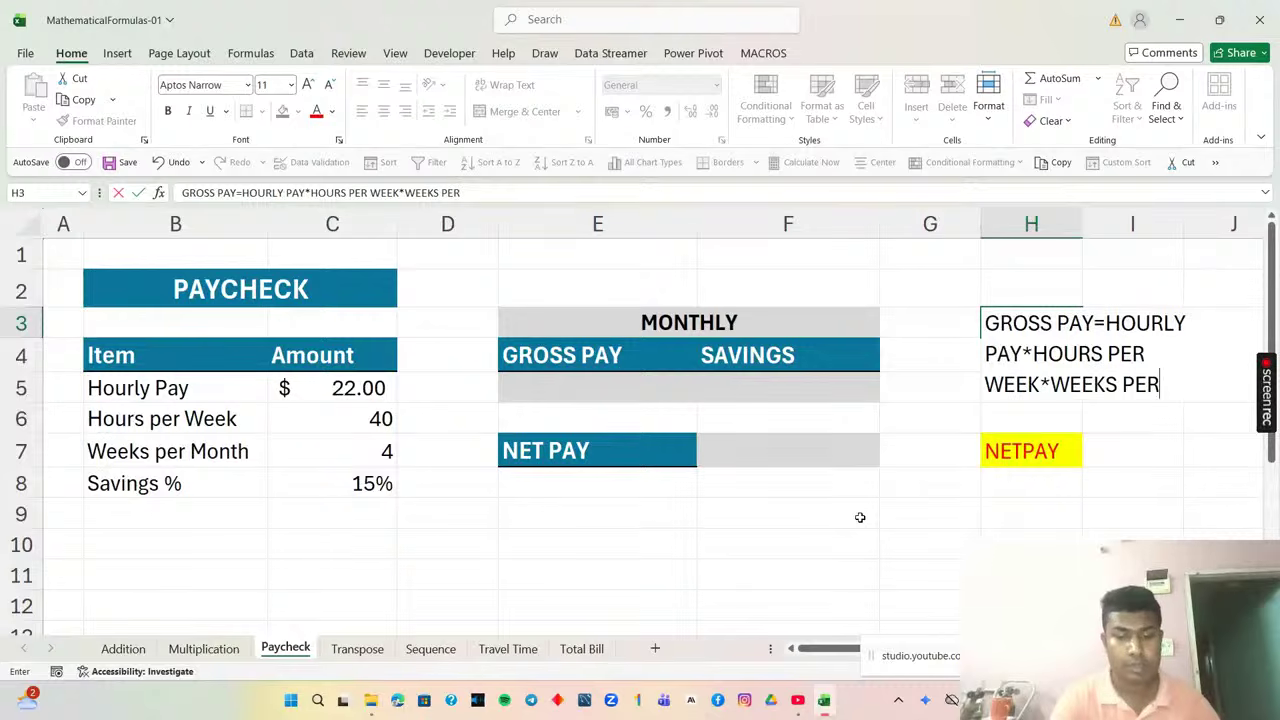
{"action": "type", "text": " MONTH"}
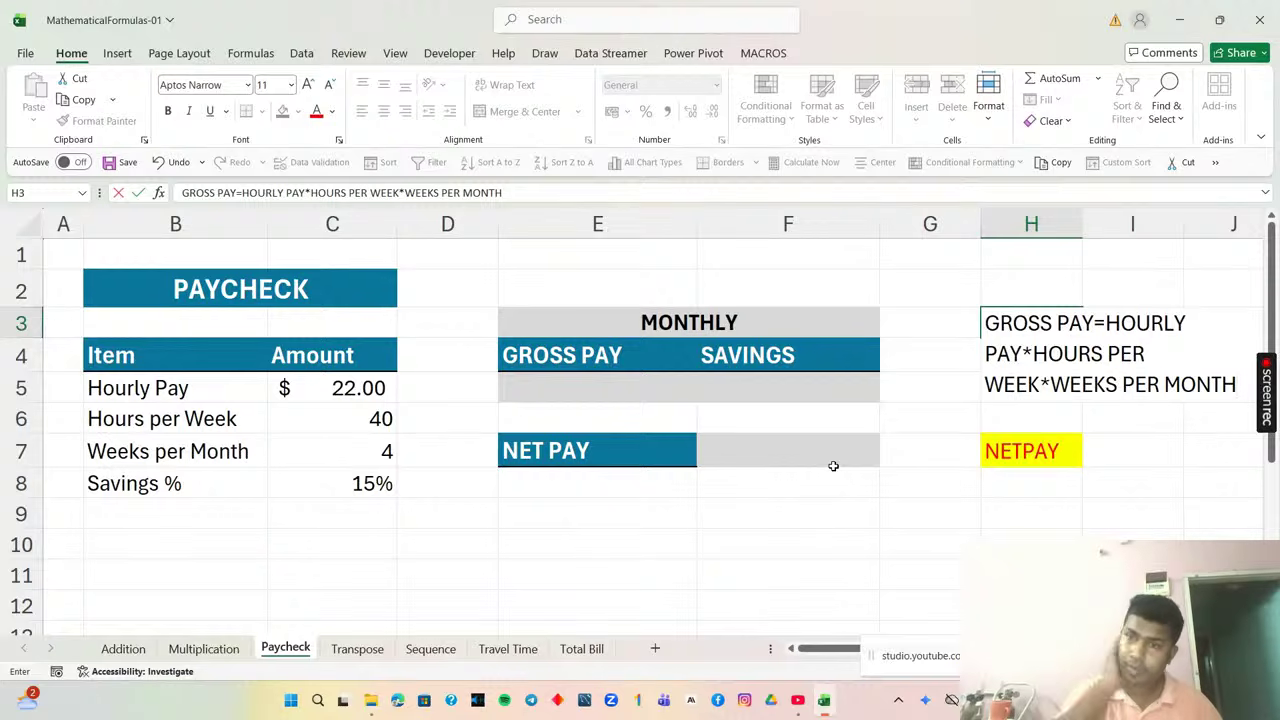
{"action": "left_click", "coordinate": [910, 507]}
Fill cells H3, I3 and J3 behind the gross pay note with yellow.
{"action": "left_click", "coordinate": [1010, 332]}
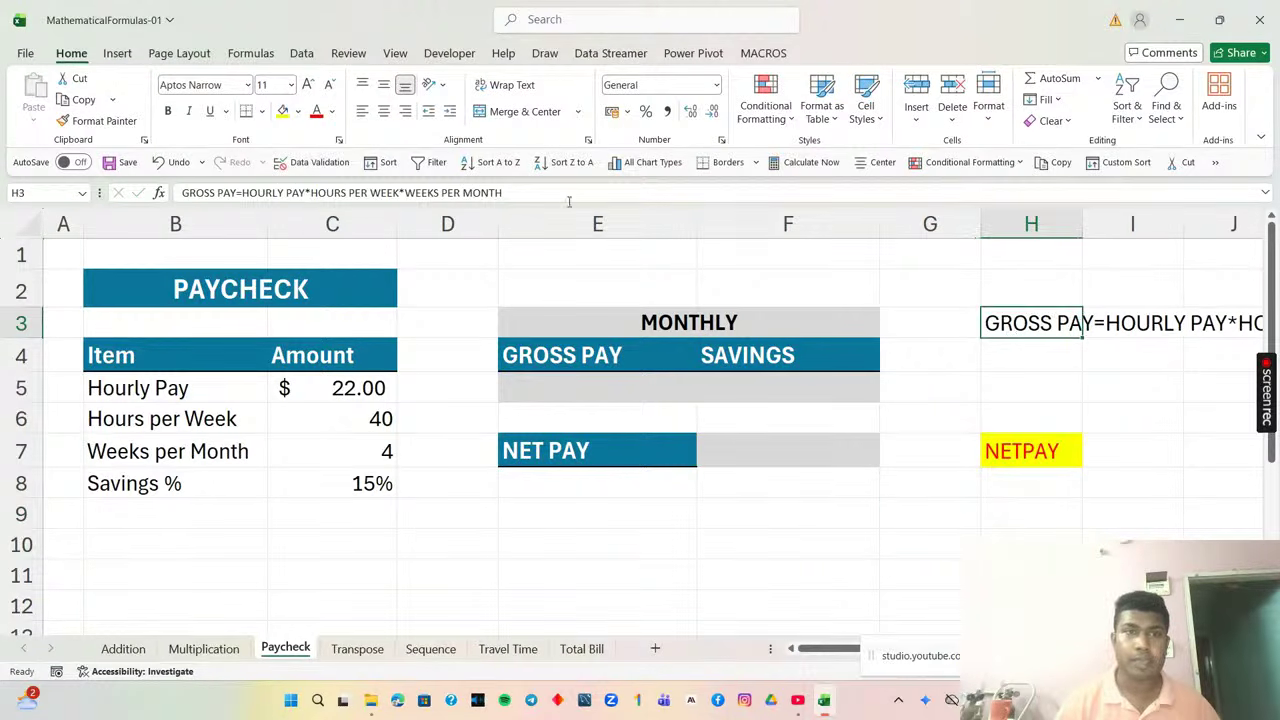
{"action": "left_click", "coordinate": [283, 111]}
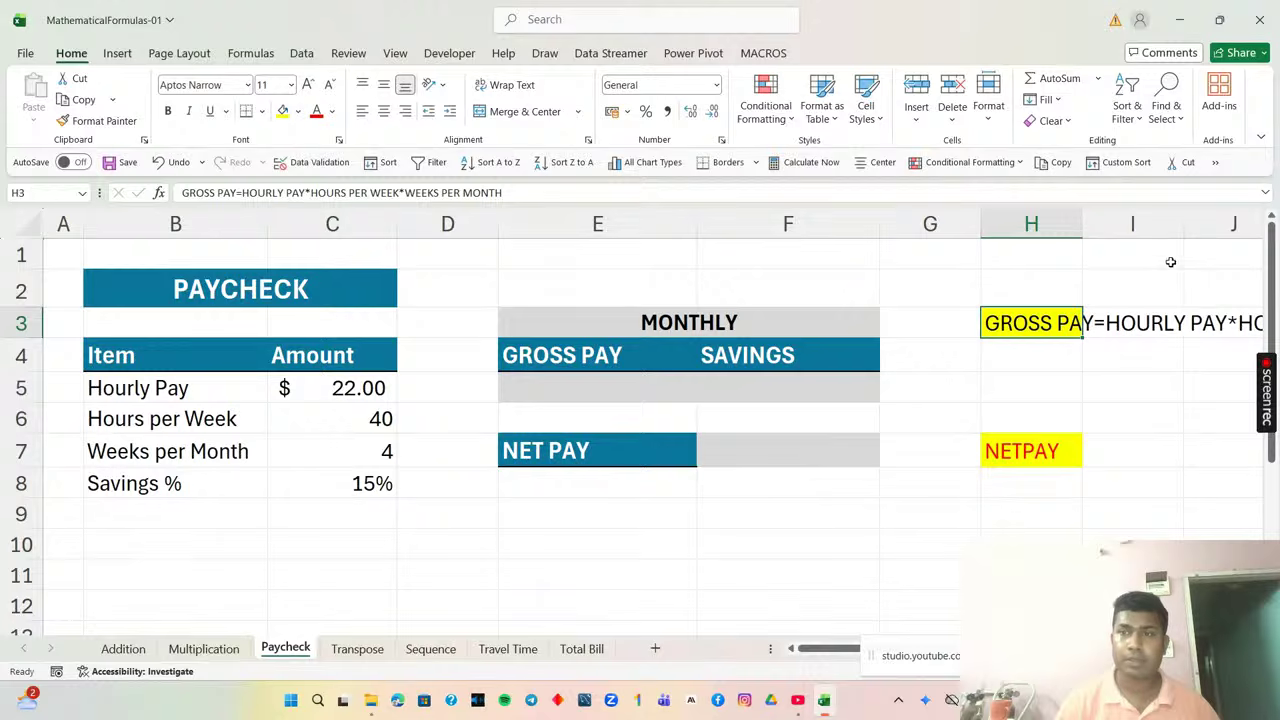
{"action": "left_click", "coordinate": [1162, 318]}
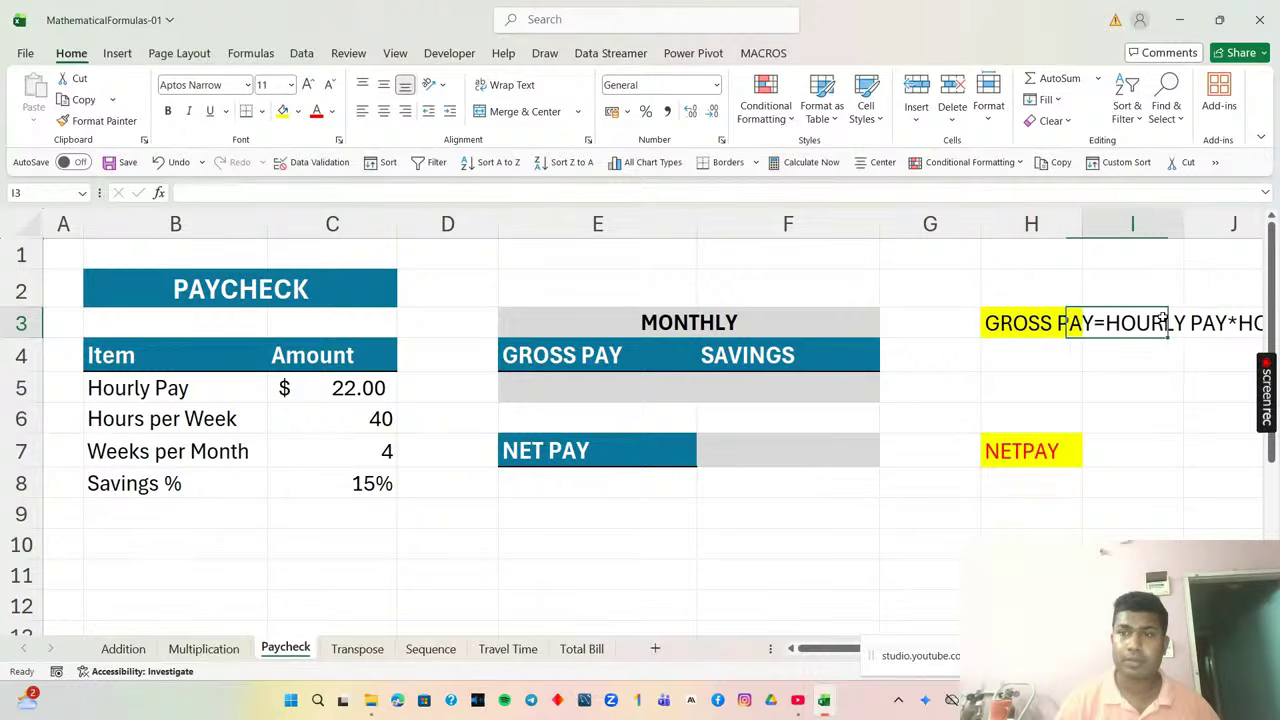
{"action": "left_click", "coordinate": [283, 111]}
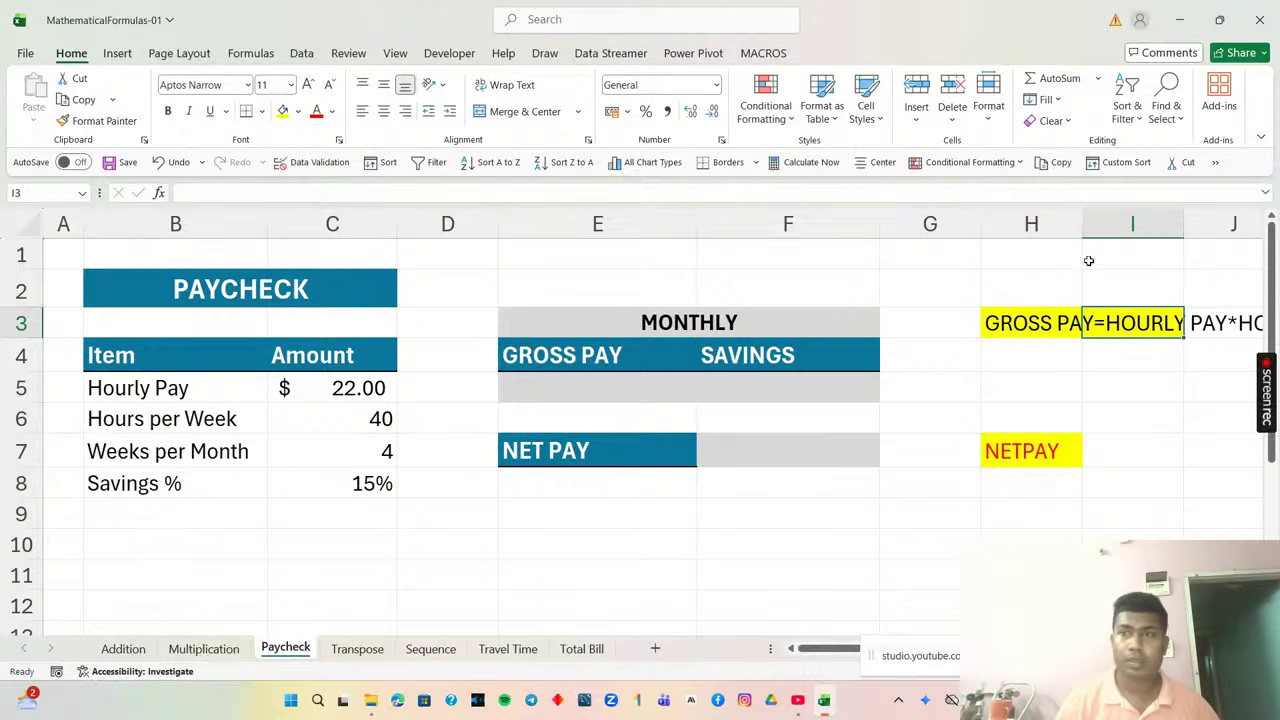
{"action": "left_click", "coordinate": [1254, 325]}
{"action": "scroll", "coordinate": [745, 253], "scroll_direction": "right", "scroll_amount": 5}
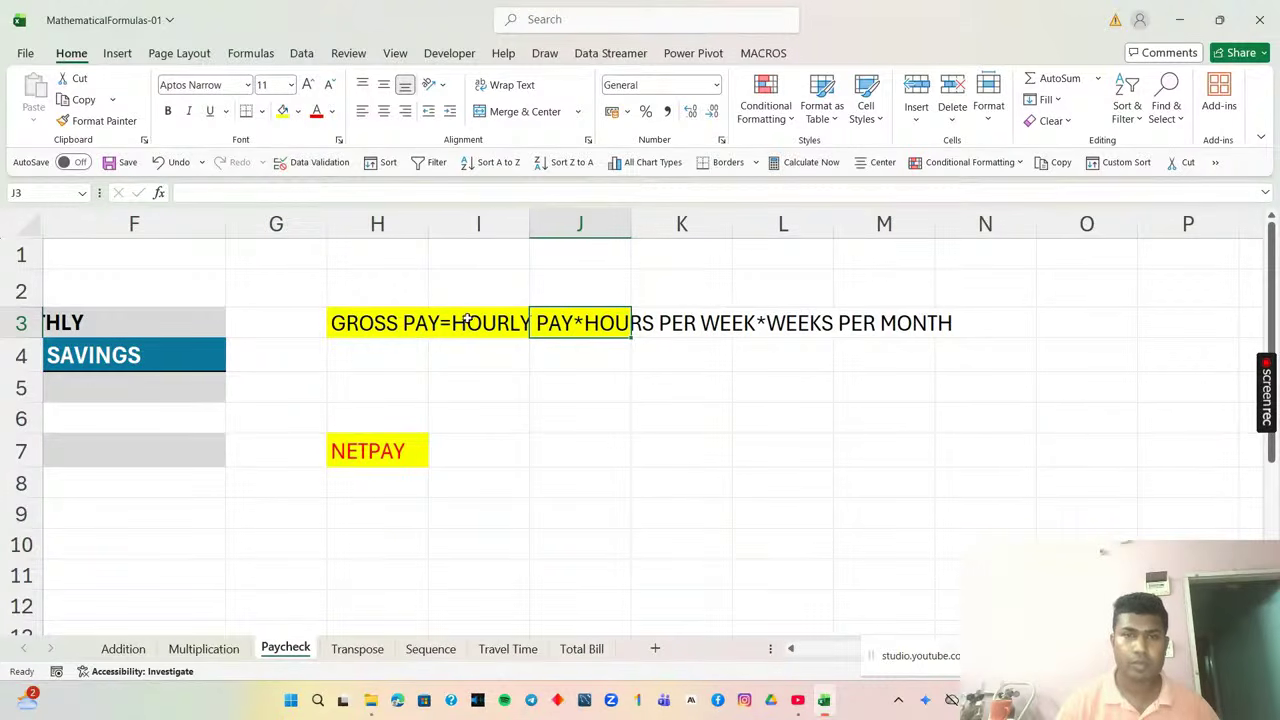
Merge and center the range H3:M5 and wrap the gross pay note's text inside it.
{"action": "left_click_drag", "start_coordinate": [350, 322], "coordinate": [891, 383]}
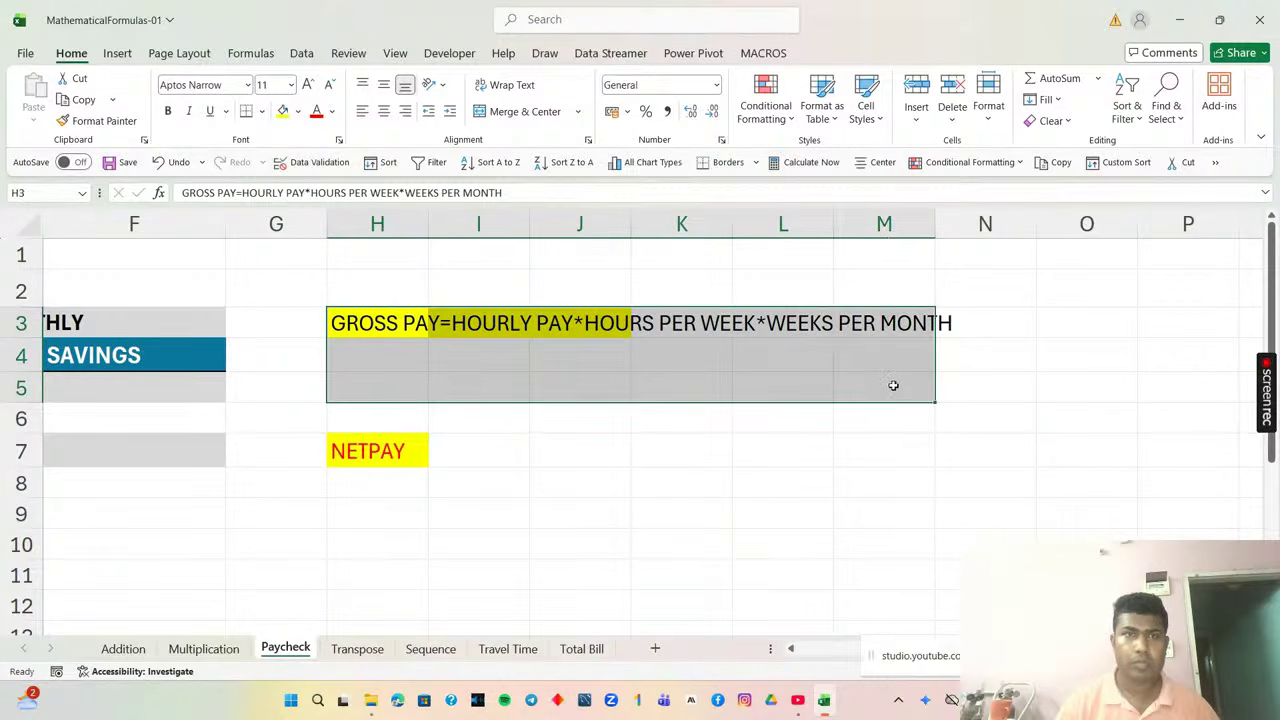
{"action": "left_click", "coordinate": [530, 112]}
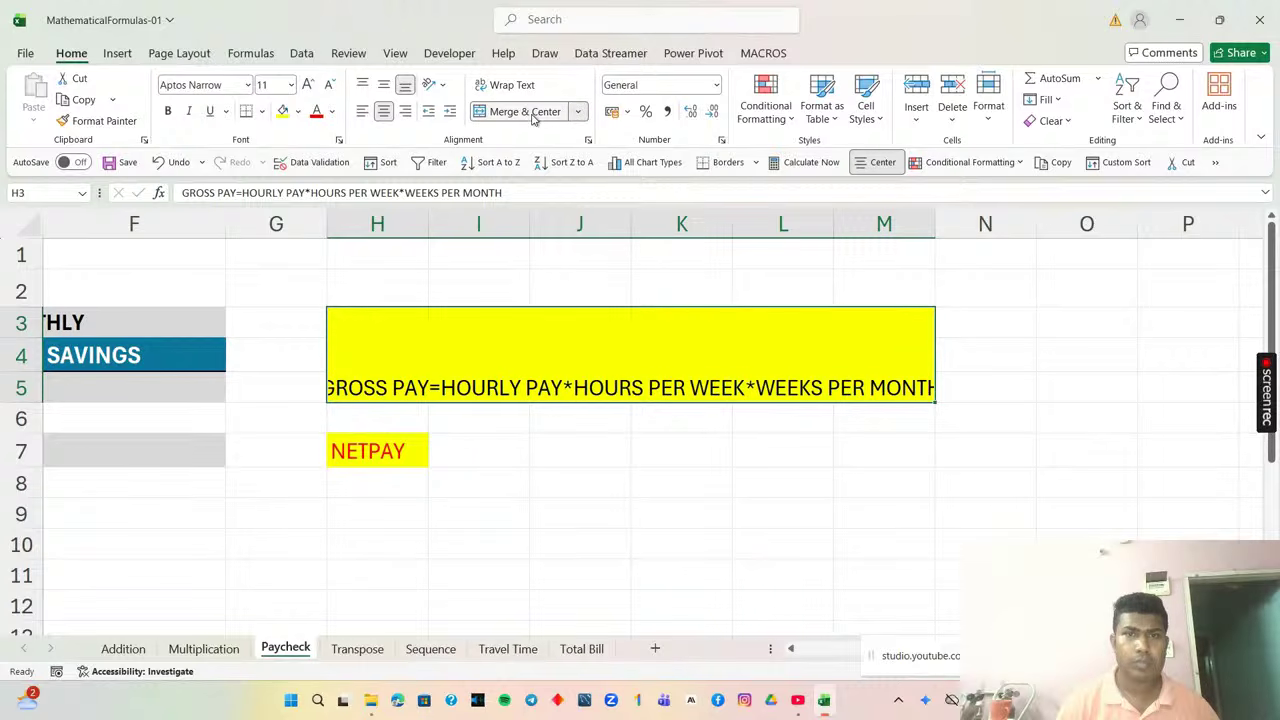
{"action": "left_click", "coordinate": [511, 85]}
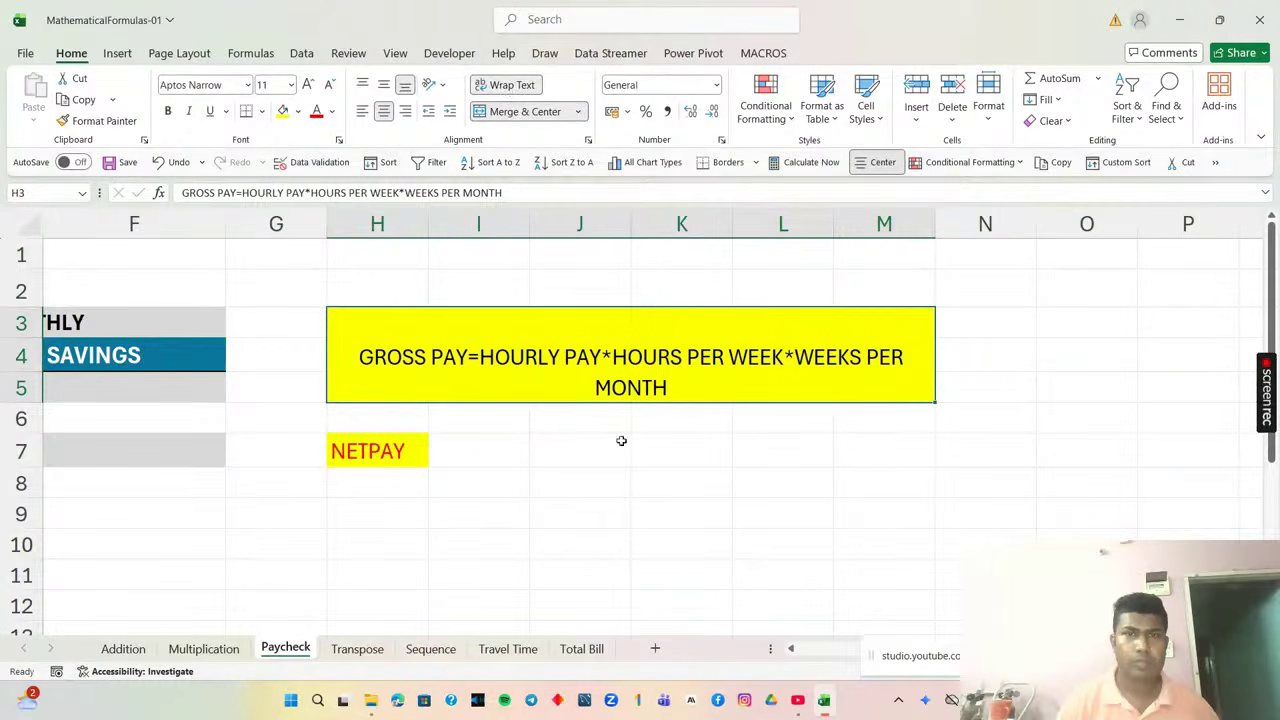
{"action": "left_click", "coordinate": [624, 508]}
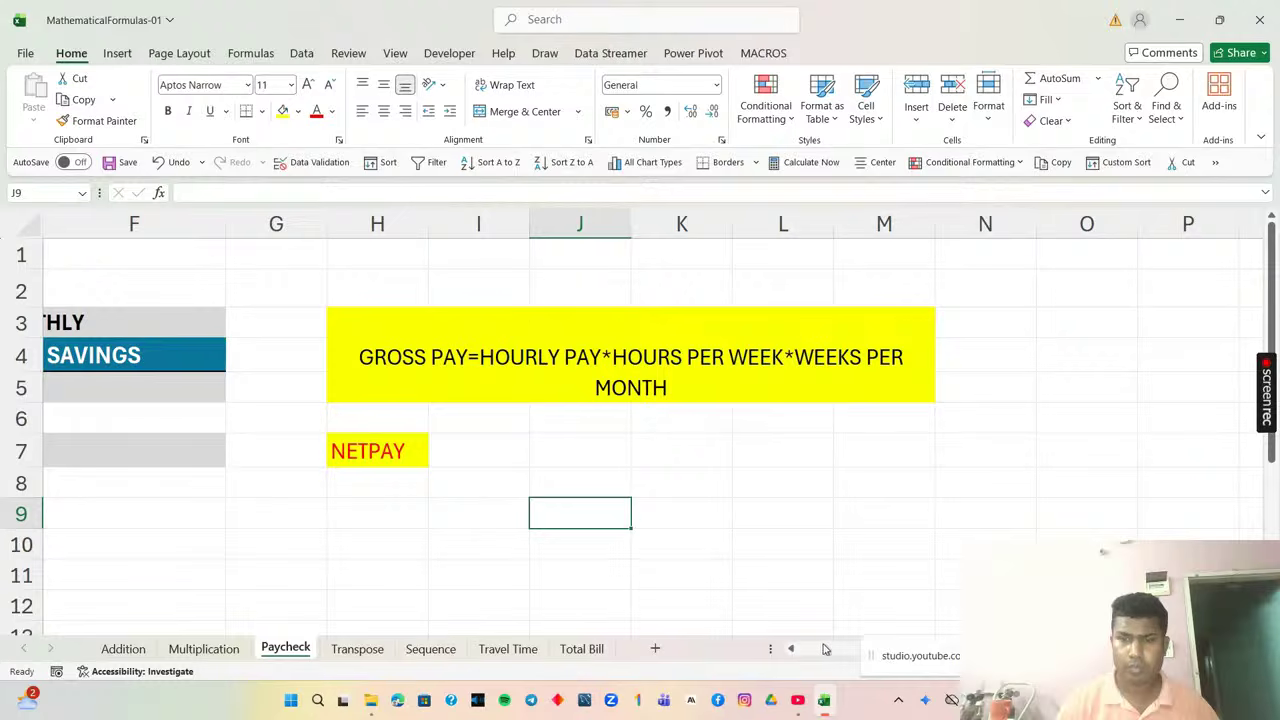
Calculate the monthly gross pay in cell E5 with the formula =C5*C6*C7.
{"action": "left_click", "coordinate": [790, 649]}
{"action": "left_click", "coordinate": [790, 649]}
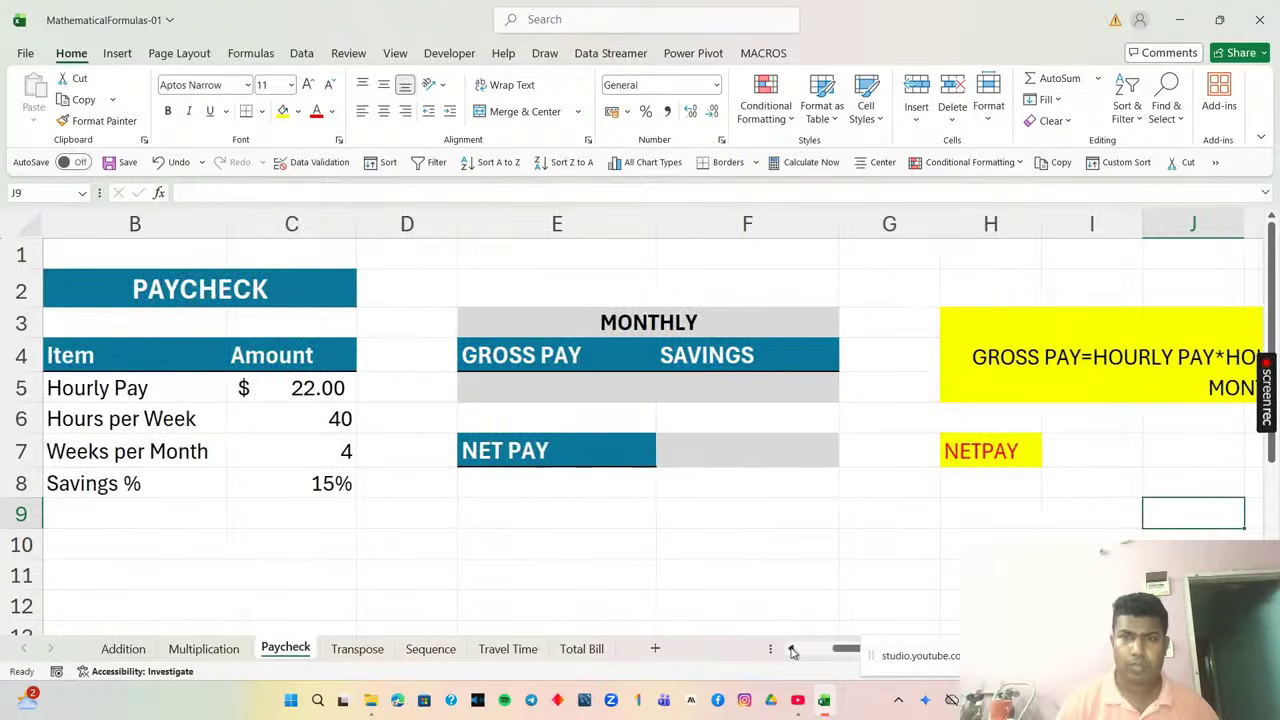
{"action": "left_click", "coordinate": [790, 649]}
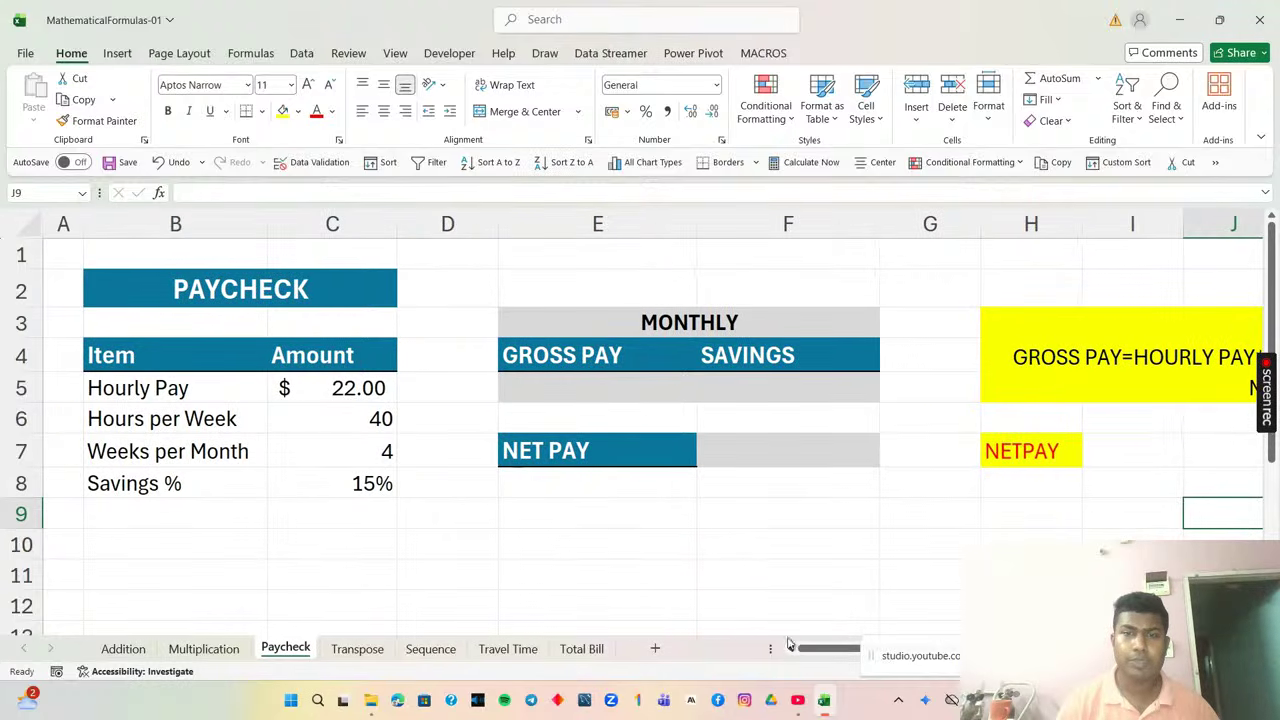
{"action": "left_click", "coordinate": [593, 381]}
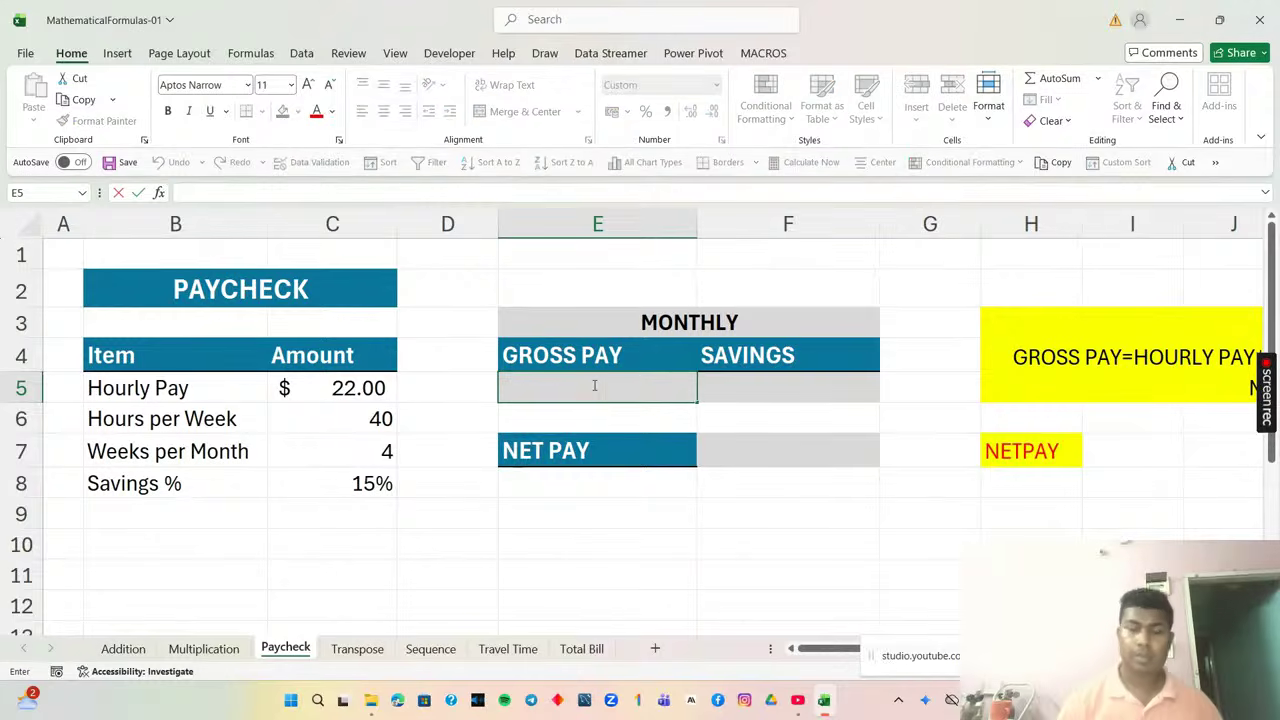
{"action": "type", "text": "="}
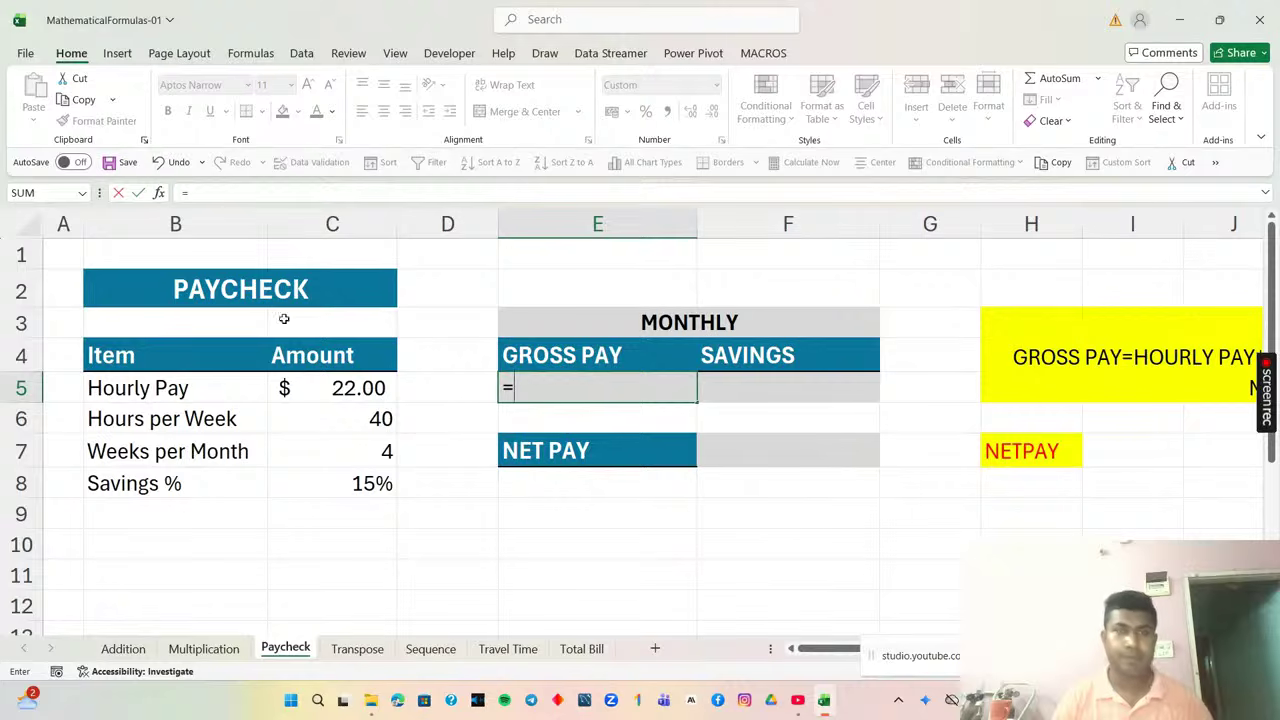
{"action": "left_click", "coordinate": [322, 392]}
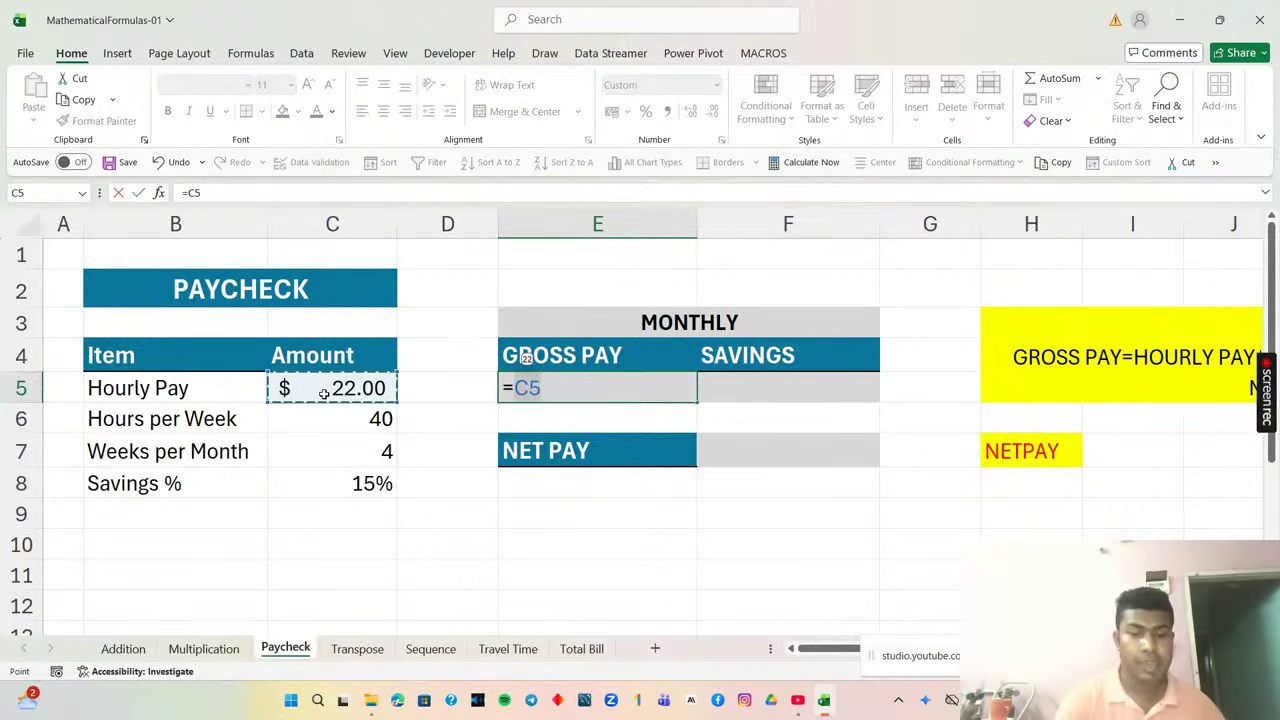
{"action": "type", "text": "*"}
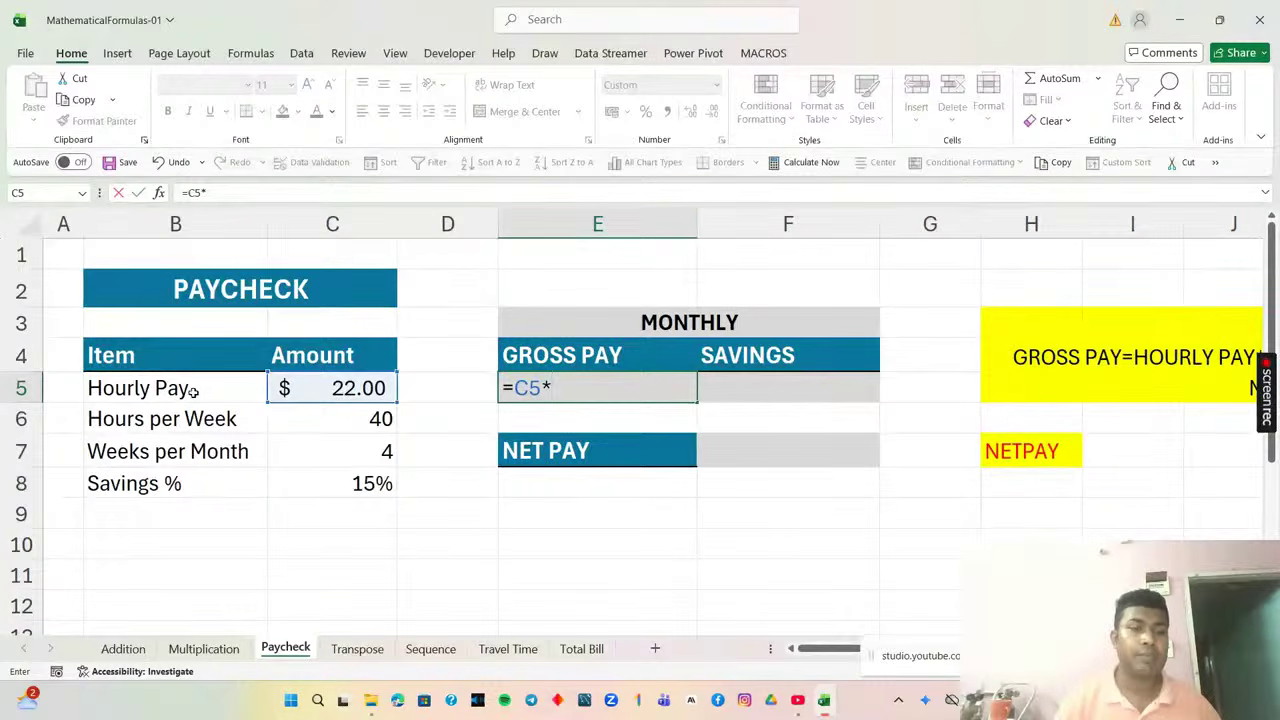
{"action": "left_click", "coordinate": [303, 425]}
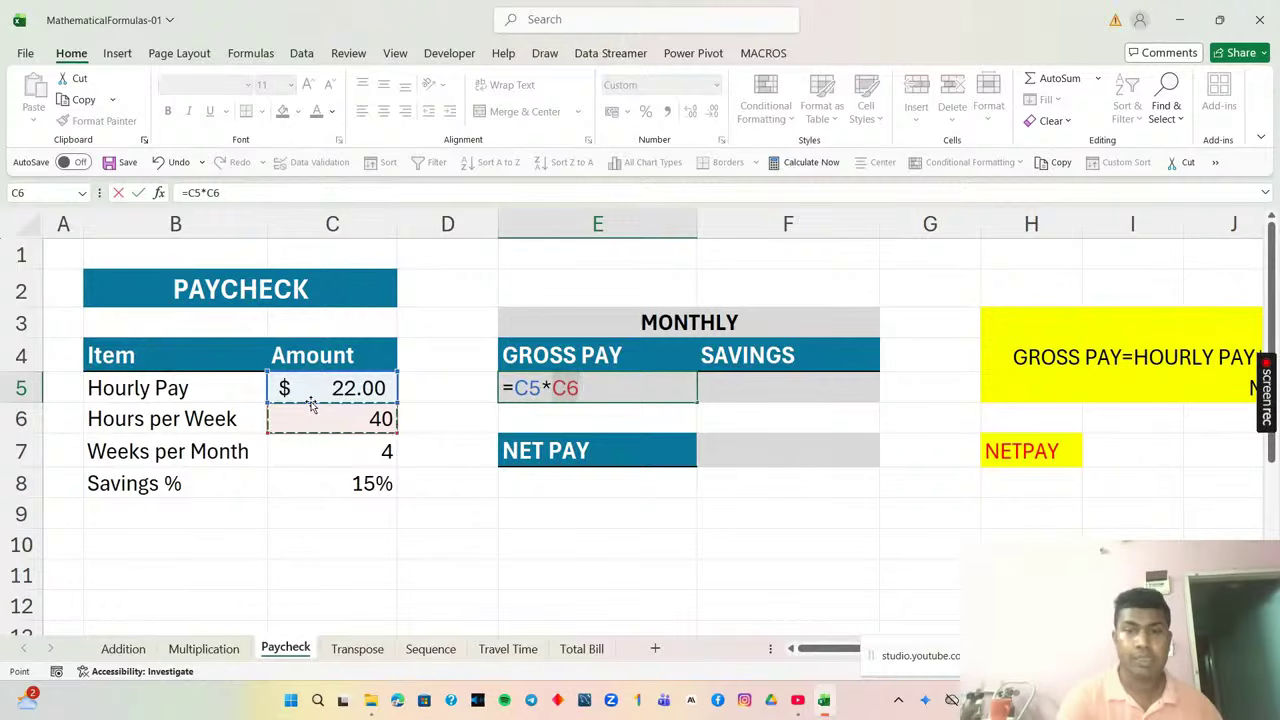
{"action": "type", "text": "*"}
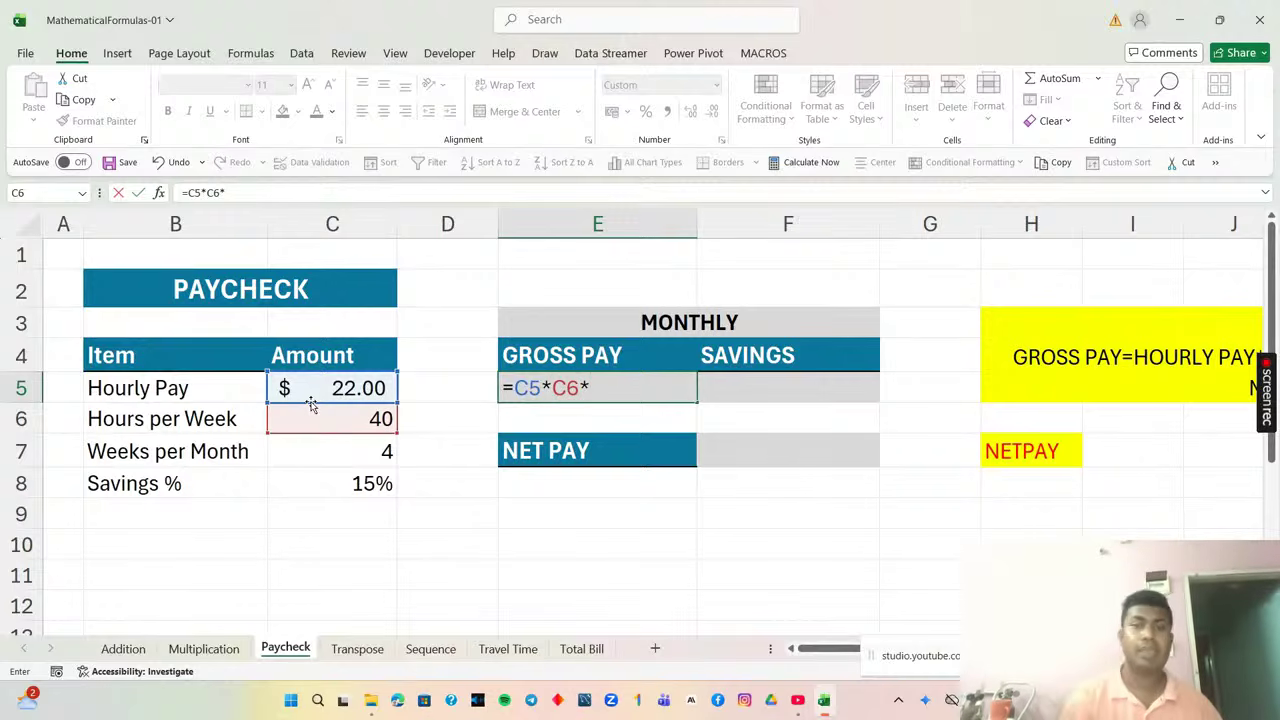
{"action": "left_click", "coordinate": [324, 448]}
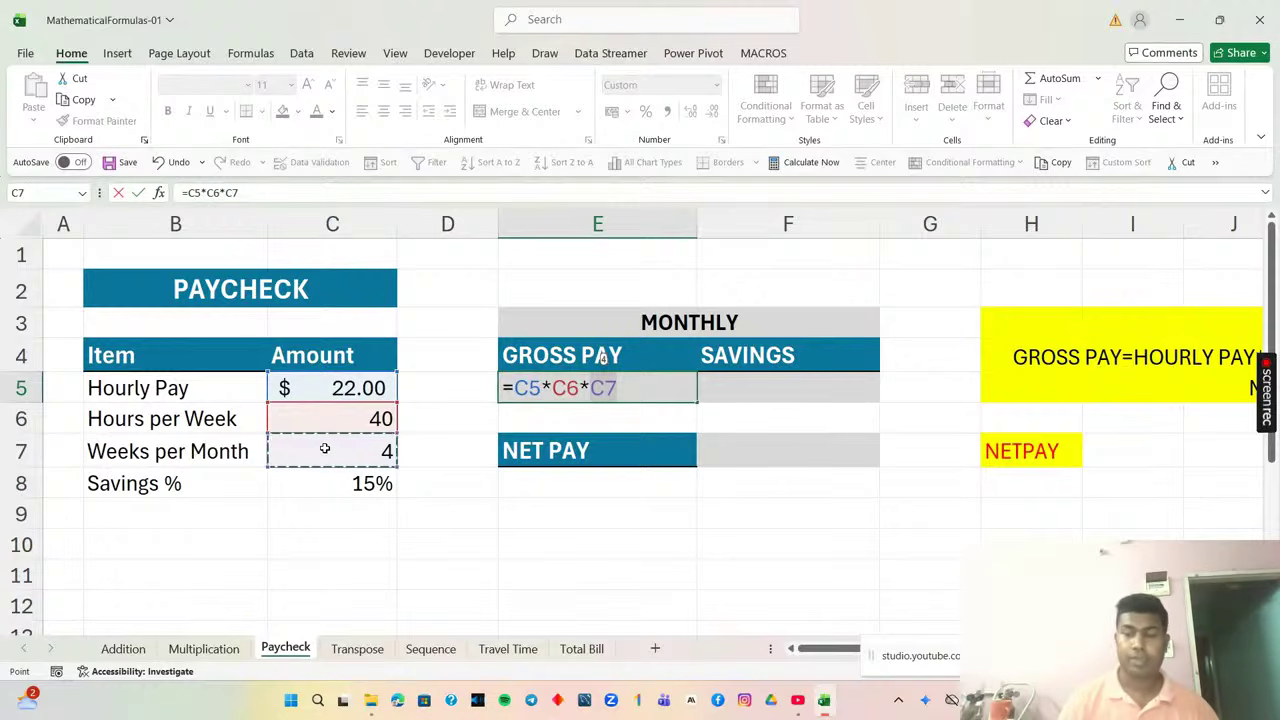
{"action": "key", "text": "Return"}
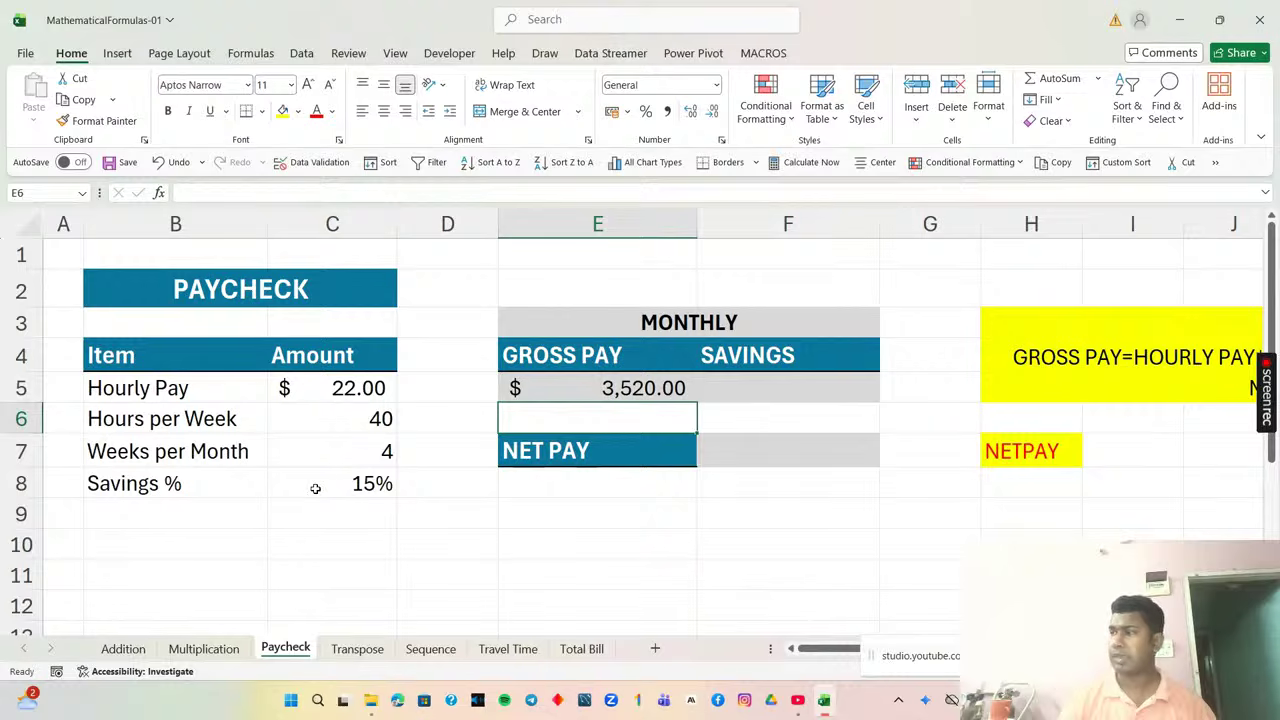
Enter the note "SAVINGS= GROSS PAY * 15%" in cell C11 below the paycheck table.
{"action": "left_click", "coordinate": [348, 570]}
{"action": "double_click", "coordinate": [349, 571]}
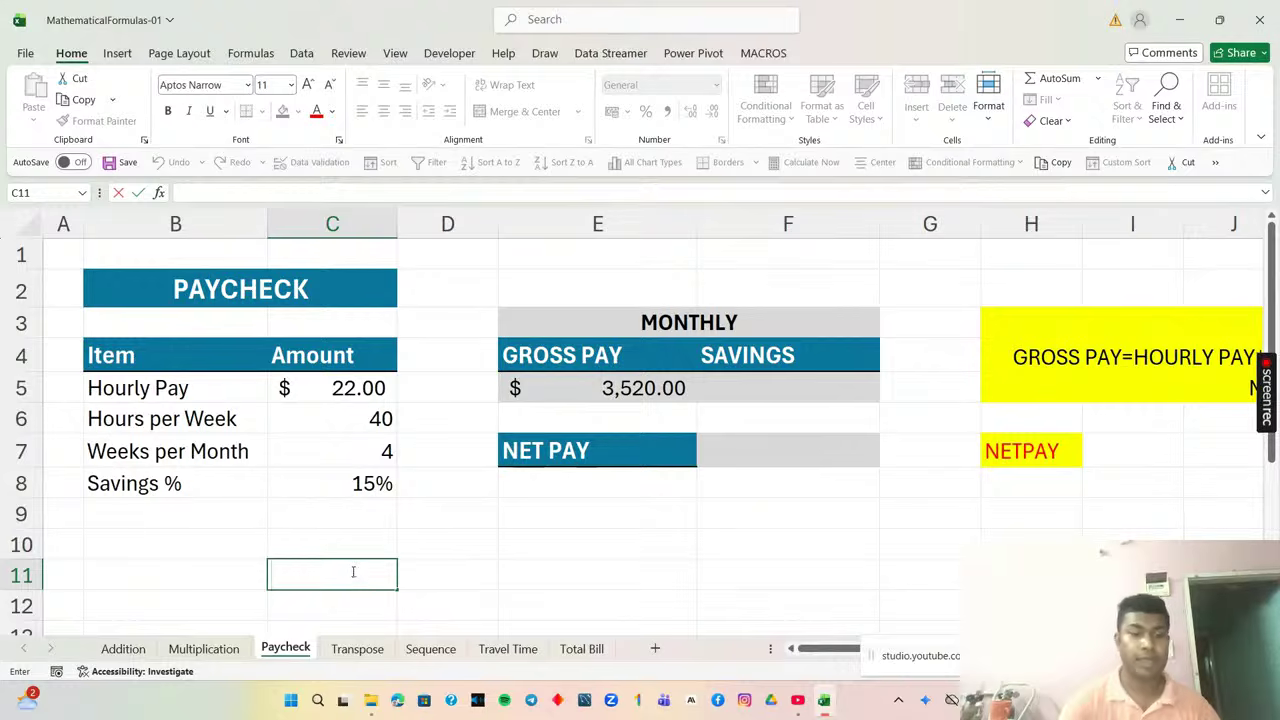
{"action": "type", "text": "SAV"}
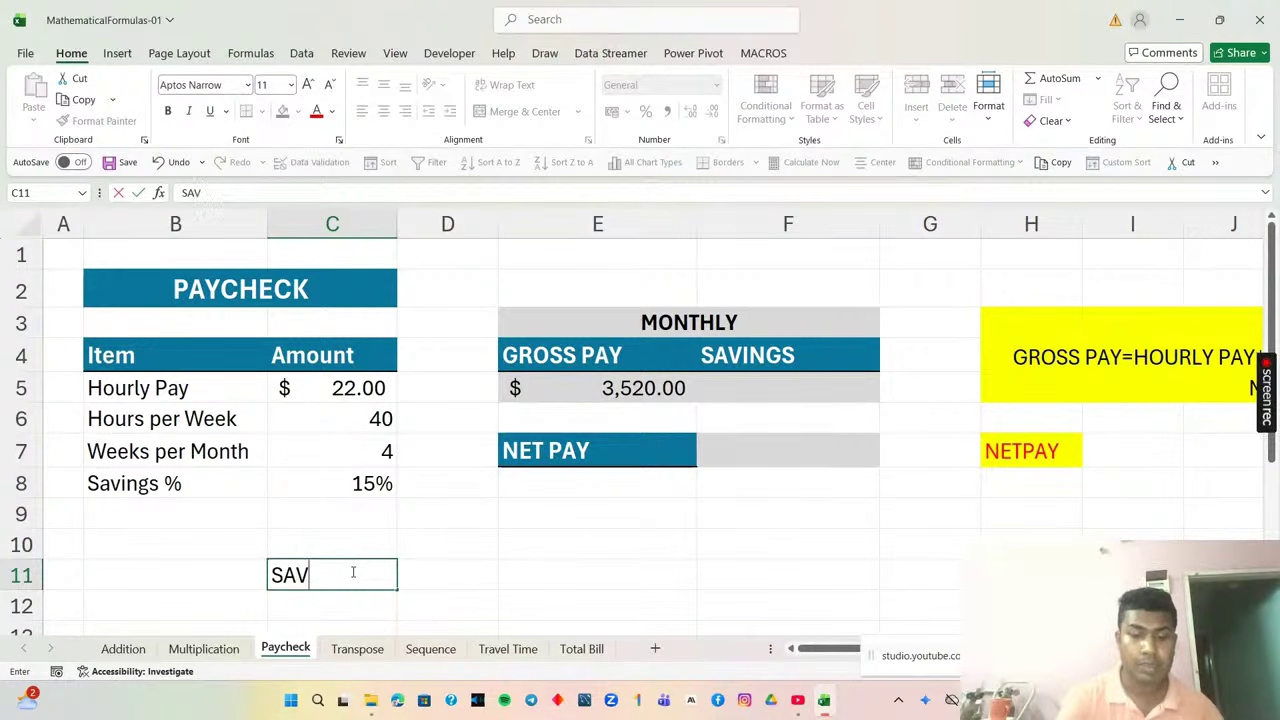
{"action": "type", "text": "INGS="}
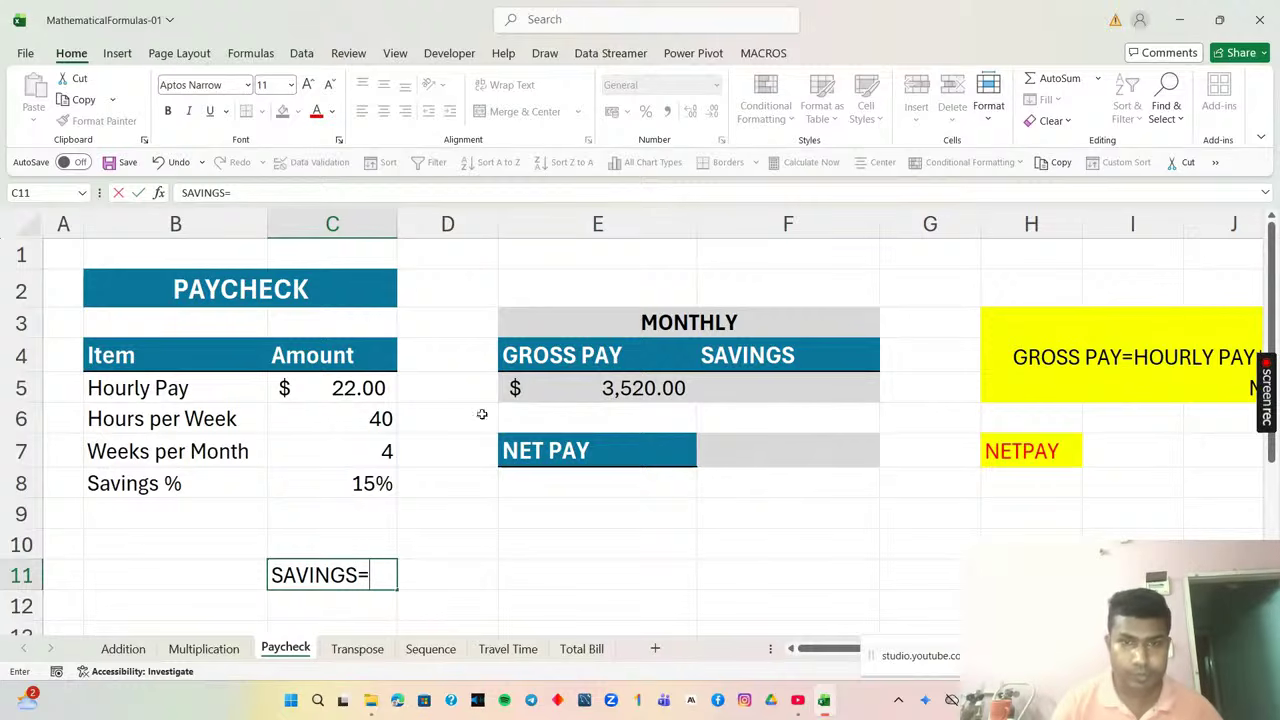
{"action": "left_click", "coordinate": [551, 393]}
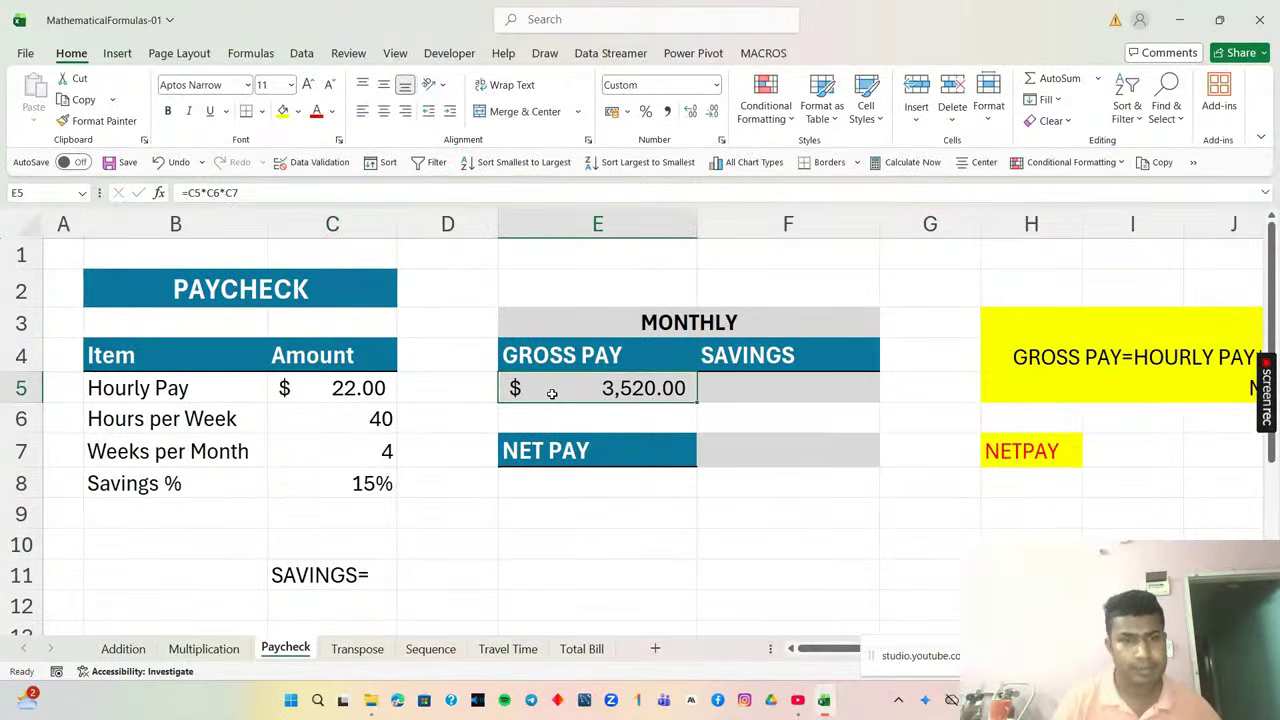
{"action": "double_click", "coordinate": [367, 578]}
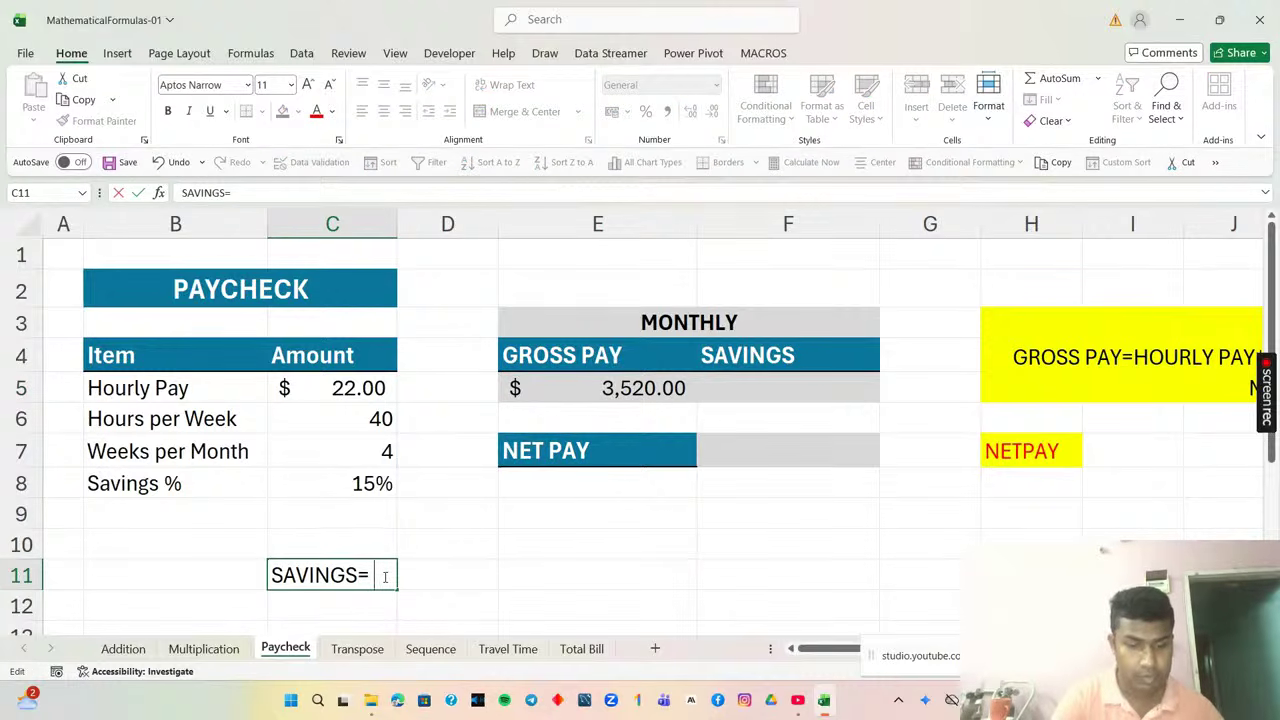
{"action": "type", "text": "GROS"}
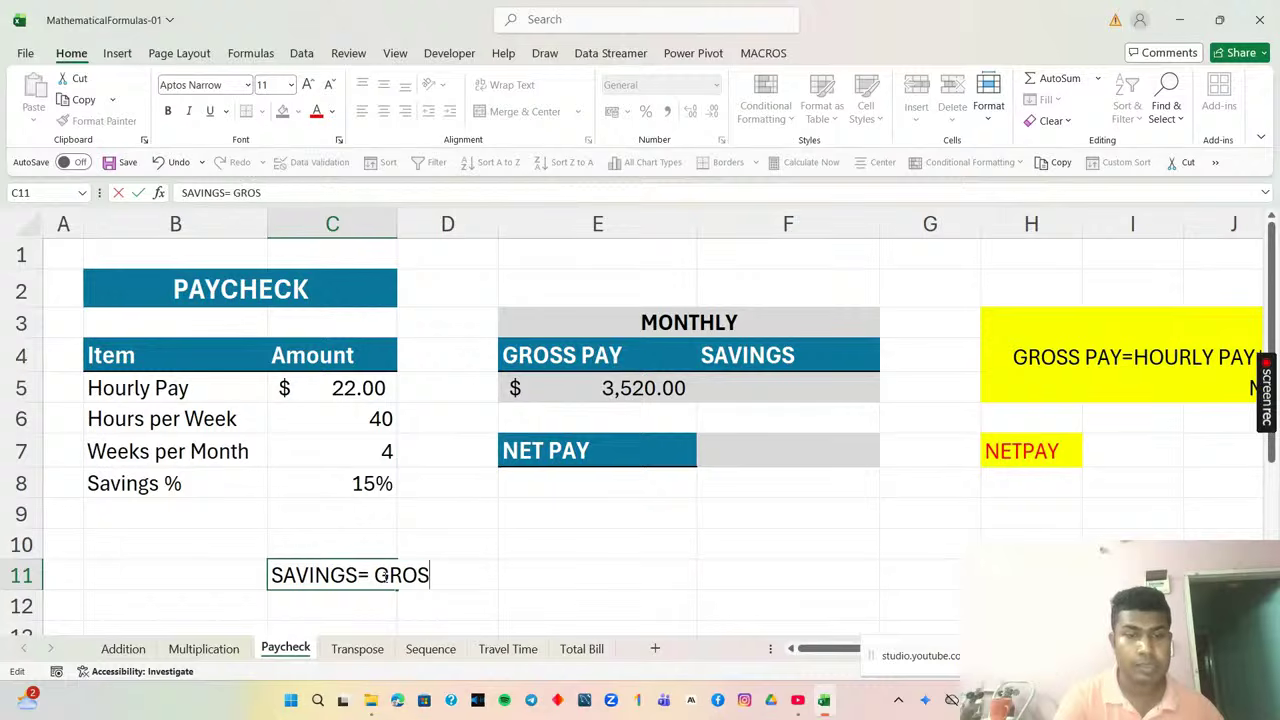
{"action": "type", "text": "S PA"}
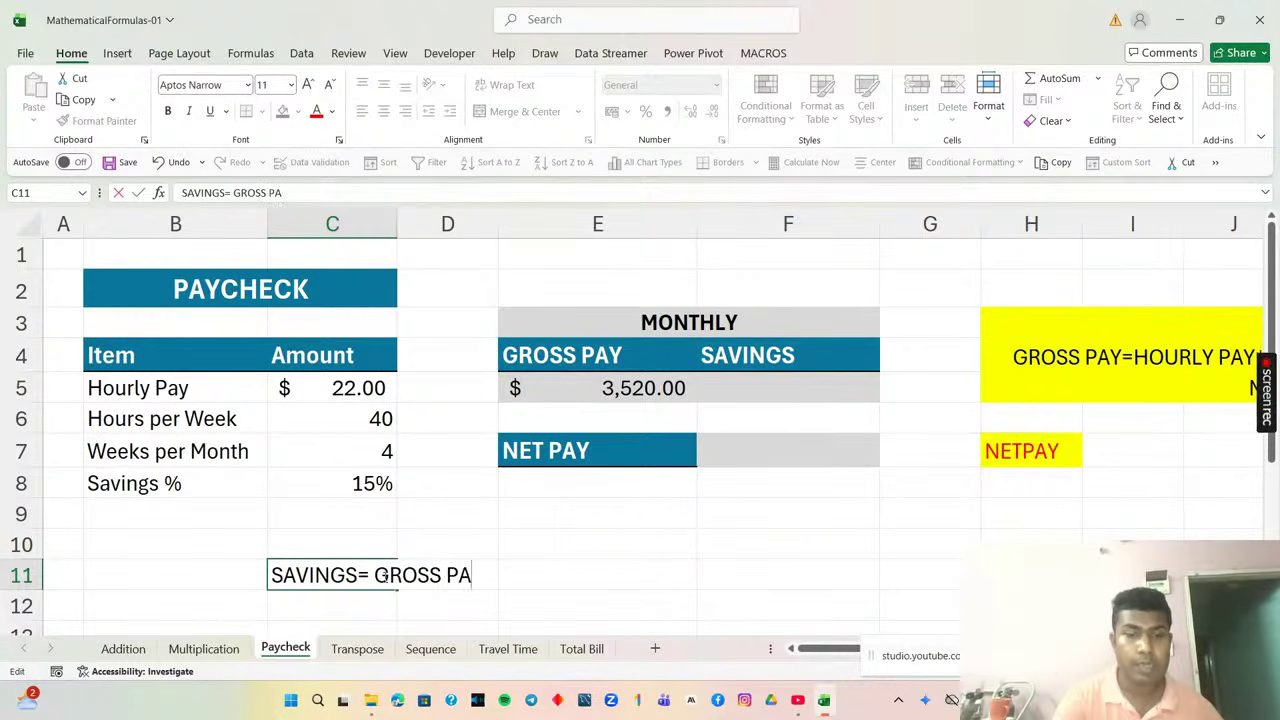
{"action": "type", "text": "Y"}
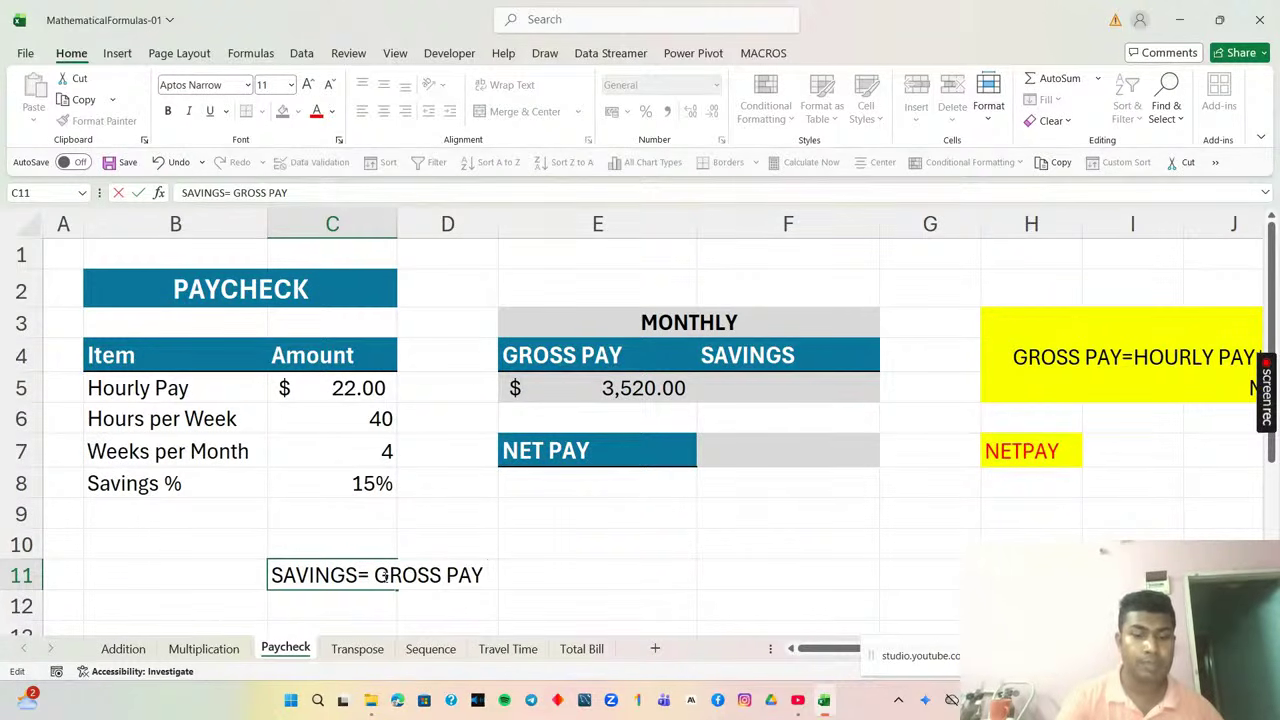
{"action": "type", "text": " *"}
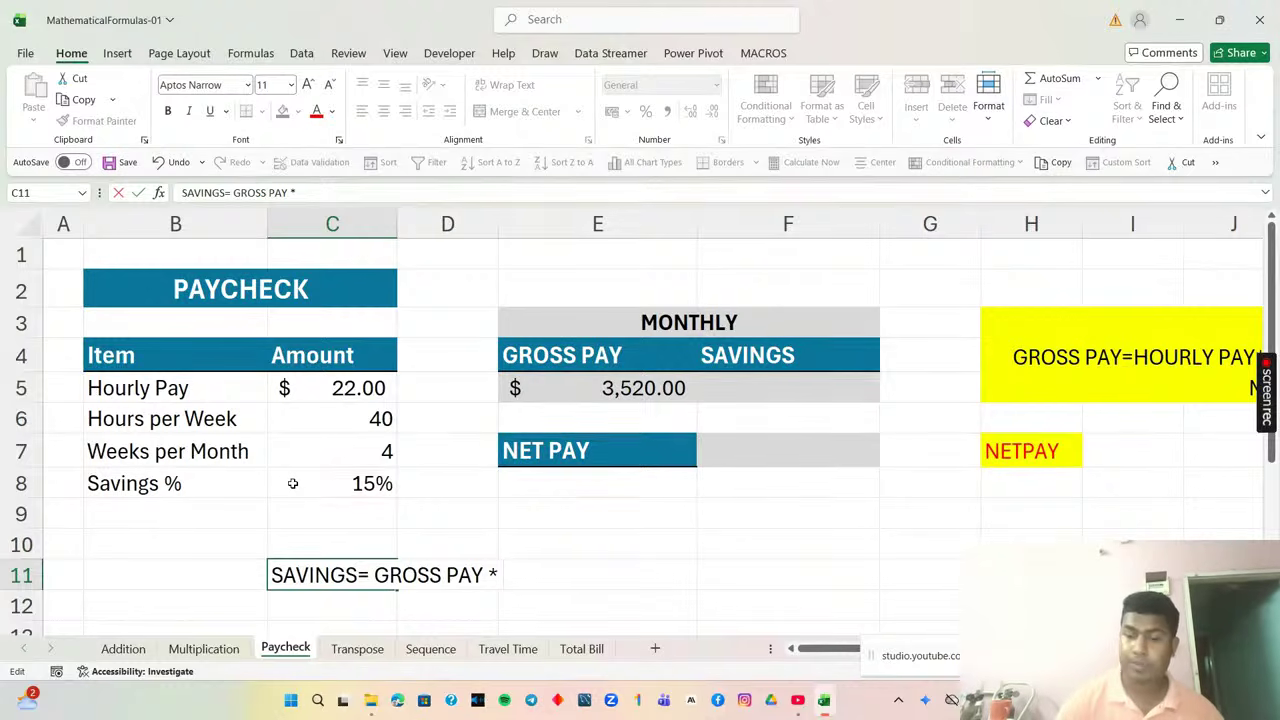
{"action": "type", "text": " 15"}
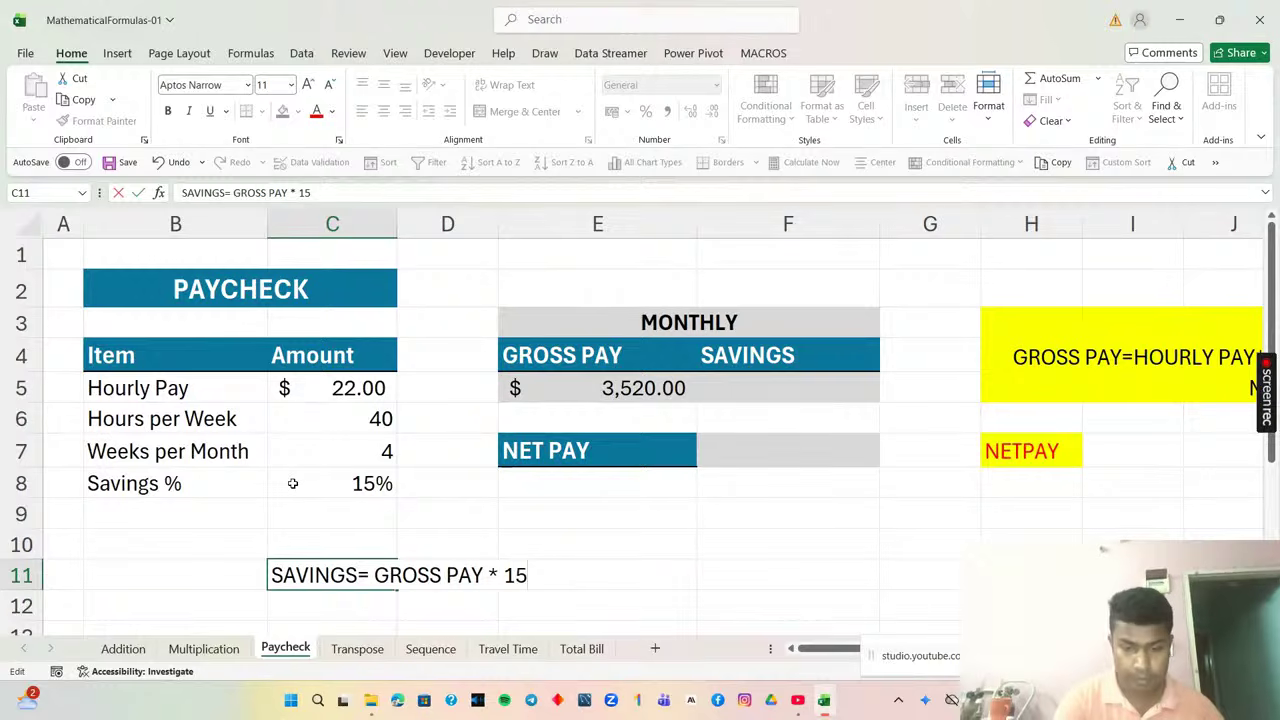
{"action": "type", "text": "%"}
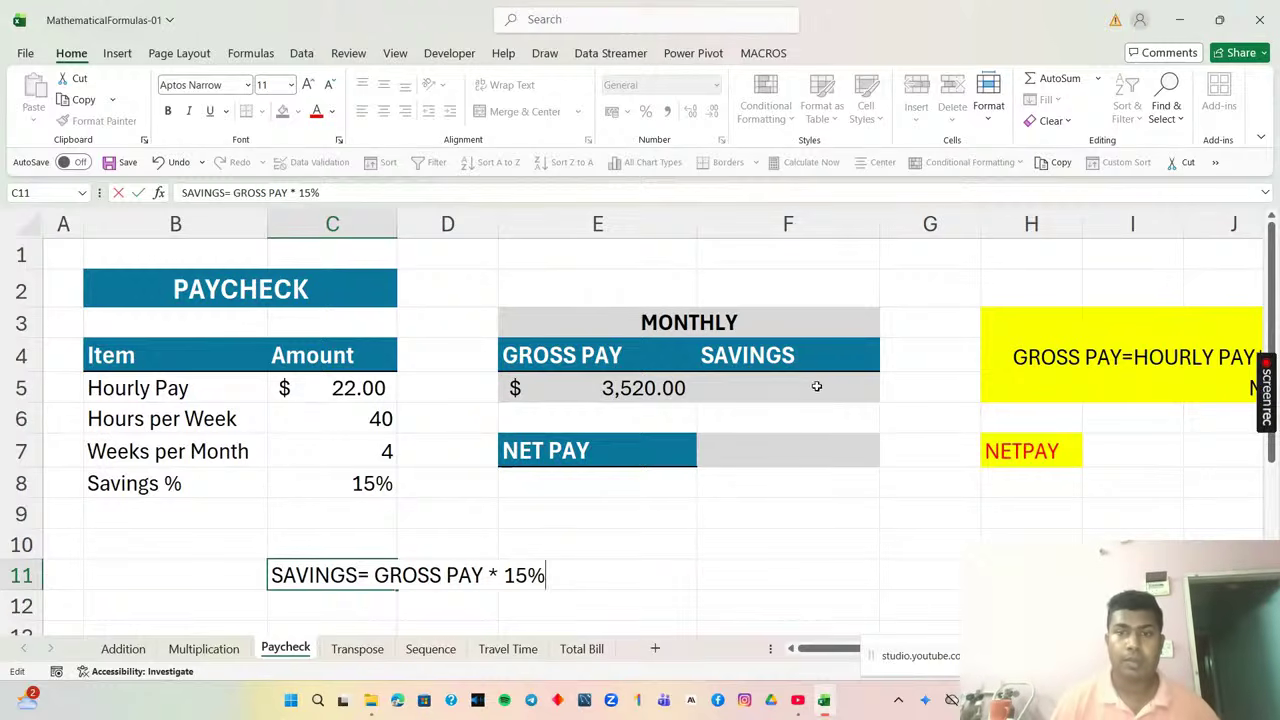
Calculate the monthly savings in cell F5 with the formula =E5*C8.
{"action": "double_click", "coordinate": [777, 395]}
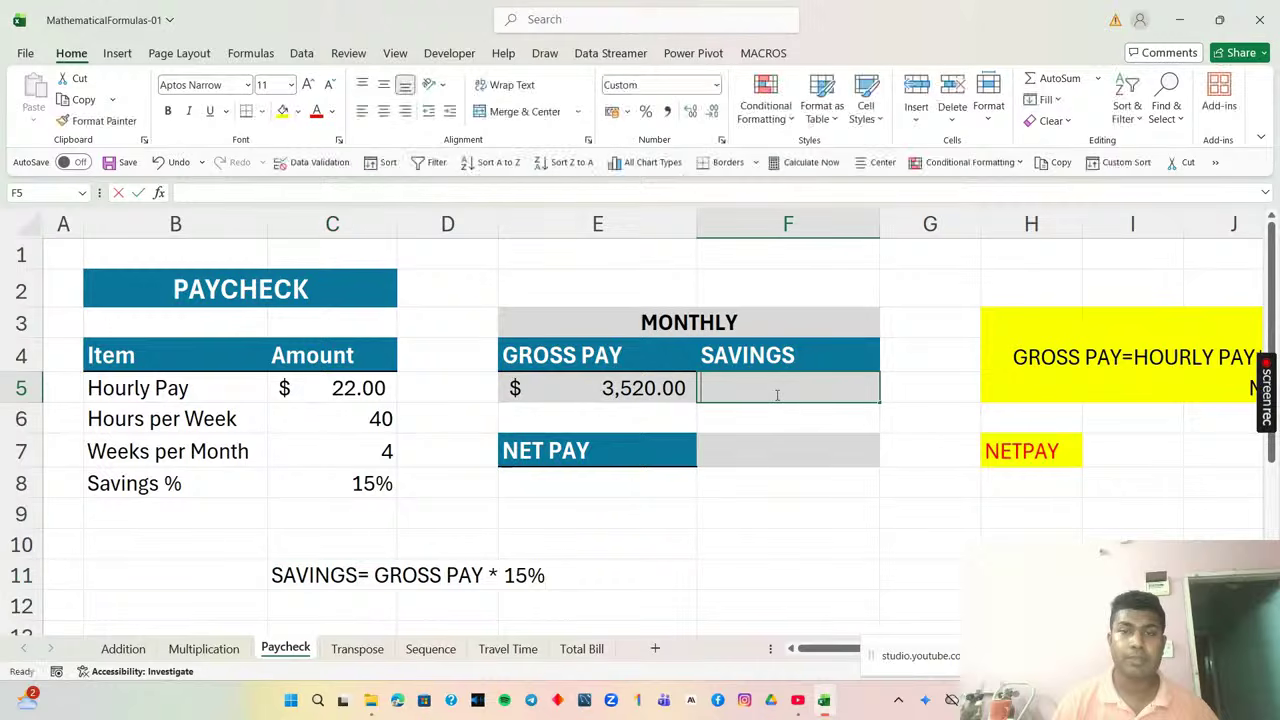
{"action": "type", "text": "="}
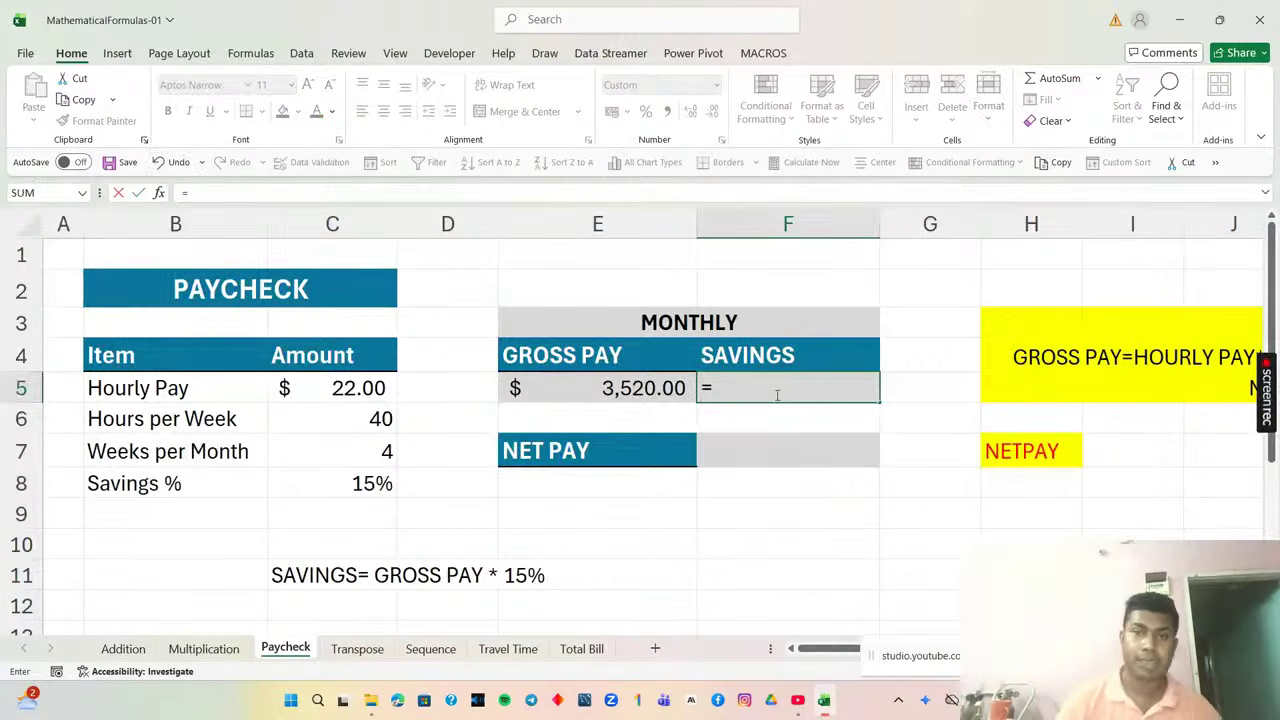
{"action": "left_click", "coordinate": [576, 389]}
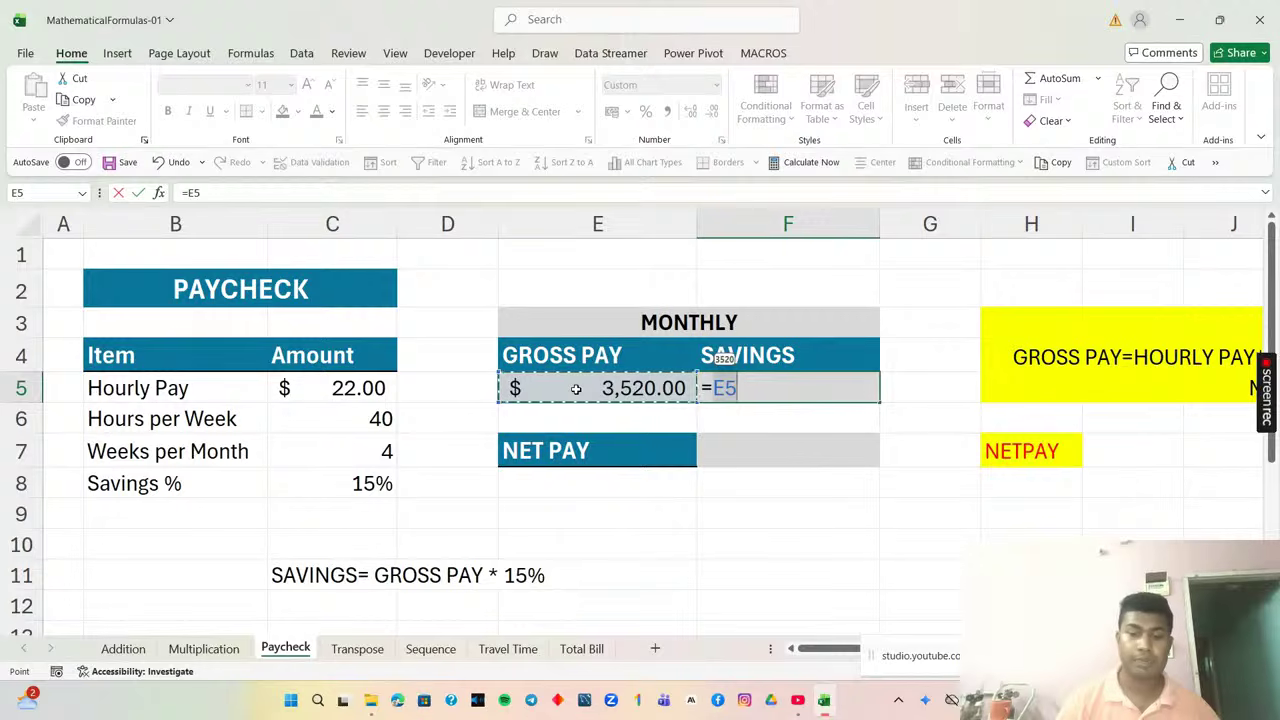
{"action": "type", "text": "*"}
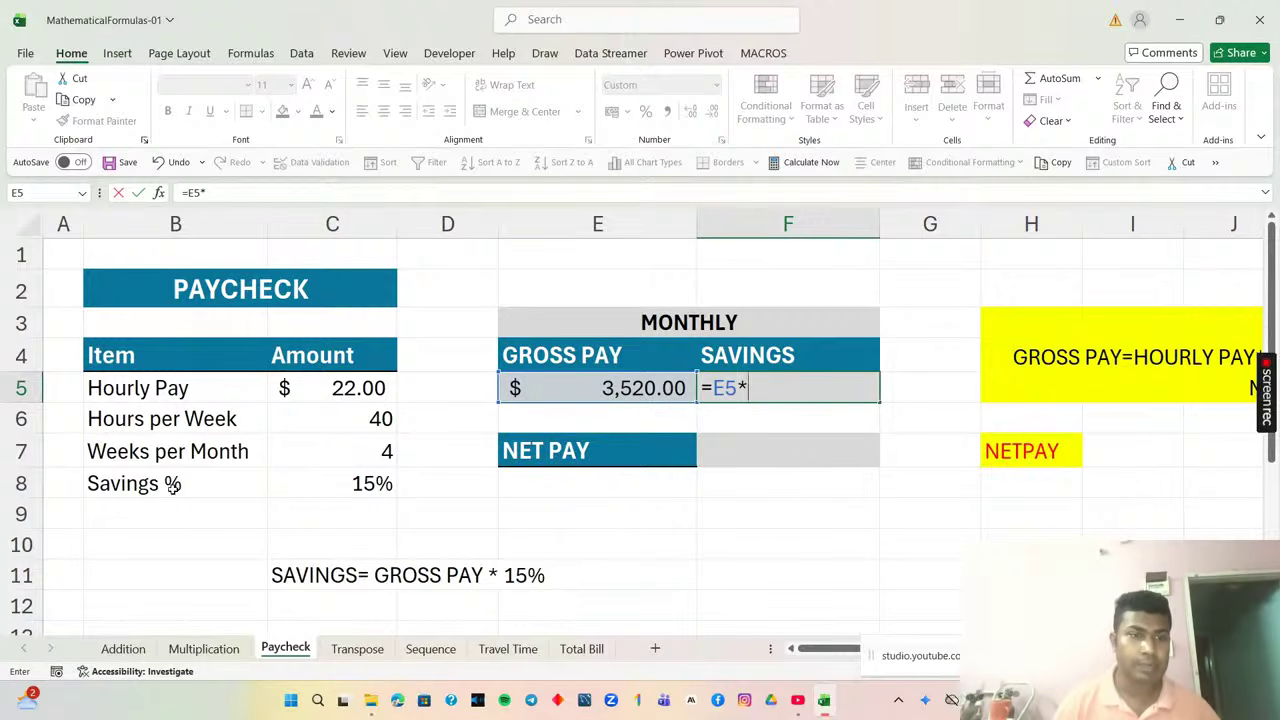
{"action": "left_click", "coordinate": [323, 485]}
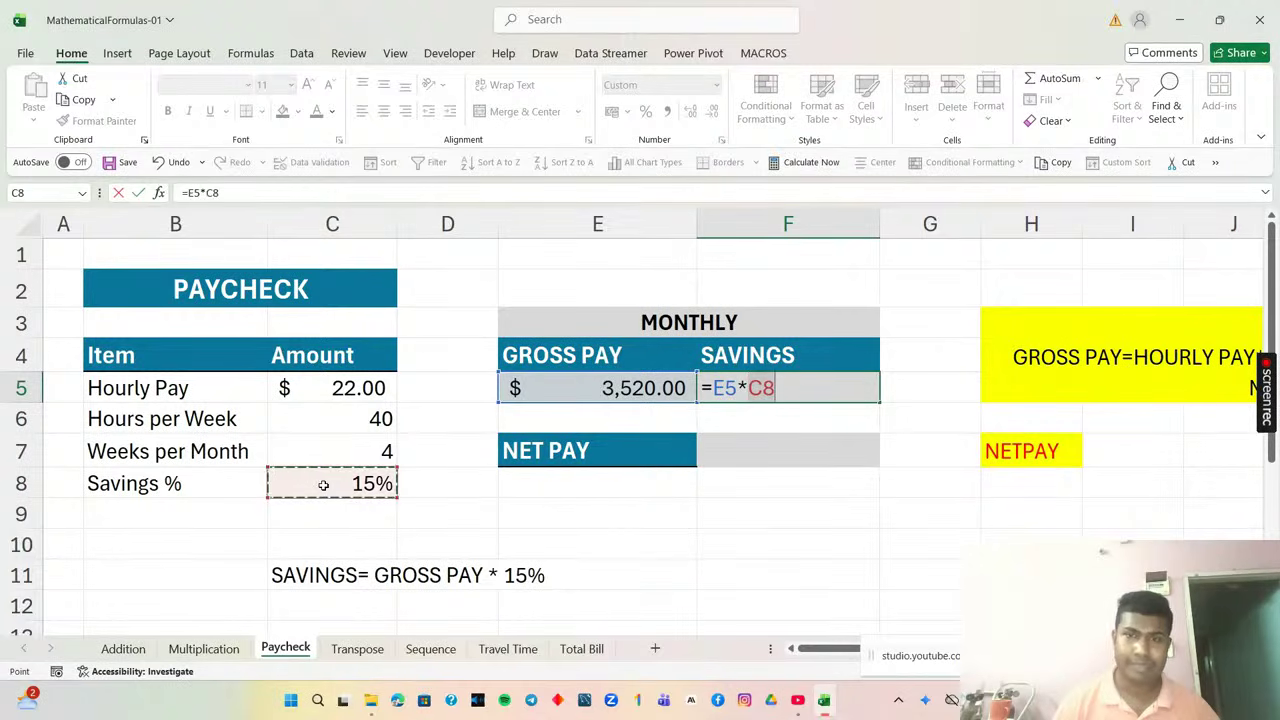
{"action": "key", "text": "Return"}
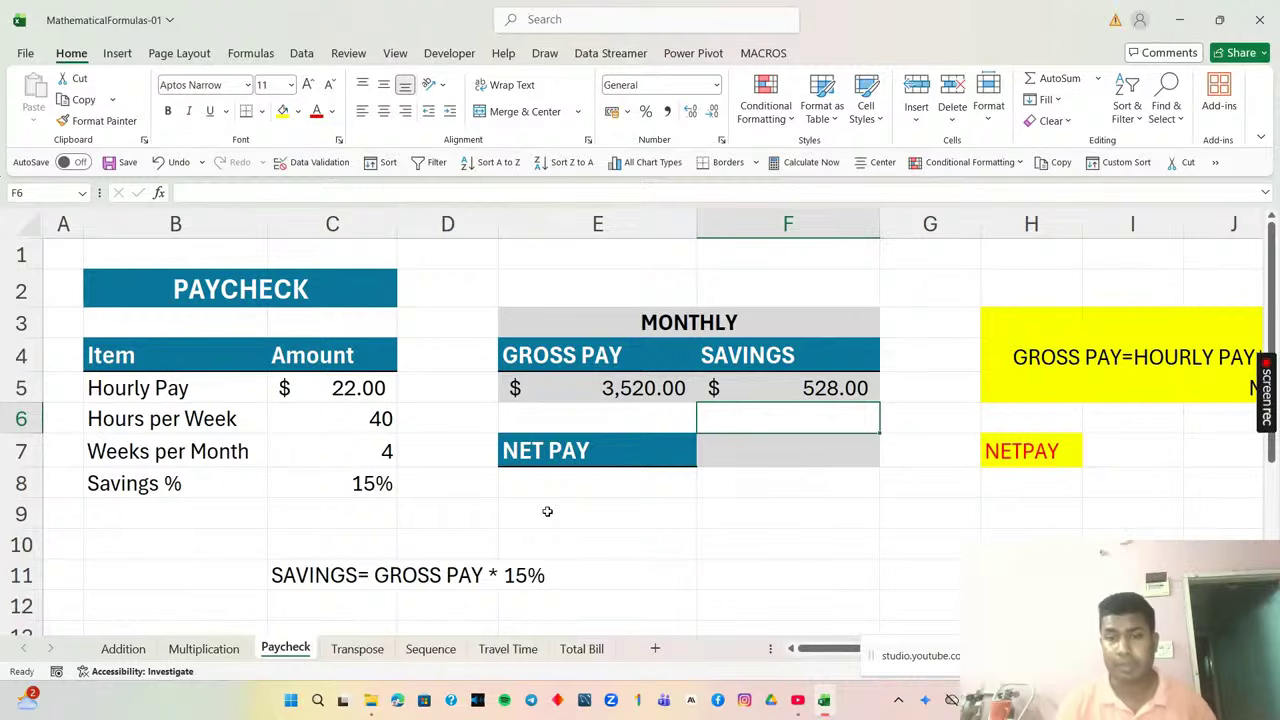
Try wrapping the savings note's text and merging and centering it across C11:E11.
{"action": "left_click", "coordinate": [422, 578]}
{"action": "left_click_drag", "start_coordinate": [358, 573], "coordinate": [527, 585]}
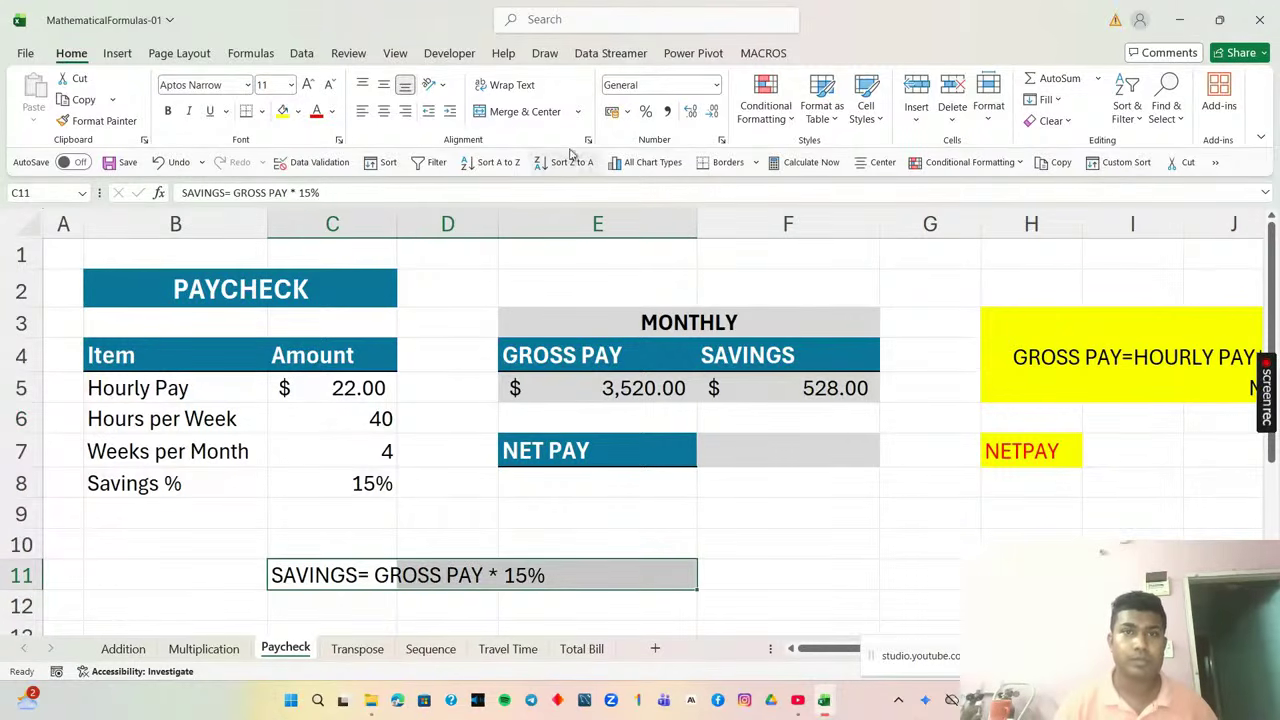
{"action": "left_click", "coordinate": [530, 86]}
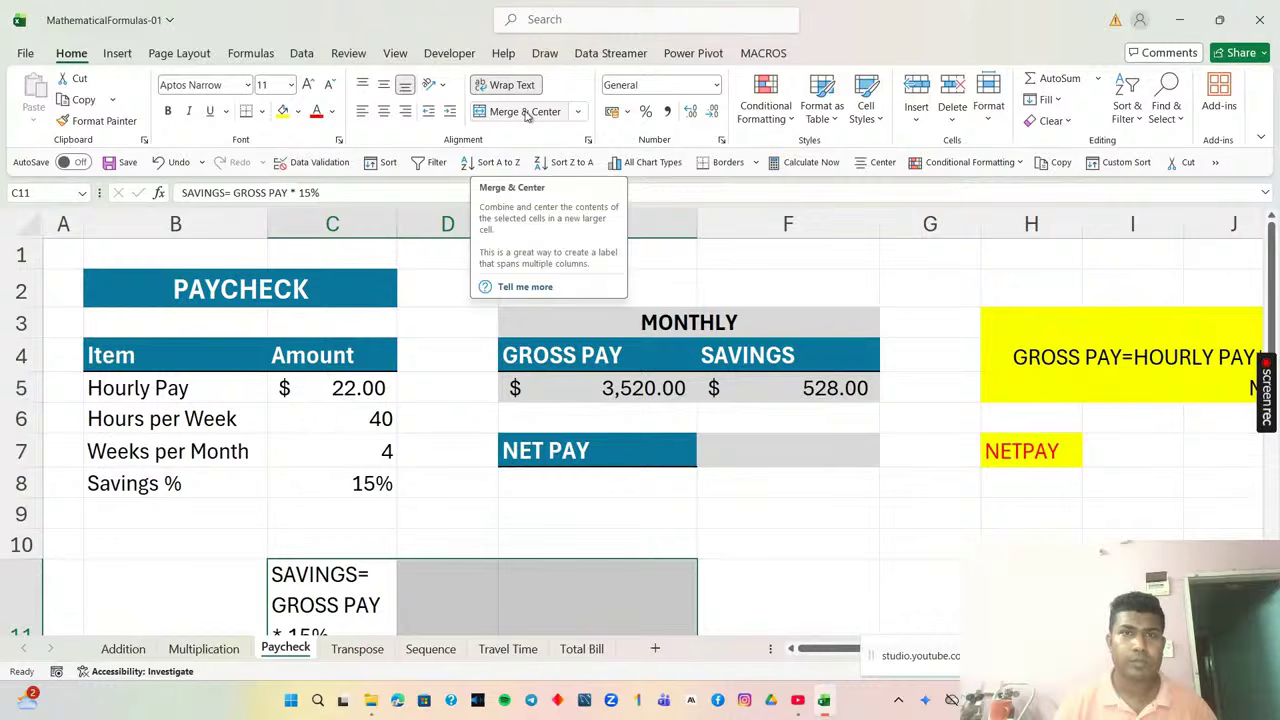
{"action": "left_click", "coordinate": [527, 112]}
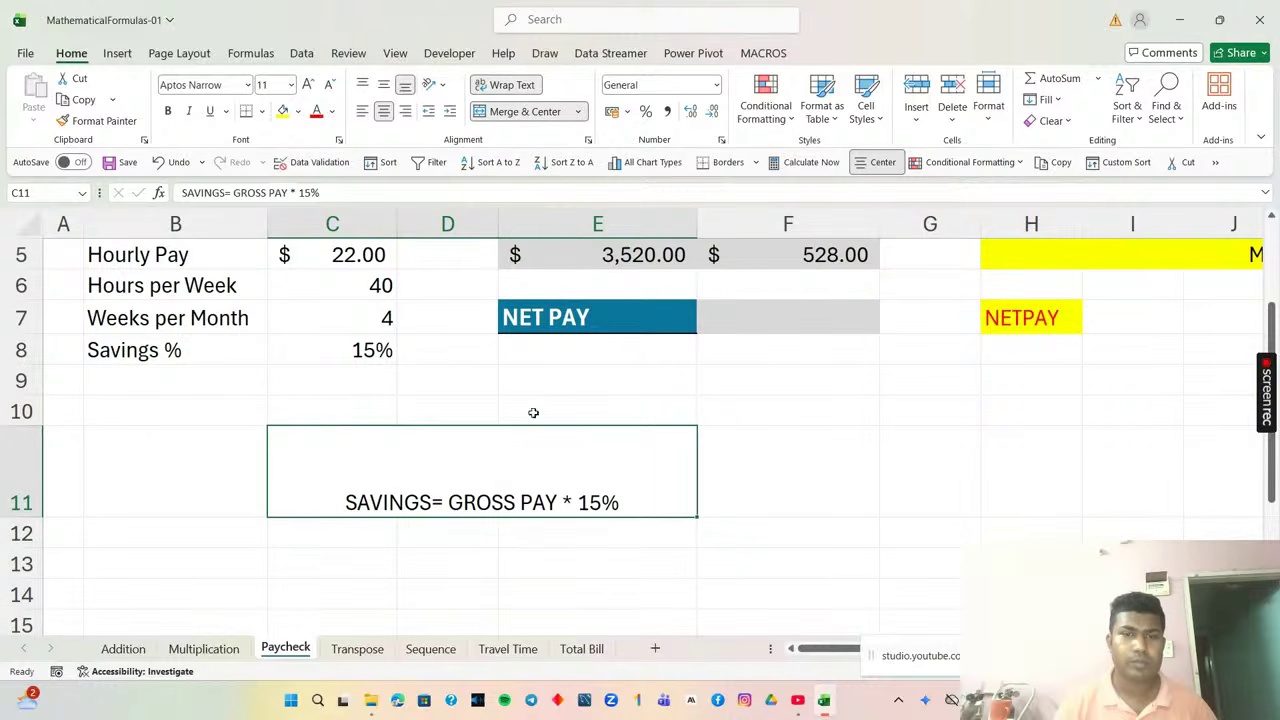
Remove the merge and text wrapping from C11:E11 and reduce the height of row 11.
{"action": "left_click", "coordinate": [527, 112]}
{"action": "left_click", "coordinate": [522, 87]}
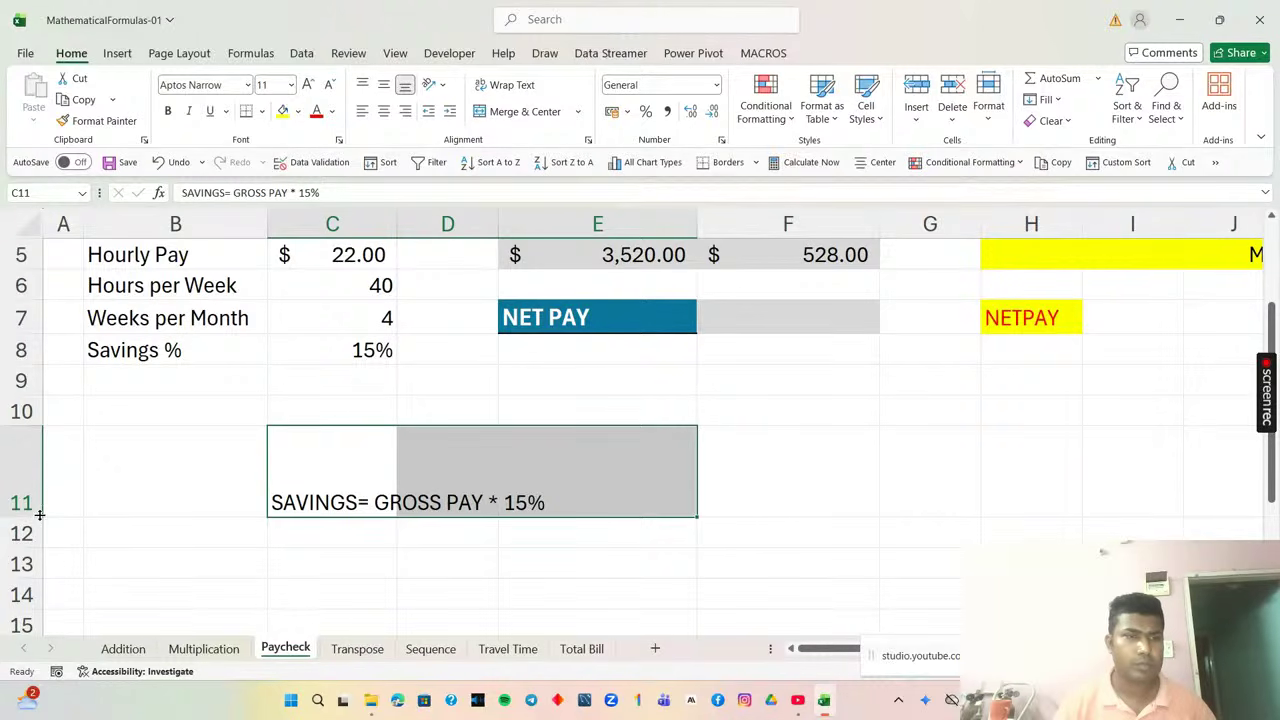
{"action": "left_click_drag", "start_coordinate": [38, 517], "coordinate": [40, 463]}
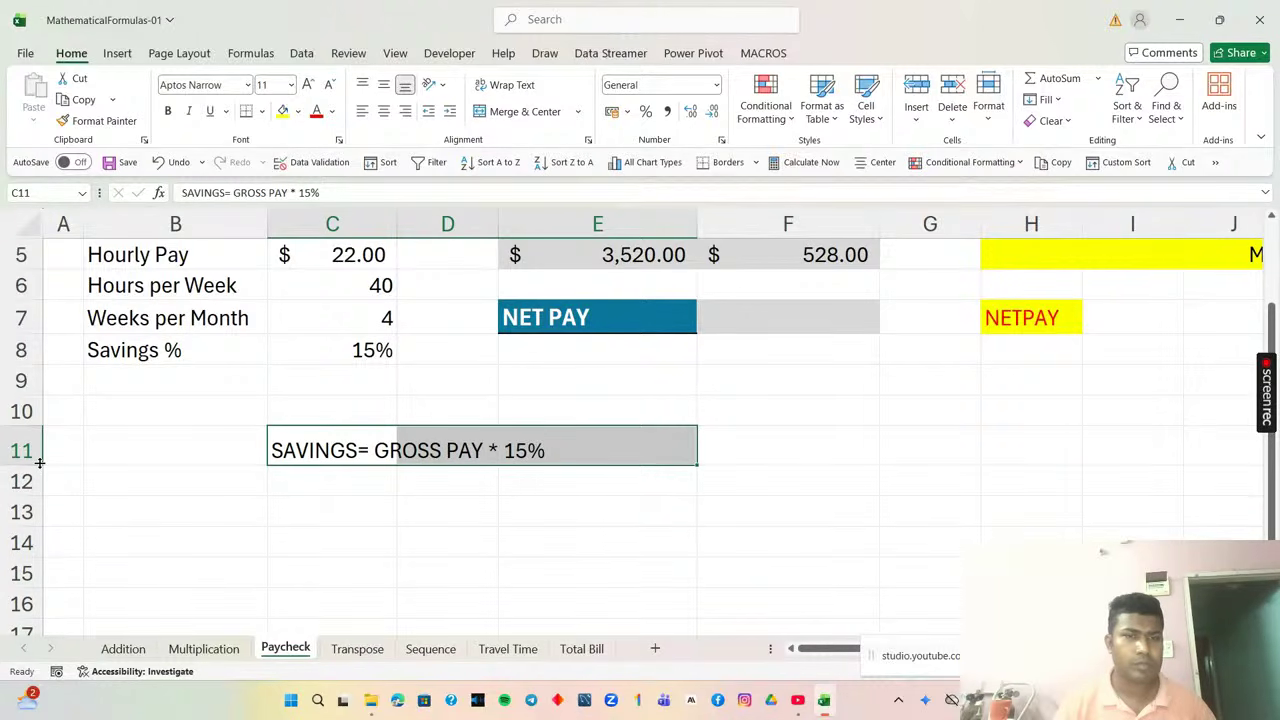
{"action": "left_click", "coordinate": [566, 505]}
Calculate the net pay in cell F7 with the formula =E5-F5.
{"action": "scroll", "coordinate": [566, 505], "scroll_direction": "up", "scroll_amount": 2}
{"action": "scroll", "coordinate": [565, 505], "scroll_direction": "down", "scroll_amount": 1}
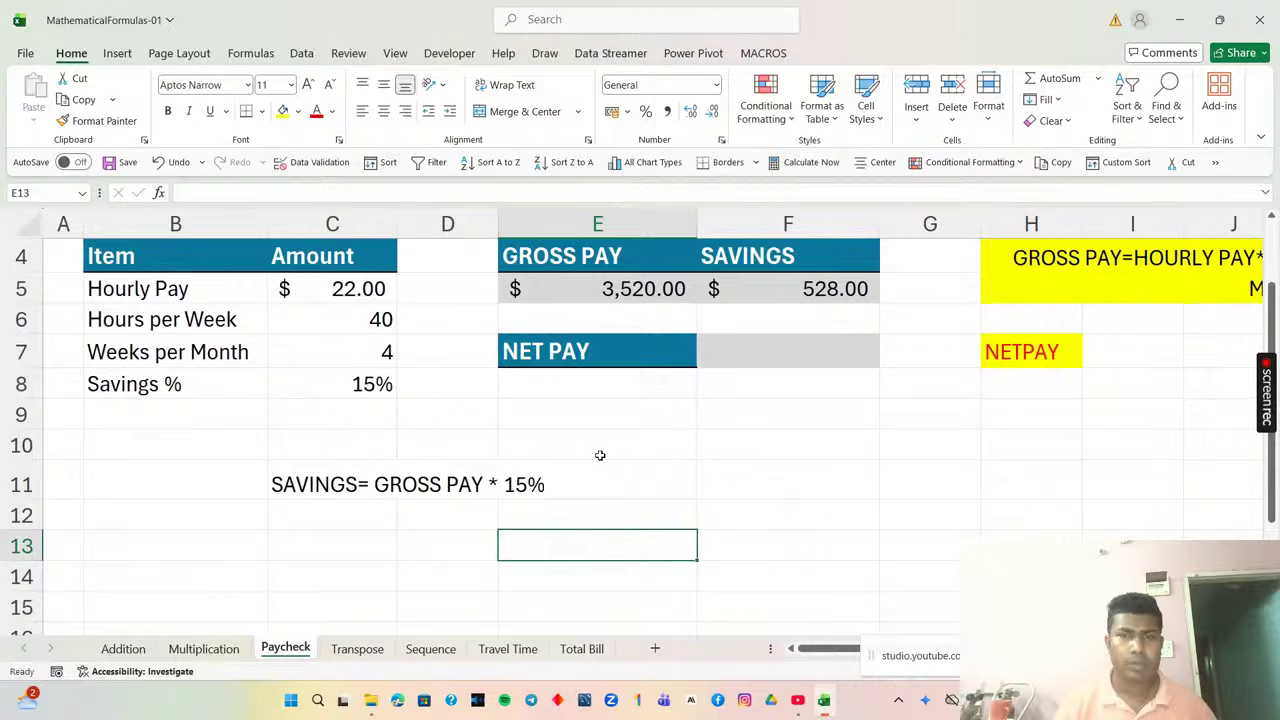
{"action": "double_click", "coordinate": [720, 350]}
{"action": "type", "text": "="}
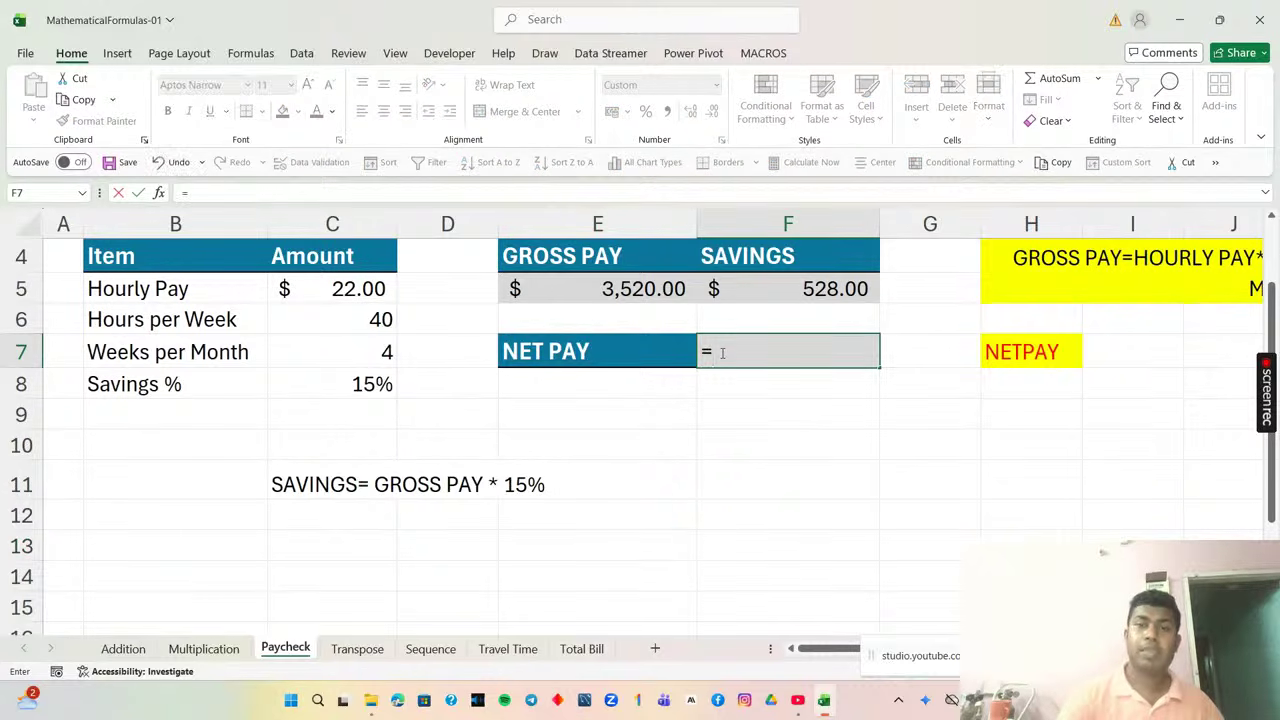
{"action": "left_click", "coordinate": [605, 283]}
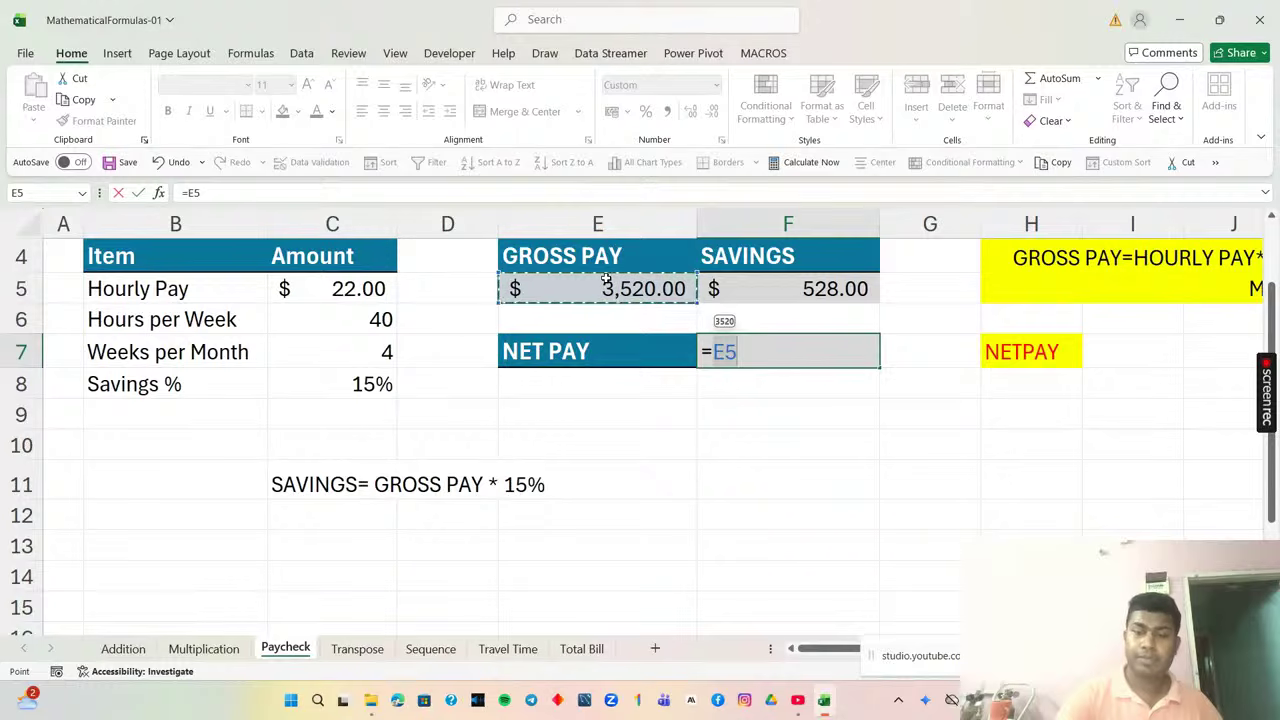
{"action": "type", "text": "-"}
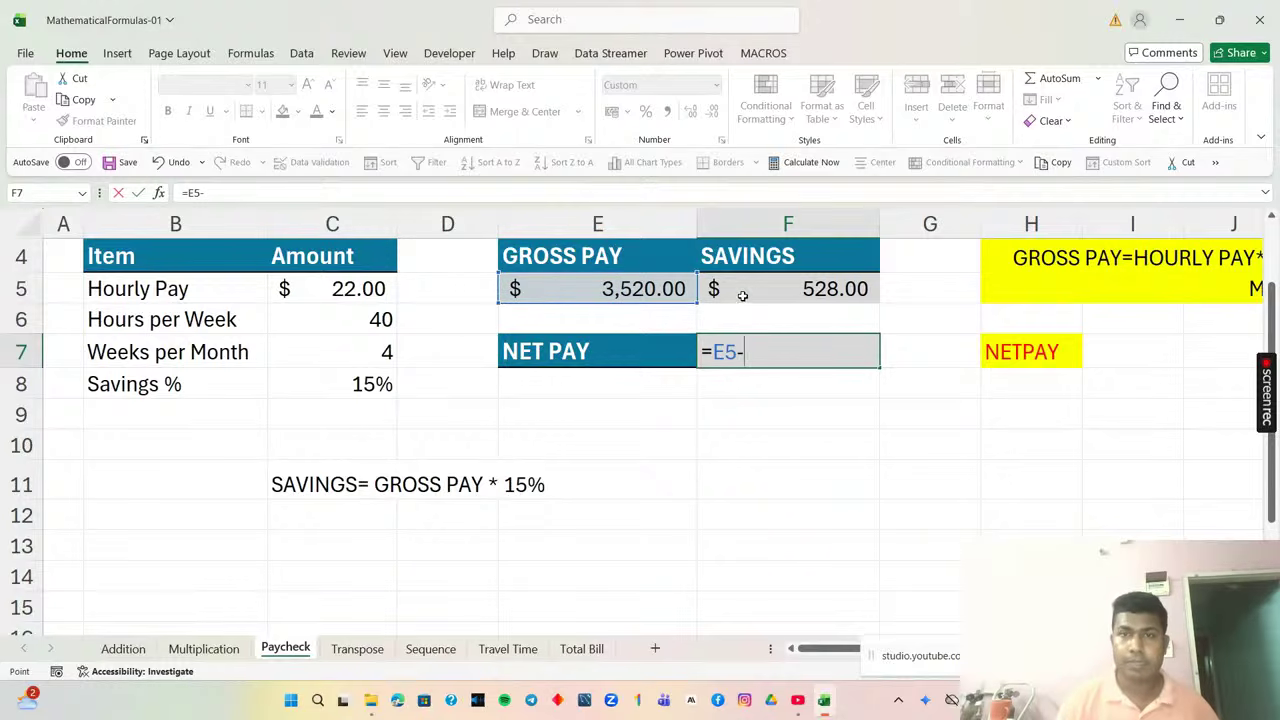
{"action": "left_click", "coordinate": [742, 295]}
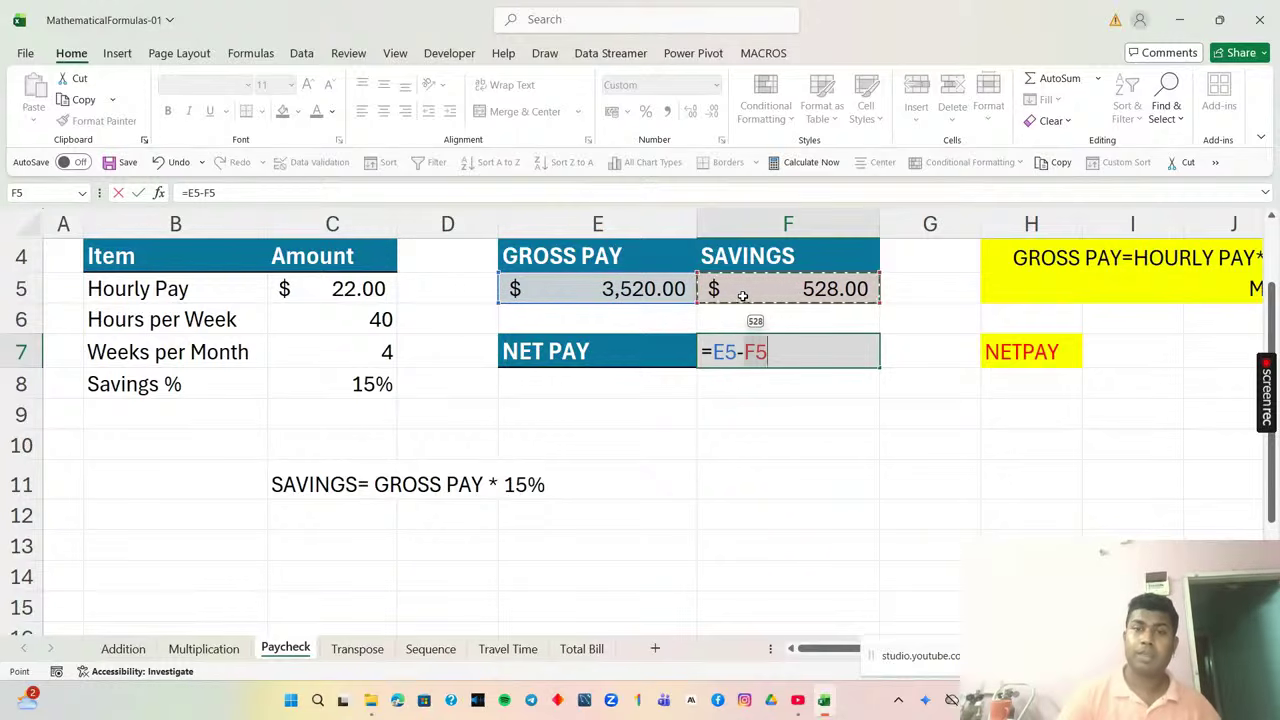
{"action": "key", "text": "Return"}
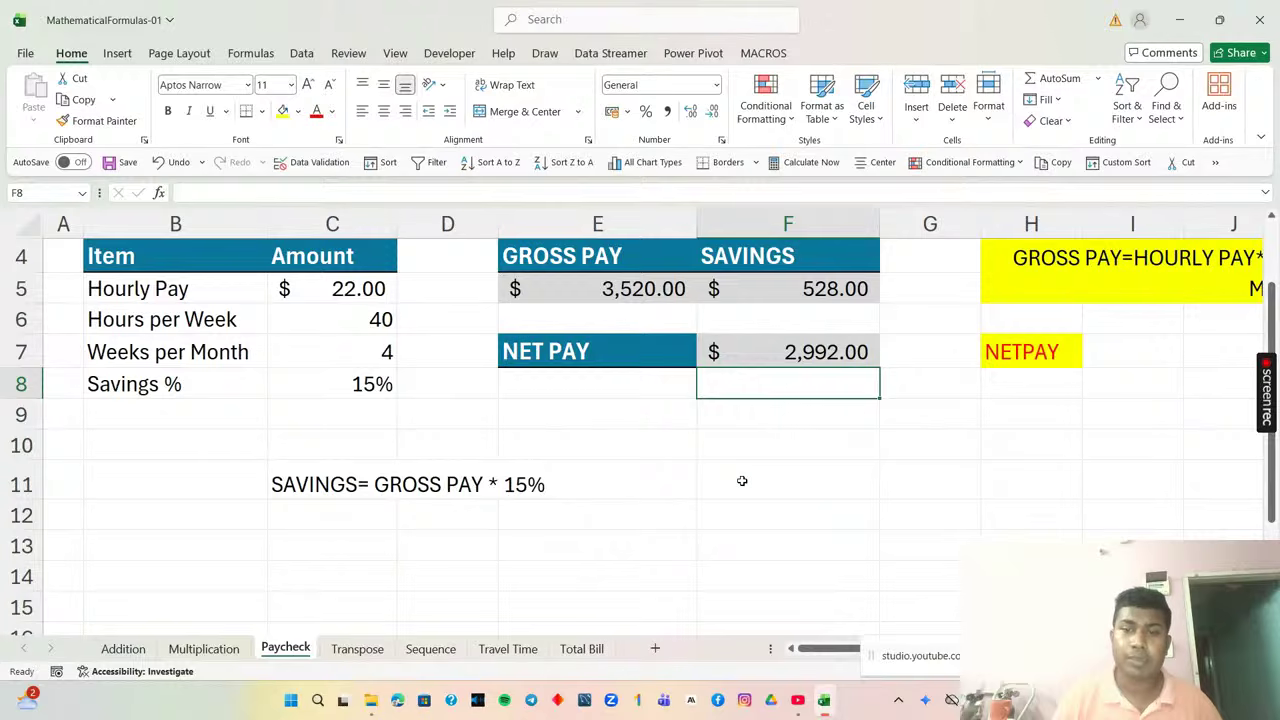
Enter the note "NET PAY=GROSS PAY-SAVINGS" in cell F11 beside the savings note.
{"action": "left_click", "coordinate": [742, 481]}
{"action": "double_click", "coordinate": [742, 481]}
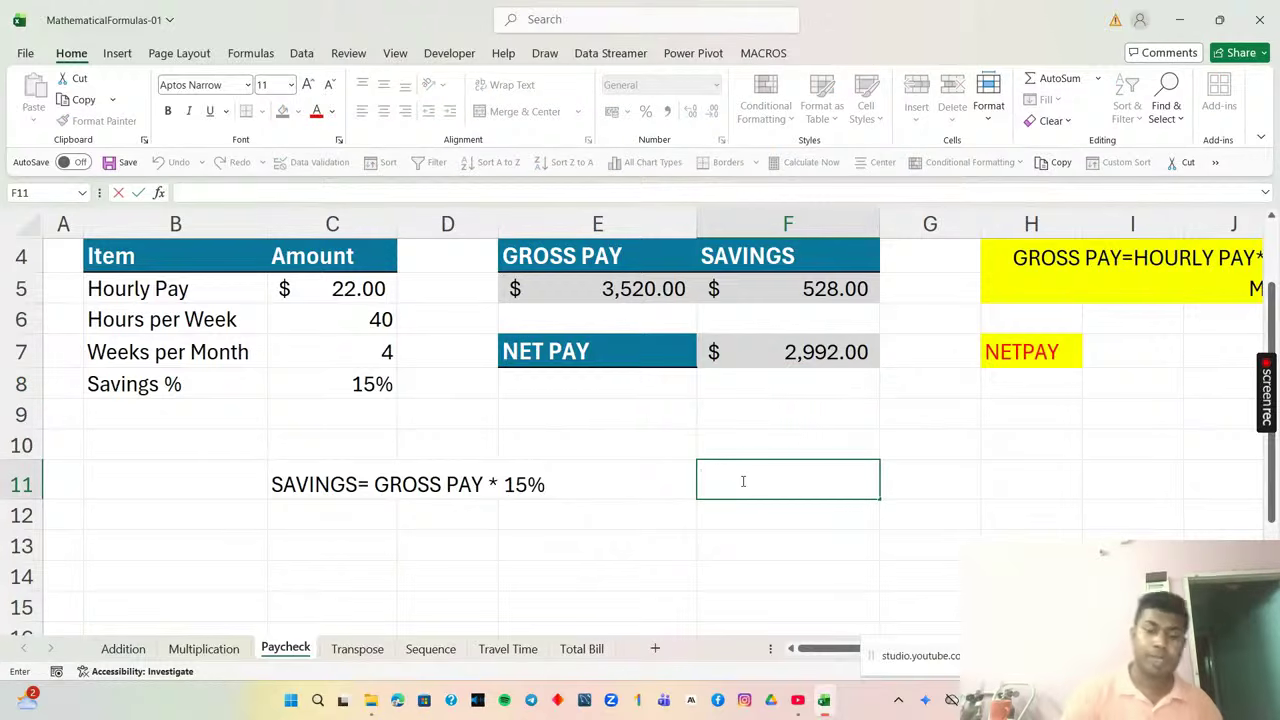
{"action": "type", "text": "NET"}
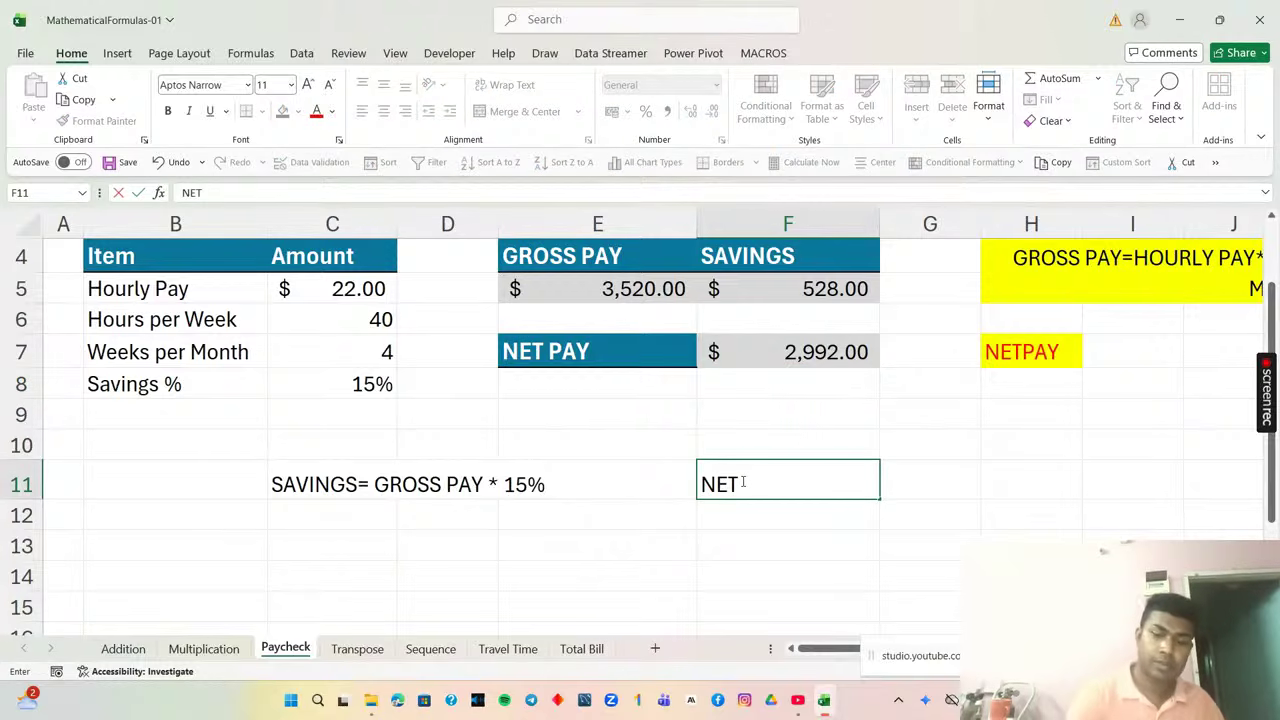
{"action": "type", "text": " PAY"}
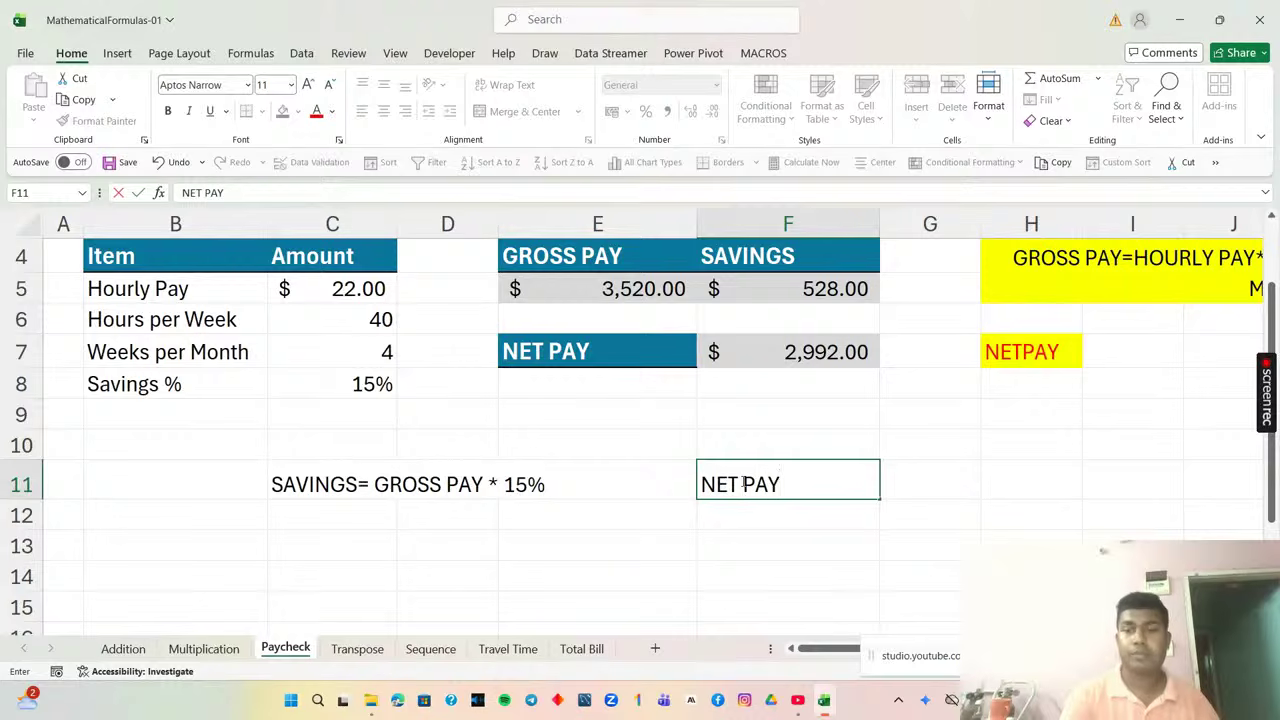
{"action": "type", "text": "="}
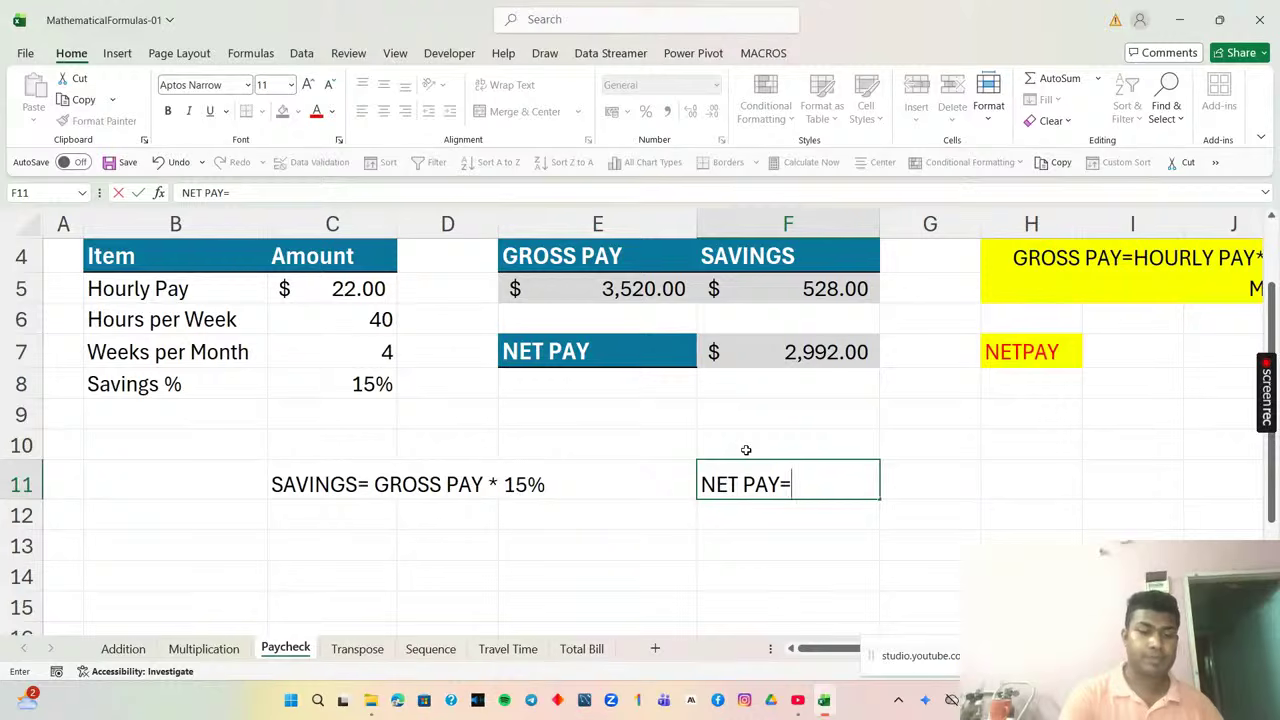
{"action": "type", "text": "gROSS"}
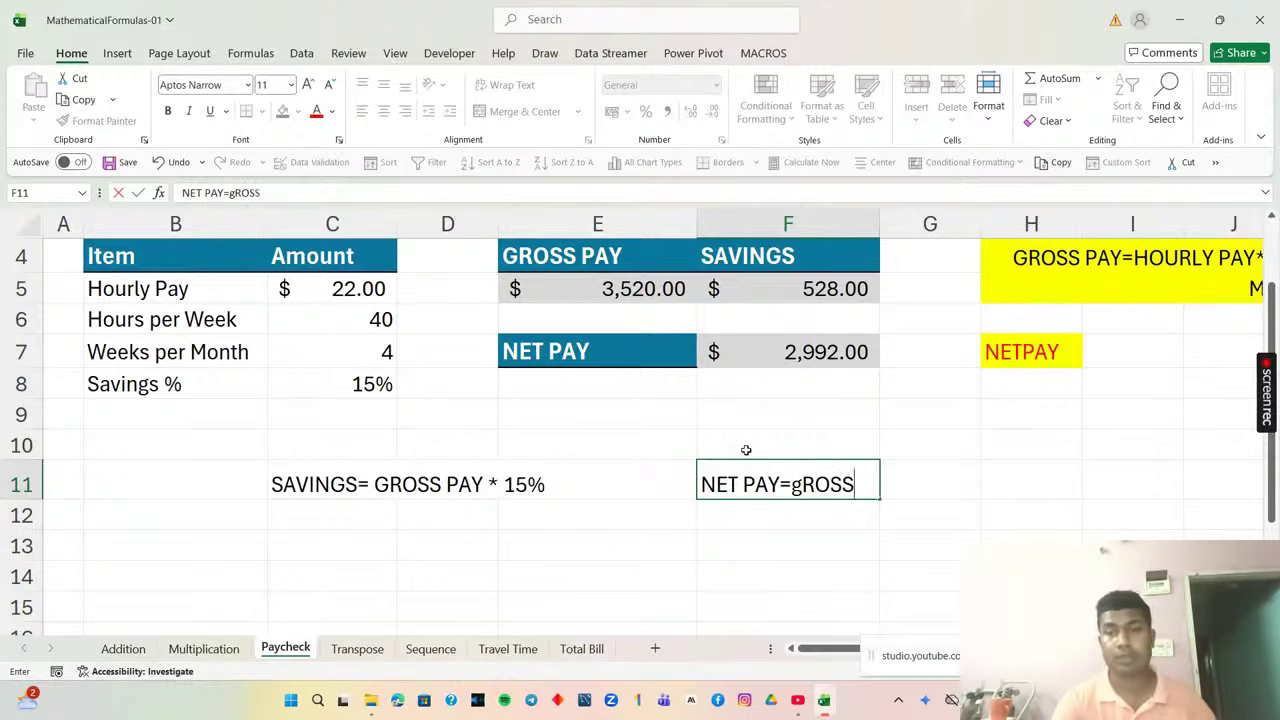
{"action": "key", "text": "BackSpace"}
{"action": "key", "text": "BackSpace"}
{"action": "key", "text": "BackSpace"}
{"action": "key", "text": "BackSpace"}
{"action": "key", "text": "BackSpace"}
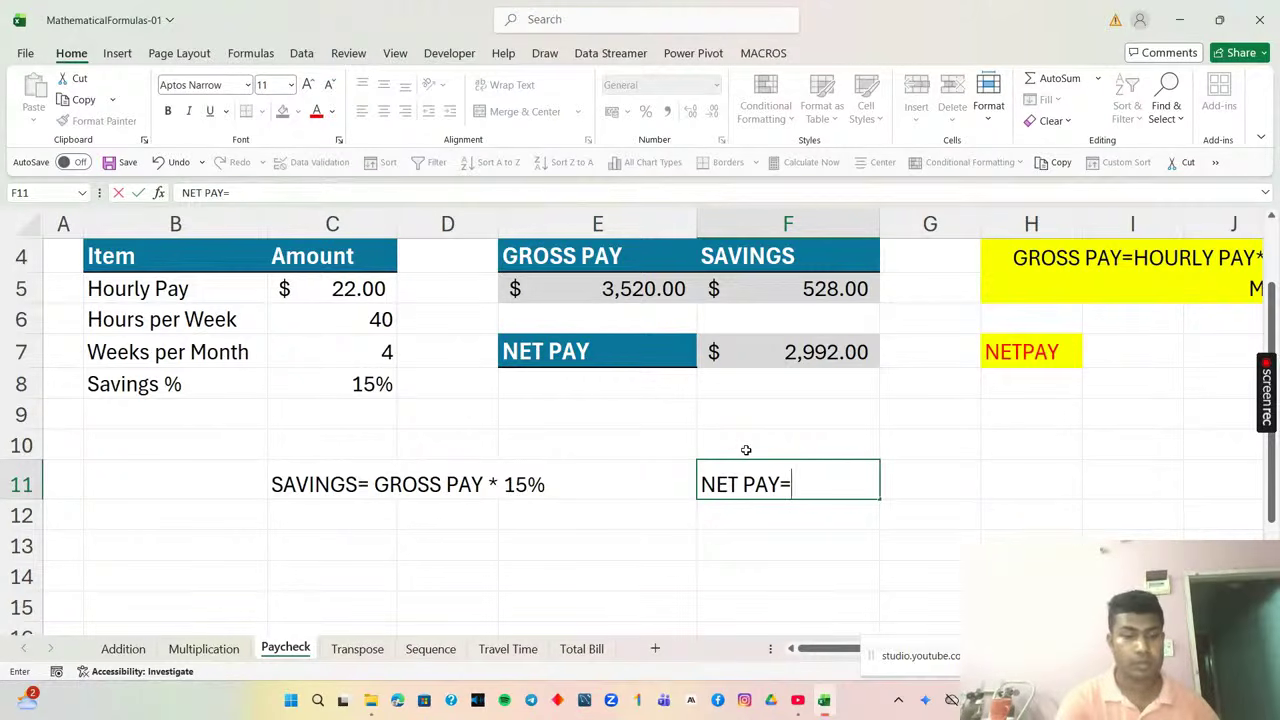
{"action": "type", "text": "GROS"}
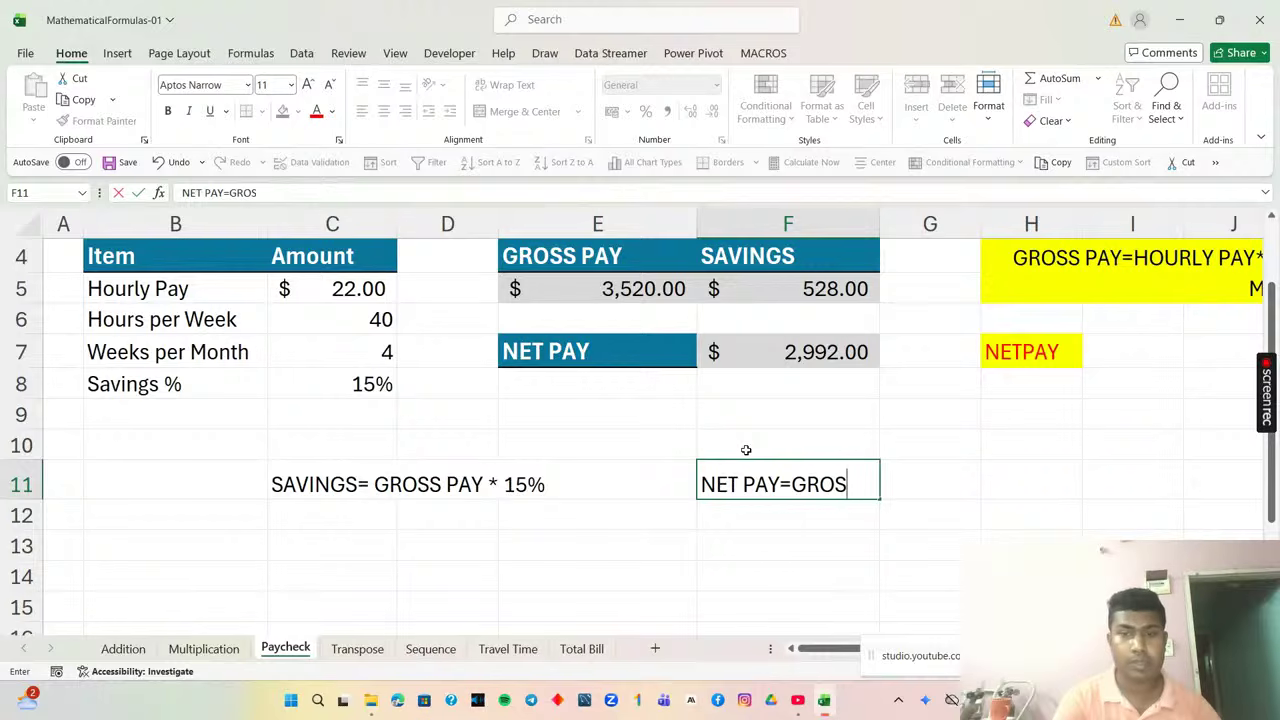
{"action": "type", "text": "S P"}
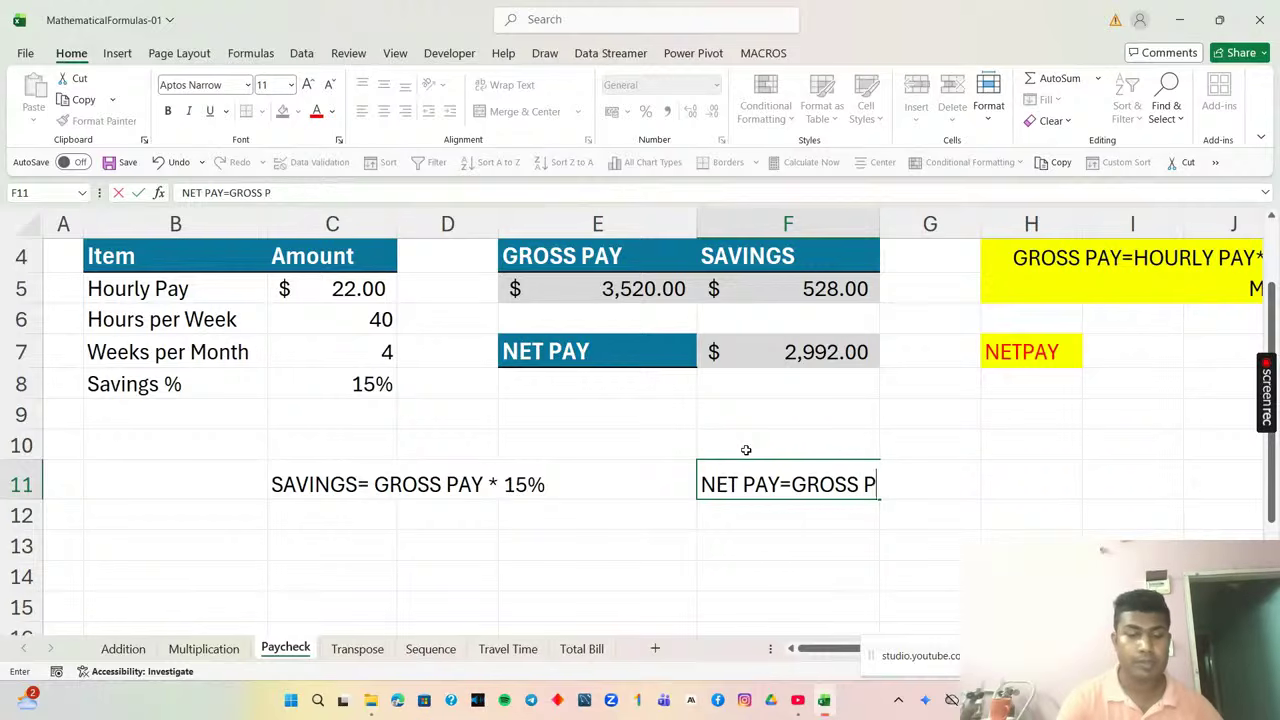
{"action": "type", "text": "AY-"}
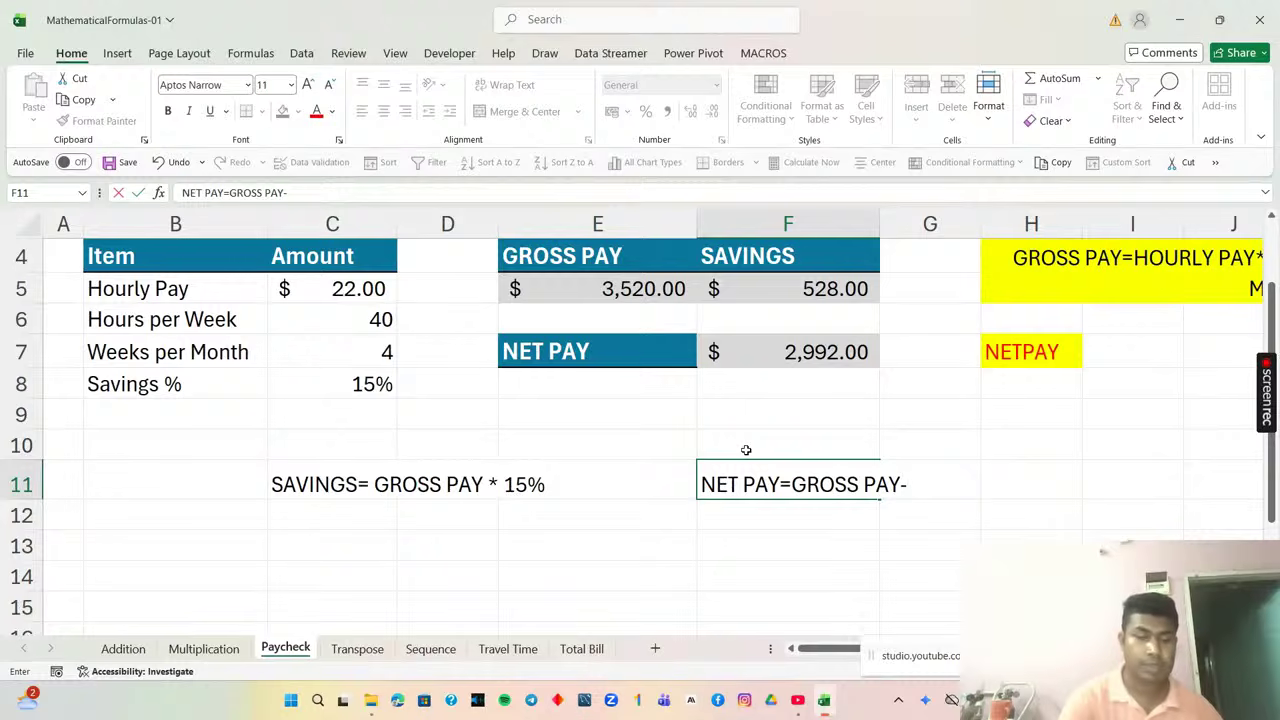
{"action": "type", "text": "SAV"}
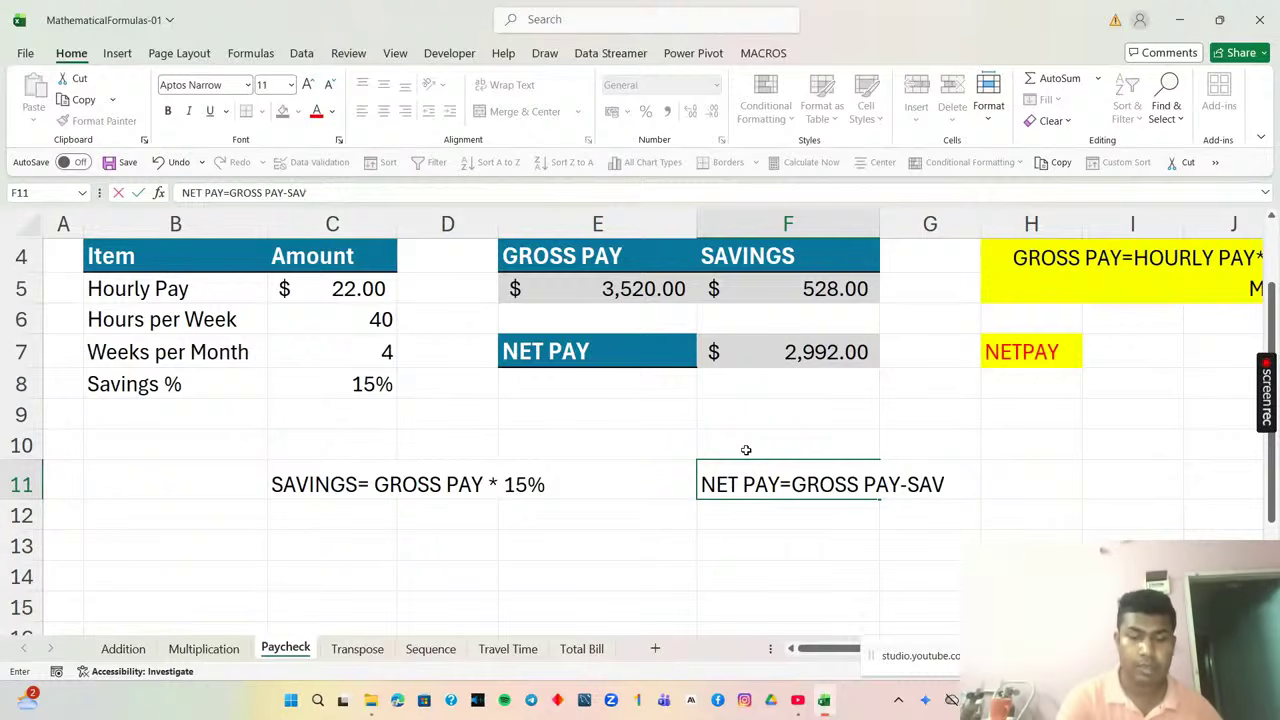
{"action": "type", "text": "ING"}
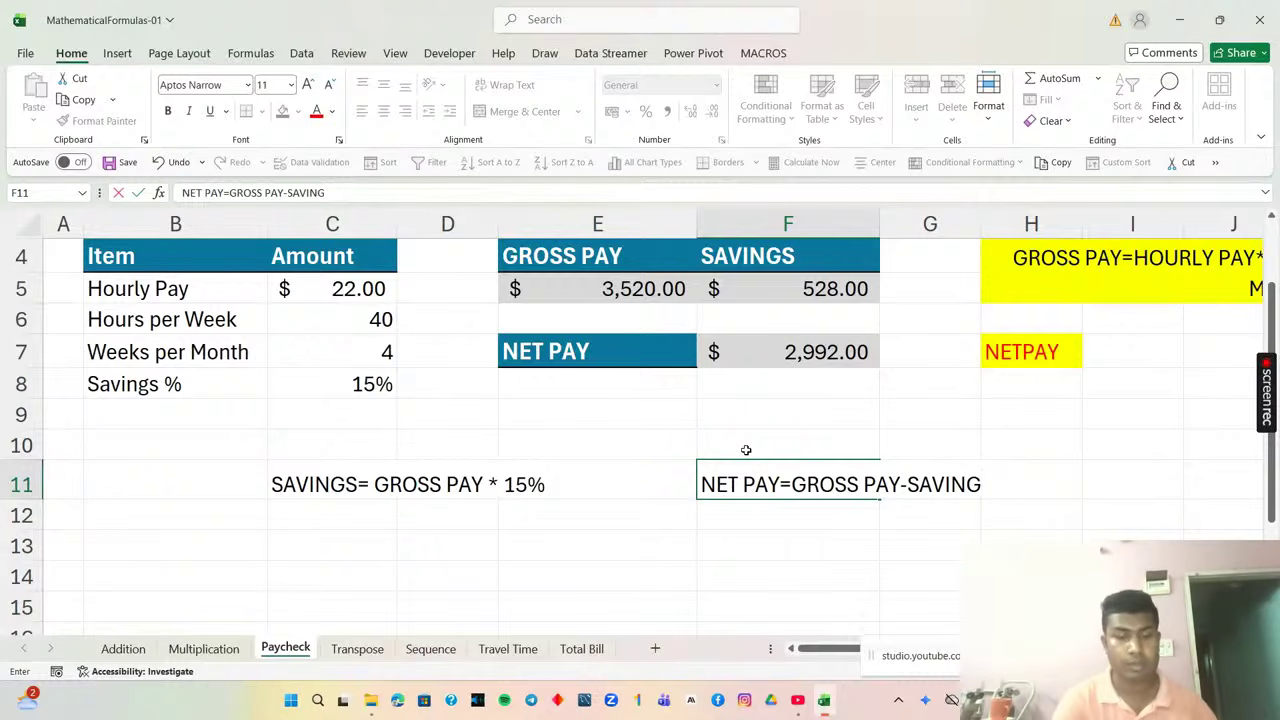
{"action": "type", "text": "S"}
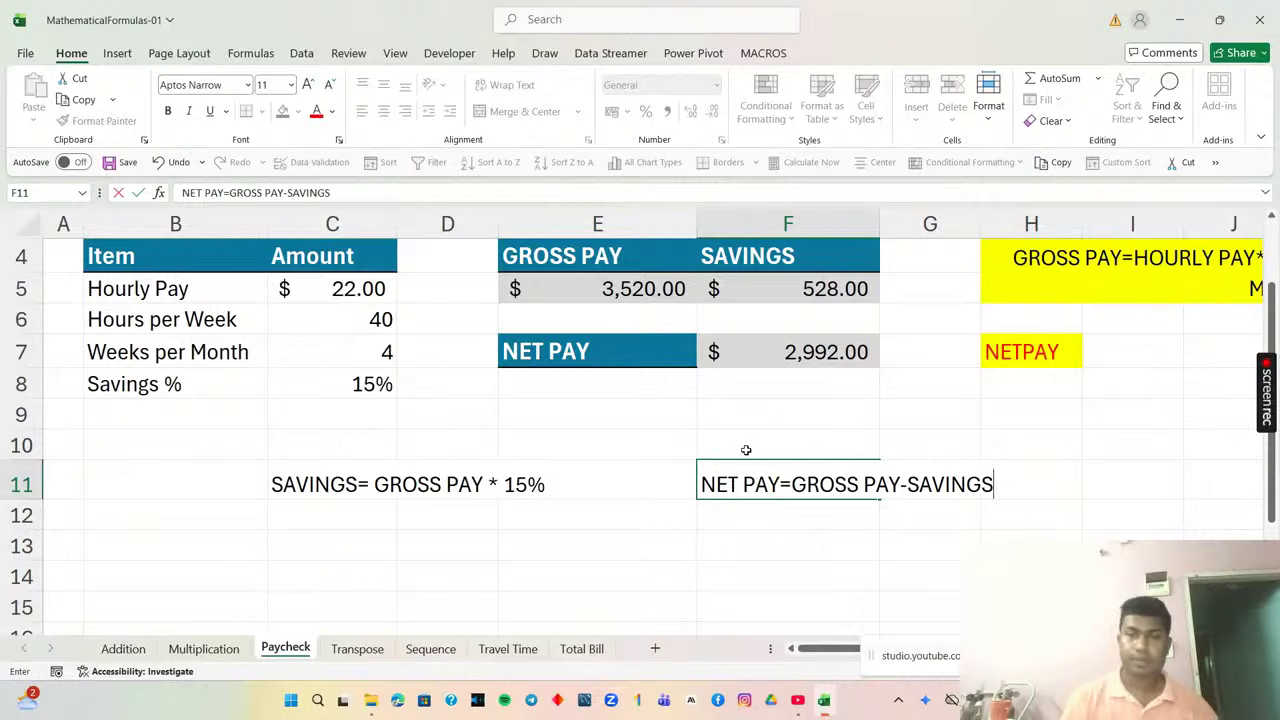
{"action": "left_click", "coordinate": [766, 566]}
Fill the savings note cells C11:E11 and the net pay note cells F11:G11 with yellow.
{"action": "left_click", "coordinate": [378, 484]}
{"action": "left_click_drag", "start_coordinate": [378, 484], "coordinate": [511, 481]}
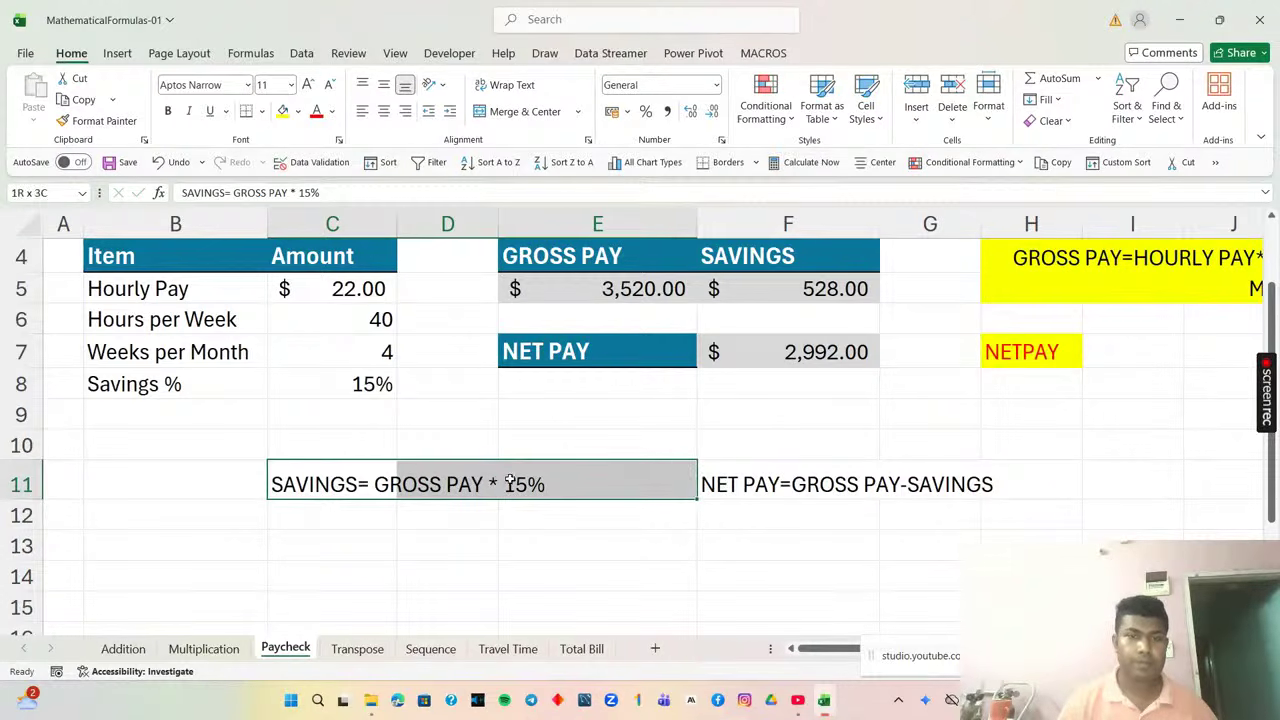
{"action": "left_click", "coordinate": [283, 111]}
{"action": "left_click", "coordinate": [757, 484]}
{"action": "left_click_drag", "start_coordinate": [757, 484], "coordinate": [930, 484]}
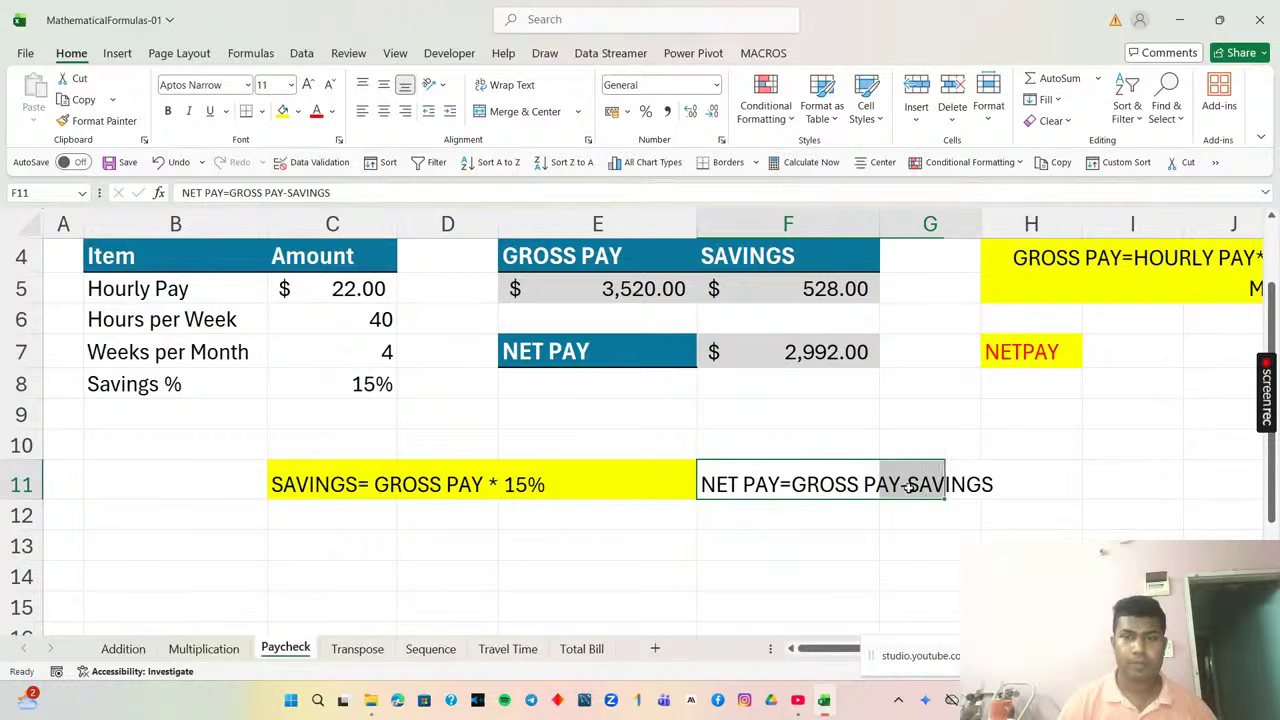
{"action": "left_click", "coordinate": [283, 111]}
Make the savings note in C11:E11 red and bold.
{"action": "left_click_drag", "start_coordinate": [330, 480], "coordinate": [571, 486]}
{"action": "left_click", "coordinate": [317, 112]}
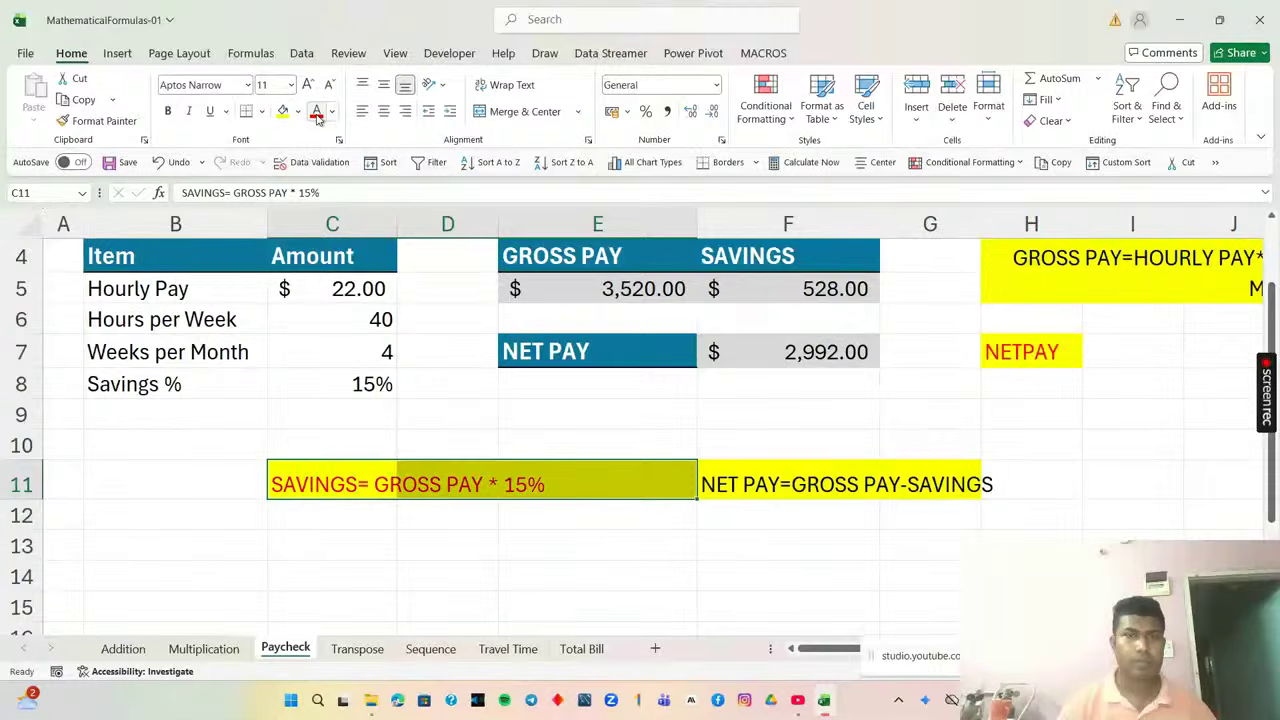
{"action": "left_click", "coordinate": [168, 111]}
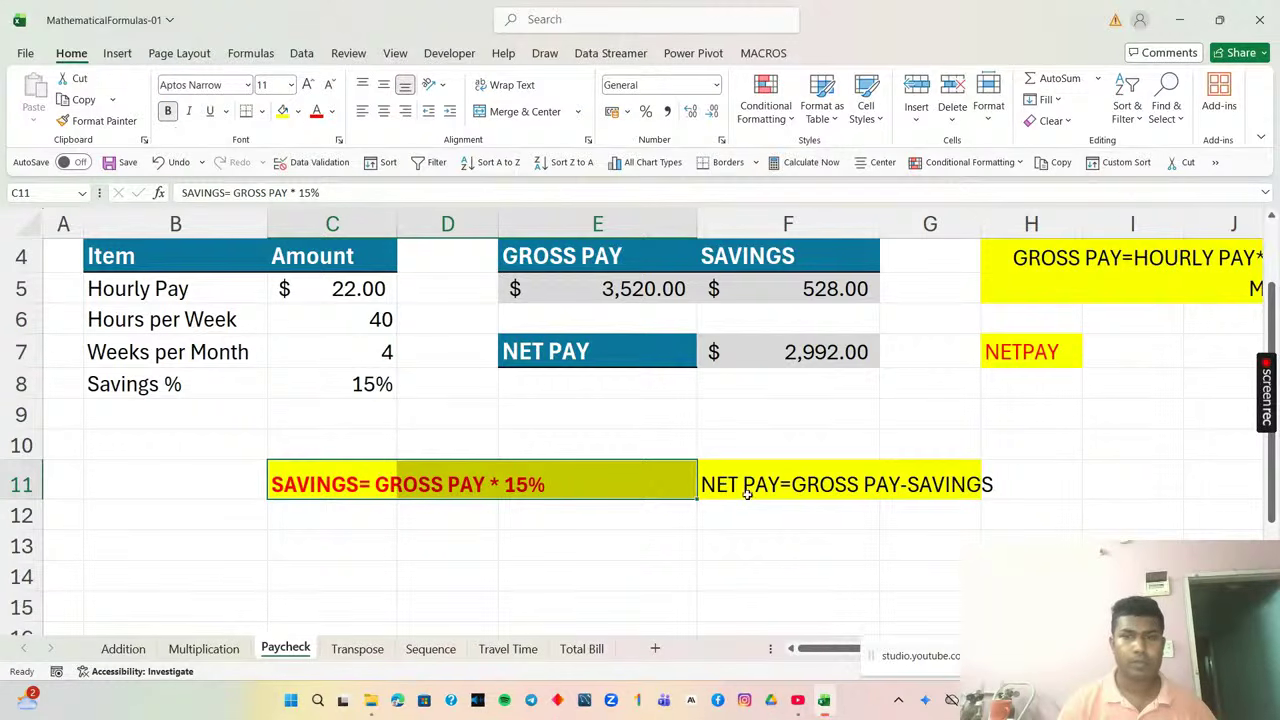
Make the net pay note in F11:G11 dark green and bold.
{"action": "left_click_drag", "start_coordinate": [728, 478], "coordinate": [952, 487]}
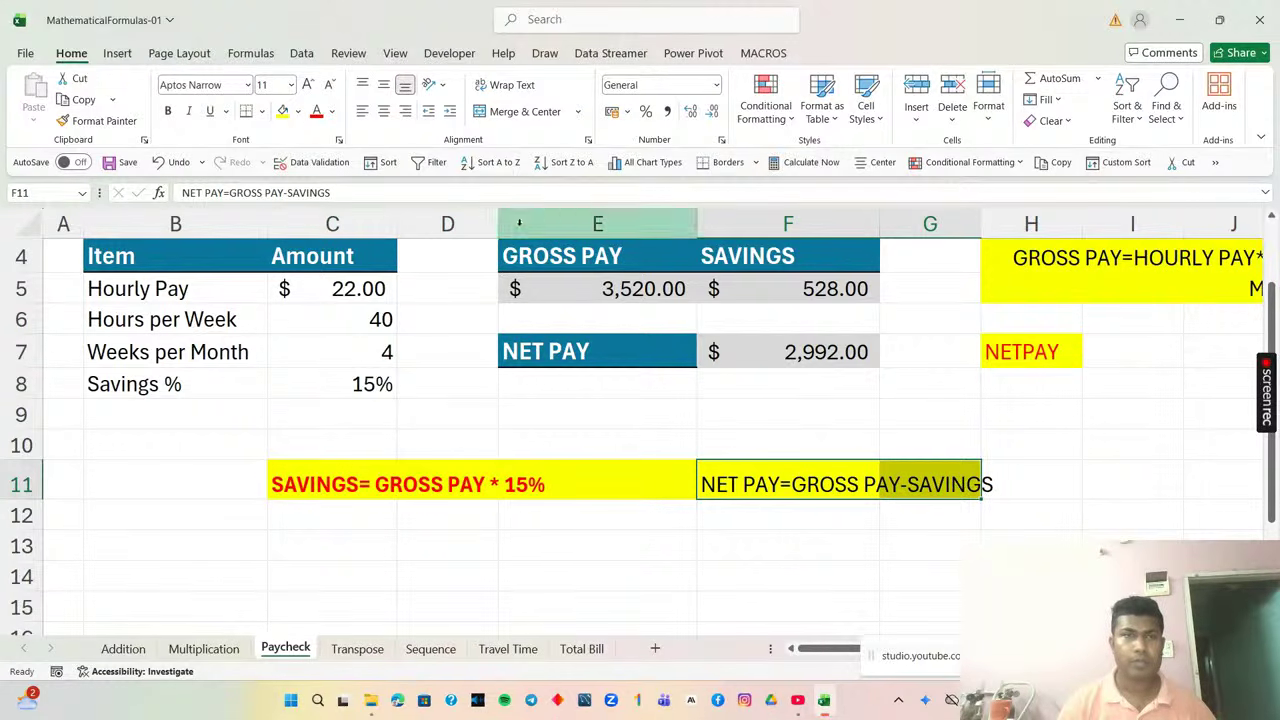
{"action": "left_click", "coordinate": [335, 111]}
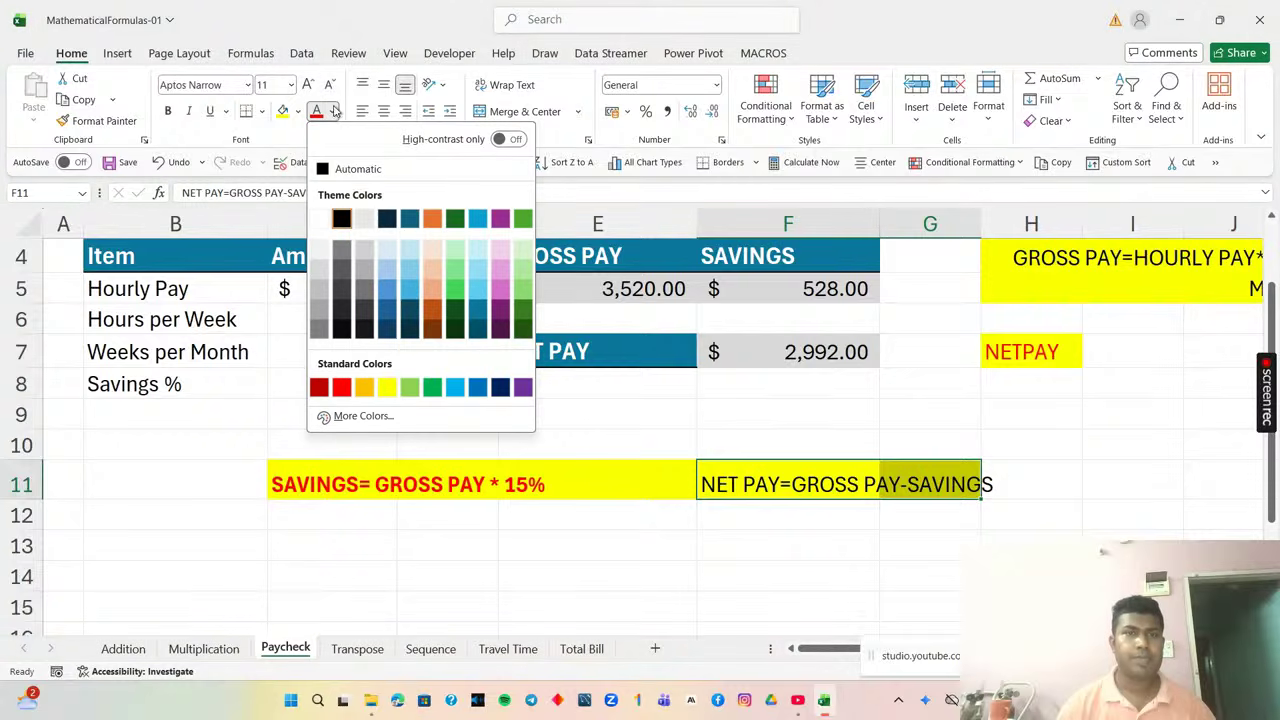
{"action": "left_click", "coordinate": [521, 313]}
{"action": "left_click", "coordinate": [169, 112]}
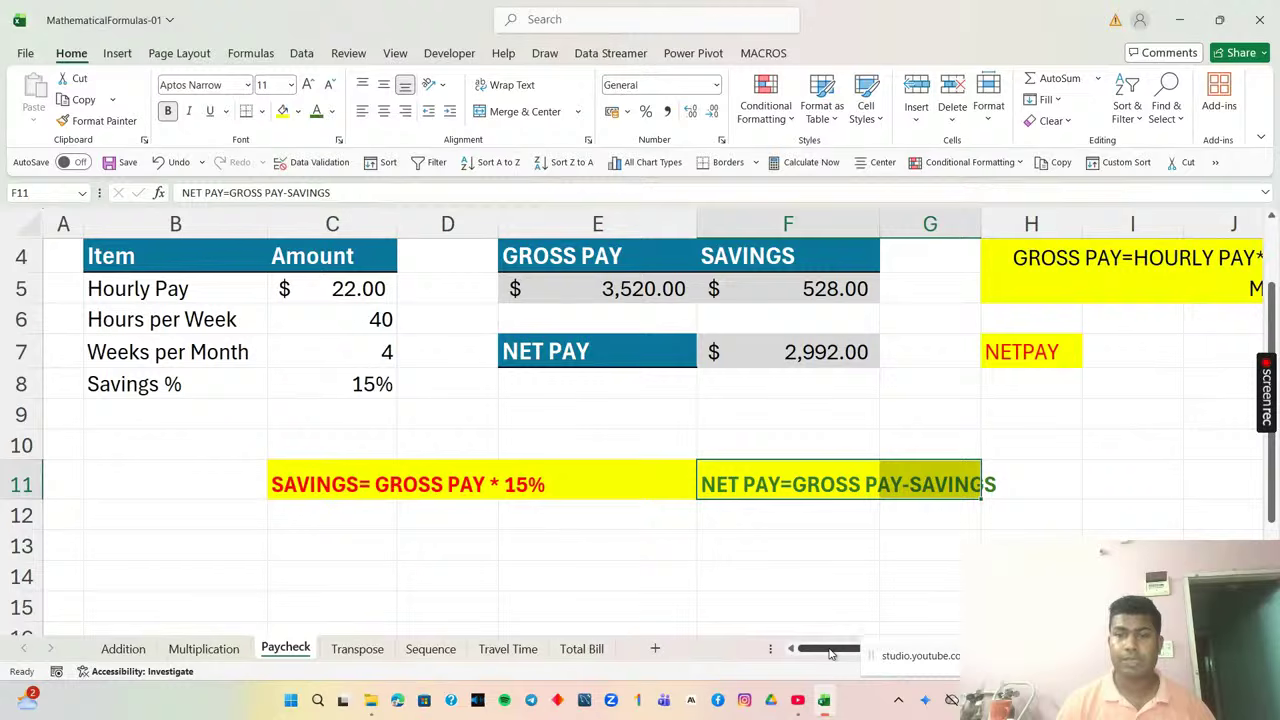
Make the gross pay formula note in the merged yellow cell H3 bold and dark blue.
{"action": "left_click_drag", "start_coordinate": [830, 653], "coordinate": [937, 657]}
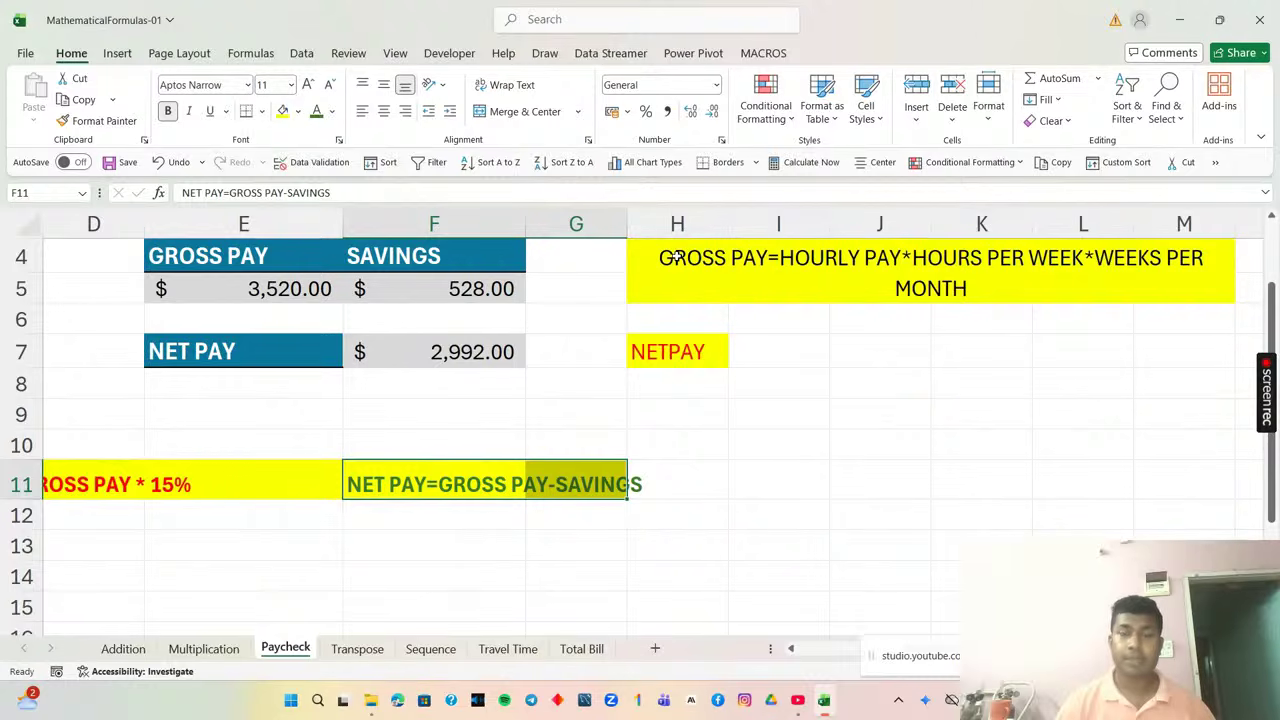
{"action": "left_click", "coordinate": [662, 248]}
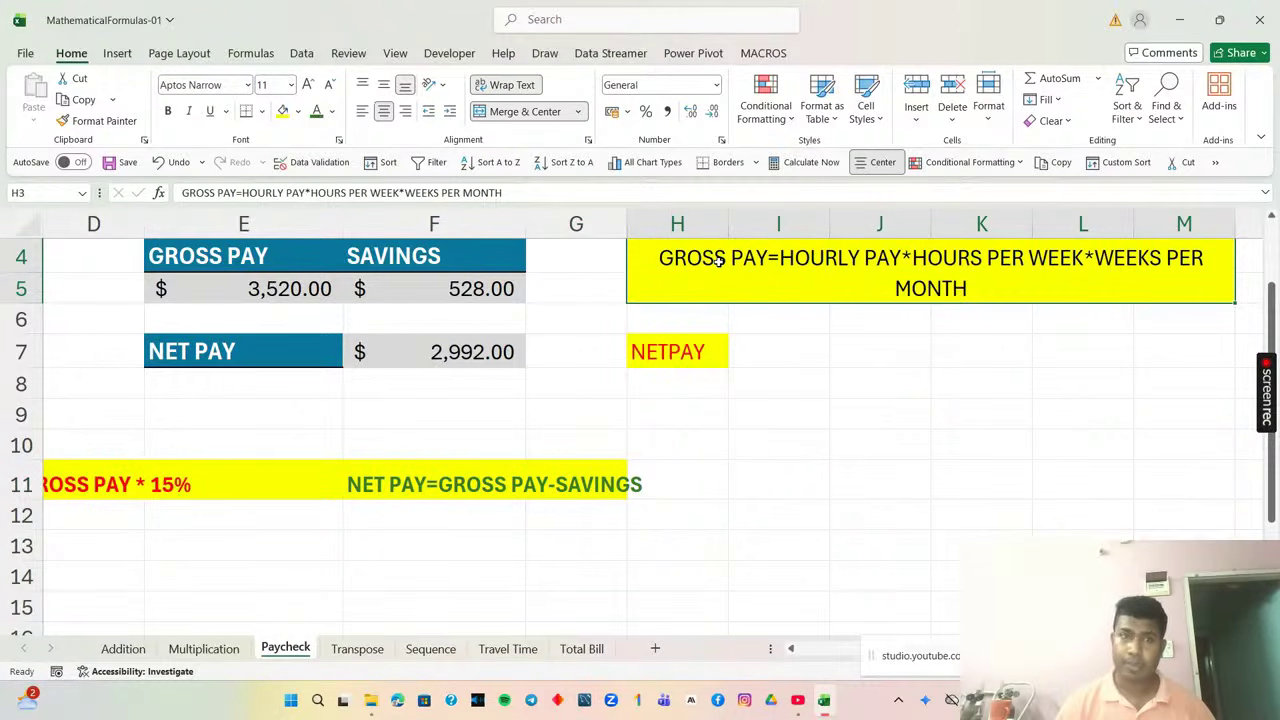
{"action": "left_click", "coordinate": [168, 111]}
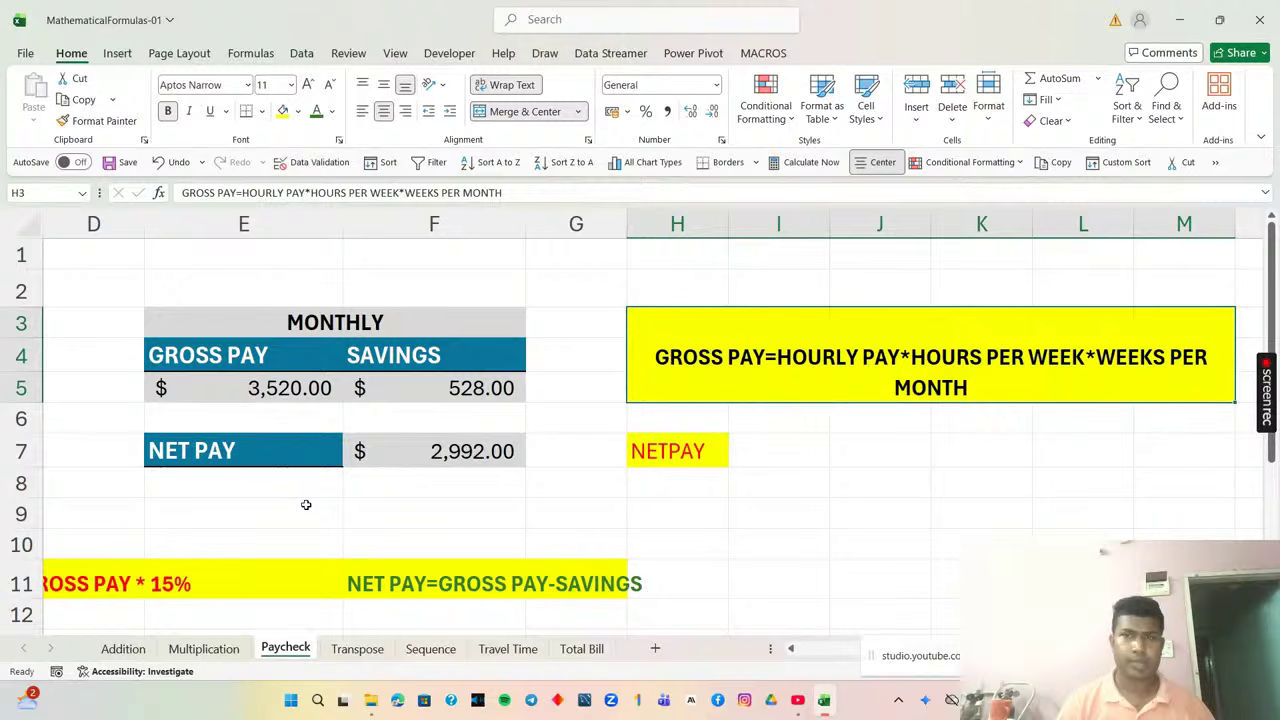
{"action": "left_click", "coordinate": [333, 111]}
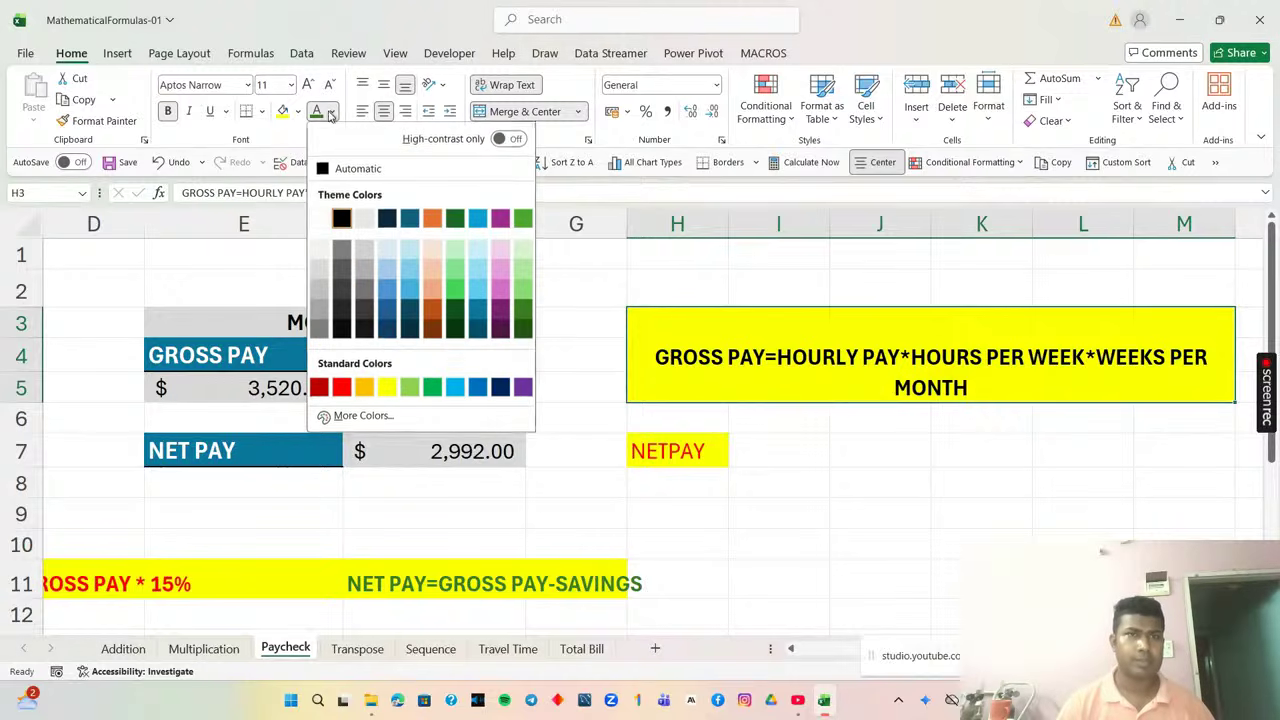
{"action": "left_click", "coordinate": [410, 316]}
{"action": "left_click", "coordinate": [935, 531]}
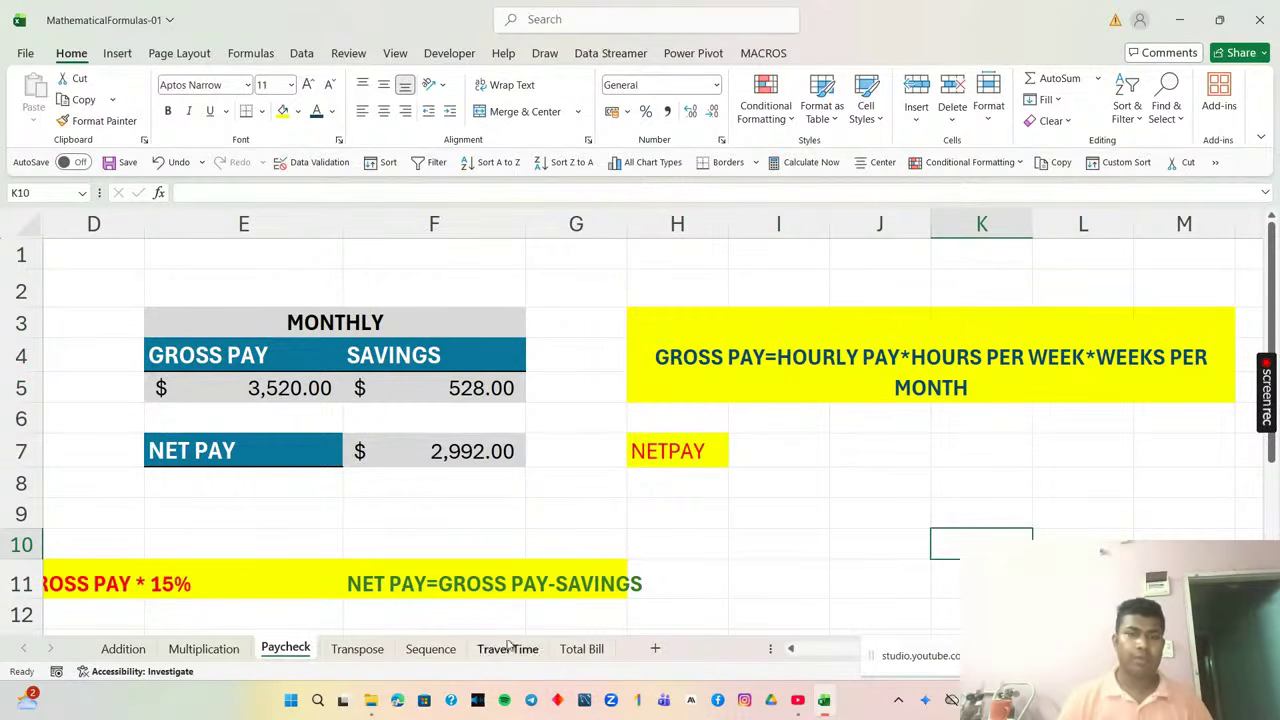
Switch to the Transpose sheet and select cell B13 below the Item and Amount table.
{"action": "left_click", "coordinate": [358, 650]}
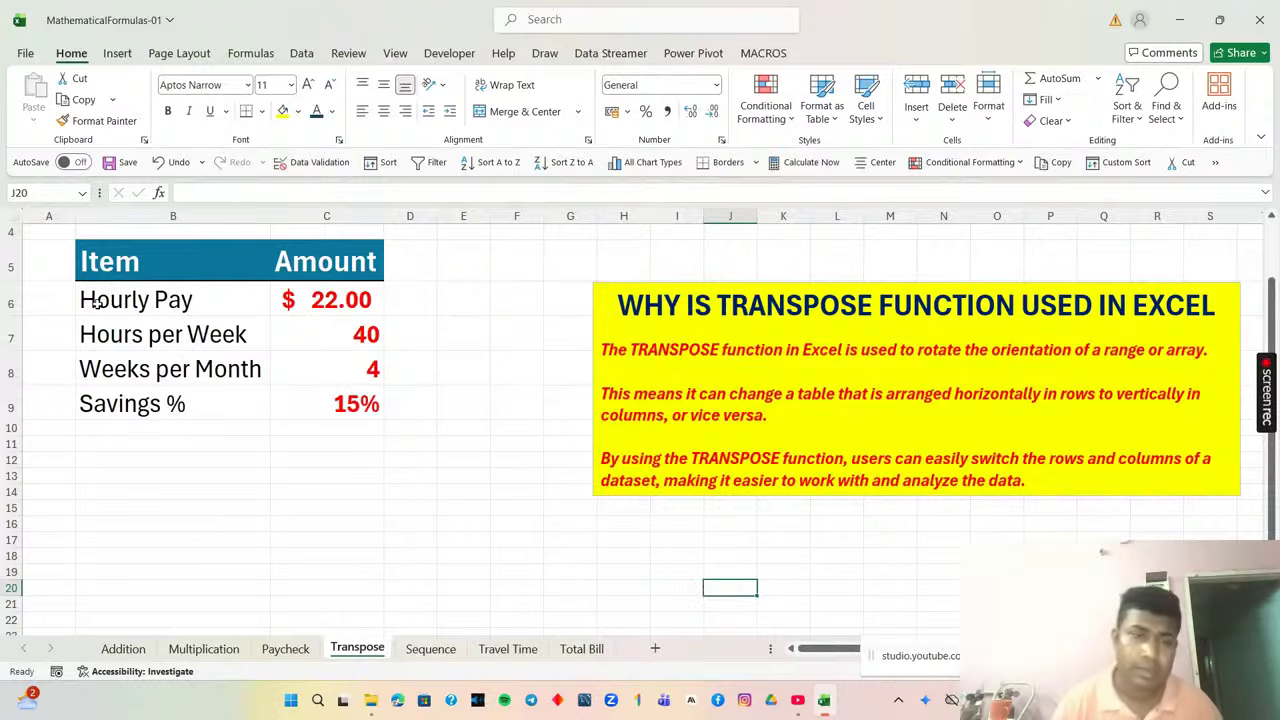
{"action": "left_click", "coordinate": [145, 476]}
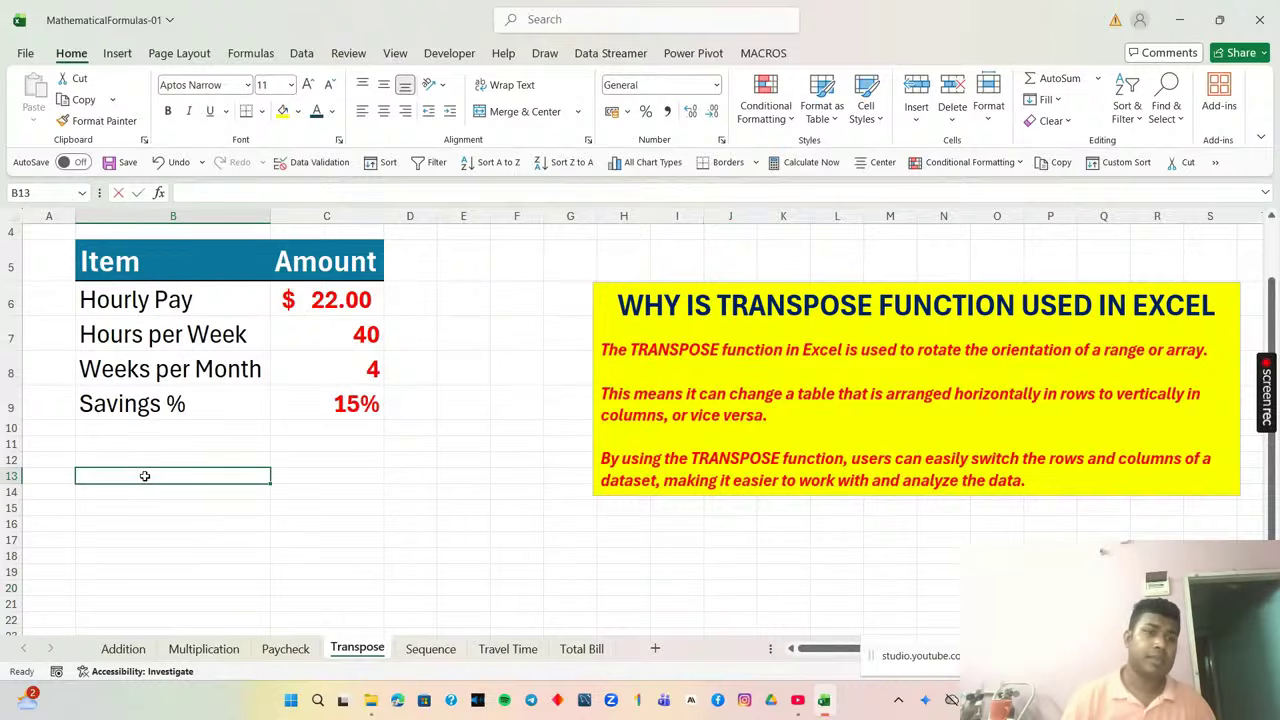
Start a TRANSPOSE formula in cell B13, below the Item and Amount table.
{"action": "double_click", "coordinate": [145, 476]}
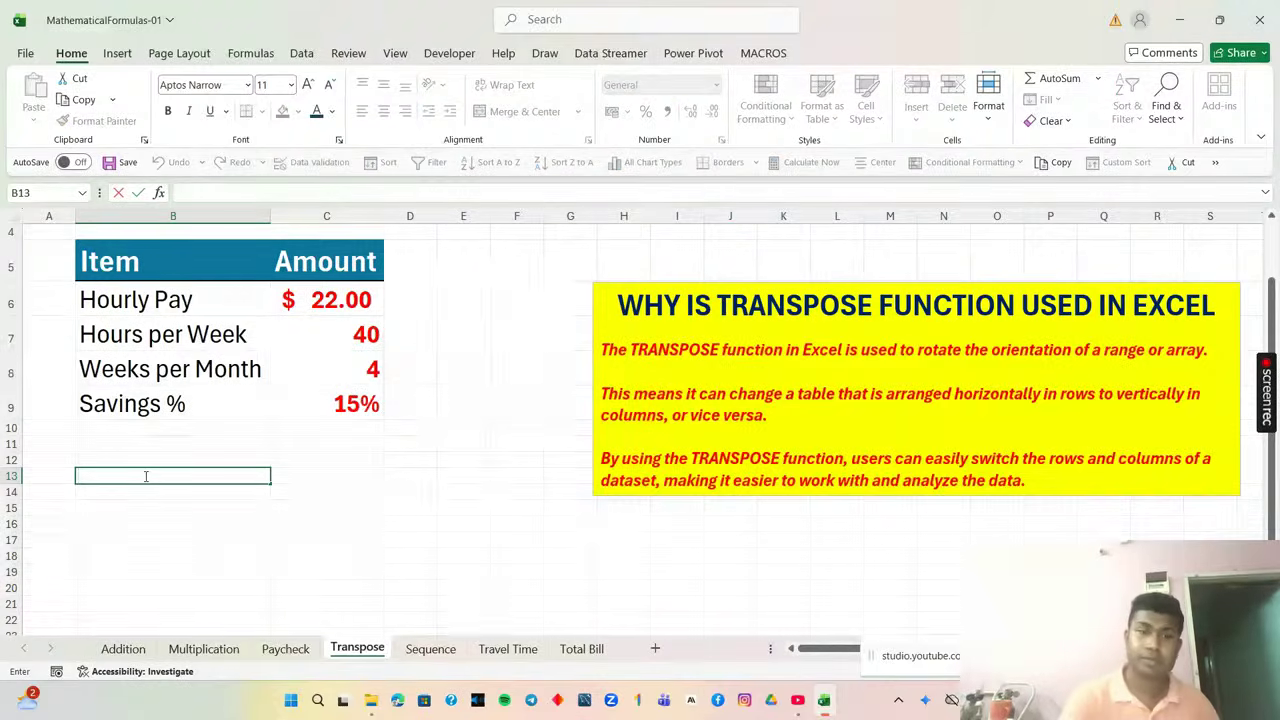
{"action": "type", "text": "=TRANSPOSE("}
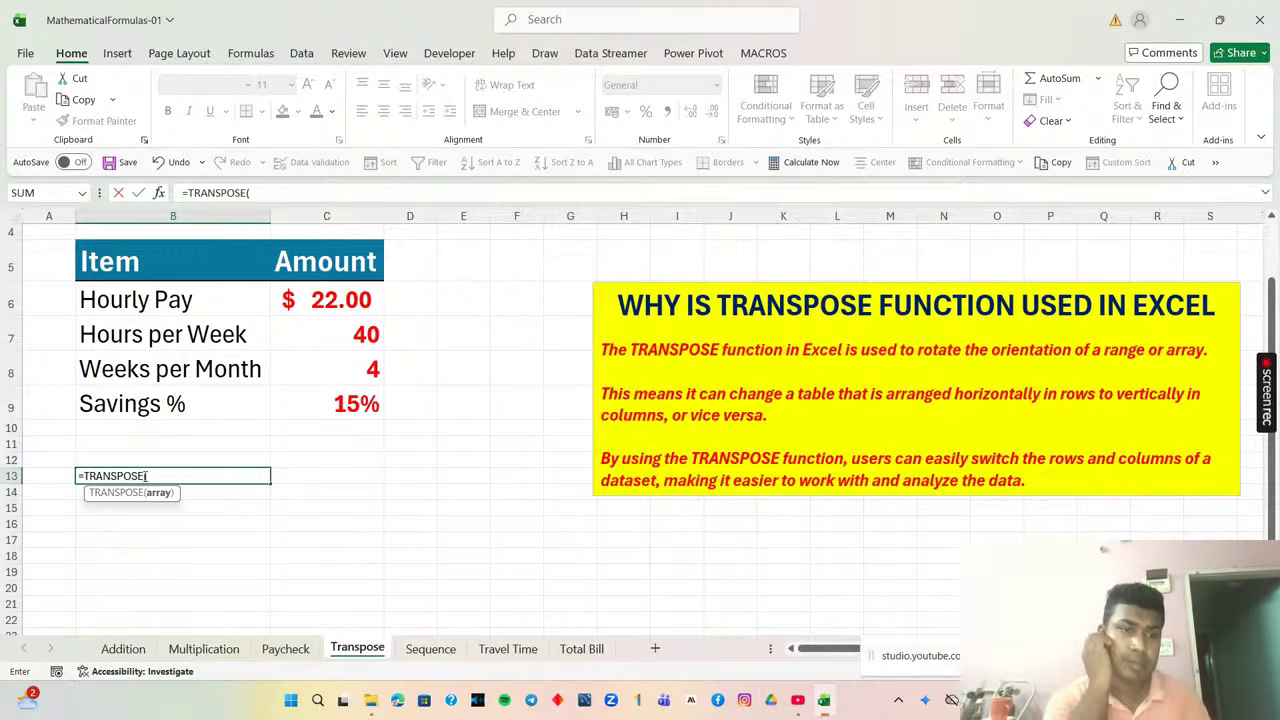
{"action": "key", "text": "Tab"}
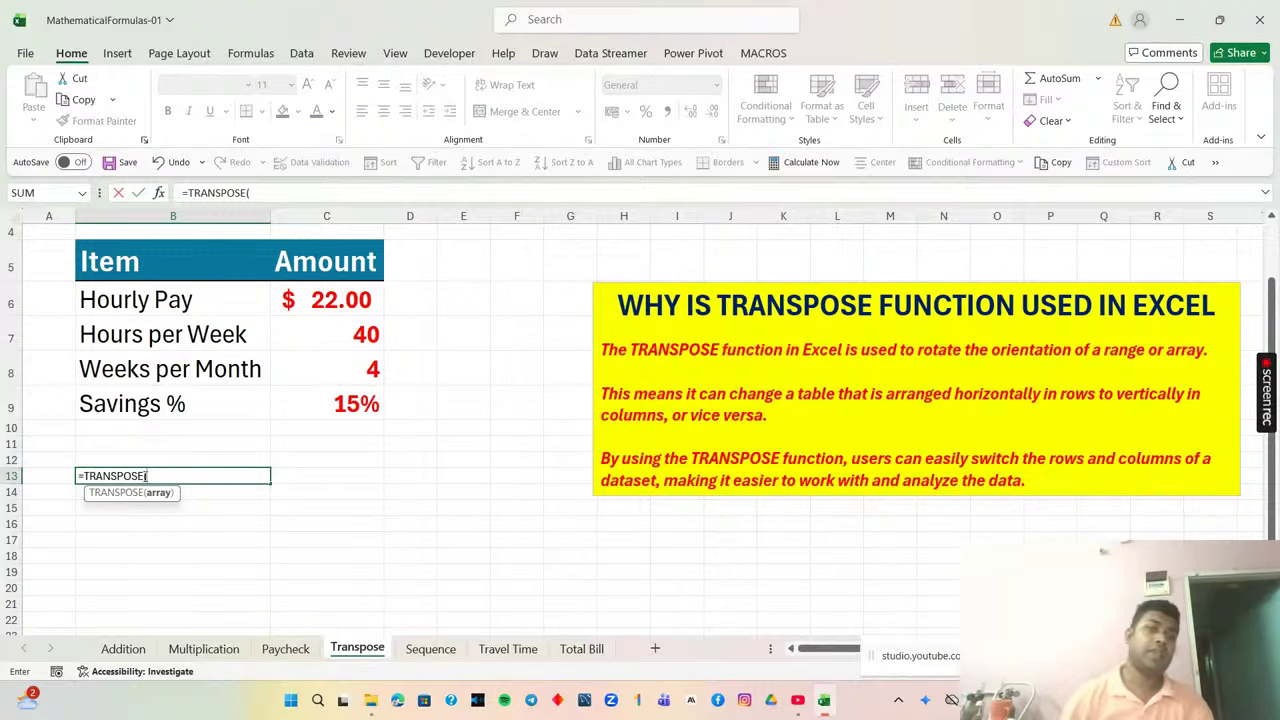
{"action": "left_click", "coordinate": [90, 265]}
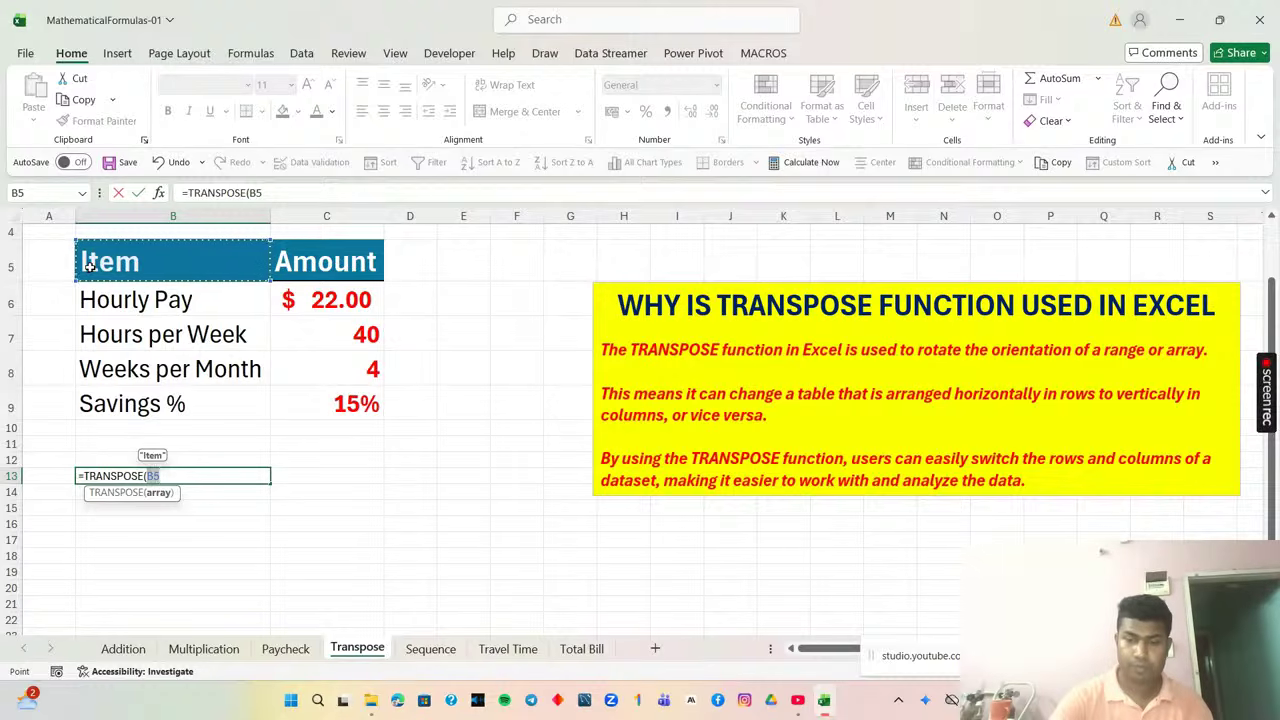
{"action": "key", "text": "F8"}
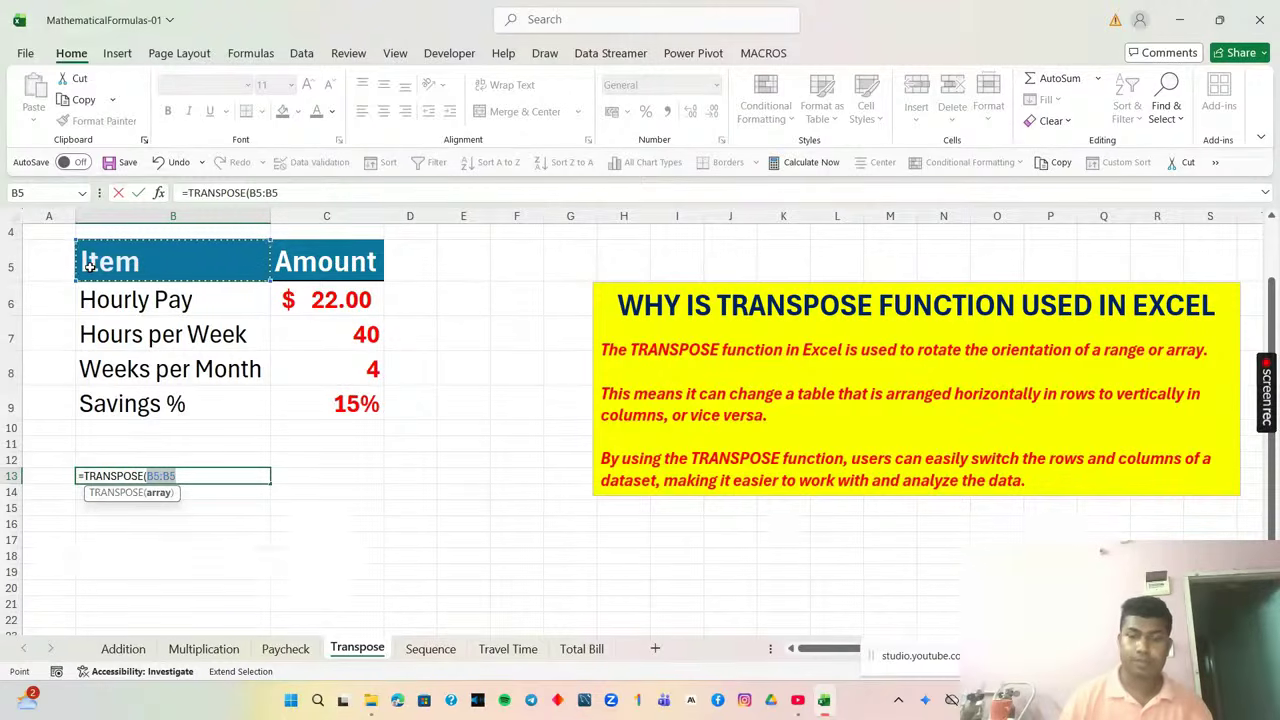
{"action": "key", "text": "F8"}
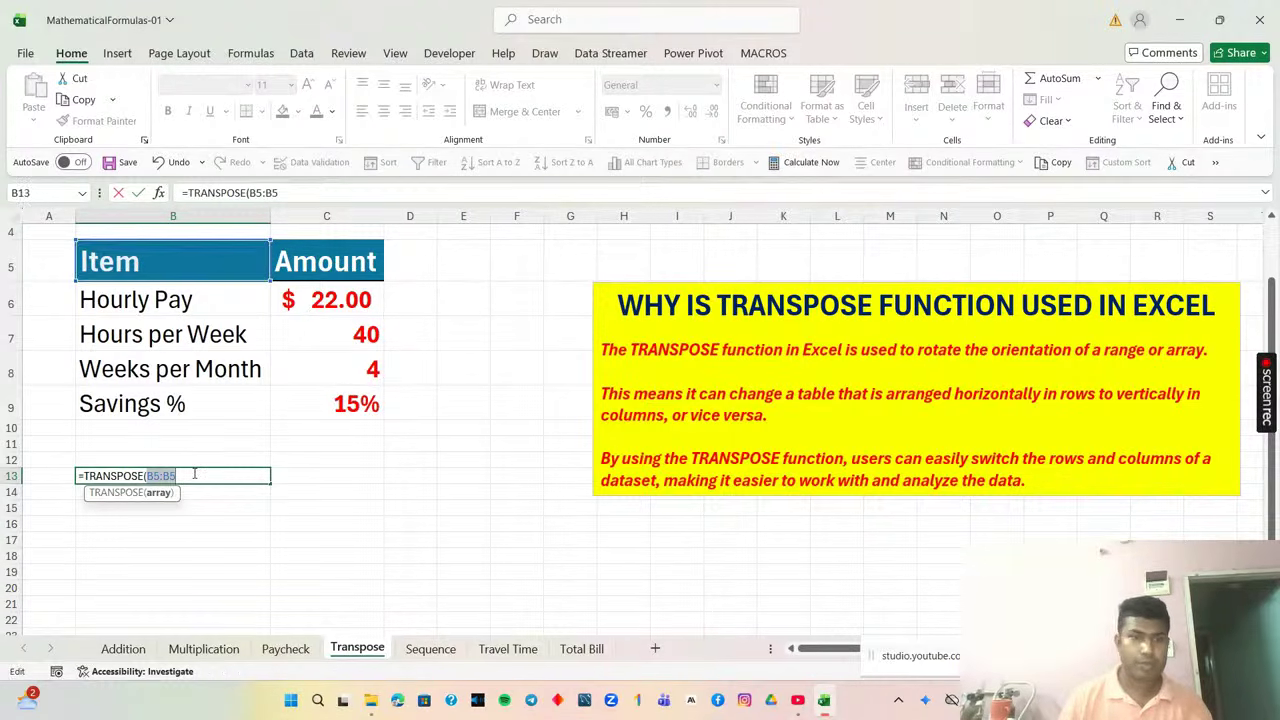
{"action": "key", "text": "BackSpace"}
{"action": "key", "text": "BackSpace"}
{"action": "key", "text": "BackSpace"}
{"action": "key", "text": "BackSpace"}
{"action": "key", "text": "BackSpace"}
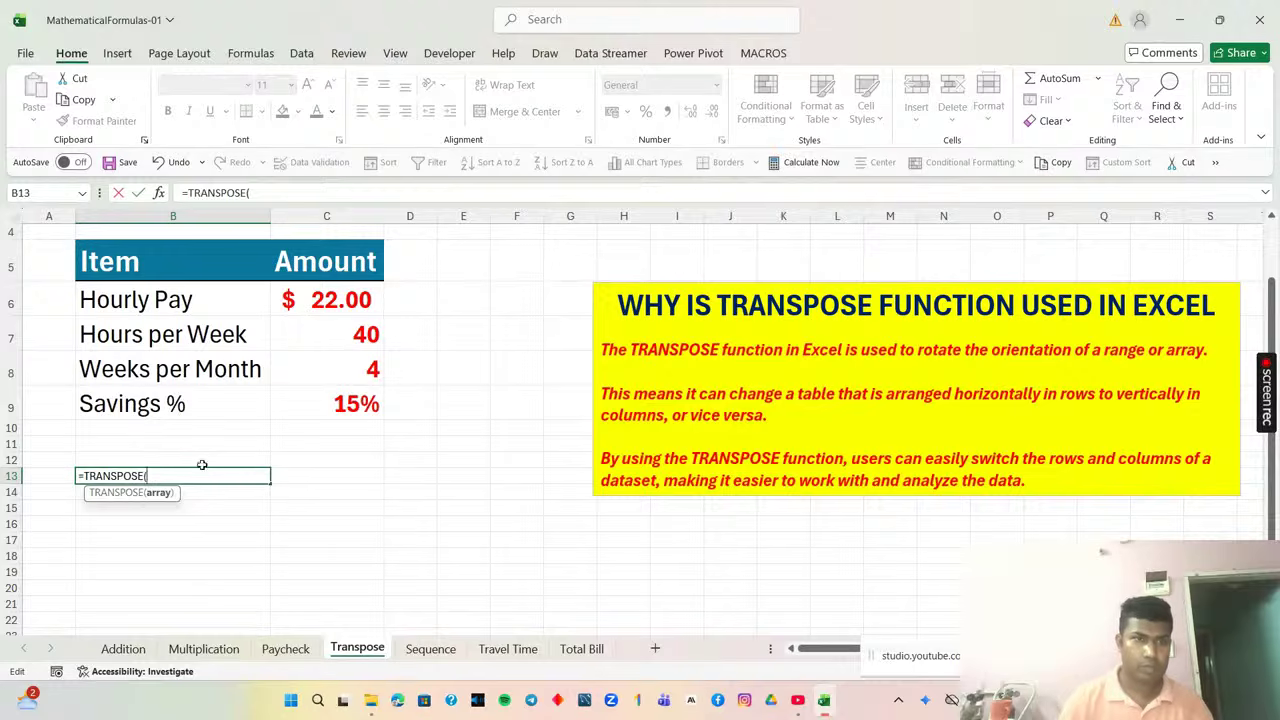
Complete the formula in B13 as =TRANSPOSE(B5:C9) and enter it.
{"action": "left_click", "coordinate": [151, 268]}
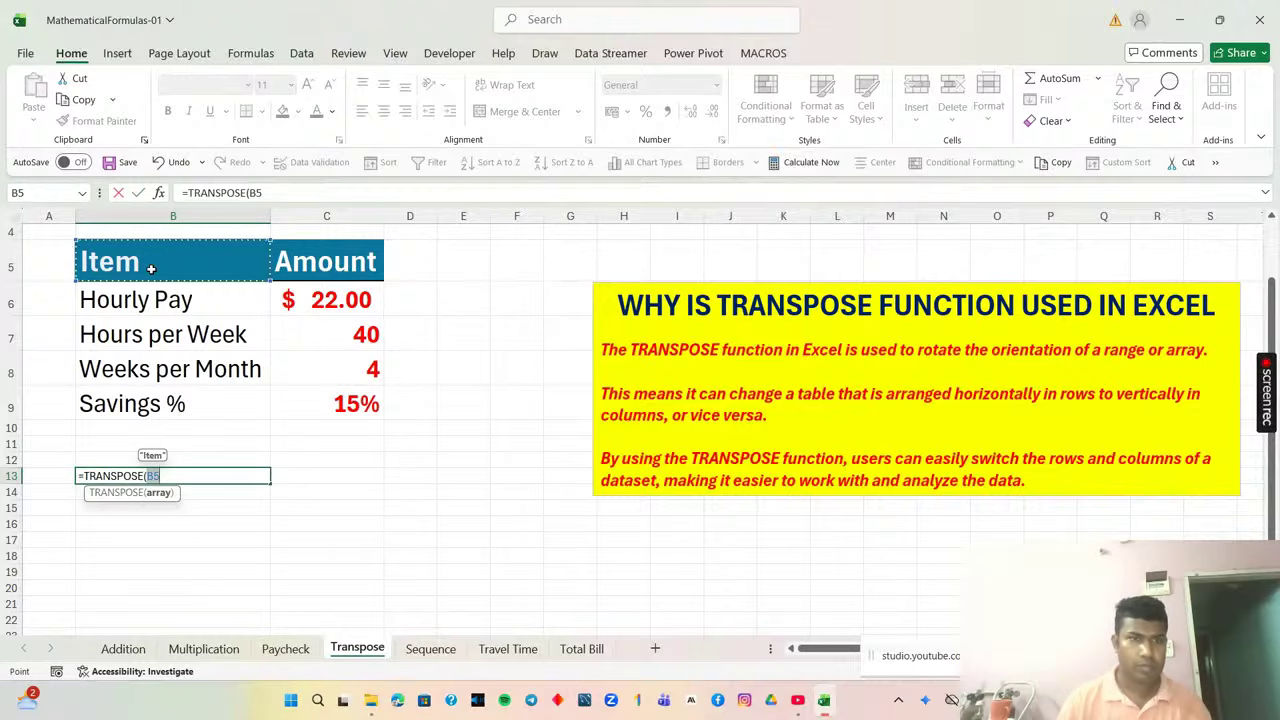
{"action": "left_click", "coordinate": [325, 412]}
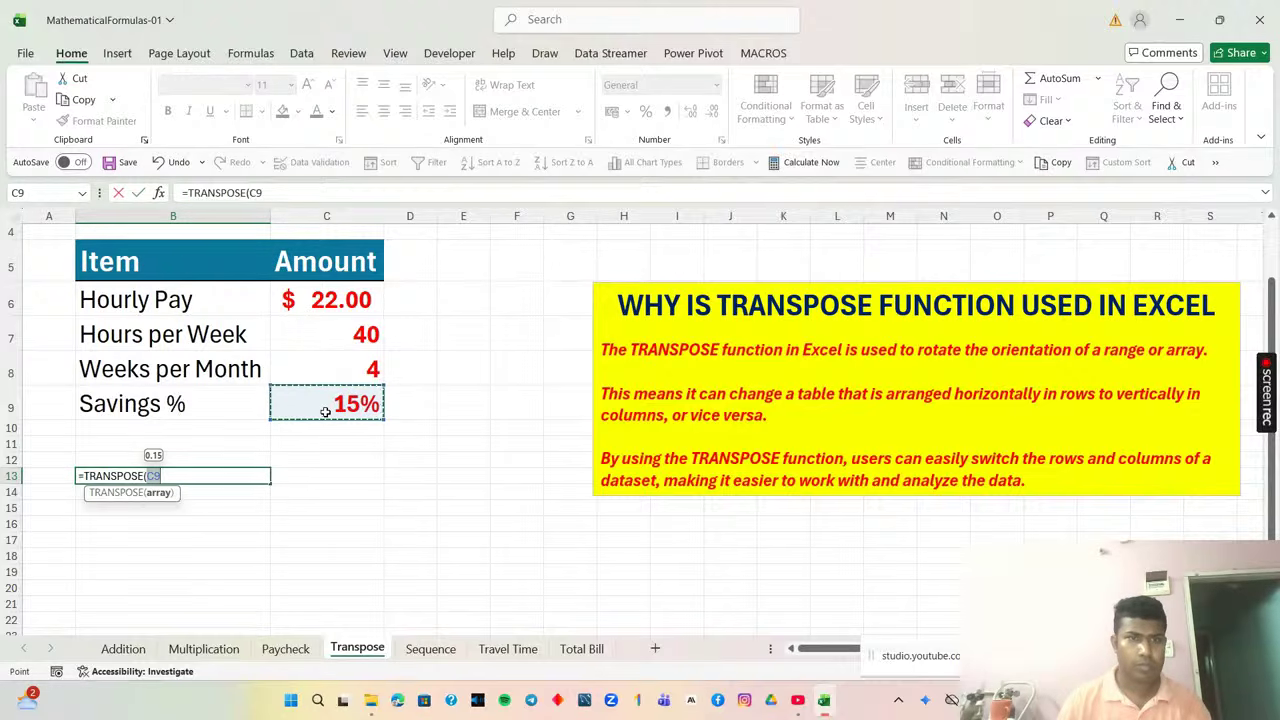
{"action": "left_click_drag", "start_coordinate": [180, 264], "coordinate": [315, 405]}
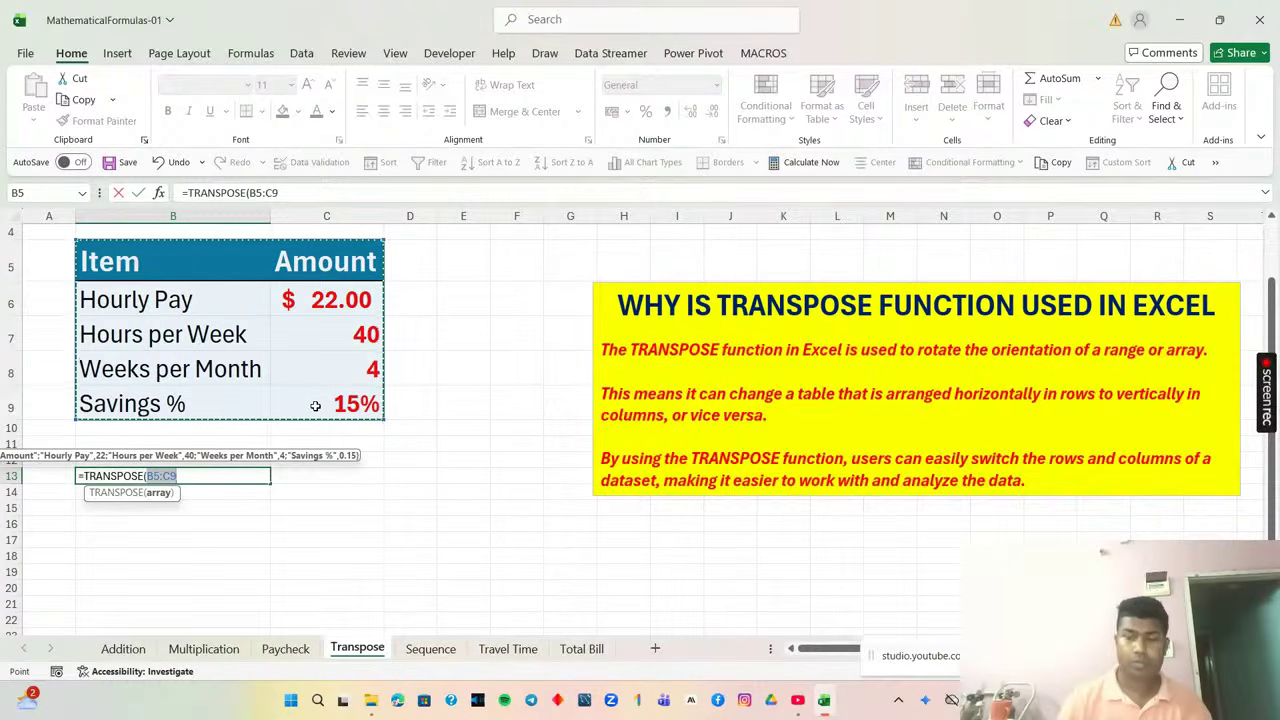
{"action": "type", "text": ")"}
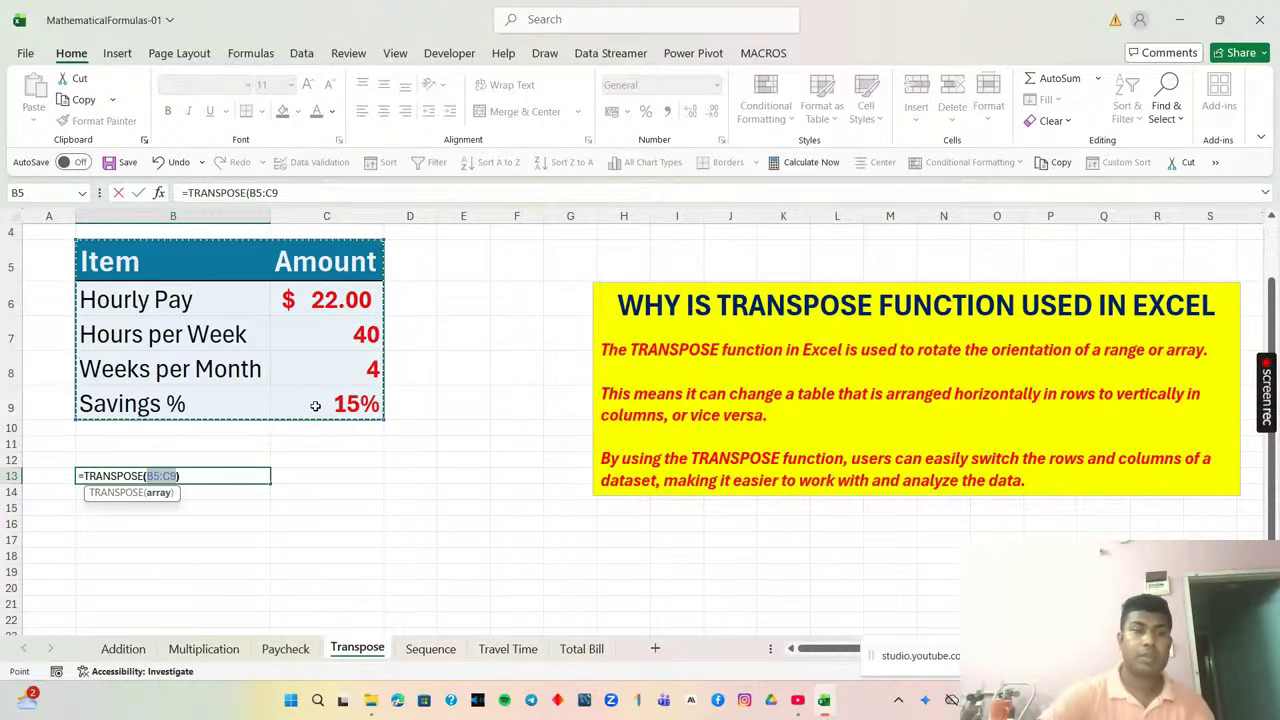
{"action": "key", "text": "Return"}
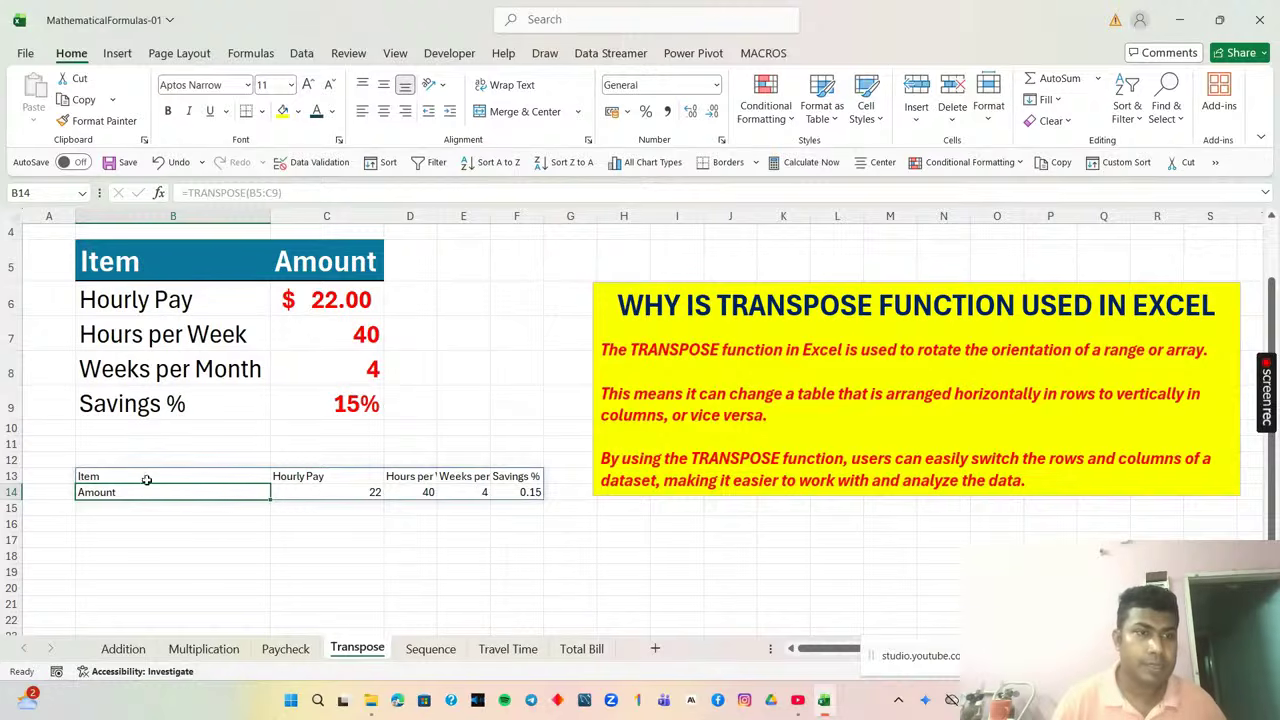
{"action": "left_click_drag", "start_coordinate": [108, 478], "coordinate": [530, 500]}
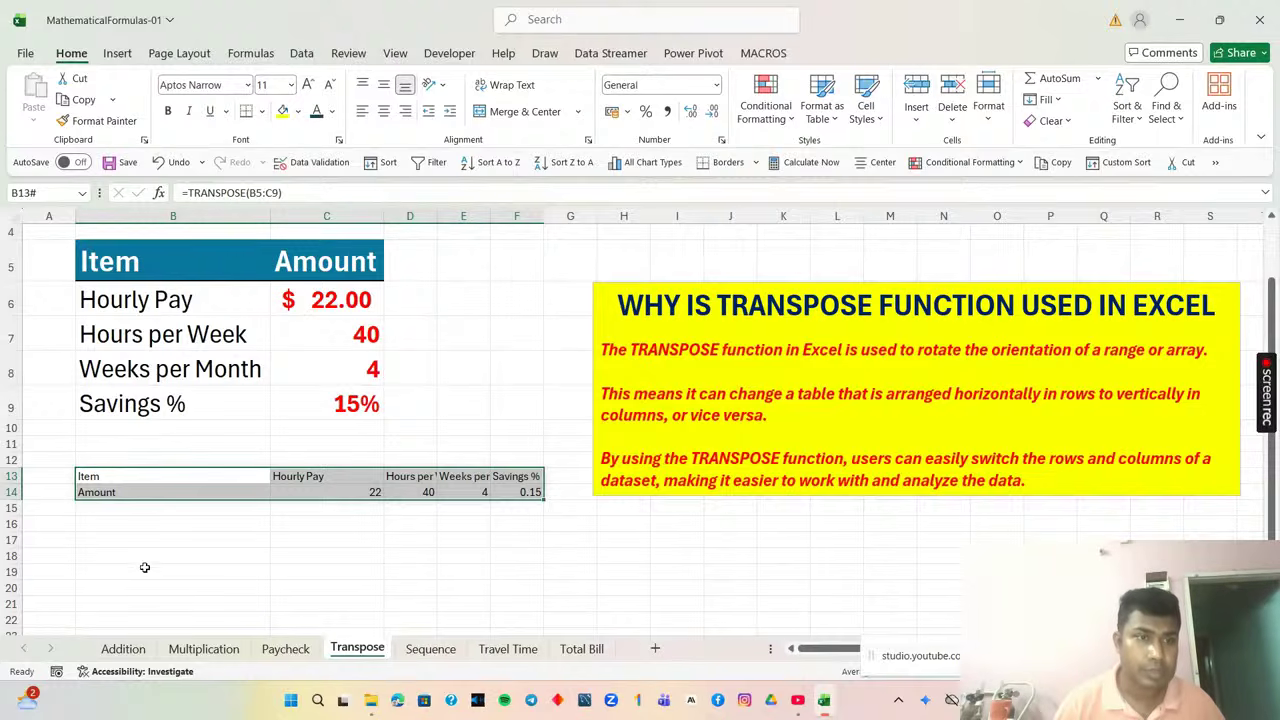
{"action": "left_click", "coordinate": [163, 523]}
{"action": "left_click_drag", "start_coordinate": [156, 476], "coordinate": [153, 485]}
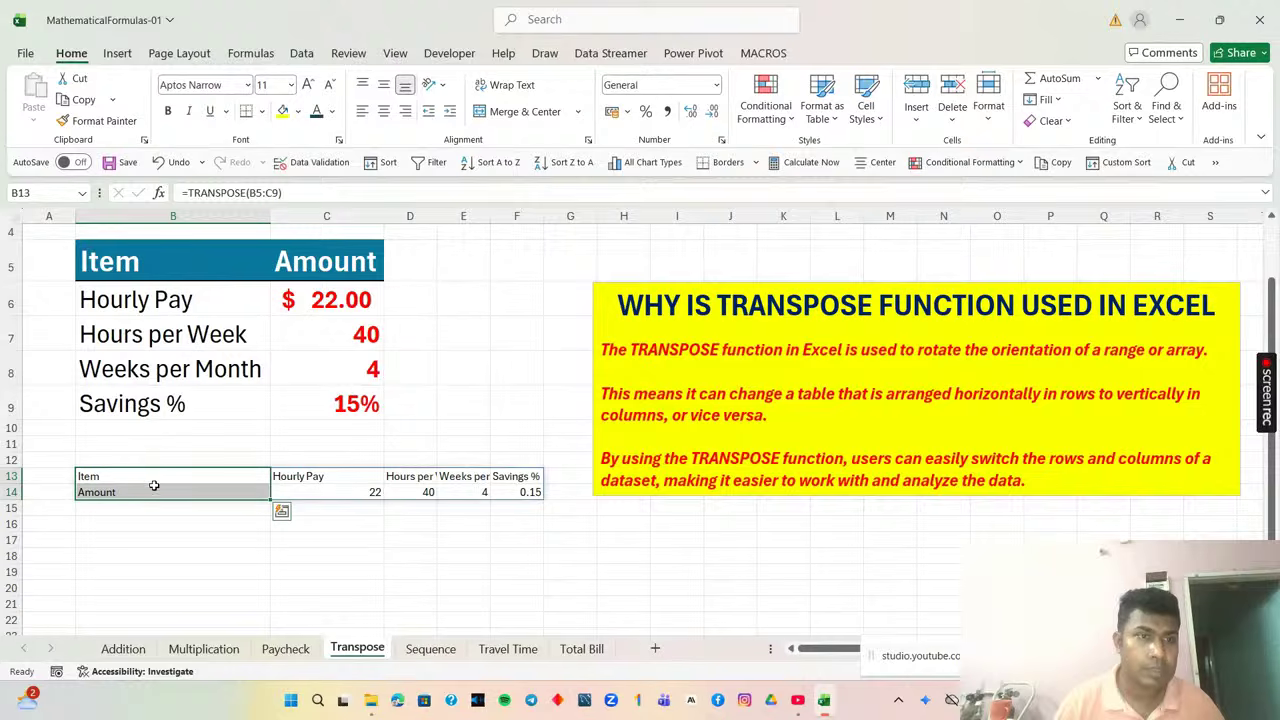
{"action": "left_click", "coordinate": [297, 111]}
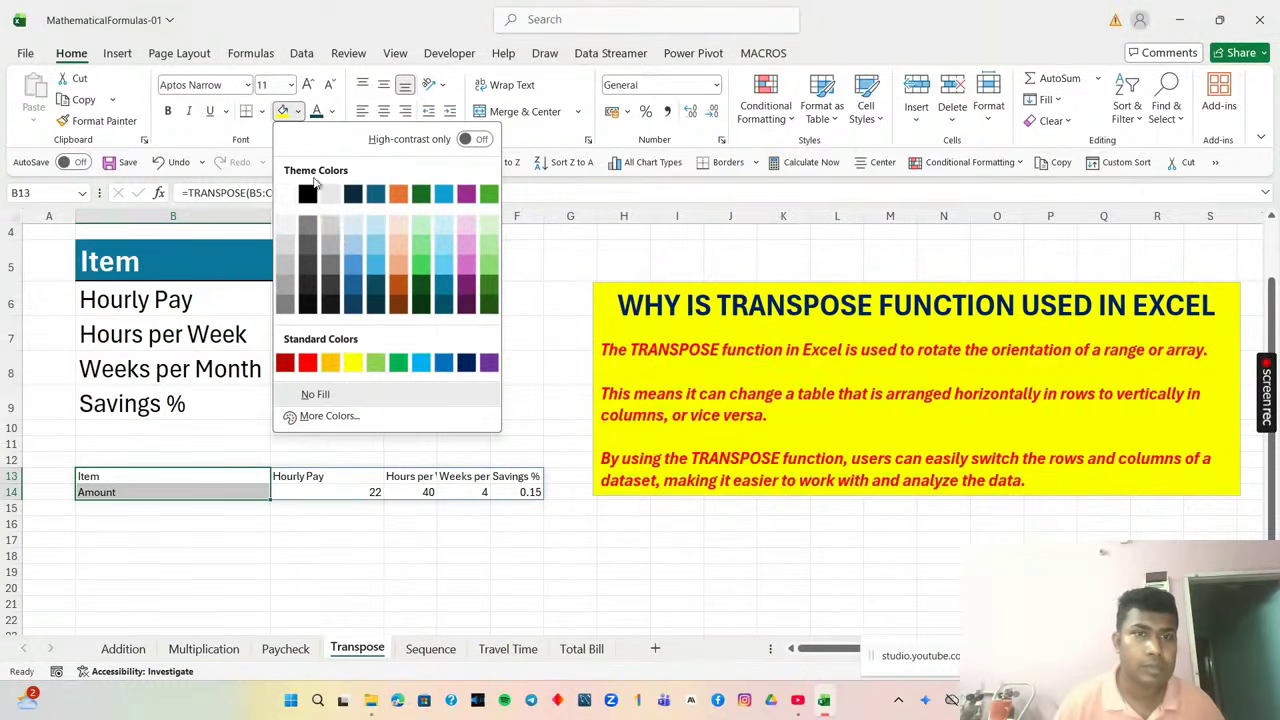
{"action": "left_click", "coordinate": [358, 288]}
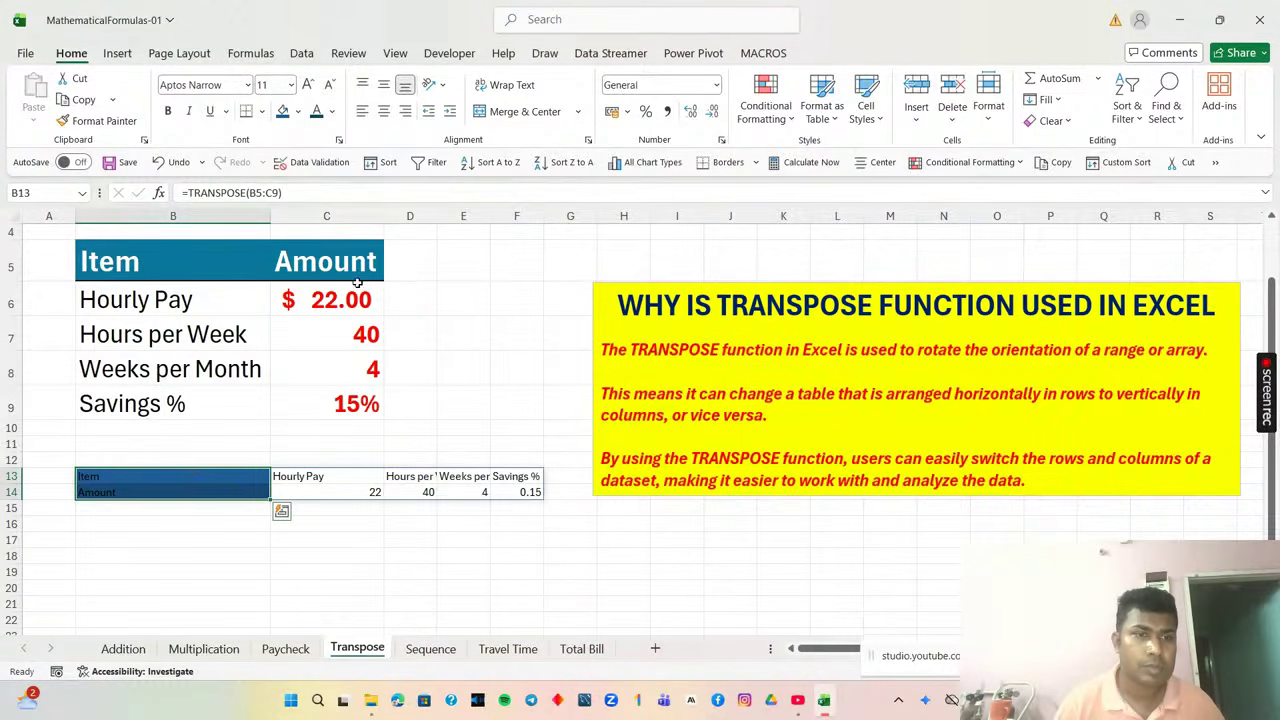
{"action": "left_click_drag", "start_coordinate": [125, 478], "coordinate": [127, 493]}
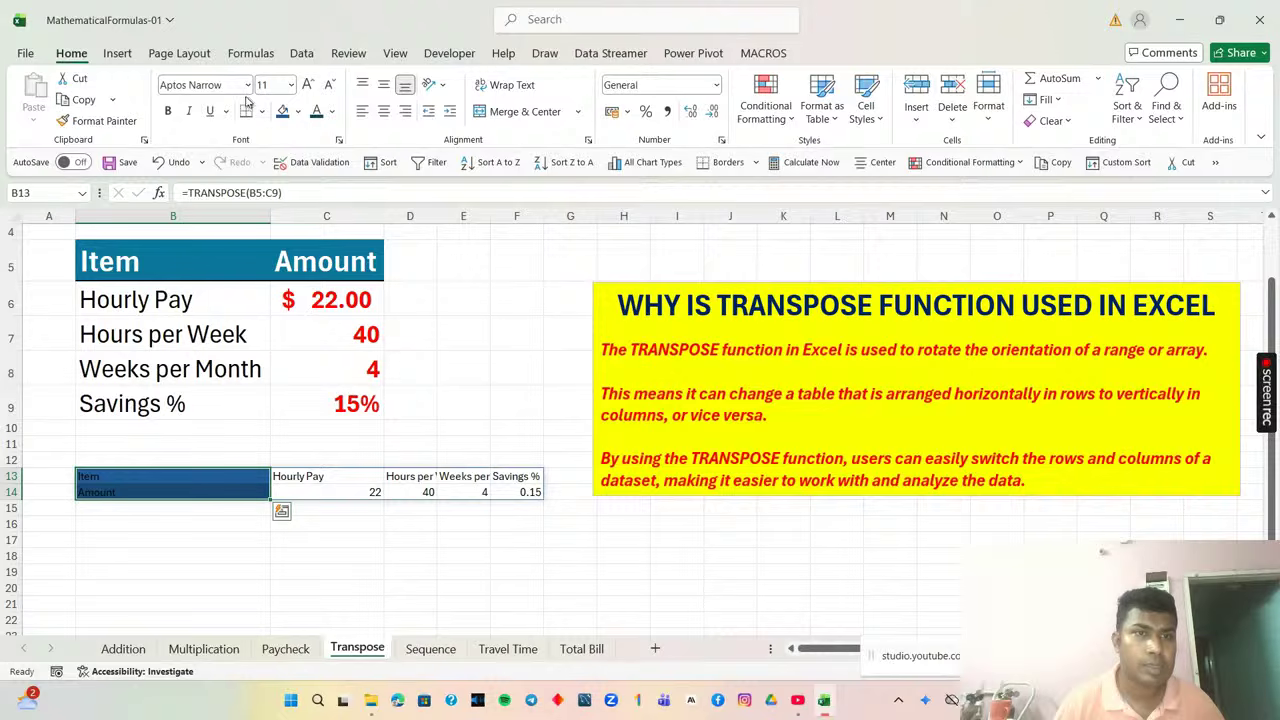
{"action": "left_click", "coordinate": [297, 111]}
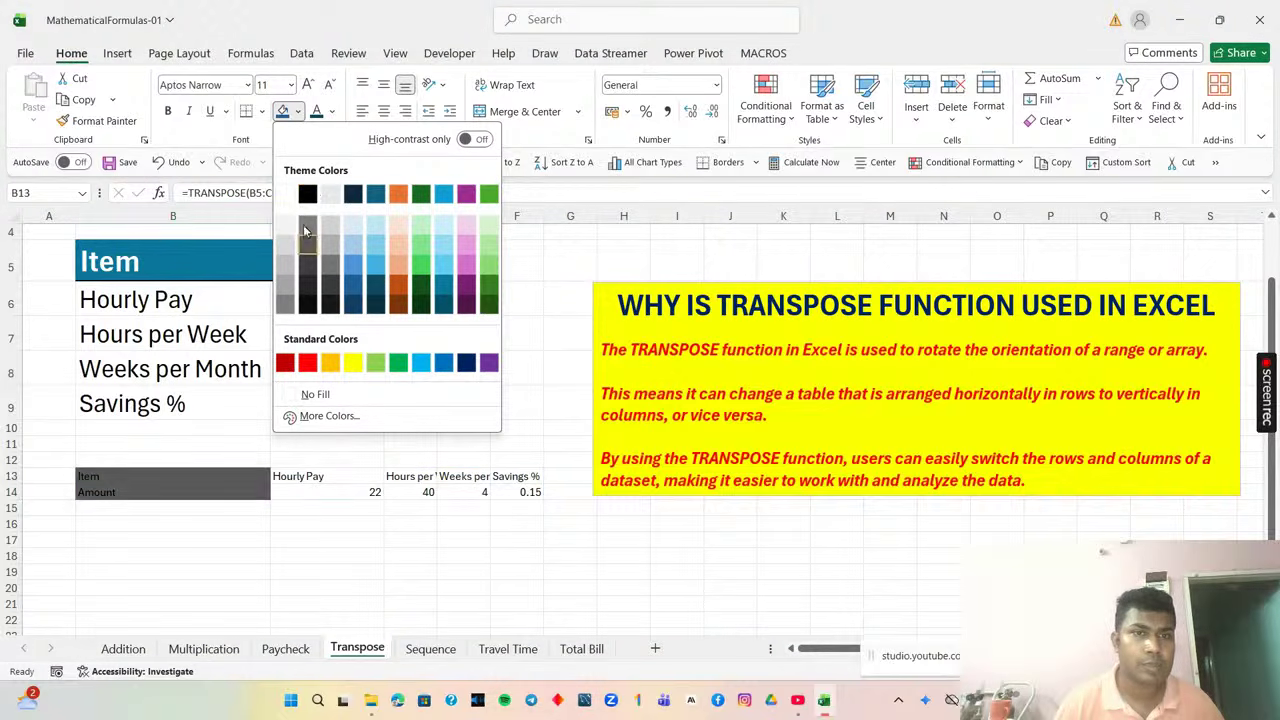
{"action": "left_click", "coordinate": [284, 194]}
{"action": "left_click", "coordinate": [194, 553]}
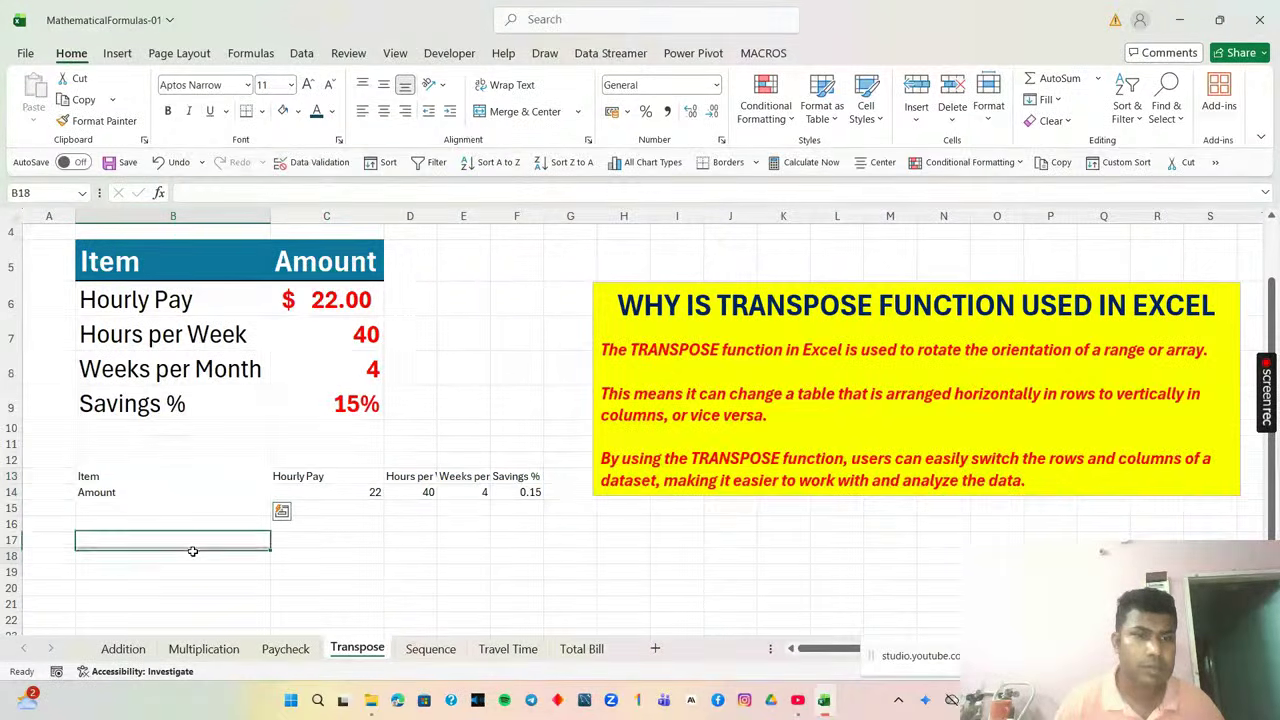
Fill the transposed Item and Amount labels in B13:B14 with dark blue and set their text to white.
{"action": "left_click_drag", "start_coordinate": [191, 477], "coordinate": [191, 491]}
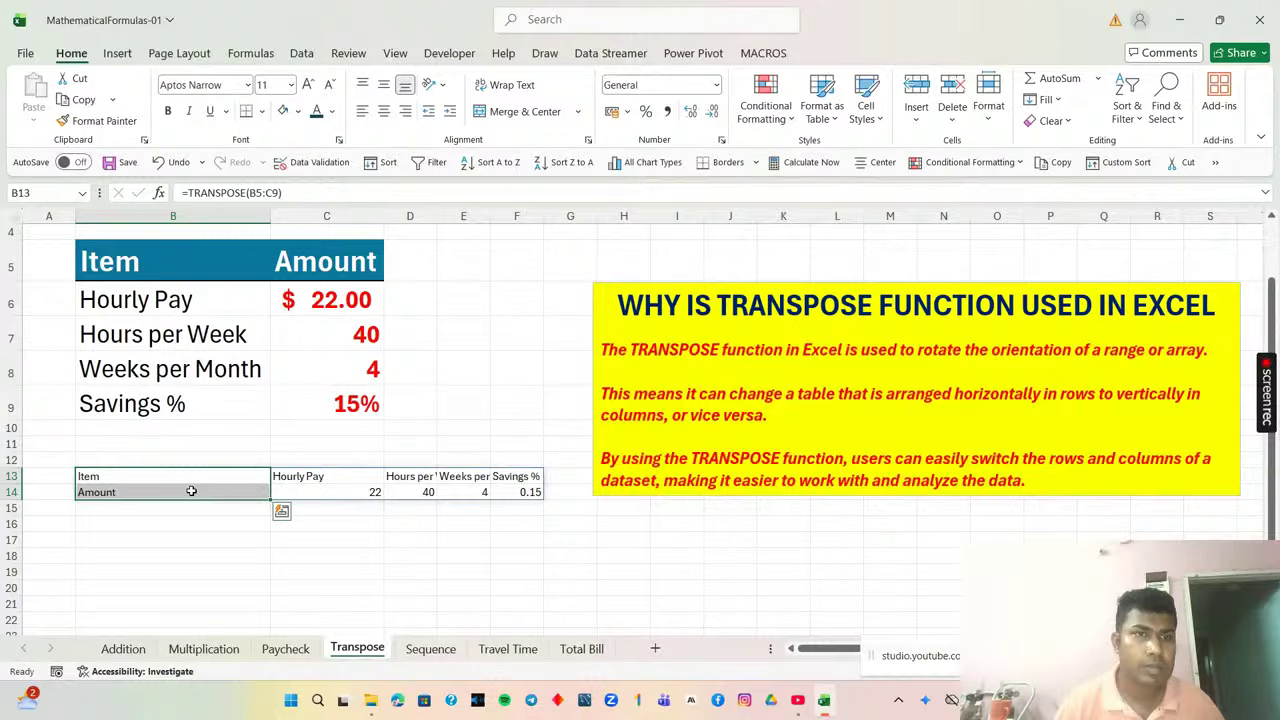
{"action": "left_click", "coordinate": [297, 111]}
{"action": "left_click", "coordinate": [347, 285]}
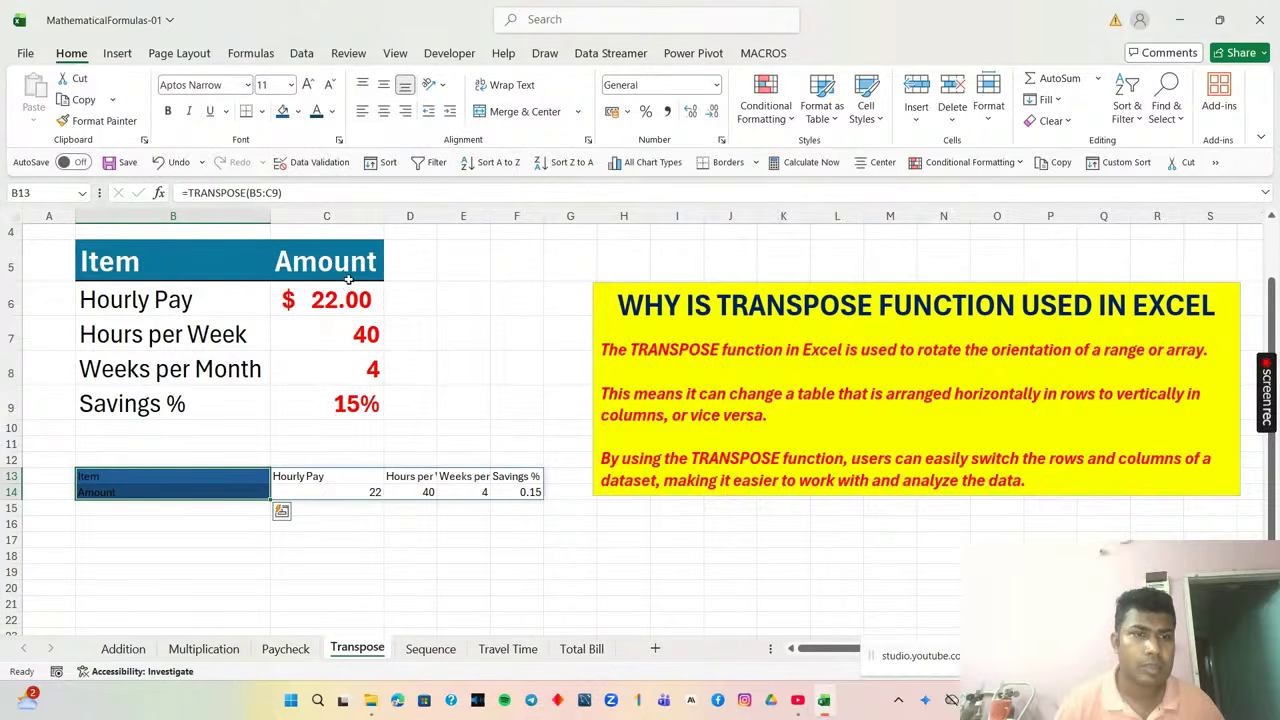
{"action": "left_click", "coordinate": [331, 113]}
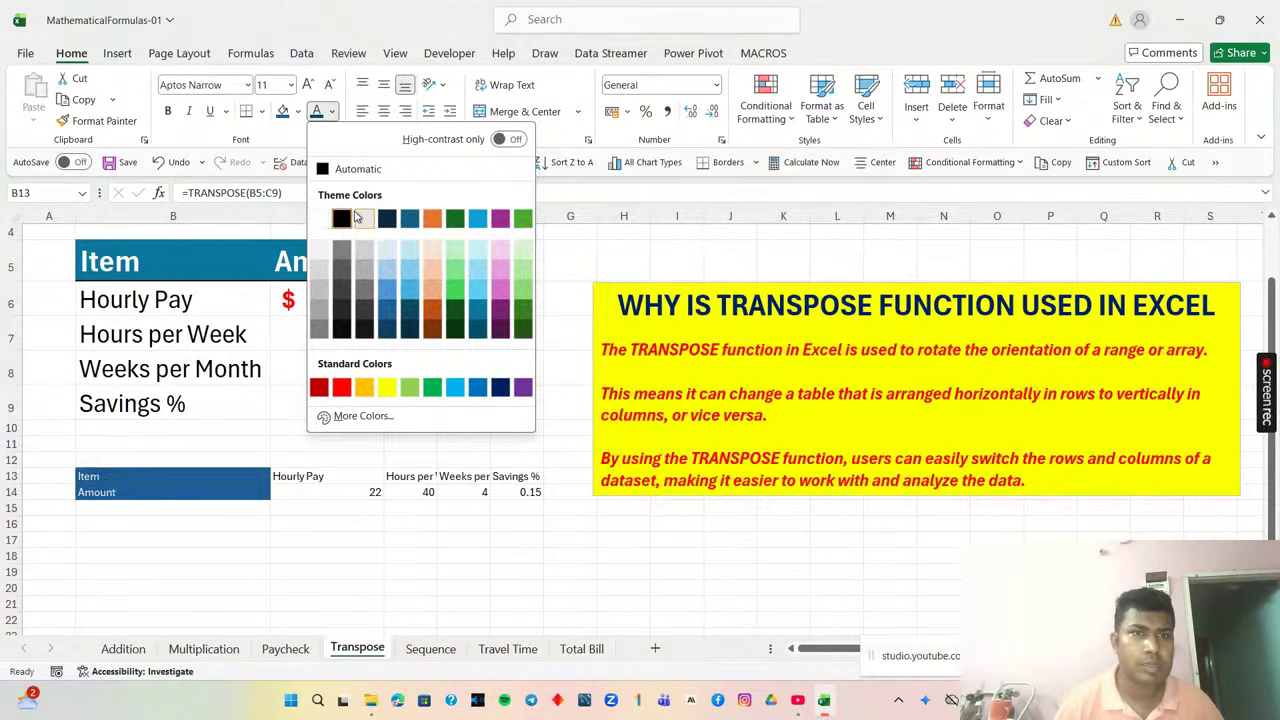
{"action": "left_click", "coordinate": [319, 210]}
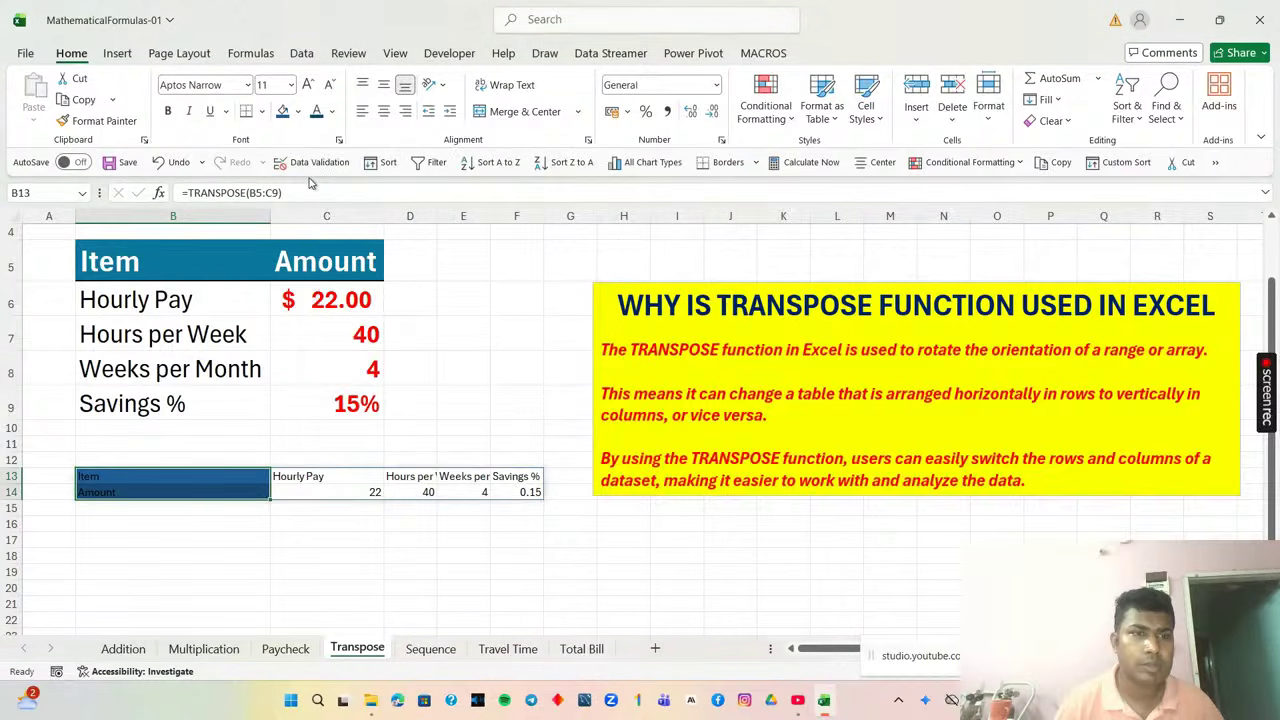
{"action": "left_click", "coordinate": [331, 115]}
{"action": "left_click", "coordinate": [318, 209]}
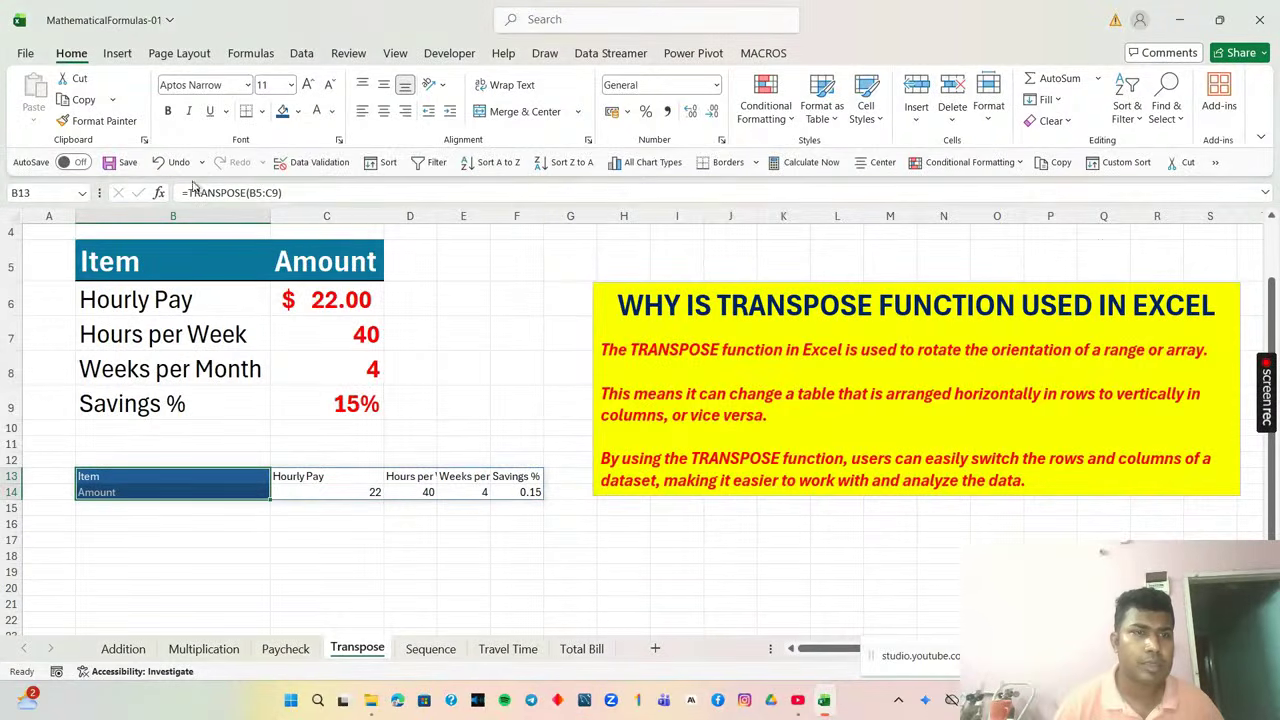
Make the labels in B13:B14 bold and enlarge their font to size 36.
{"action": "left_click", "coordinate": [169, 111]}
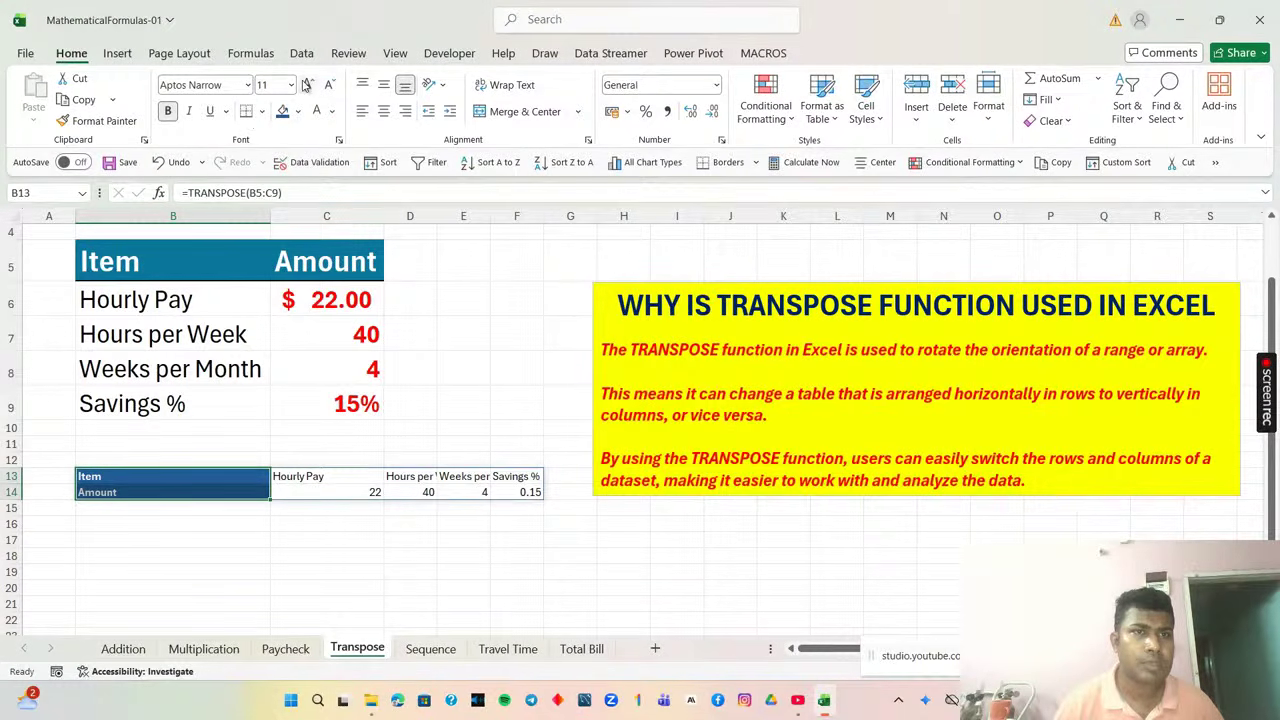
{"action": "left_click", "coordinate": [307, 85]}
{"action": "left_click", "coordinate": [307, 85]}
{"action": "left_click", "coordinate": [307, 85]}
{"action": "left_click", "coordinate": [307, 85]}
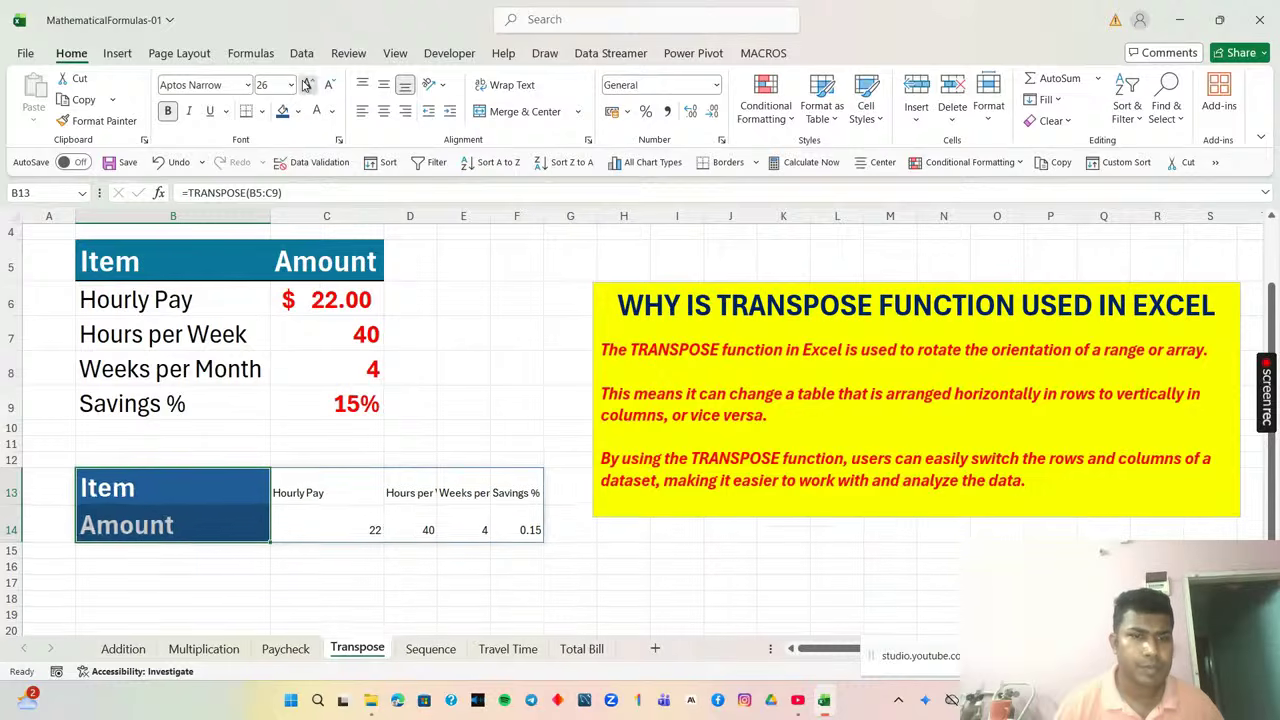
{"action": "left_click", "coordinate": [307, 85]}
{"action": "left_click", "coordinate": [307, 85]}
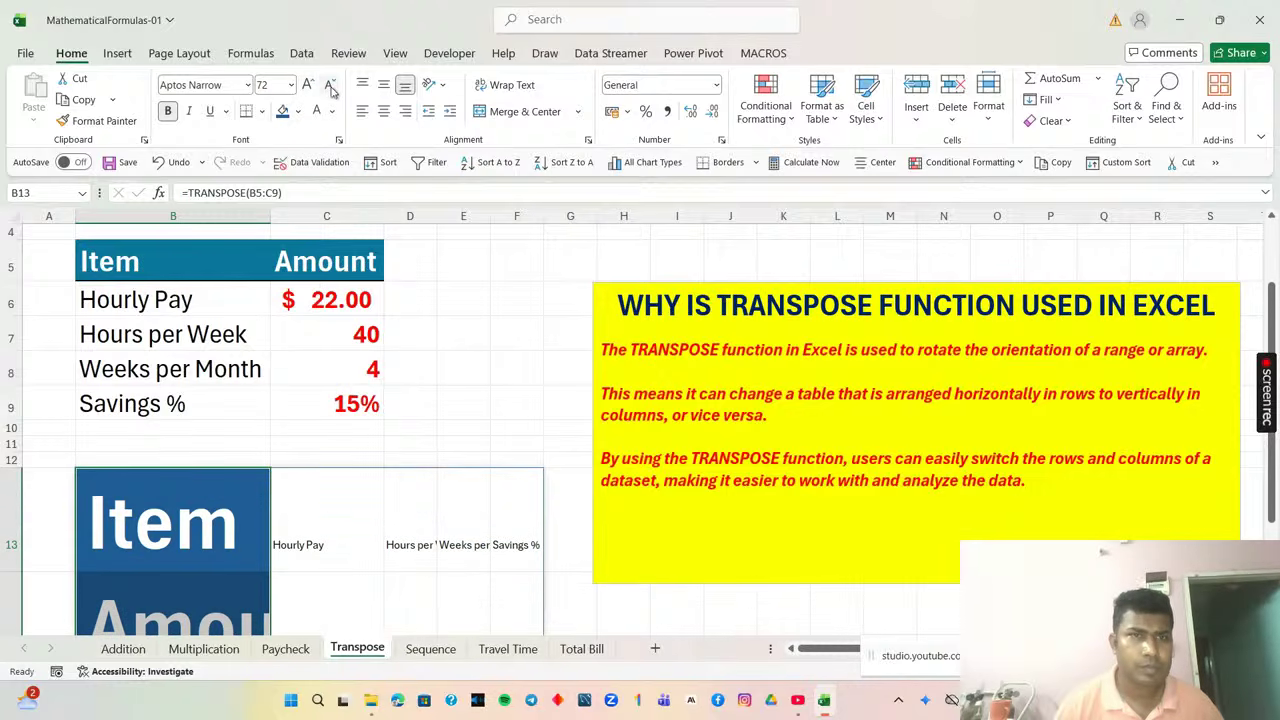
{"action": "left_click", "coordinate": [331, 85]}
{"action": "left_click", "coordinate": [331, 85]}
Make the transposed headings in C13:F13 bold and auto-fit the width of column D.
{"action": "left_click", "coordinate": [305, 480]}
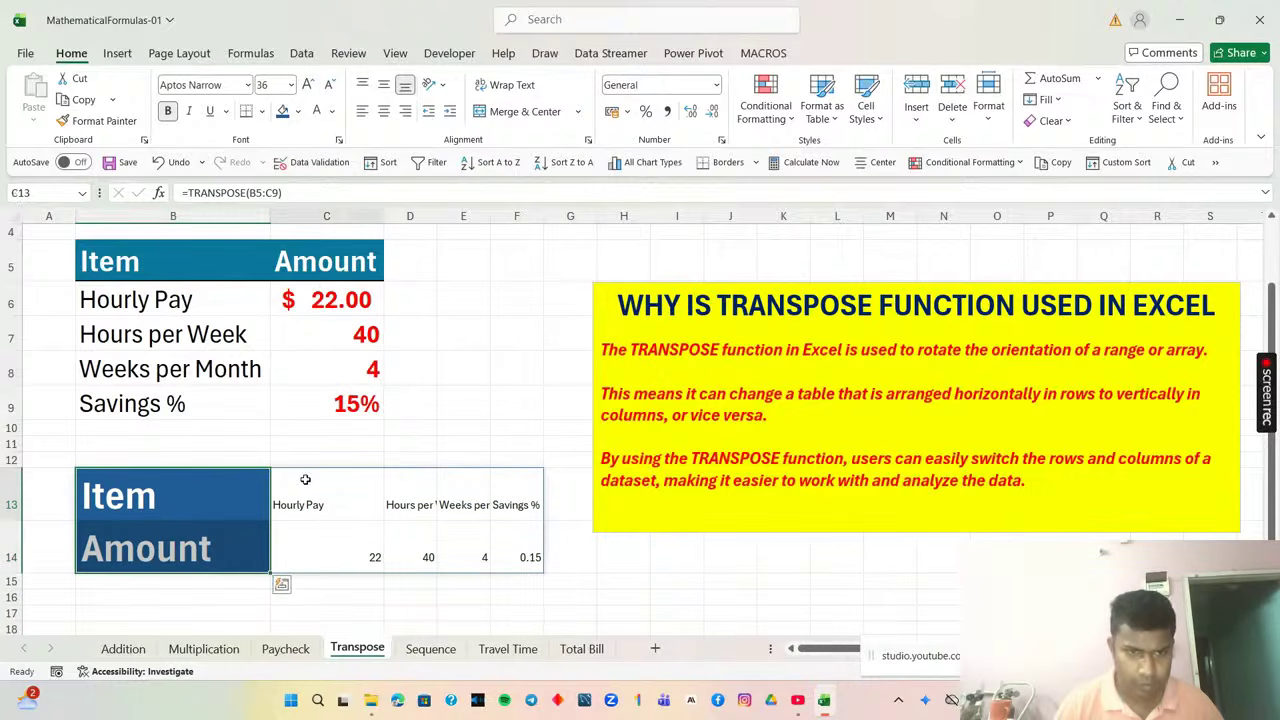
{"action": "left_click_drag", "start_coordinate": [305, 480], "coordinate": [518, 556]}
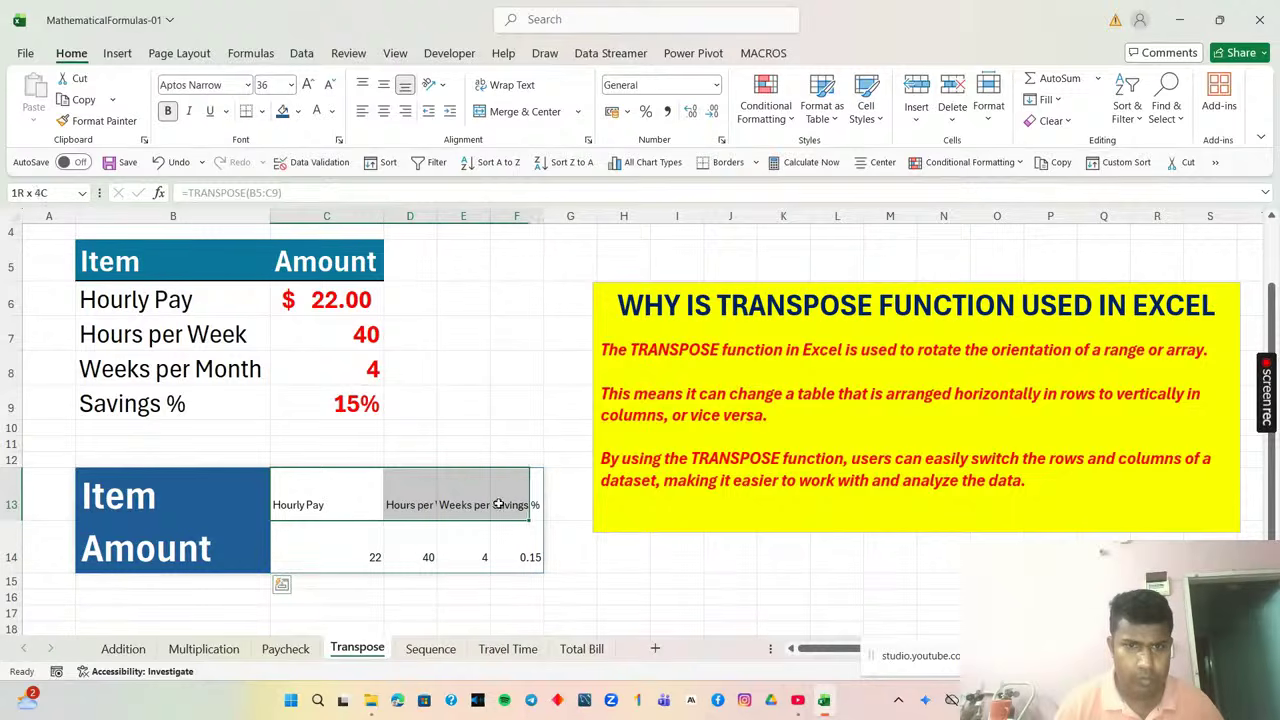
{"action": "left_click", "coordinate": [170, 112]}
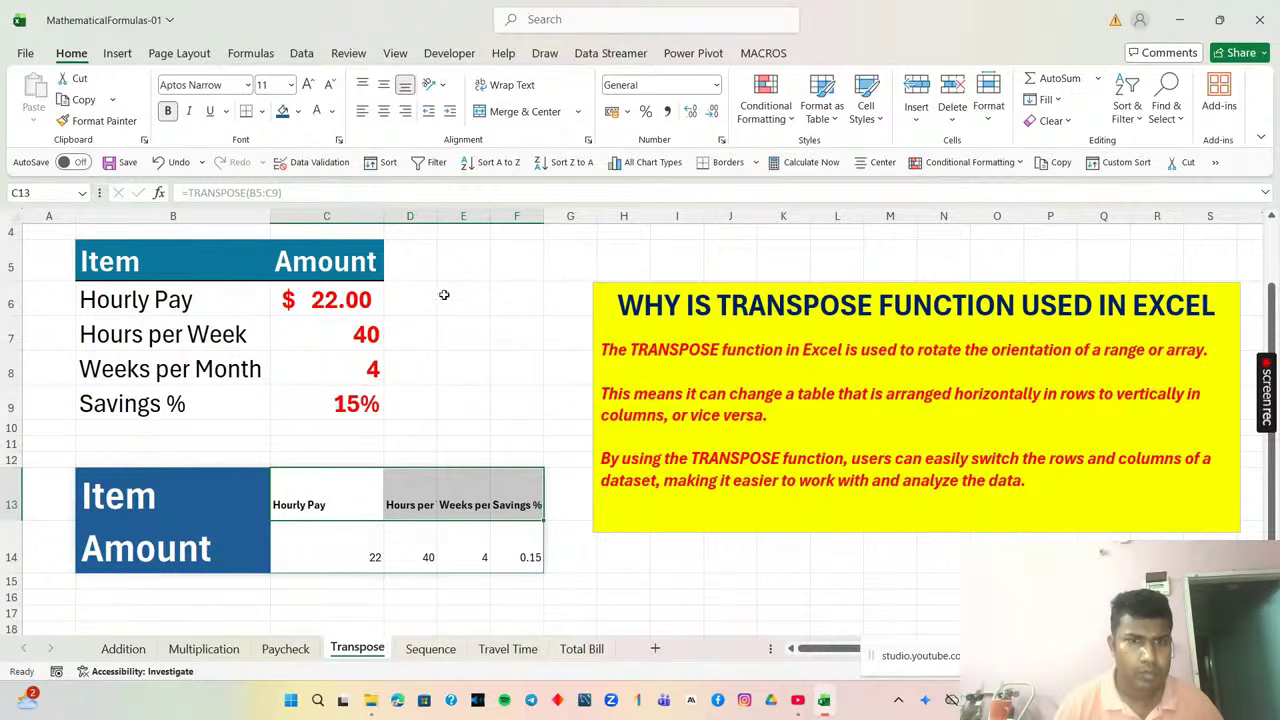
{"action": "double_click", "coordinate": [438, 215]}
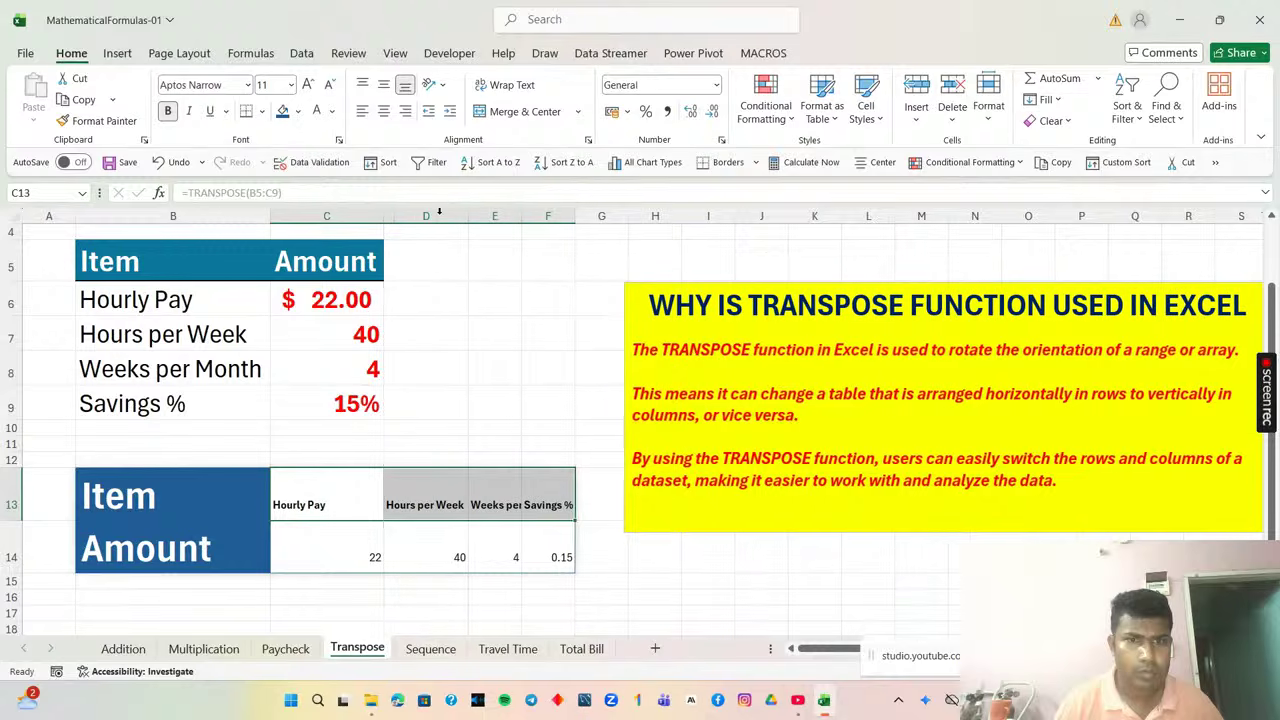
Give the transposed amounts in C14:F14 a white fill and red text.
{"action": "left_click_drag", "start_coordinate": [324, 542], "coordinate": [520, 535]}
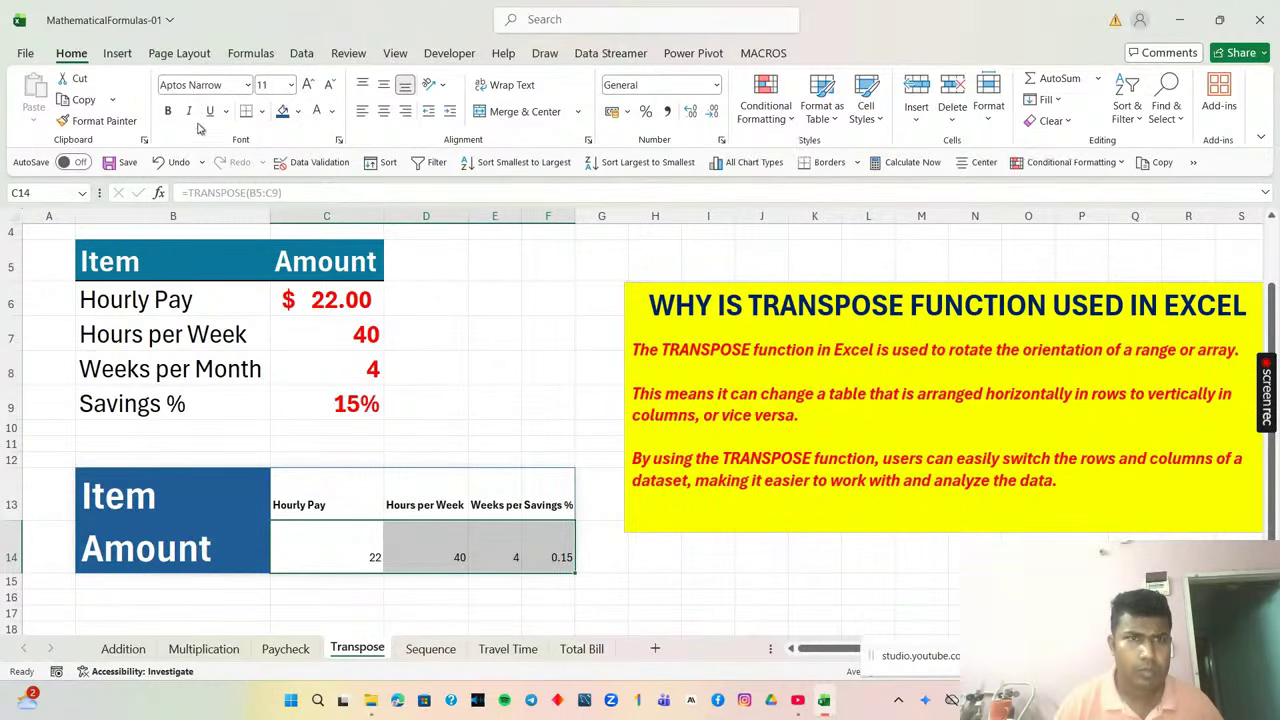
{"action": "left_click", "coordinate": [297, 111]}
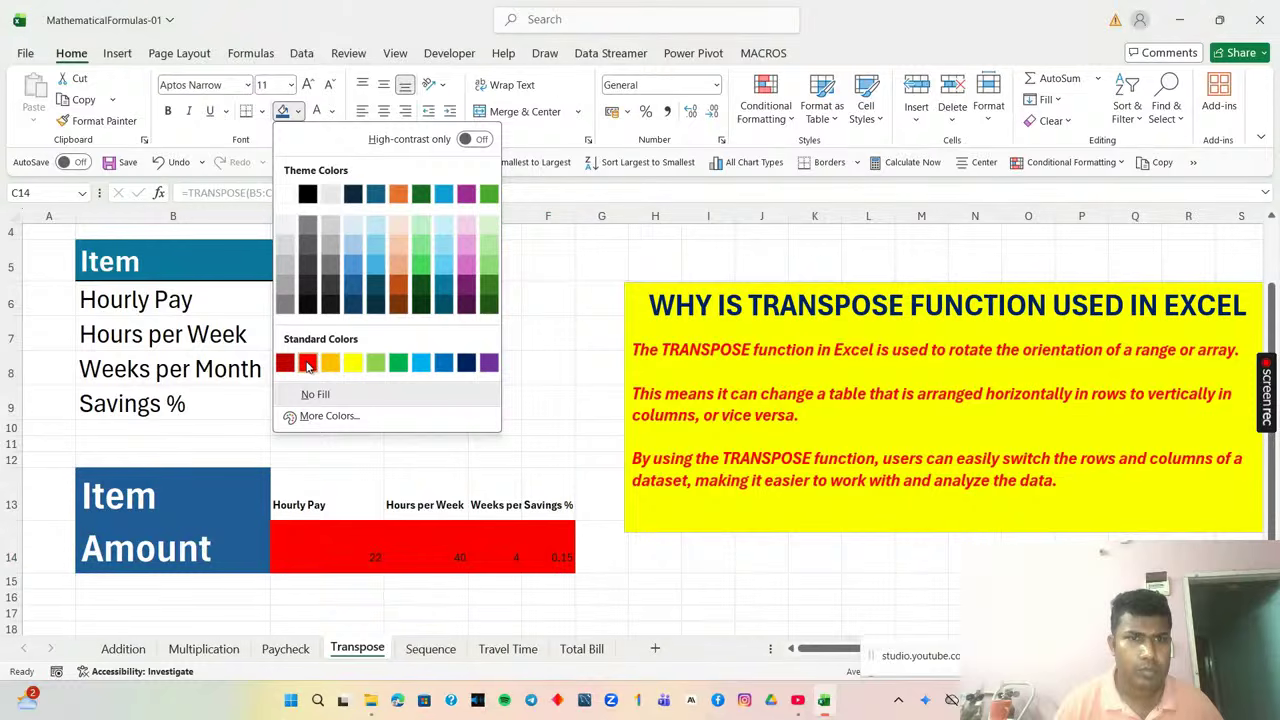
{"action": "left_click", "coordinate": [307, 364]}
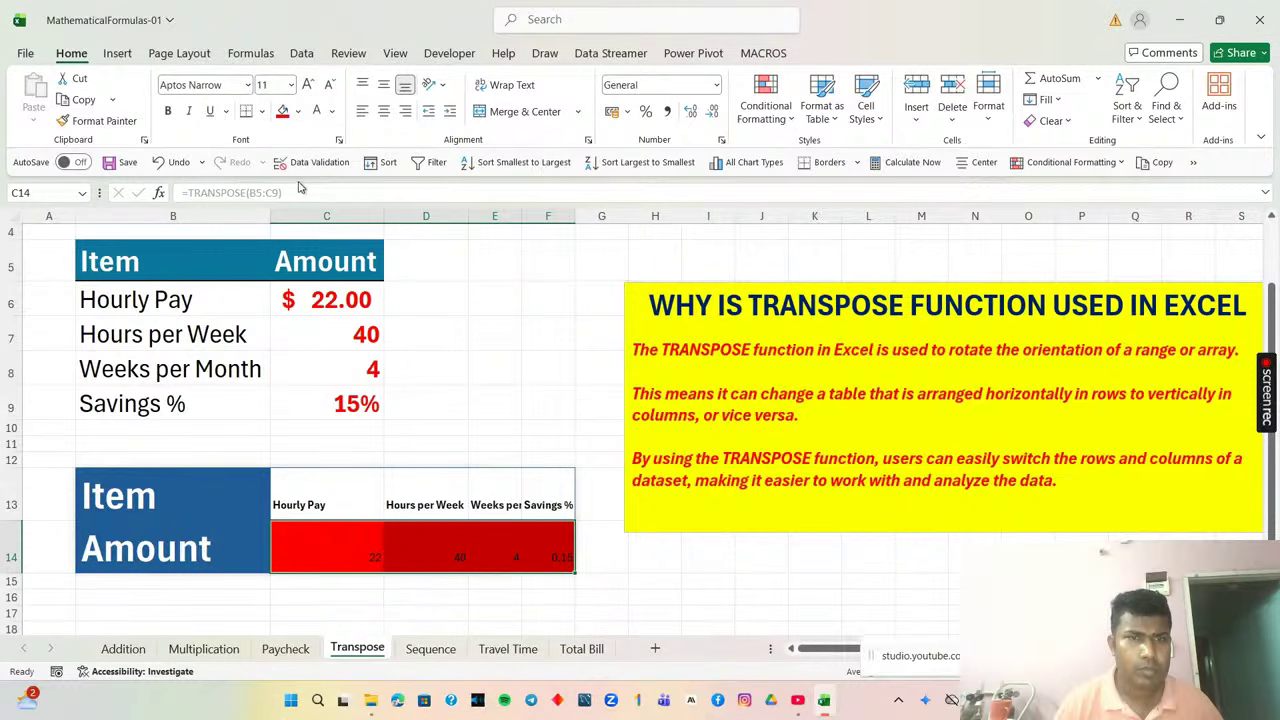
{"action": "left_click", "coordinate": [297, 111]}
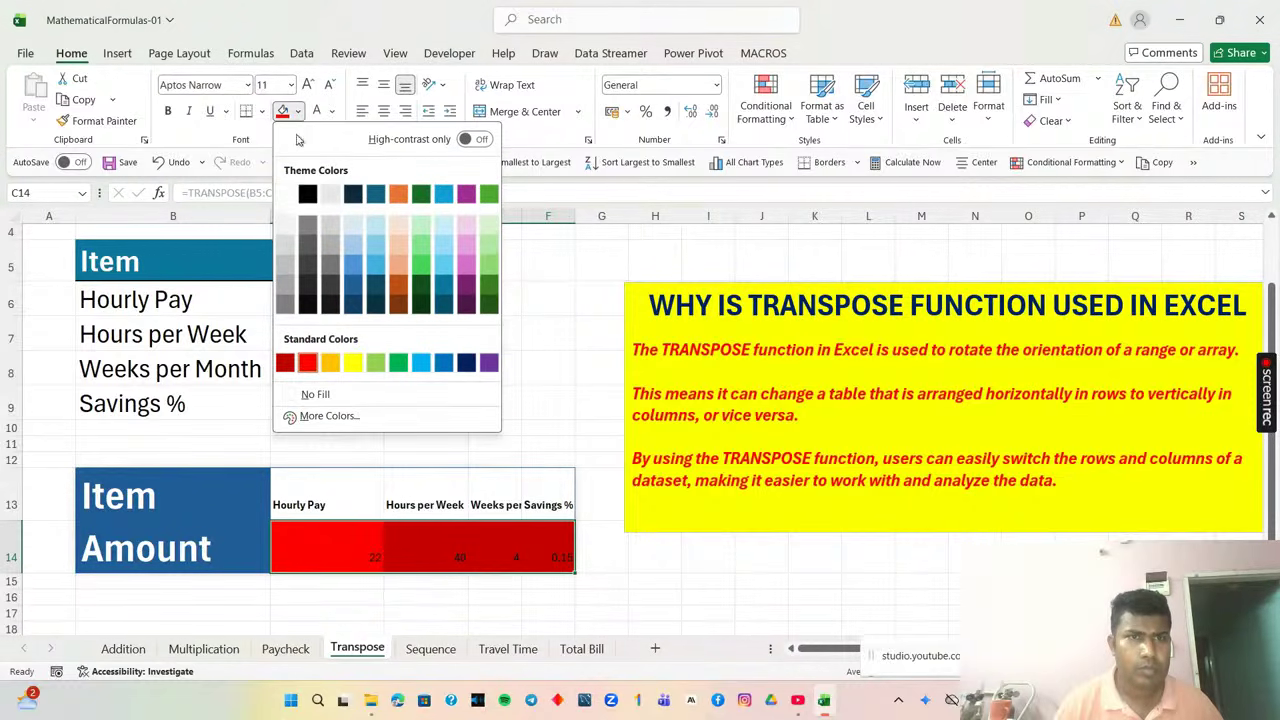
{"action": "left_click", "coordinate": [286, 193]}
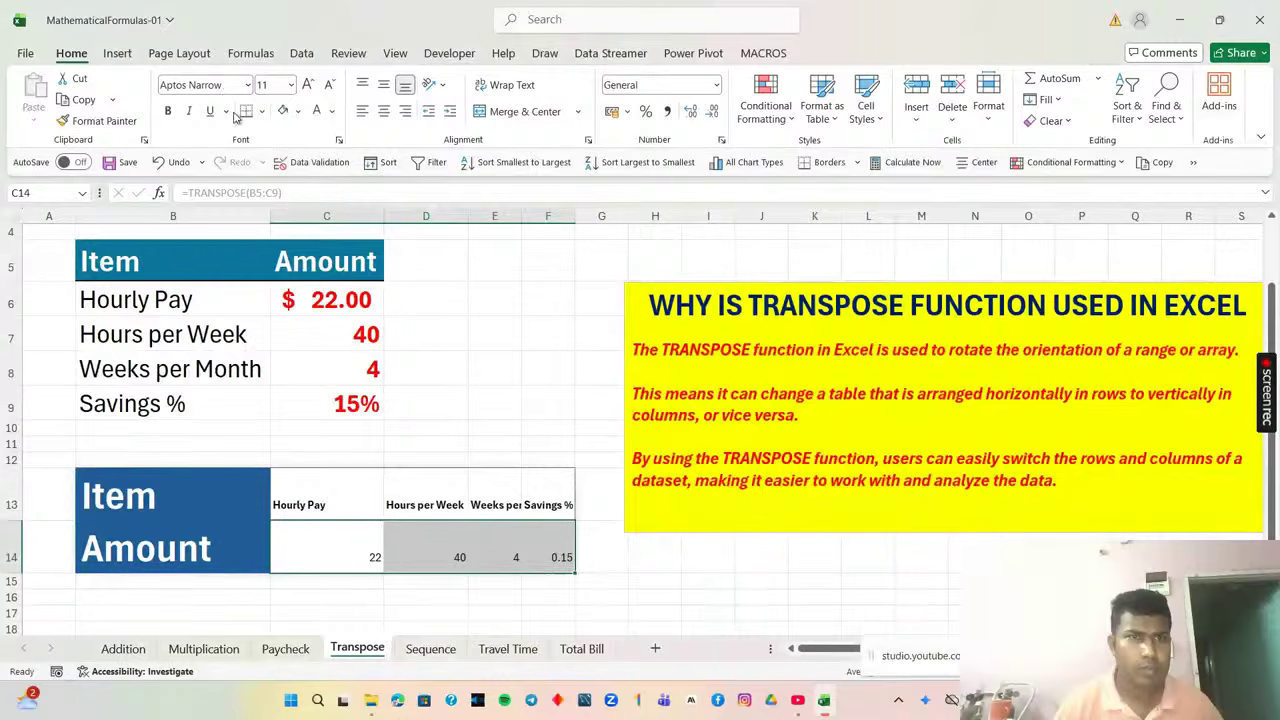
{"action": "left_click", "coordinate": [332, 111]}
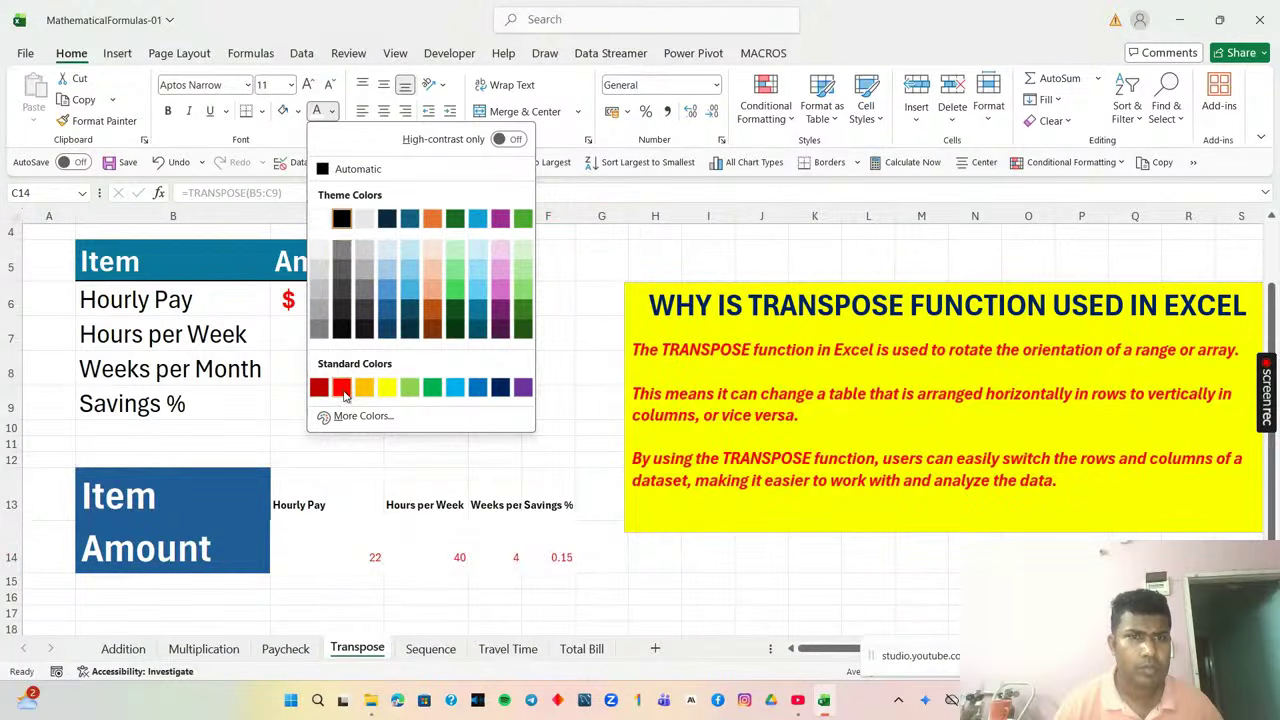
{"action": "left_click", "coordinate": [342, 388]}
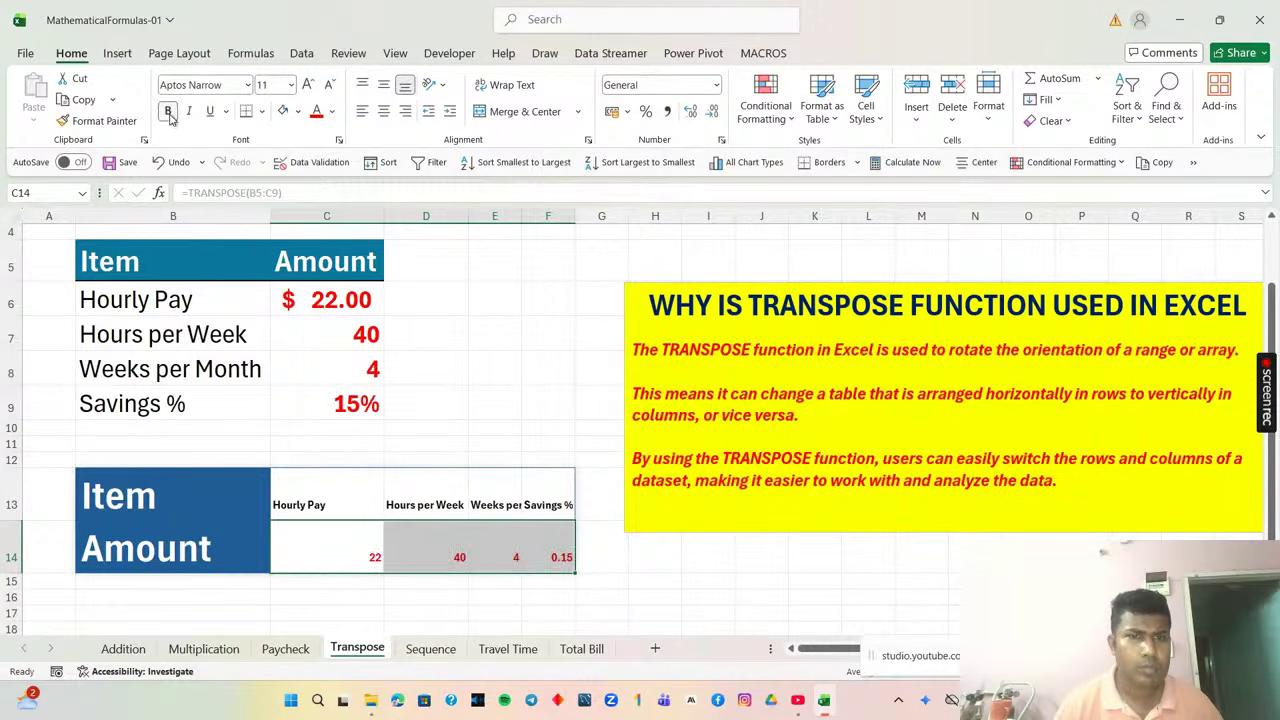
Make the amounts in C14:F14 bold, enlarge their font to size 24 and slightly widen column F.
{"action": "left_click", "coordinate": [307, 86]}
{"action": "left_click", "coordinate": [307, 86]}
{"action": "left_click", "coordinate": [307, 86]}
{"action": "left_click", "coordinate": [307, 86]}
{"action": "left_click", "coordinate": [307, 86]}
{"action": "left_click", "coordinate": [307, 86]}
{"action": "left_click", "coordinate": [307, 86]}
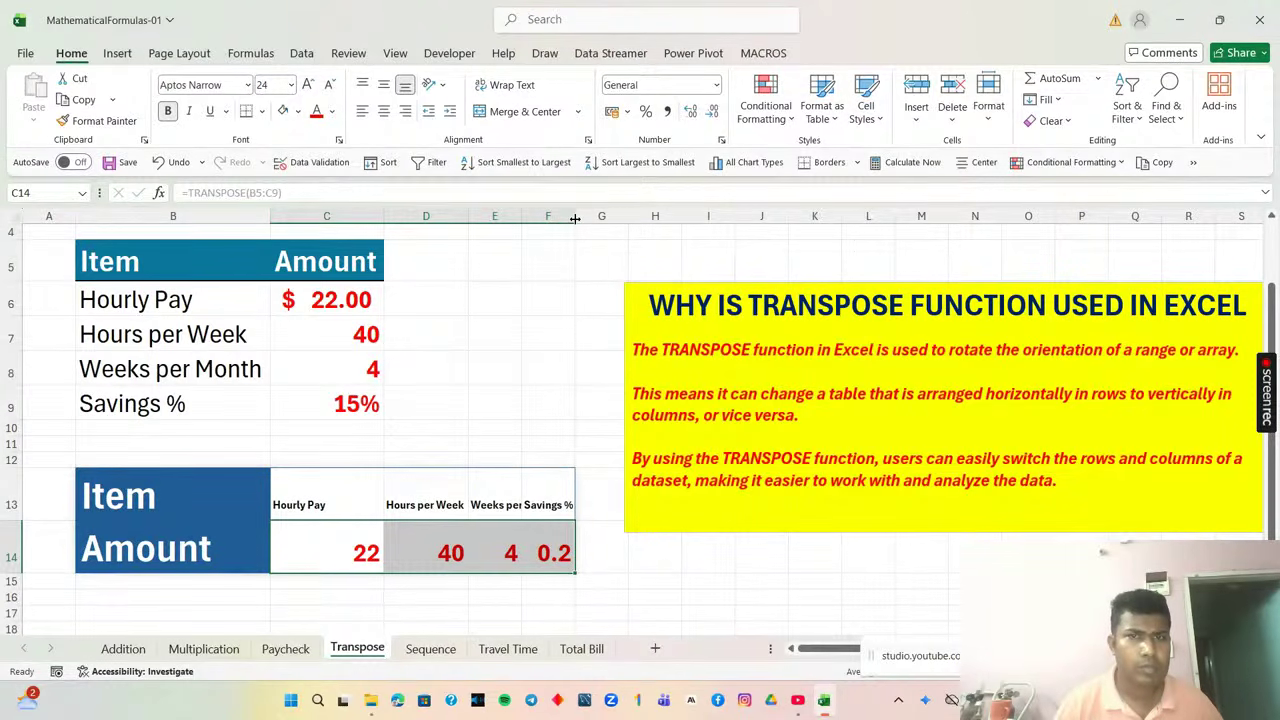
{"action": "left_click_drag", "start_coordinate": [575, 218], "coordinate": [583, 218]}
{"action": "left_click", "coordinate": [520, 389]}
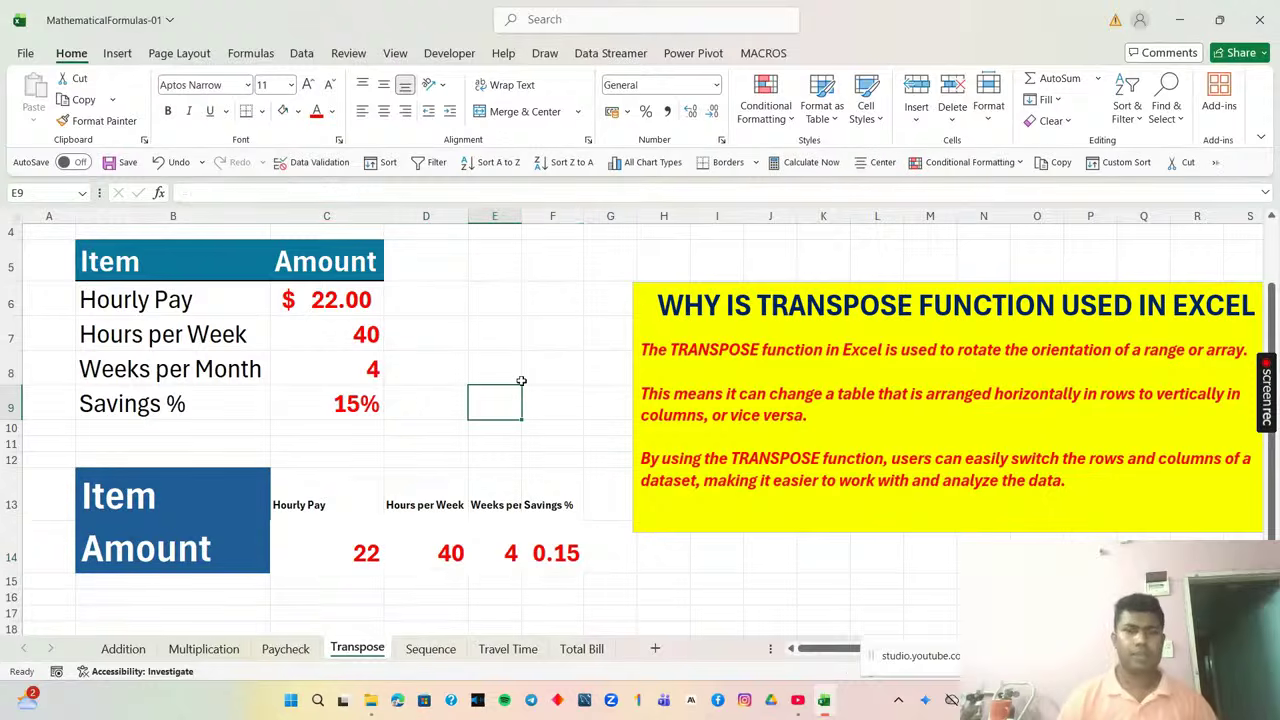
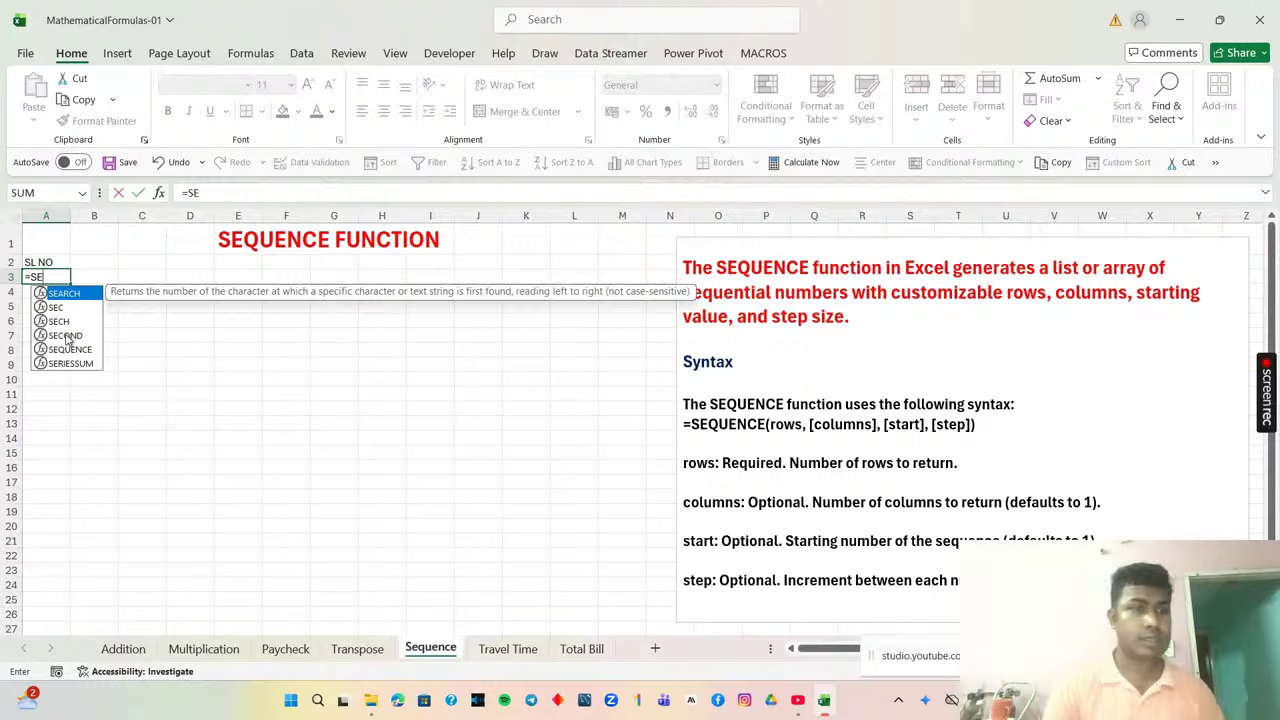
Complete the formula in A3 under SL NO as =SEQUENCE(100) and enter it.
{"action": "left_click", "coordinate": [72, 350]}
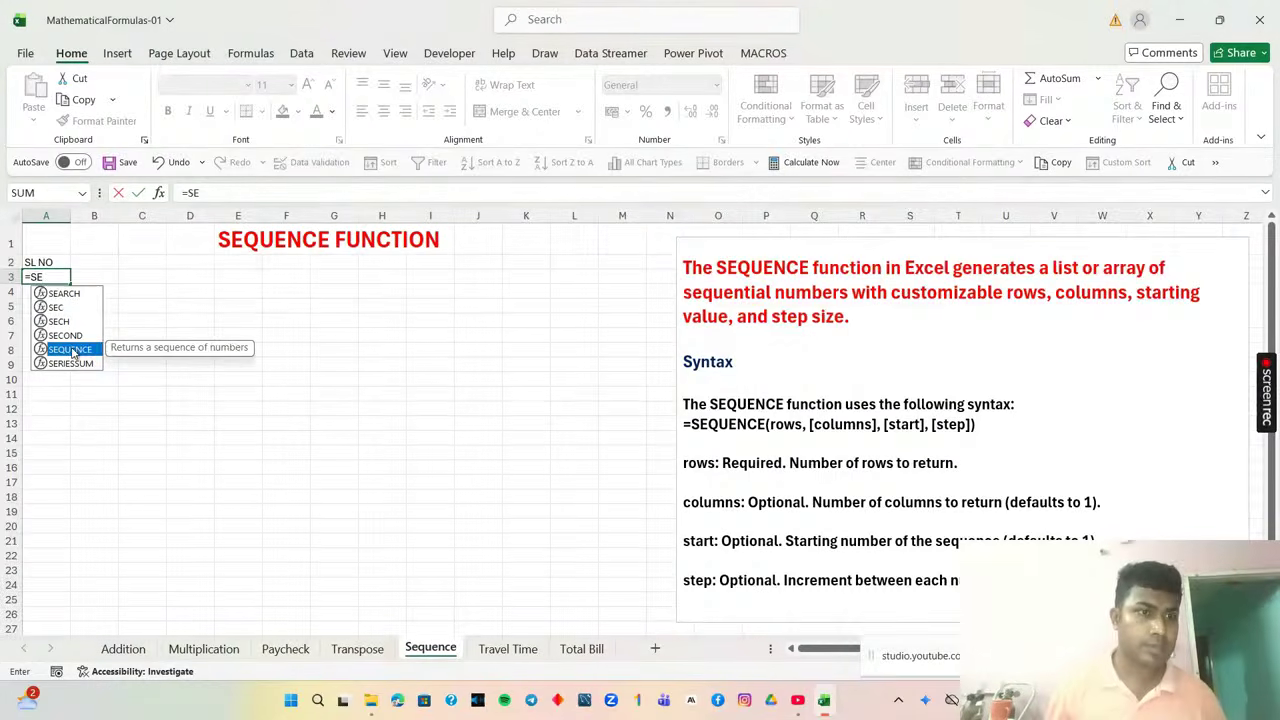
{"action": "double_click", "coordinate": [98, 345]}
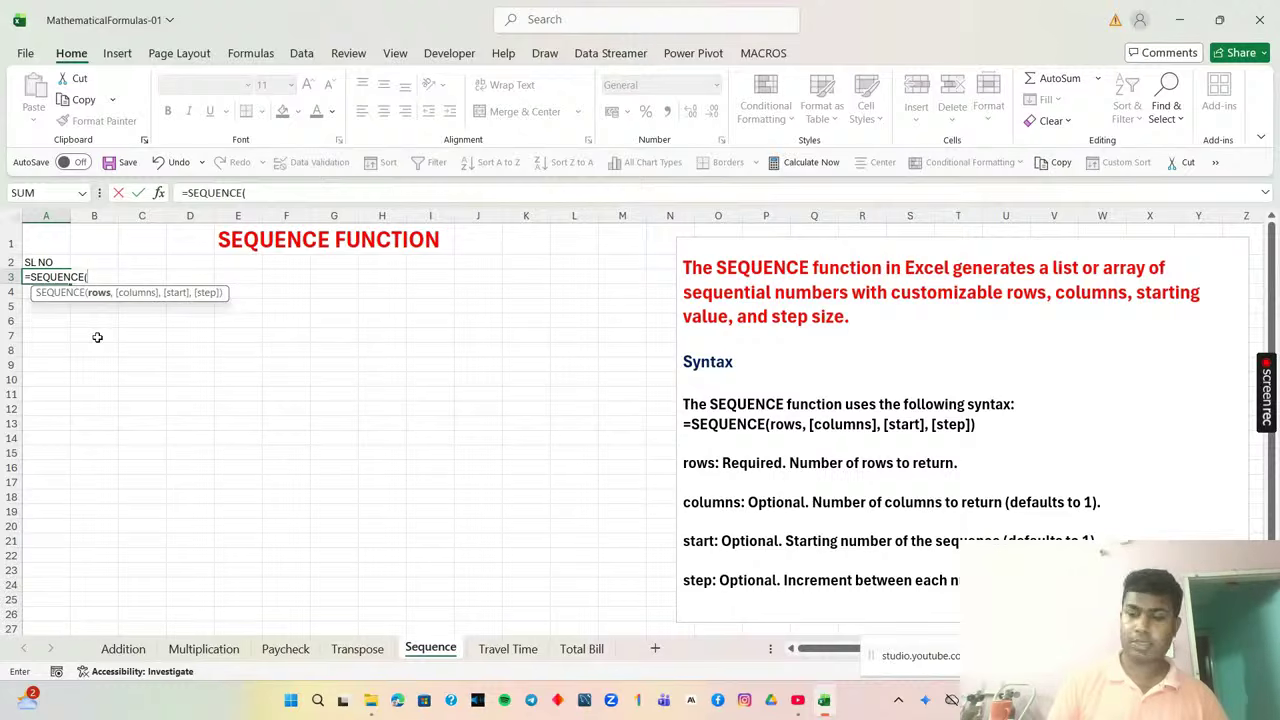
{"action": "type", "text": "100"}
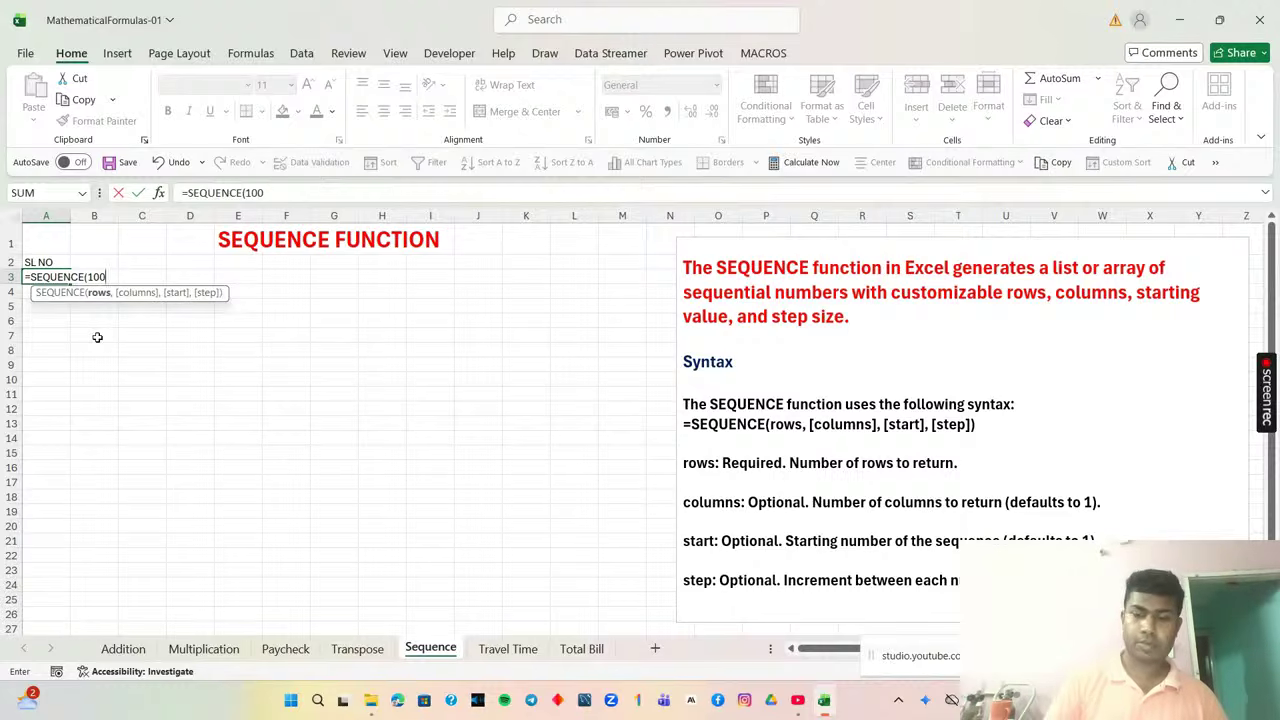
{"action": "type", "text": ")"}
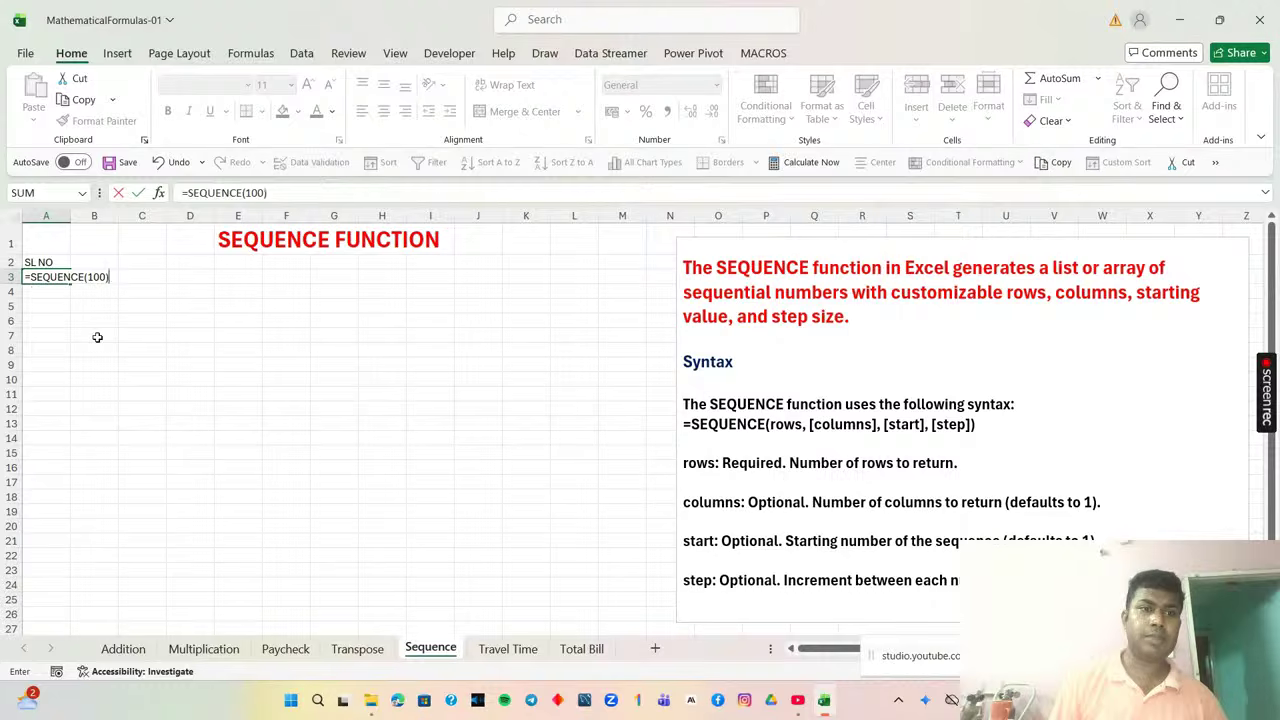
{"action": "key", "text": "Return"}
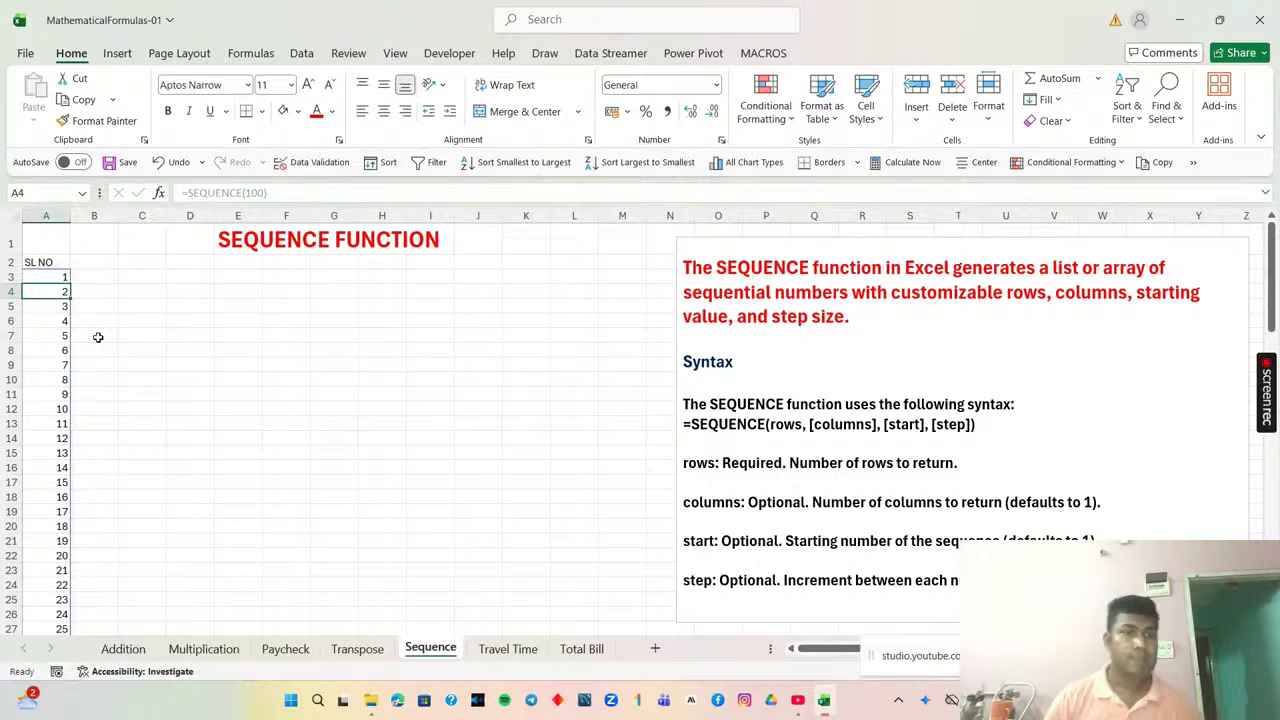
{"action": "left_click", "coordinate": [112, 323]}
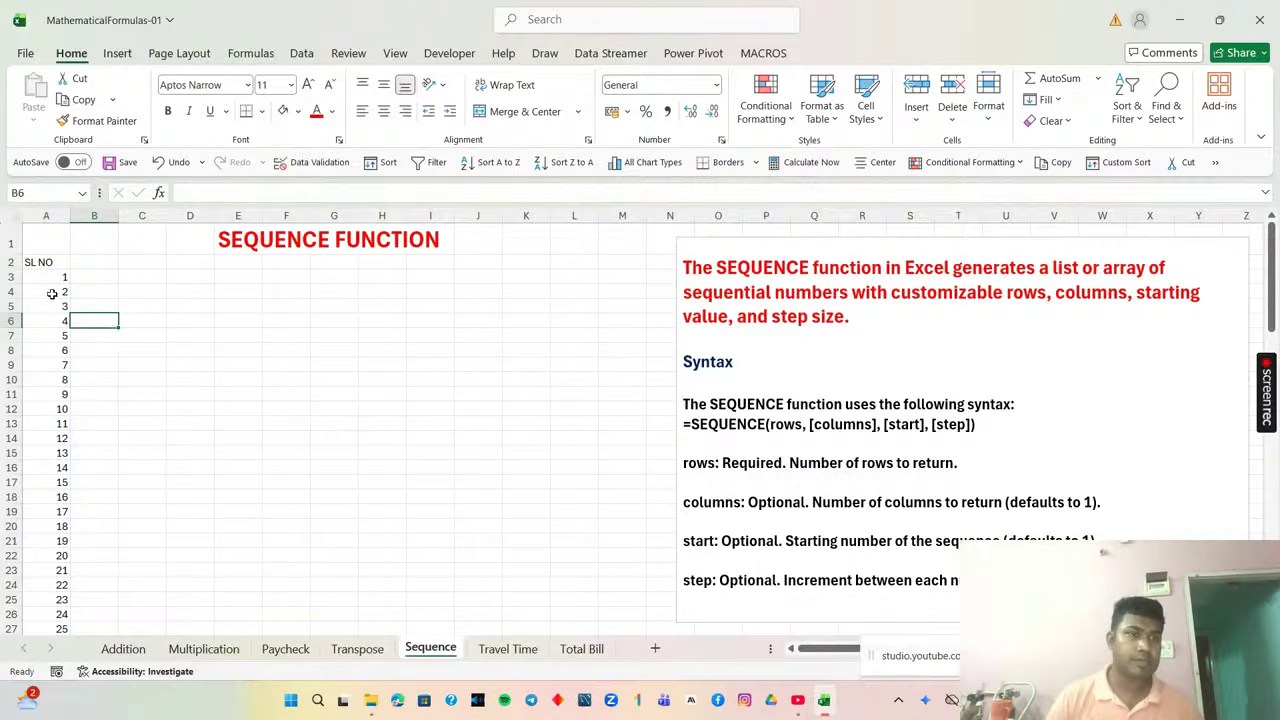
{"action": "scroll", "coordinate": [52, 293], "scroll_direction": "down", "scroll_amount": 20}
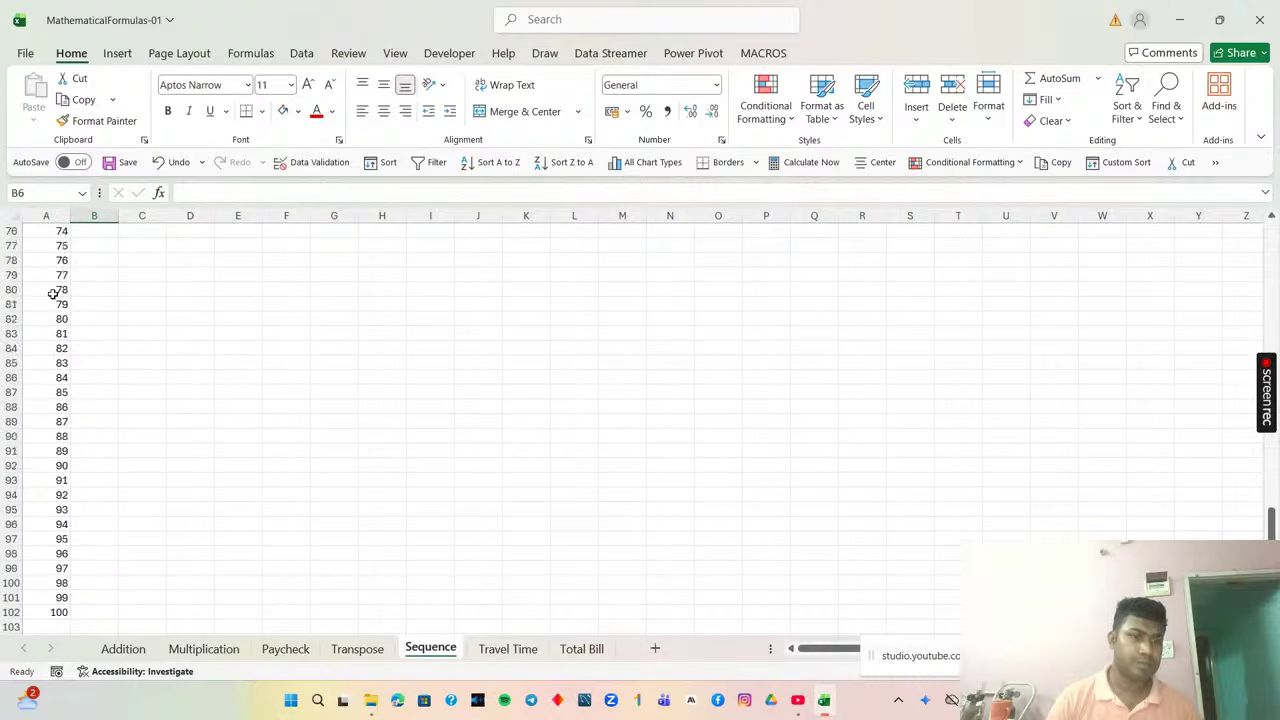
{"action": "scroll", "coordinate": [52, 293], "scroll_direction": "down", "scroll_amount": 4}
{"action": "scroll", "coordinate": [52, 293], "scroll_direction": "up", "scroll_amount": 20}
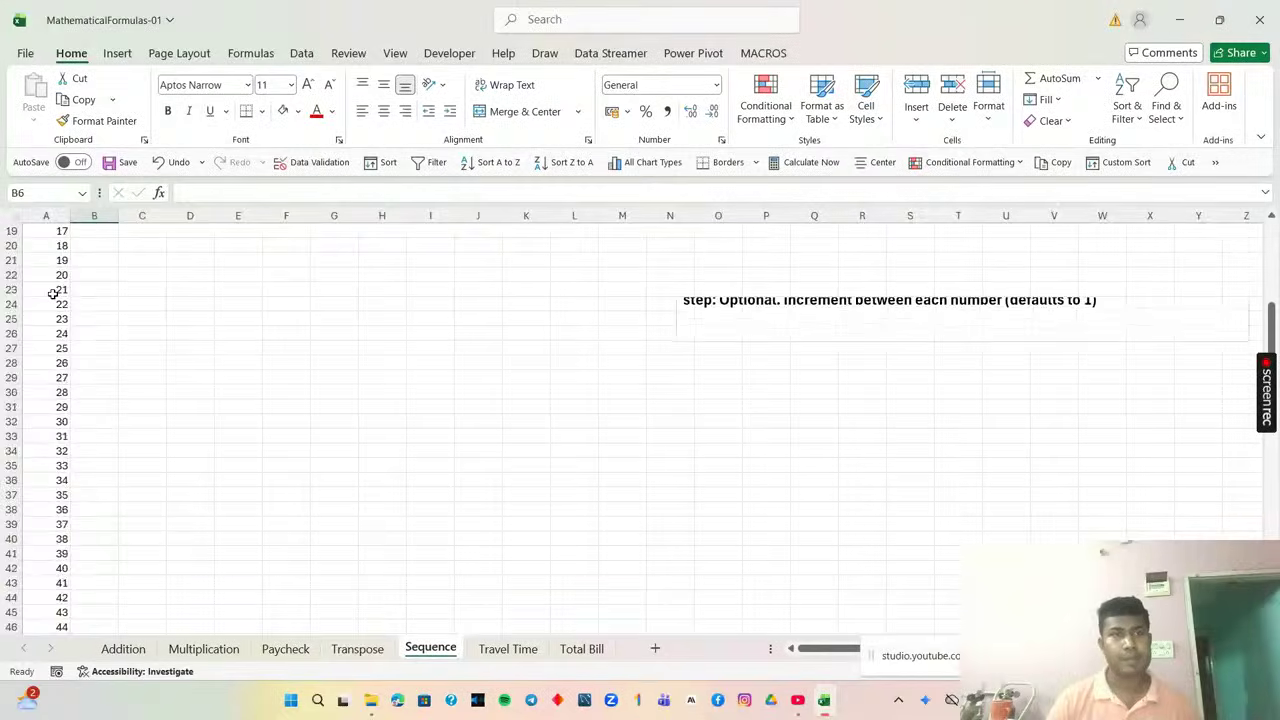
{"action": "scroll", "coordinate": [52, 293], "scroll_direction": "up", "scroll_amount": 6}
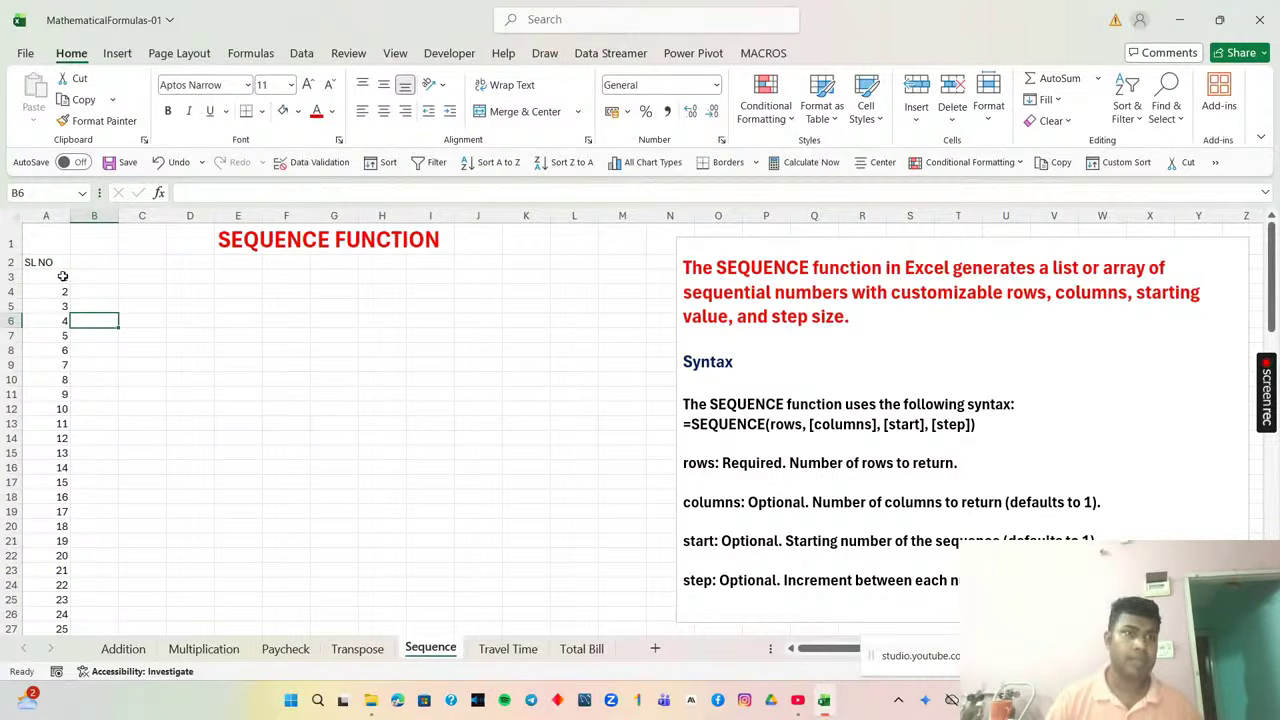
Try a horizontal sequence by changing the formula in A3 to =SEQUENCE(0,100).
{"action": "left_click", "coordinate": [60, 276]}
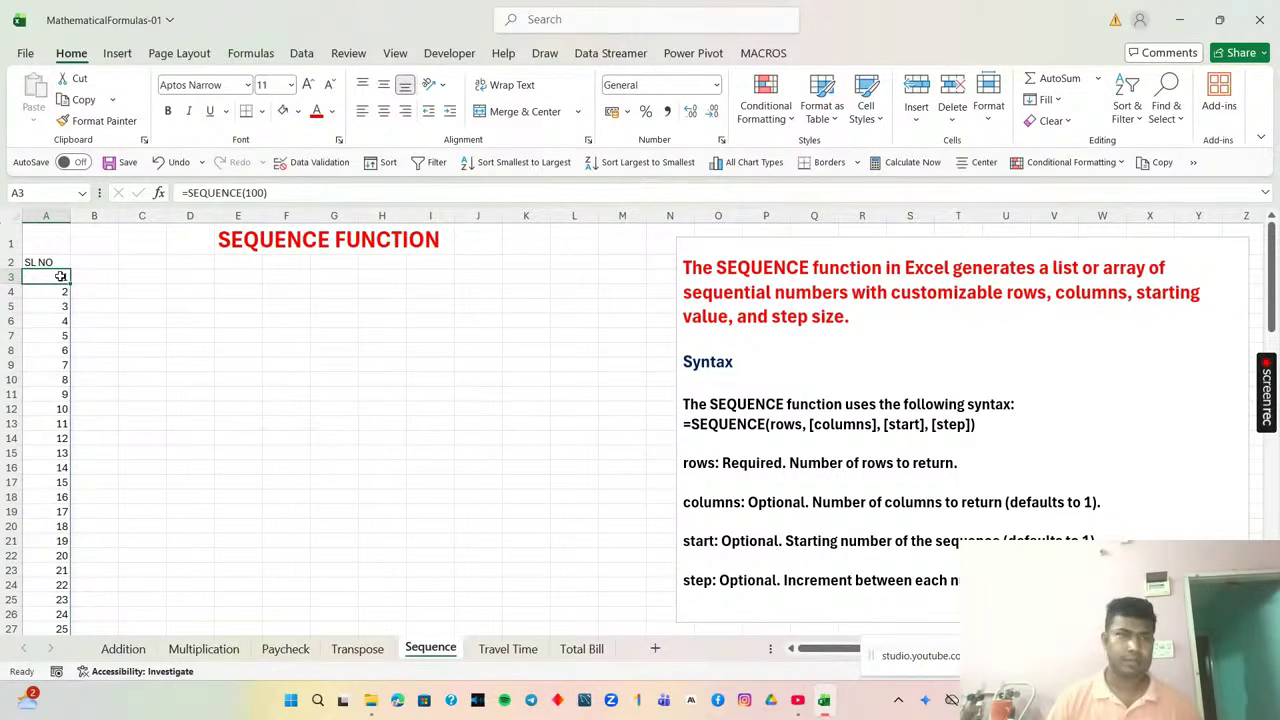
{"action": "double_click", "coordinate": [60, 276]}
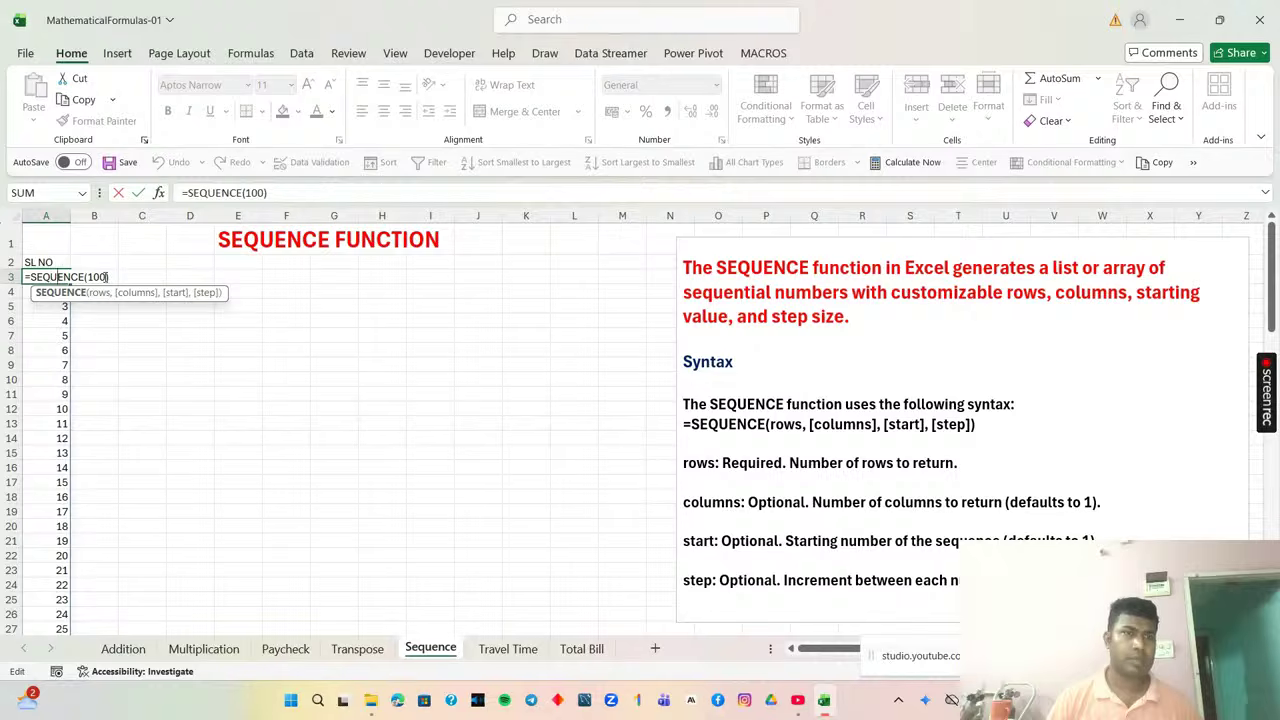
{"action": "left_click", "coordinate": [106, 276]}
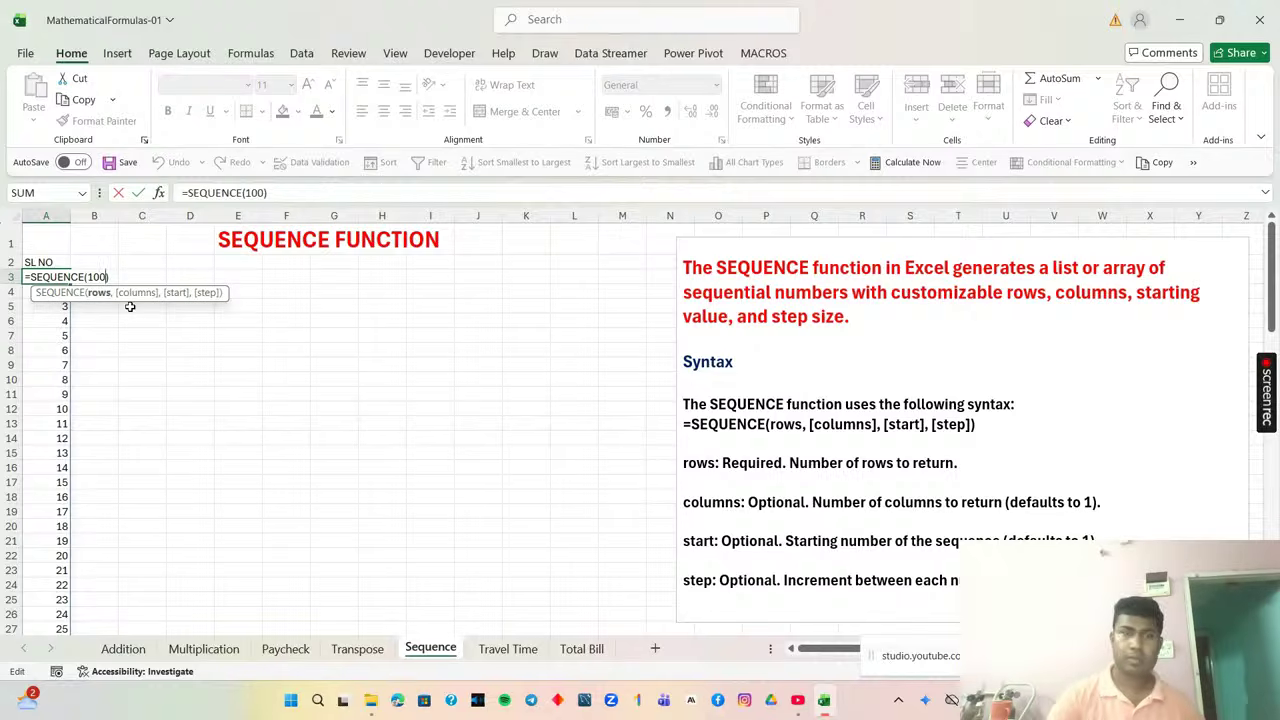
{"action": "key", "text": "BackSpace"}
{"action": "key", "text": "BackSpace"}
{"action": "key", "text": "BackSpace"}
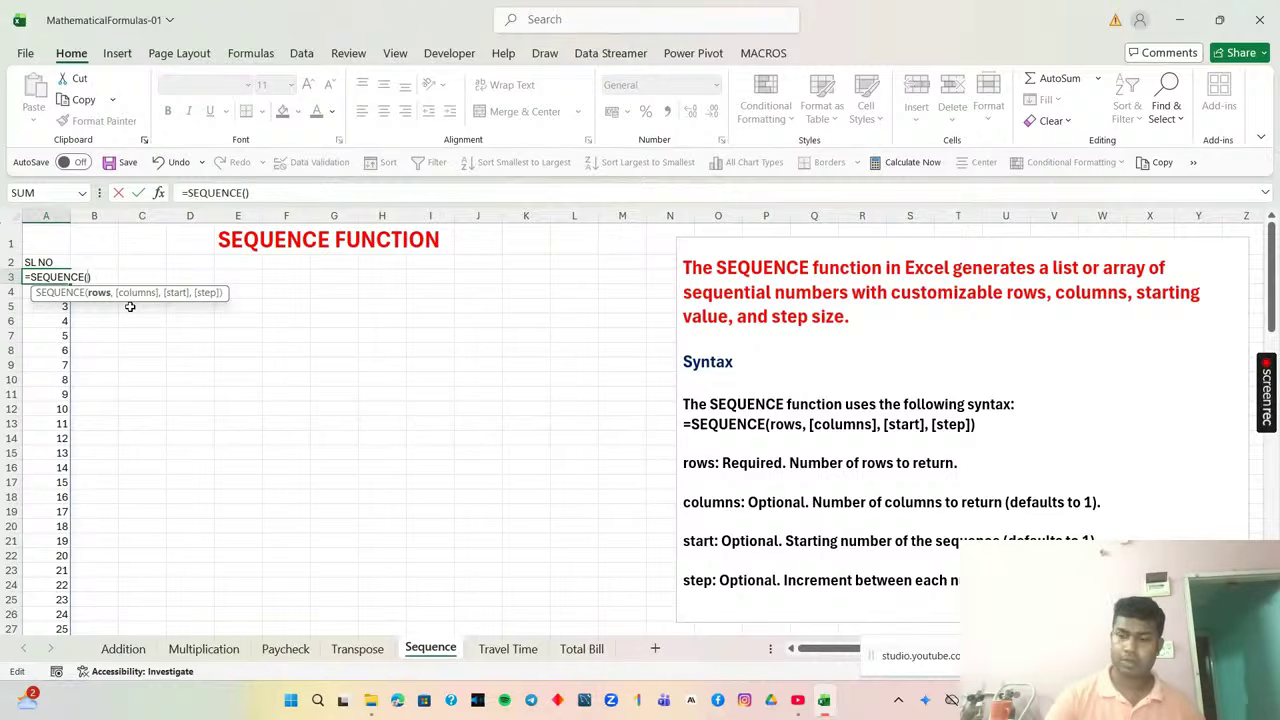
{"action": "type", "text": "0"}
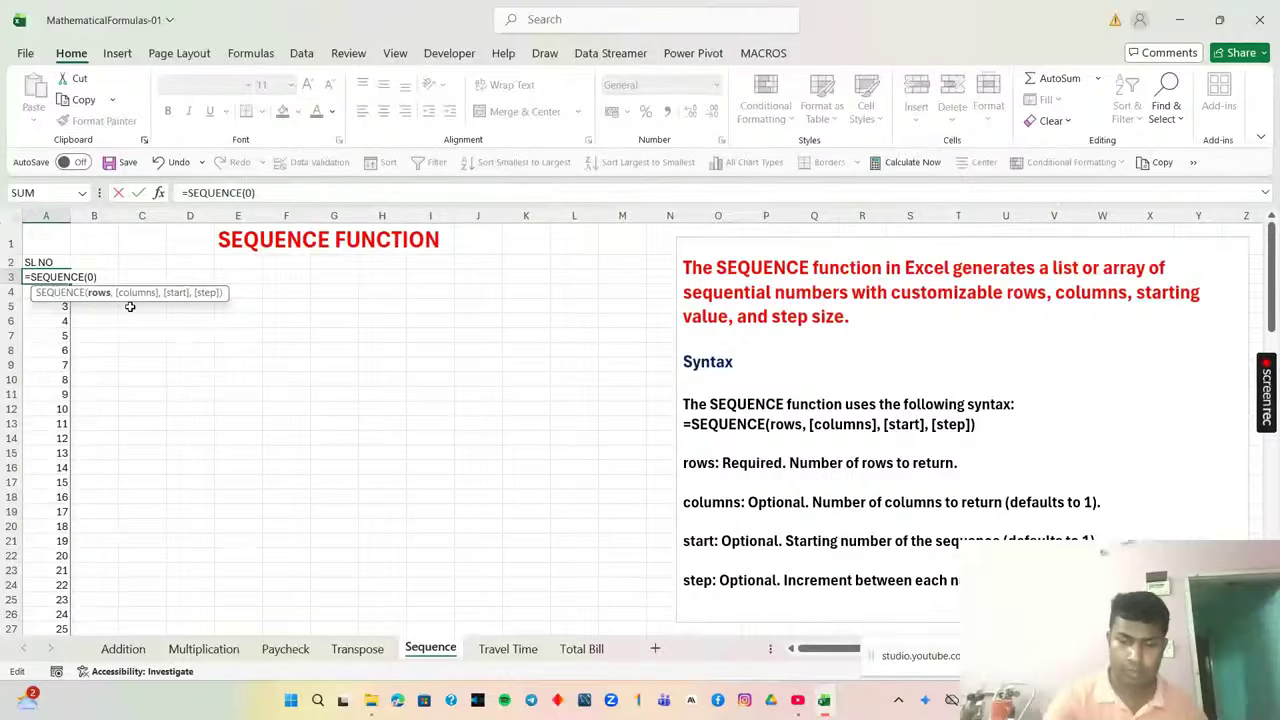
{"action": "type", "text": ","}
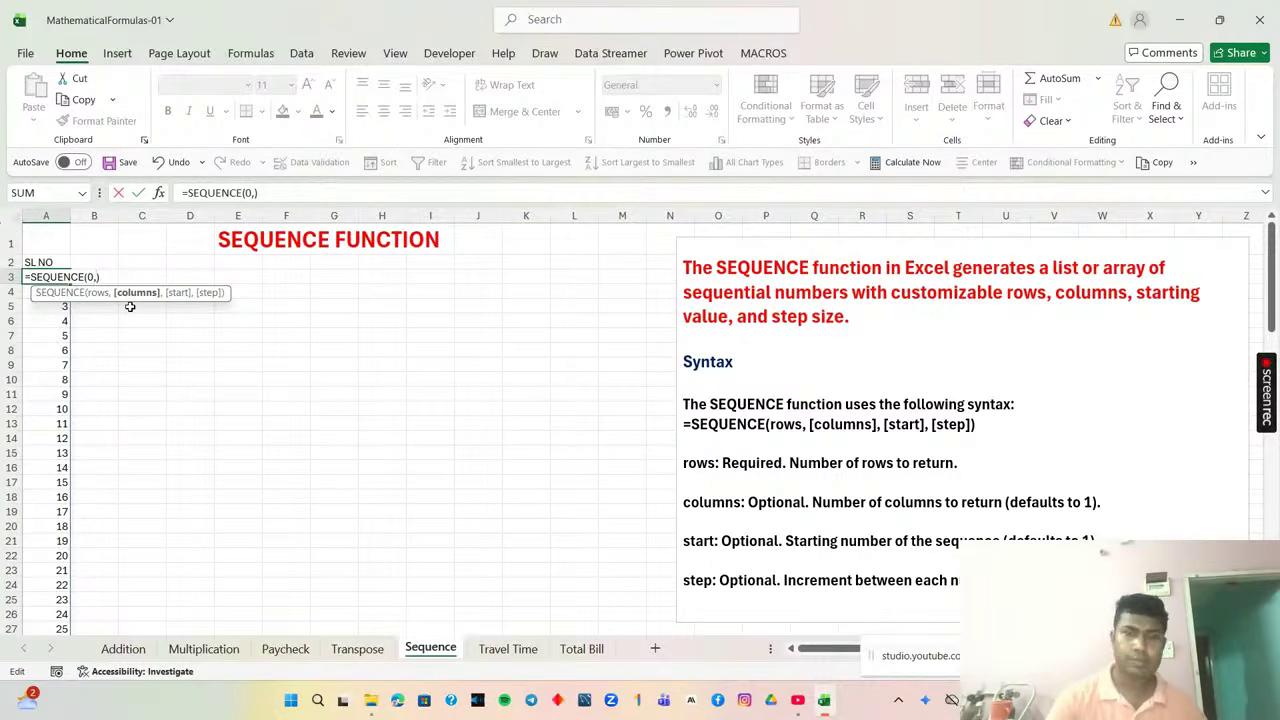
{"action": "type", "text": "100"}
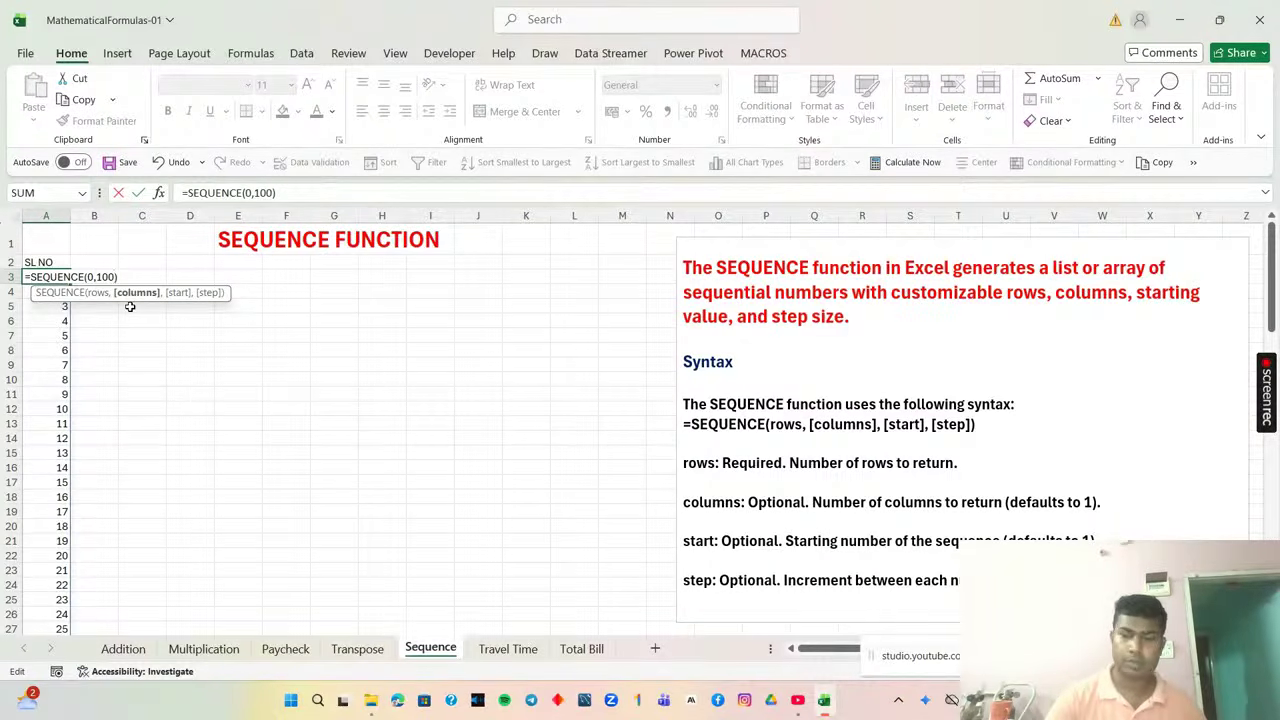
{"action": "key", "text": "Return"}
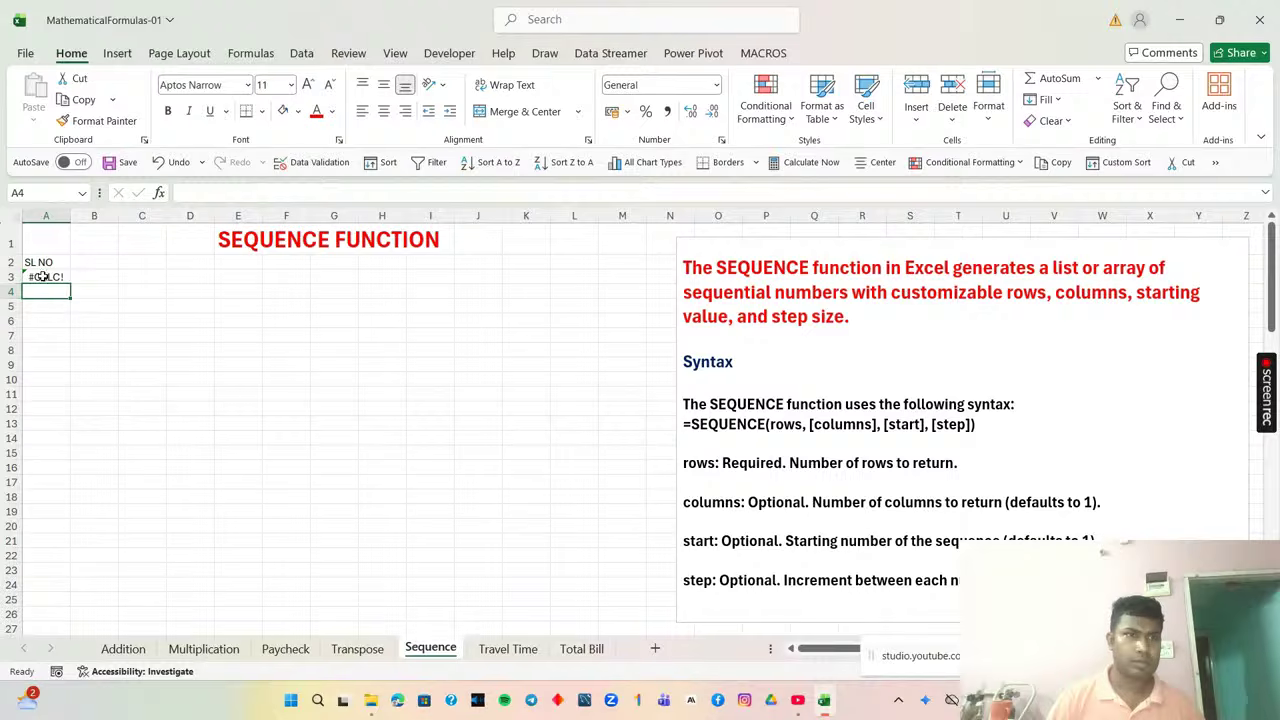
Change the formula in A3 to =SEQUENCE(20,30) for 20 rows and 30 columns, and enter it.
{"action": "double_click", "coordinate": [43, 277]}
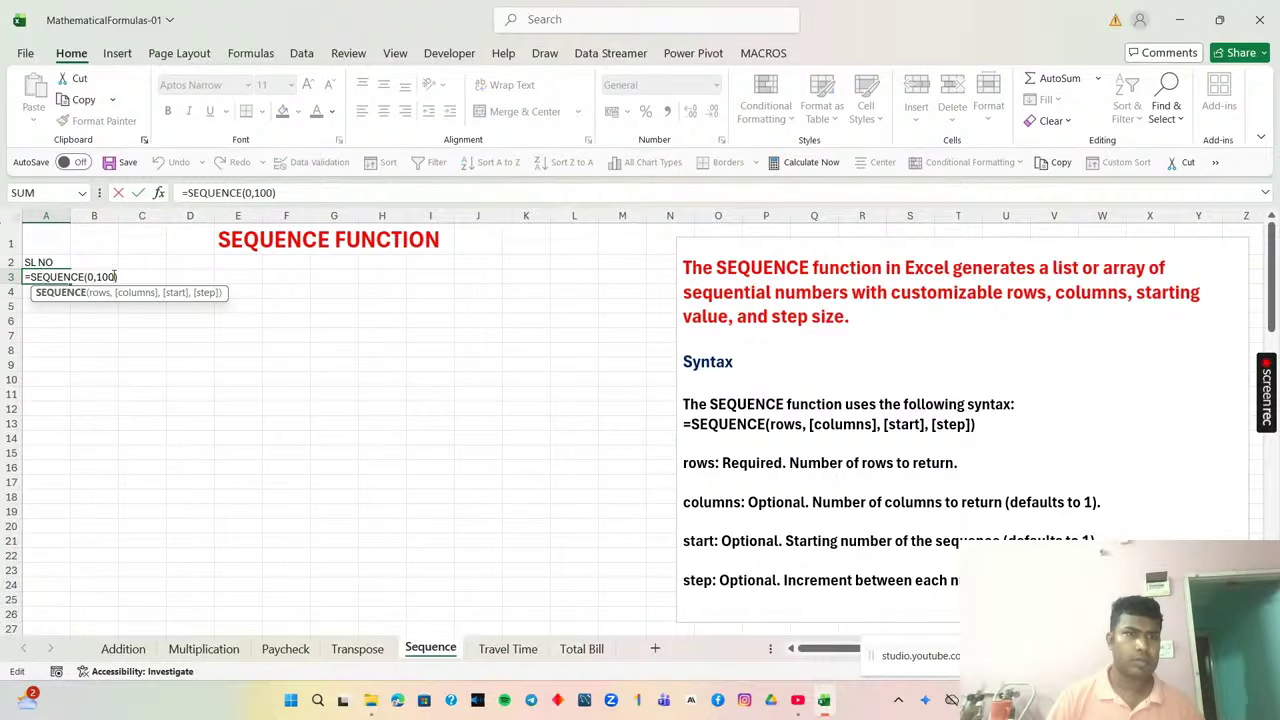
{"action": "left_click", "coordinate": [114, 276]}
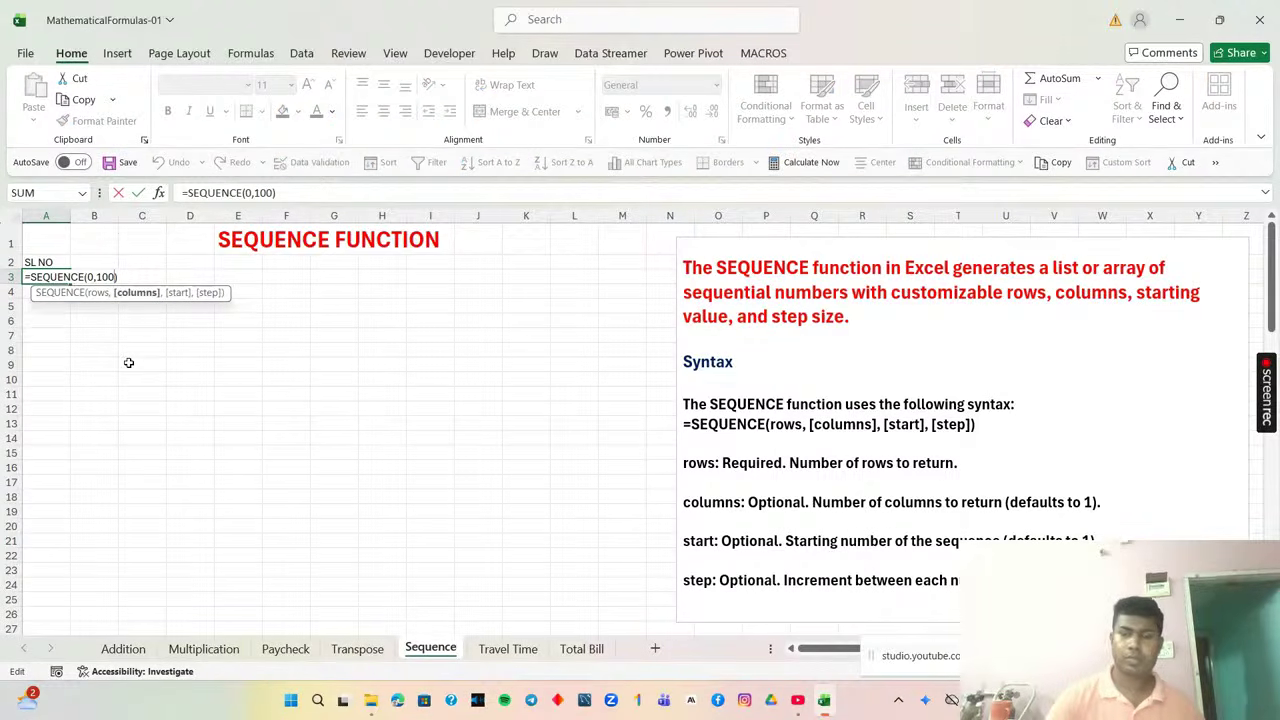
{"action": "key", "text": "BackSpace"}
{"action": "key", "text": "BackSpace"}
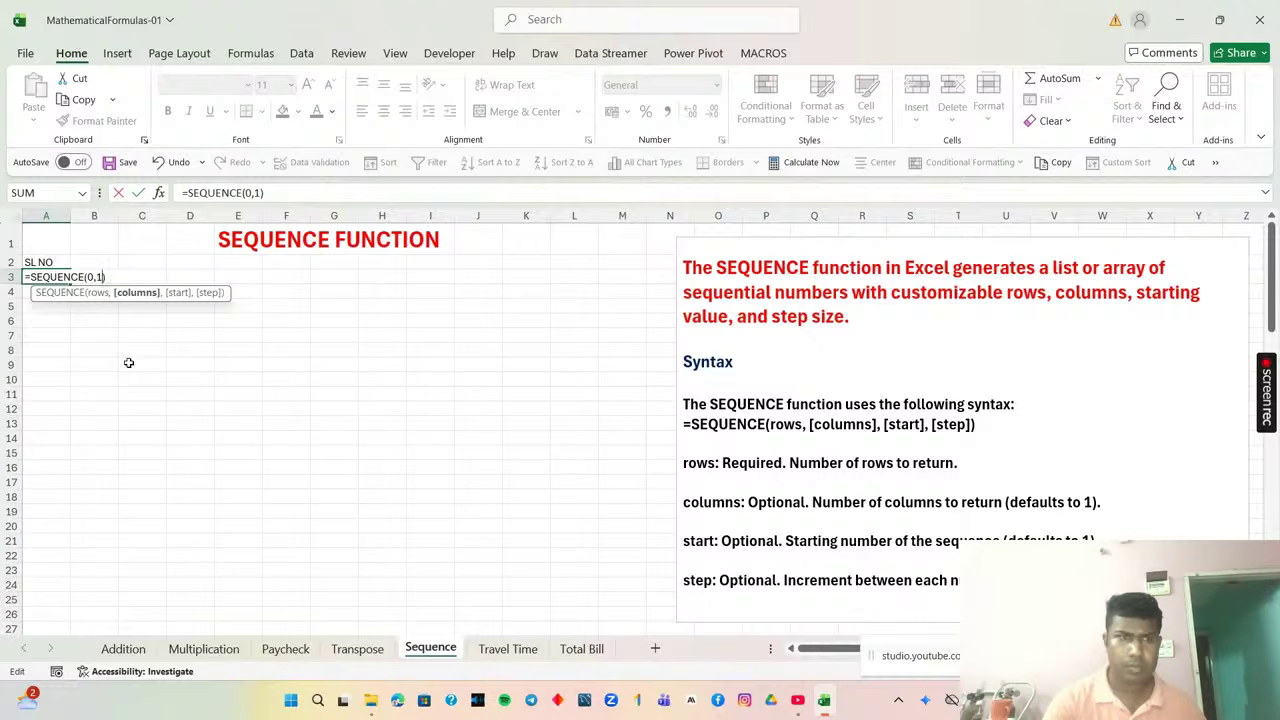
{"action": "key", "text": "BackSpace"}
{"action": "key", "text": "BackSpace"}
{"action": "key", "text": "BackSpace"}
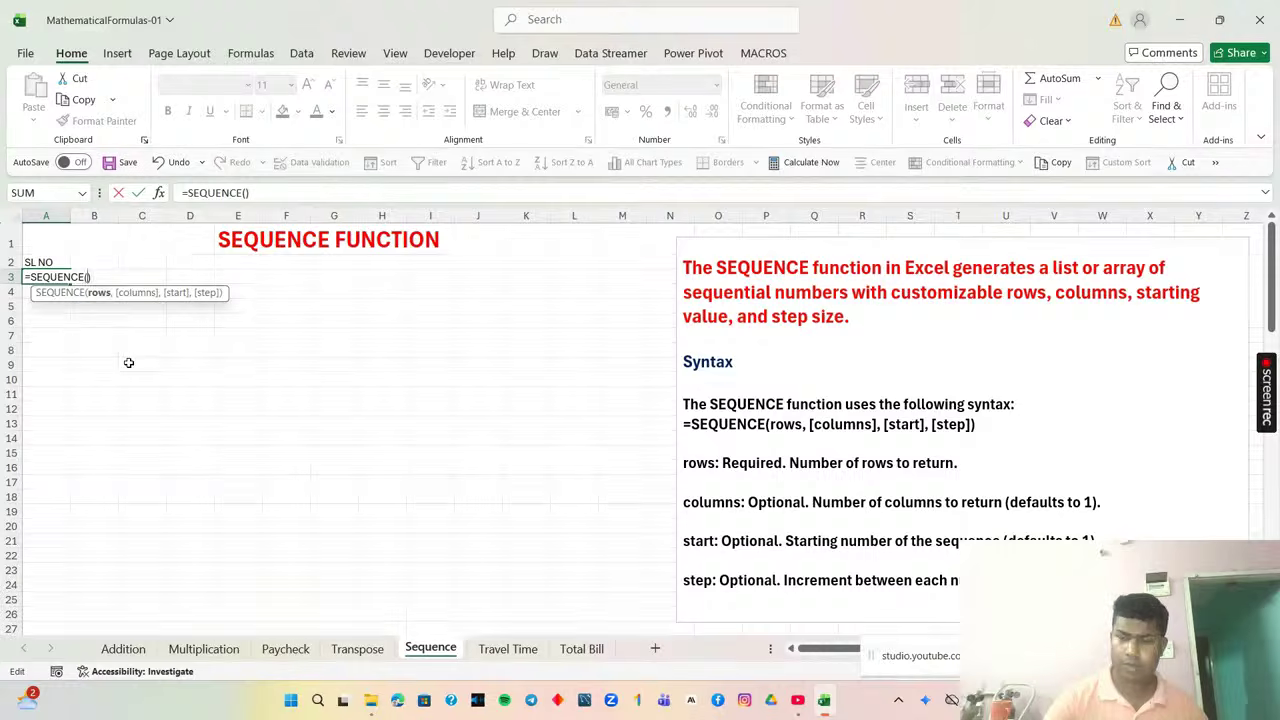
{"action": "type", "text": "1"}
{"action": "key", "text": "BackSpace"}
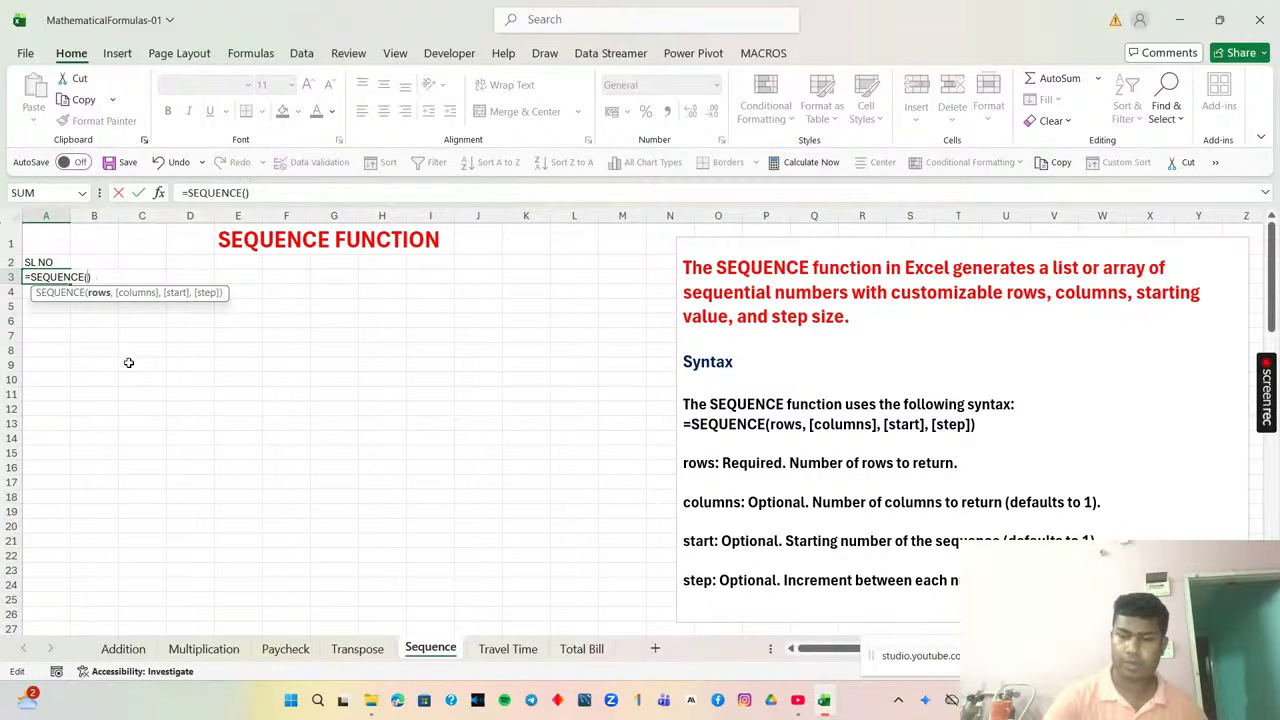
{"action": "type", "text": "20"}
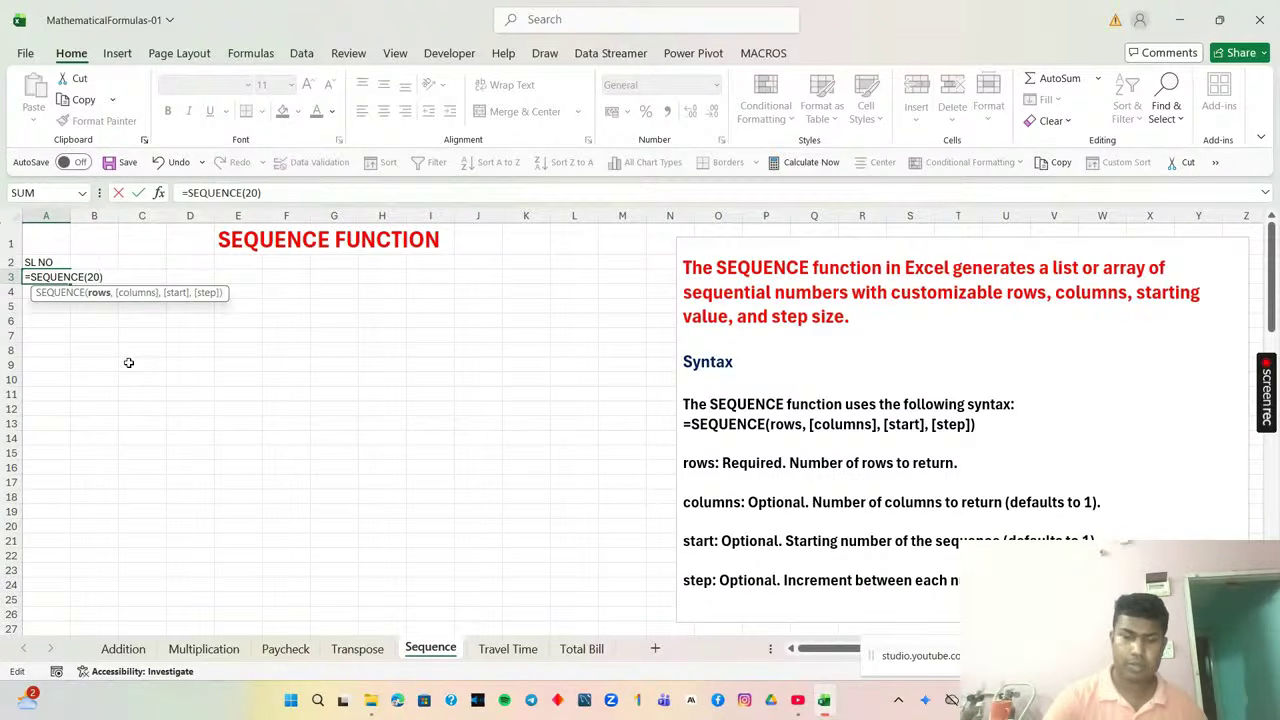
{"action": "type", "text": ","}
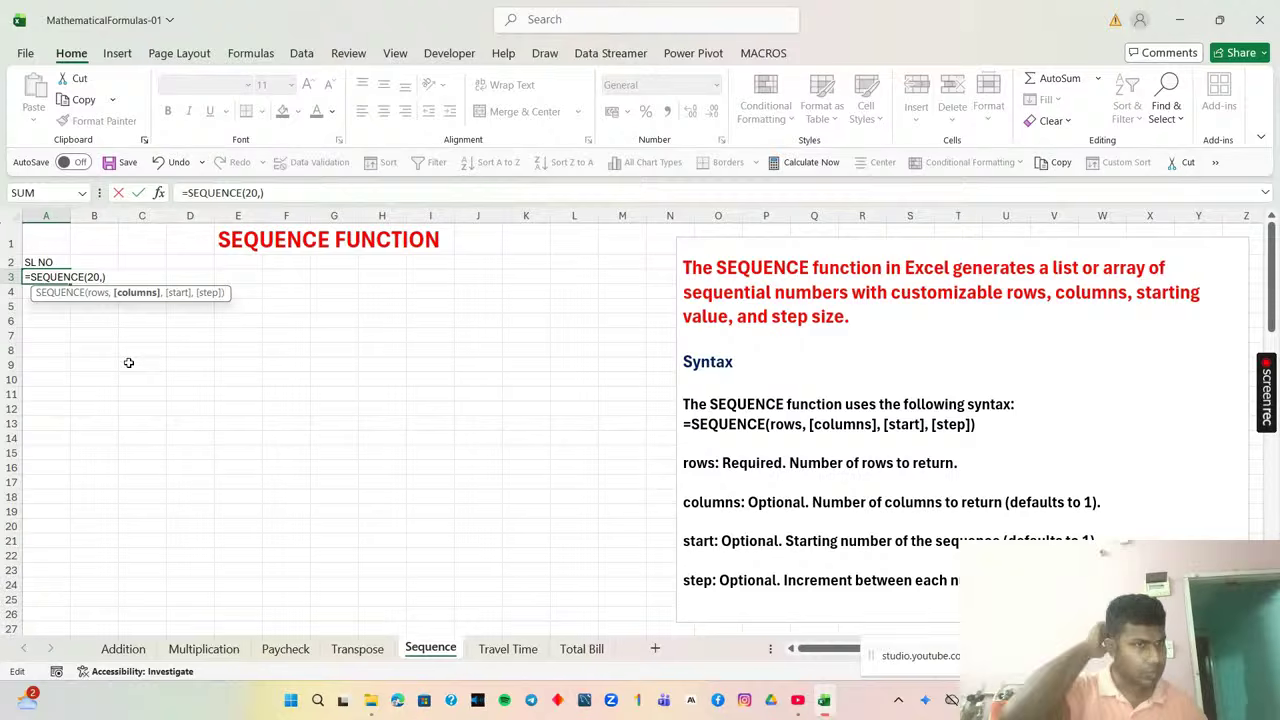
{"action": "type", "text": "30"}
{"action": "key", "text": "Return"}
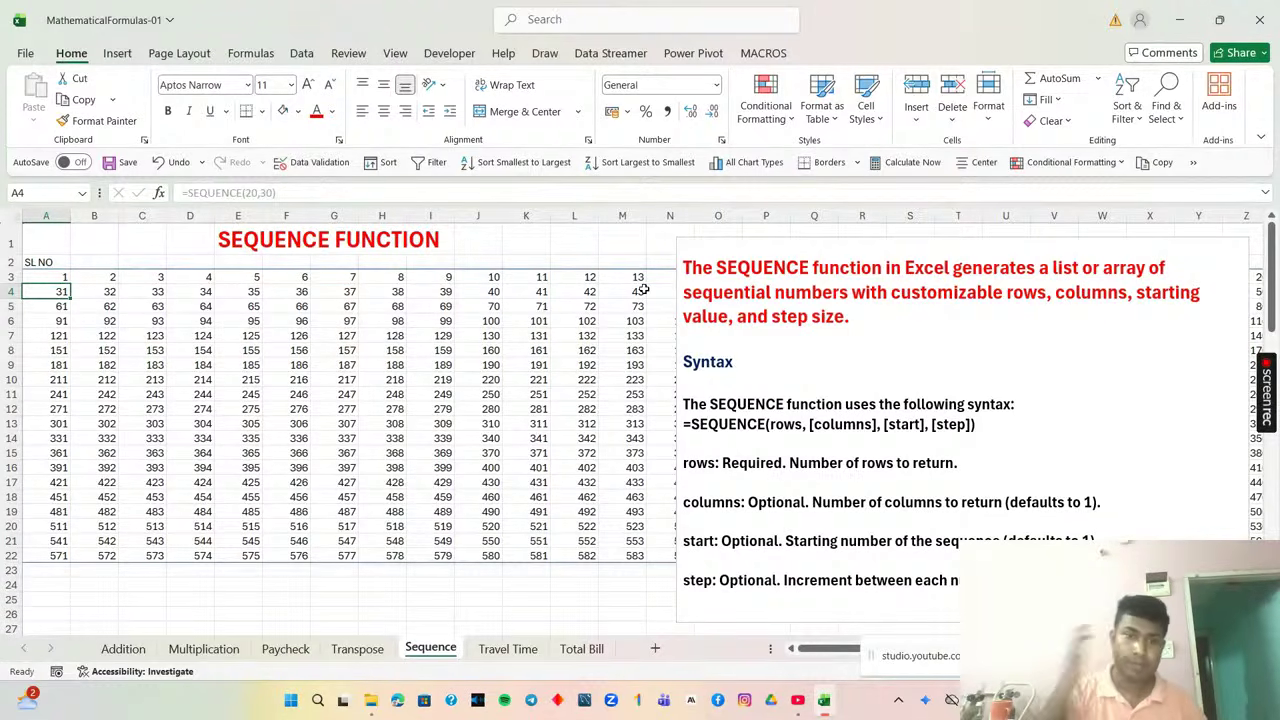
Switch to the Travel Time sheet and enter SPEED = DISTANCE*TIME in cell F3.
{"action": "left_click", "coordinate": [500, 650]}
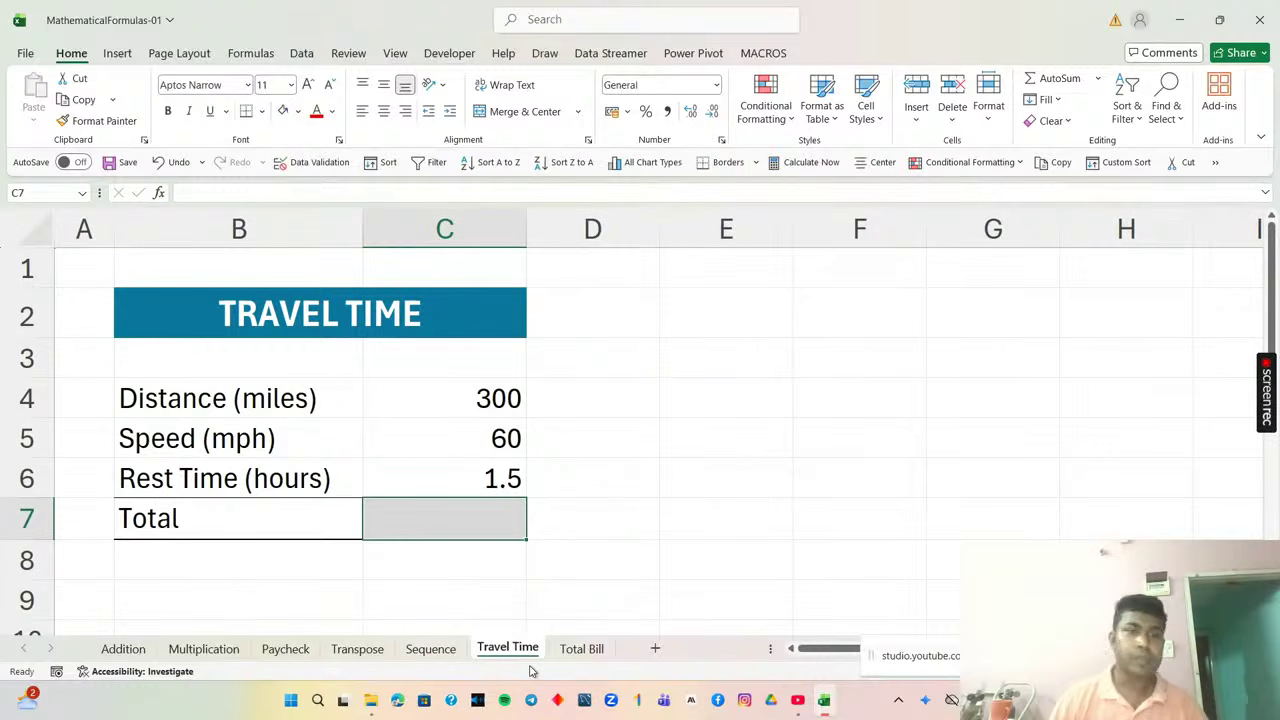
{"action": "double_click", "coordinate": [876, 353]}
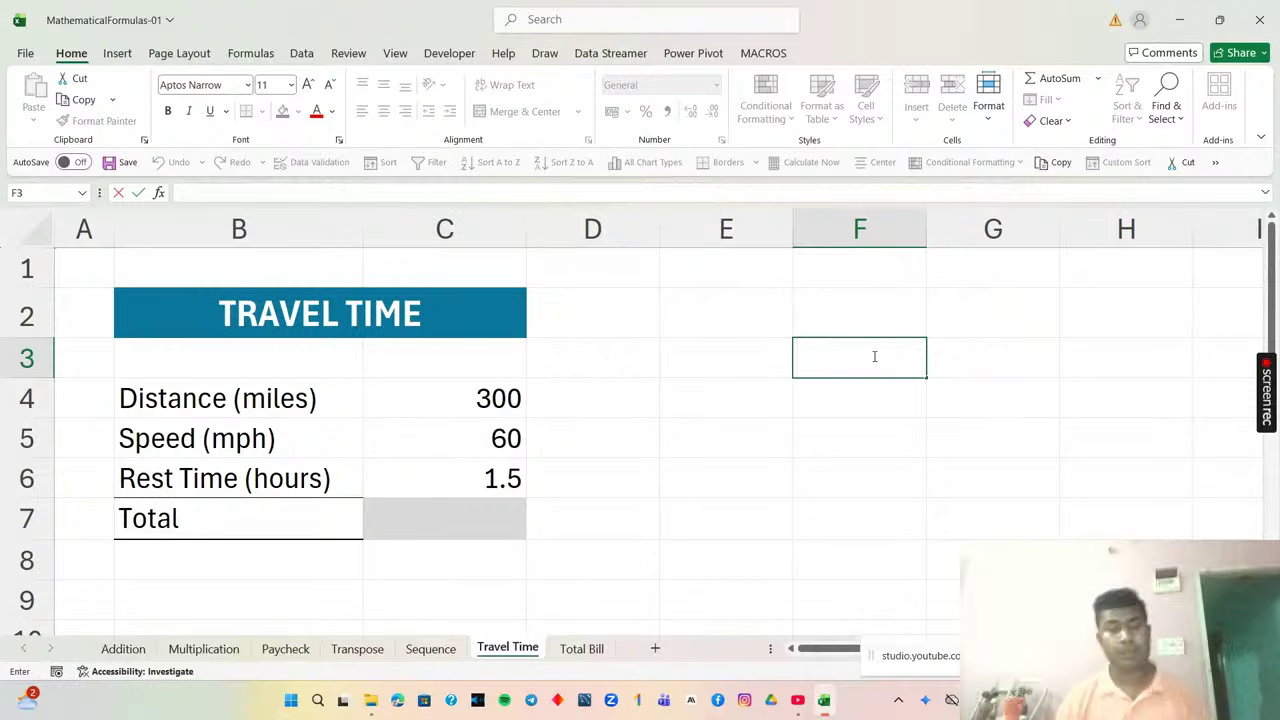
{"action": "type", "text": "SP"}
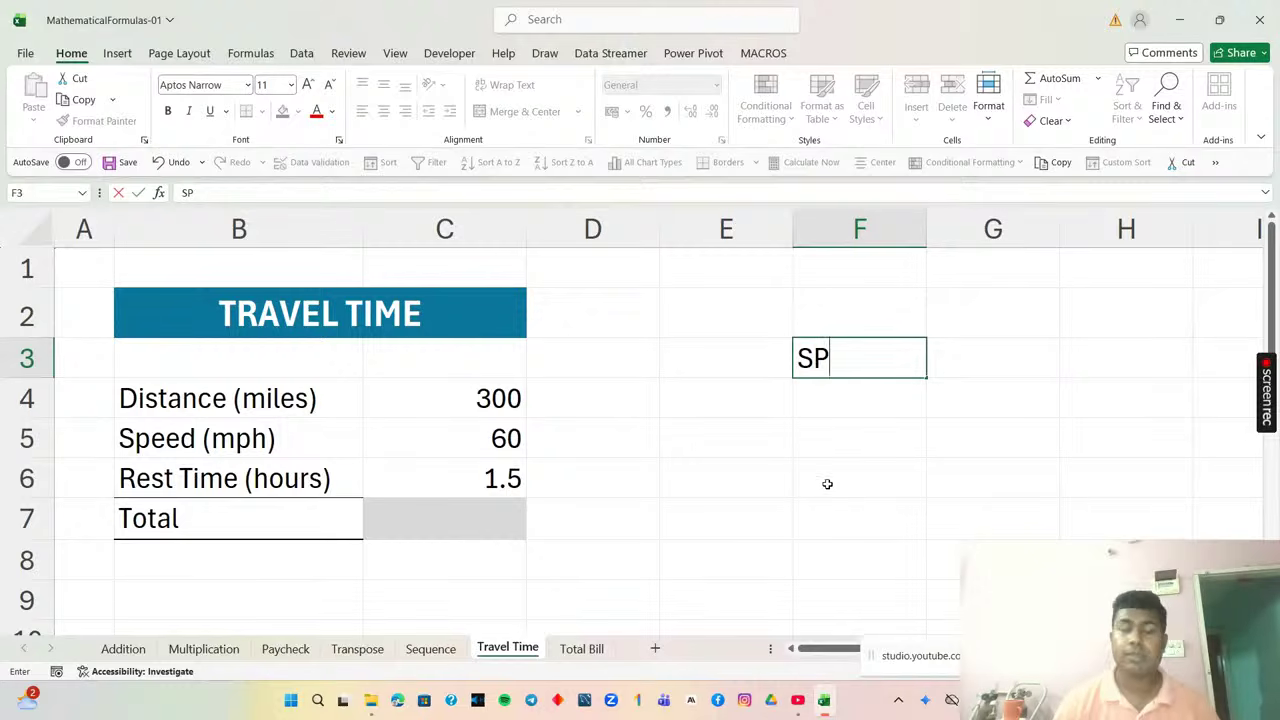
{"action": "type", "text": "EE"}
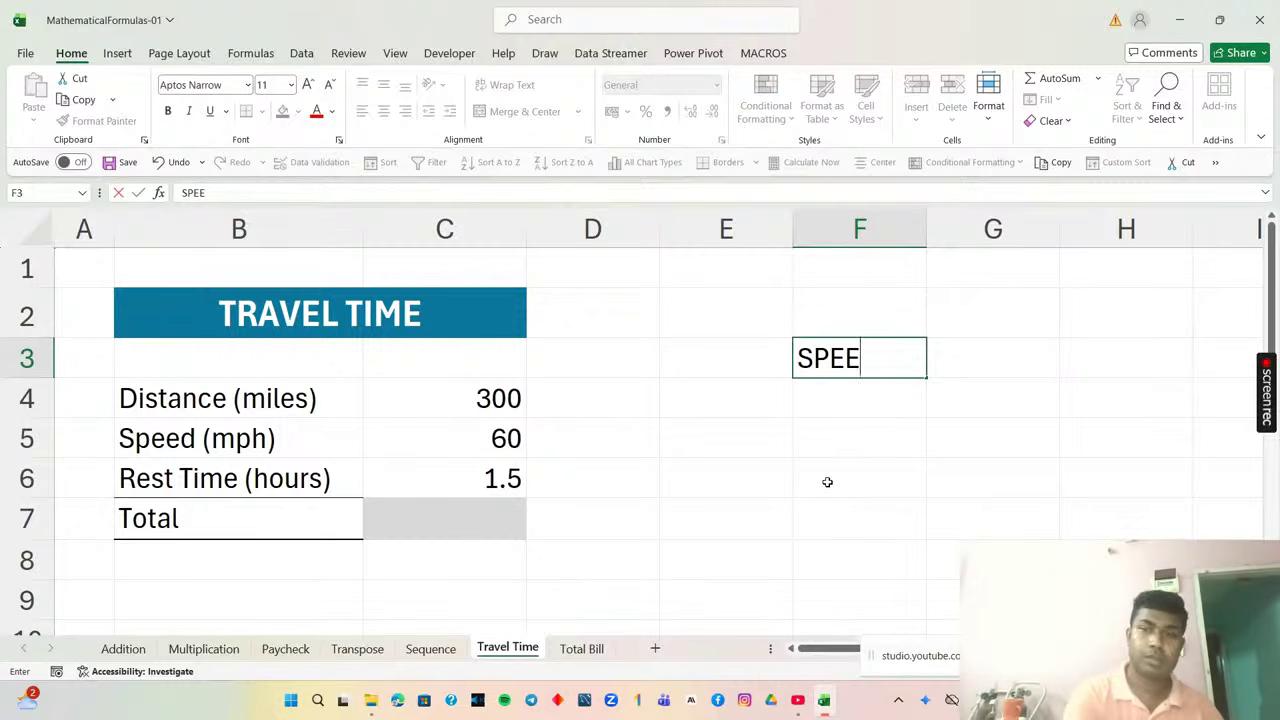
{"action": "type", "text": "D "}
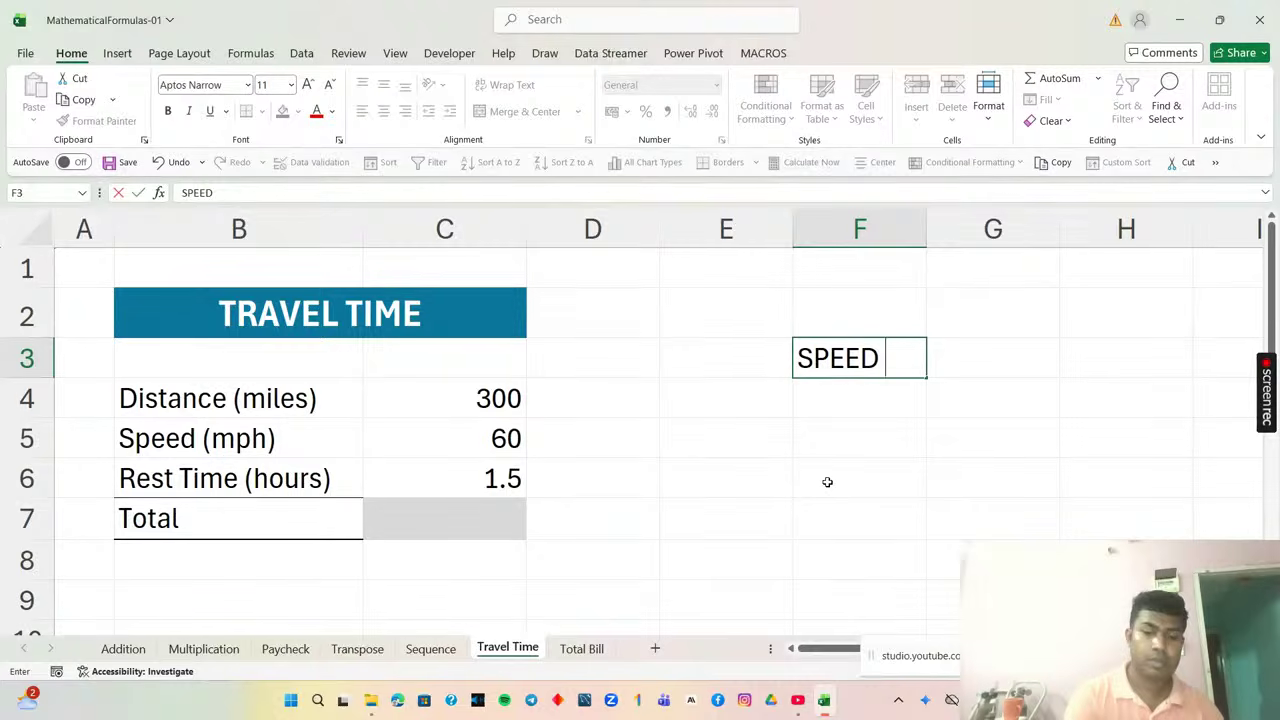
{"action": "type", "text": "= "}
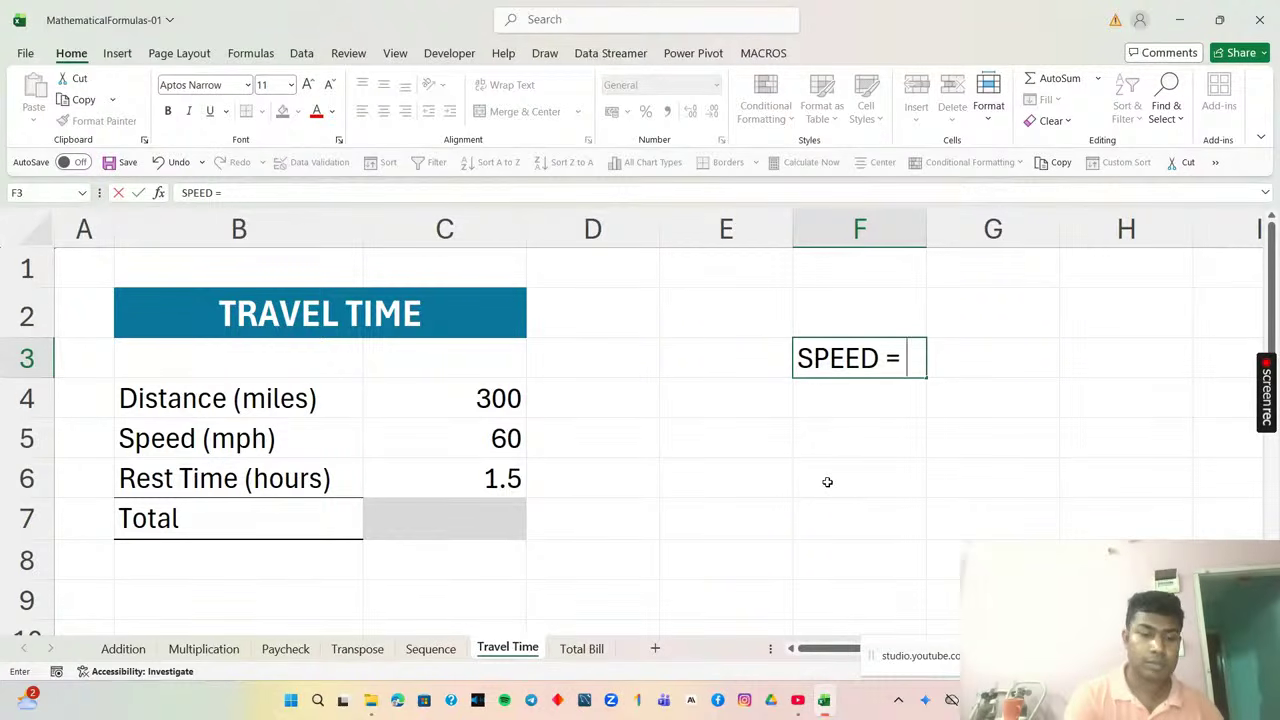
{"action": "type", "text": "DIS"}
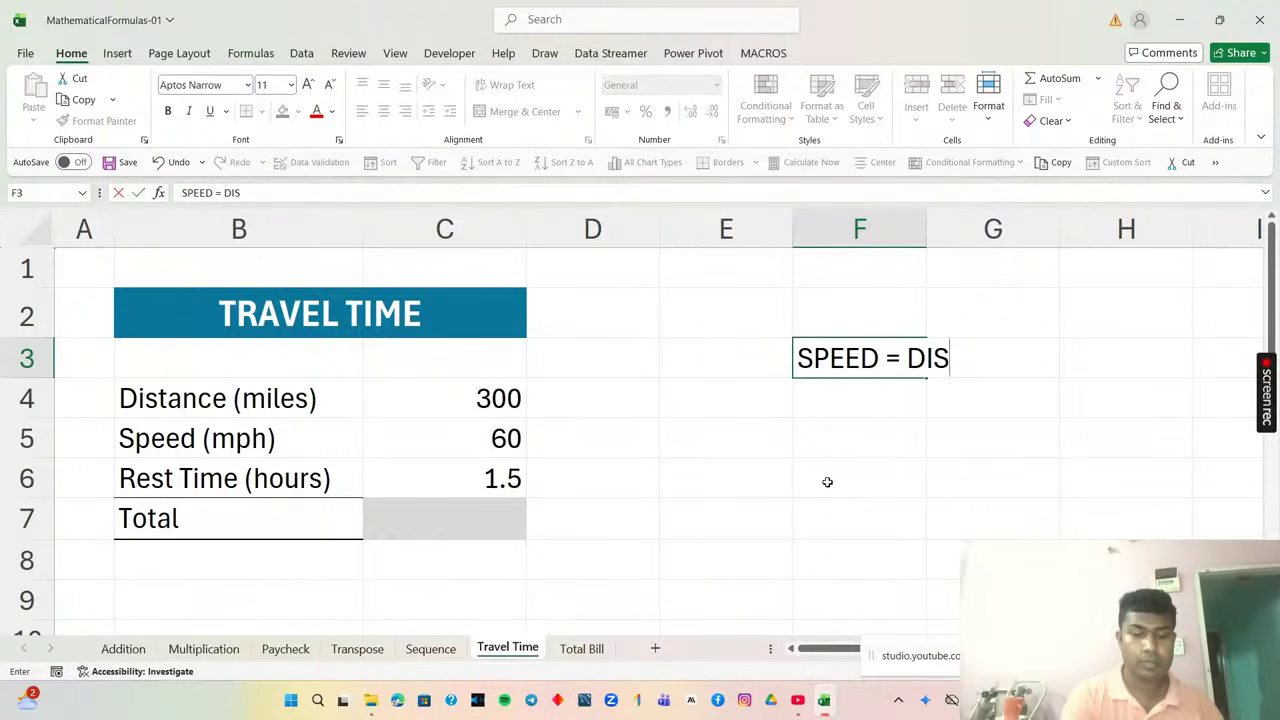
{"action": "type", "text": "TAN"}
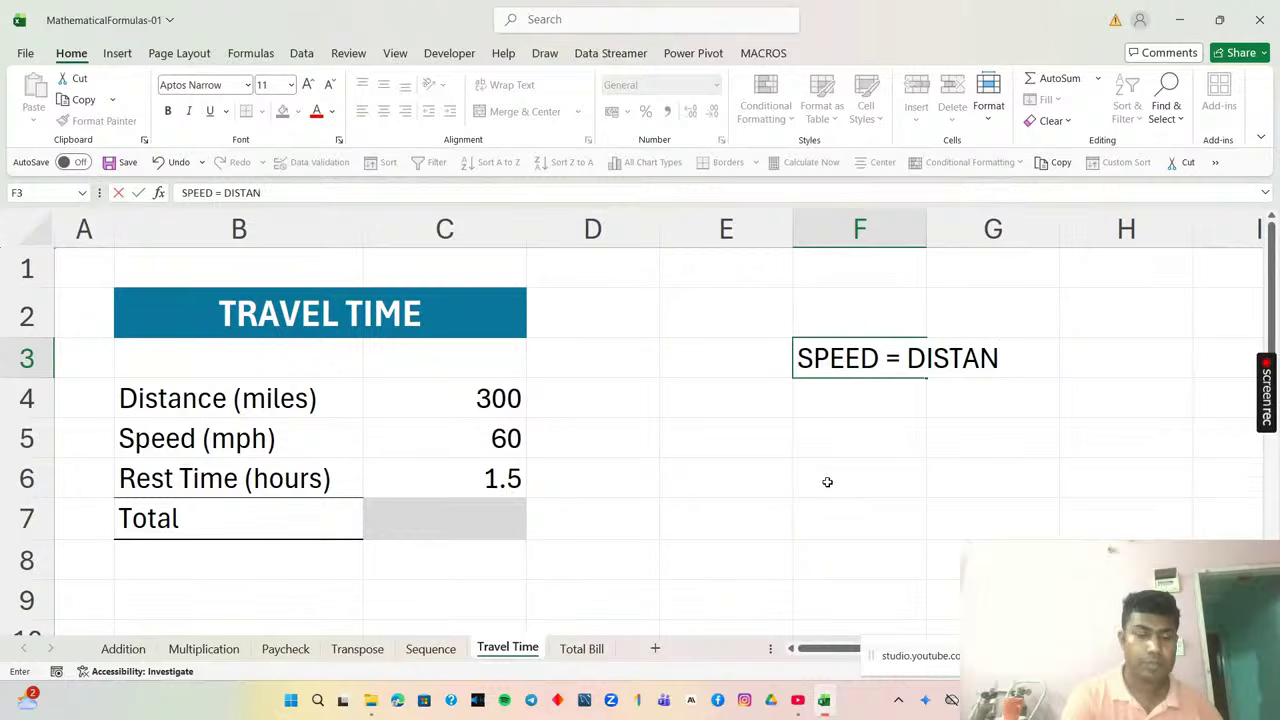
{"action": "type", "text": "CE"}
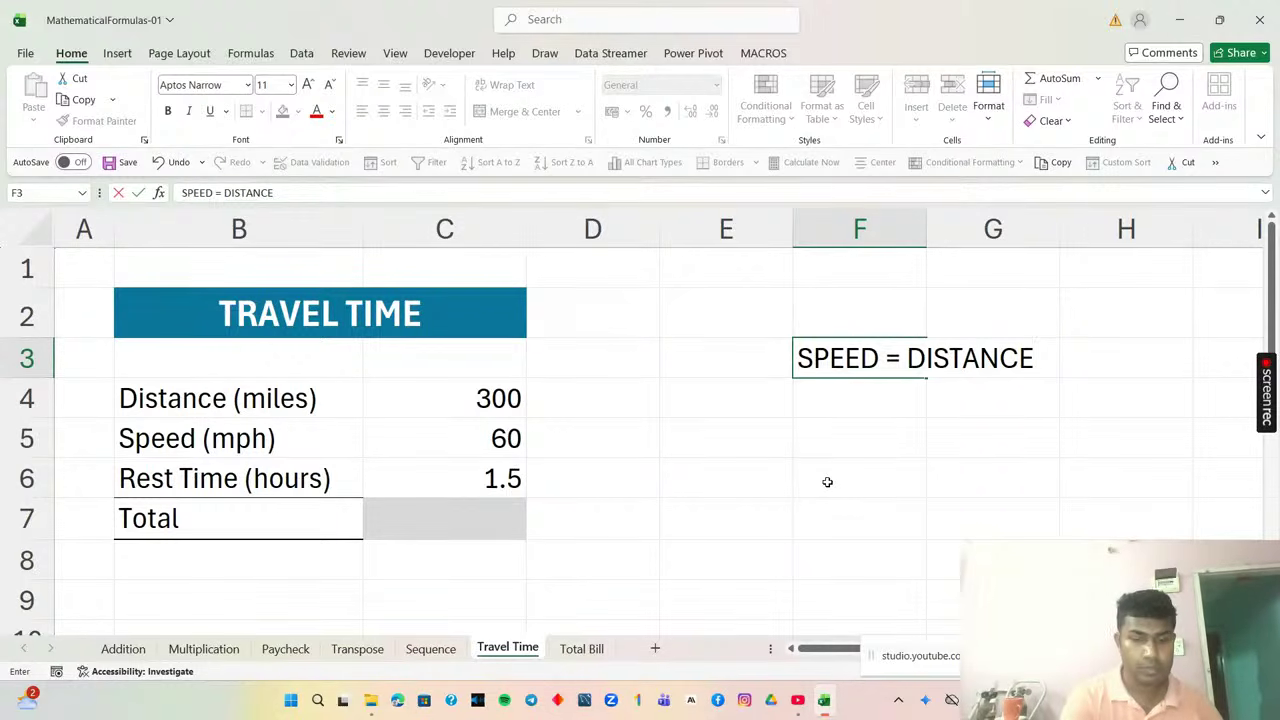
{"action": "type", "text": "*"}
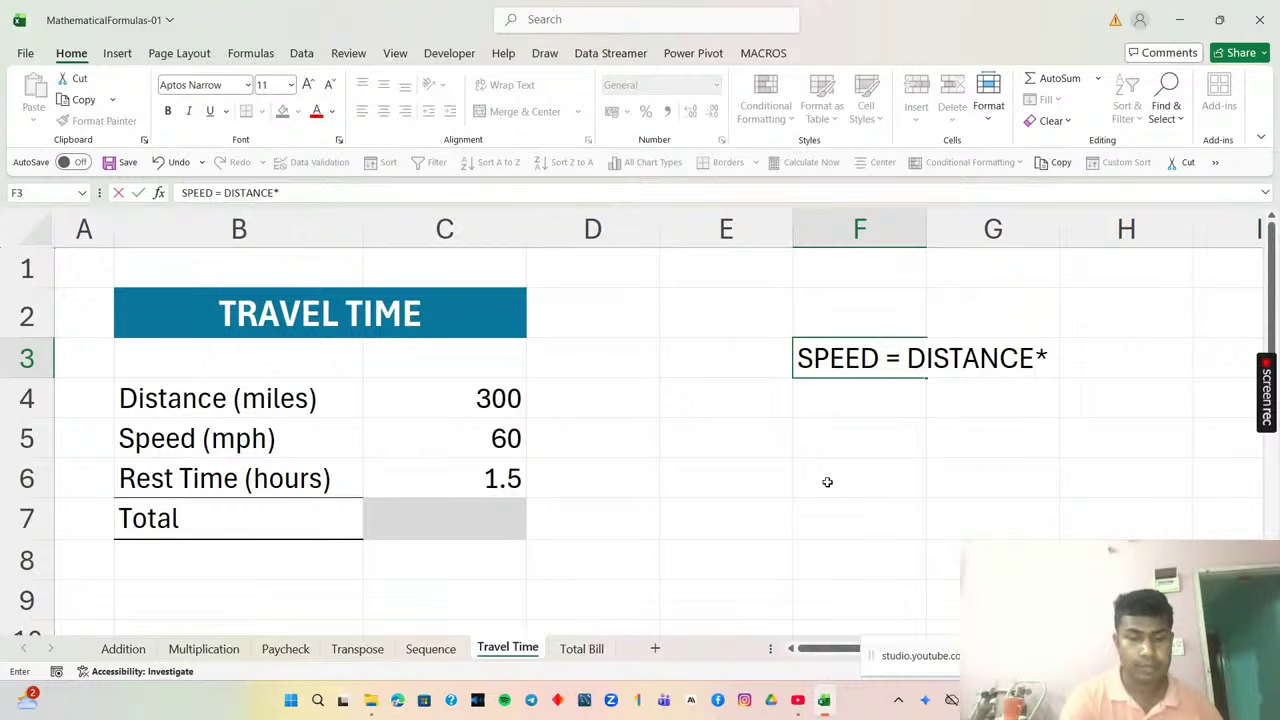
{"action": "type", "text": "TIME"}
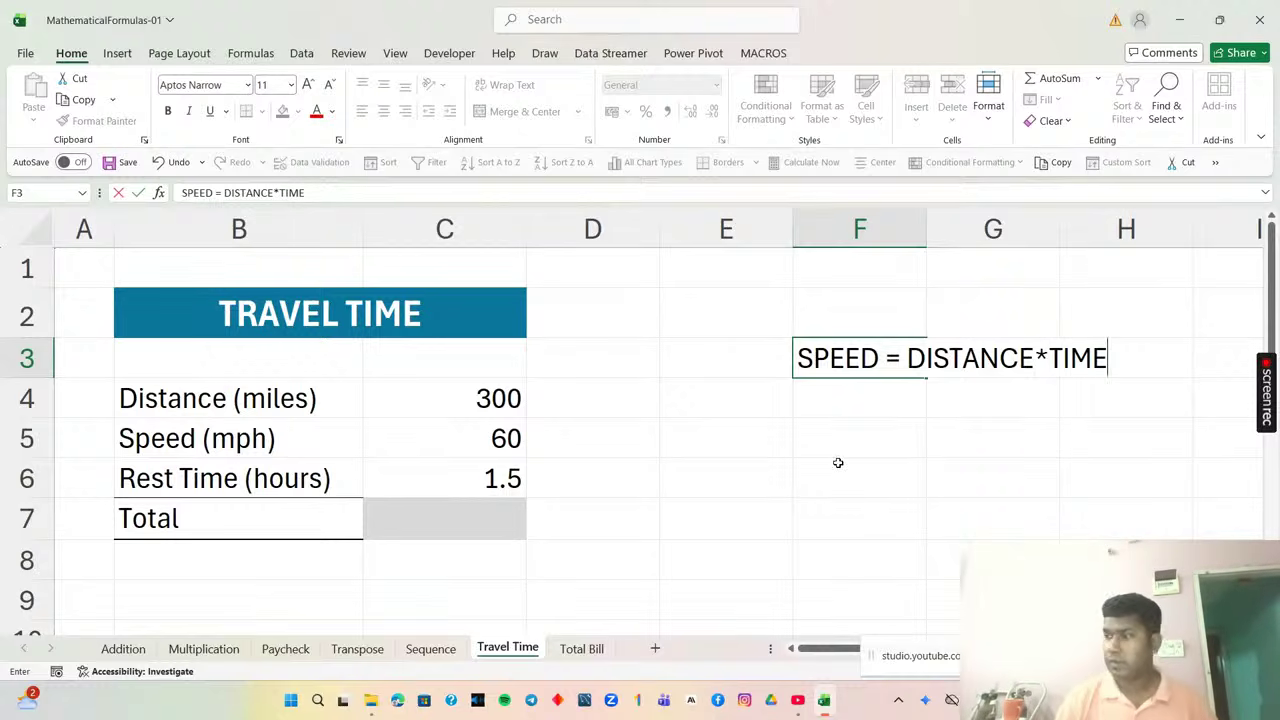
{"action": "key", "text": "Return"}
Merge and center the formula text across F3:H3.
{"action": "left_click", "coordinate": [880, 482]}
{"action": "left_click_drag", "start_coordinate": [866, 364], "coordinate": [1120, 358]}
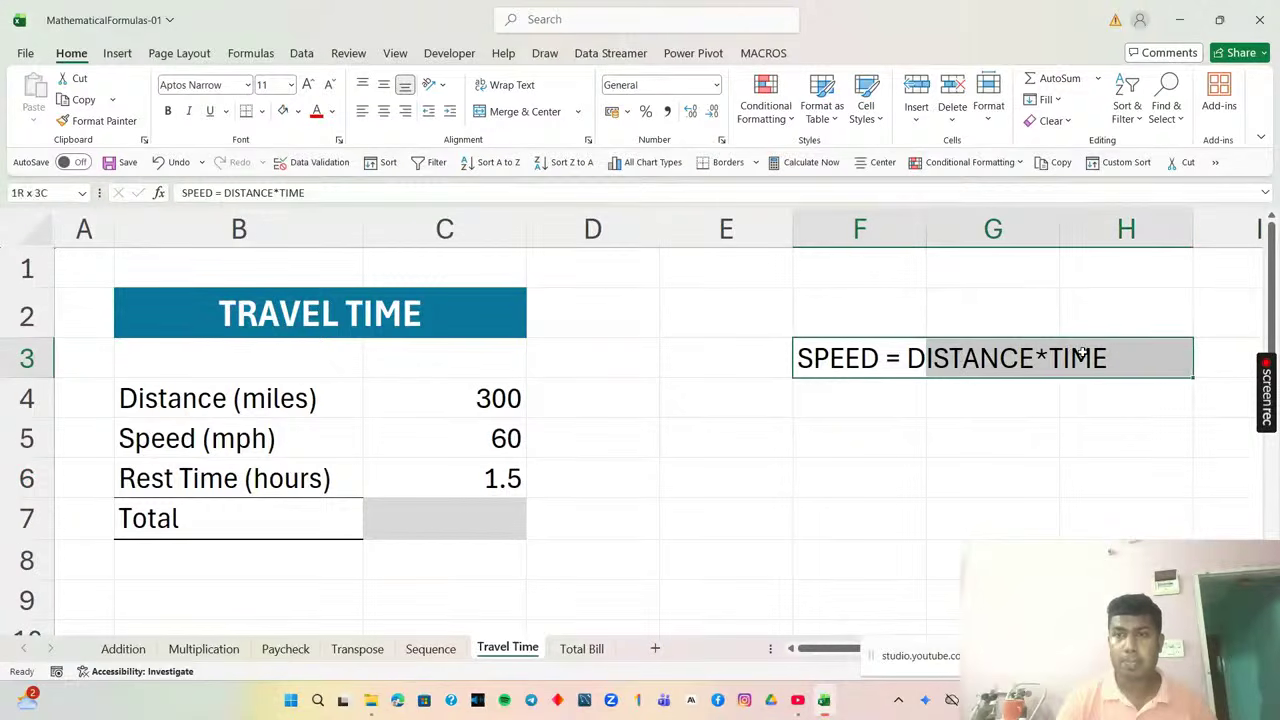
{"action": "left_click", "coordinate": [527, 113]}
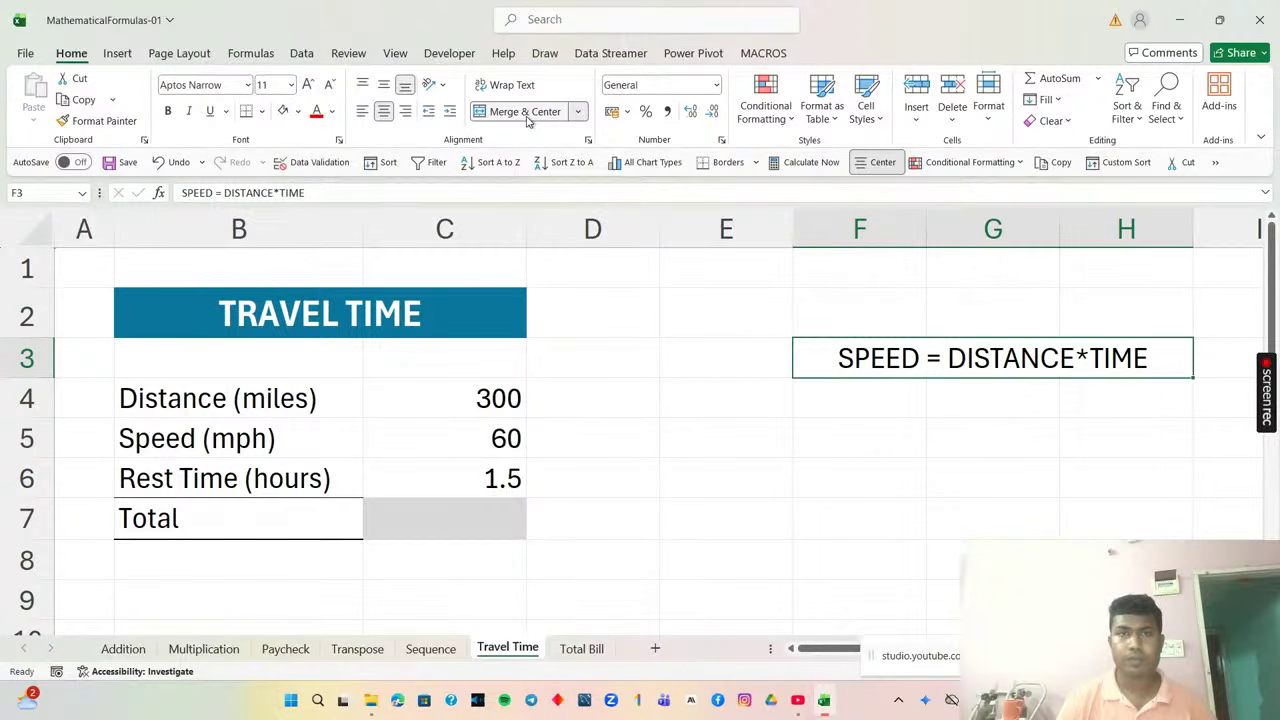
{"action": "left_click", "coordinate": [774, 437]}
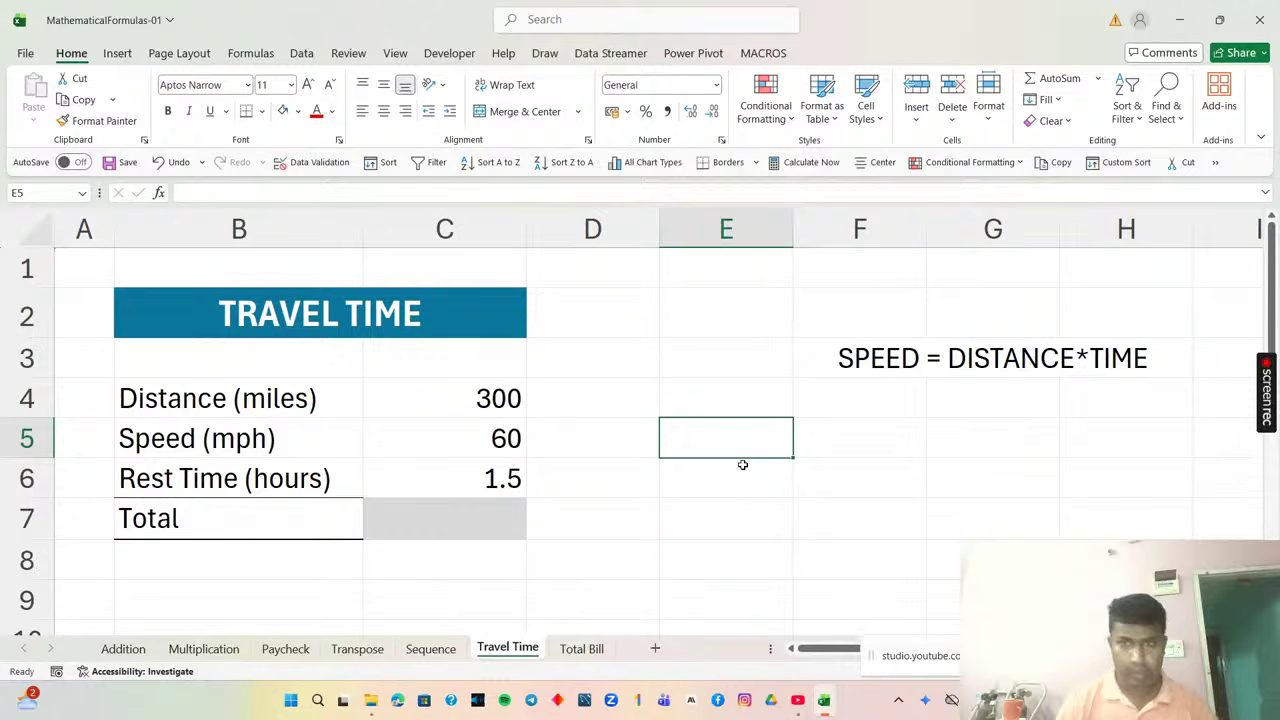
Change the label in B7 to Total Time Taken and enter Time= in F5.
{"action": "double_click", "coordinate": [855, 432]}
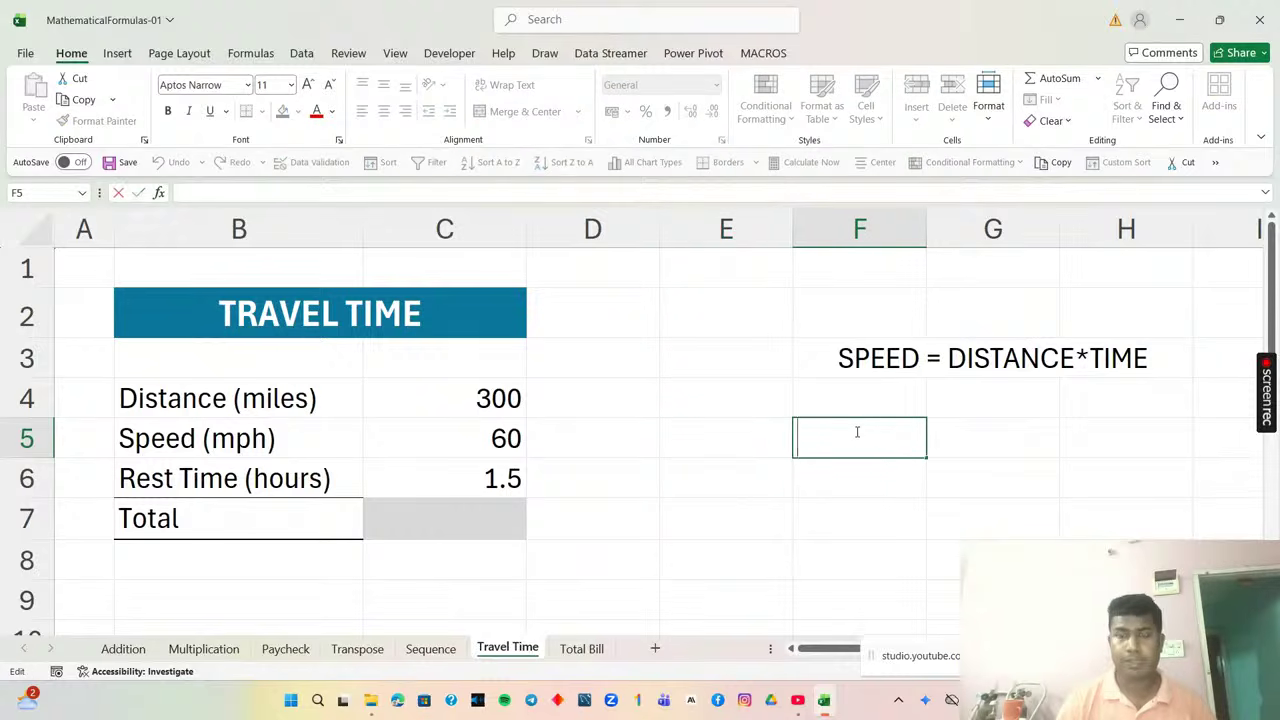
{"action": "type", "text": "T"}
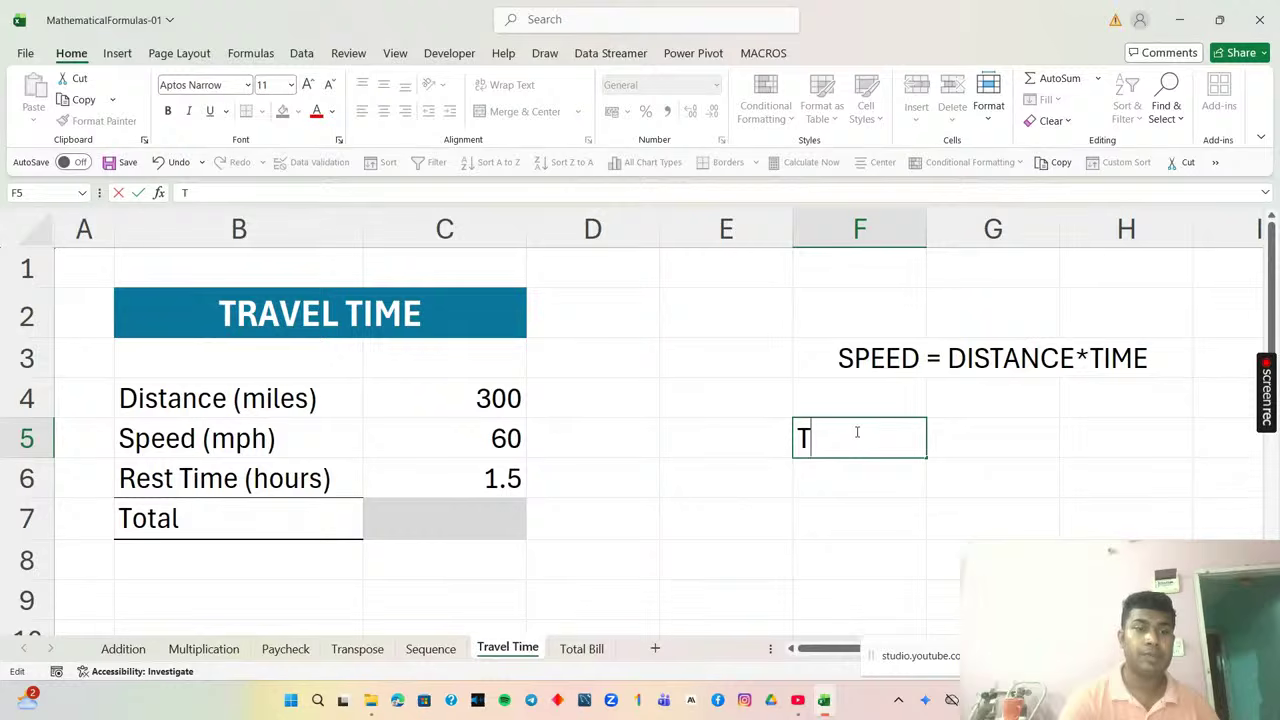
{"action": "double_click", "coordinate": [236, 513]}
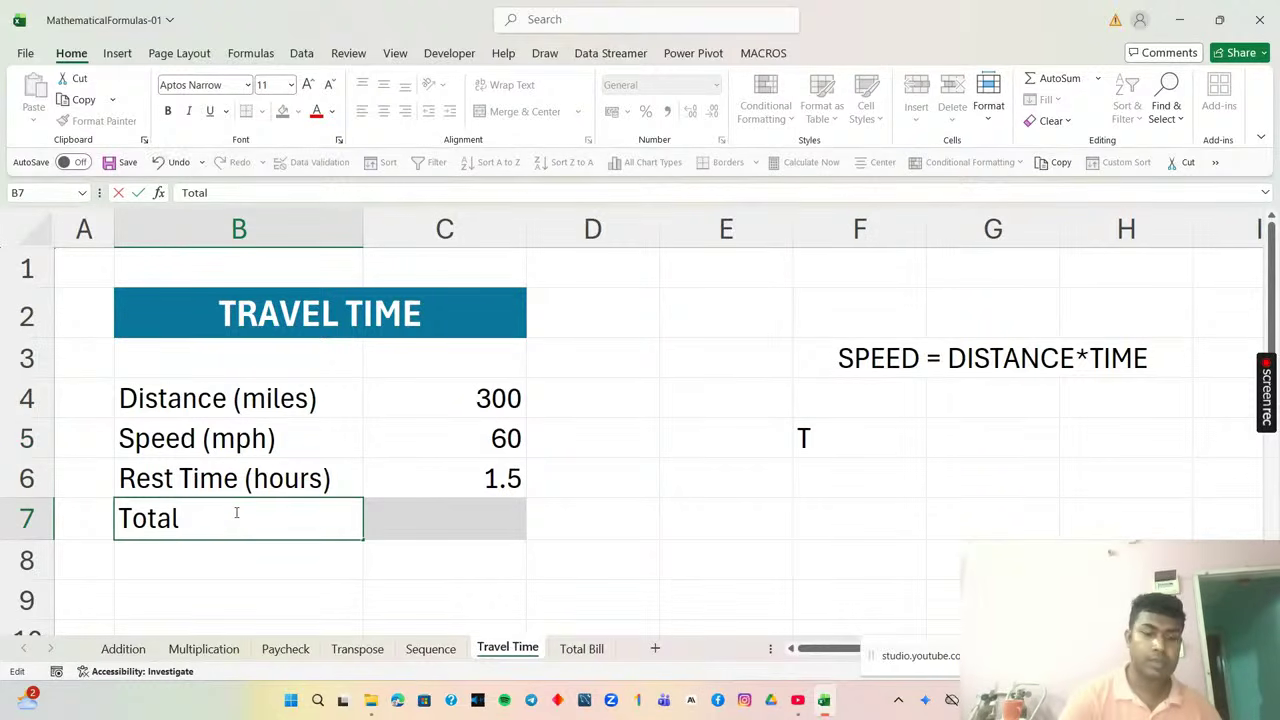
{"action": "type", "text": "t"}
{"action": "key", "text": "BackSpace"}
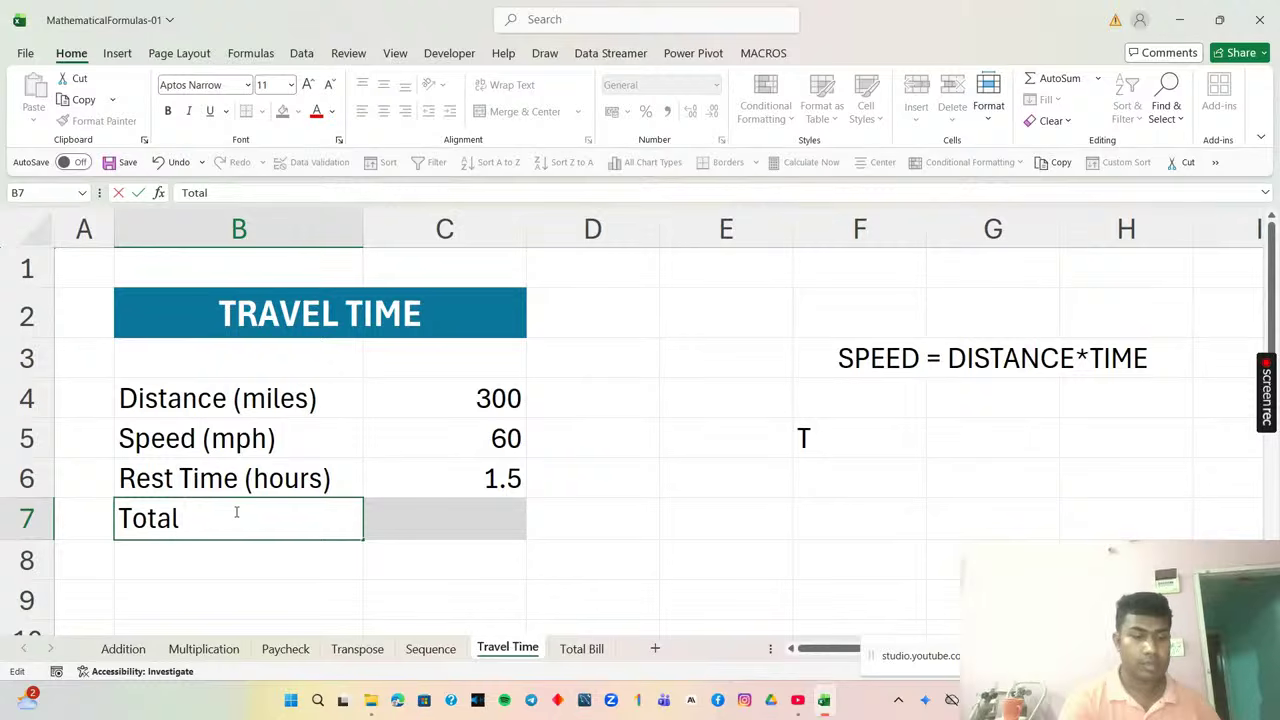
{"action": "type", "text": "Ti"}
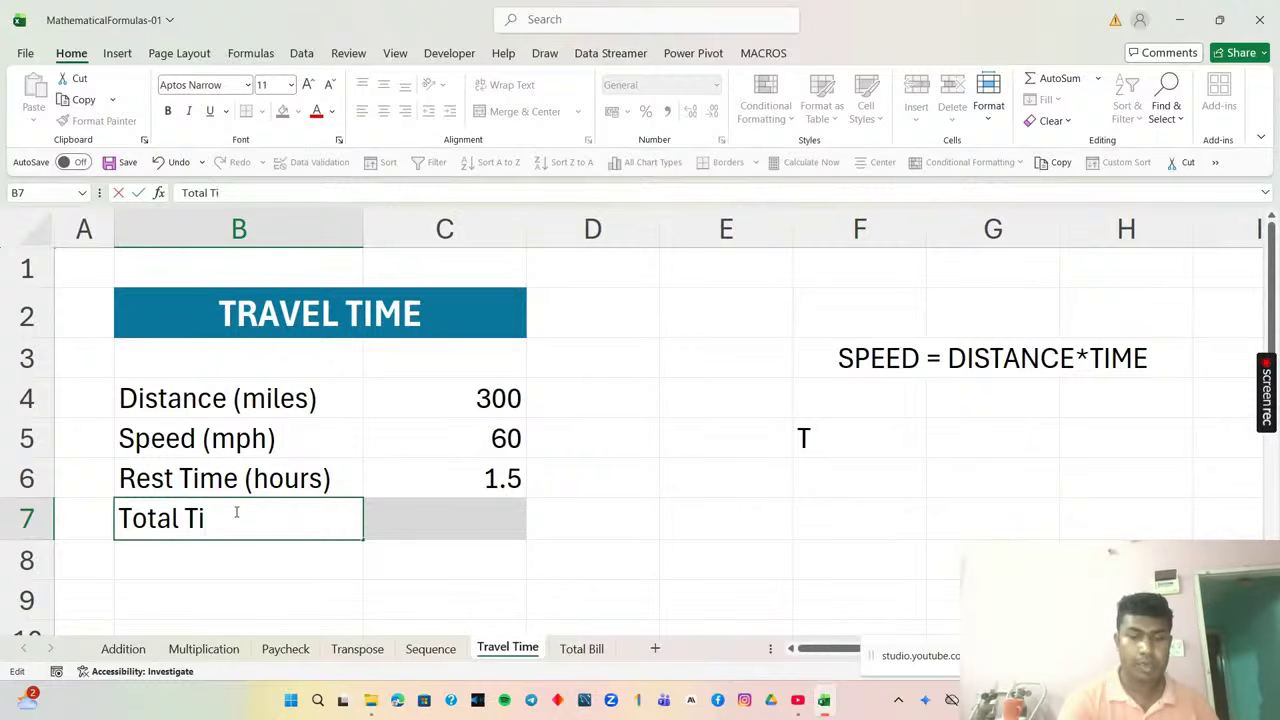
{"action": "type", "text": "me "}
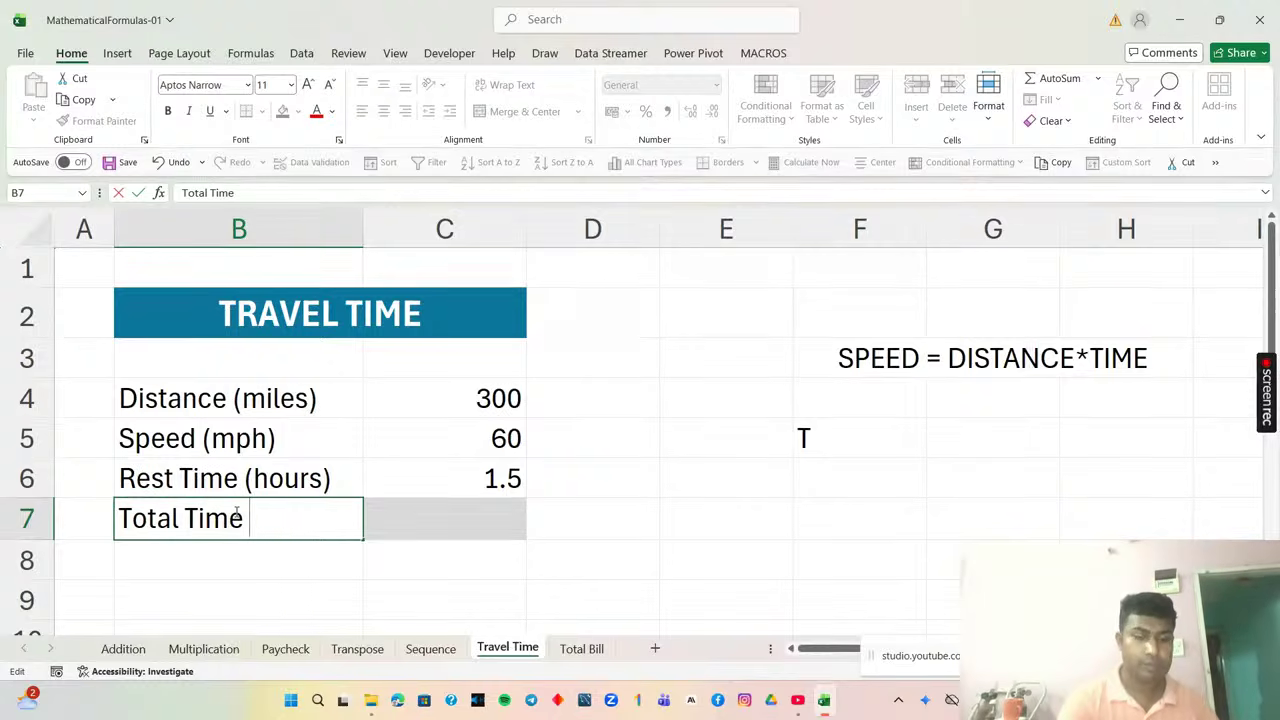
{"action": "type", "text": "Taken"}
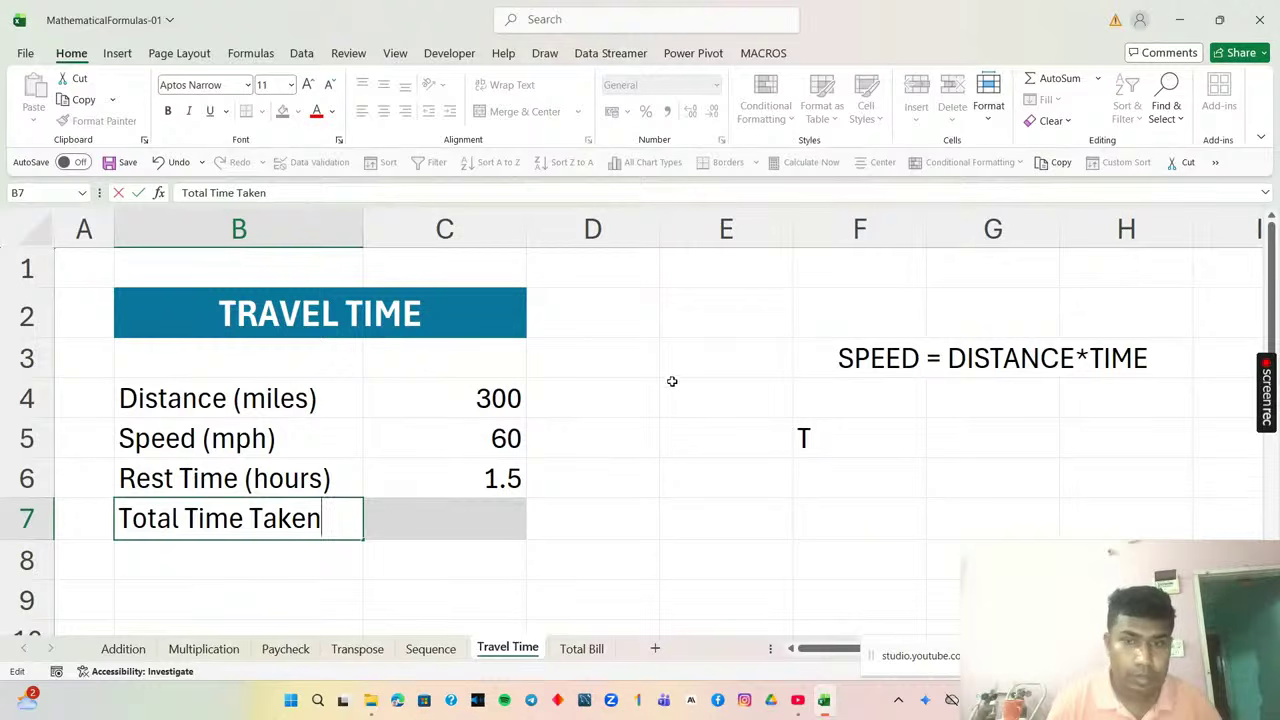
{"action": "double_click", "coordinate": [845, 438]}
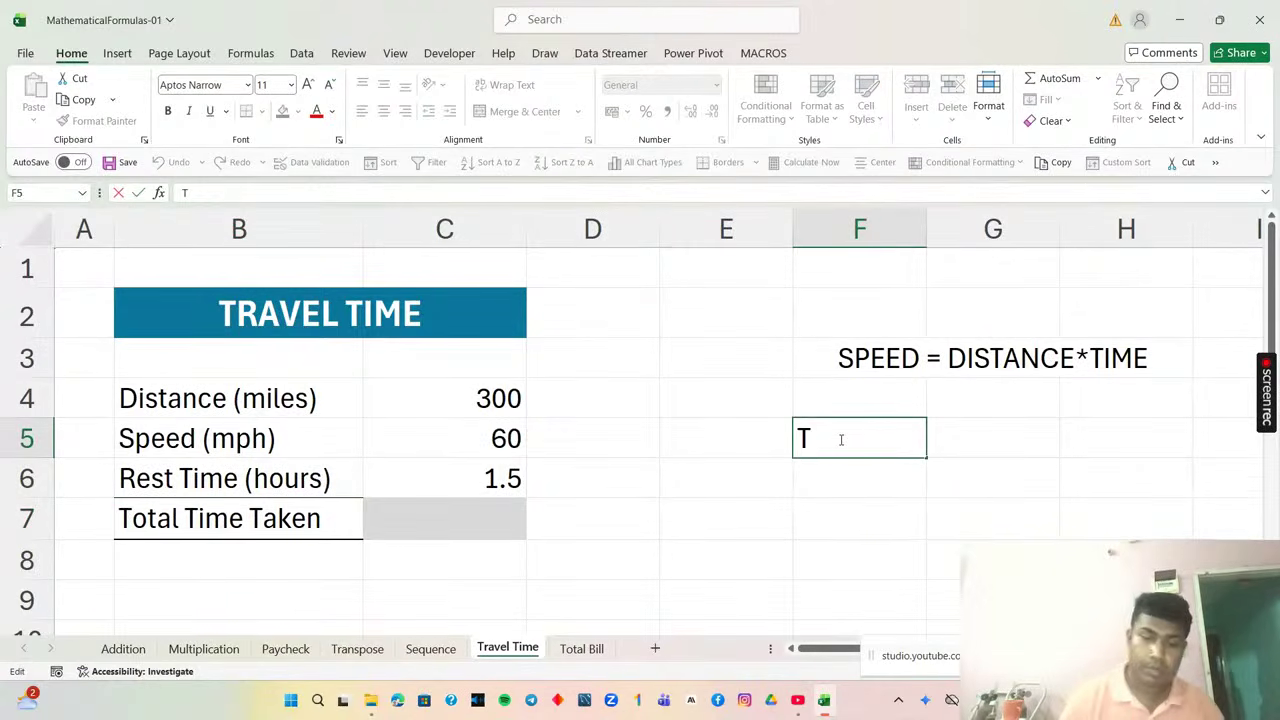
{"action": "type", "text": "ime="}
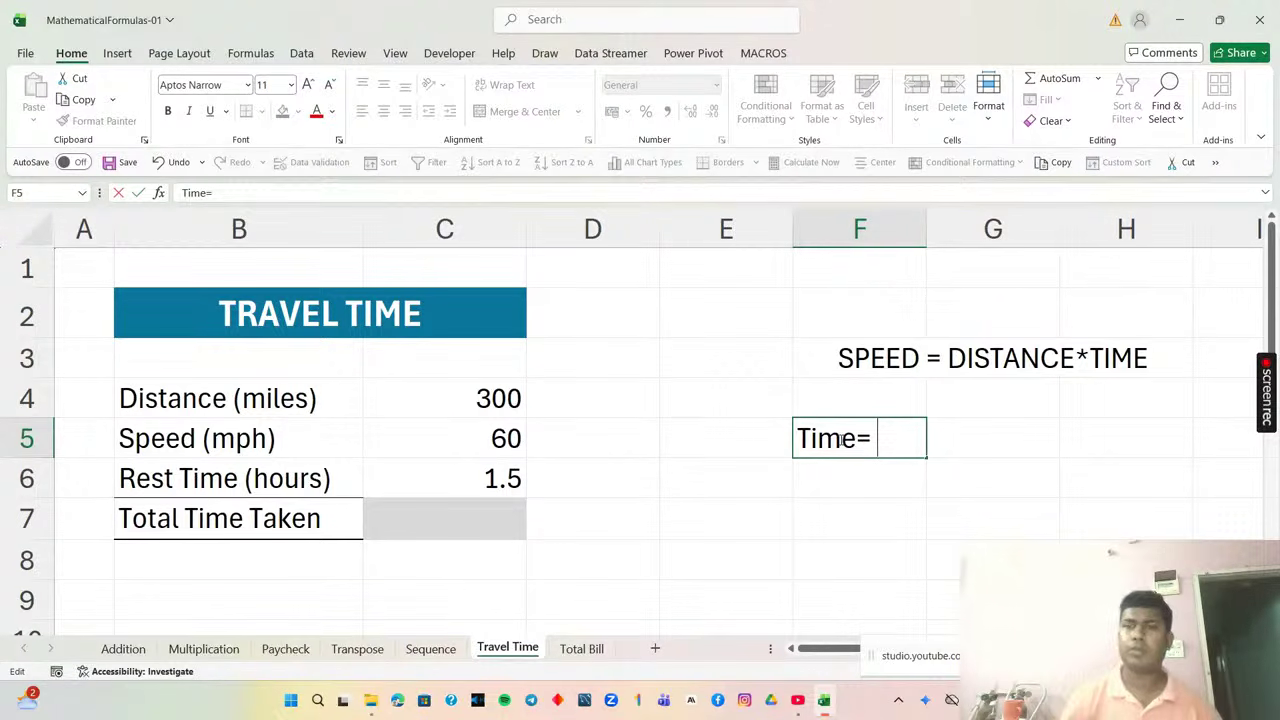
Clear the text in the merged cell F3.
{"action": "left_click", "coordinate": [843, 352]}
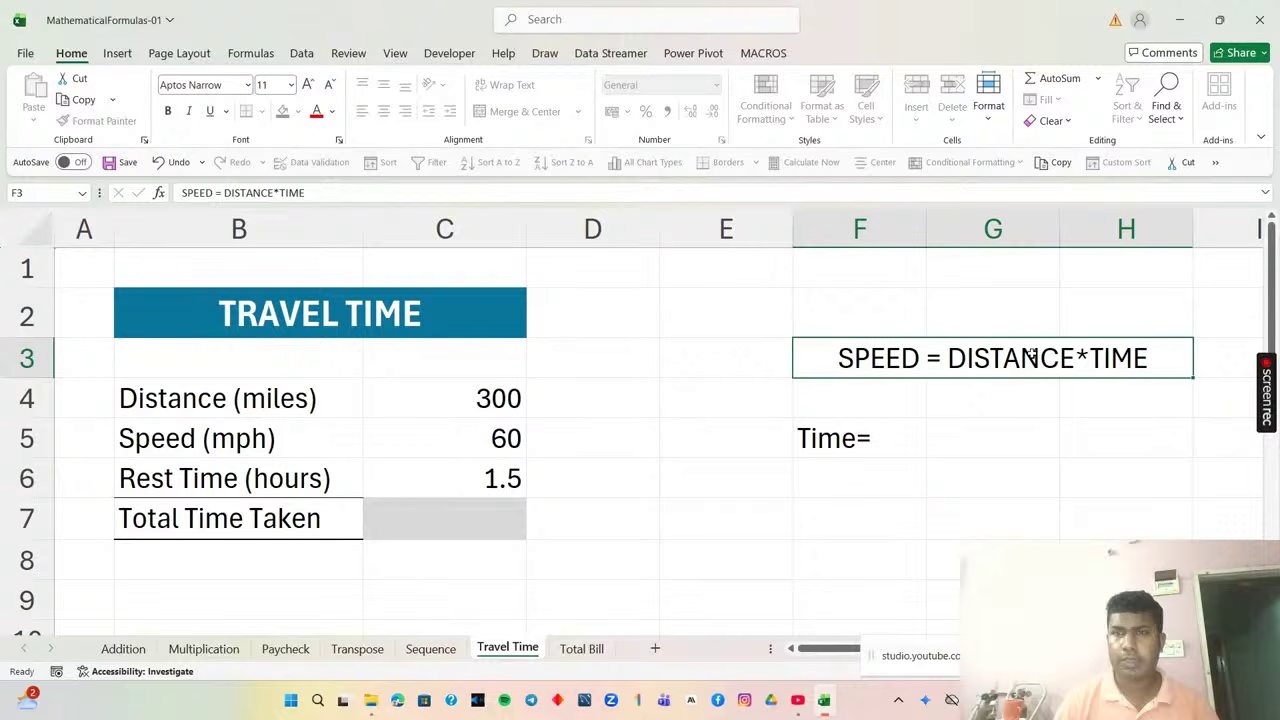
{"action": "key", "text": "BackSpace"}
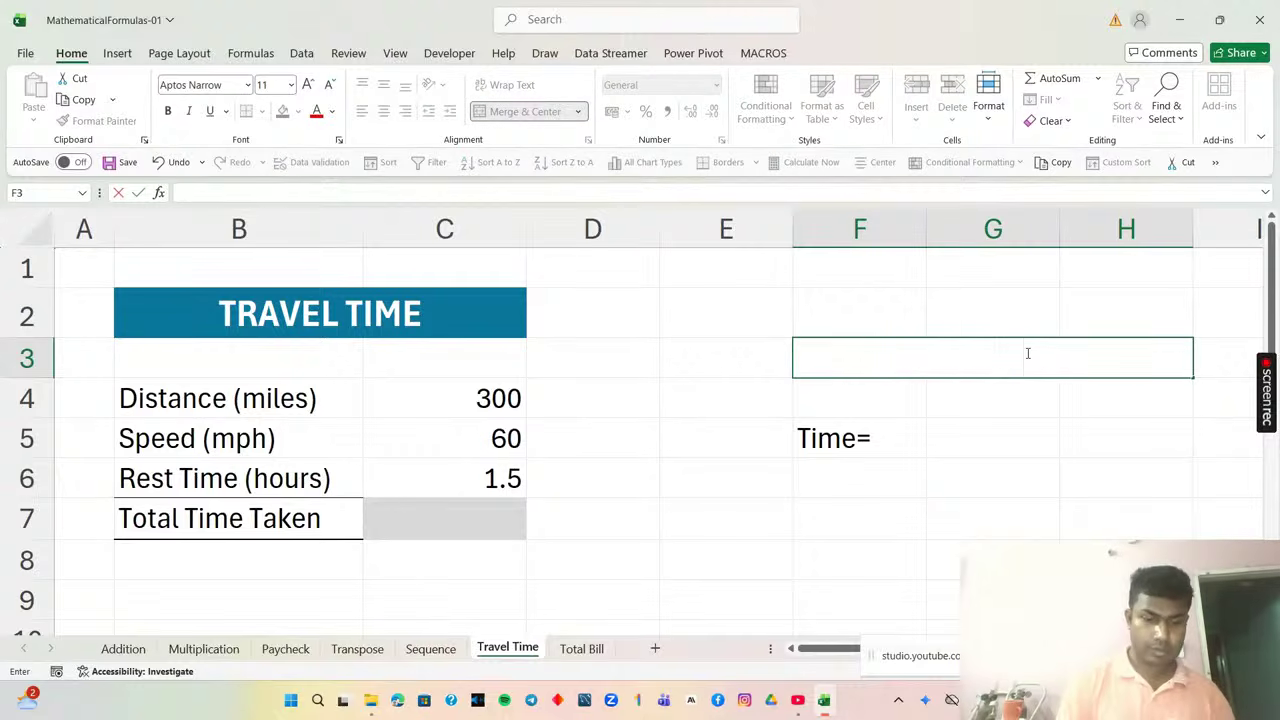
{"action": "type", "text": "di"}
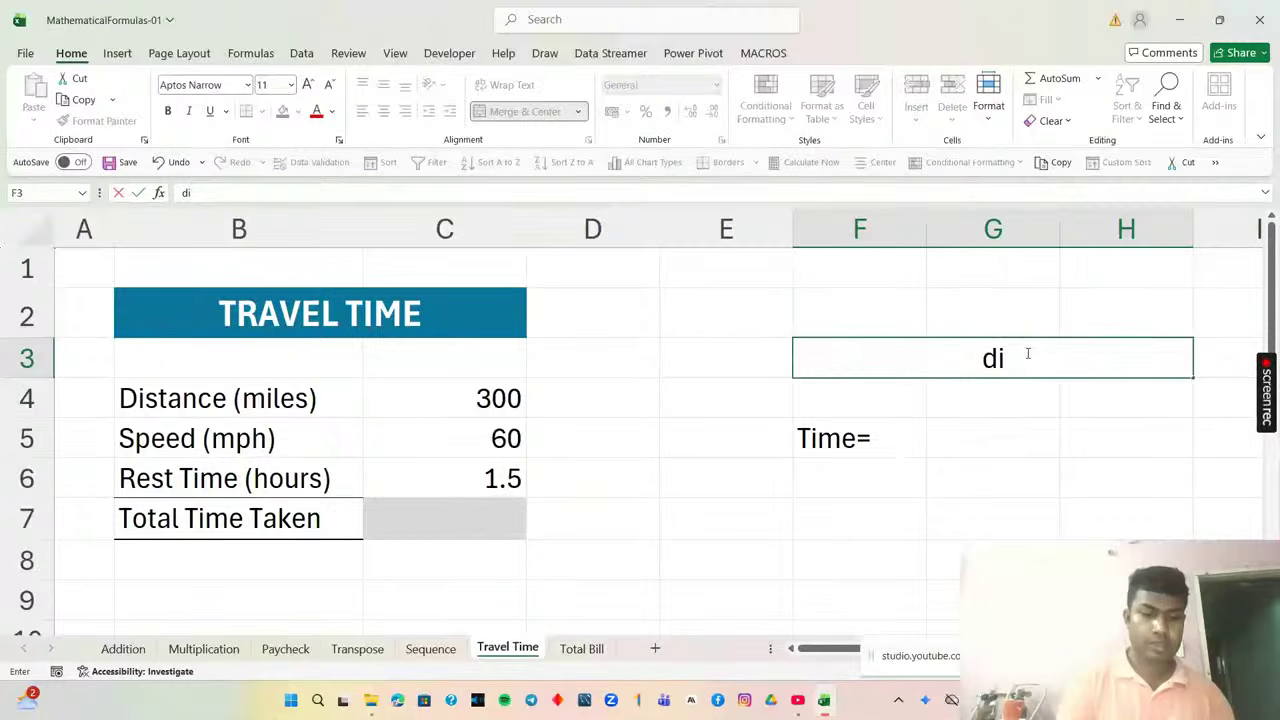
{"action": "type", "text": "stance"}
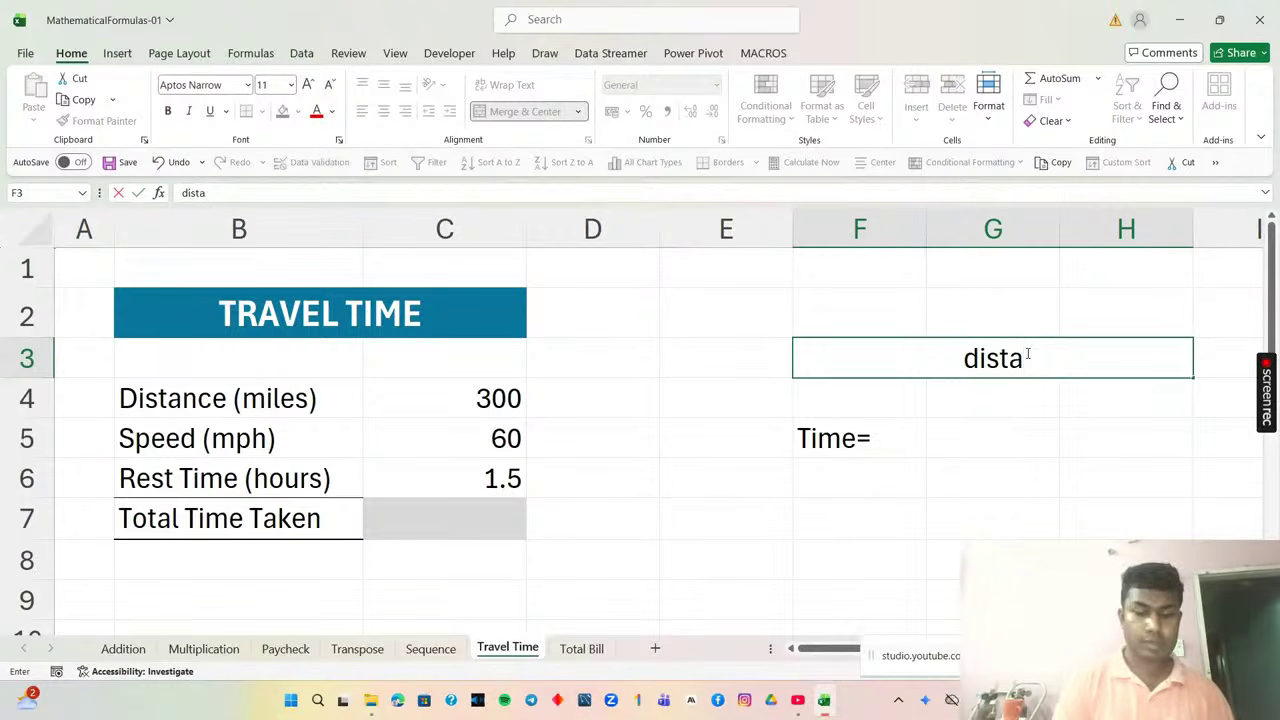
{"action": "key", "text": "BackSpace"}
{"action": "key", "text": "BackSpace"}
{"action": "key", "text": "BackSpace"}
{"action": "key", "text": "BackSpace"}
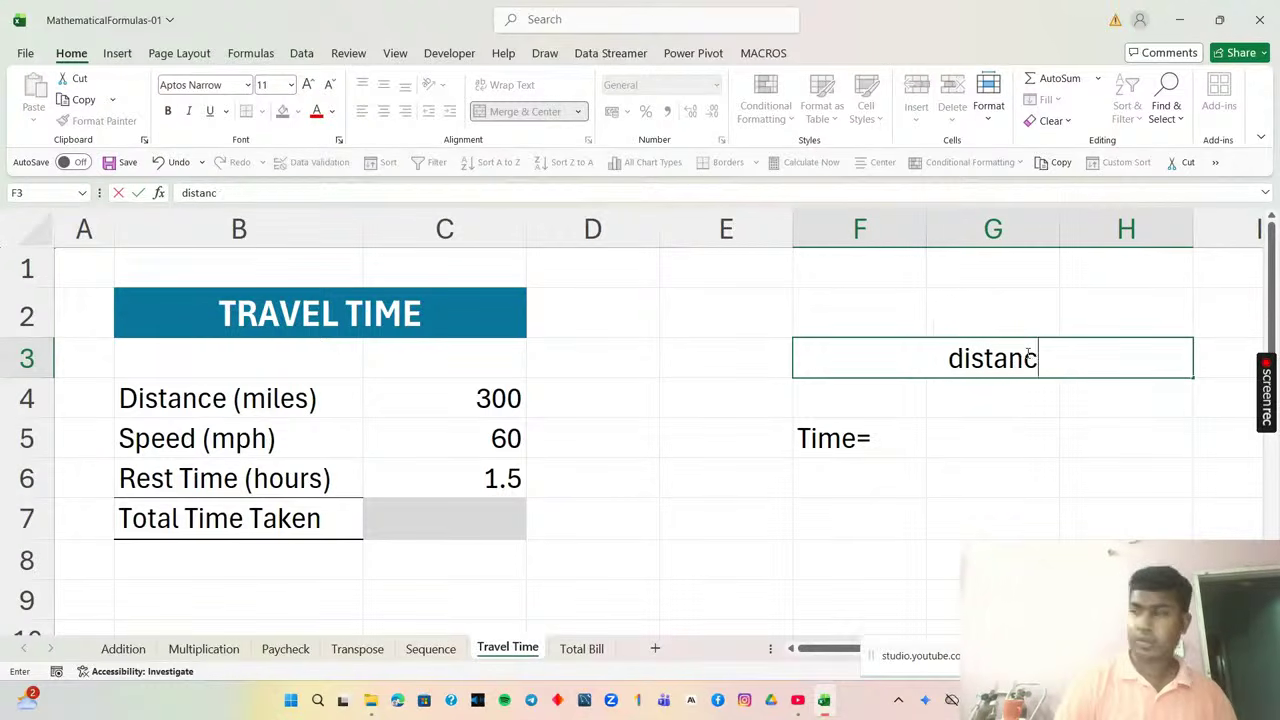
{"action": "key", "text": "BackSpace"}
{"action": "key", "text": "BackSpace"}
{"action": "key", "text": "BackSpace"}
{"action": "key", "text": "BackSpace"}
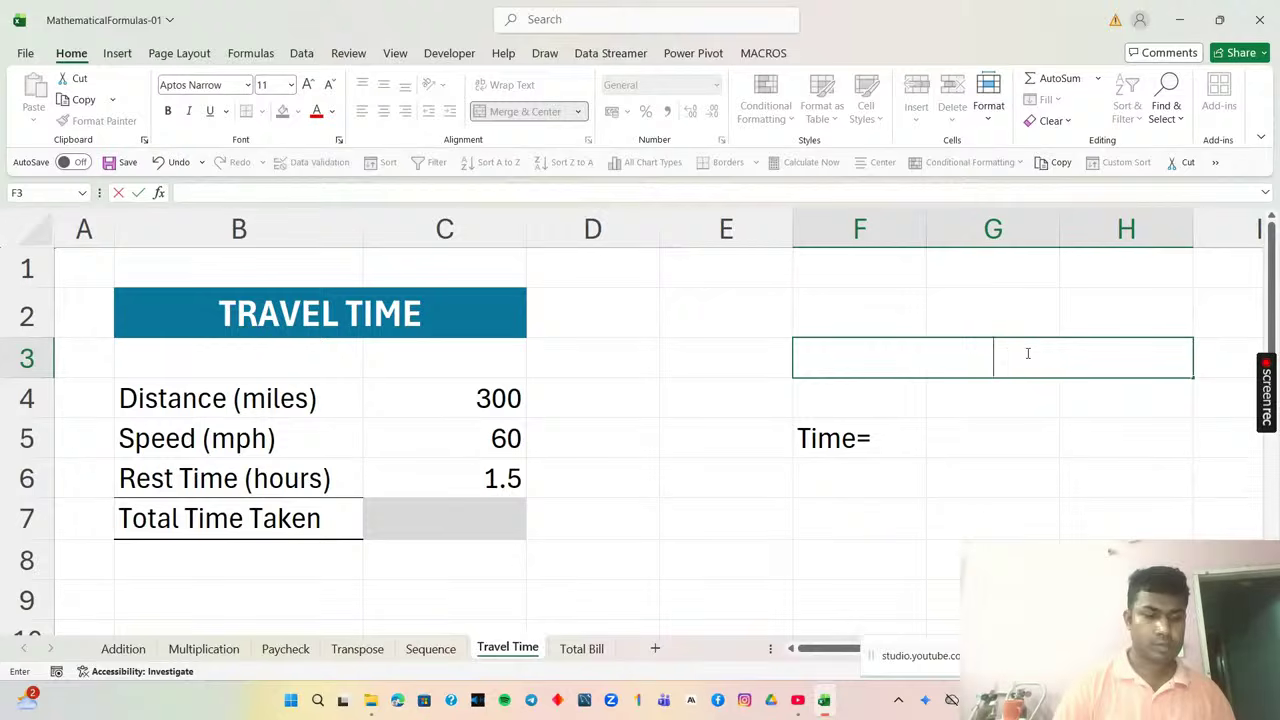
Enter DISTANCE=SPEED * TIME in the merged cell F3.
{"action": "type", "text": "DISTANCE"}
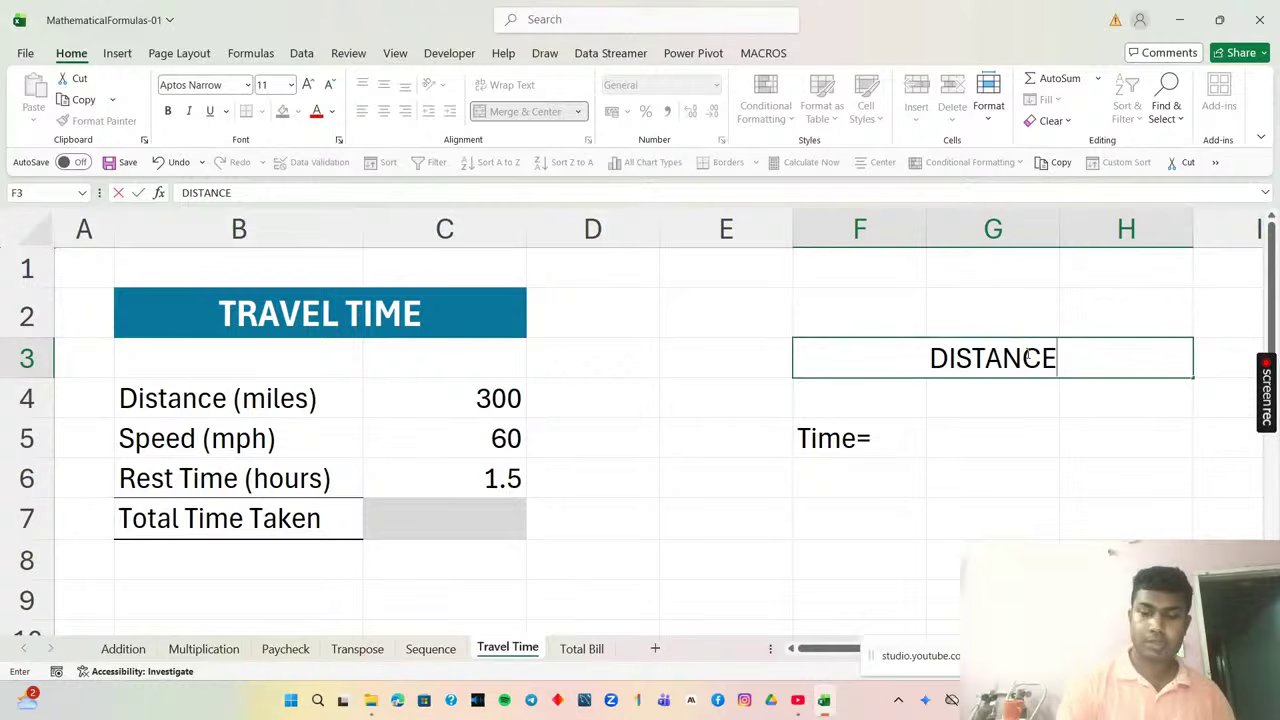
{"action": "type", "text": "=S"}
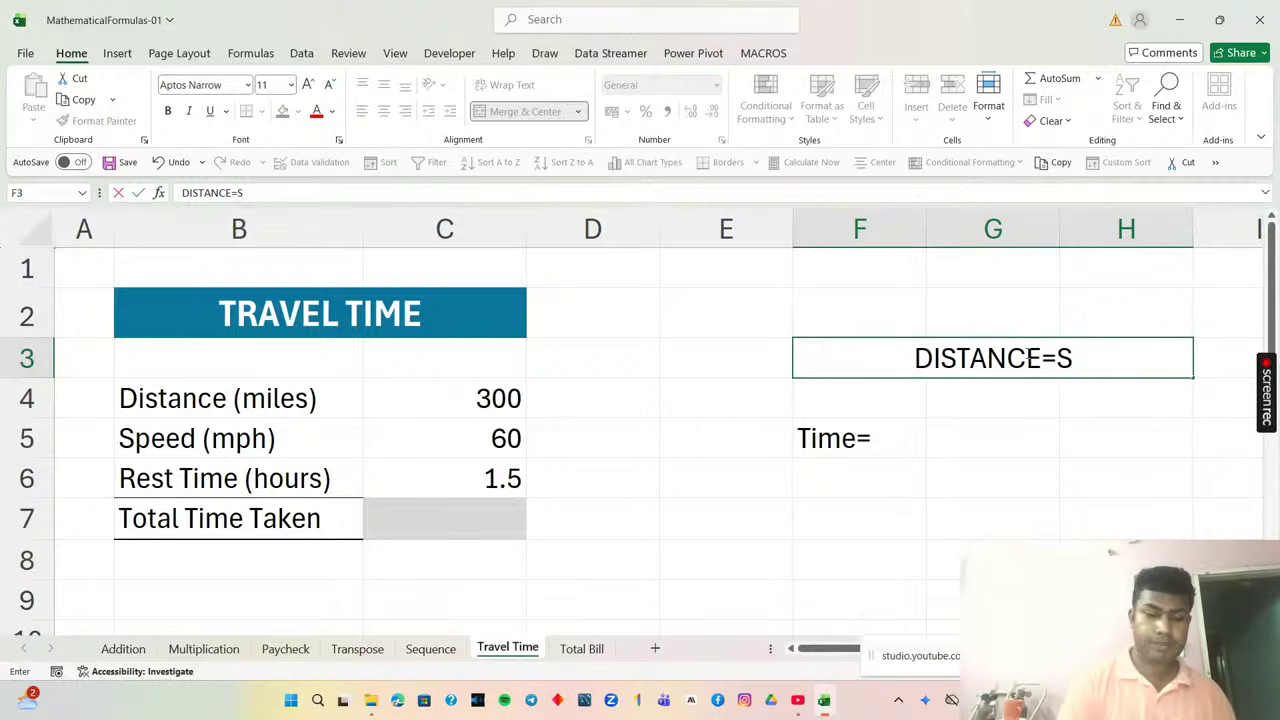
{"action": "type", "text": "PEED"}
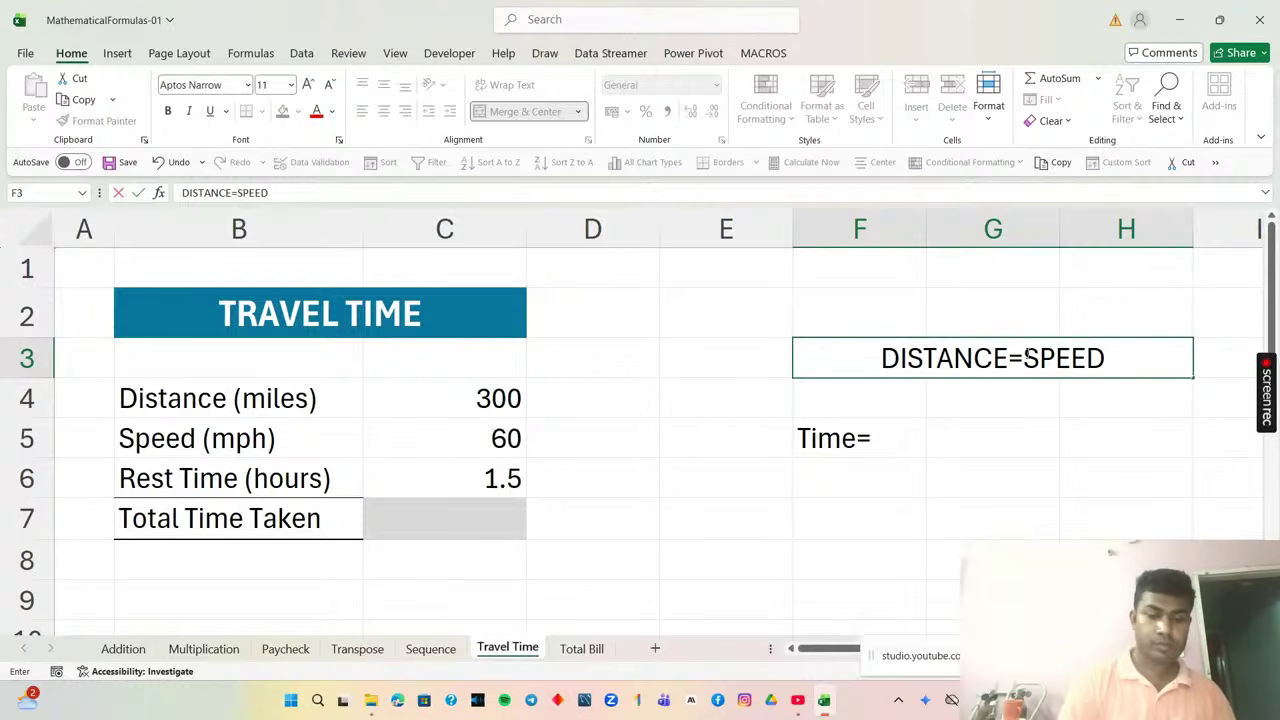
{"action": "type", "text": " *"}
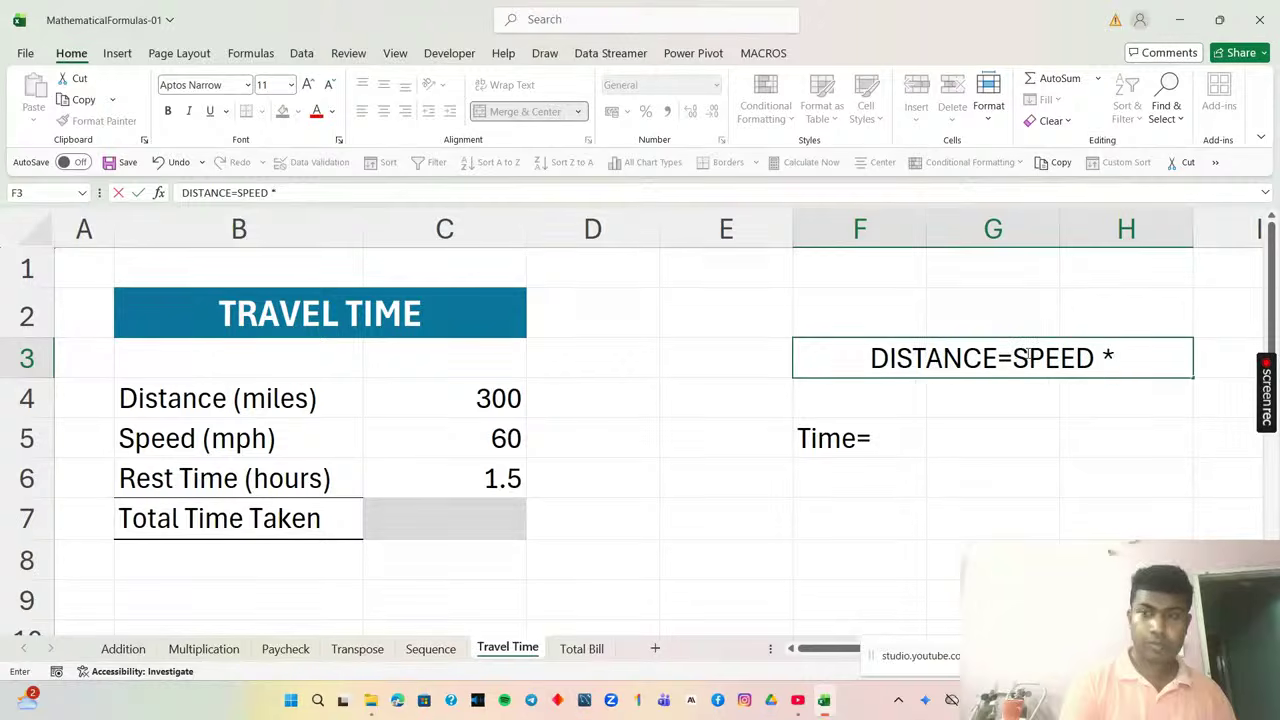
{"action": "type", "text": " TIME"}
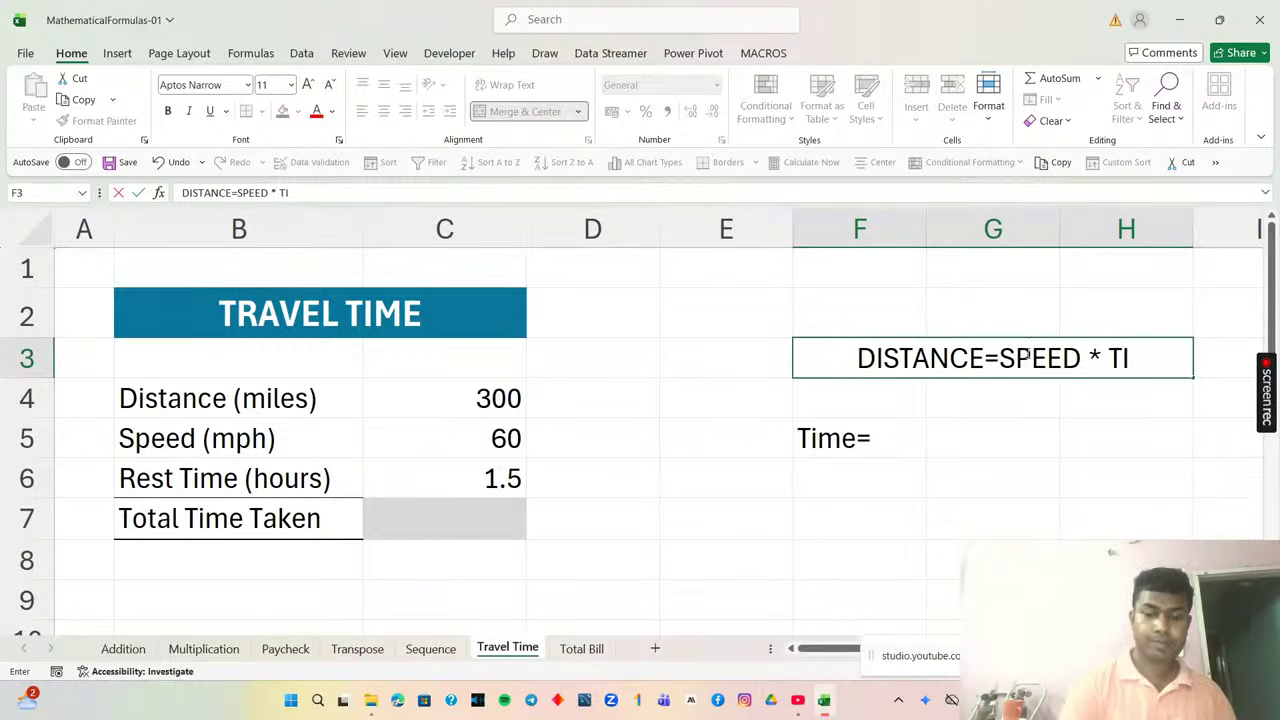
Complete the text in F5 so it reads Time= DISTANCE/SPEED.
{"action": "double_click", "coordinate": [884, 438]}
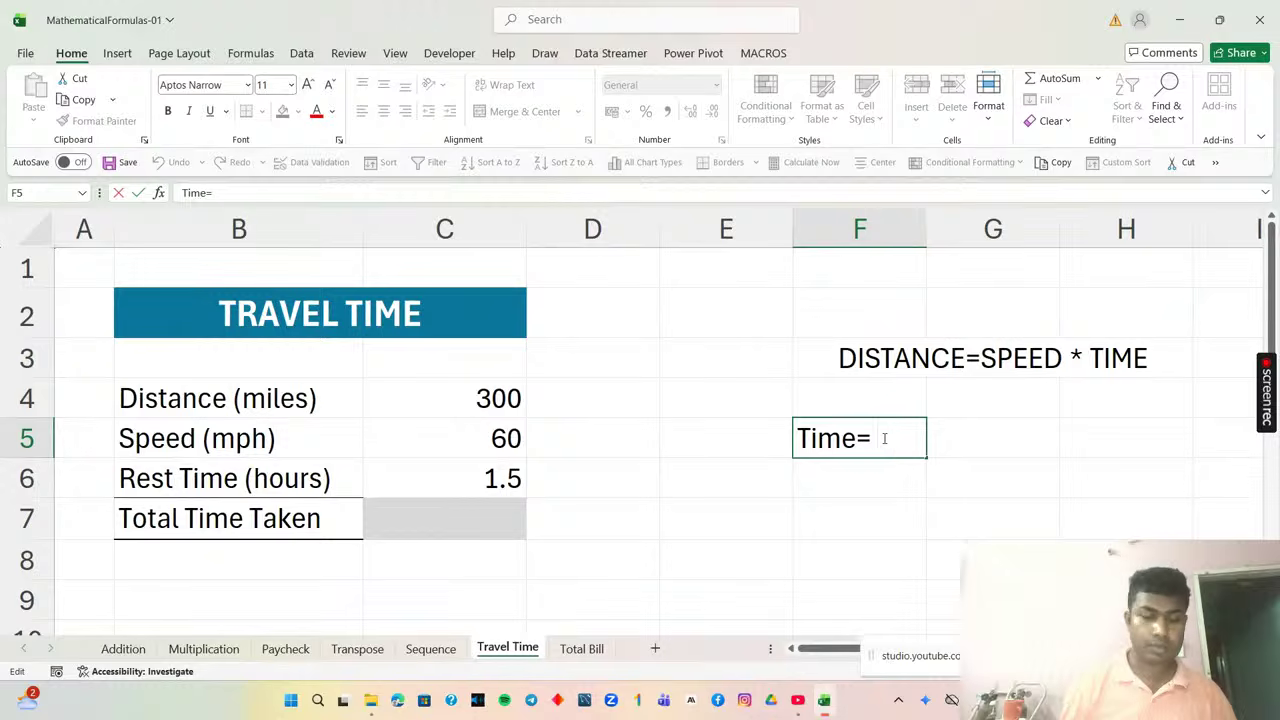
{"action": "type", "text": "DIST"}
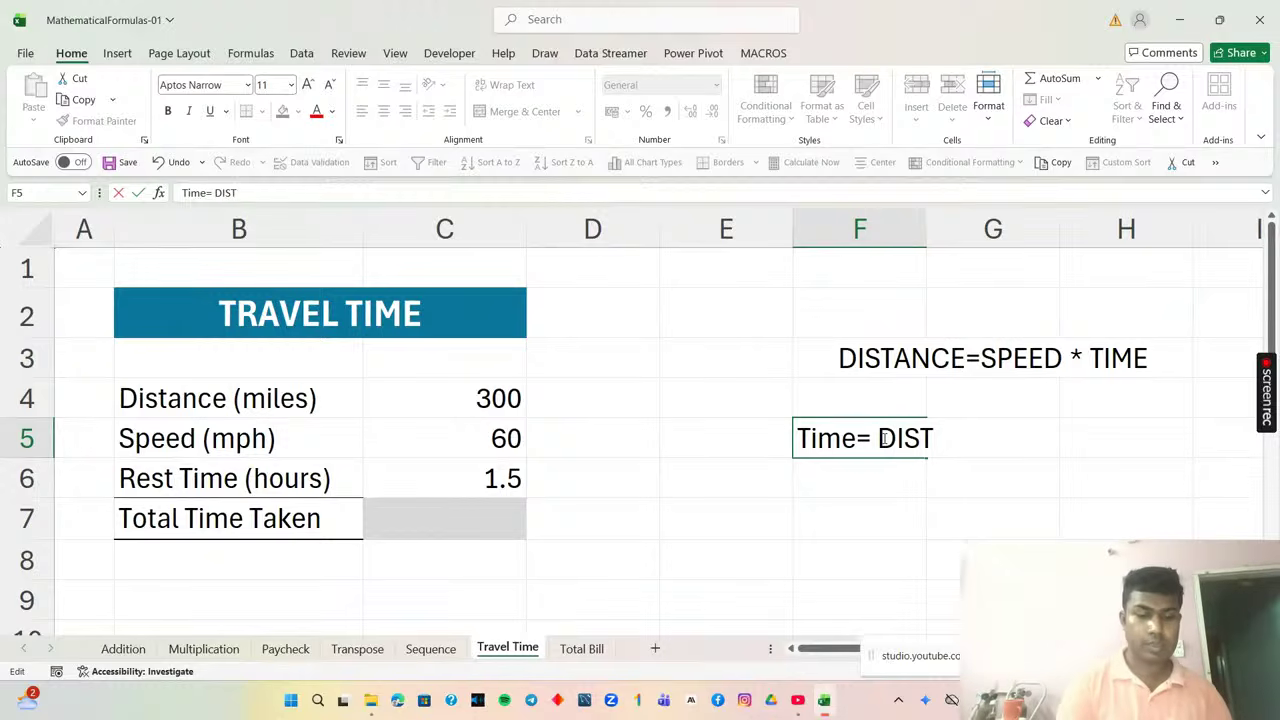
{"action": "type", "text": "ANCE"}
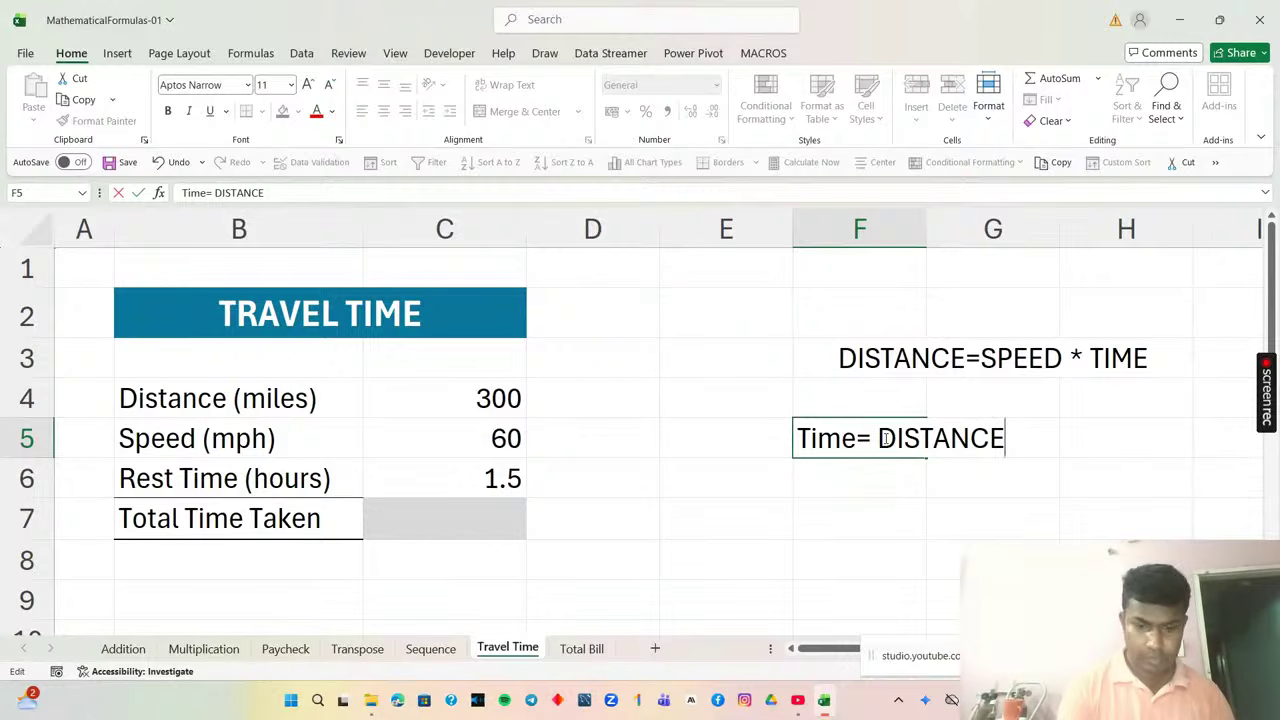
{"action": "type", "text": "/"}
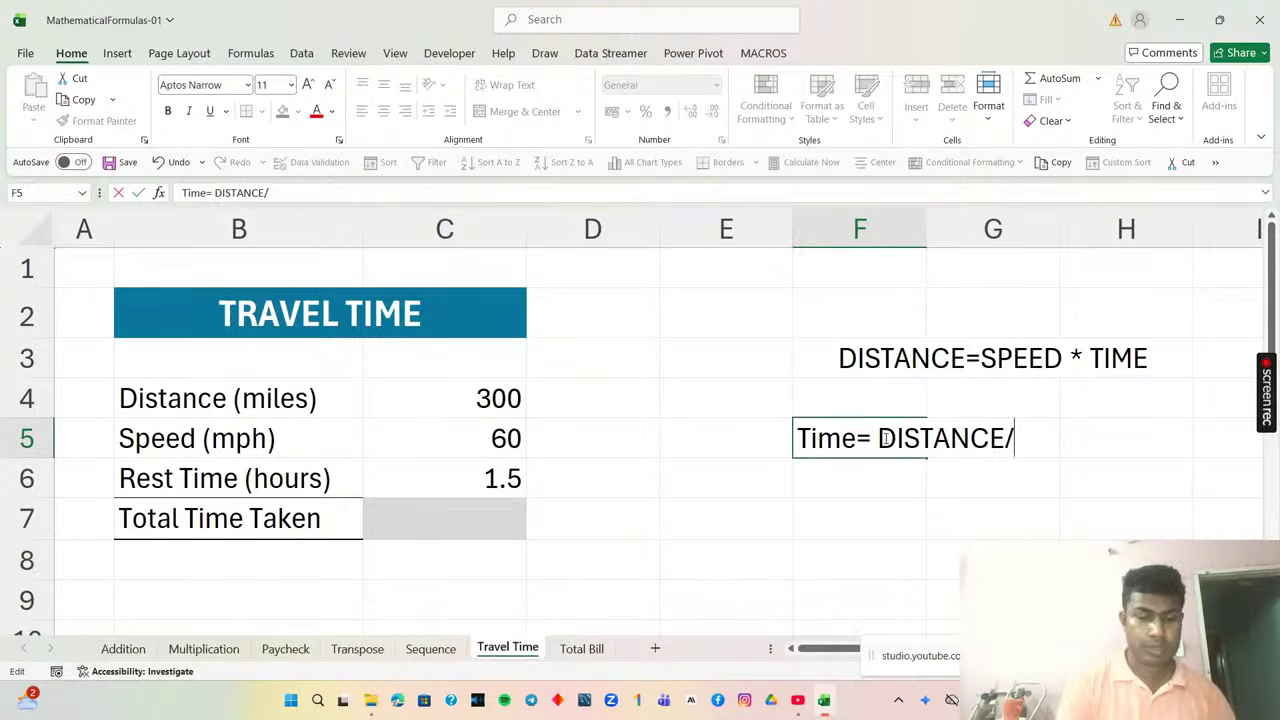
{"action": "type", "text": "SPEED"}
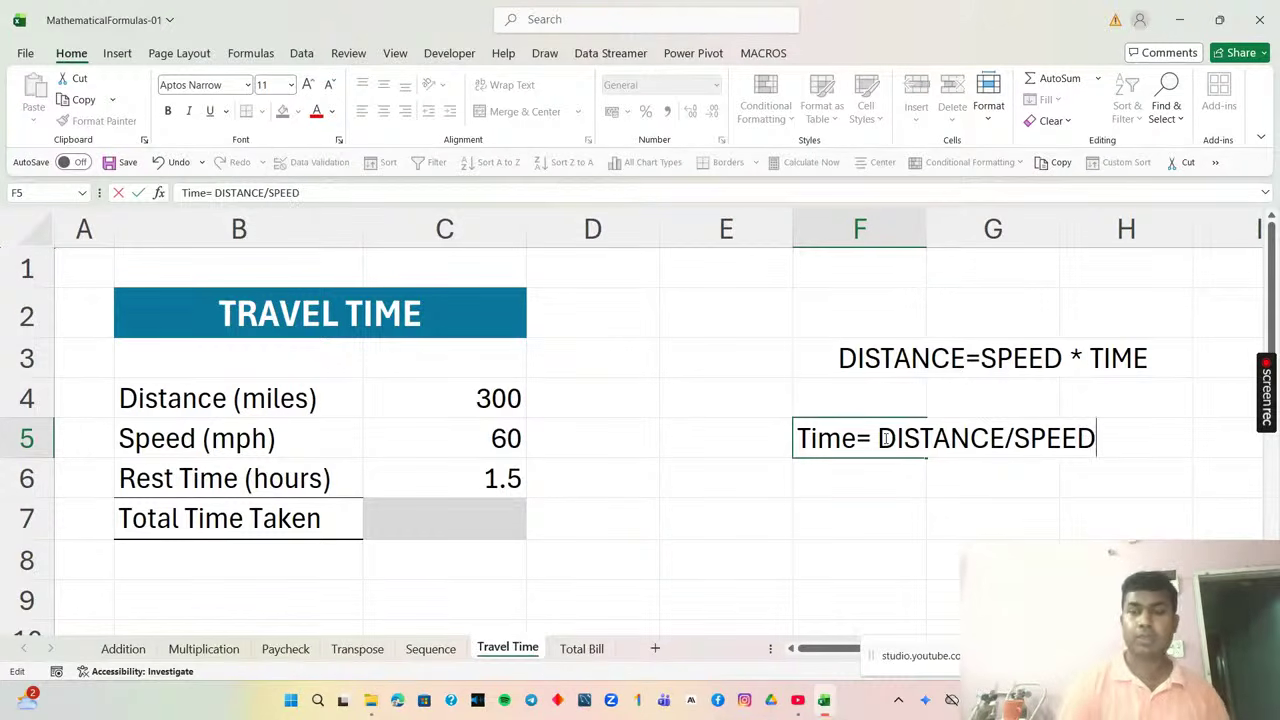
{"action": "left_click", "coordinate": [894, 513]}
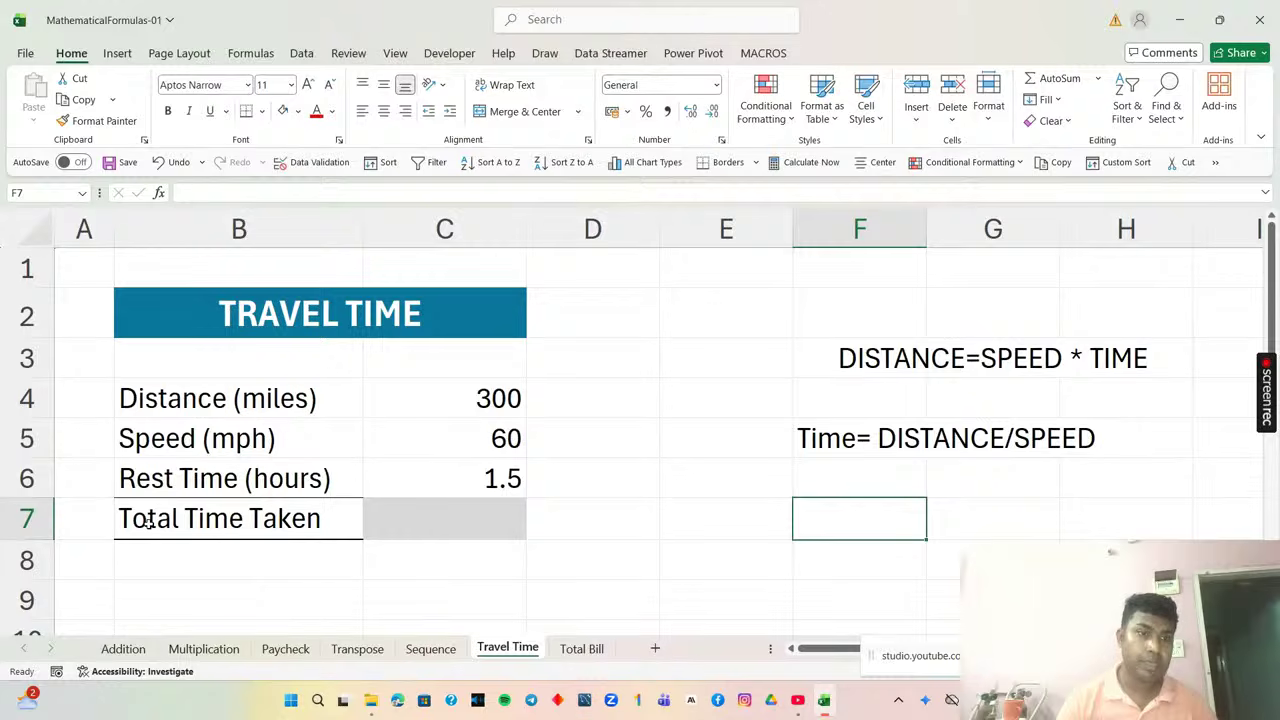
{"action": "left_click", "coordinate": [160, 477]}
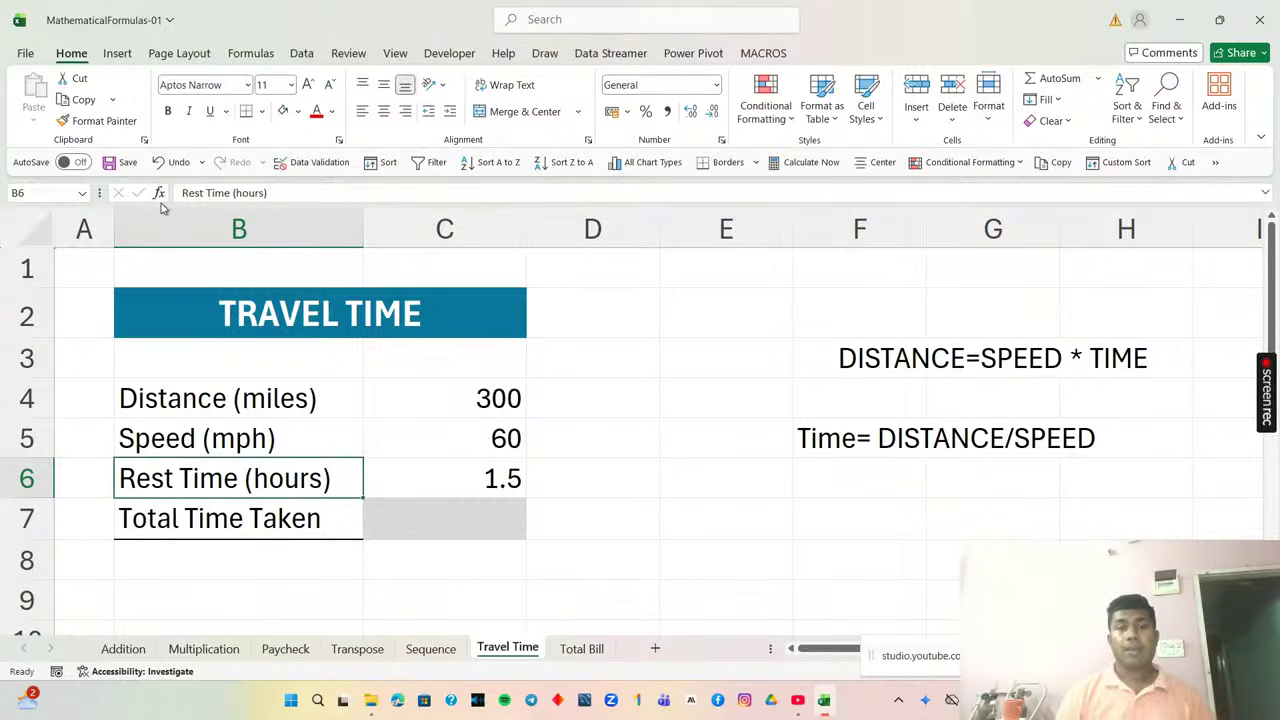
{"action": "left_click", "coordinate": [426, 474]}
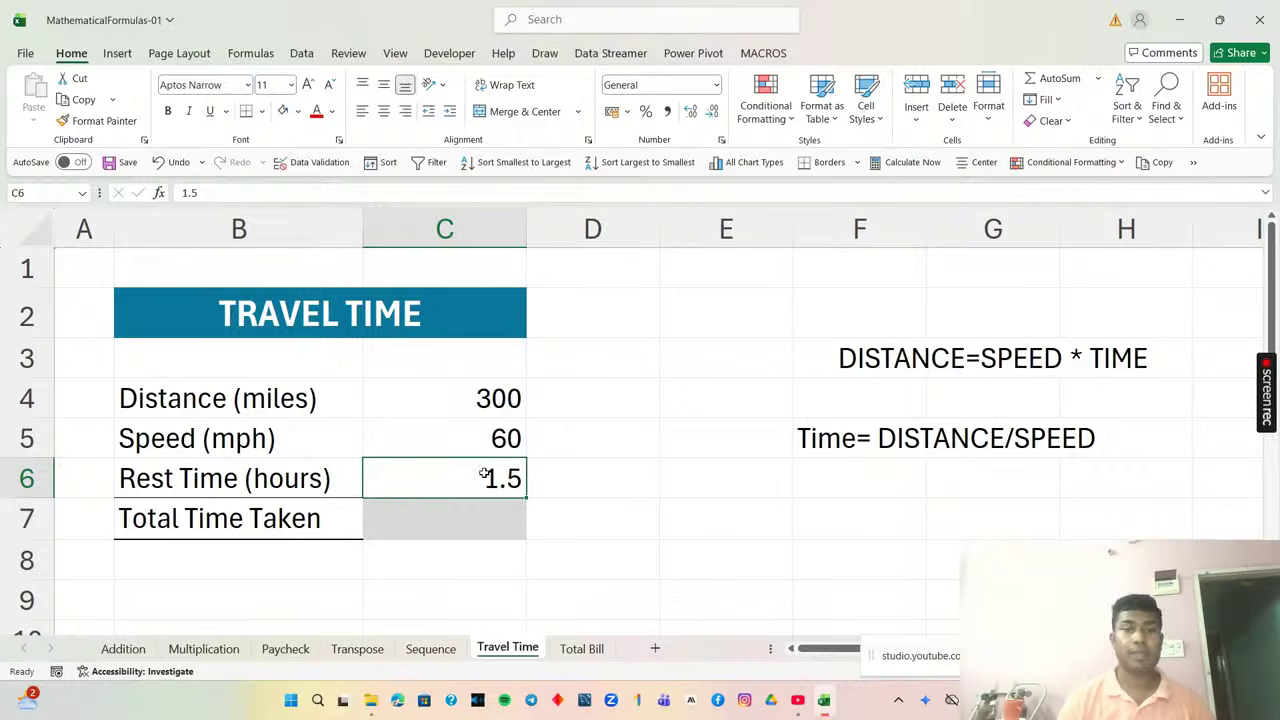
{"action": "left_click", "coordinate": [380, 522]}
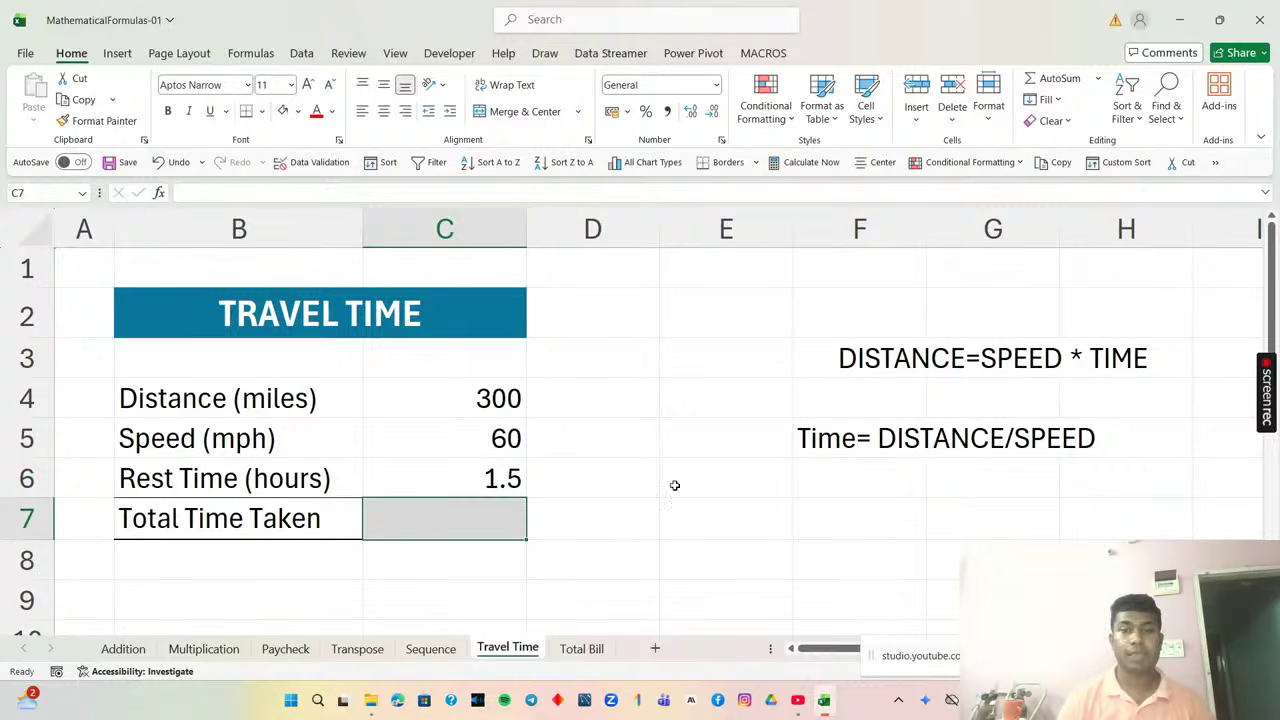
Calculate the driving time in E7 by dividing distance by speed with the formula =C4/C5.
{"action": "double_click", "coordinate": [708, 521]}
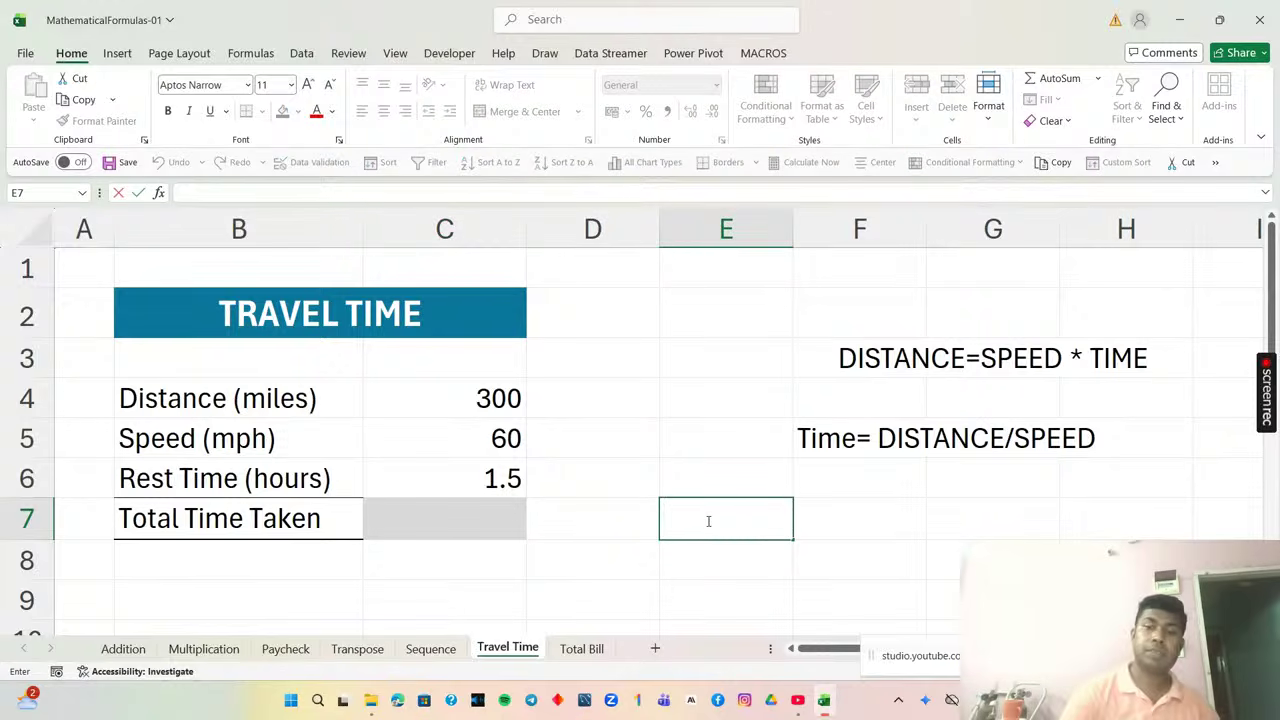
{"action": "type", "text": "="}
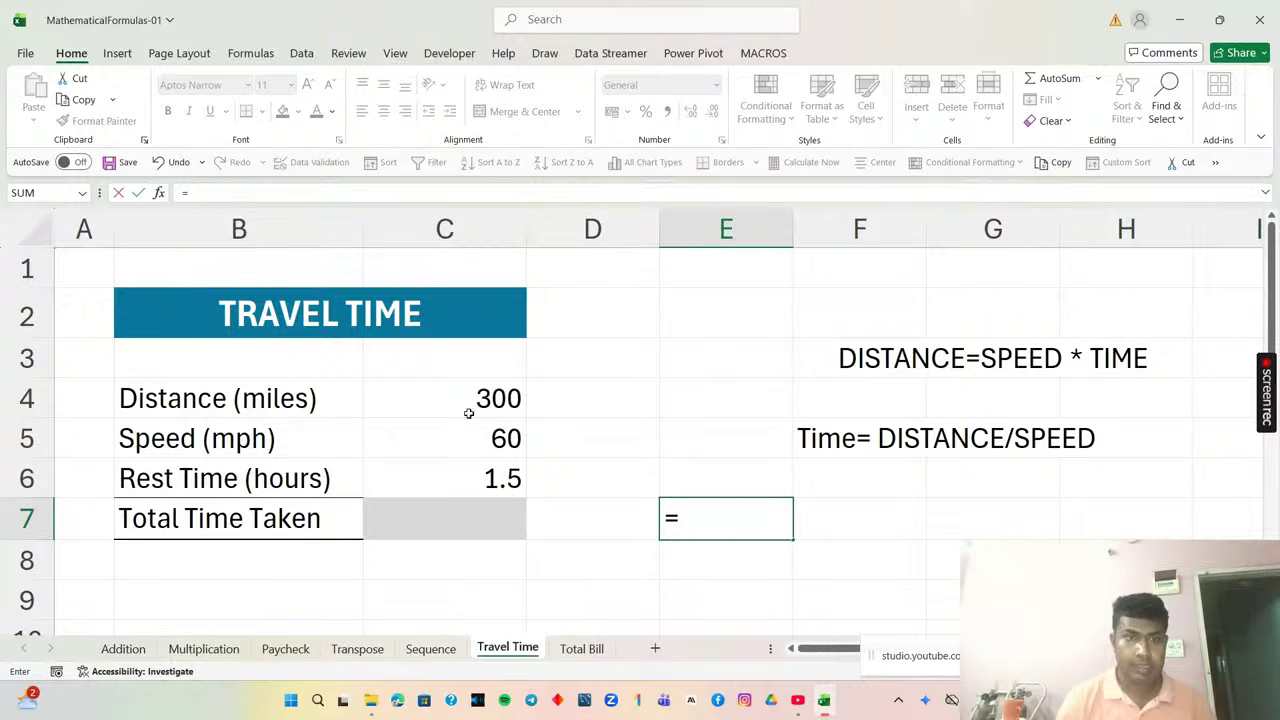
{"action": "left_click", "coordinate": [398, 396]}
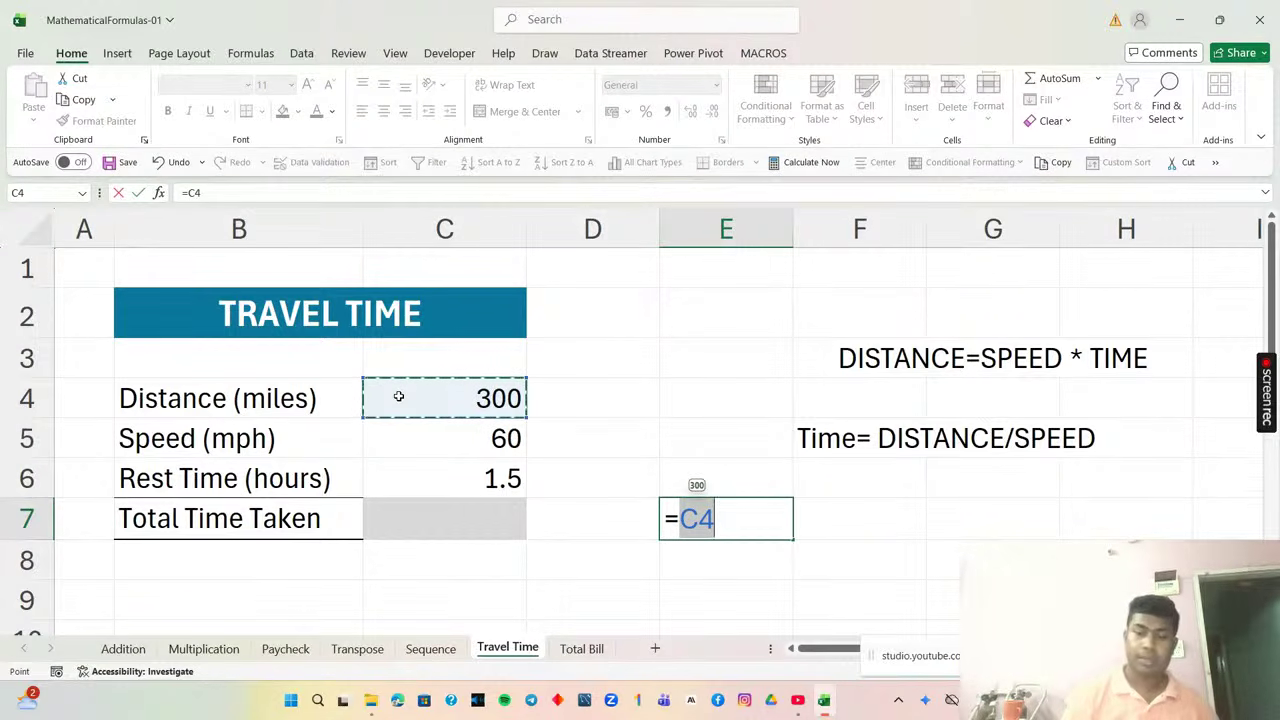
{"action": "type", "text": "/"}
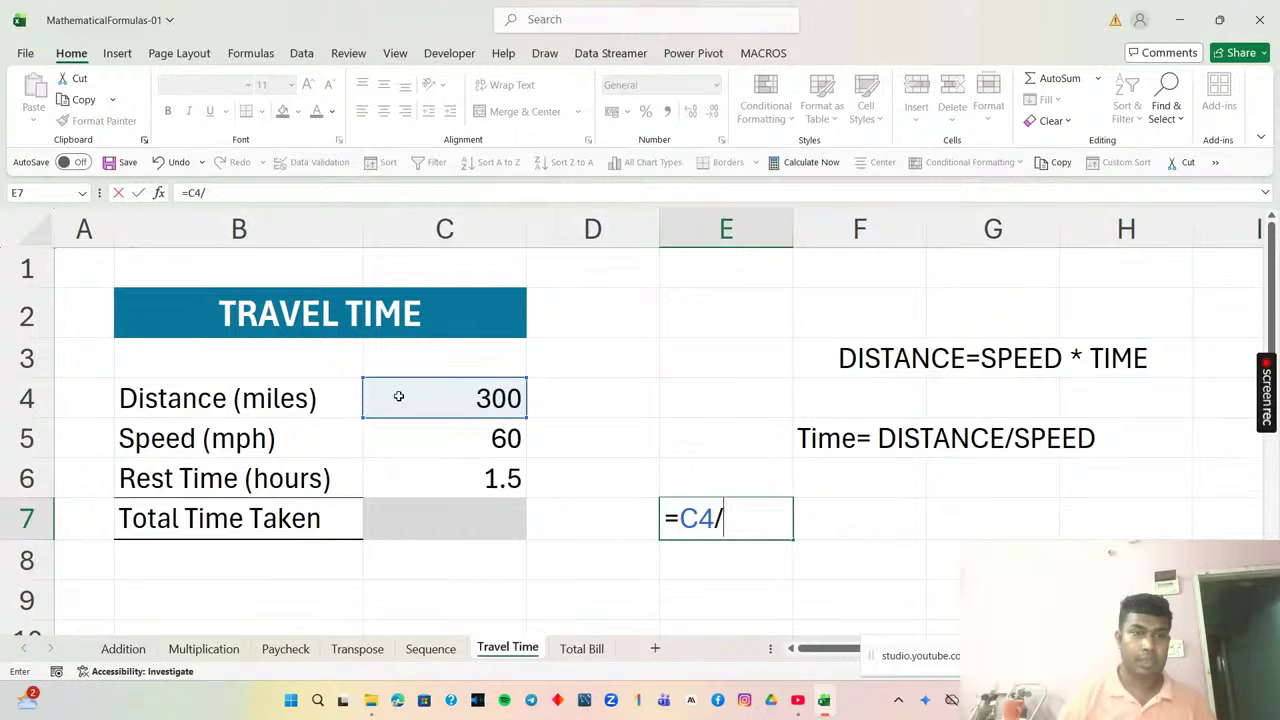
{"action": "left_click", "coordinate": [456, 438]}
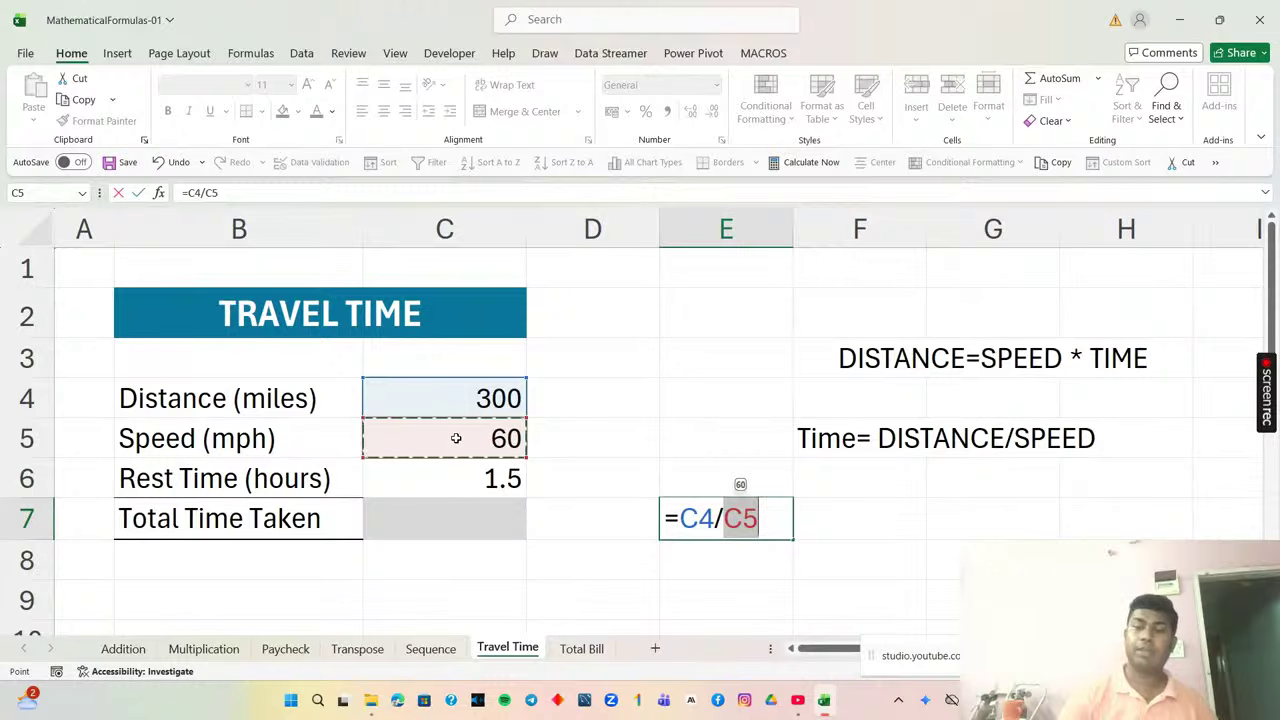
{"action": "key", "text": "Return"}
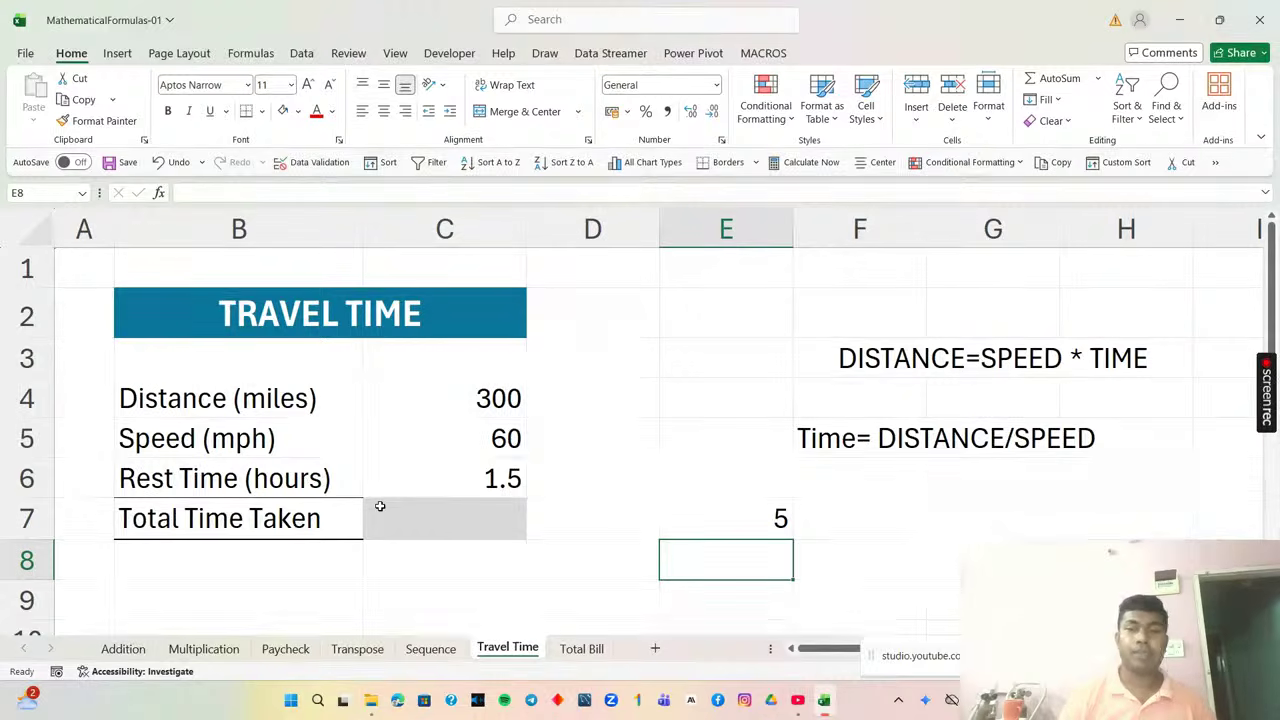
{"action": "left_click", "coordinate": [713, 527]}
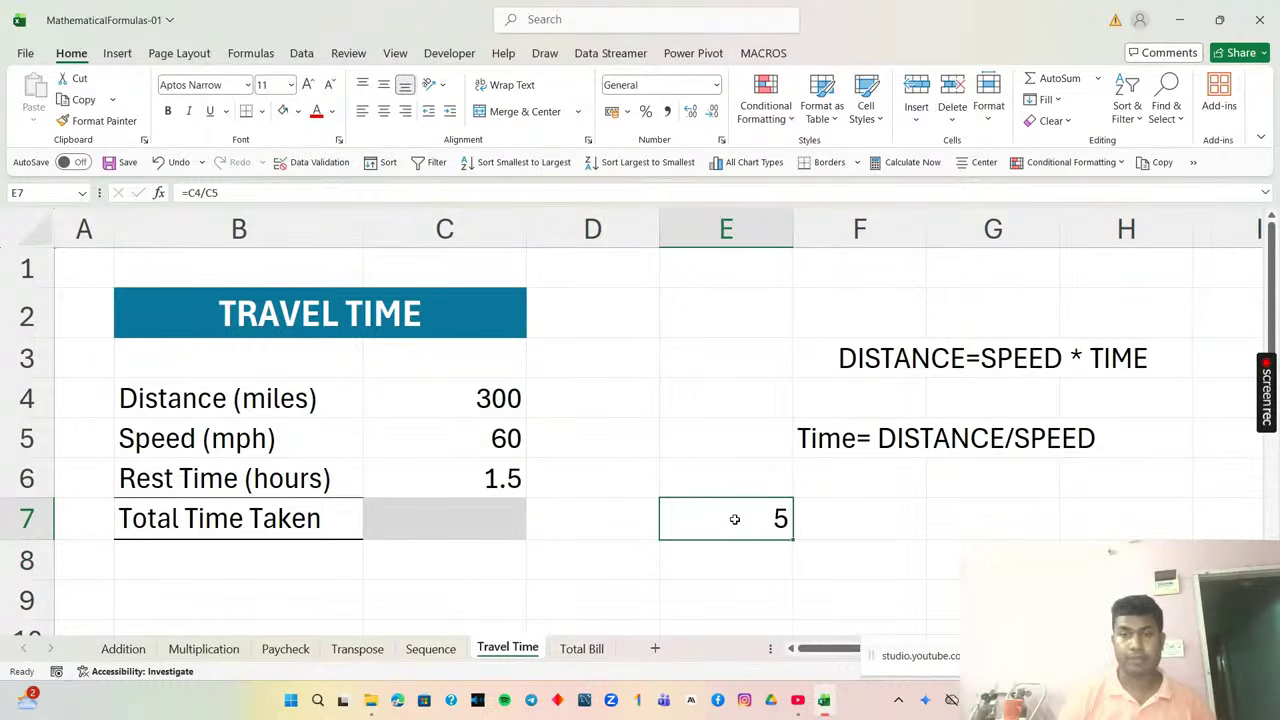
{"action": "double_click", "coordinate": [734, 520]}
{"action": "left_click", "coordinate": [876, 555]}
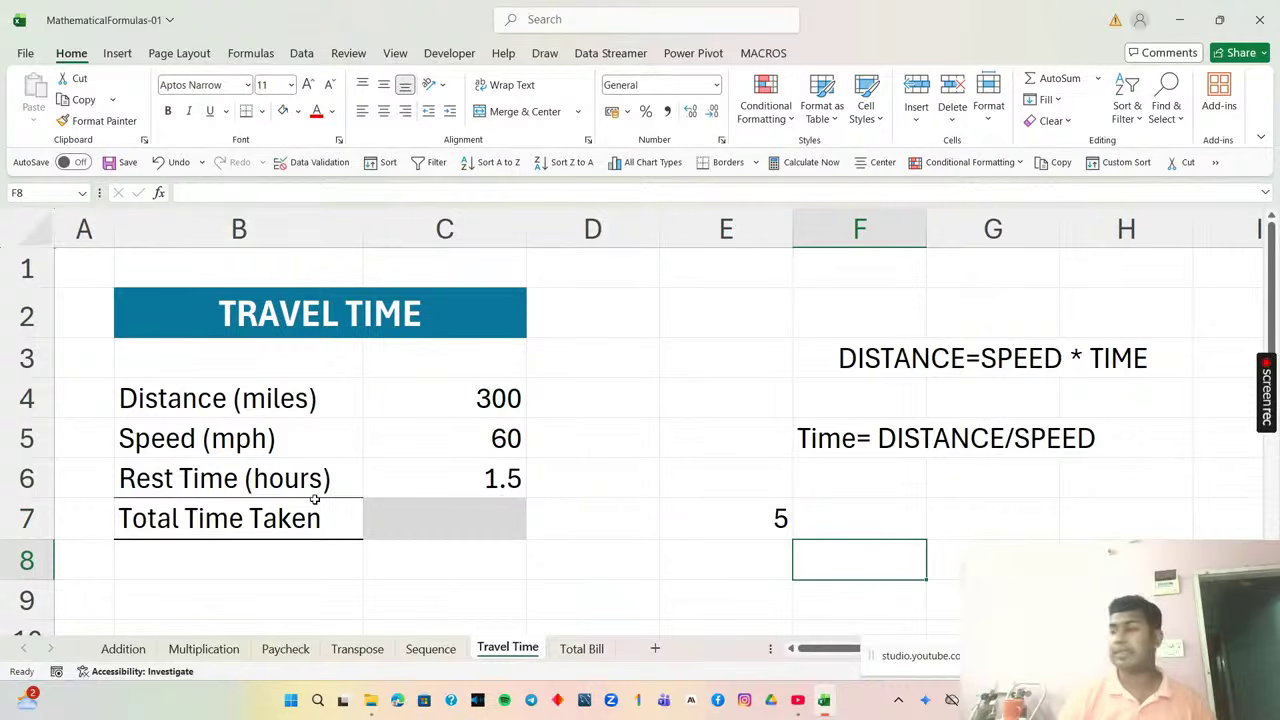
Highlight the Rest Time (hours) label in B6 with a light green fill and make it bold.
{"action": "left_click", "coordinate": [214, 474]}
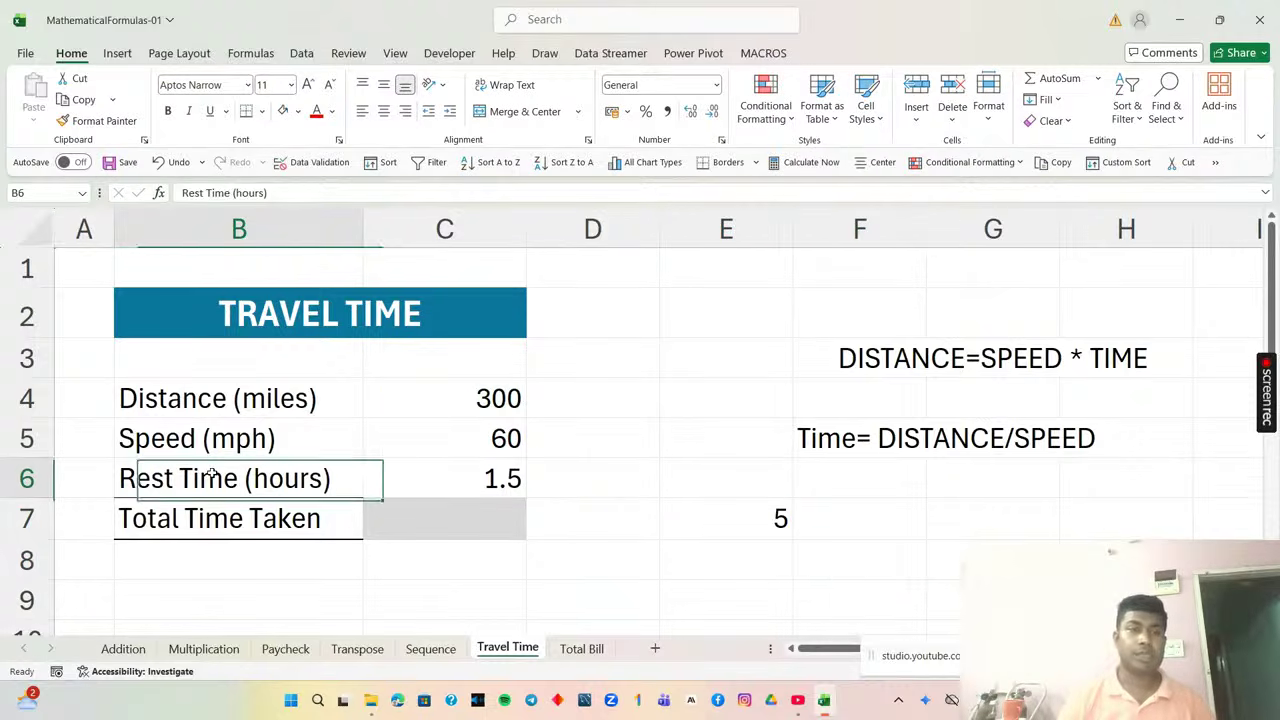
{"action": "left_click", "coordinate": [297, 111]}
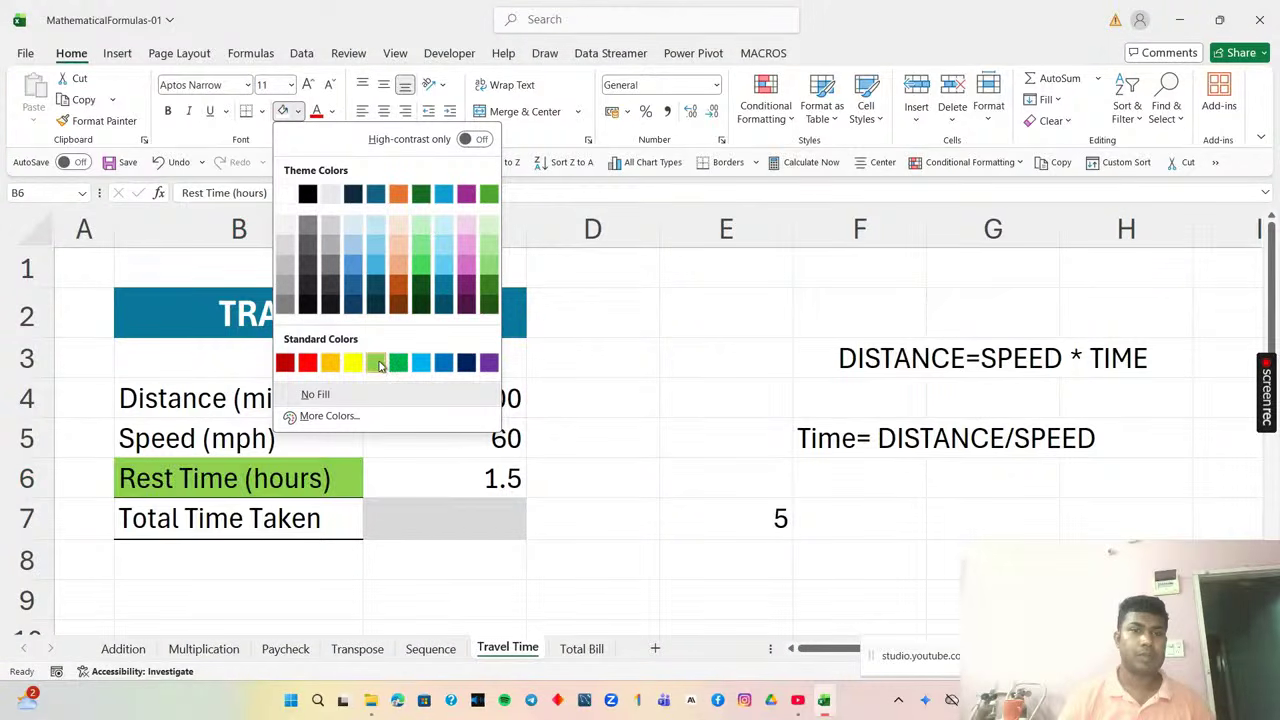
{"action": "left_click", "coordinate": [376, 364]}
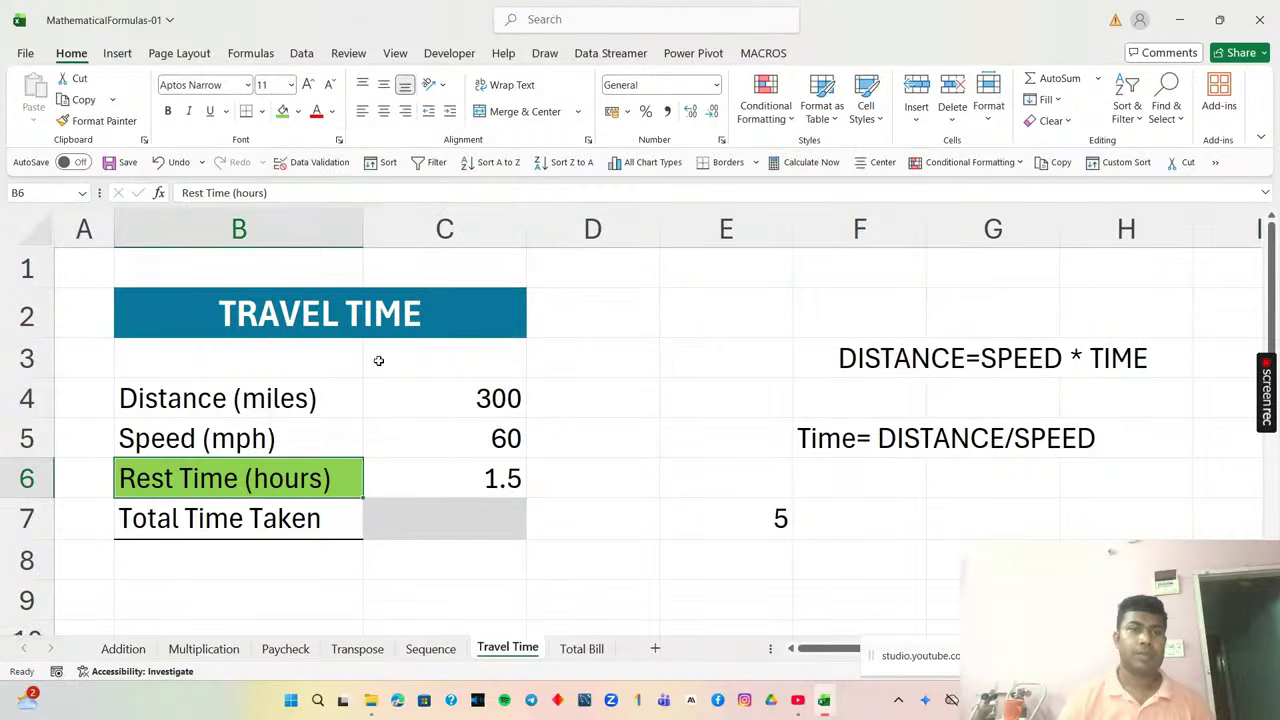
{"action": "left_click", "coordinate": [168, 111]}
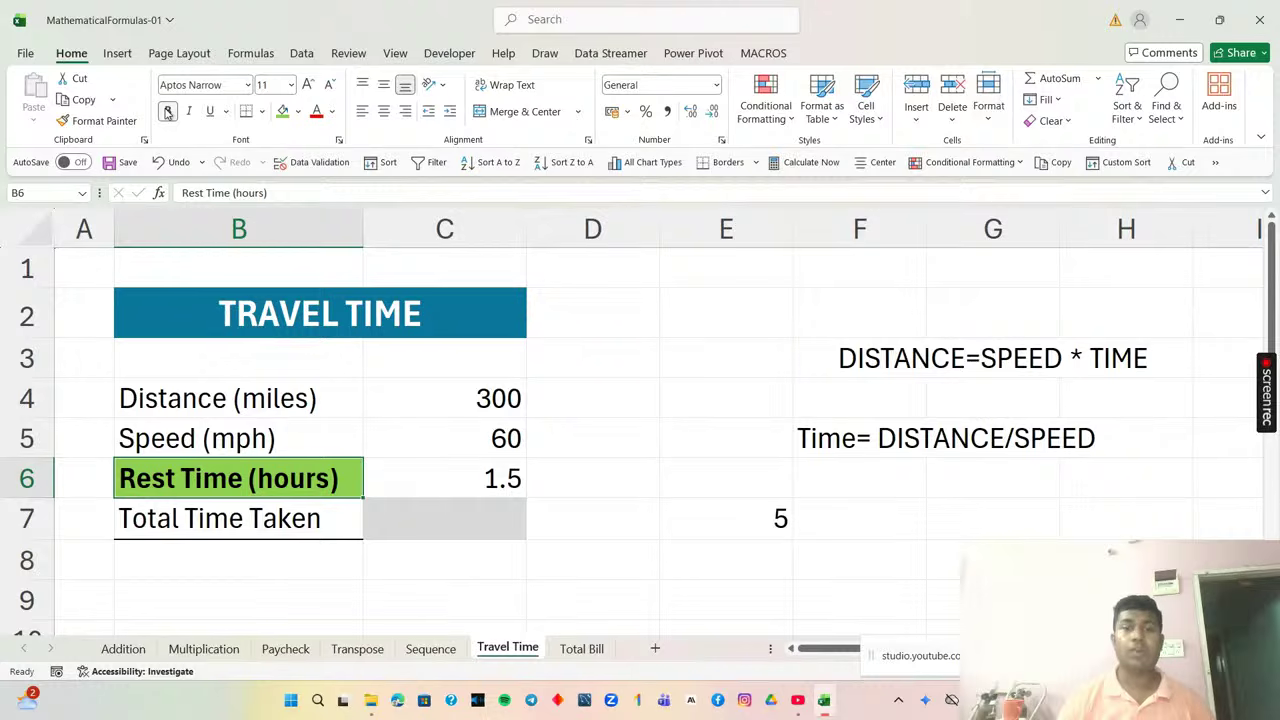
Calculate the total time taken in C7 by adding driving time and rest time with the formula =E7+C6.
{"action": "left_click", "coordinate": [224, 517]}
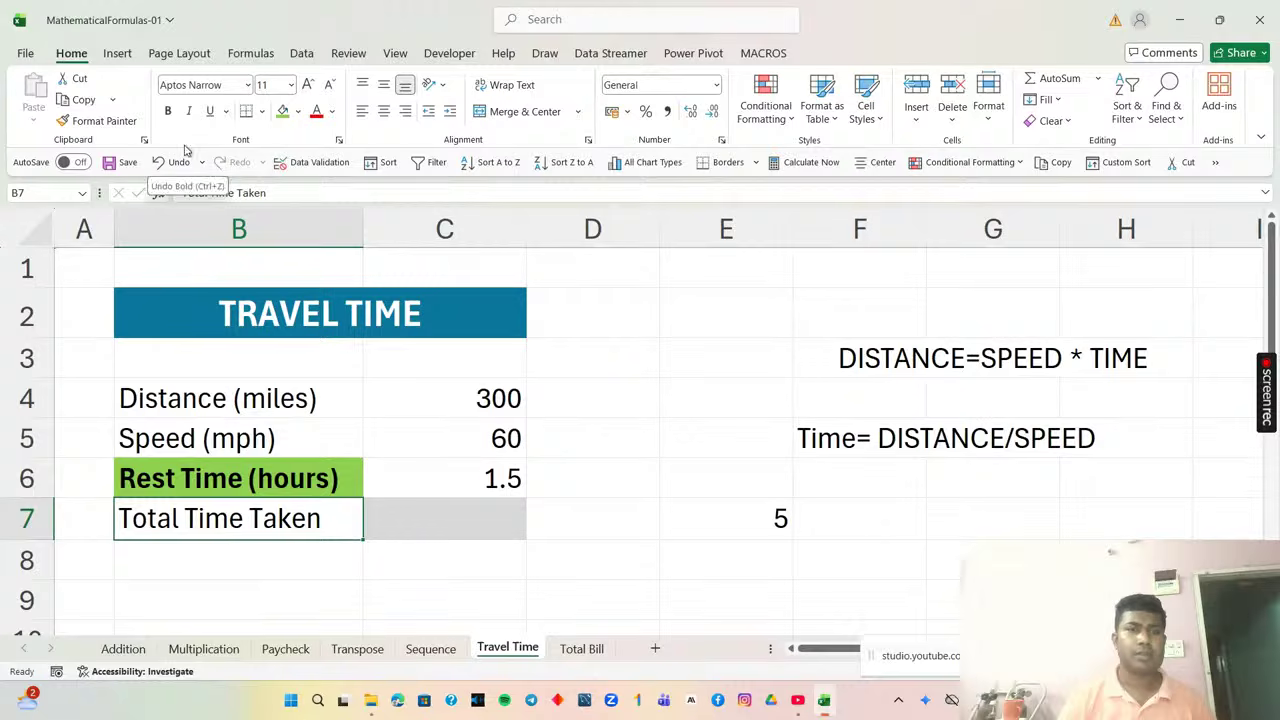
{"action": "left_click", "coordinate": [421, 515]}
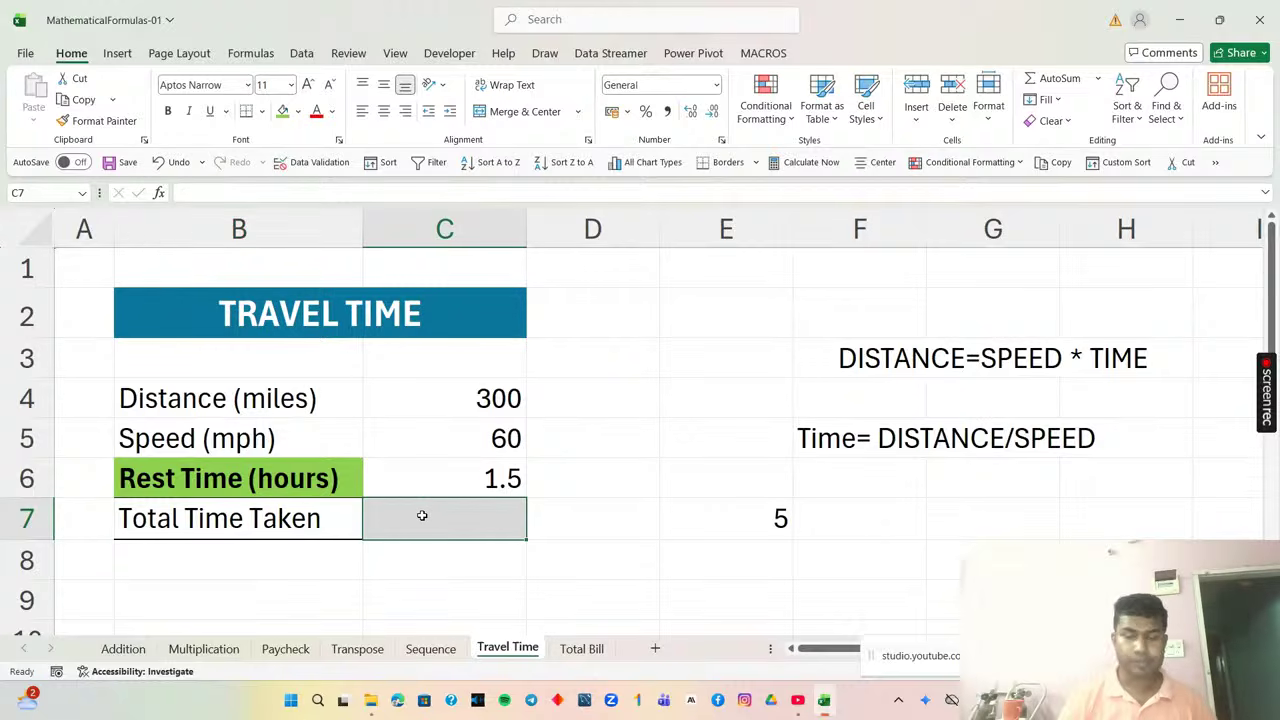
{"action": "type", "text": "="}
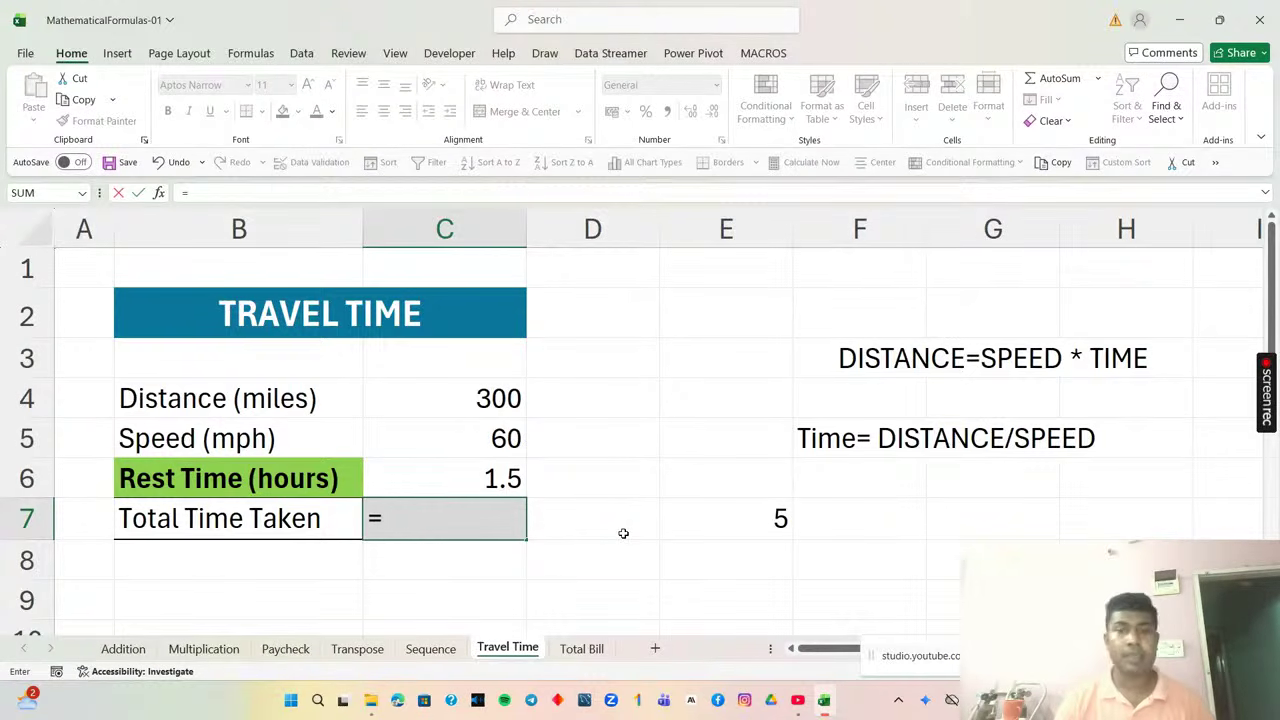
{"action": "left_click", "coordinate": [690, 524]}
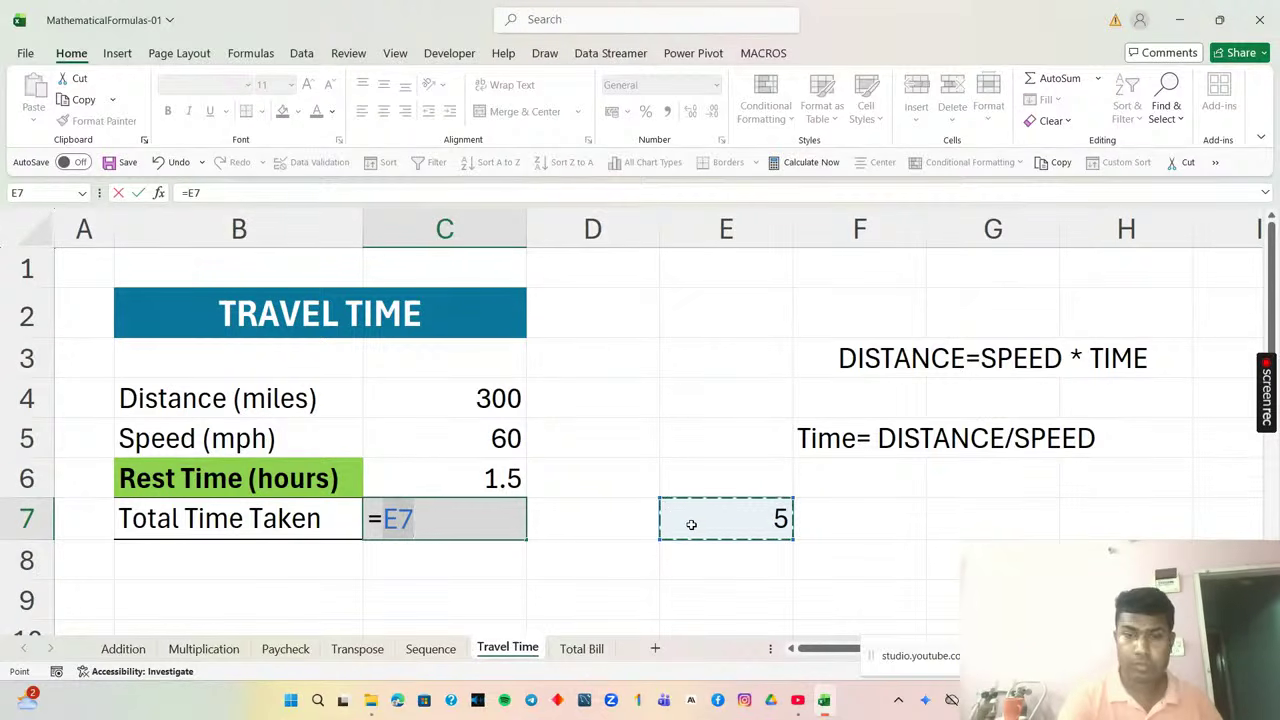
{"action": "type", "text": "+"}
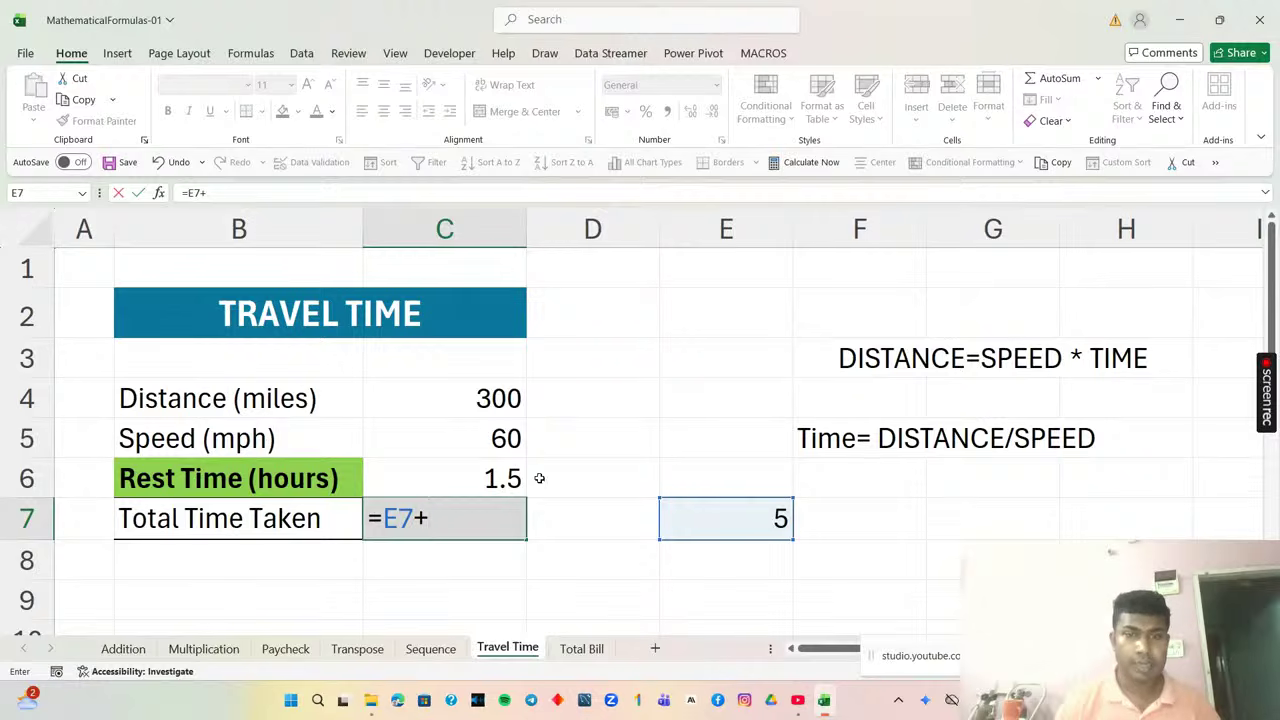
{"action": "left_click", "coordinate": [495, 479]}
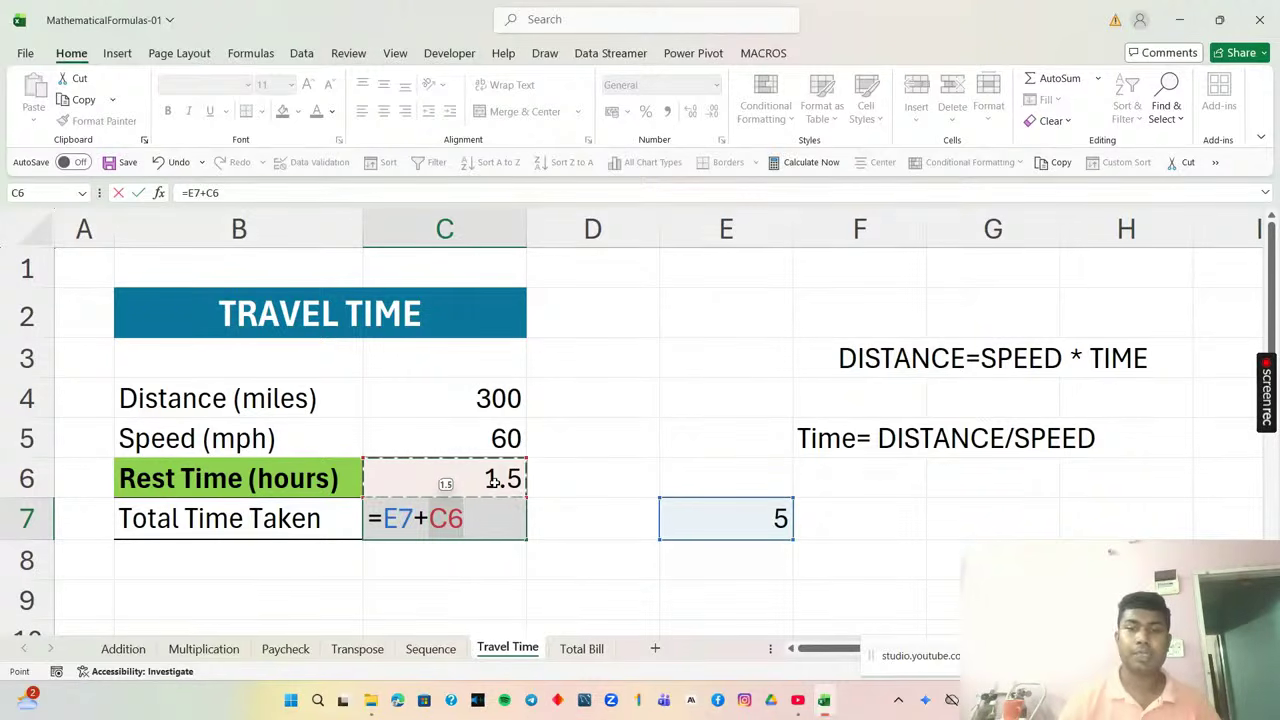
{"action": "key", "text": "Return"}
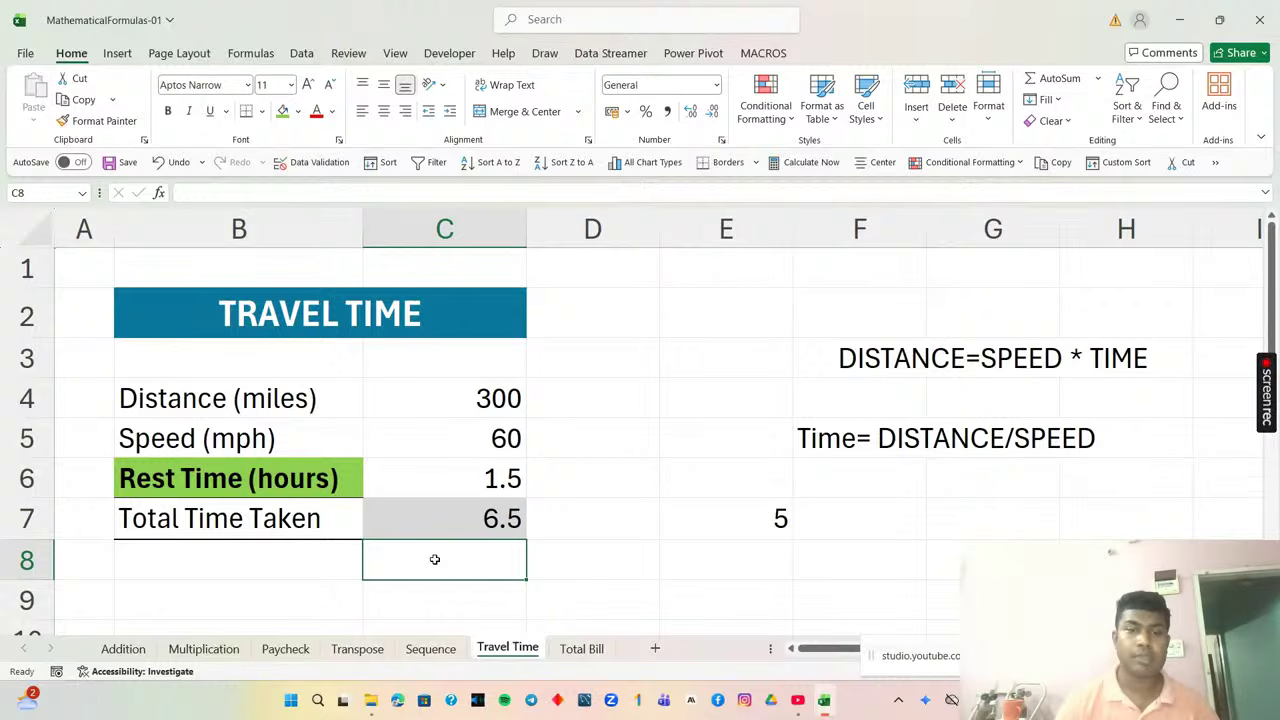
Enter the unit label HOURS in D7 beside the total time.
{"action": "left_click", "coordinate": [609, 514]}
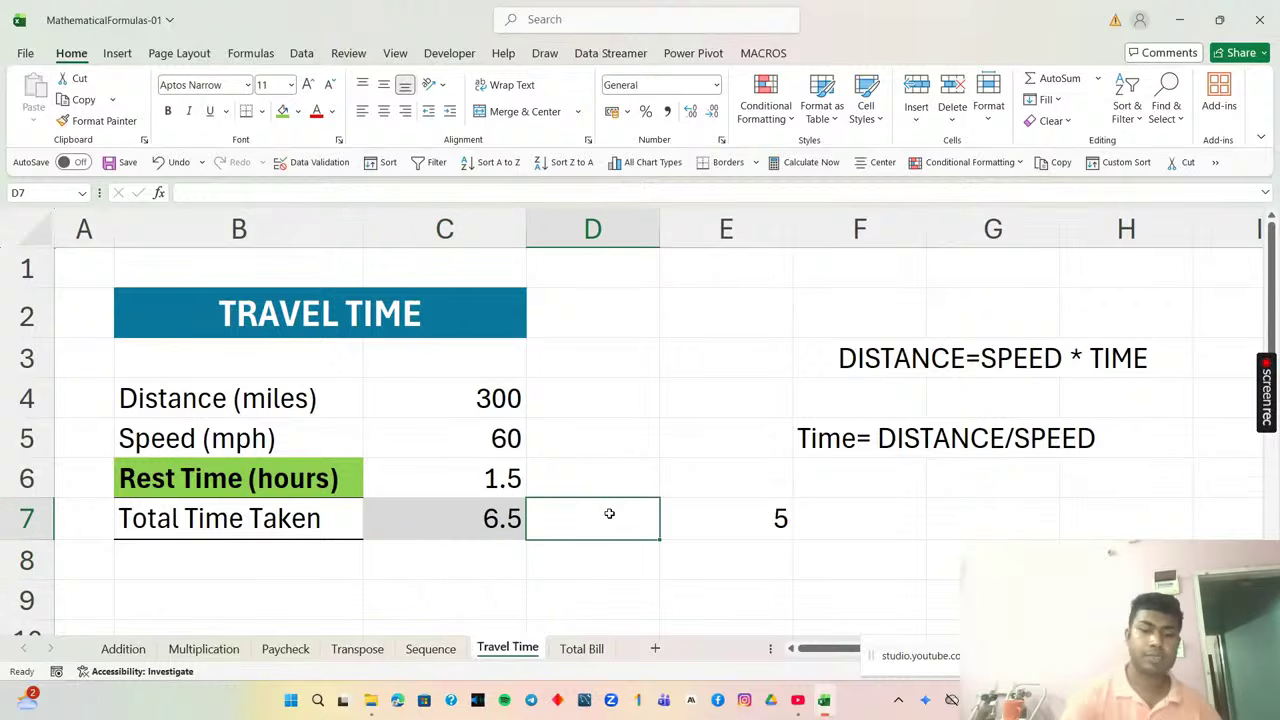
{"action": "type", "text": "HOU"}
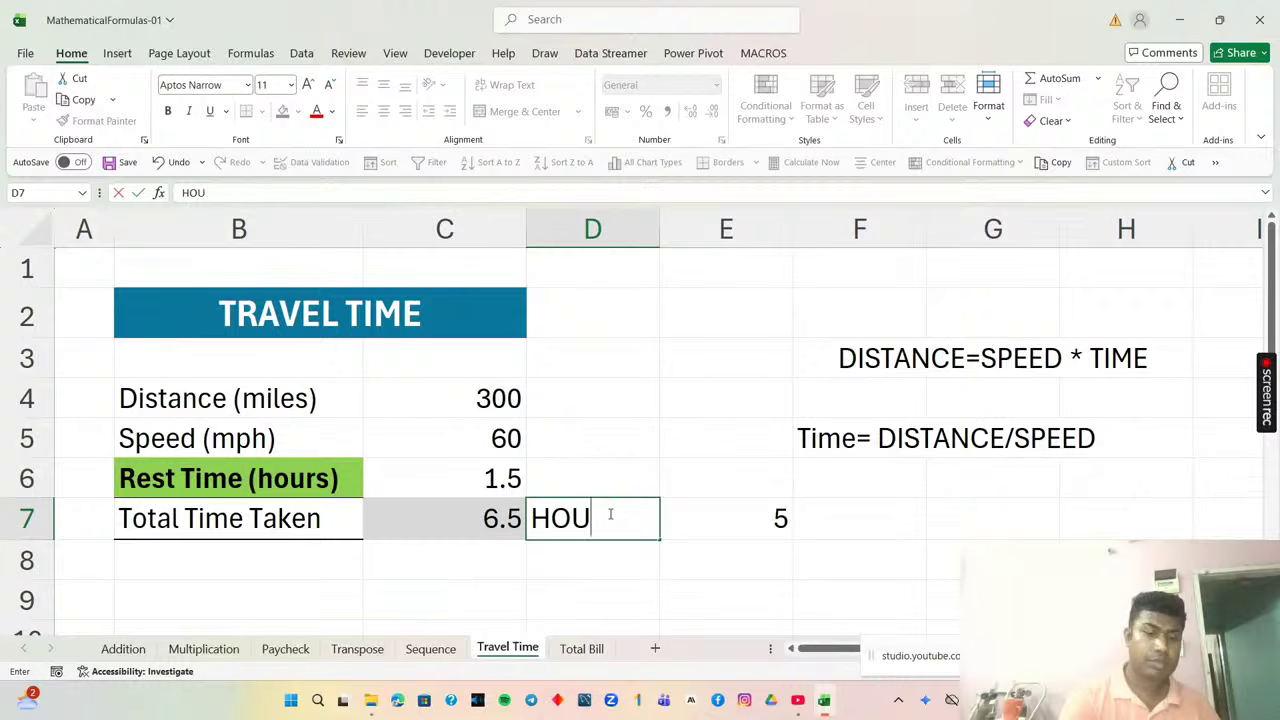
{"action": "type", "text": "RS"}
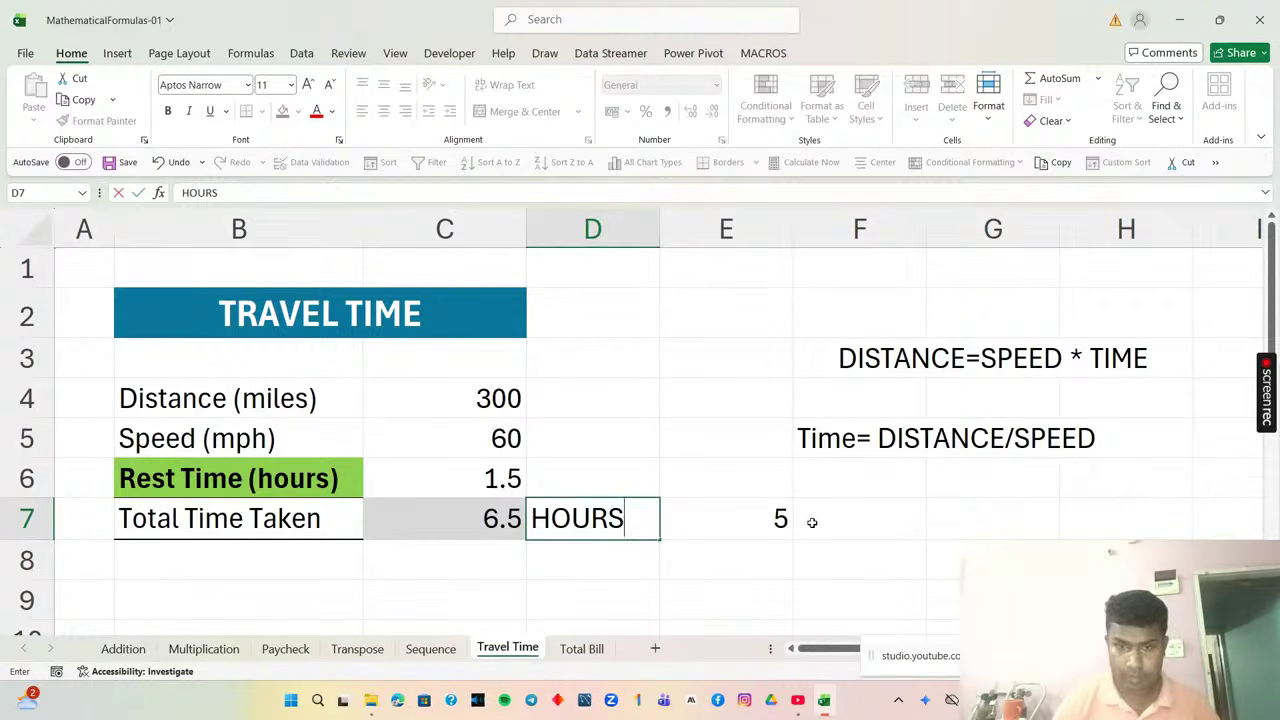
{"action": "left_click", "coordinate": [713, 592]}
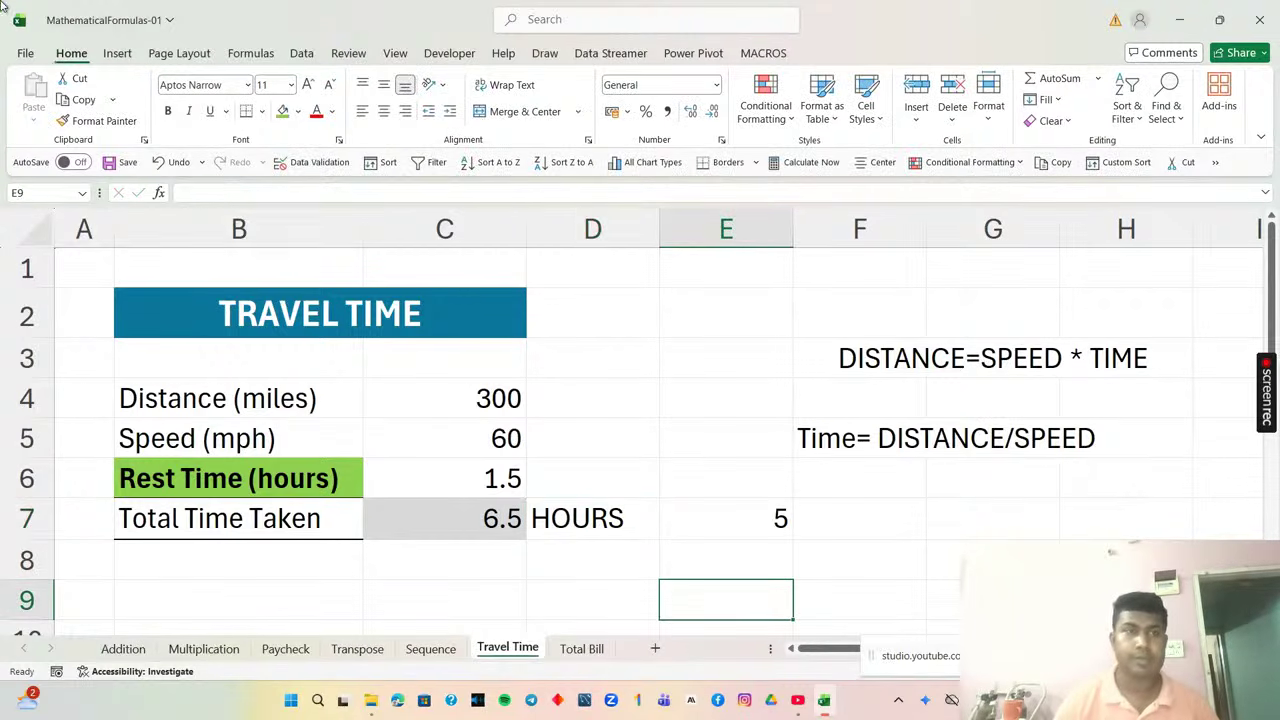
Save the workbook and switch to the YouTube Studio live streaming window.
{"action": "left_click", "coordinate": [108, 164]}
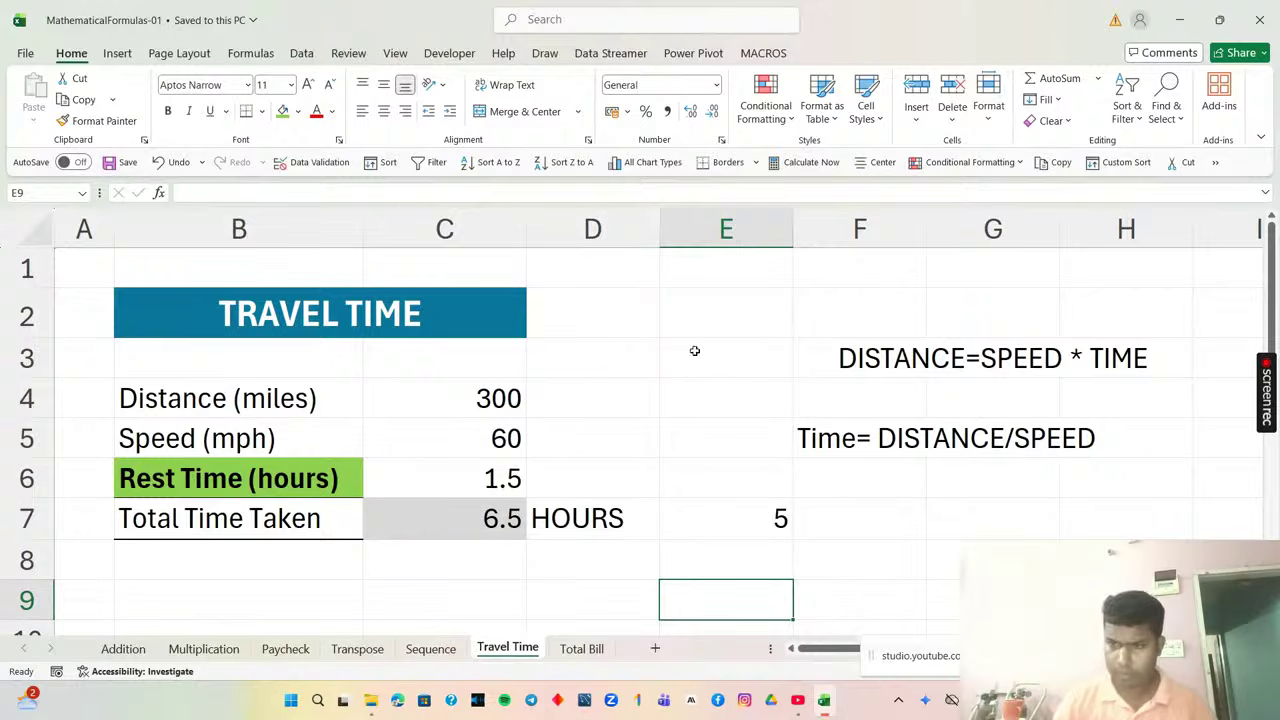
{"action": "mouse_move", "coordinate": [799, 699]}
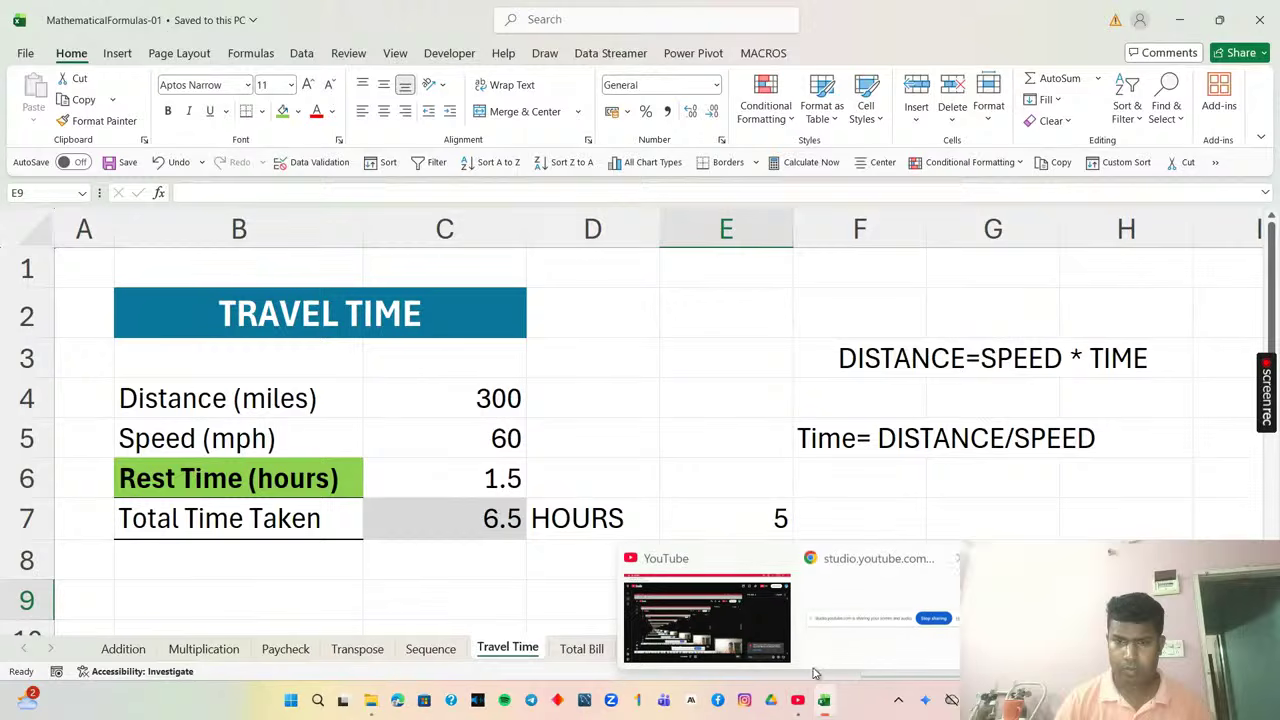
{"action": "left_click", "coordinate": [815, 657]}
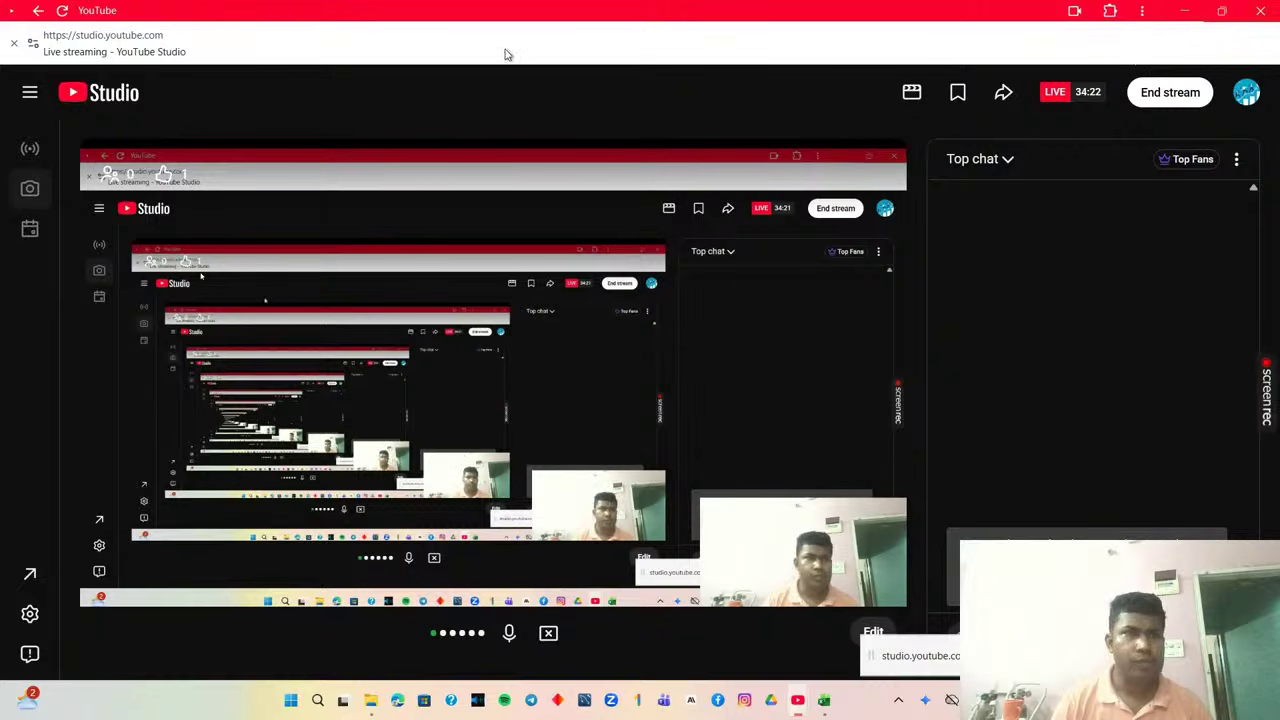
Switch back to the Excel workbook and open the Total Bill sheet to view the bill table.
{"action": "left_click", "coordinate": [1183, 10]}
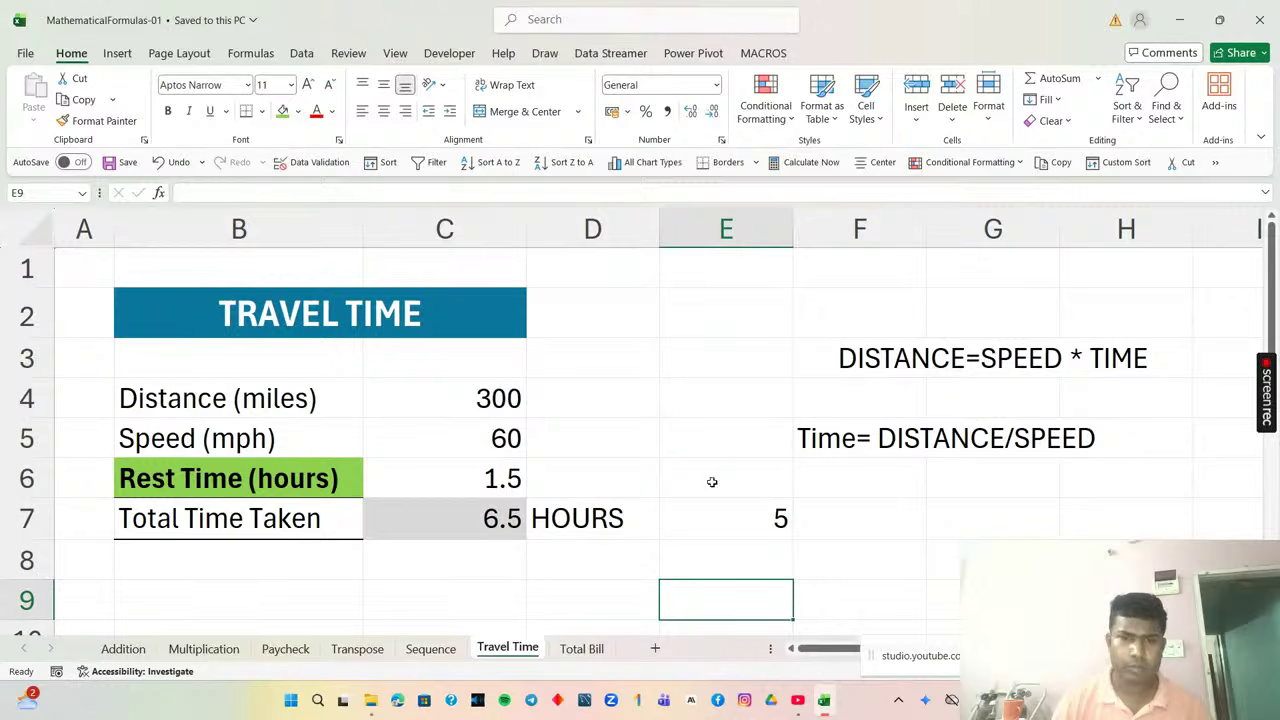
{"action": "left_click", "coordinate": [572, 648]}
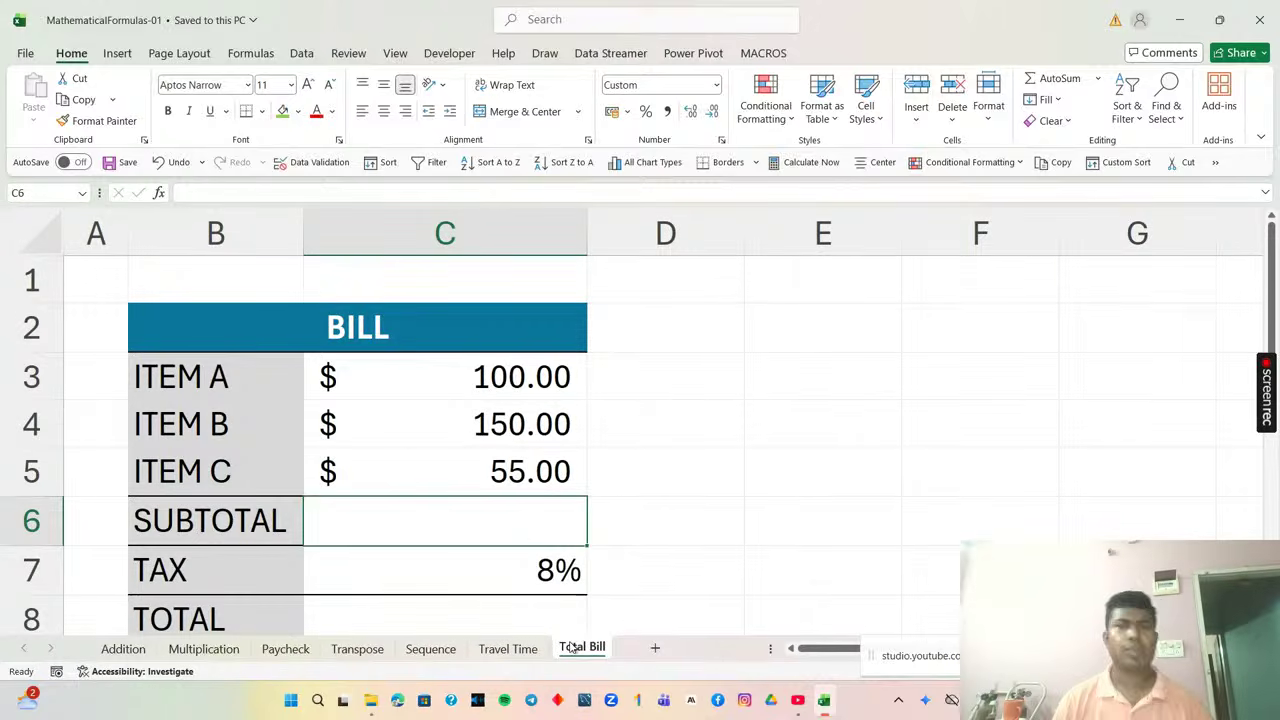
{"action": "scroll", "coordinate": [569, 497], "scroll_direction": "down", "scroll_amount": 2}
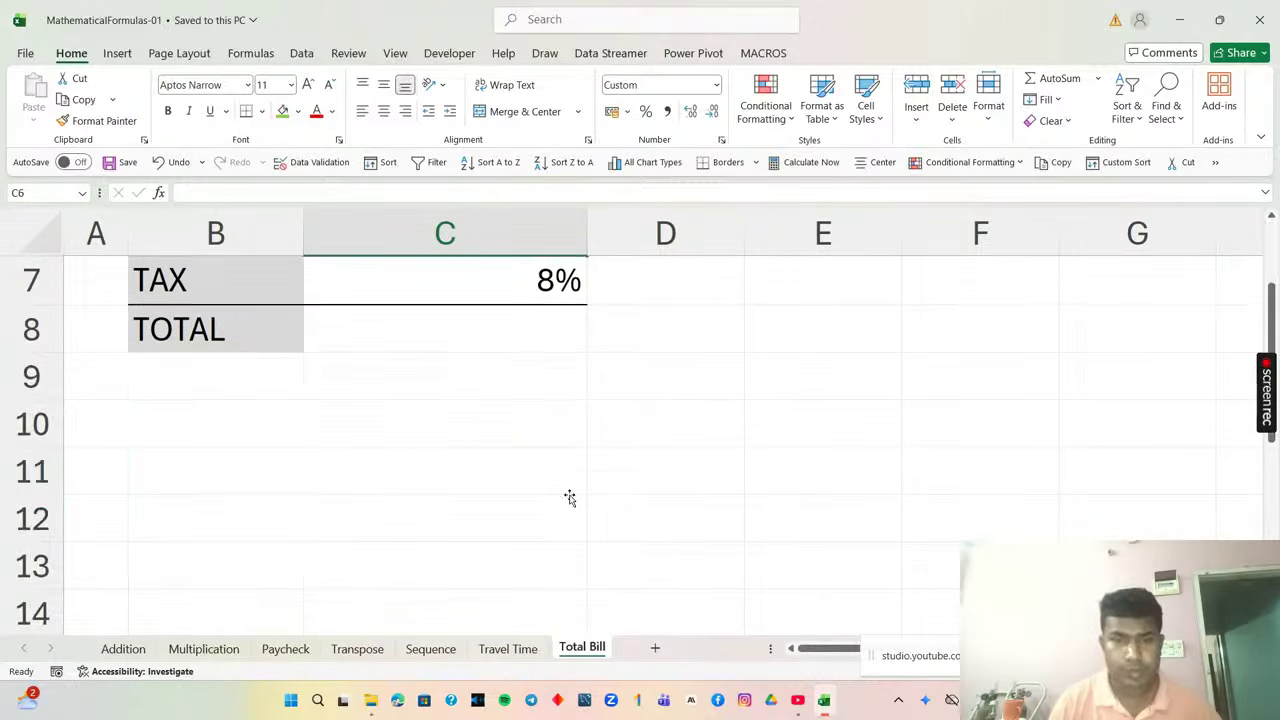
{"action": "scroll", "coordinate": [569, 497], "scroll_direction": "up", "scroll_amount": 2}
{"action": "scroll", "coordinate": [569, 498], "scroll_direction": "down", "scroll_amount": 1}
{"action": "scroll", "coordinate": [569, 497], "scroll_direction": "up", "scroll_amount": 1}
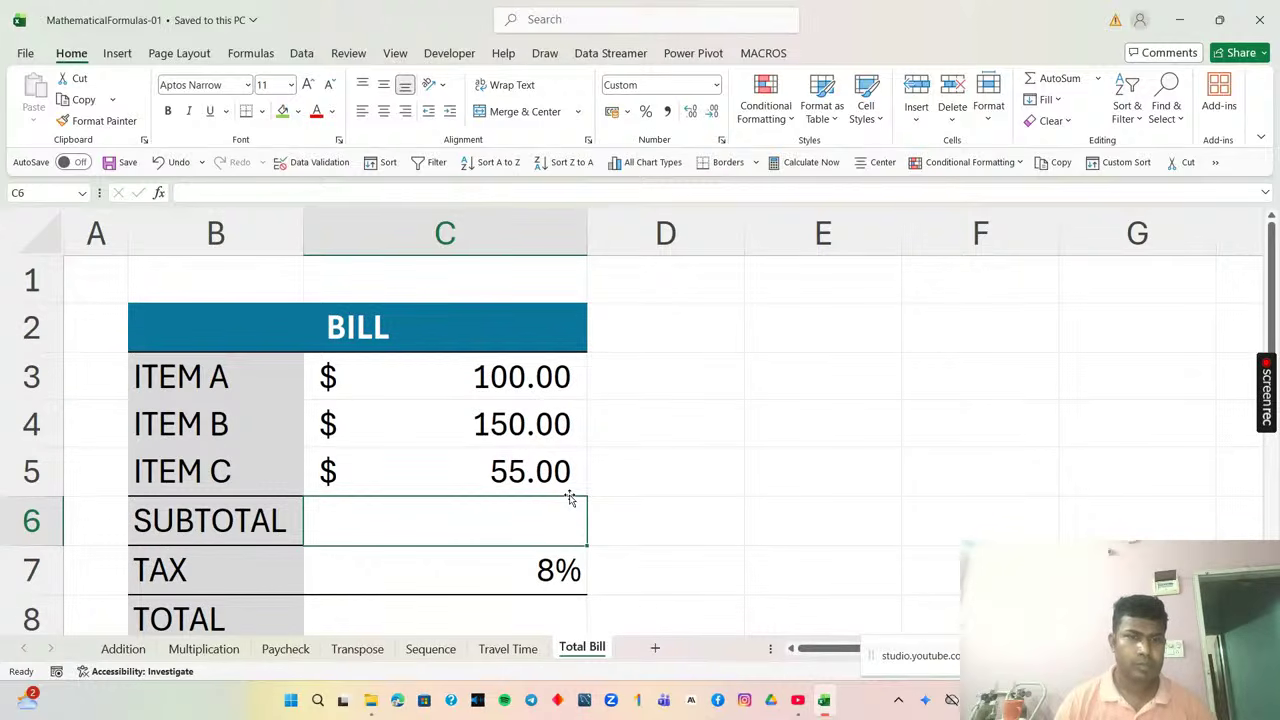
{"action": "scroll", "coordinate": [569, 497], "scroll_direction": "down", "scroll_amount": 1}
{"action": "scroll", "coordinate": [569, 497], "scroll_direction": "up", "scroll_amount": 1}
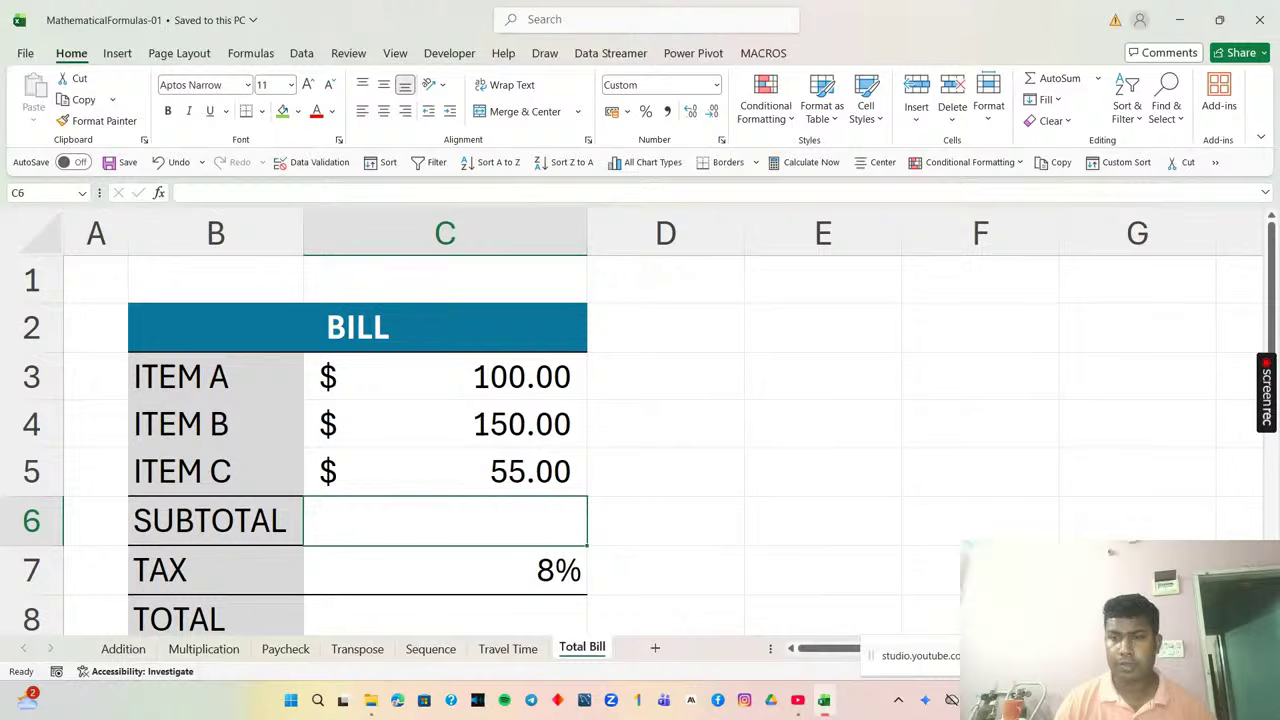
Move the screen-sharing notice clear of the scroll bar and zoom out until the bill's TOTAL row is fully visible.
{"action": "left_click_drag", "start_coordinate": [1040, 656], "coordinate": [1020, 544]}
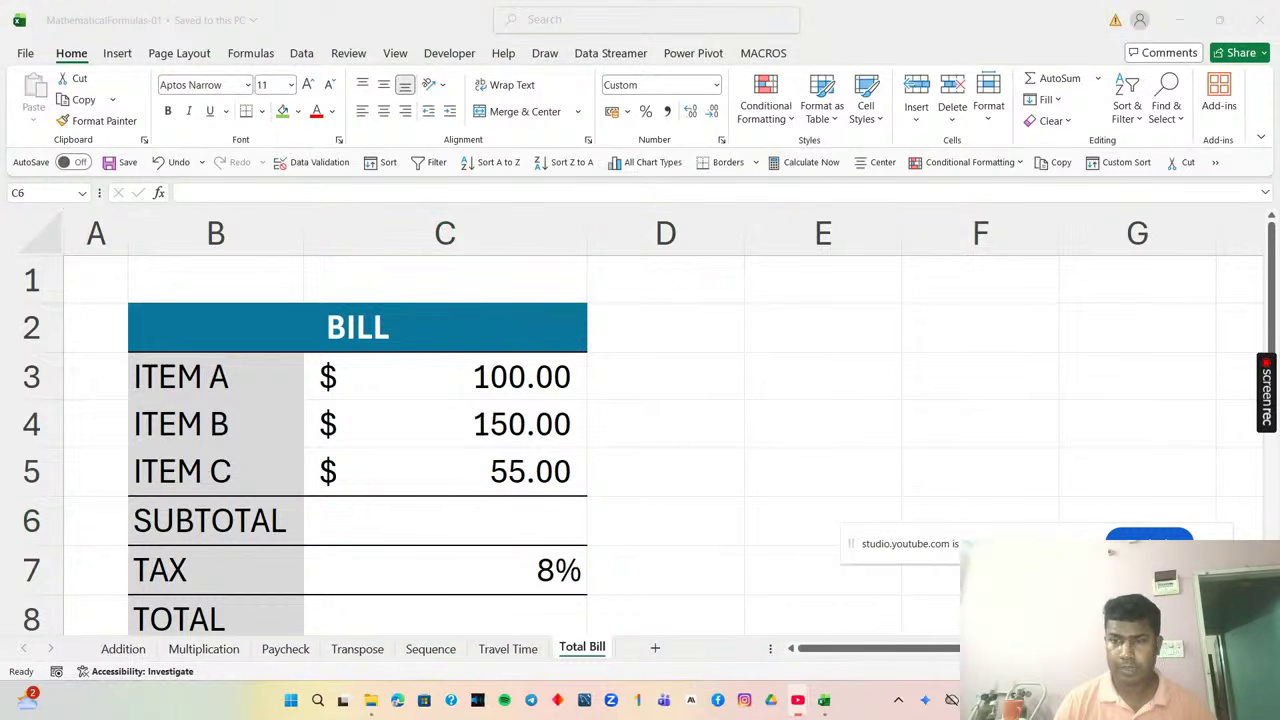
{"action": "left_click", "coordinate": [445, 521]}
{"action": "scroll", "coordinate": [445, 521], "scroll_direction": "down", "scroll_amount": 2}
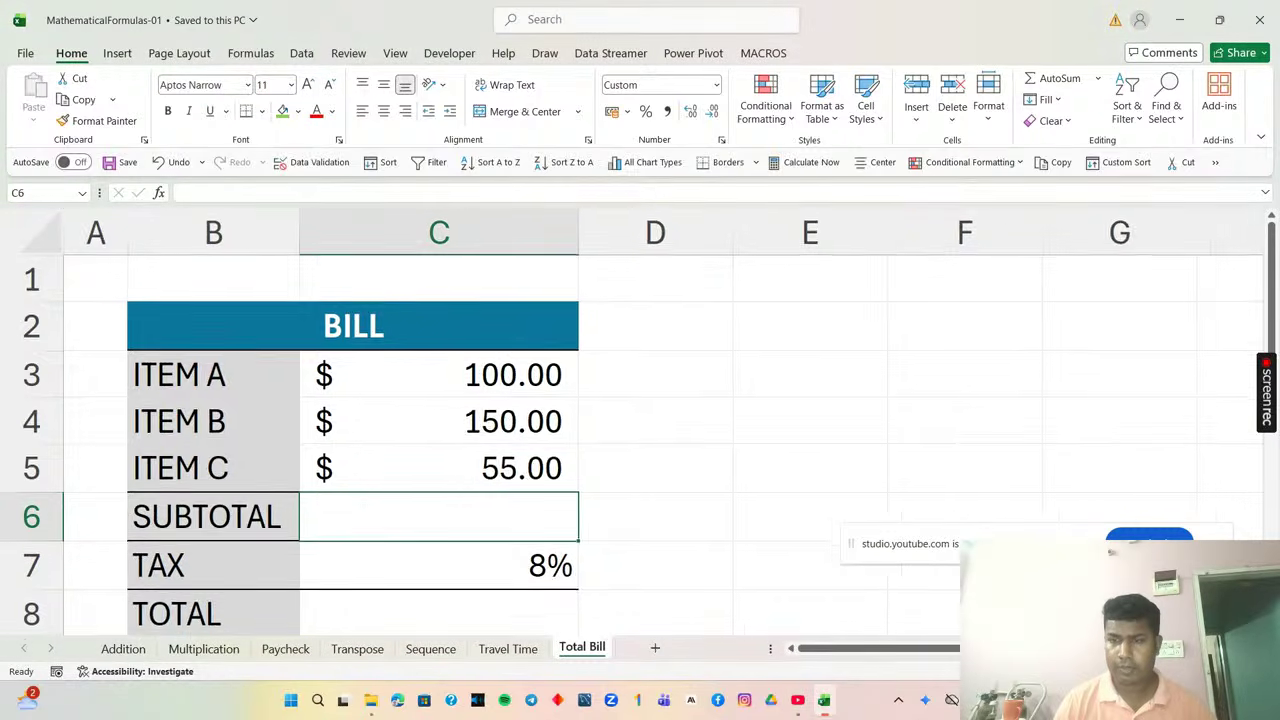
{"action": "left_click", "coordinate": [880, 457]}
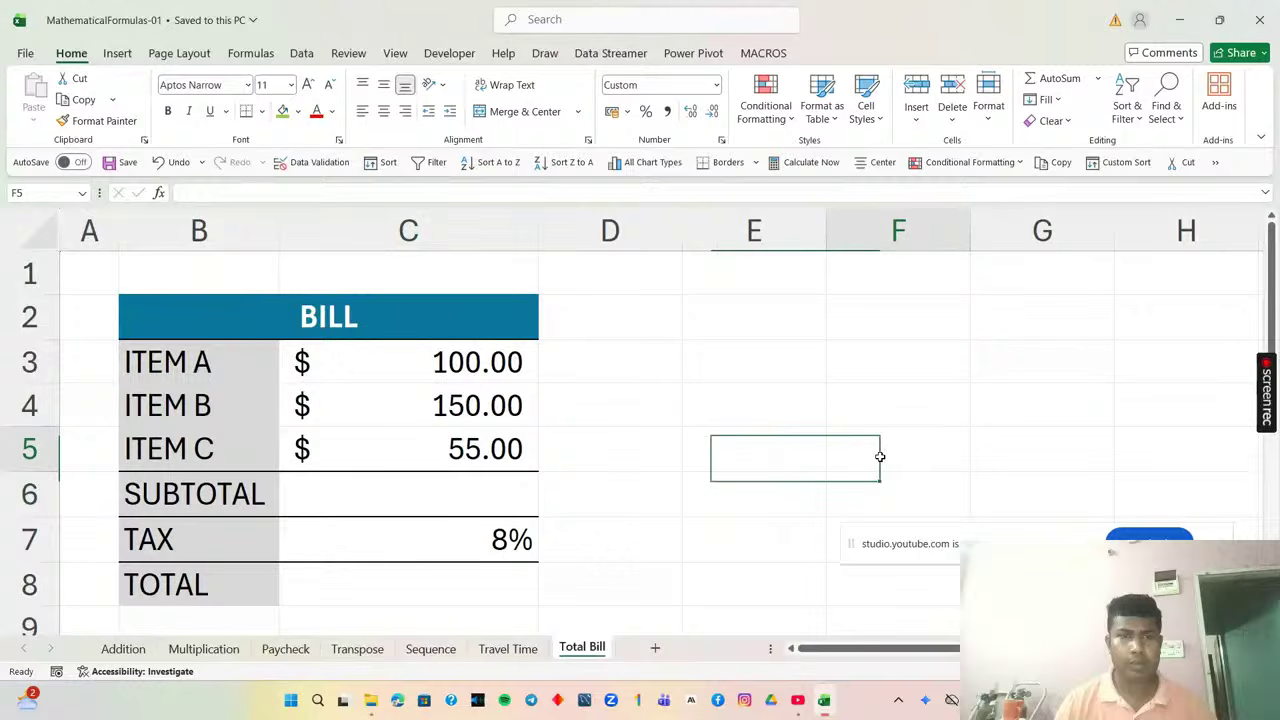
Calculate the SUBTOTAL in C6 by adding the three item prices with the formula =C3+C4+C5.
{"action": "double_click", "coordinate": [407, 480]}
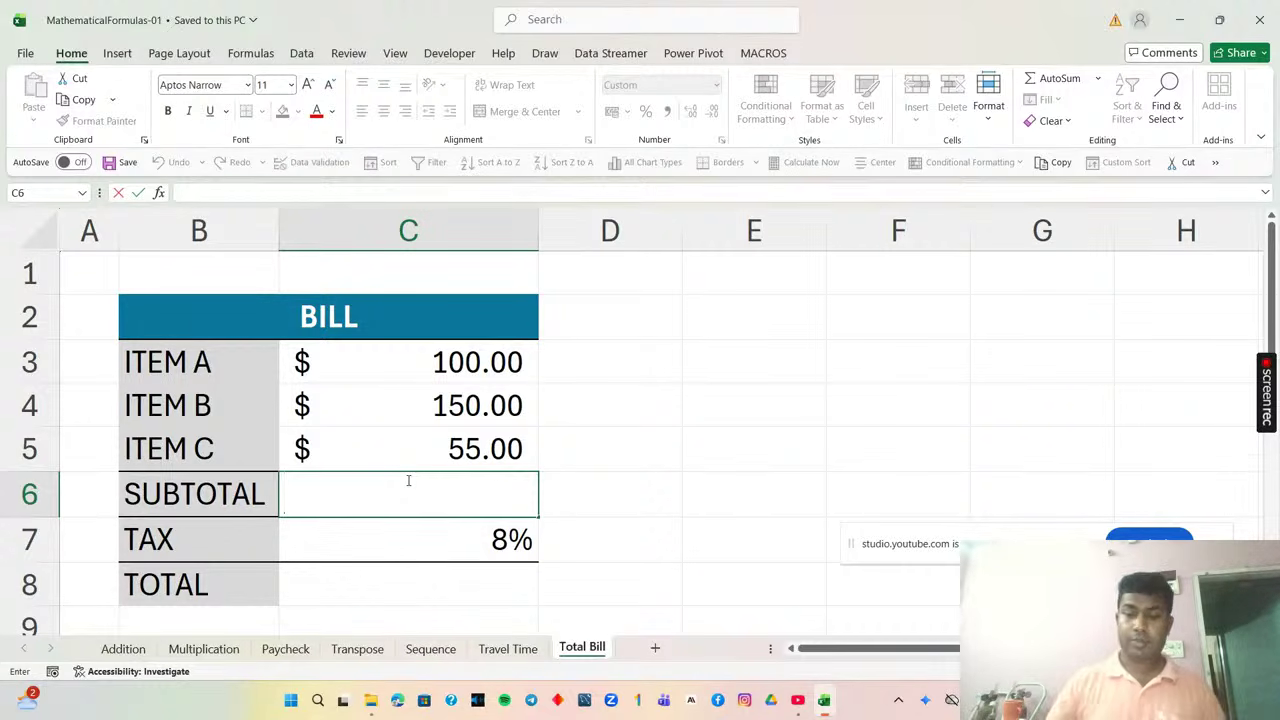
{"action": "type", "text": "="}
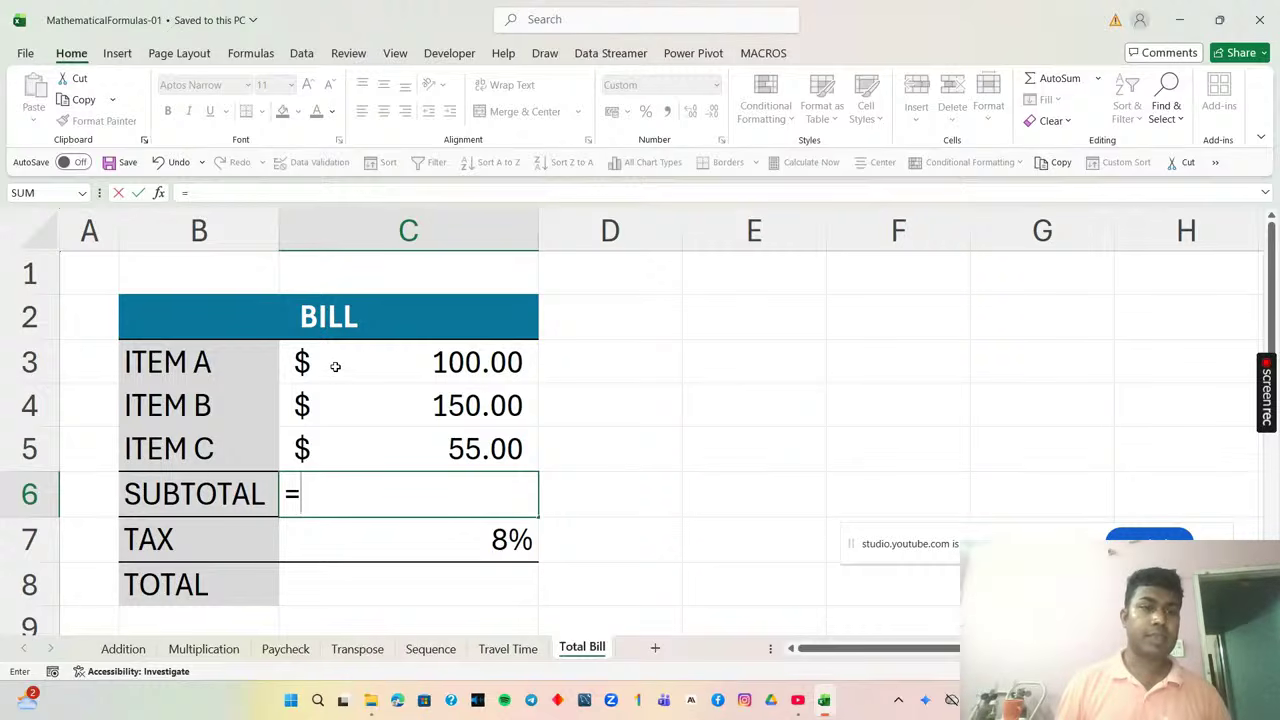
{"action": "left_click", "coordinate": [335, 367]}
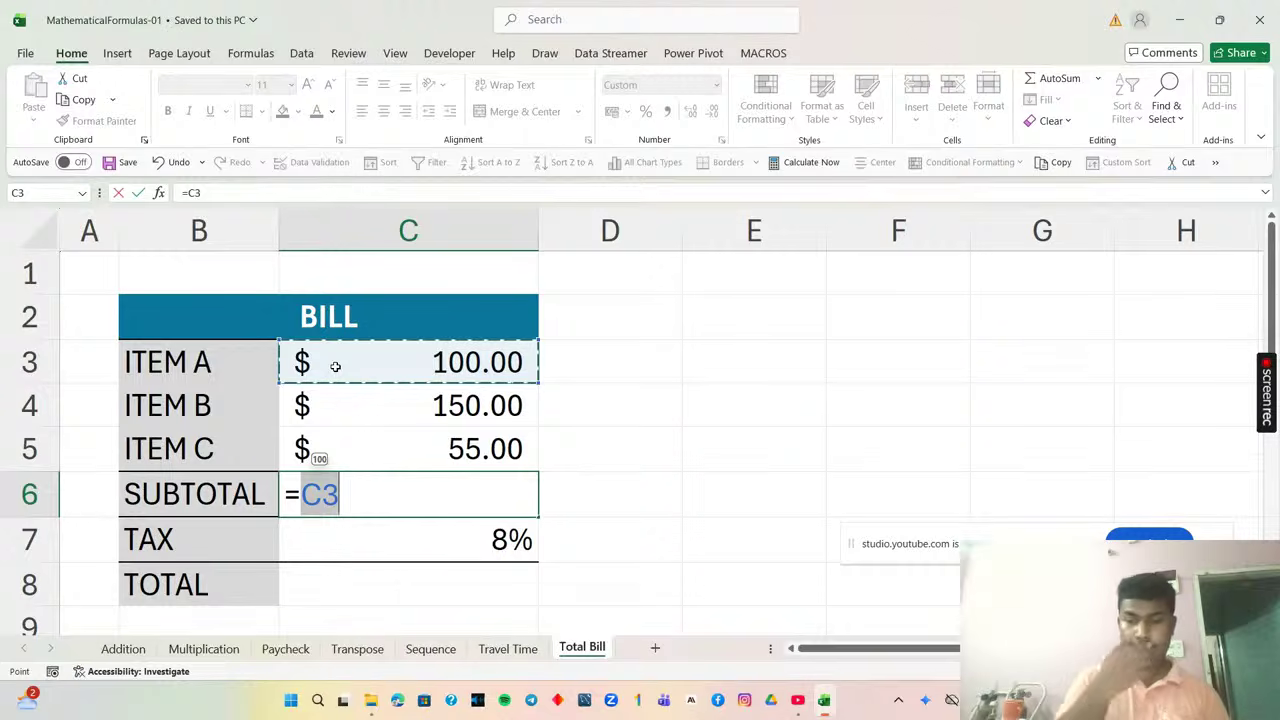
{"action": "type", "text": "+"}
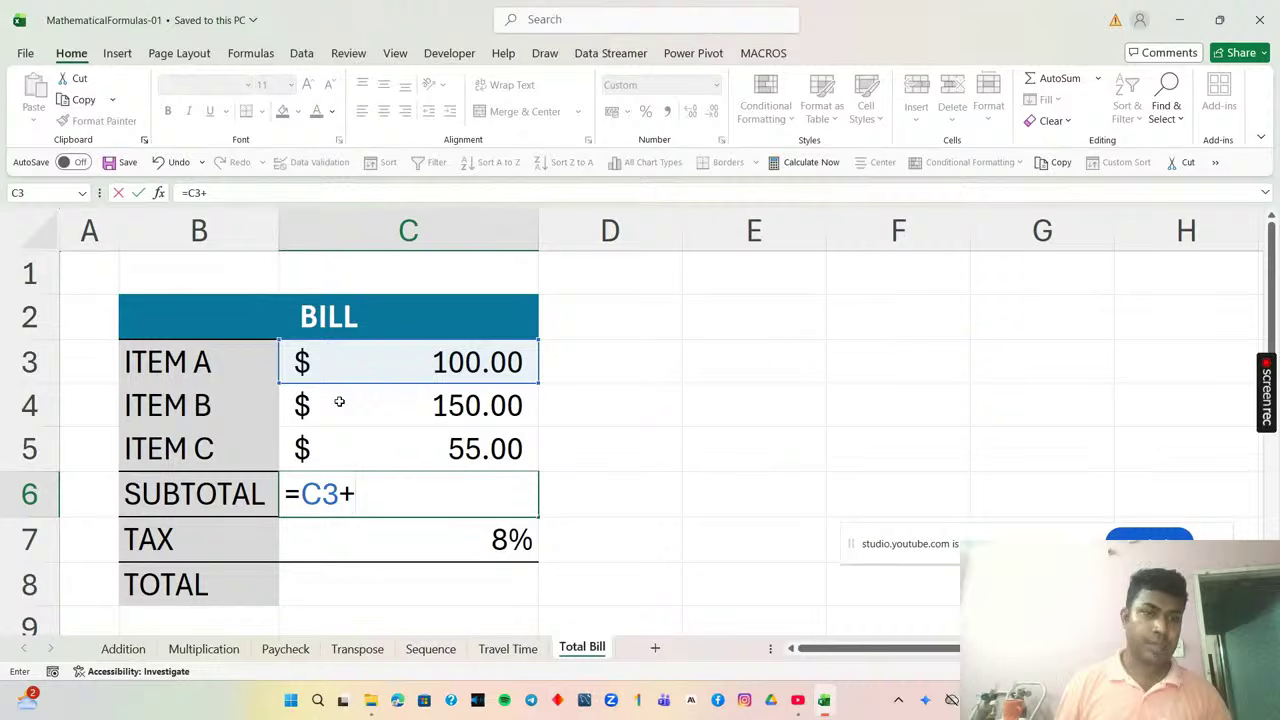
{"action": "left_click", "coordinate": [339, 401]}
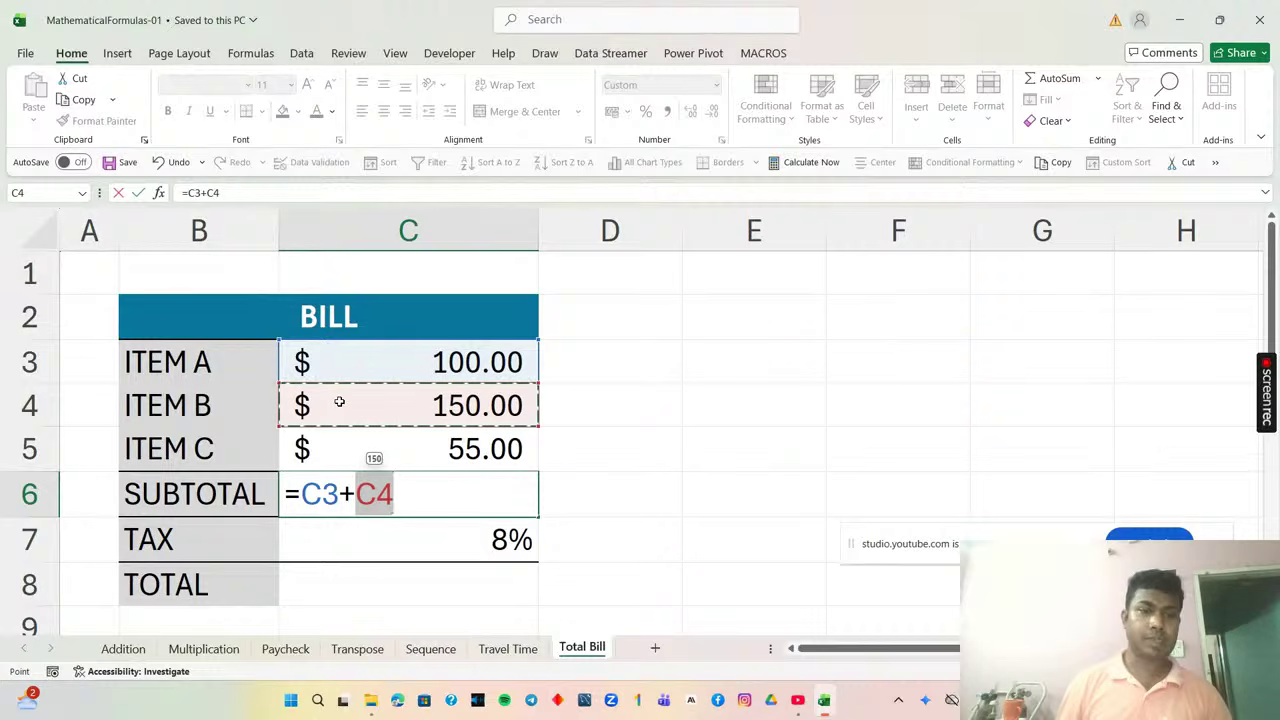
{"action": "type", "text": "+"}
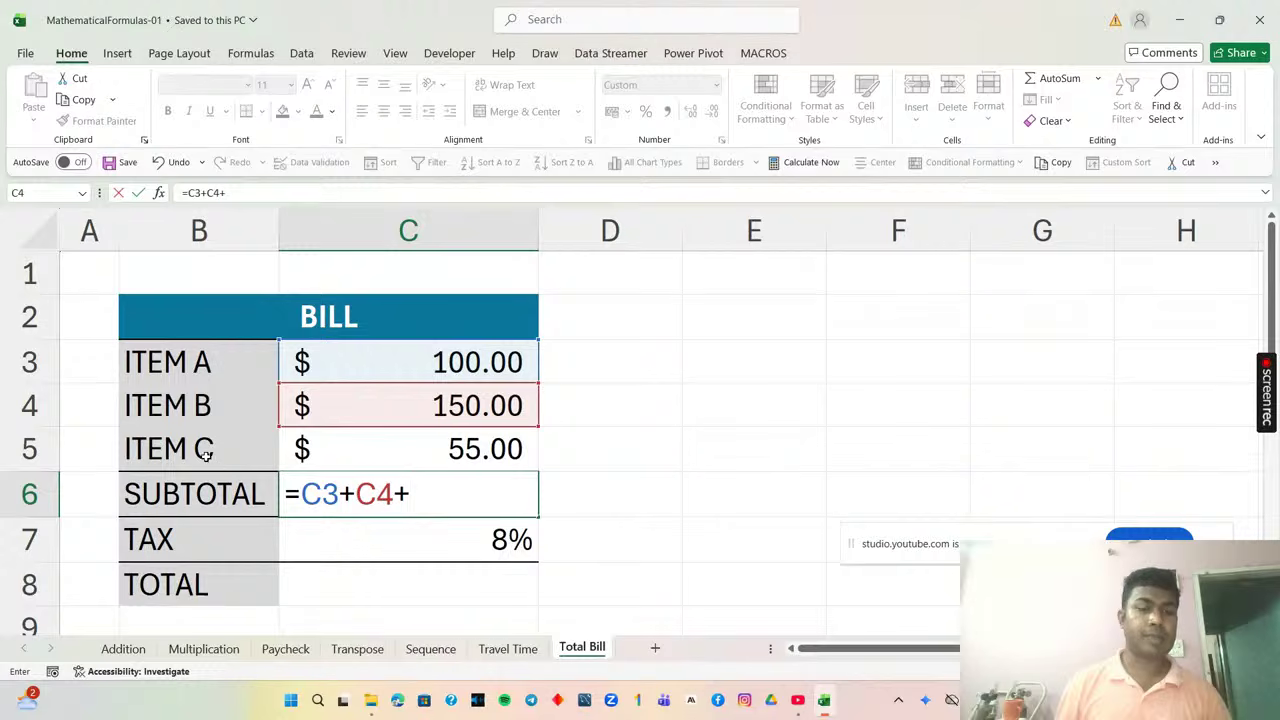
{"action": "left_click", "coordinate": [378, 448]}
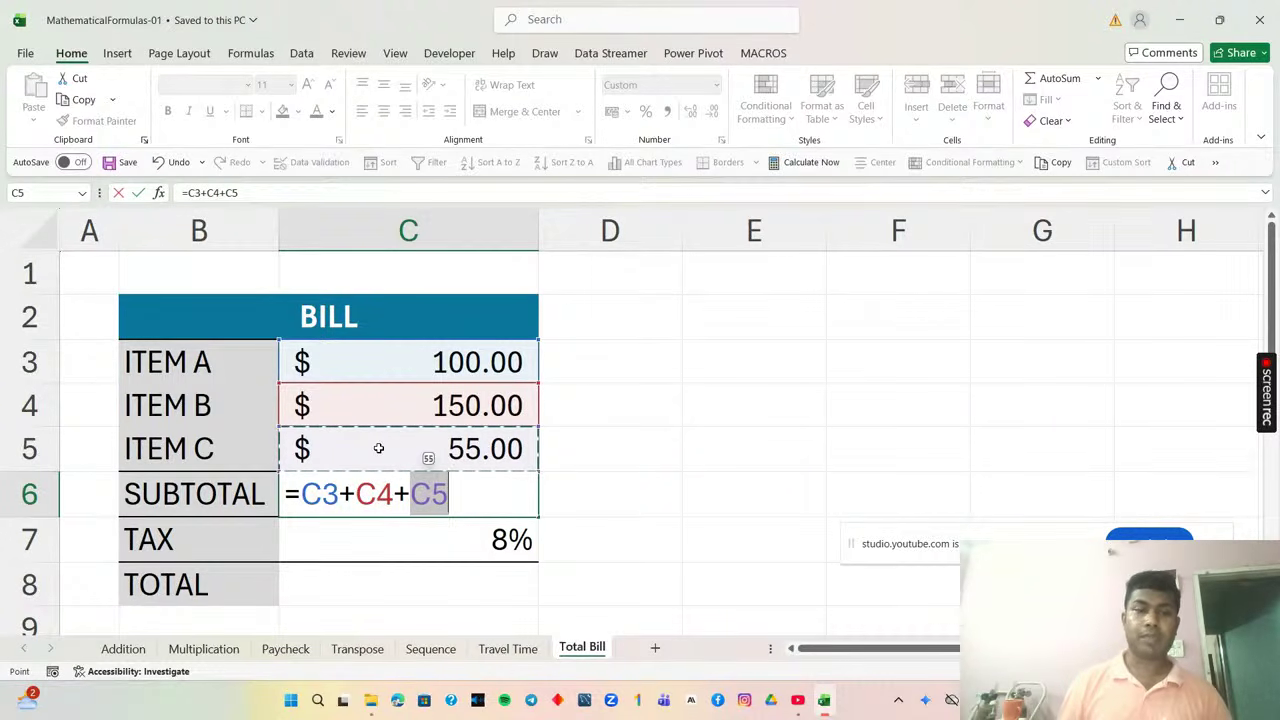
{"action": "key", "text": "Return"}
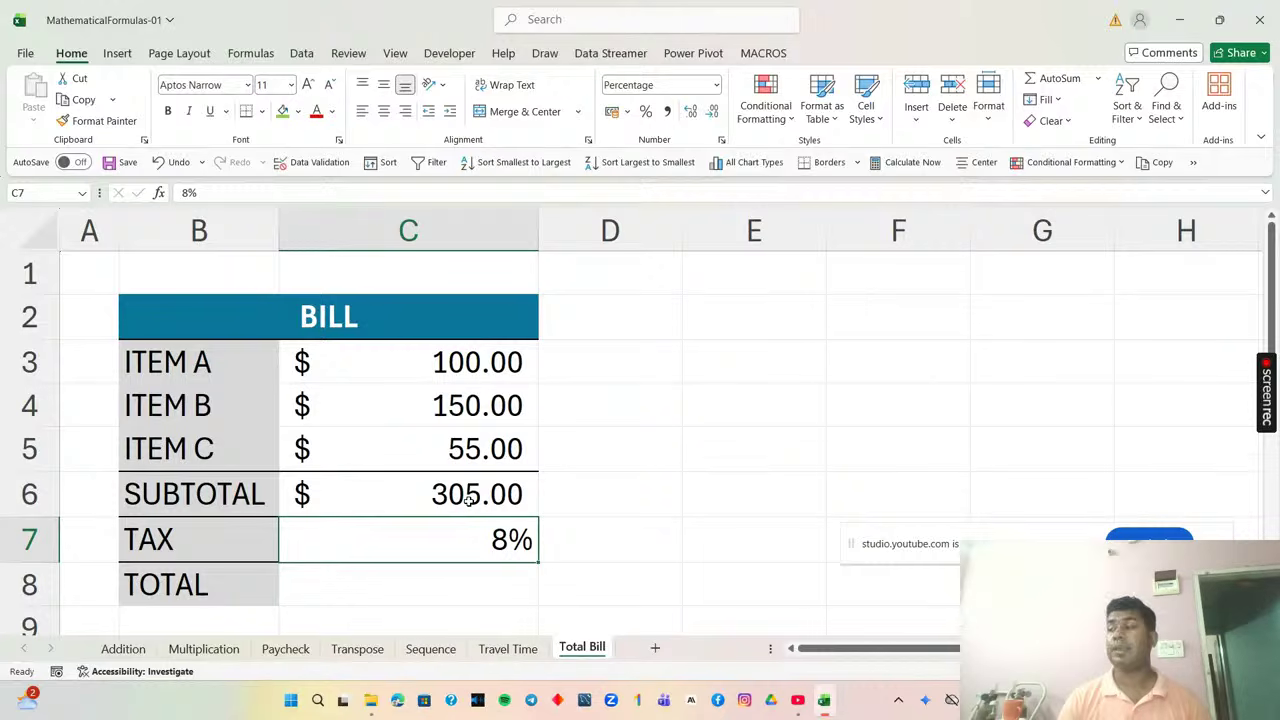
Enter the note TO FIND THE TAX WE HAVE TO USE MULTIPLICATION FORMULA in cell E3.
{"action": "left_click", "coordinate": [739, 366]}
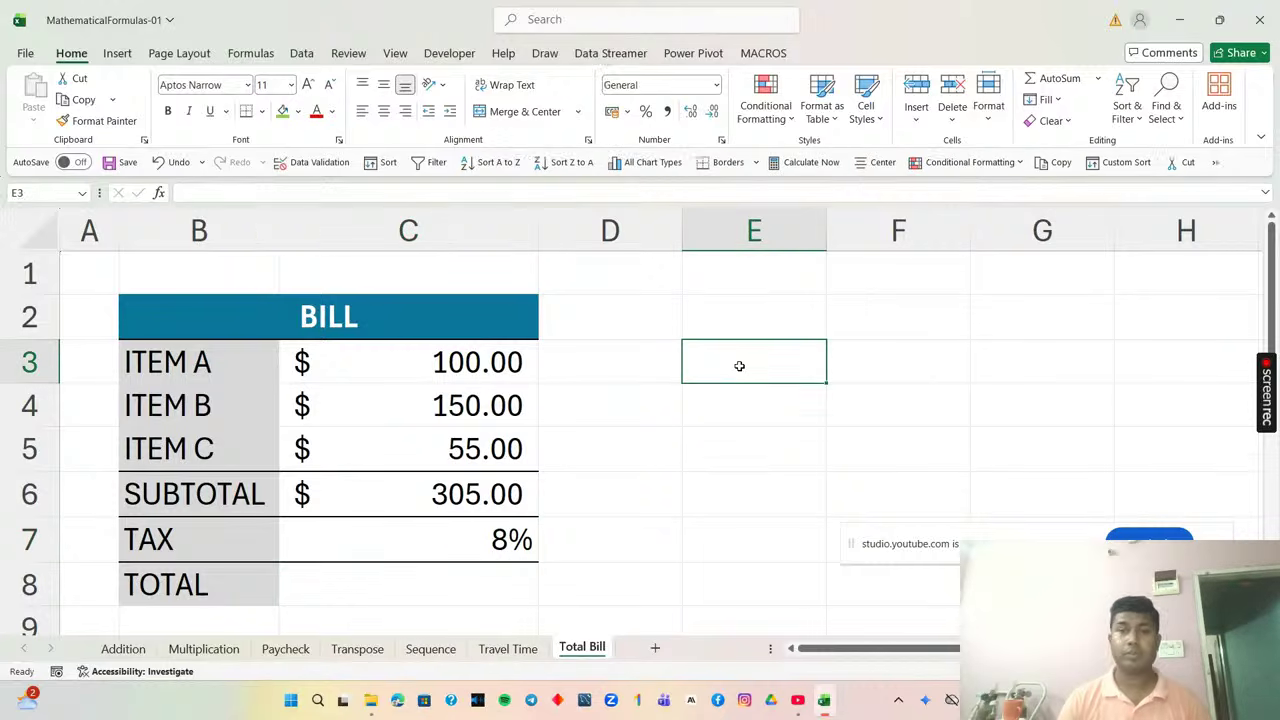
{"action": "type", "text": "TO"}
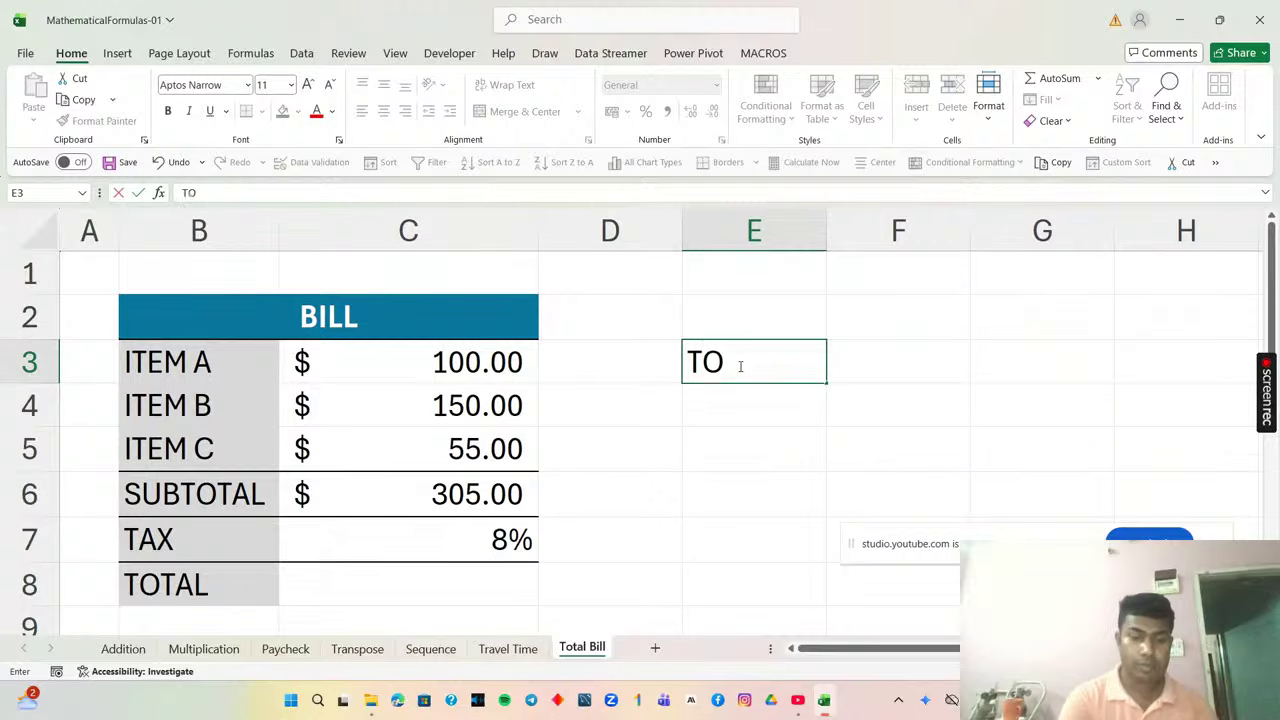
{"action": "type", "text": " FIND "}
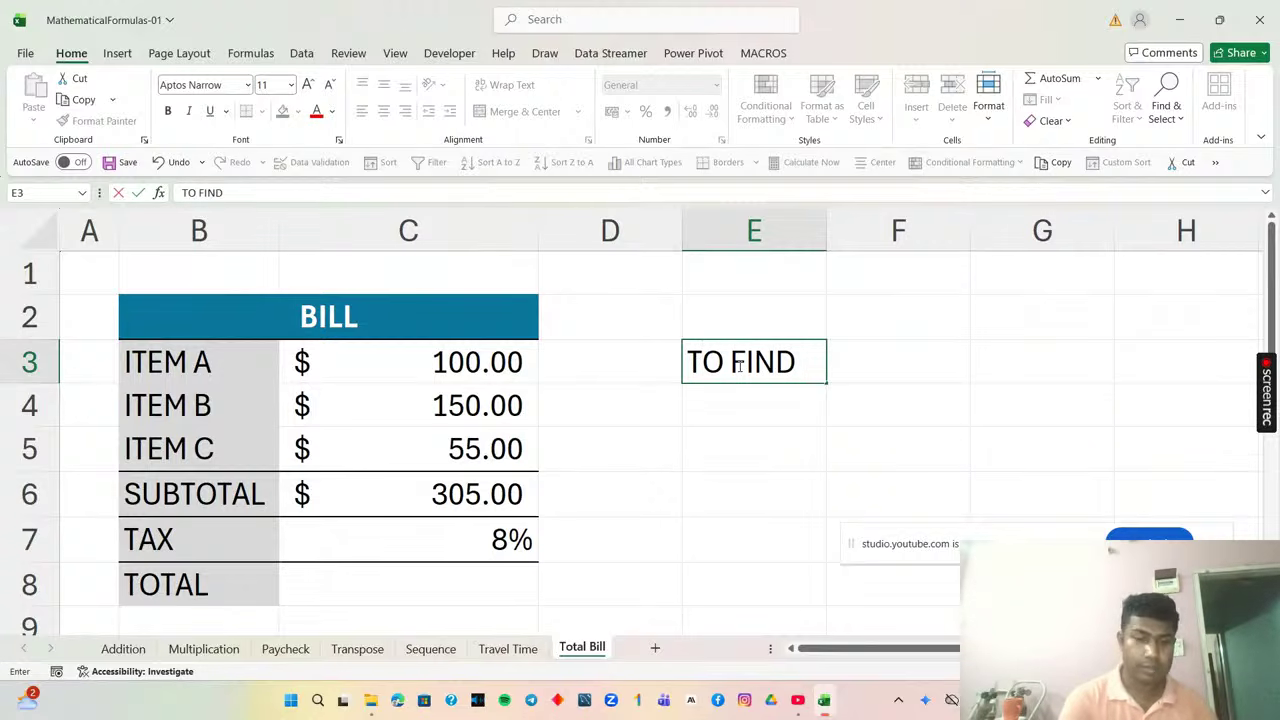
{"action": "type", "text": "THE T"}
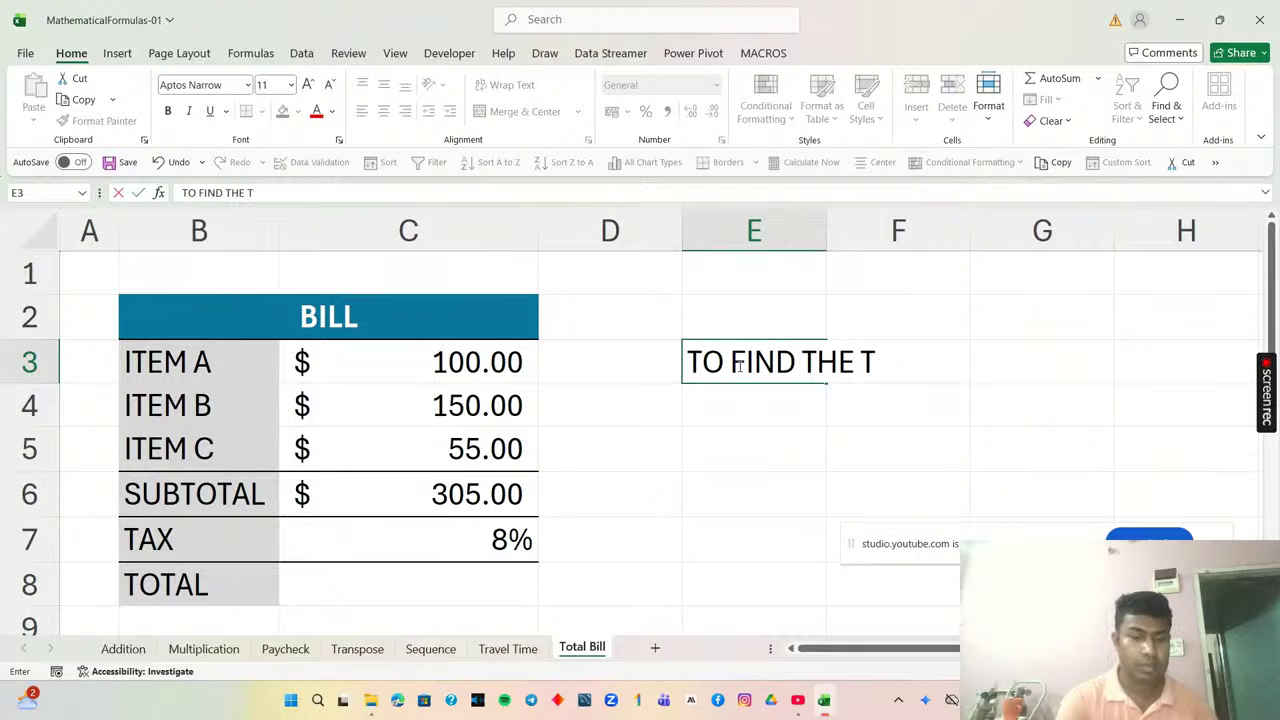
{"action": "type", "text": "AX WE "}
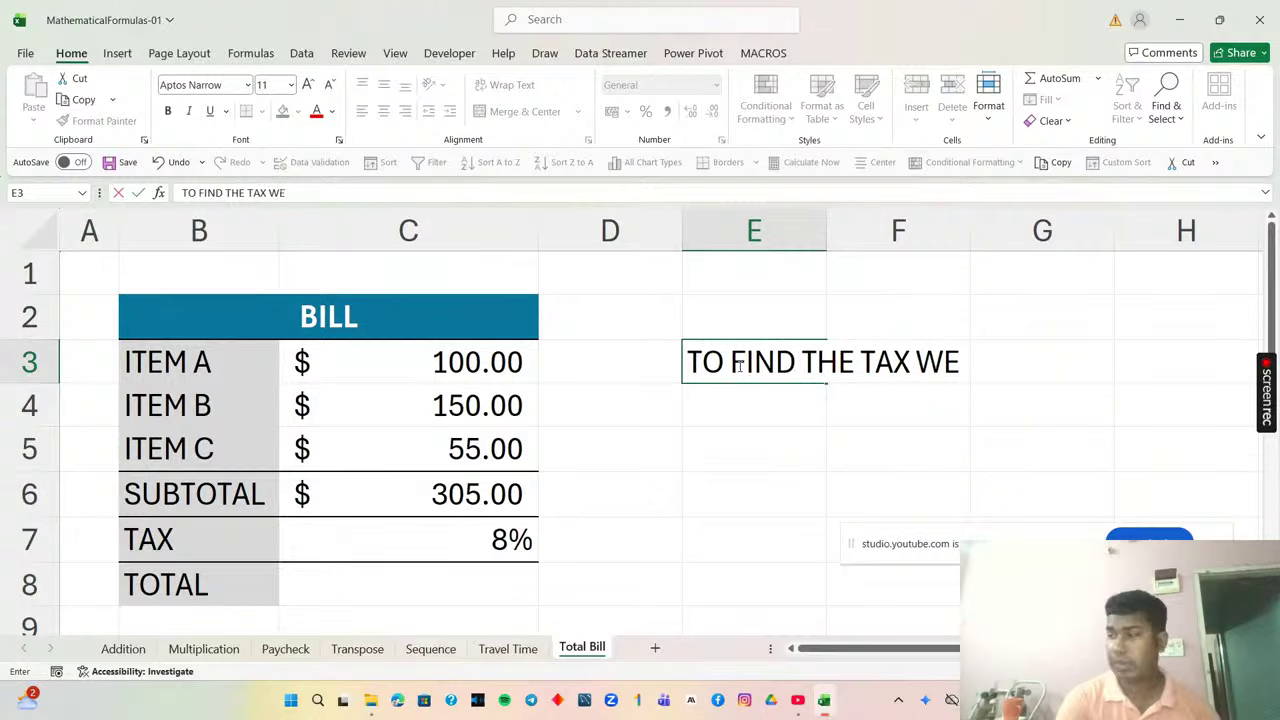
{"action": "type", "text": "H"}
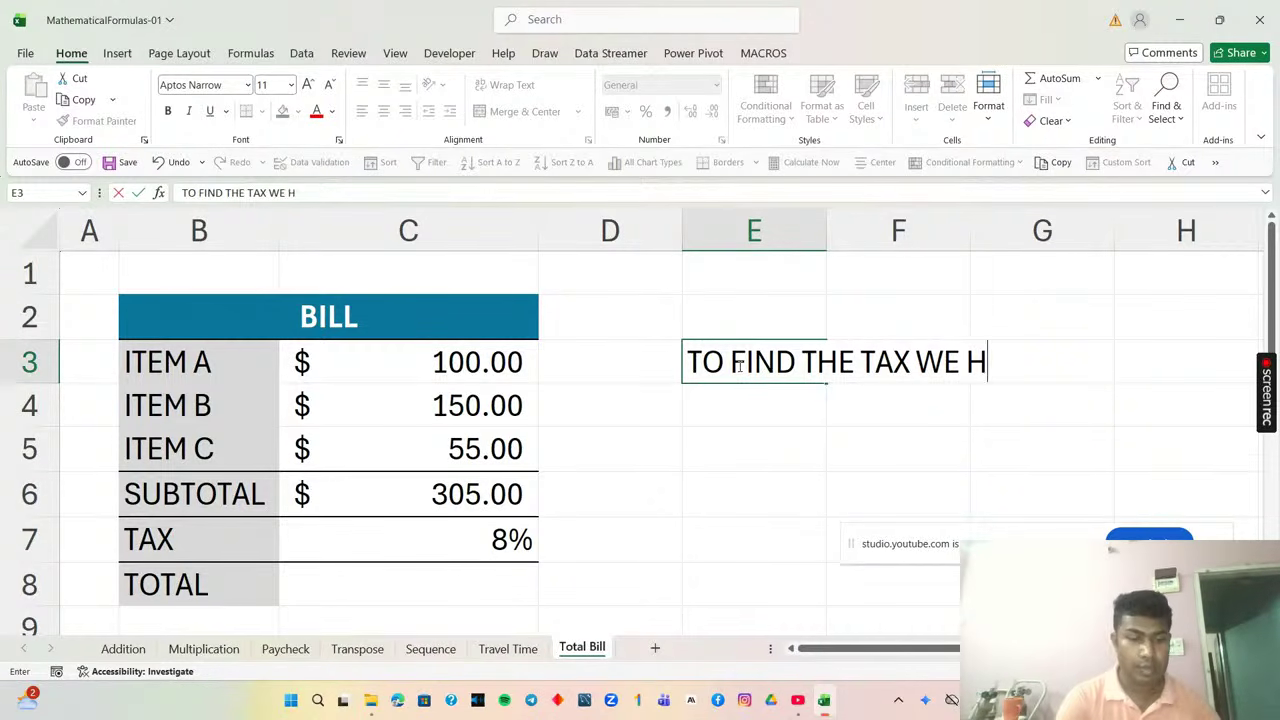
{"action": "type", "text": "AVE T"}
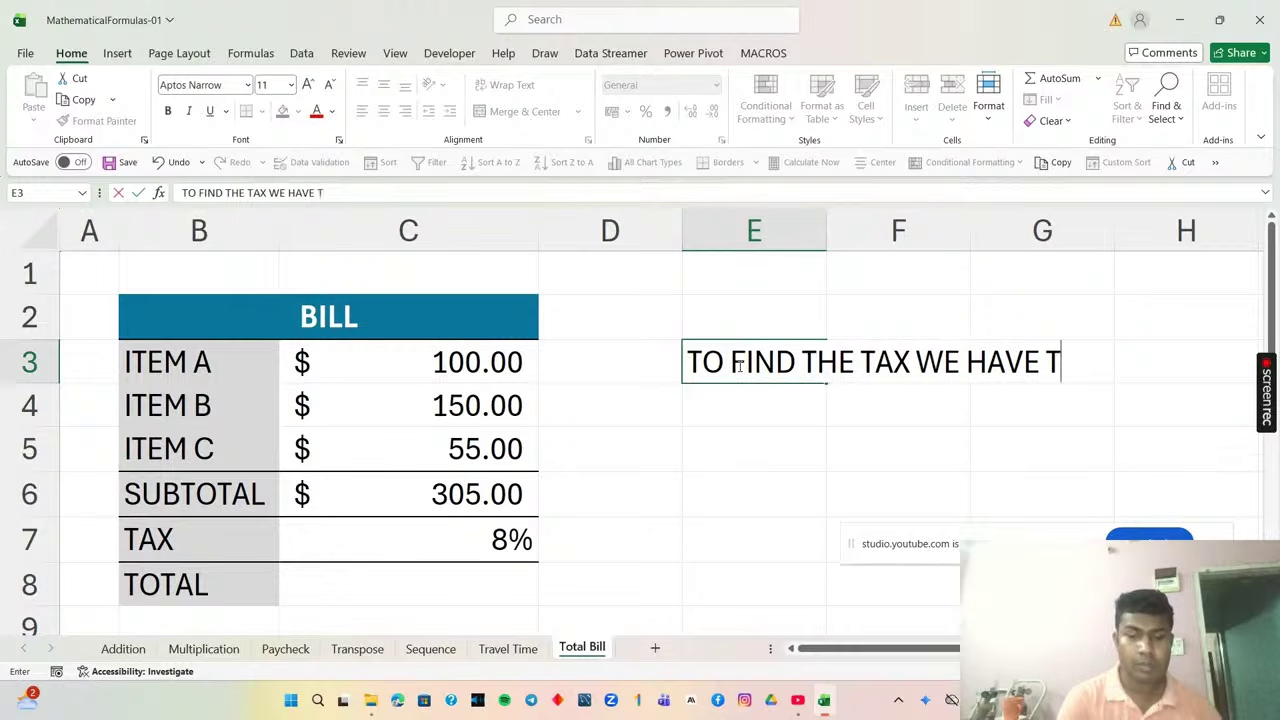
{"action": "type", "text": "O U"}
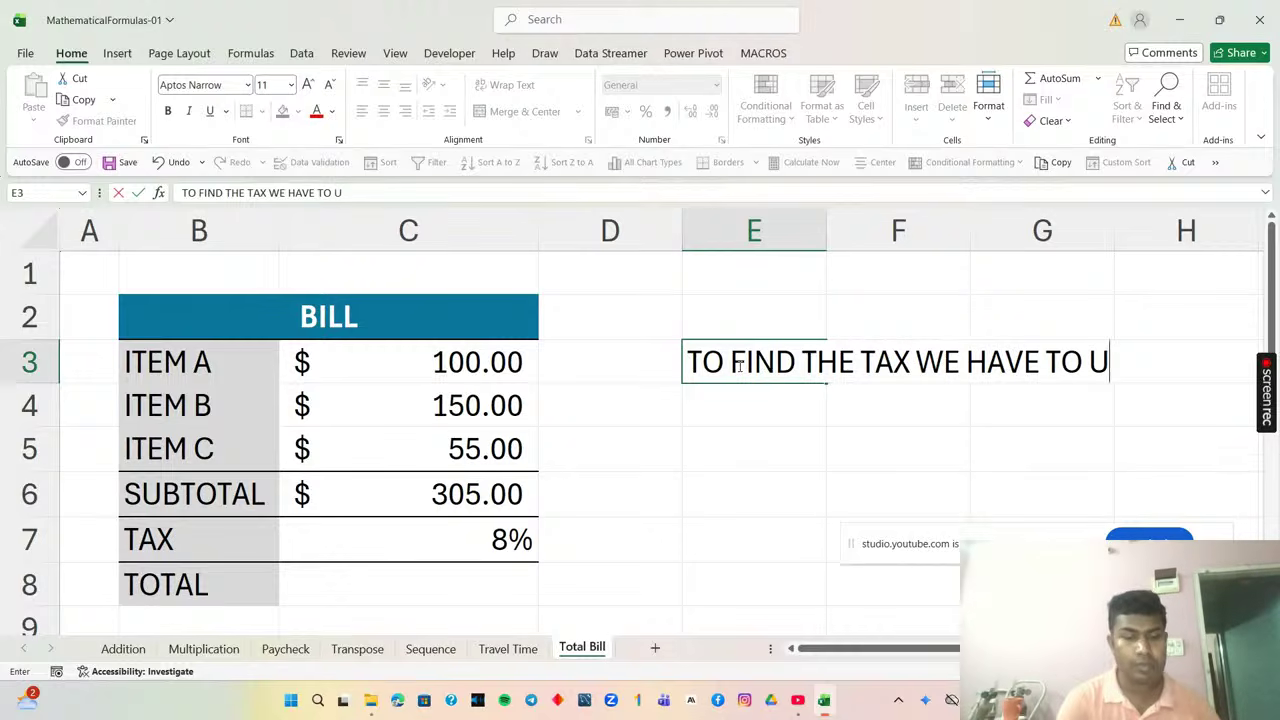
{"action": "type", "text": "SE MUL"}
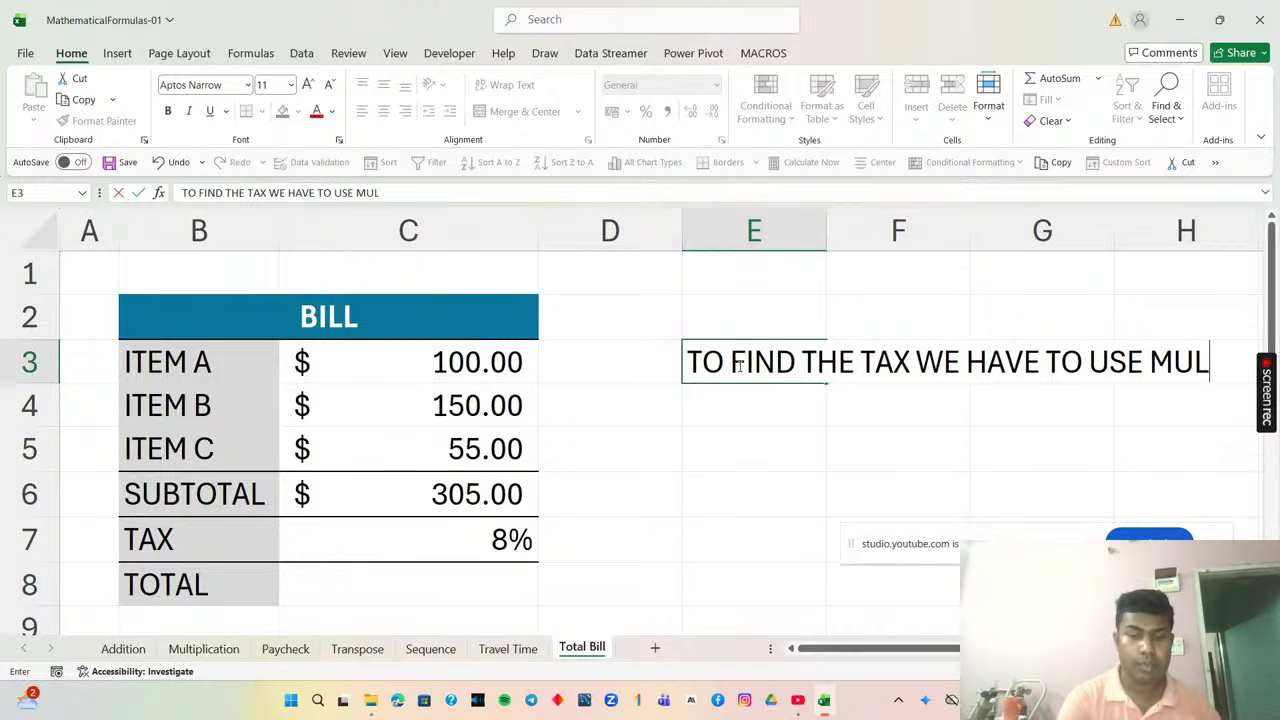
{"action": "type", "text": "TIPL"}
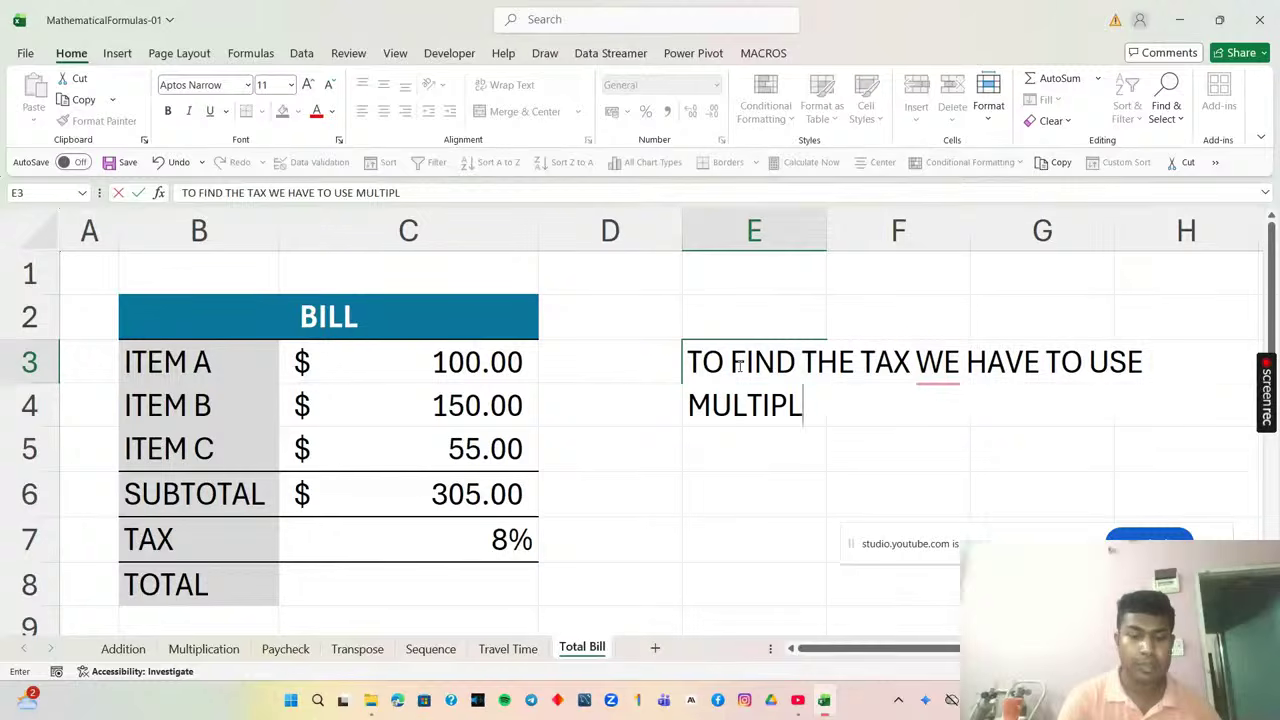
{"action": "type", "text": "ICATI"}
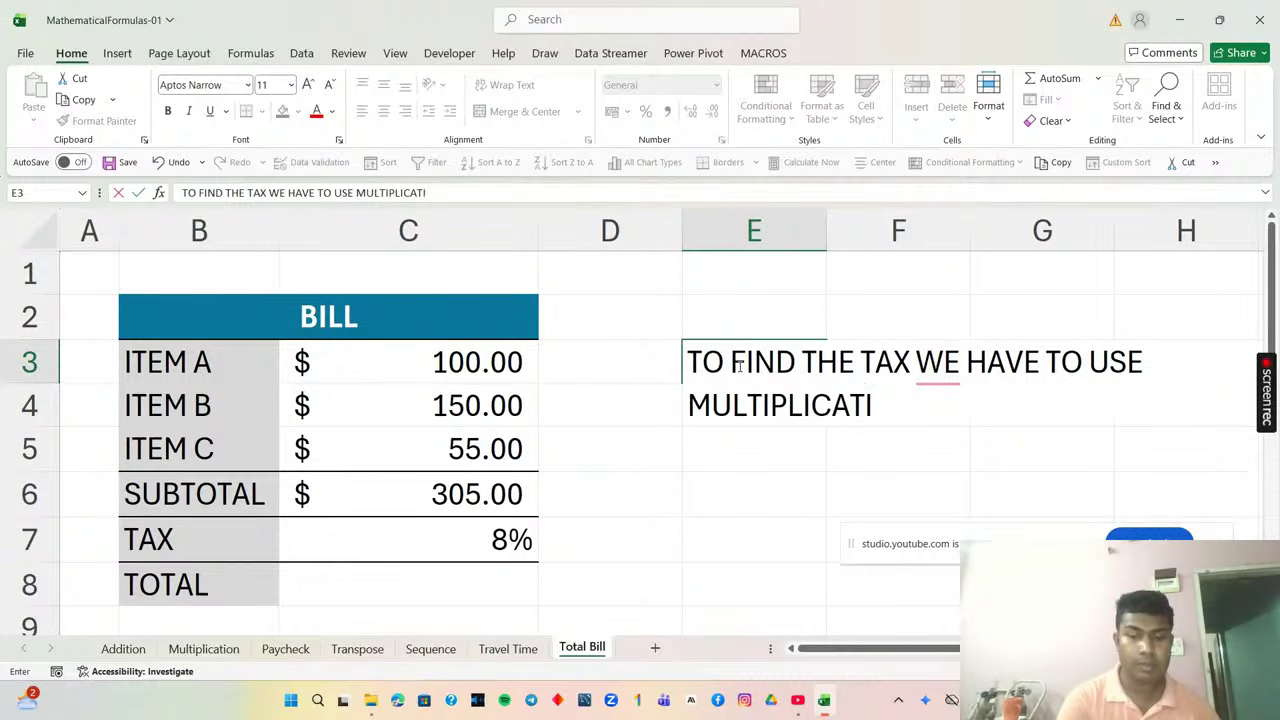
{"action": "type", "text": "ON F"}
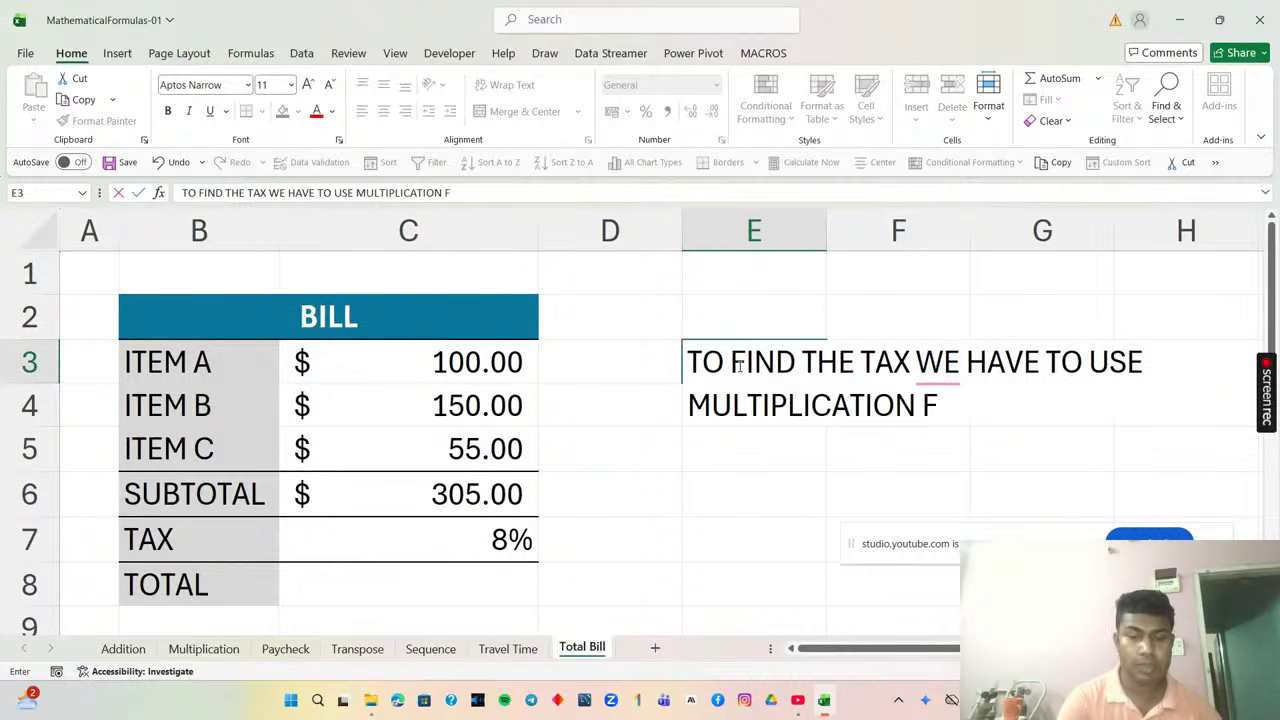
{"action": "type", "text": "ORMU"}
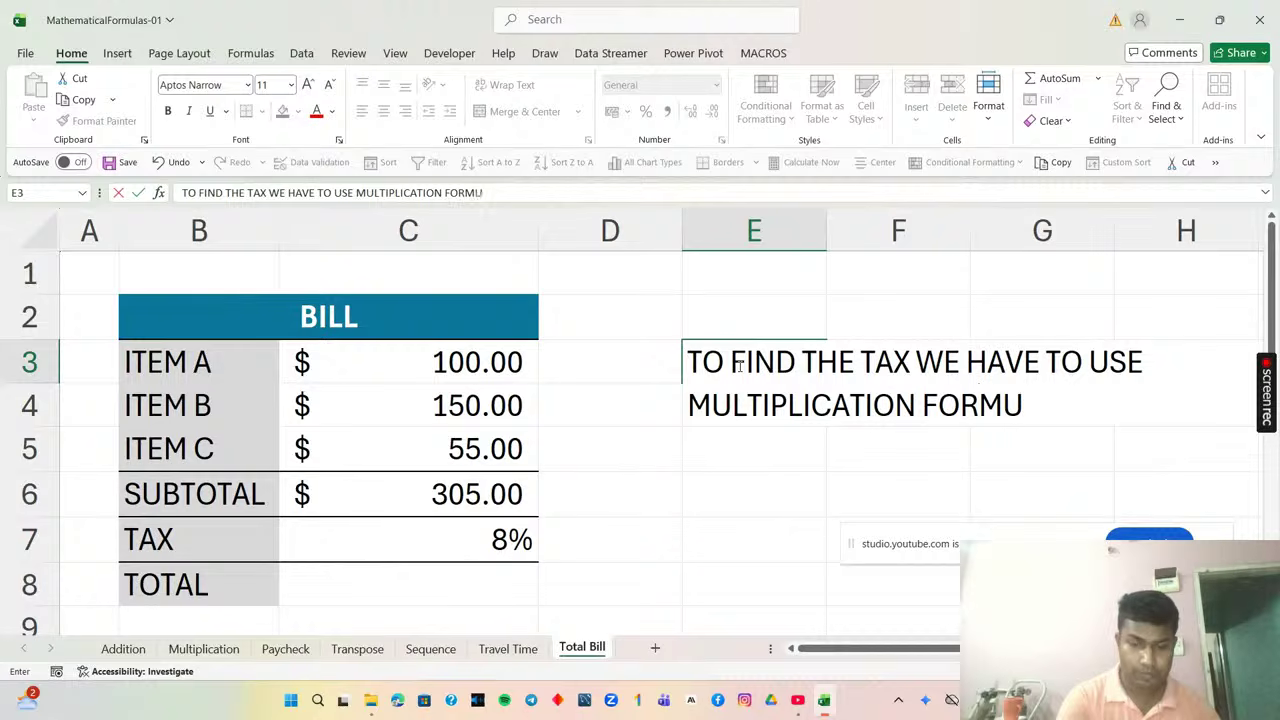
{"action": "type", "text": "LA"}
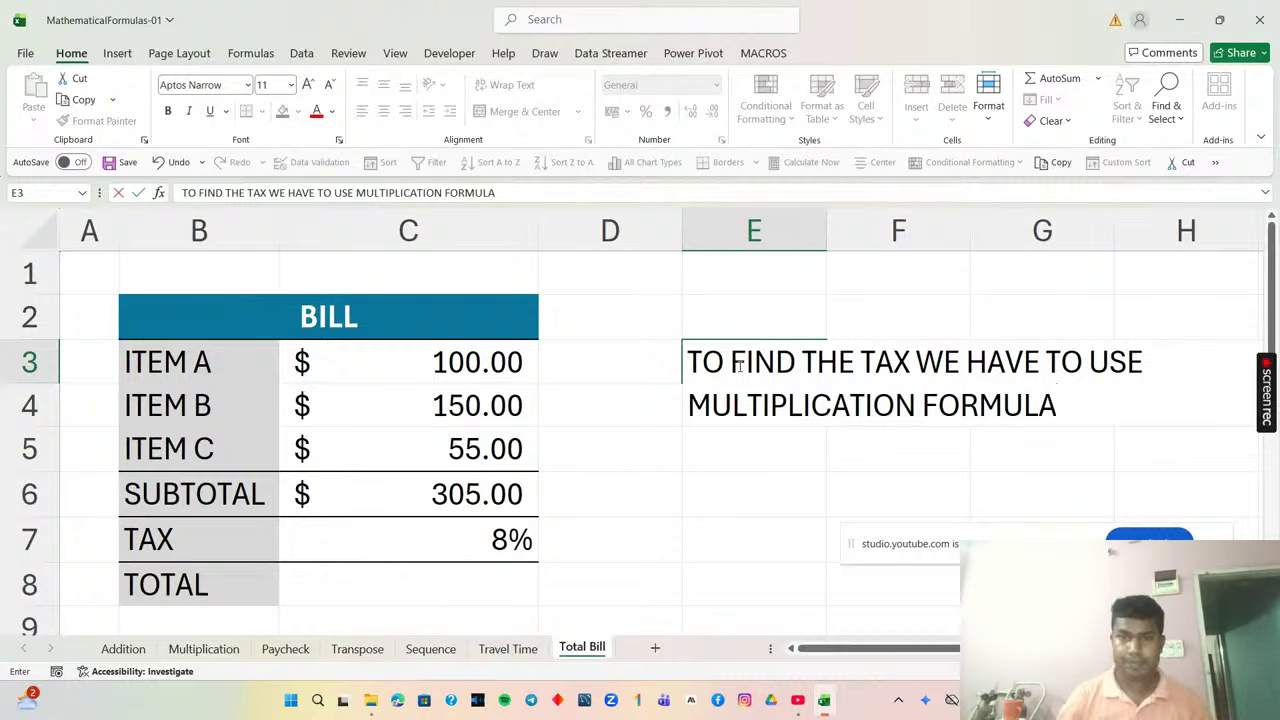
{"action": "left_click", "coordinate": [823, 482]}
{"action": "left_click", "coordinate": [749, 455]}
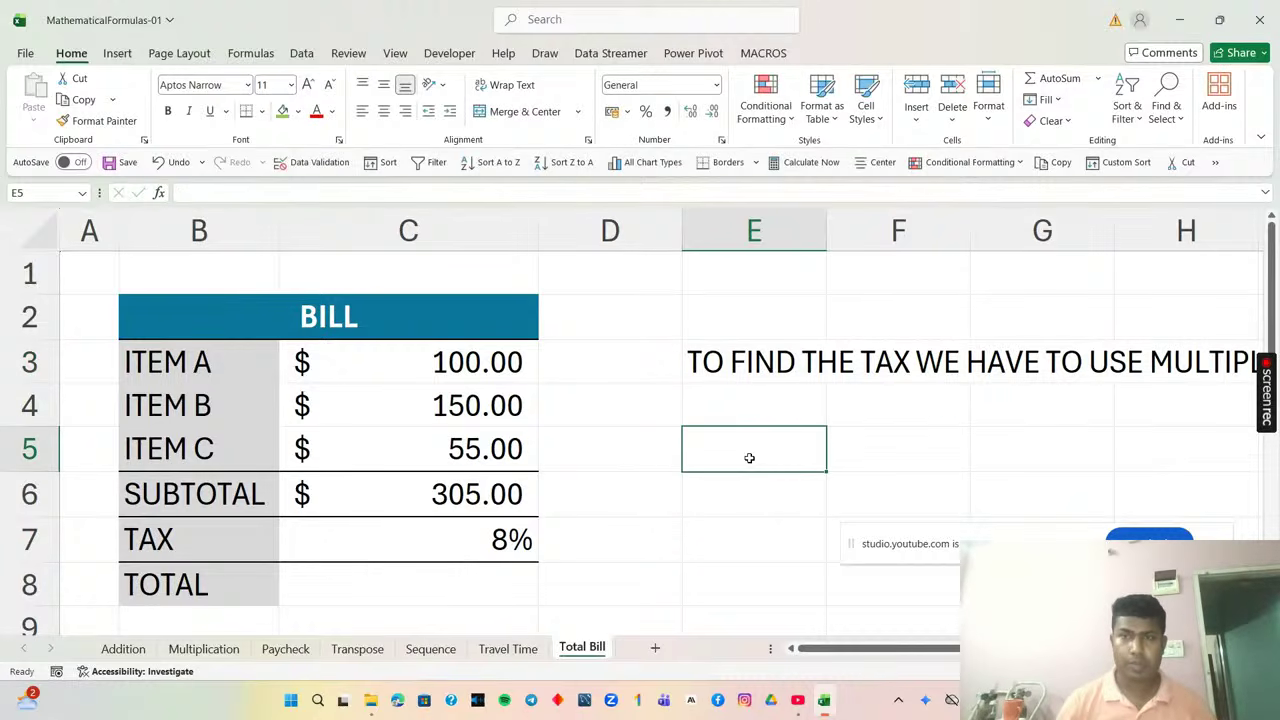
Merge and center the tax note across cells E3 to J3.
{"action": "left_click", "coordinate": [767, 368]}
{"action": "left_click_drag", "start_coordinate": [1247, 322], "coordinate": [683, 364]}
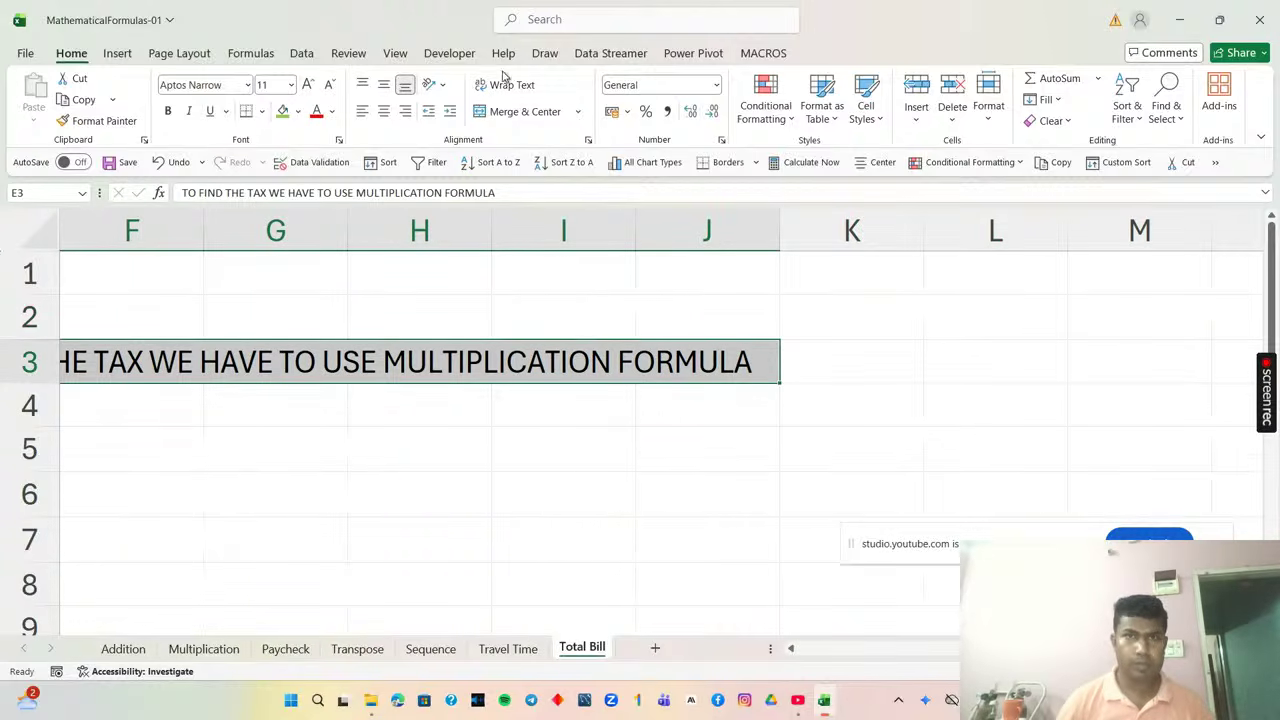
{"action": "left_click", "coordinate": [517, 112]}
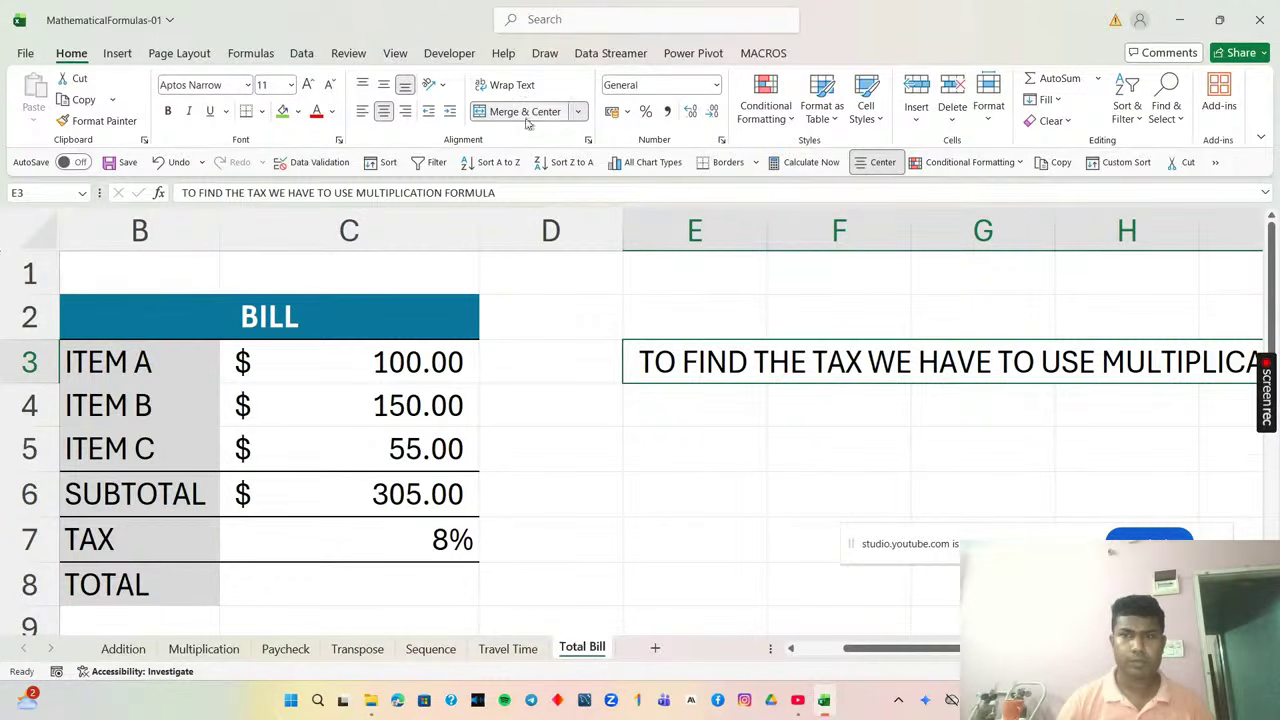
{"action": "scroll", "coordinate": [654, 400], "scroll_direction": "down", "scroll_amount": 2}
{"action": "scroll", "coordinate": [654, 400], "scroll_direction": "up", "scroll_amount": 2}
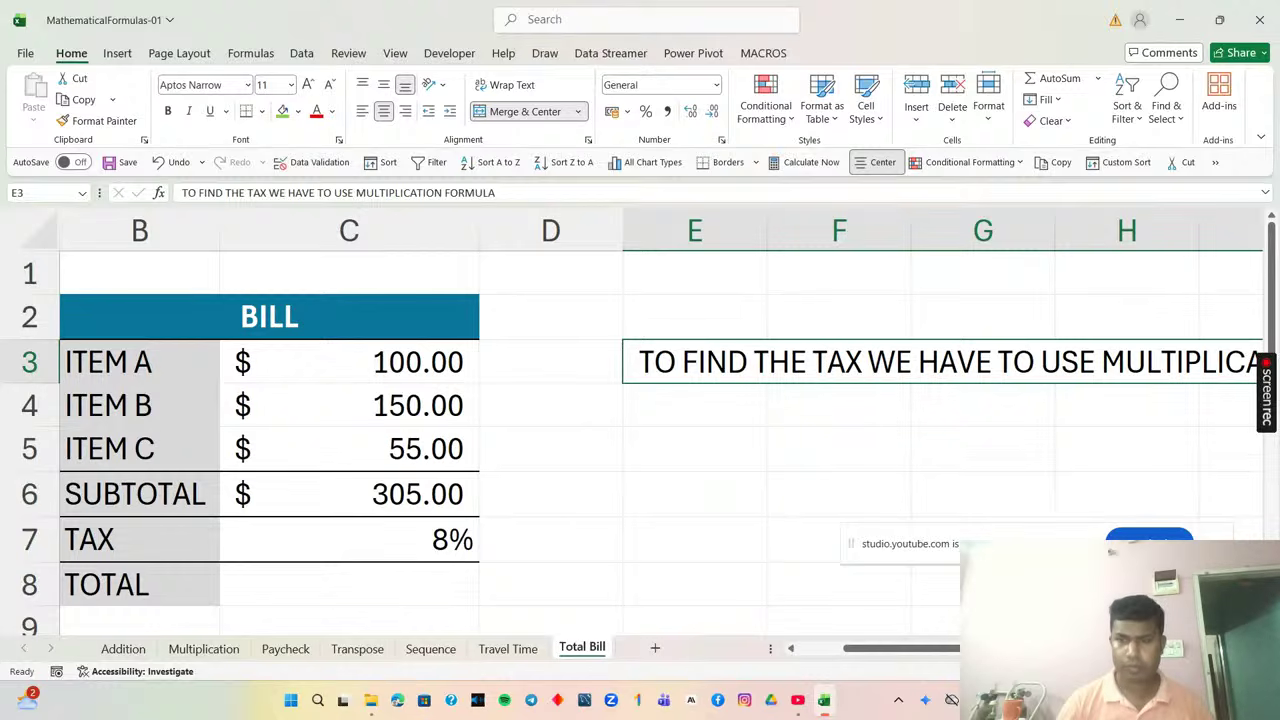
{"action": "left_click", "coordinate": [1128, 672]}
{"action": "left_click", "coordinate": [1128, 672]}
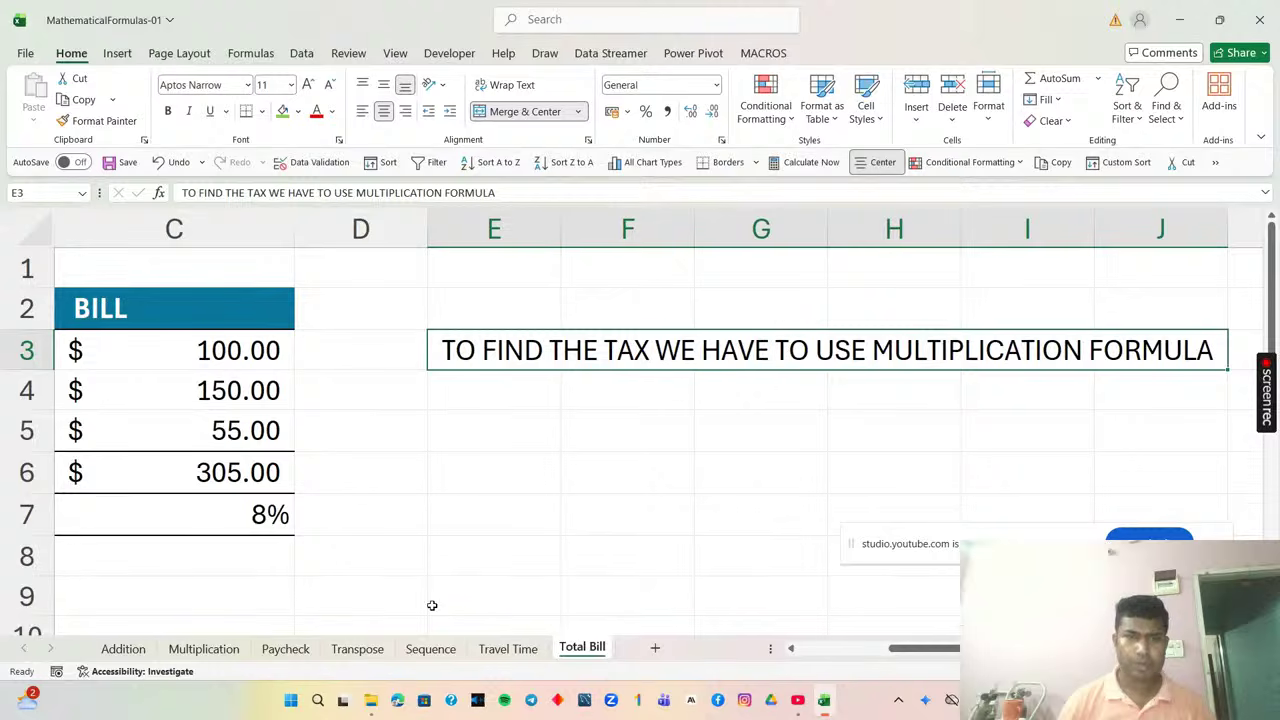
Enter the note TAX= SUBTOTAL * TAX in cell E5.
{"action": "left_click_drag", "start_coordinate": [930, 648], "coordinate": [853, 651]}
{"action": "double_click", "coordinate": [682, 424]}
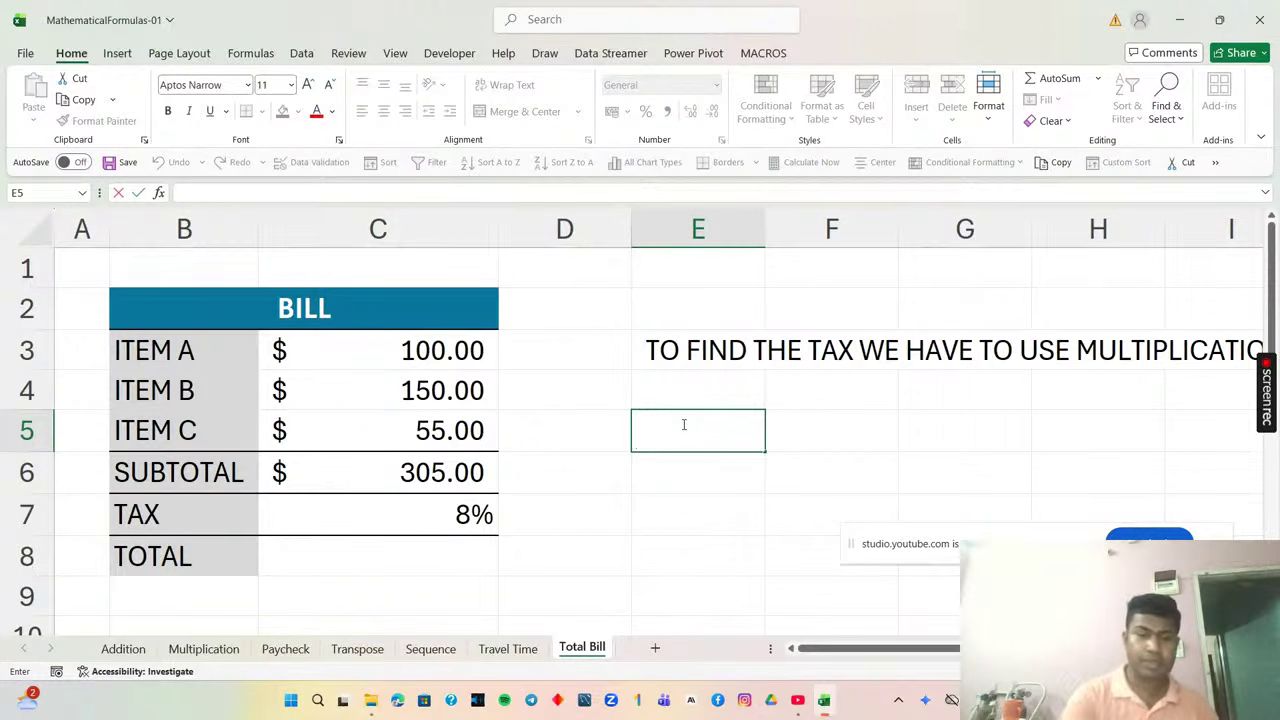
{"action": "type", "text": "TAX"}
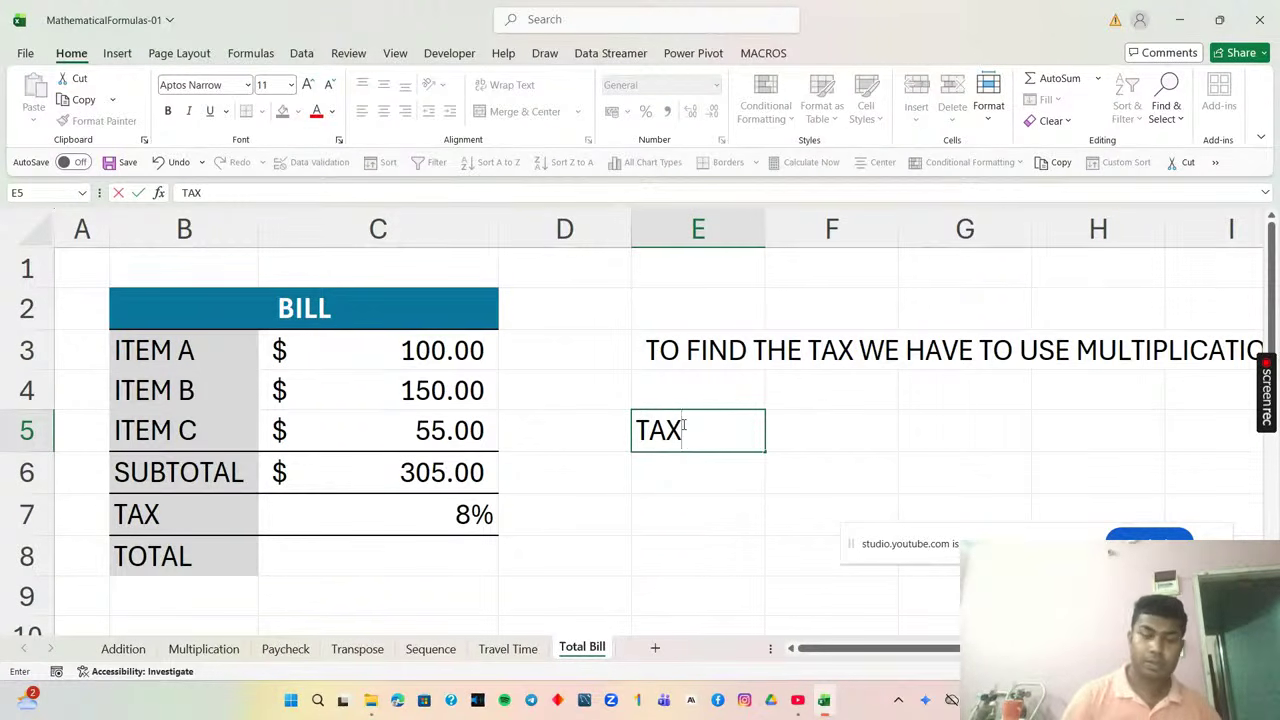
{"action": "type", "text": "="}
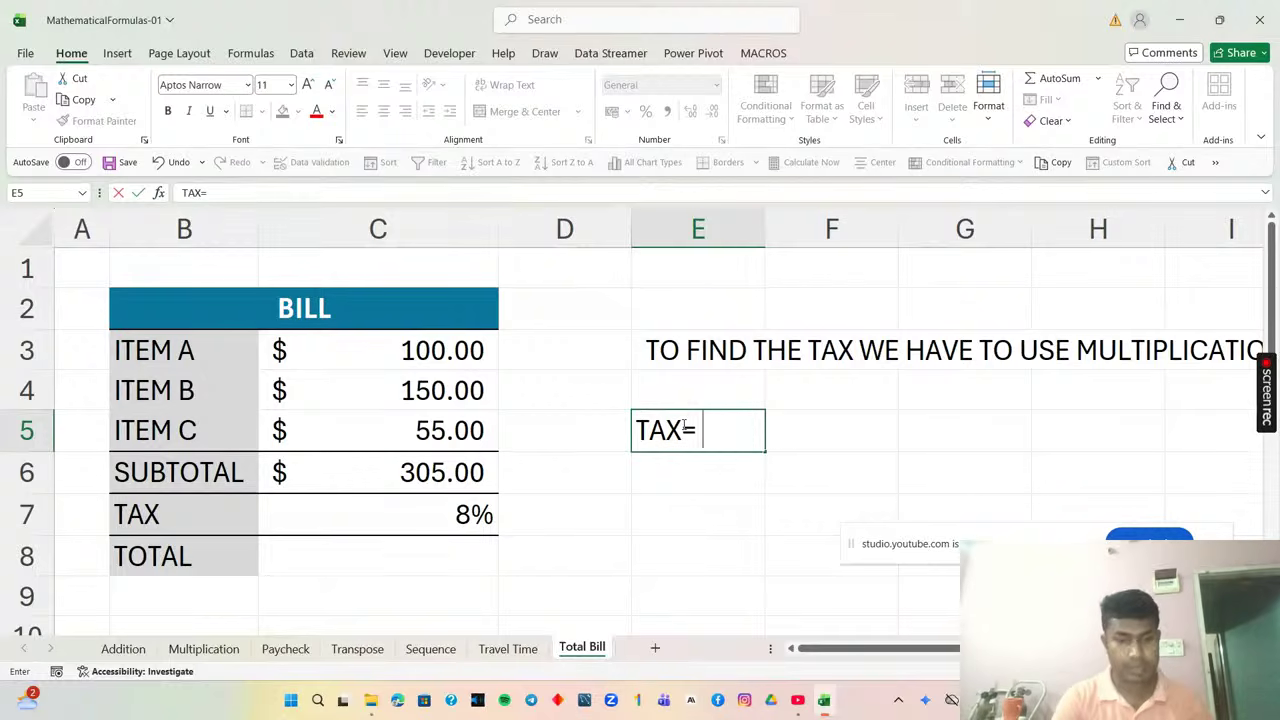
{"action": "type", "text": " SUB"}
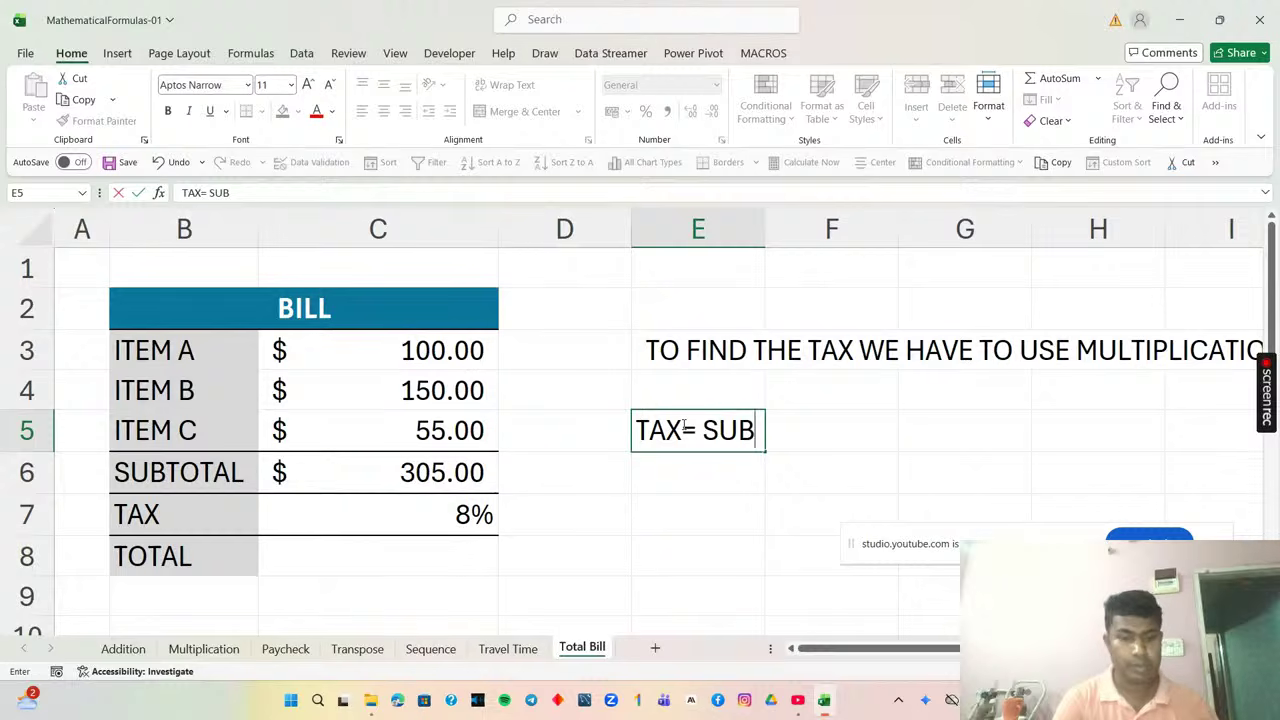
{"action": "type", "text": "TOTAL"}
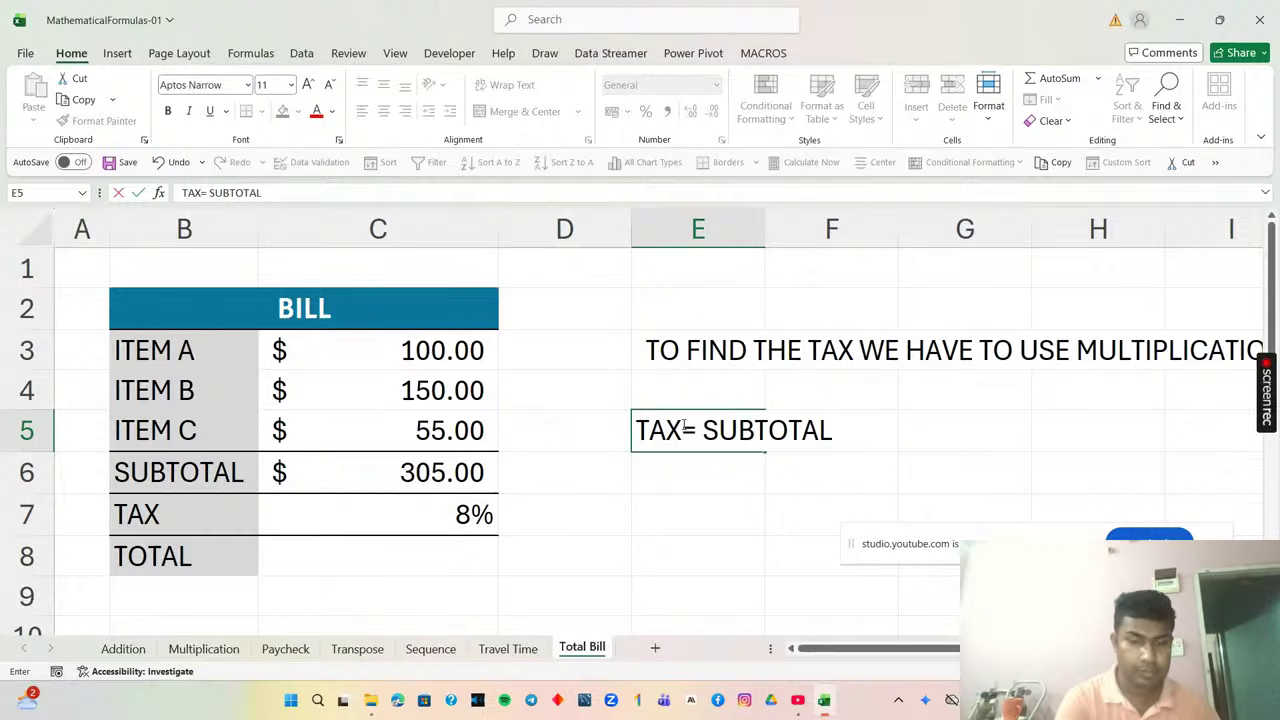
{"action": "type", "text": " * TAX"}
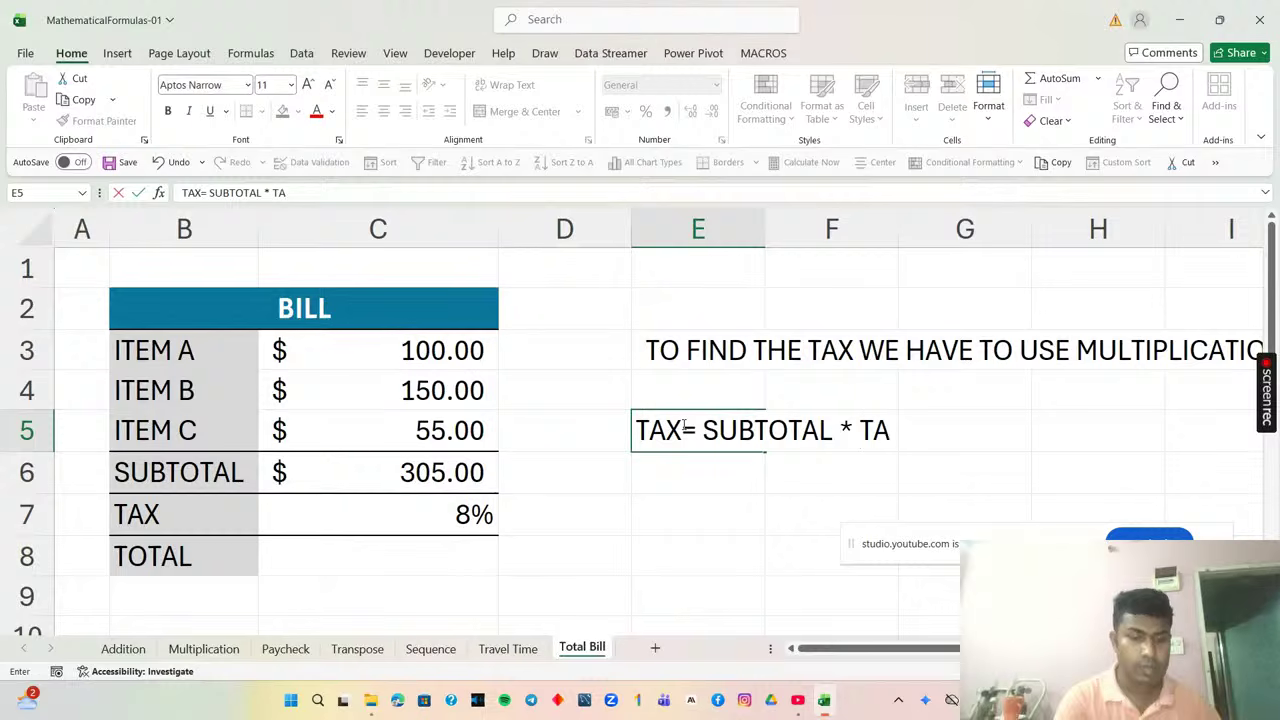
{"action": "left_click", "coordinate": [742, 506]}
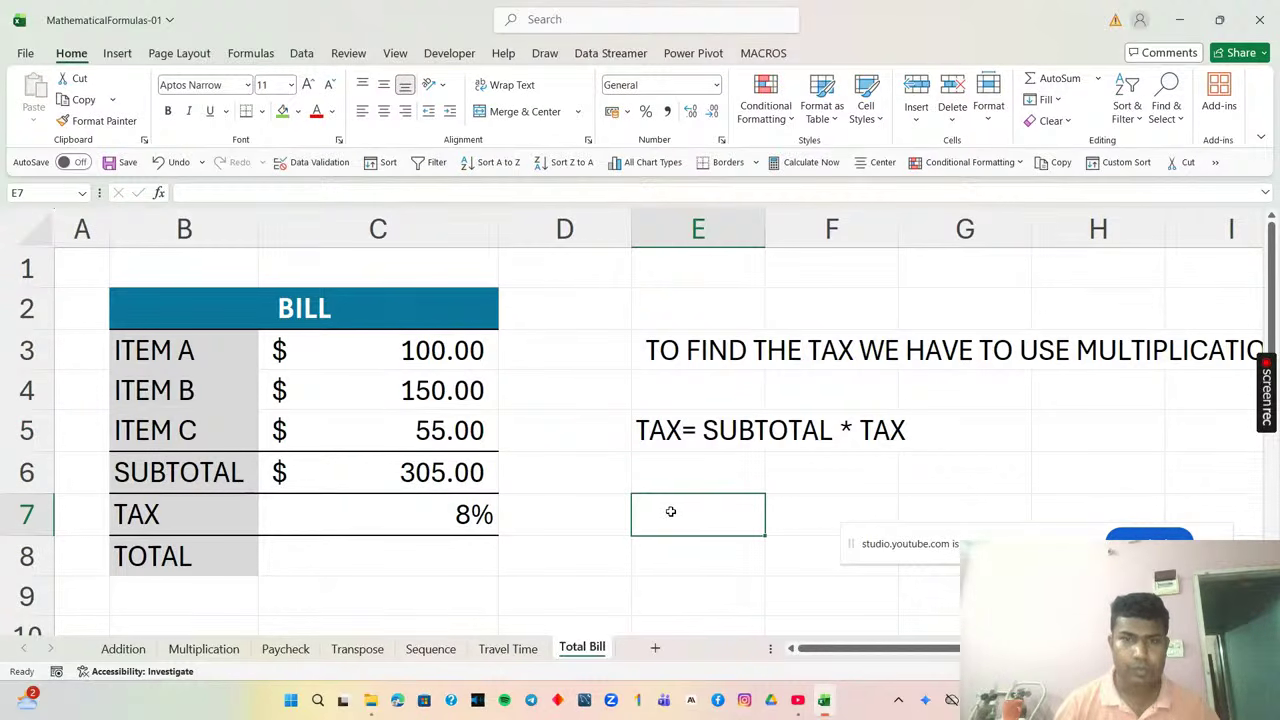
Calculate the tax amount in E6 by multiplying the subtotal by the tax rate with the formula =C6*C7.
{"action": "double_click", "coordinate": [673, 512]}
{"action": "double_click", "coordinate": [701, 484]}
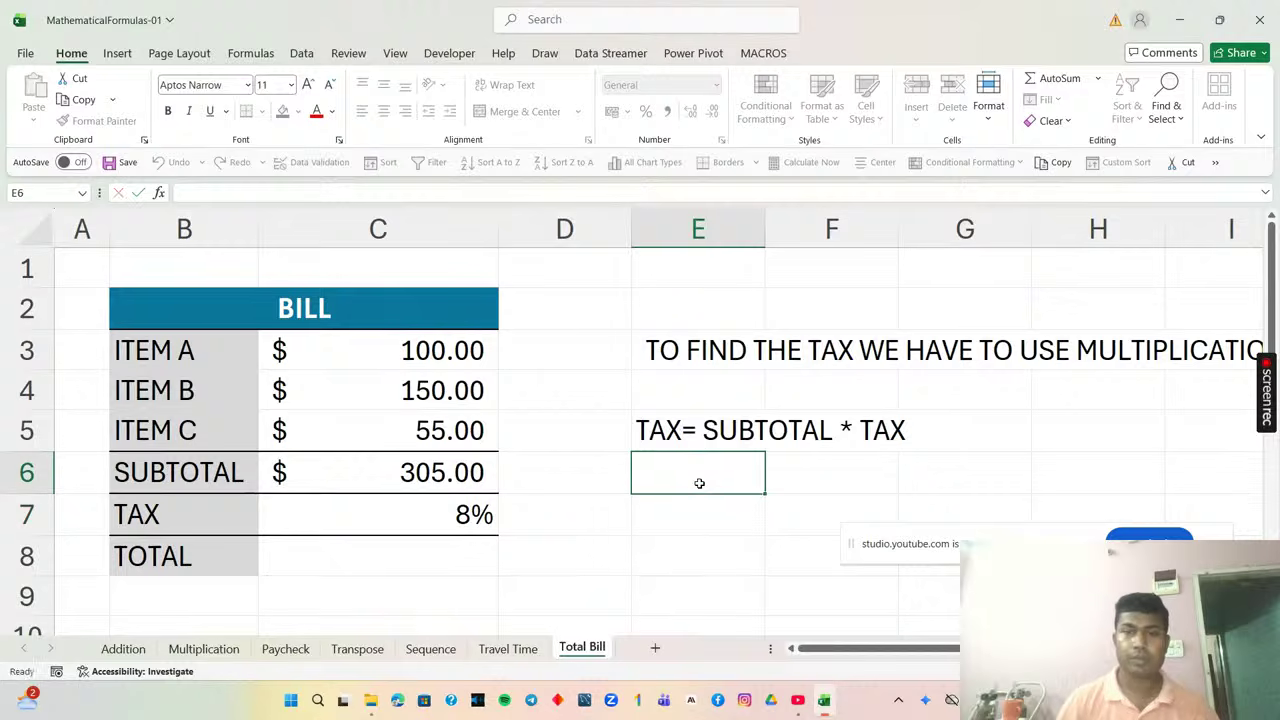
{"action": "type", "text": "="}
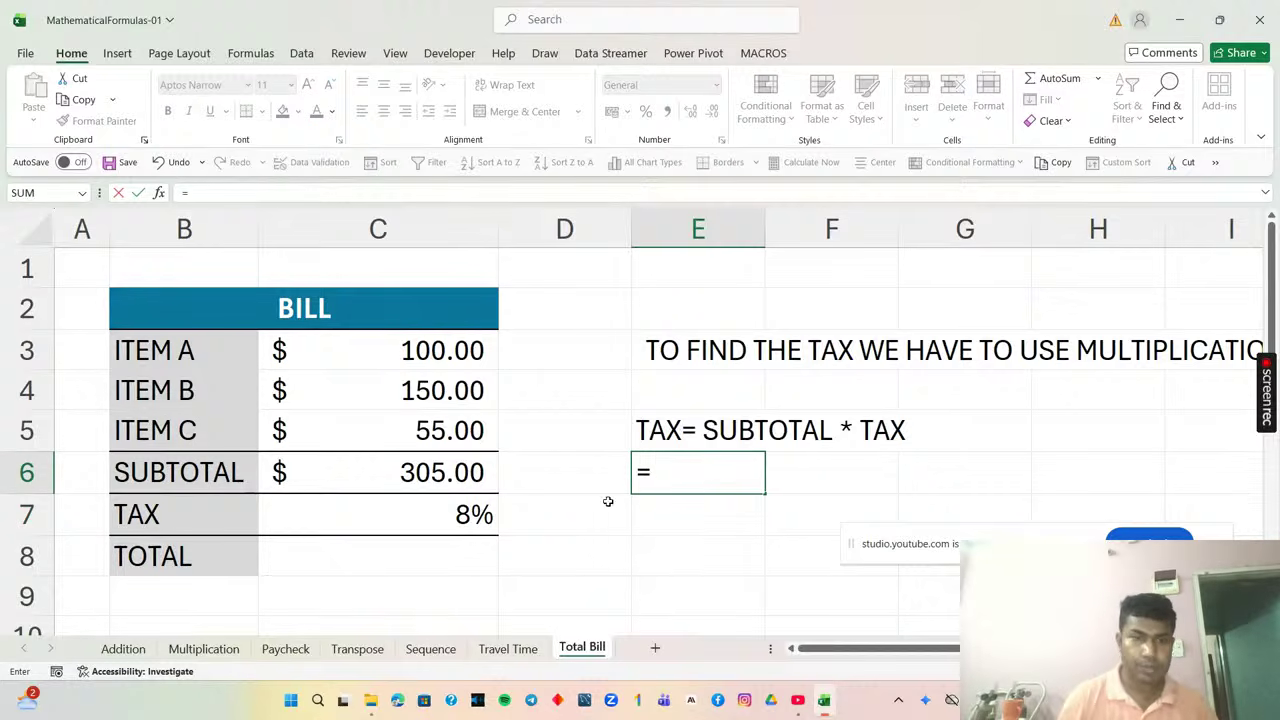
{"action": "left_click", "coordinate": [366, 486]}
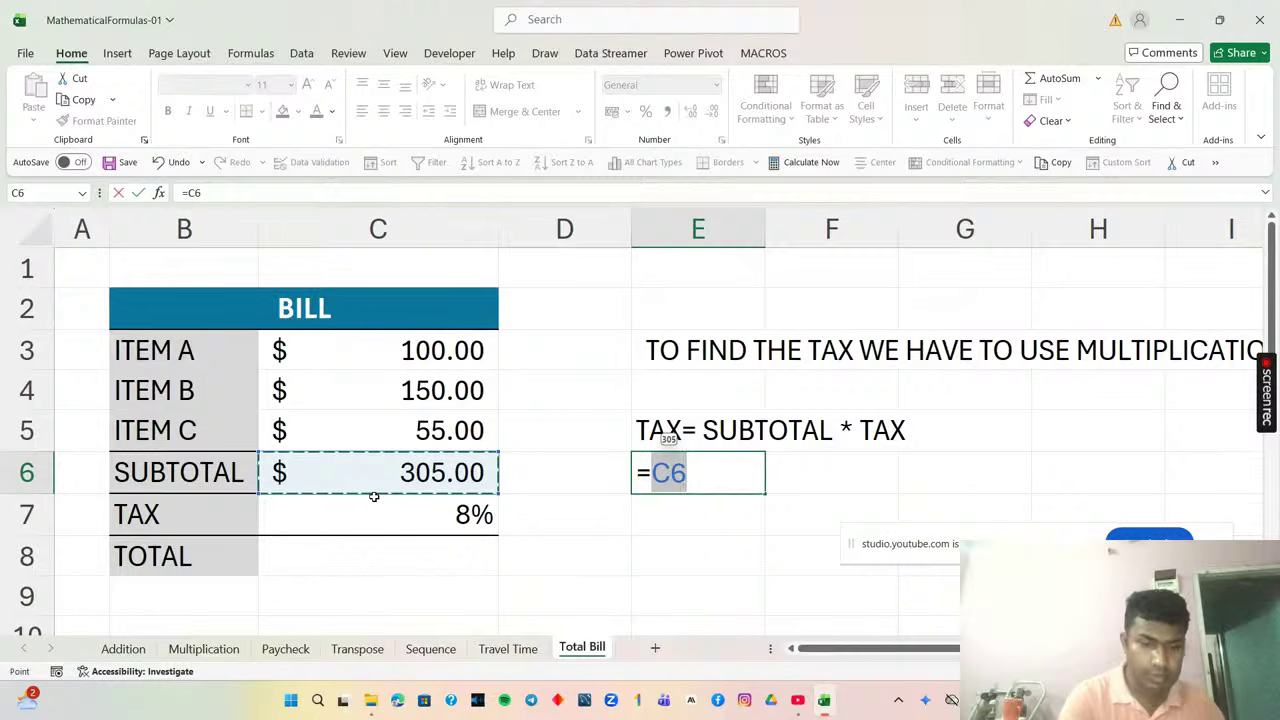
{"action": "type", "text": "*"}
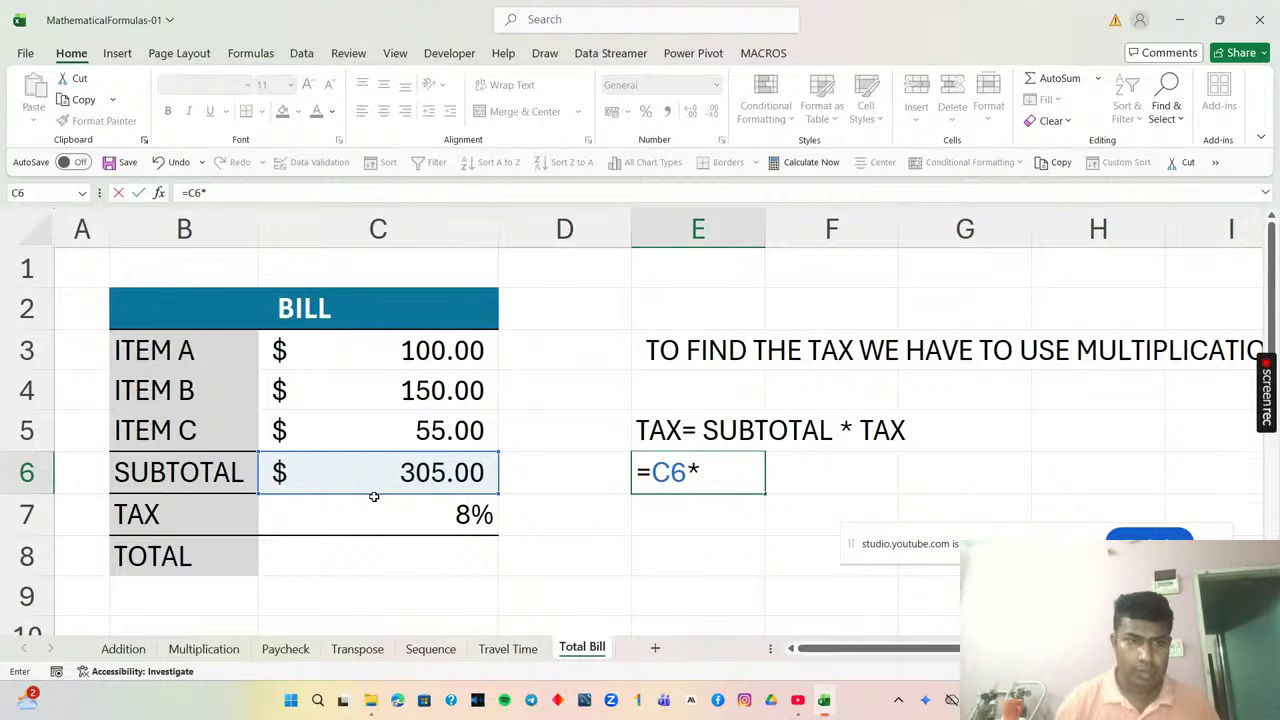
{"action": "left_click", "coordinate": [375, 517]}
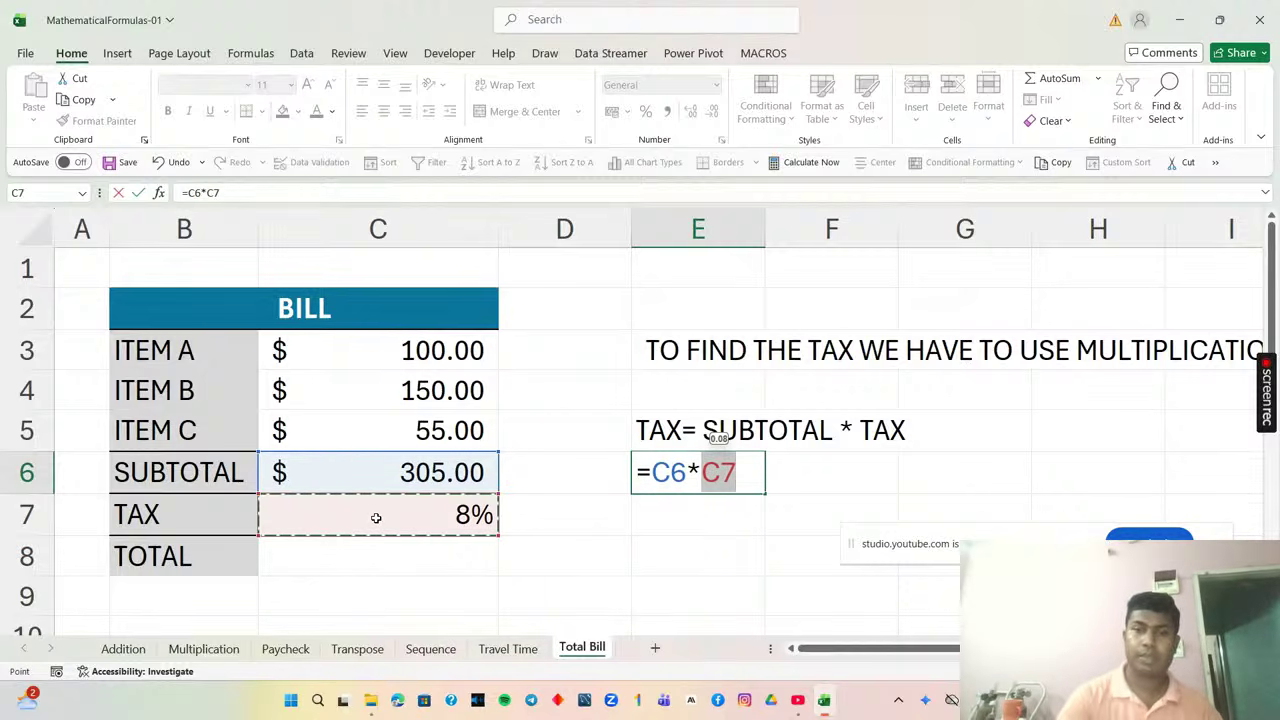
{"action": "key", "text": "Return"}
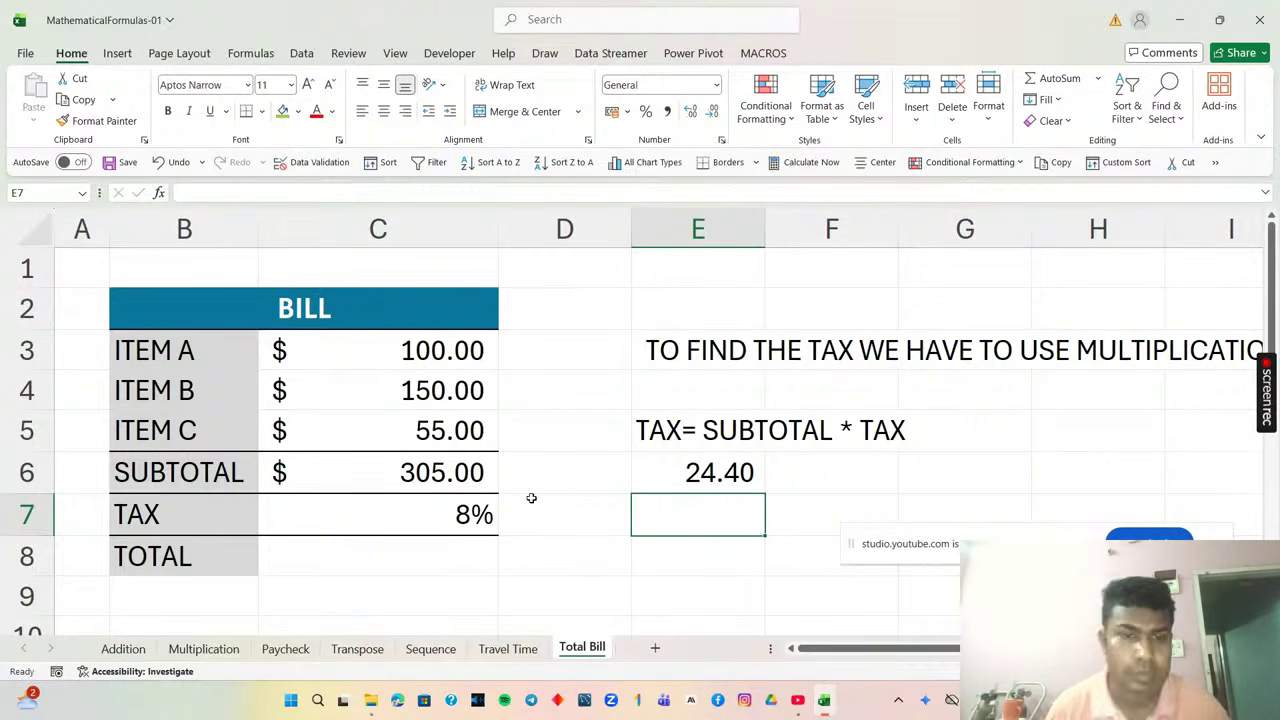
Calculate the bill's TOTAL in C8 by adding the subtotal and the tax amount with the formula =C6+E6.
{"action": "left_click", "coordinate": [310, 559]}
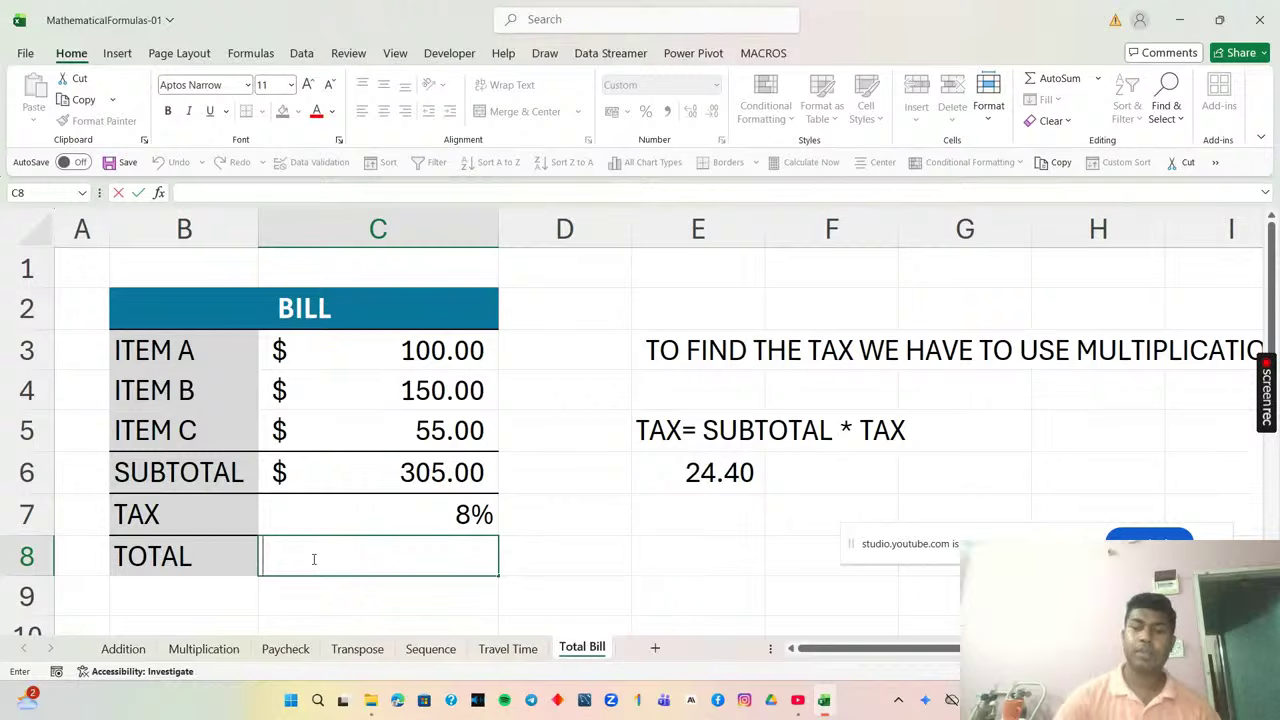
{"action": "type", "text": "="}
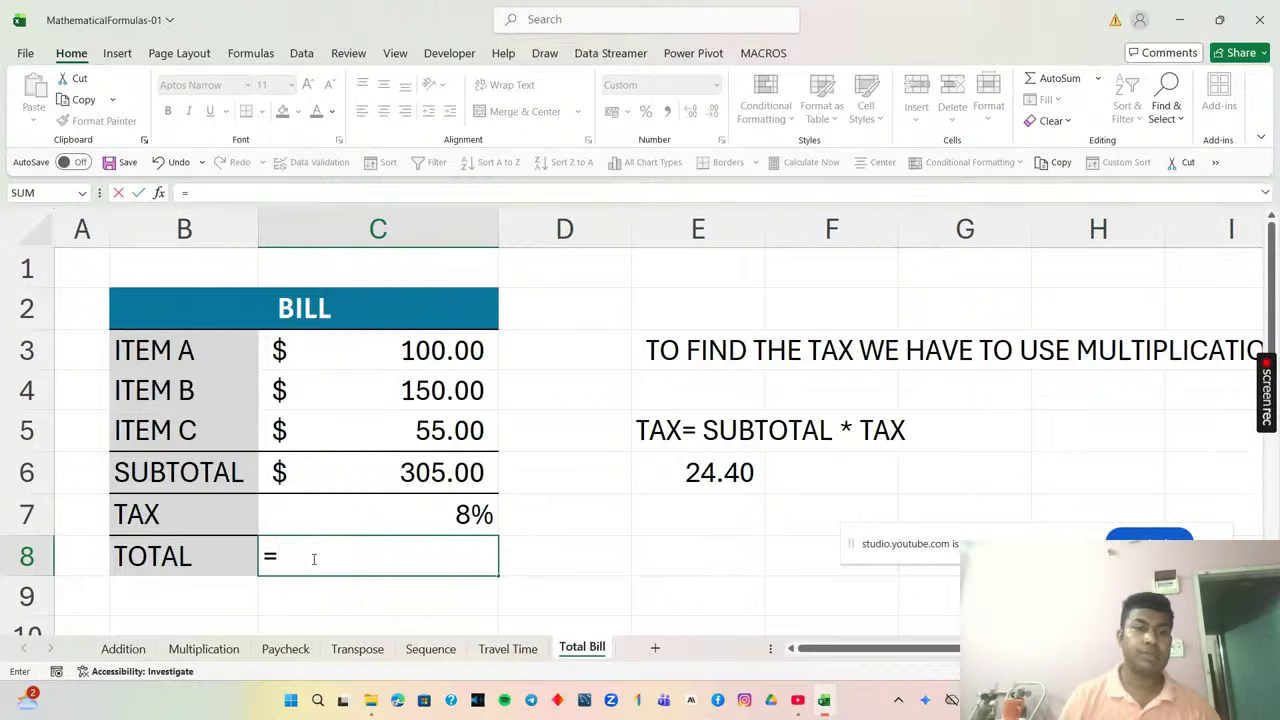
{"action": "left_click", "coordinate": [382, 468]}
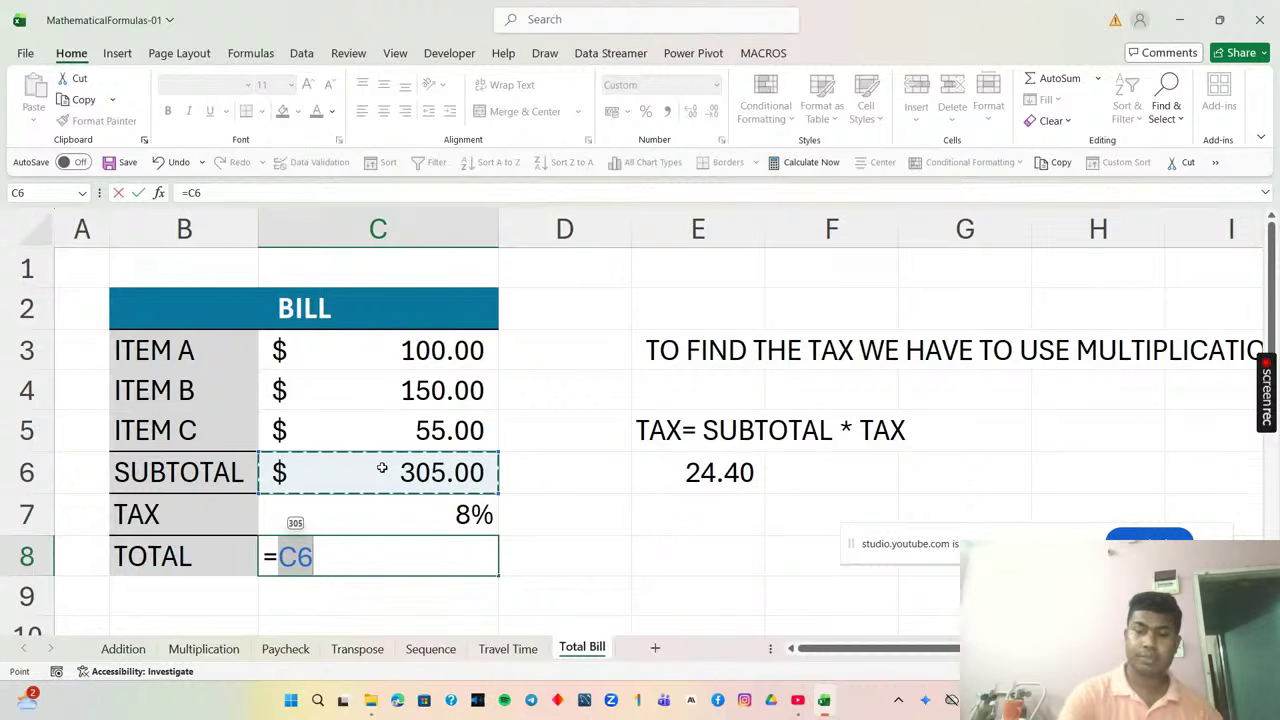
{"action": "type", "text": "="}
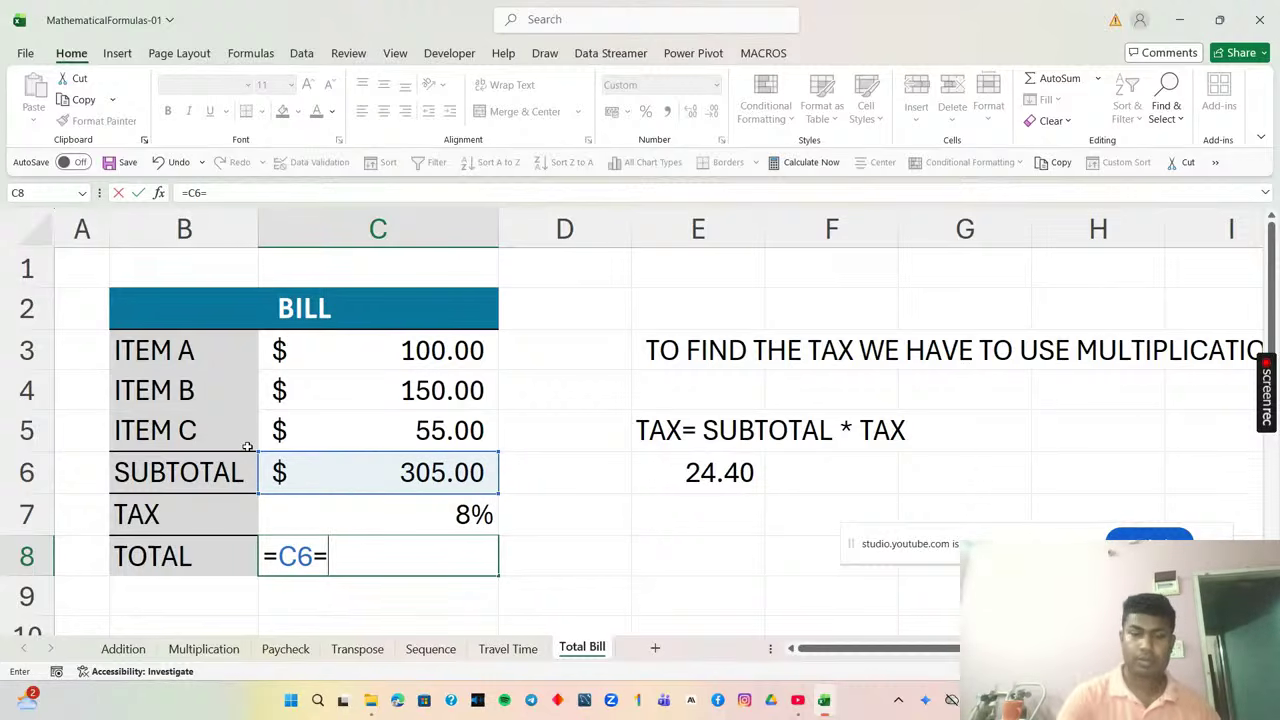
{"action": "key", "text": "BackSpace"}
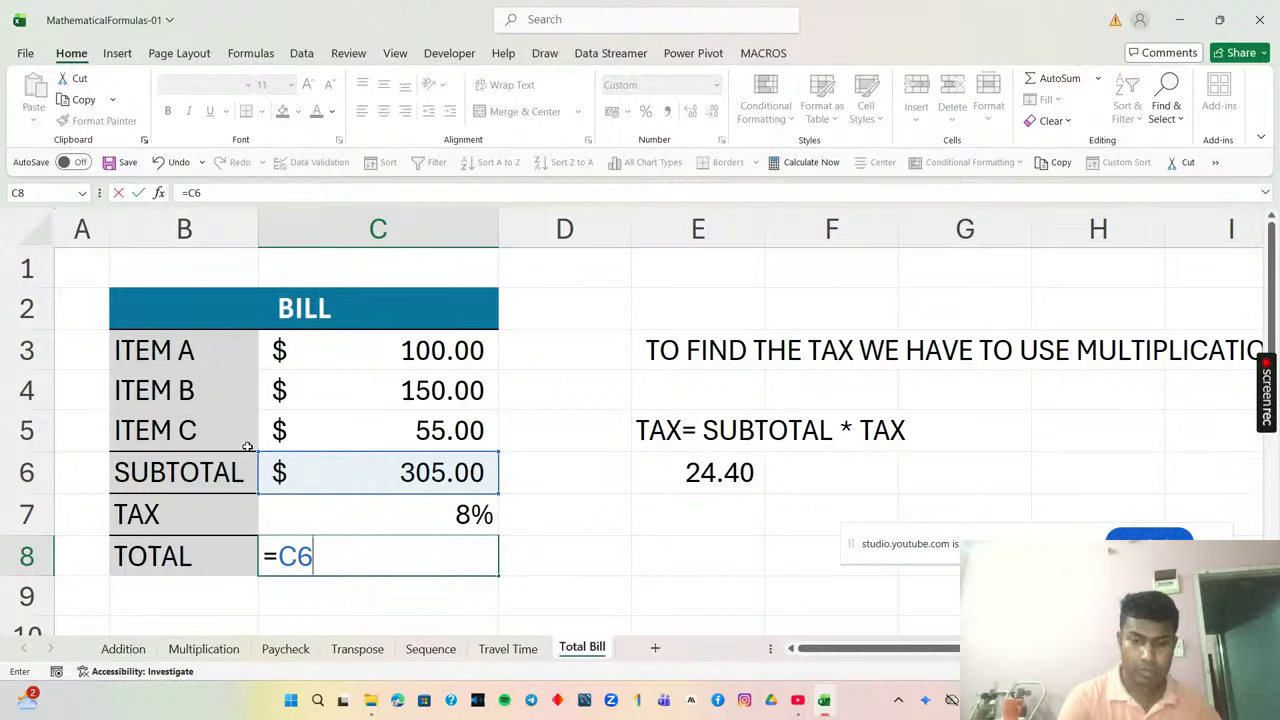
{"action": "type", "text": "+"}
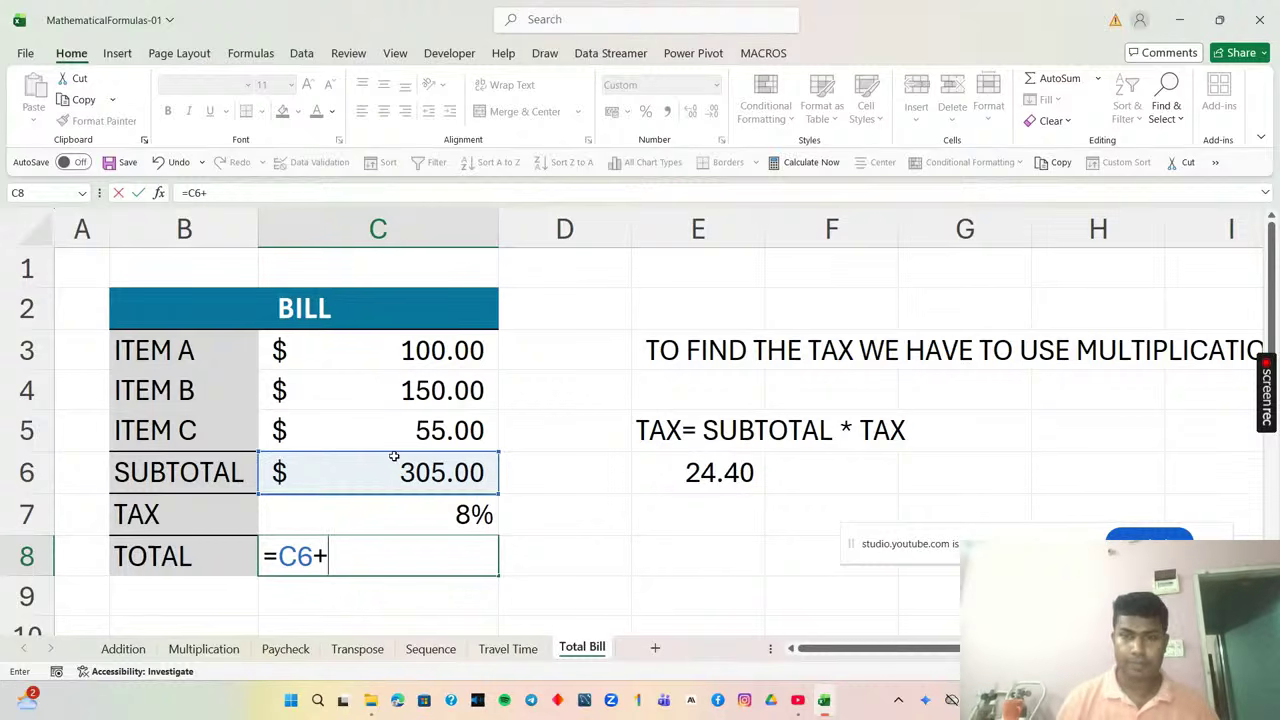
{"action": "left_click", "coordinate": [660, 472]}
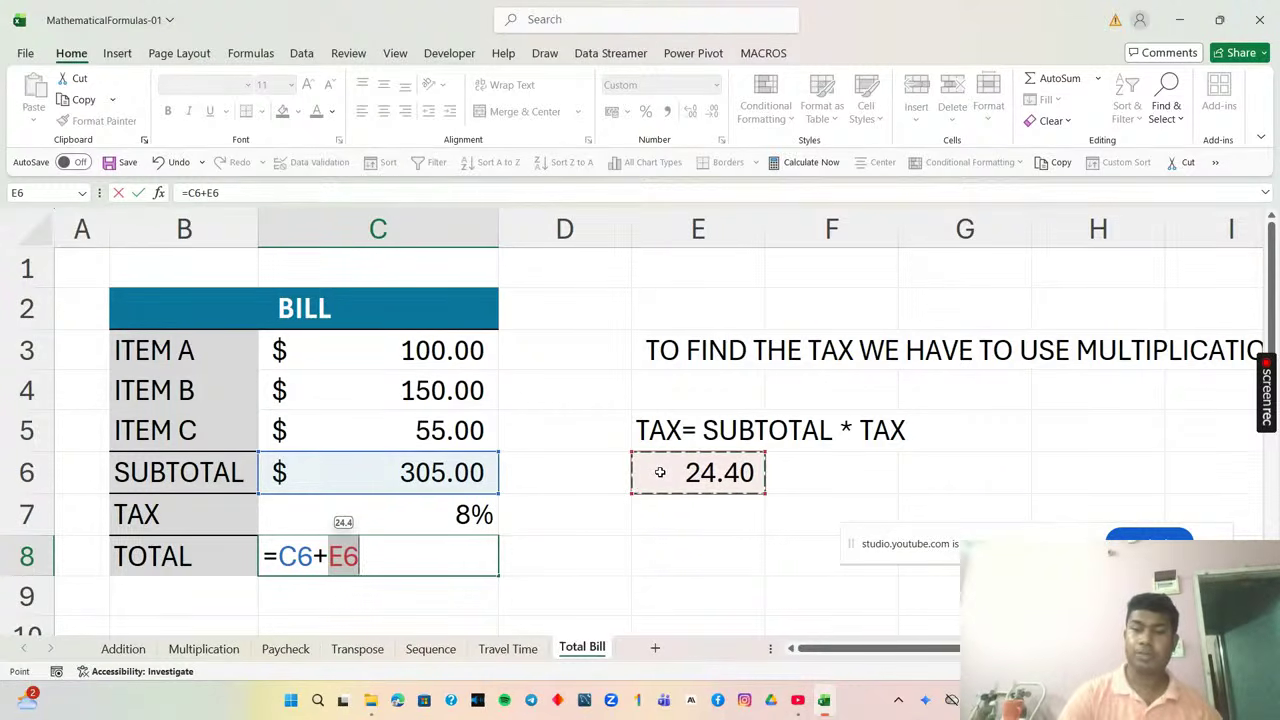
{"action": "key", "text": "Return"}
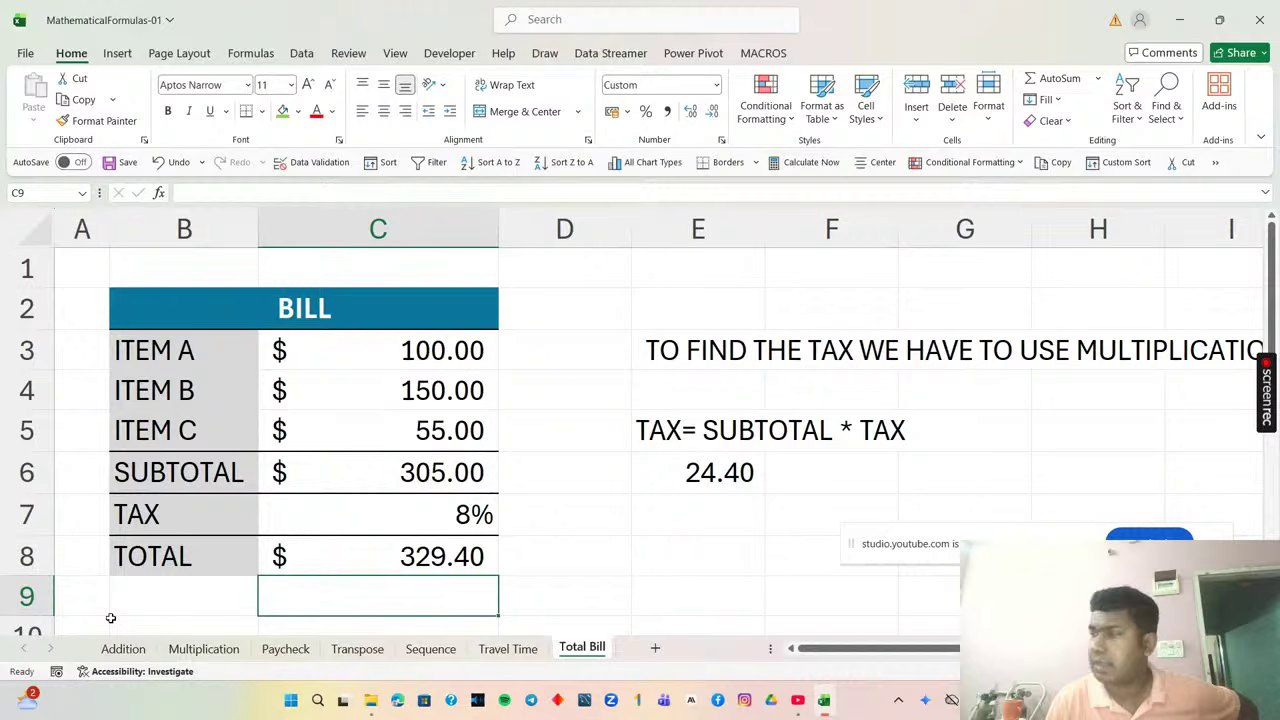
Review the worked examples on all the worksheets, going through them twice from Addition to Total Bill.
{"action": "left_click", "coordinate": [106, 651]}
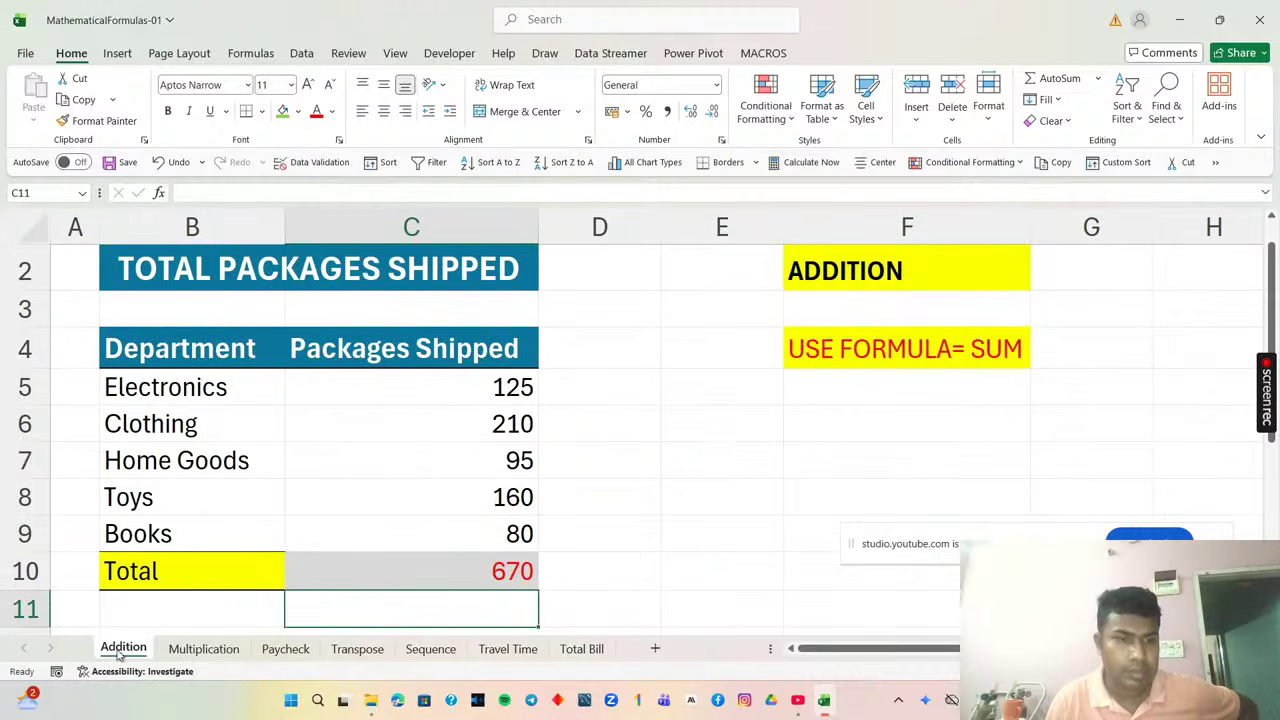
{"action": "left_click", "coordinate": [174, 651]}
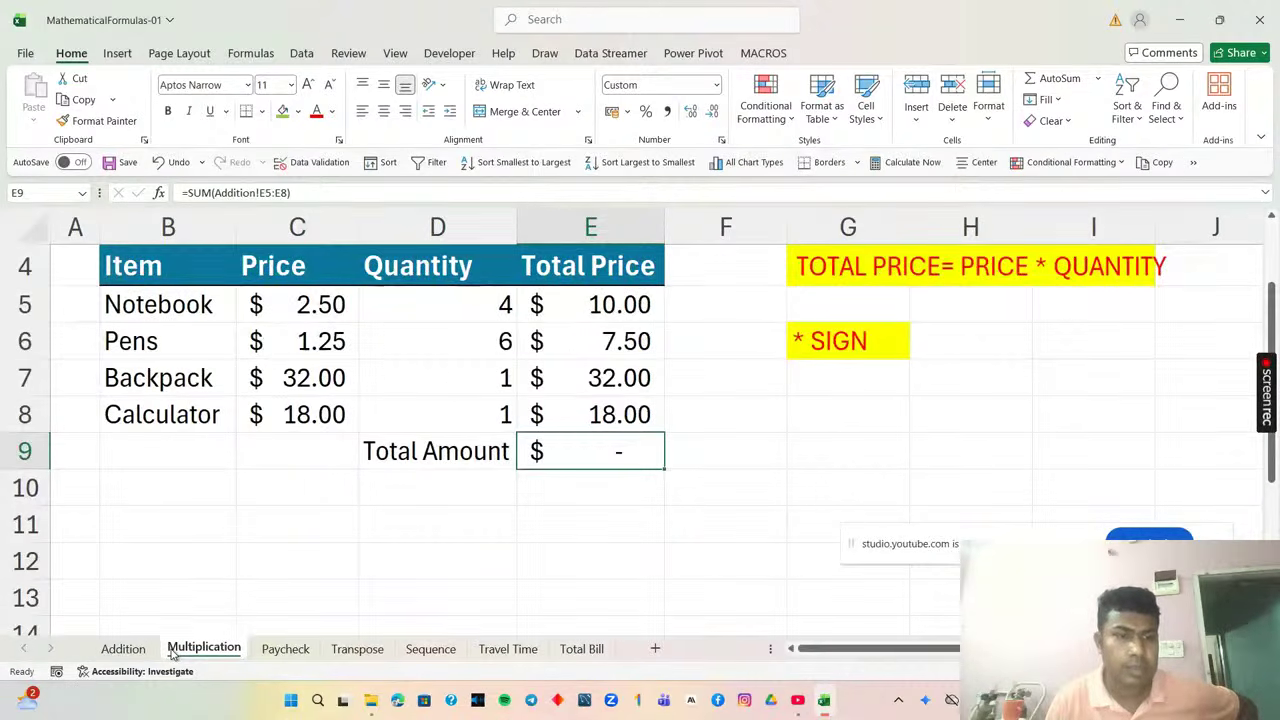
{"action": "left_click", "coordinate": [117, 652]}
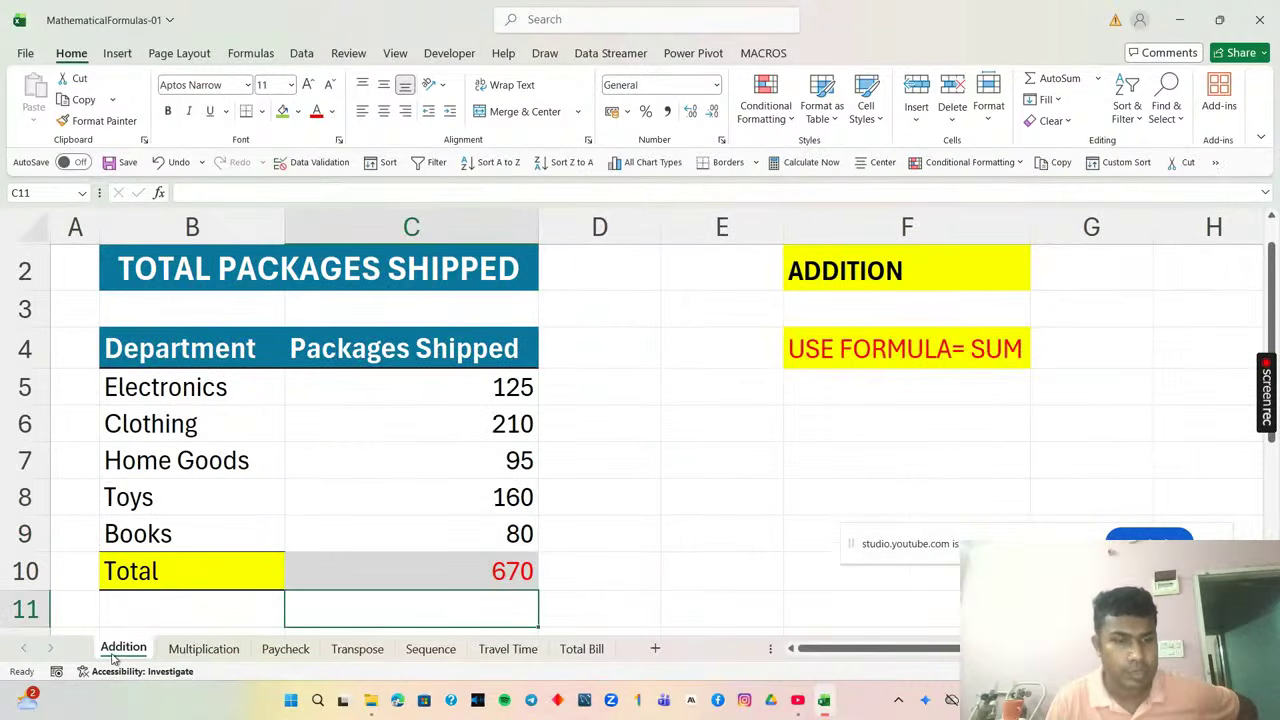
{"action": "left_click", "coordinate": [170, 652]}
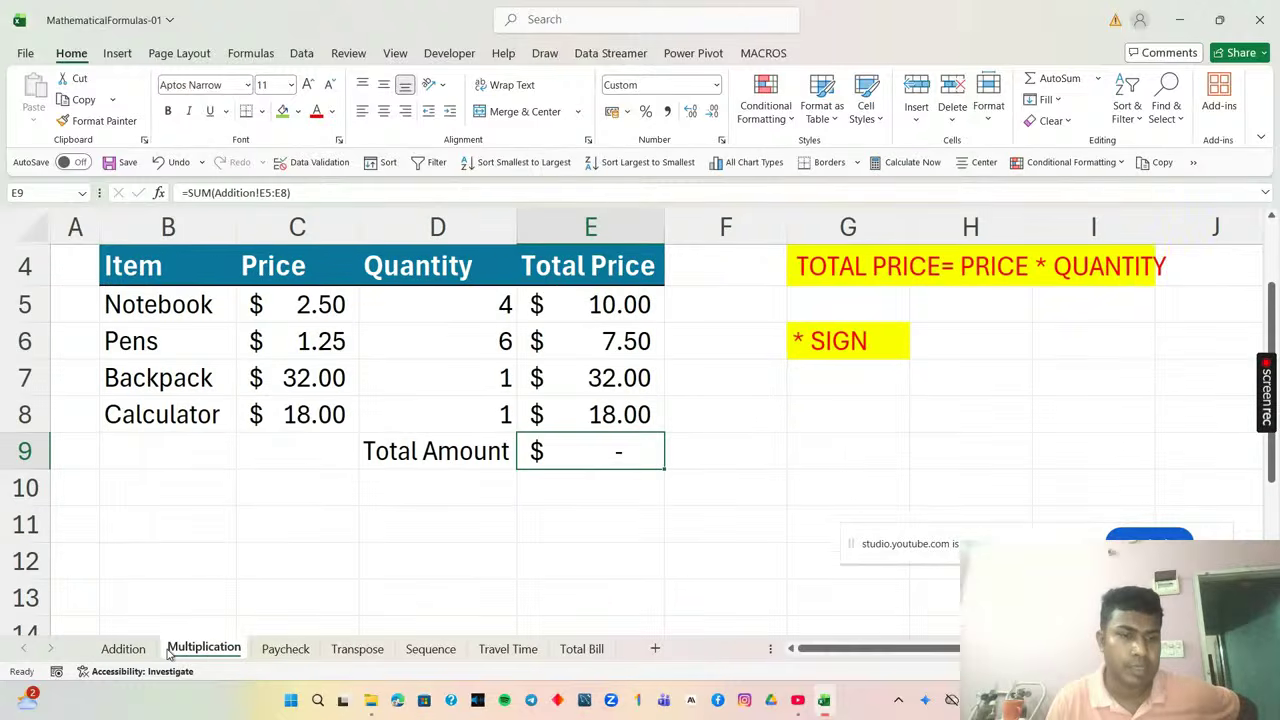
{"action": "left_click", "coordinate": [272, 651]}
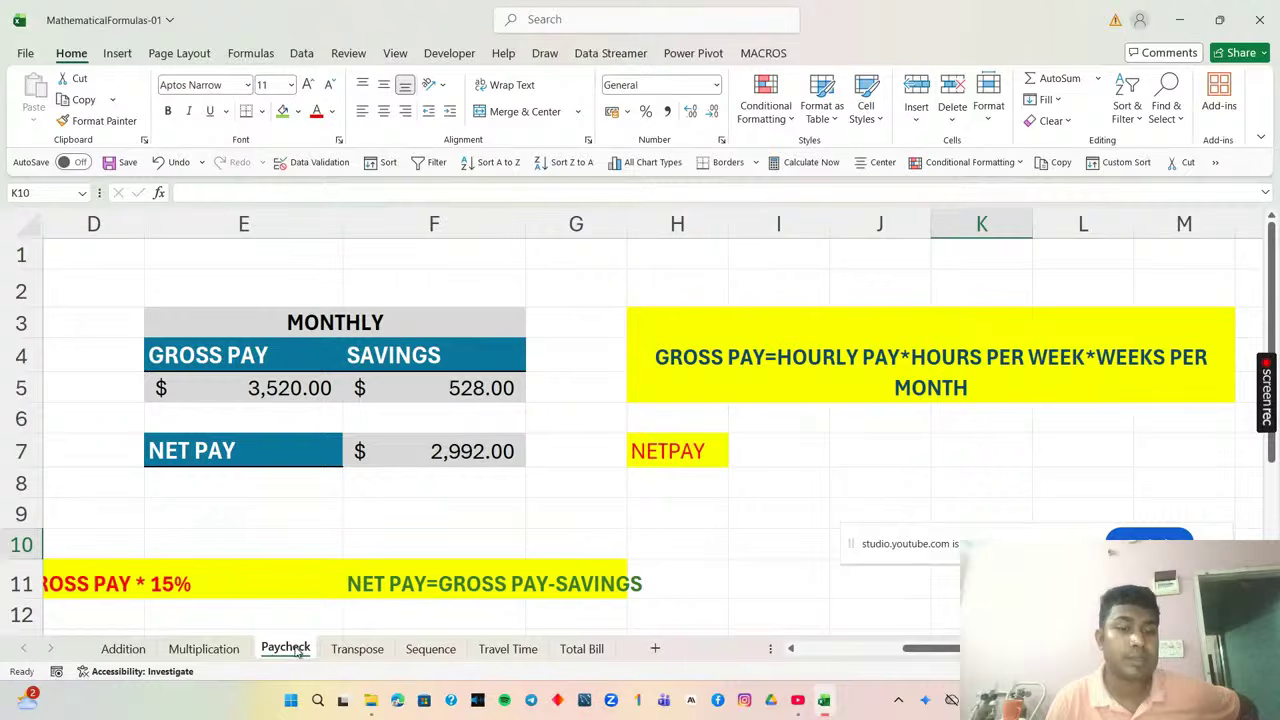
{"action": "left_click", "coordinate": [347, 650]}
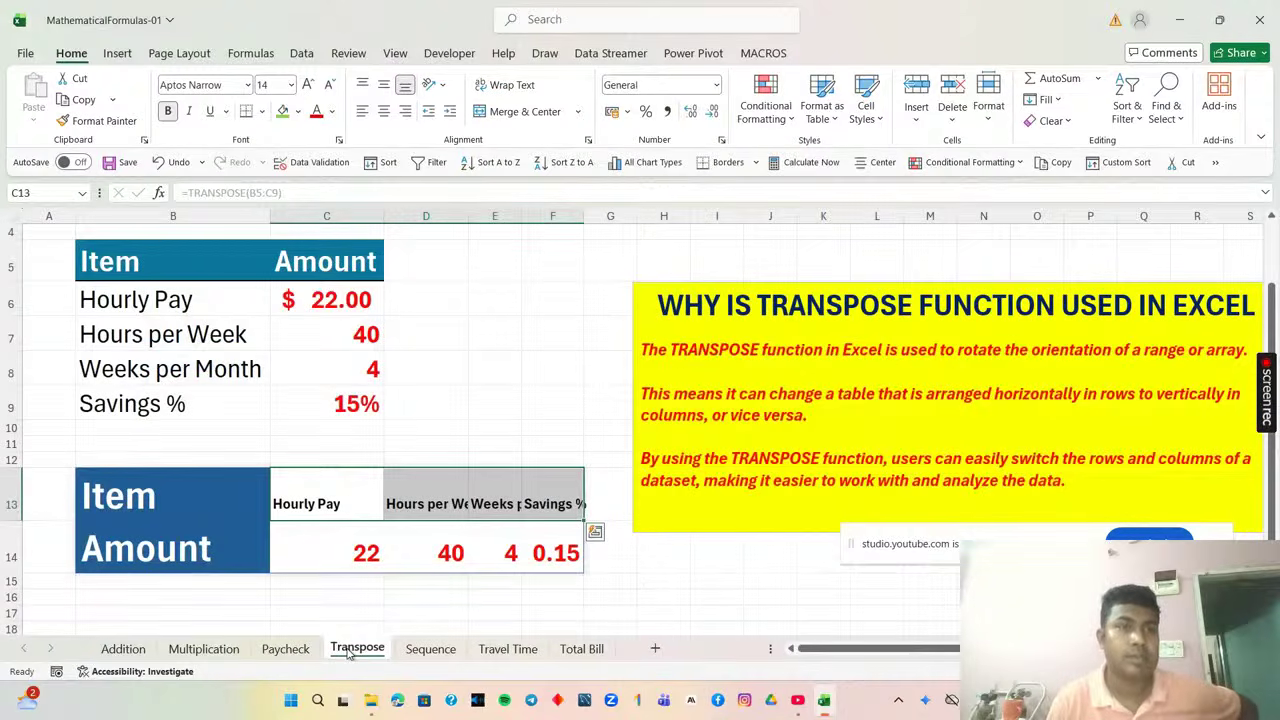
{"action": "left_click", "coordinate": [416, 650]}
{"action": "left_click", "coordinate": [355, 650]}
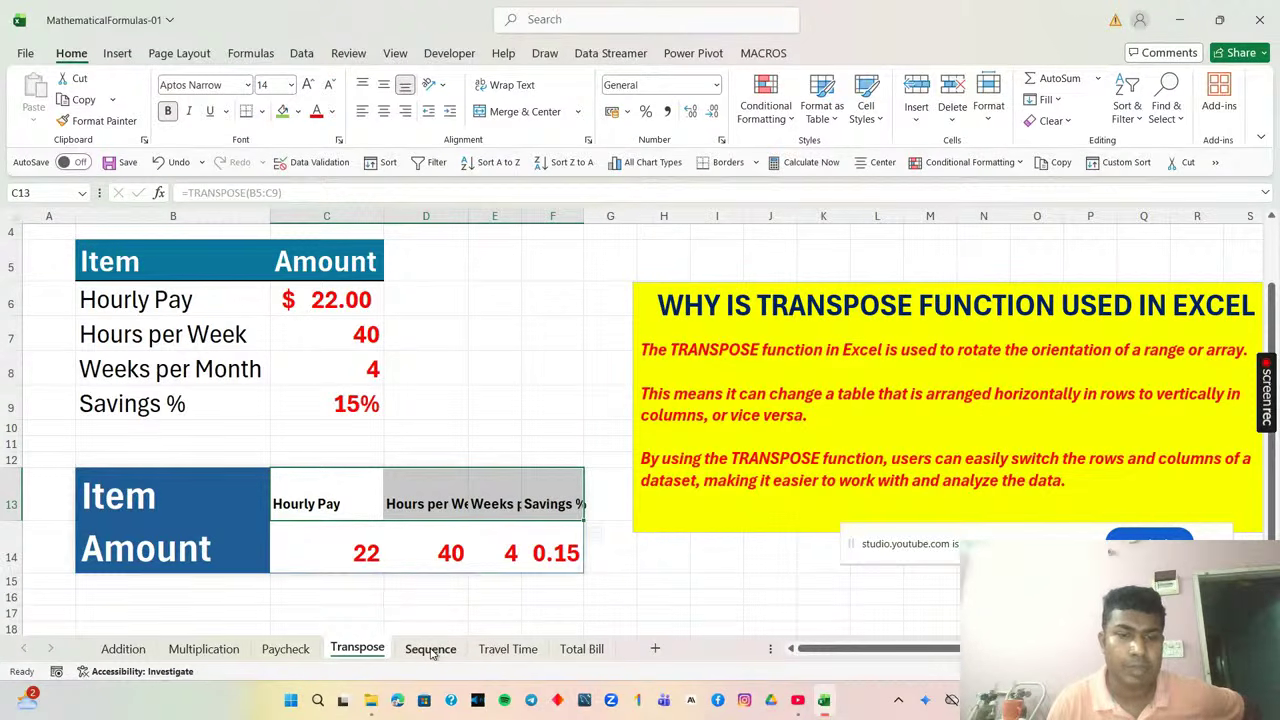
{"action": "left_click", "coordinate": [430, 650]}
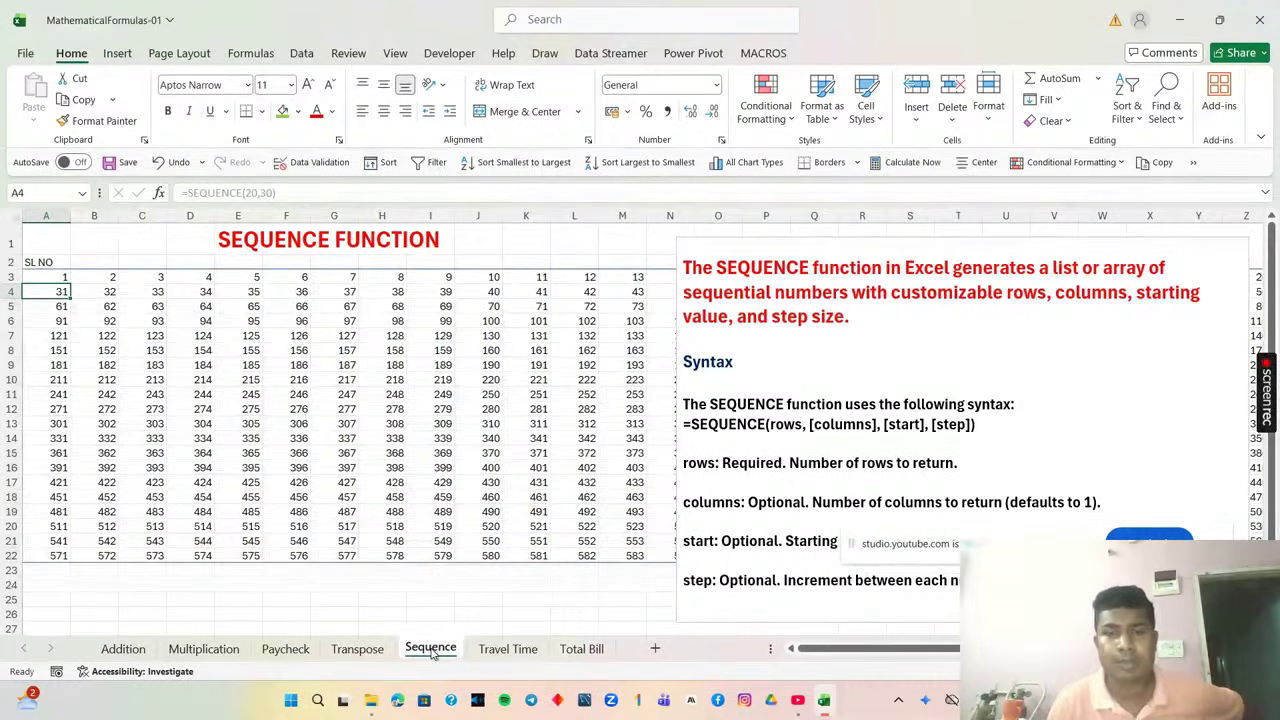
{"action": "left_click", "coordinate": [492, 652]}
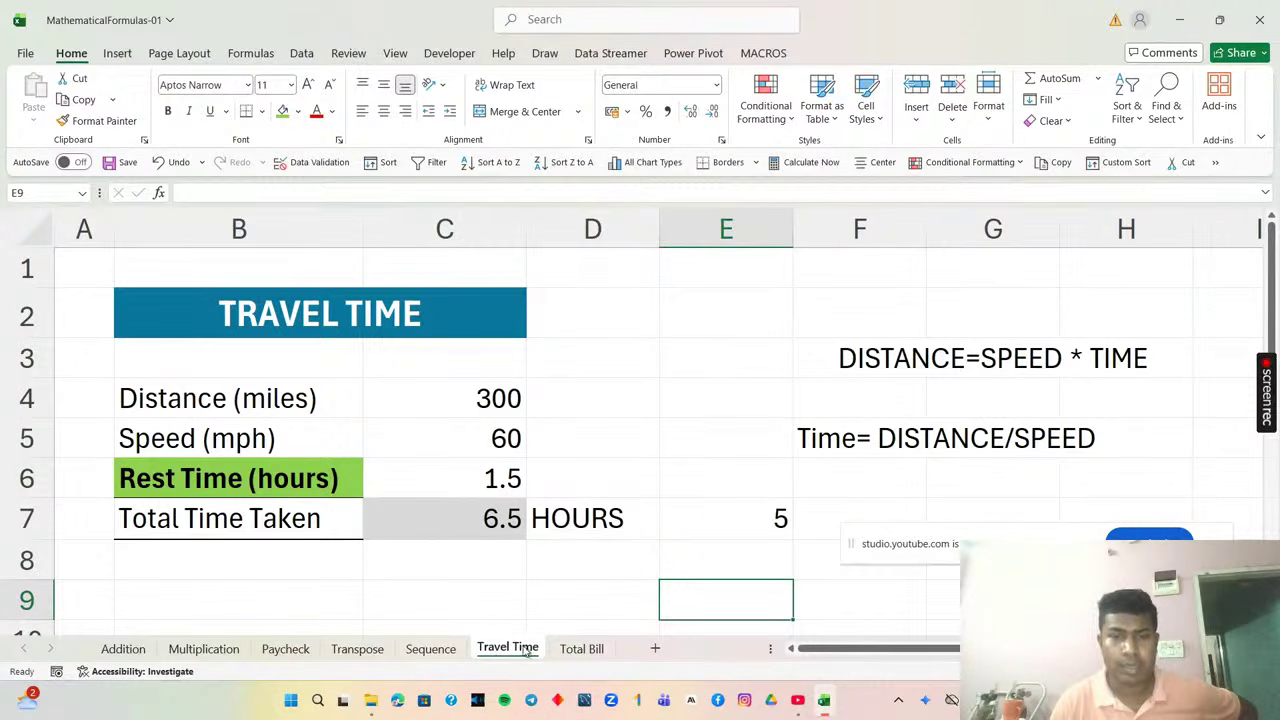
{"action": "left_click", "coordinate": [562, 649]}
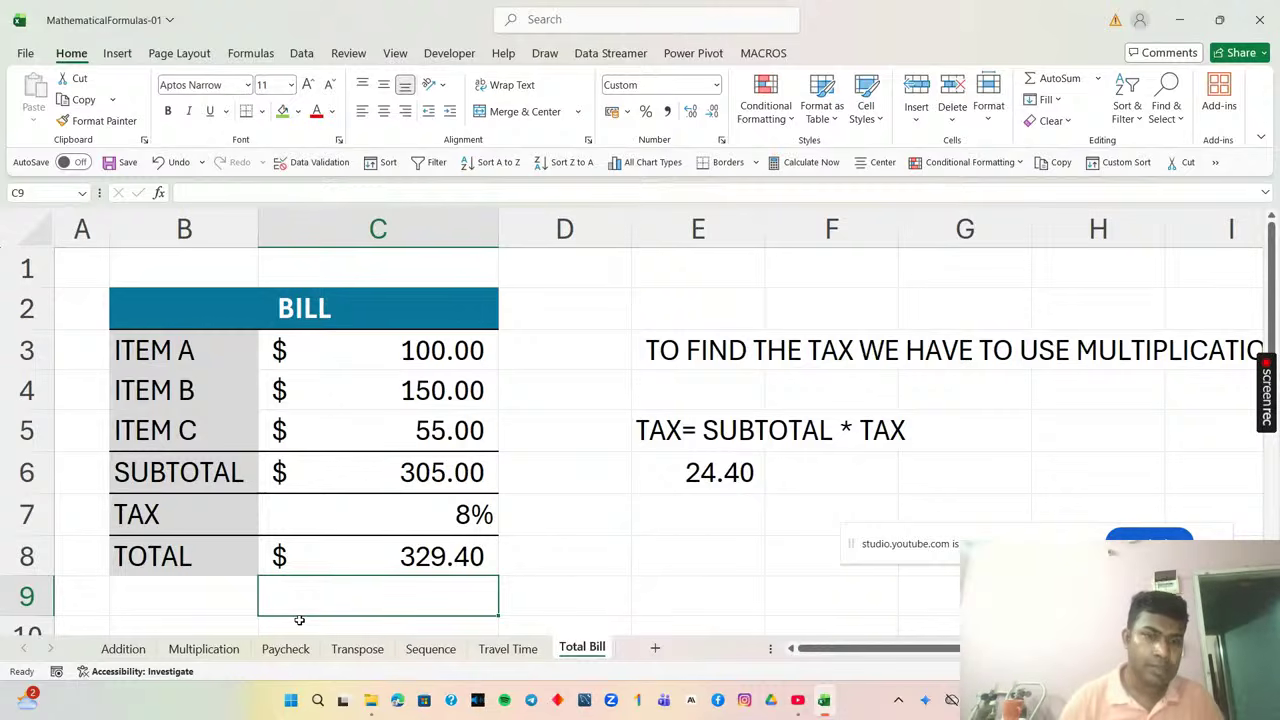
{"action": "left_click", "coordinate": [137, 648]}
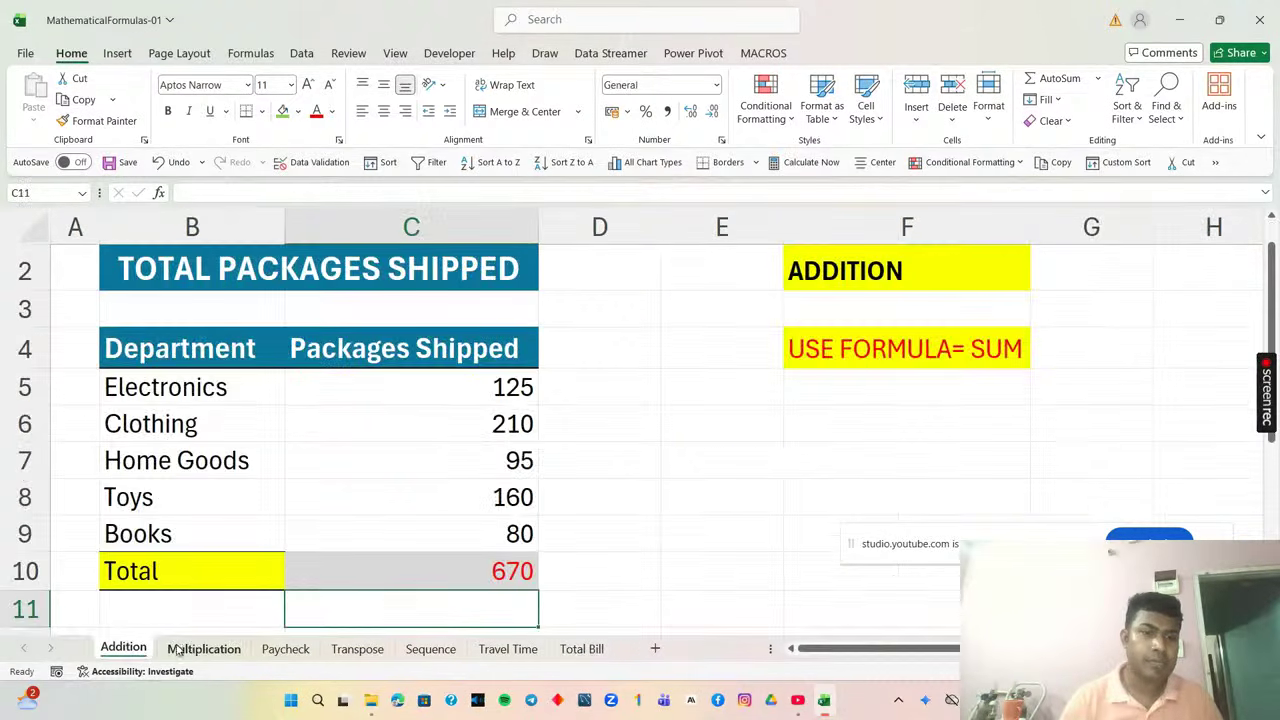
{"action": "left_click", "coordinate": [178, 649]}
{"action": "left_click", "coordinate": [275, 647]}
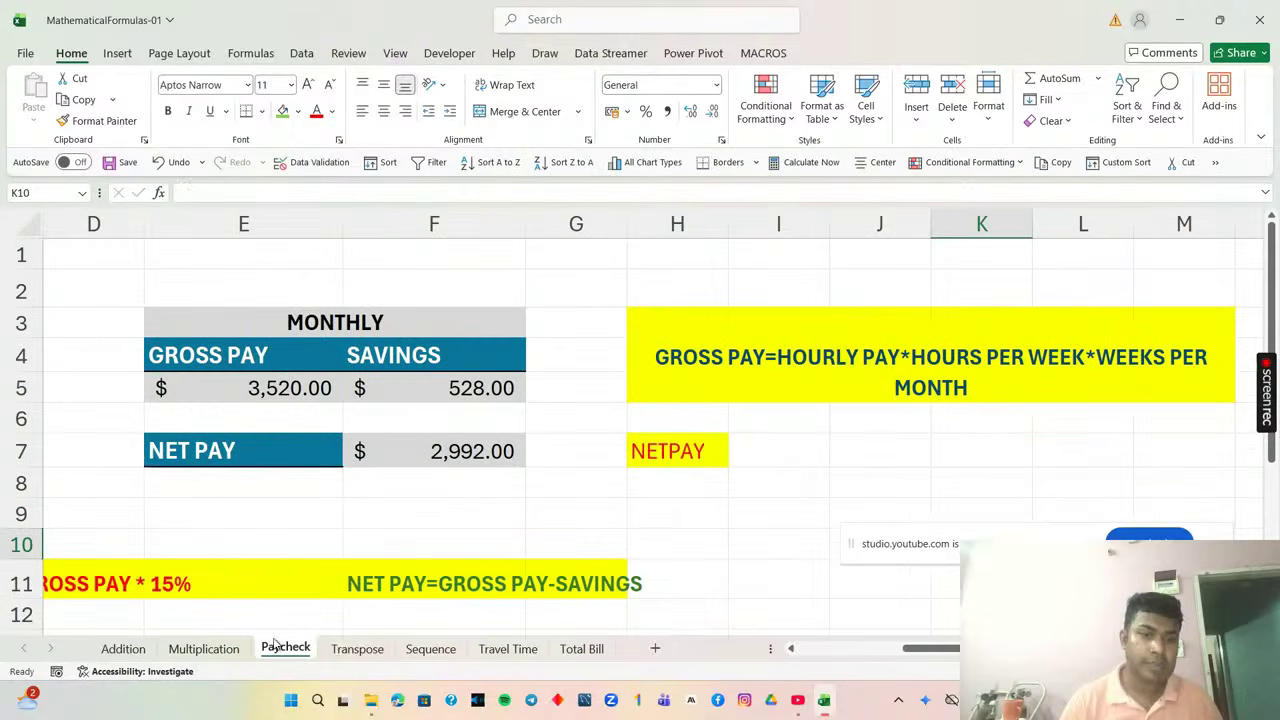
{"action": "left_click", "coordinate": [340, 652]}
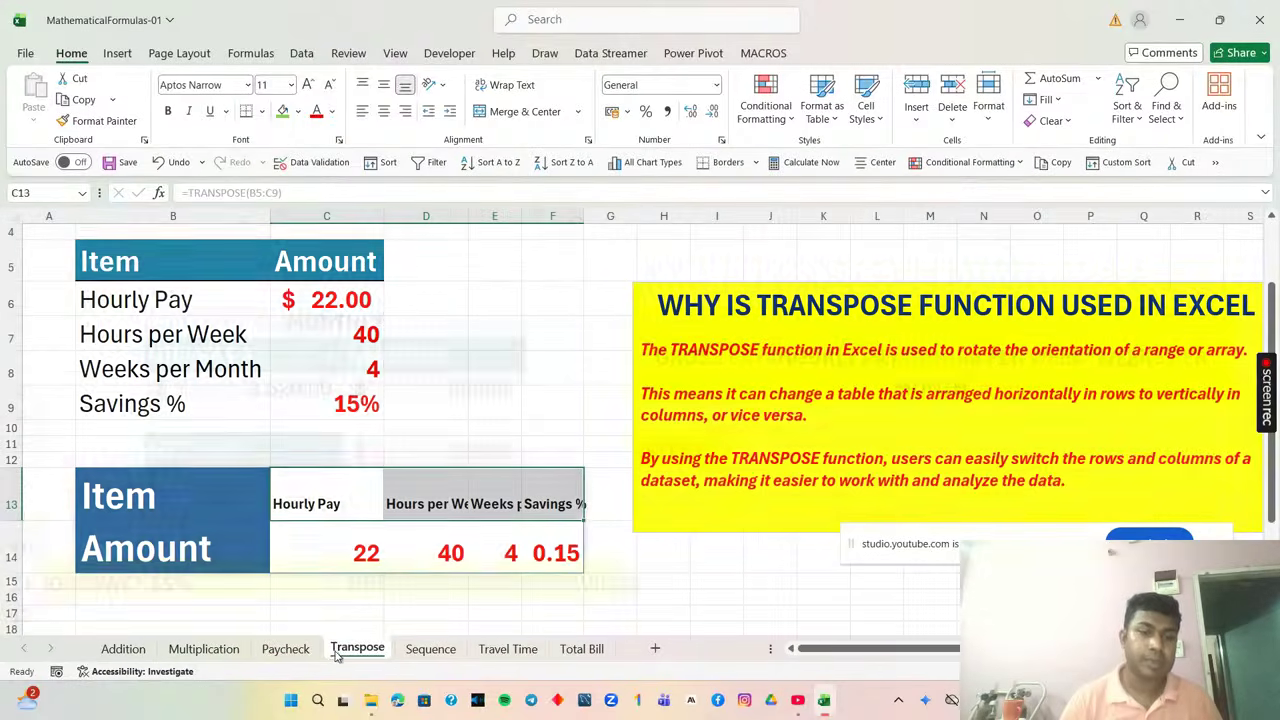
{"action": "left_click", "coordinate": [427, 660]}
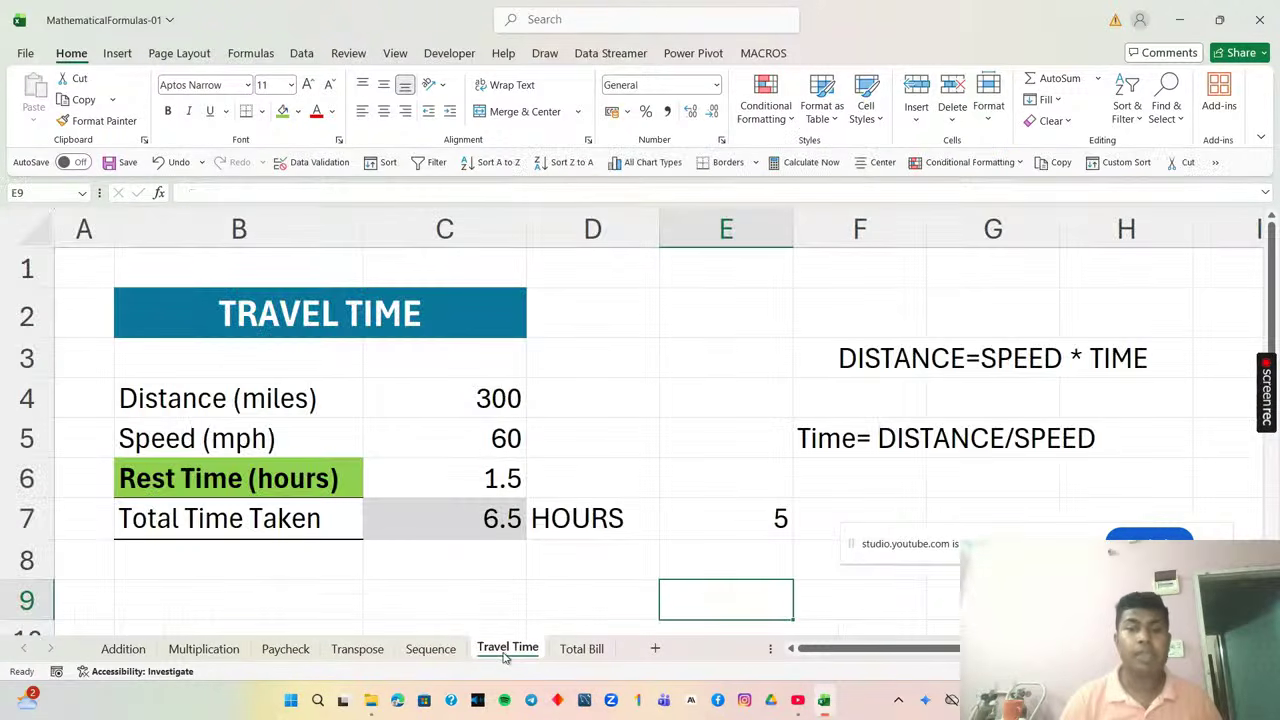
{"action": "left_click", "coordinate": [591, 649]}
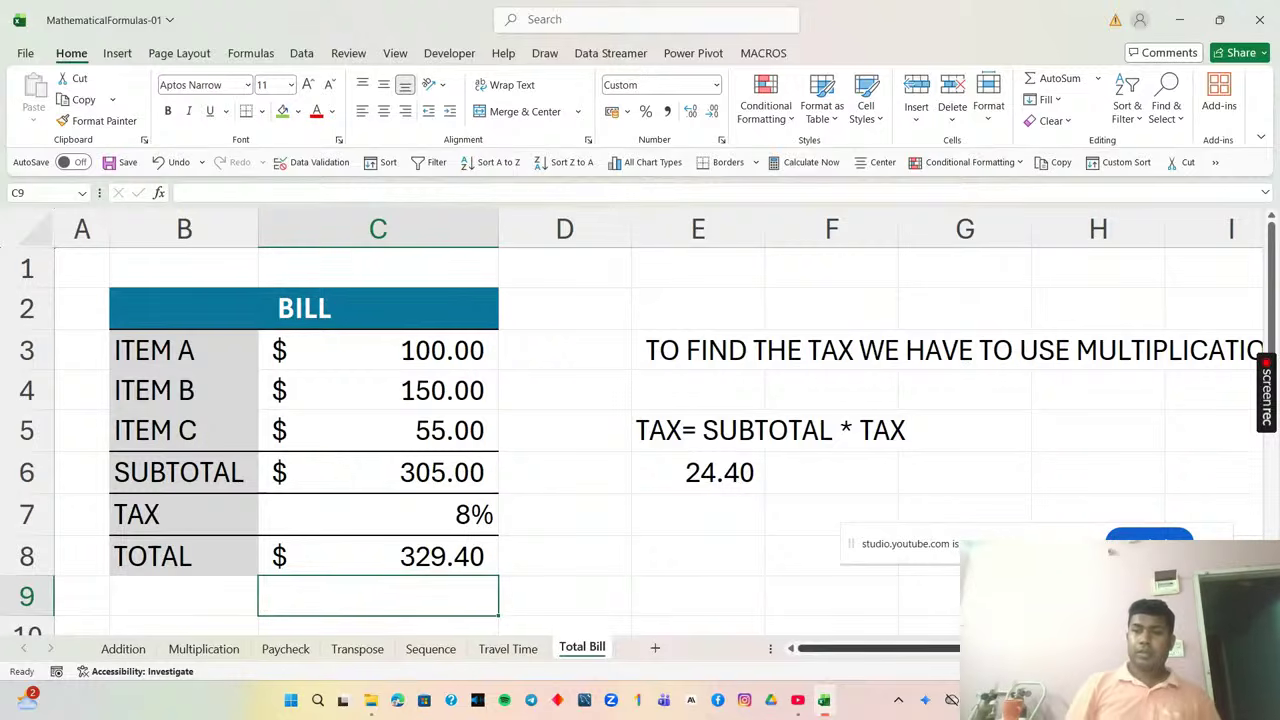
Switch to the YouTube Studio live streaming window and stop sharing the screen.
{"action": "left_click", "coordinate": [797, 700]}
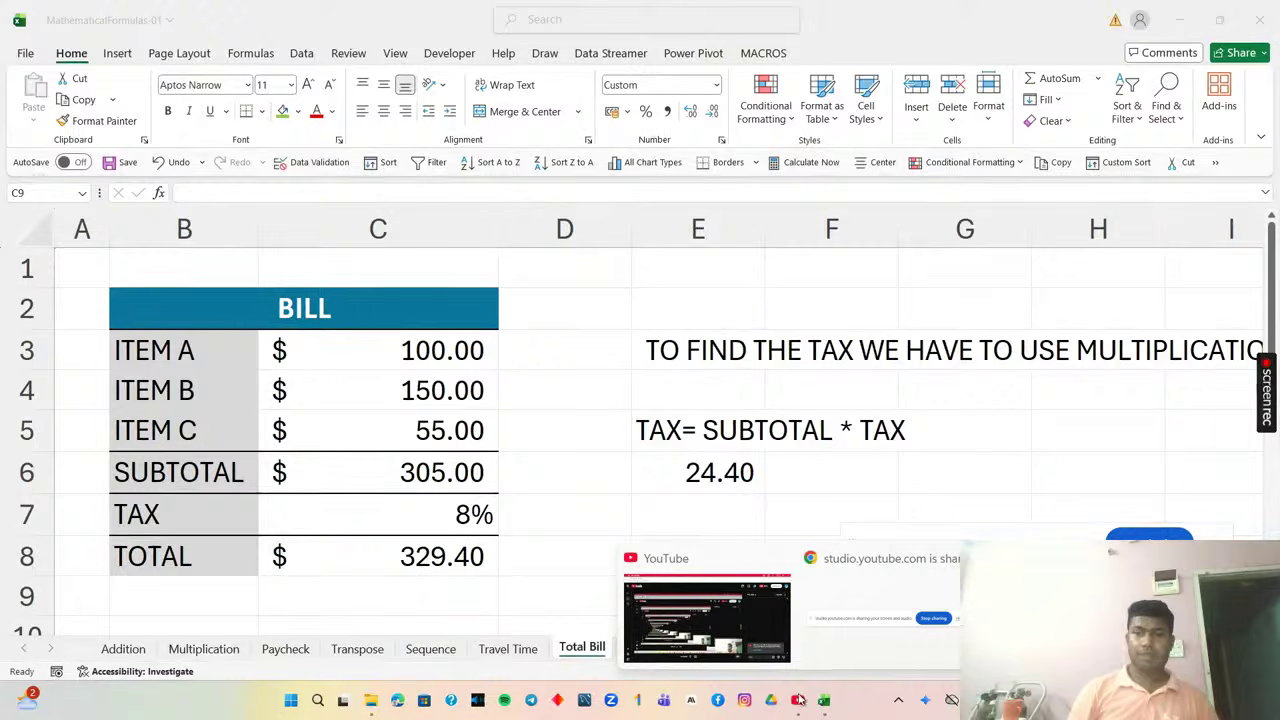
{"action": "left_click", "coordinate": [732, 629]}
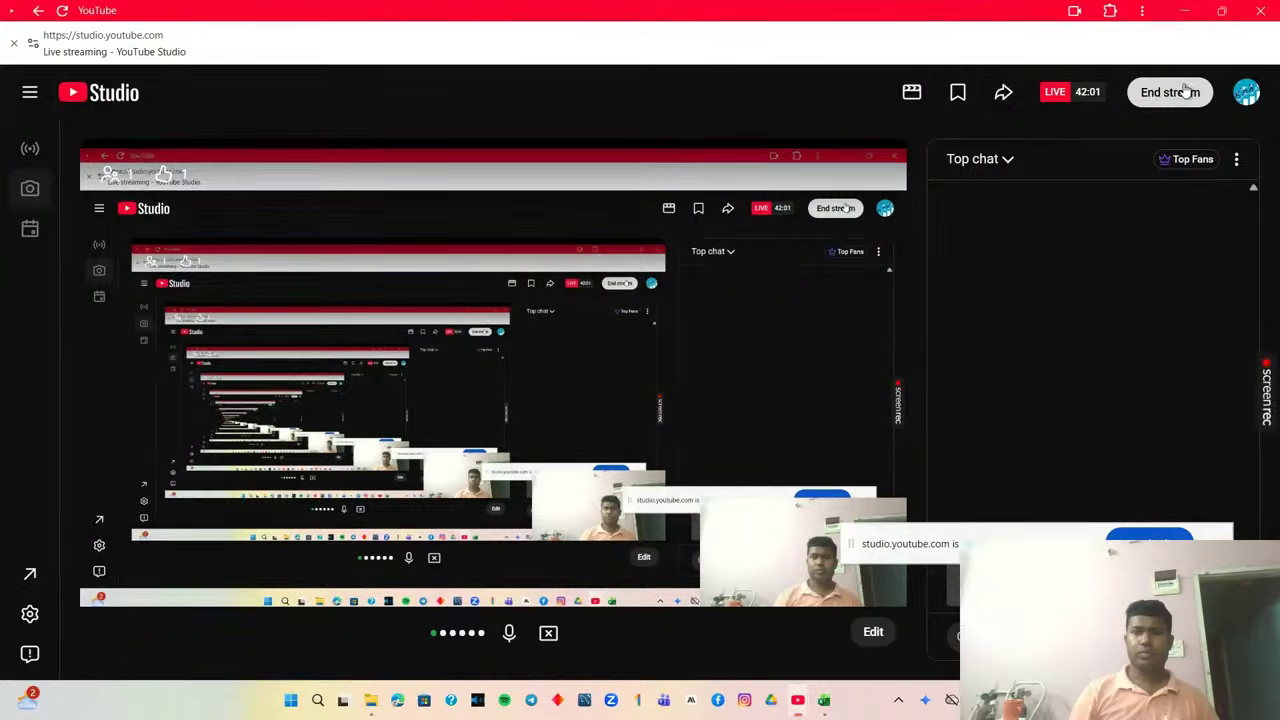
{"action": "left_click", "coordinate": [548, 634]}
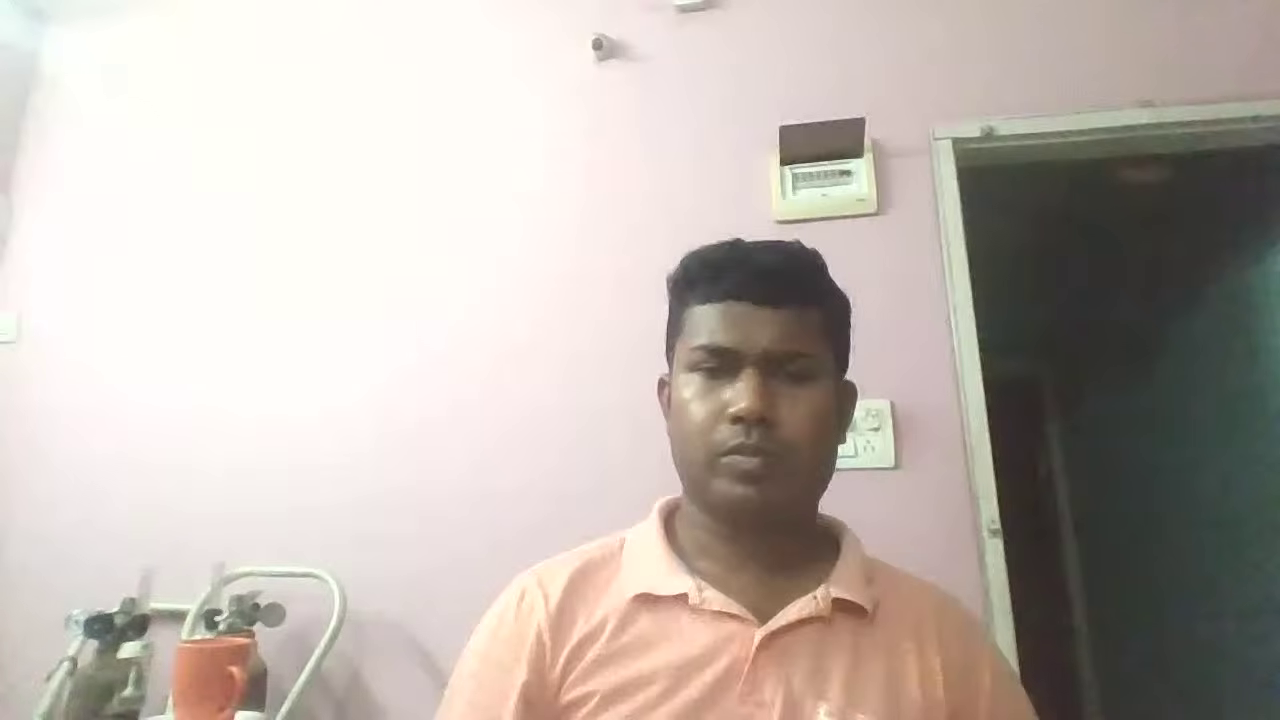